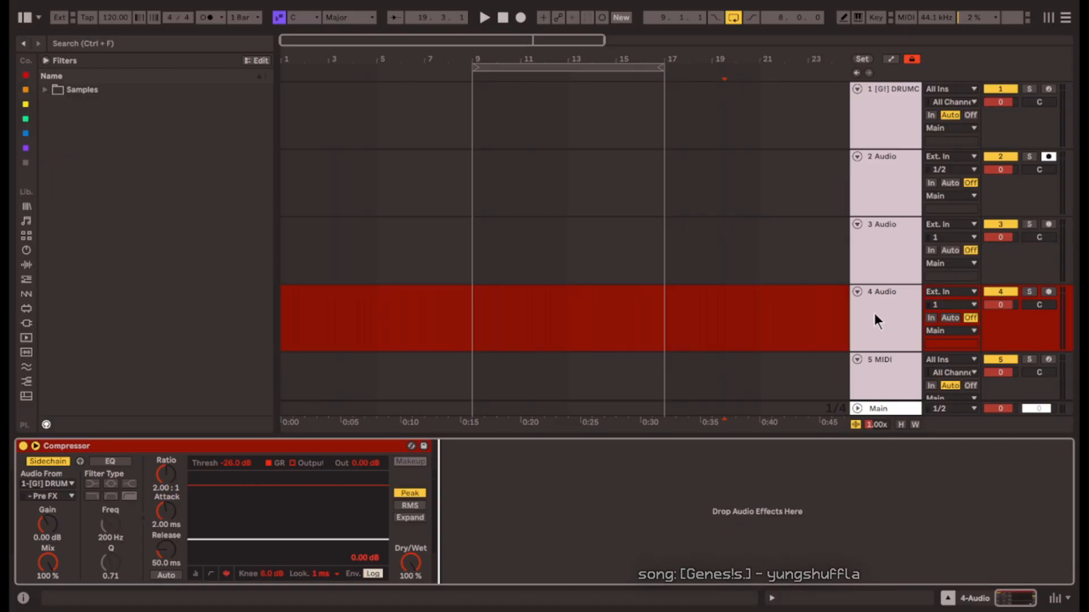
Delete the surplus audio and MIDI tracks so that only one MIDI track remains in the arrangement.
{"action": "scroll", "coordinate": [885, 363], "scroll_direction": "down", "scroll_amount": 3}
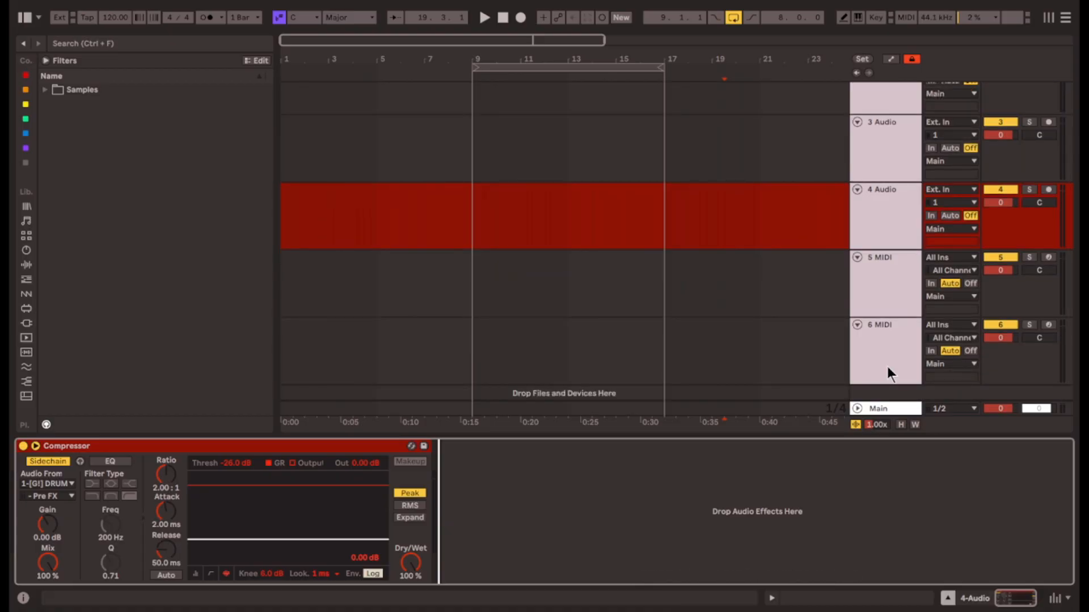
{"action": "left_click", "coordinate": [901, 271]}
{"action": "scroll", "coordinate": [902, 273], "scroll_direction": "up", "scroll_amount": 3}
{"action": "left_click", "coordinate": [896, 97]}
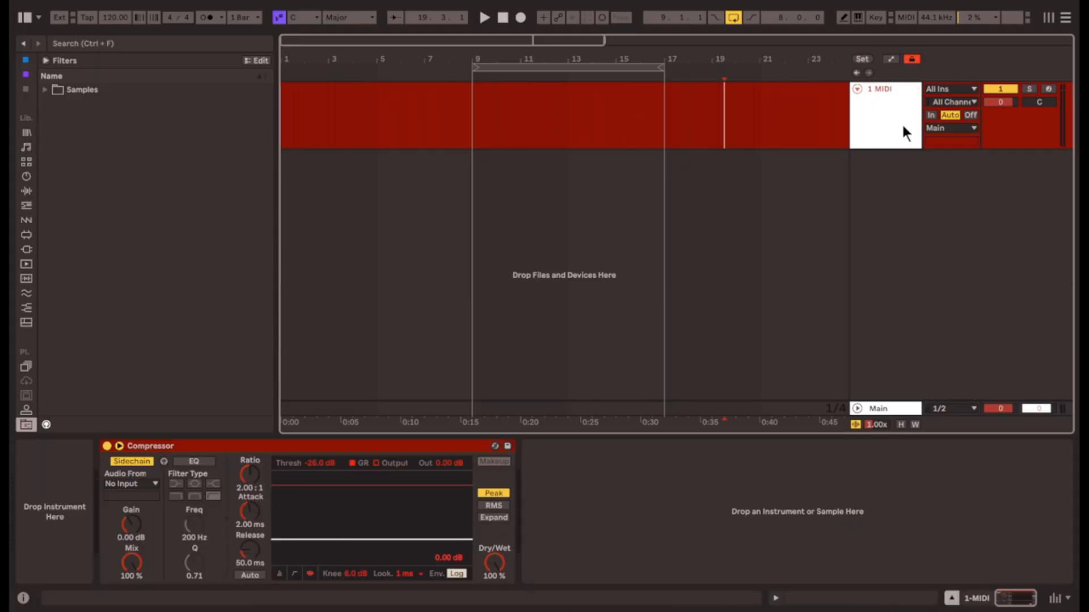
Remove the Compressor from the MIDI track and turn off the arrangement loop.
{"action": "left_click", "coordinate": [373, 447]}
{"action": "key", "text": "Delete"}
{"action": "left_click", "coordinate": [901, 102]}
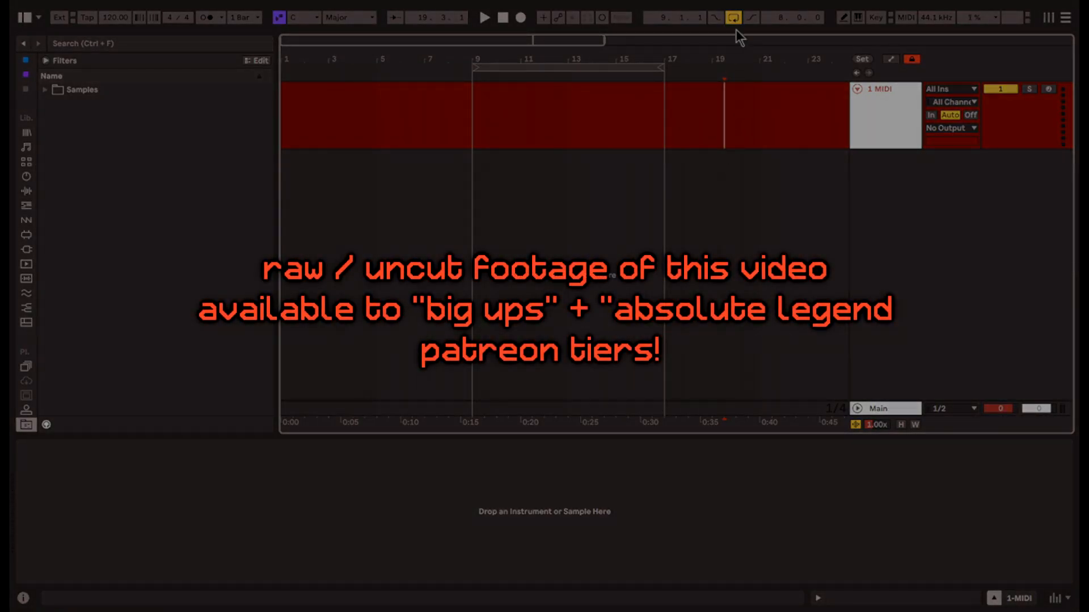
{"action": "left_click", "coordinate": [733, 18]}
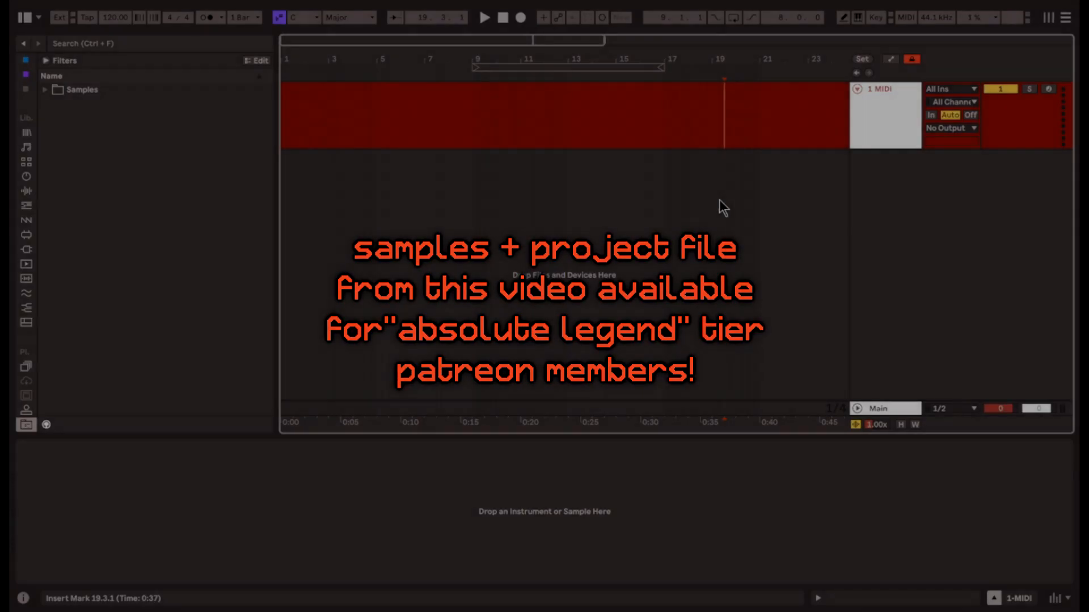
Load an empty Drum Rack onto the MIDI track and bring its lowest pads, starting at C-2, into view.
{"action": "left_click", "coordinate": [26, 225]}
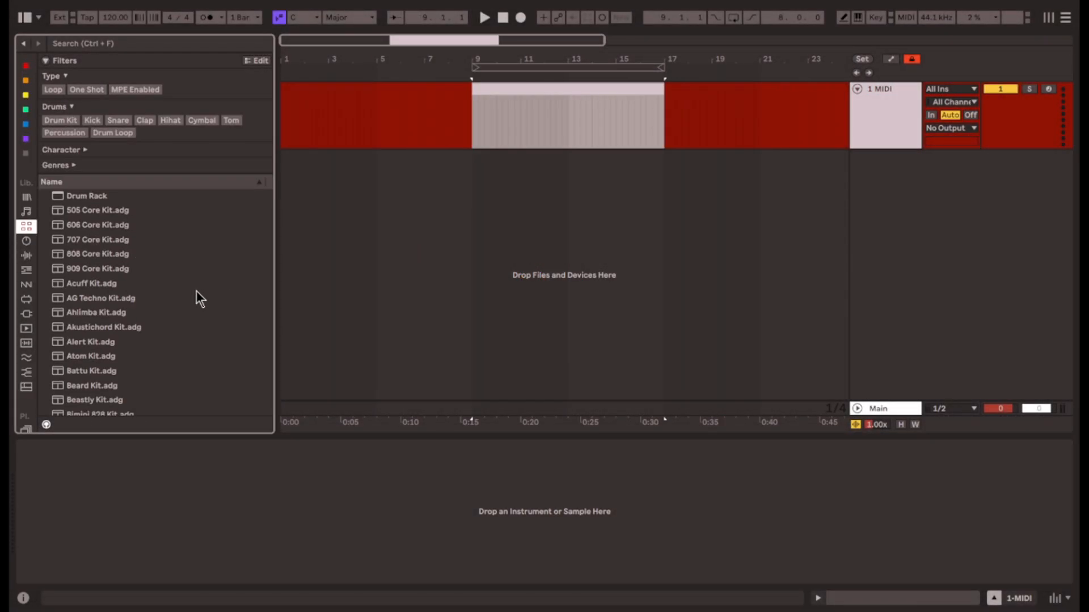
{"action": "left_click_drag", "start_coordinate": [74, 198], "coordinate": [140, 528]}
{"action": "left_click_drag", "start_coordinate": [39, 569], "coordinate": [38, 583]}
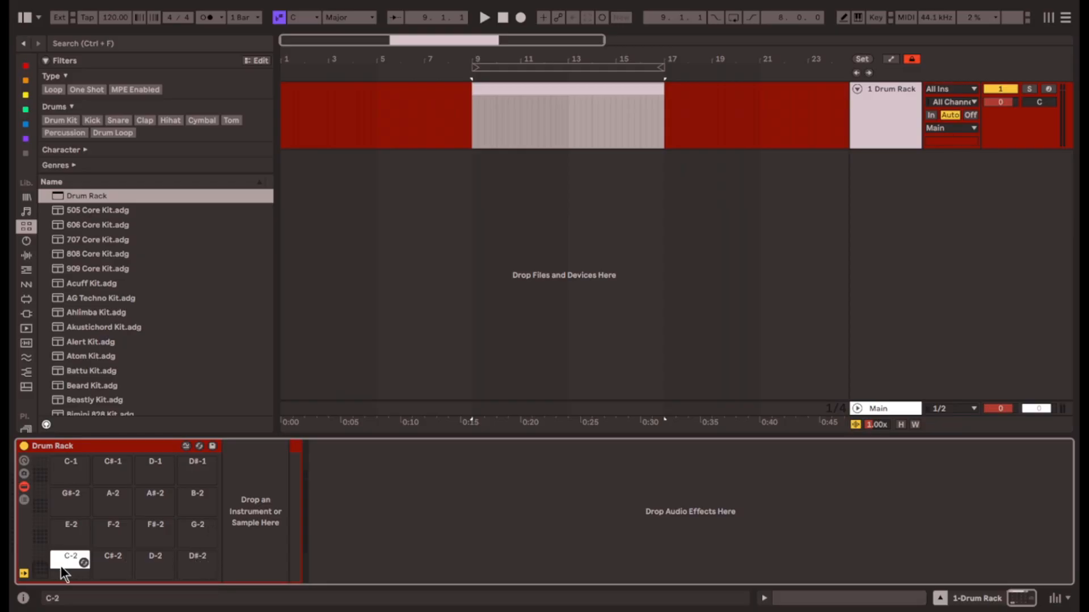
Audition kick samples from the purple collection and load Mix Elite - Supreme - Kick 41 onto the C-2 pad.
{"action": "scroll", "coordinate": [35, 573], "scroll_direction": "up", "scroll_amount": 5}
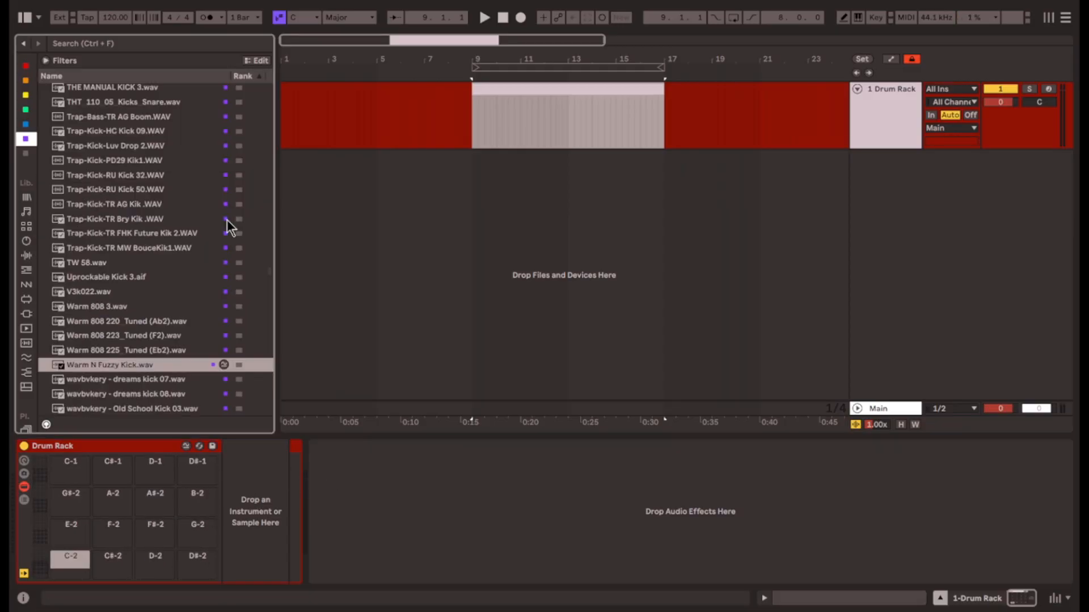
{"action": "scroll", "coordinate": [226, 222], "scroll_direction": "down", "scroll_amount": 3}
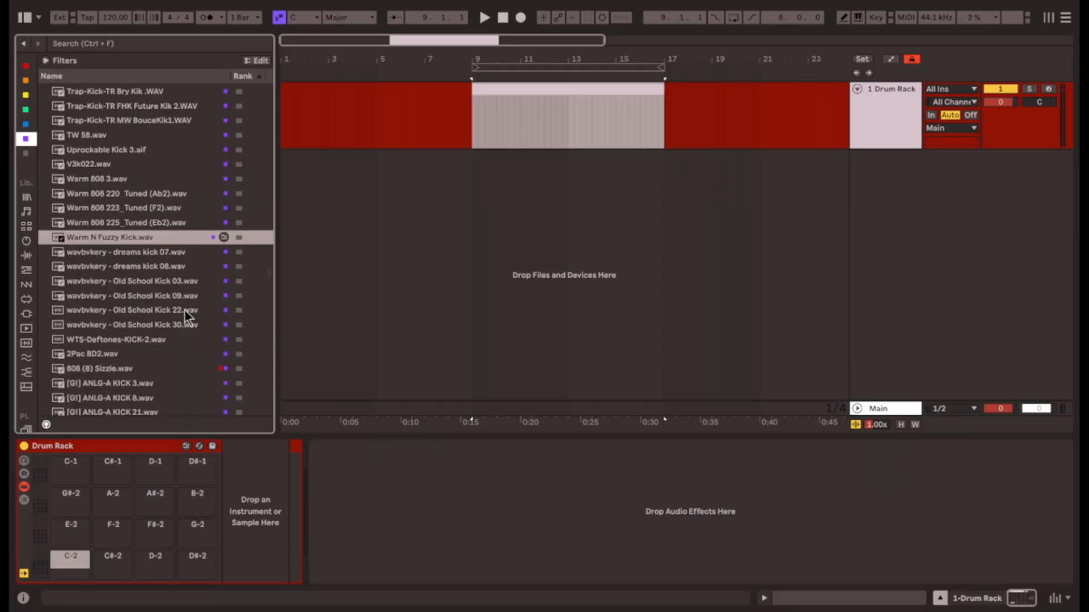
{"action": "left_click", "coordinate": [189, 339]}
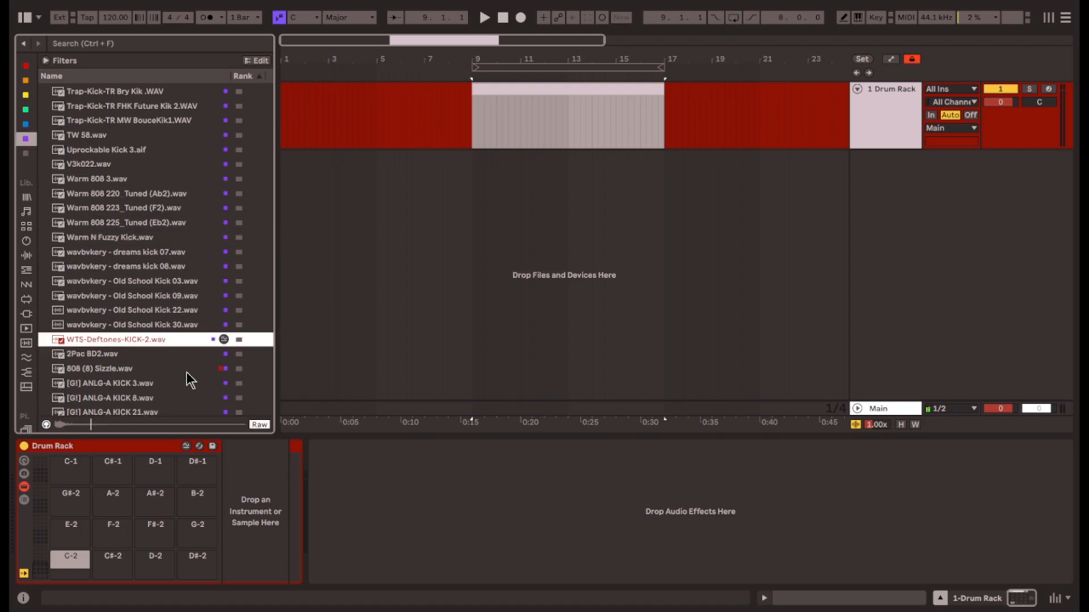
{"action": "left_click", "coordinate": [186, 382]}
{"action": "scroll", "coordinate": [186, 401], "scroll_direction": "down", "scroll_amount": 3}
{"action": "left_click", "coordinate": [183, 357]}
{"action": "scroll", "coordinate": [179, 339], "scroll_direction": "down", "scroll_amount": 12}
{"action": "left_click", "coordinate": [180, 352]}
{"action": "scroll", "coordinate": [180, 352], "scroll_direction": "down", "scroll_amount": 5}
{"action": "left_click", "coordinate": [177, 350]}
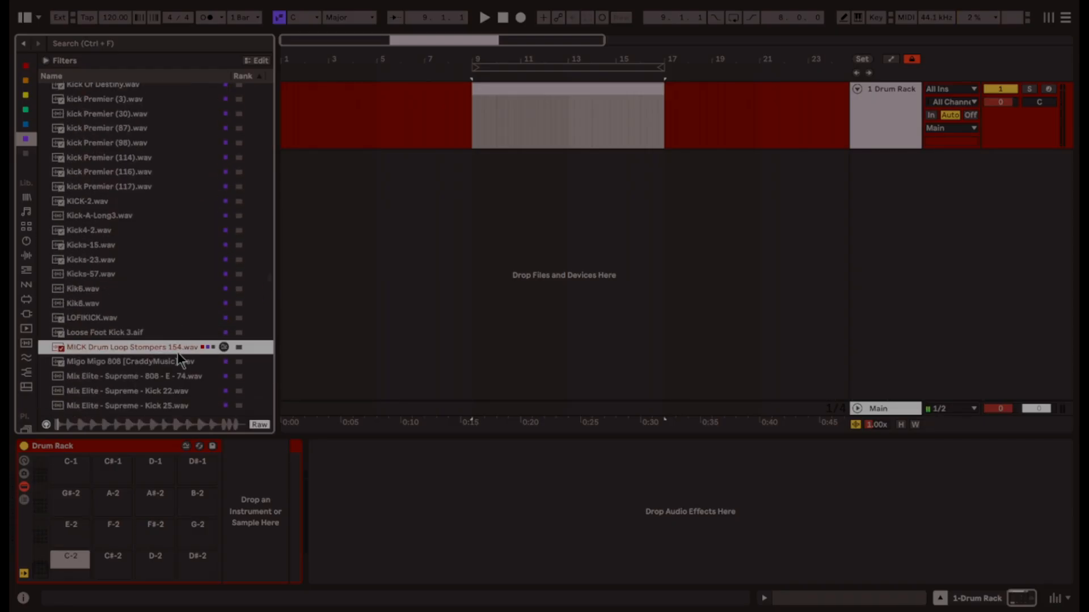
{"action": "scroll", "coordinate": [178, 347], "scroll_direction": "down", "scroll_amount": 3}
{"action": "left_click", "coordinate": [182, 311]}
{"action": "left_click_drag", "start_coordinate": [181, 325], "coordinate": [79, 560]}
Audition hi-hats from the yellow collection and load the Cymatics Orchid Various Drum Loop 2 - 97 BPM Hihat onto the D-2 pad.
{"action": "left_click", "coordinate": [25, 95]}
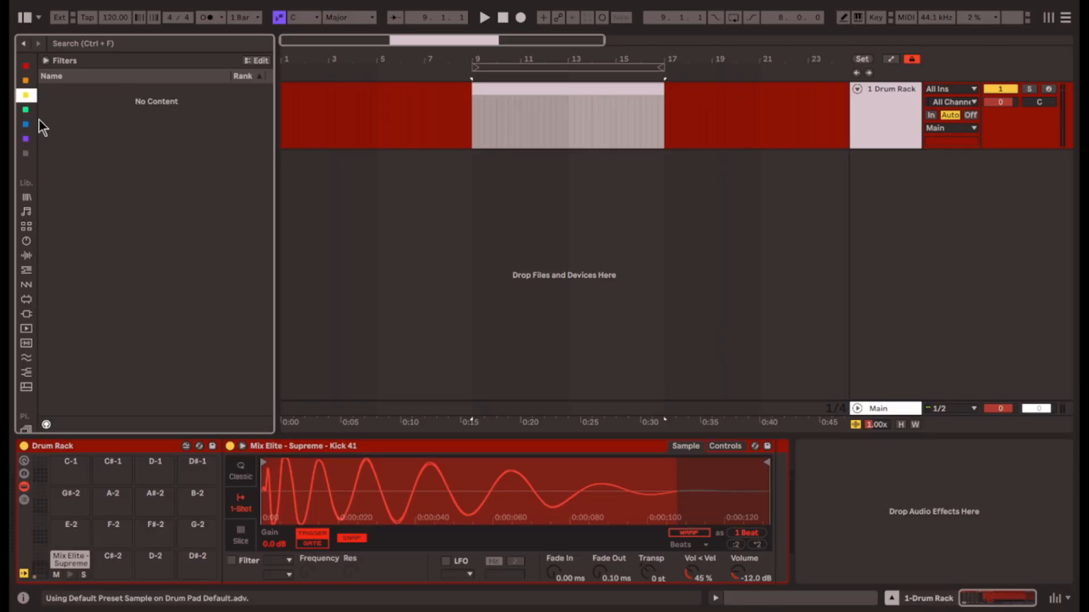
{"action": "left_click", "coordinate": [146, 264]}
{"action": "scroll", "coordinate": [187, 215], "scroll_direction": "down", "scroll_amount": 3}
{"action": "scroll", "coordinate": [227, 130], "scroll_direction": "up", "scroll_amount": 3}
{"action": "left_click", "coordinate": [227, 133]}
{"action": "left_click", "coordinate": [205, 324]}
{"action": "scroll", "coordinate": [204, 331], "scroll_direction": "down", "scroll_amount": 5}
{"action": "scroll", "coordinate": [196, 227], "scroll_direction": "up", "scroll_amount": 3}
{"action": "left_click", "coordinate": [193, 236]}
{"action": "scroll", "coordinate": [187, 209], "scroll_direction": "up", "scroll_amount": 2}
{"action": "left_click", "coordinate": [159, 132]}
{"action": "scroll", "coordinate": [161, 227], "scroll_direction": "down", "scroll_amount": 4}
{"action": "left_click", "coordinate": [165, 284]}
{"action": "scroll", "coordinate": [174, 302], "scroll_direction": "down", "scroll_amount": 10}
{"action": "left_click", "coordinate": [177, 309]}
{"action": "scroll", "coordinate": [177, 310], "scroll_direction": "down", "scroll_amount": 10}
{"action": "left_click", "coordinate": [178, 311]}
{"action": "scroll", "coordinate": [178, 310], "scroll_direction": "down", "scroll_amount": 4}
{"action": "scroll", "coordinate": [181, 301], "scroll_direction": "up", "scroll_amount": 4}
{"action": "scroll", "coordinate": [193, 259], "scroll_direction": "up", "scroll_amount": 2}
{"action": "left_click", "coordinate": [185, 271]}
{"action": "left_click", "coordinate": [185, 258]}
{"action": "left_click", "coordinate": [147, 274]}
{"action": "left_click_drag", "start_coordinate": [144, 275], "coordinate": [154, 559]}
Load Cymatics Orchid Trap Drum Loop 3 - 140 BPM Hihats 2 onto the D#-2 pad and shorten its end towards the first hit.
{"action": "left_click", "coordinate": [189, 256]}
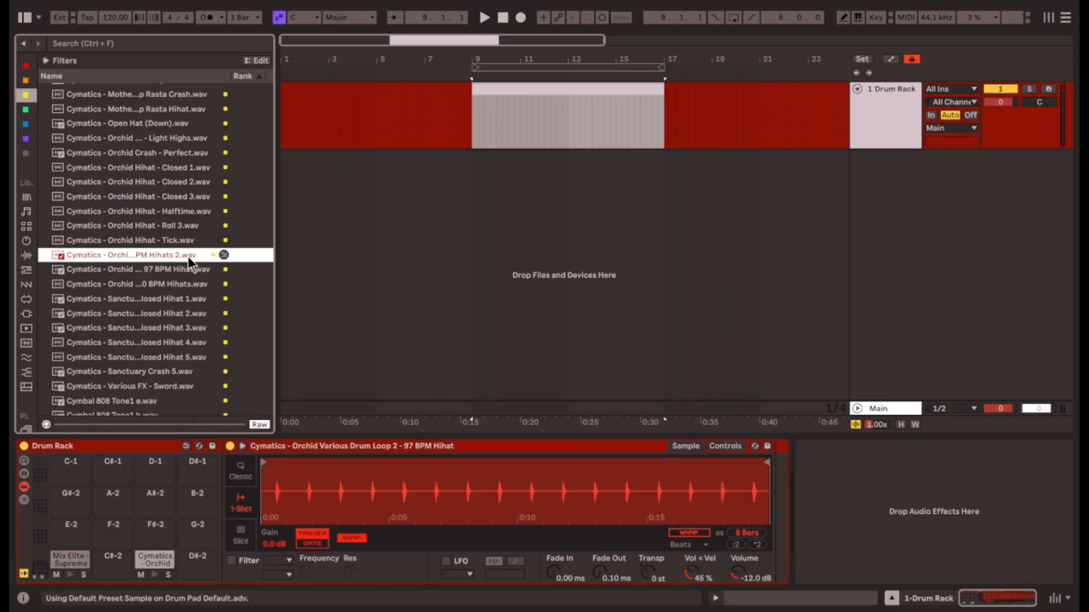
{"action": "left_click_drag", "start_coordinate": [151, 271], "coordinate": [197, 561]}
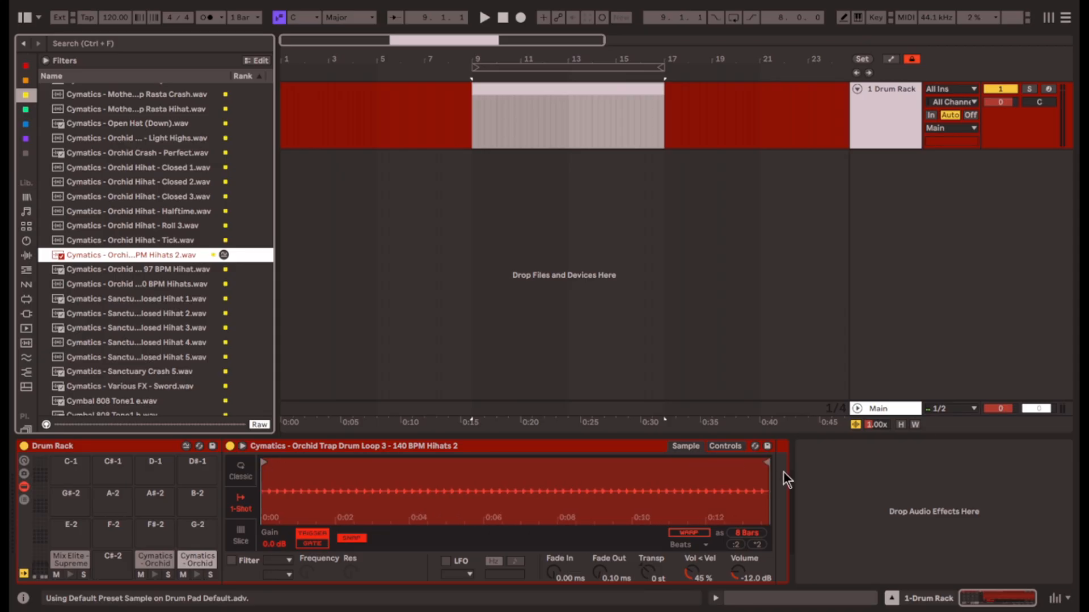
{"action": "left_click_drag", "start_coordinate": [767, 463], "coordinate": [229, 498]}
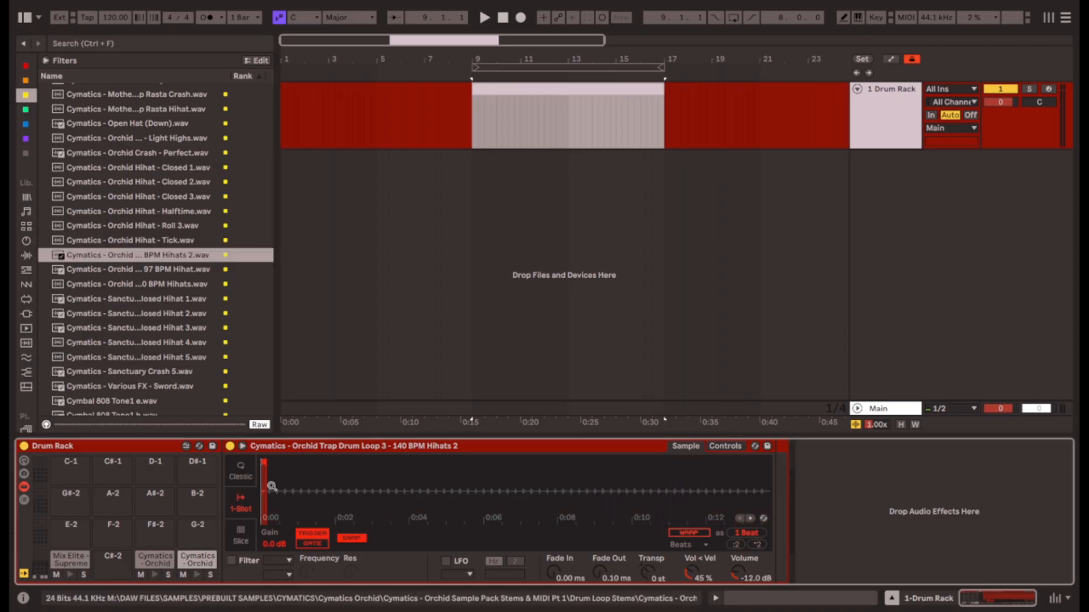
Preview the kick pad and shift the two Orchid hi-hats down one pad each, to C#-2 and D-2.
{"action": "left_click", "coordinate": [70, 575]}
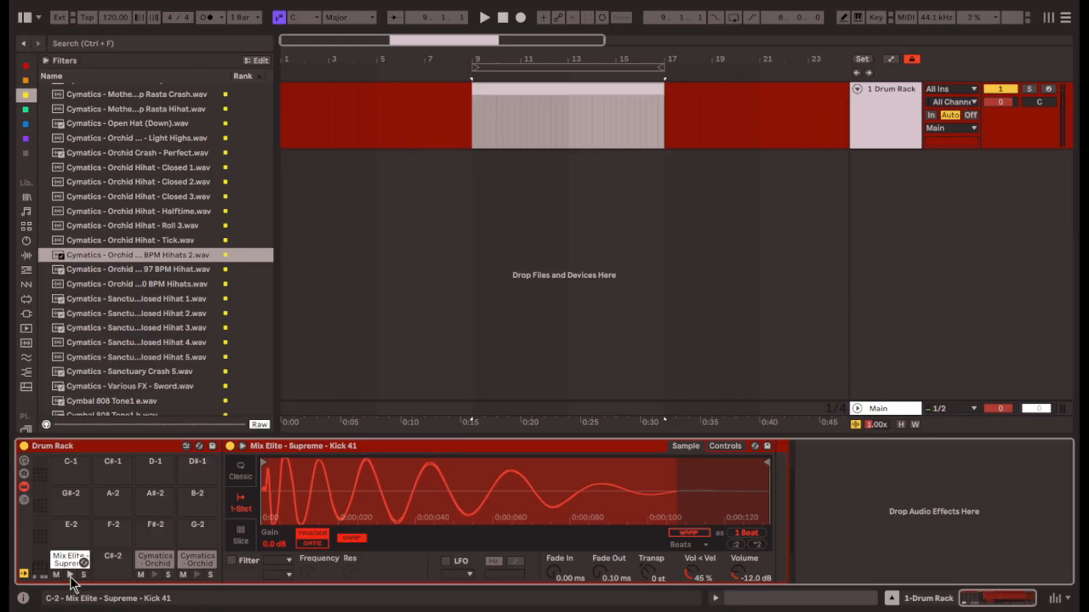
{"action": "left_click", "coordinate": [70, 534]}
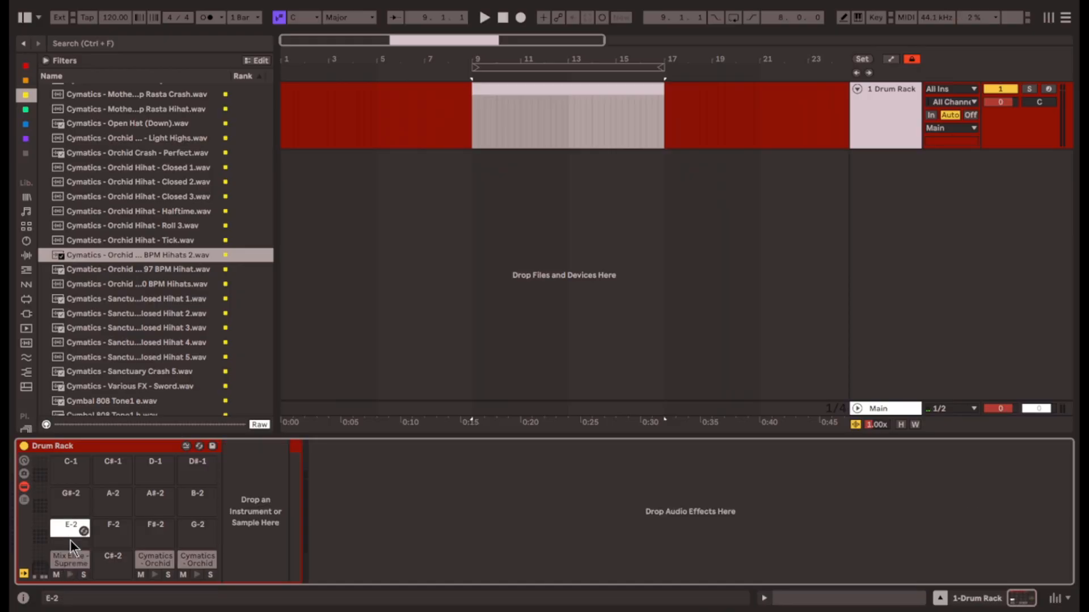
{"action": "left_click", "coordinate": [157, 530]}
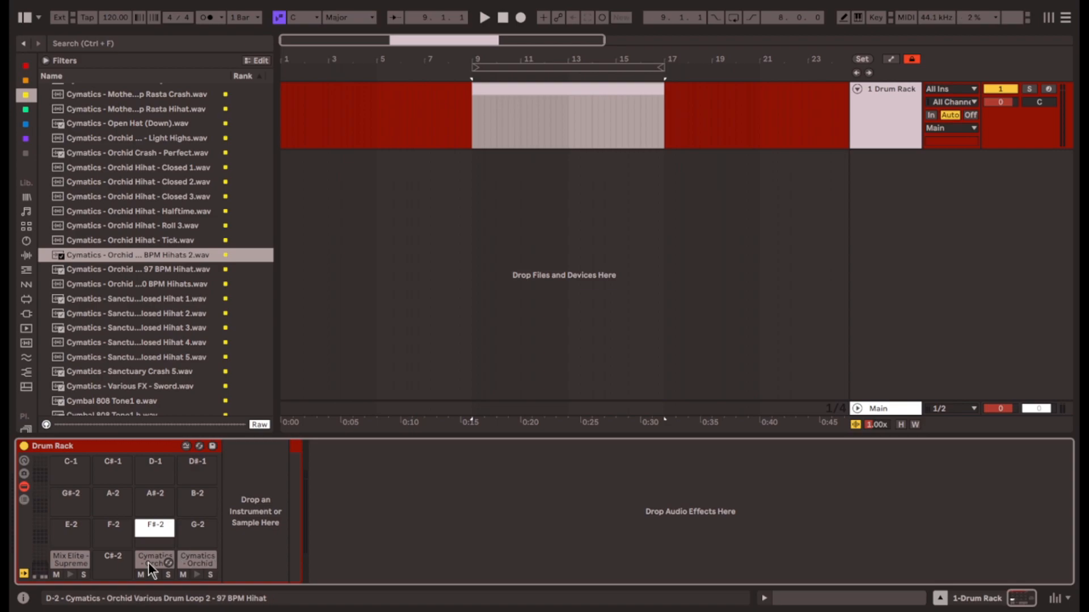
{"action": "left_click_drag", "start_coordinate": [150, 562], "coordinate": [116, 564]}
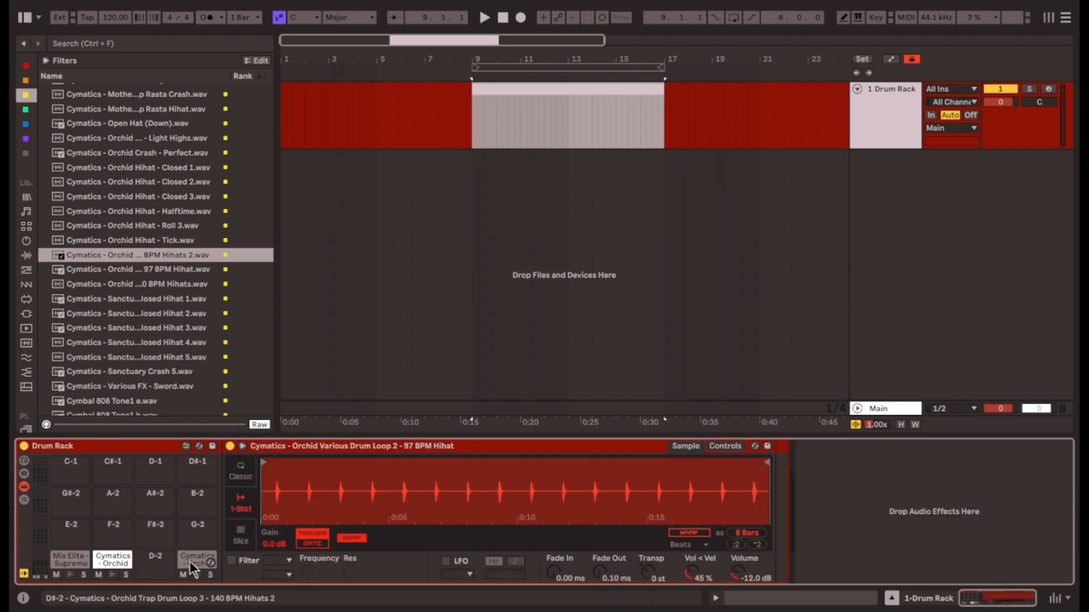
{"action": "left_click_drag", "start_coordinate": [190, 562], "coordinate": [154, 563]}
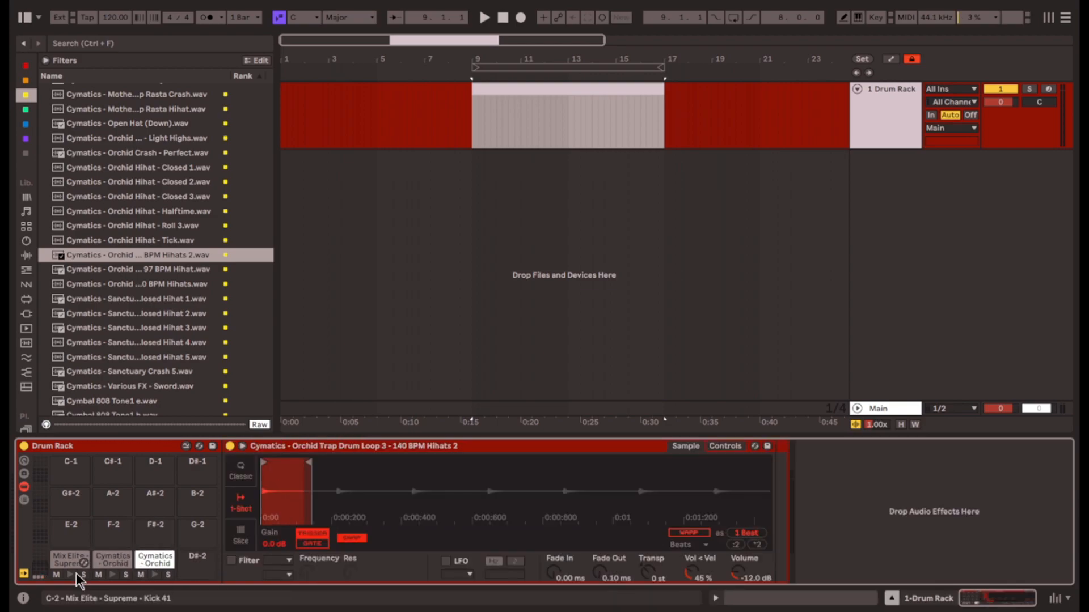
Trim the 97 BPM Hihat sample on the C#-2 pad to a single hit and preview it.
{"action": "left_click", "coordinate": [108, 559]}
{"action": "left_click_drag", "start_coordinate": [273, 472], "coordinate": [356, 467]}
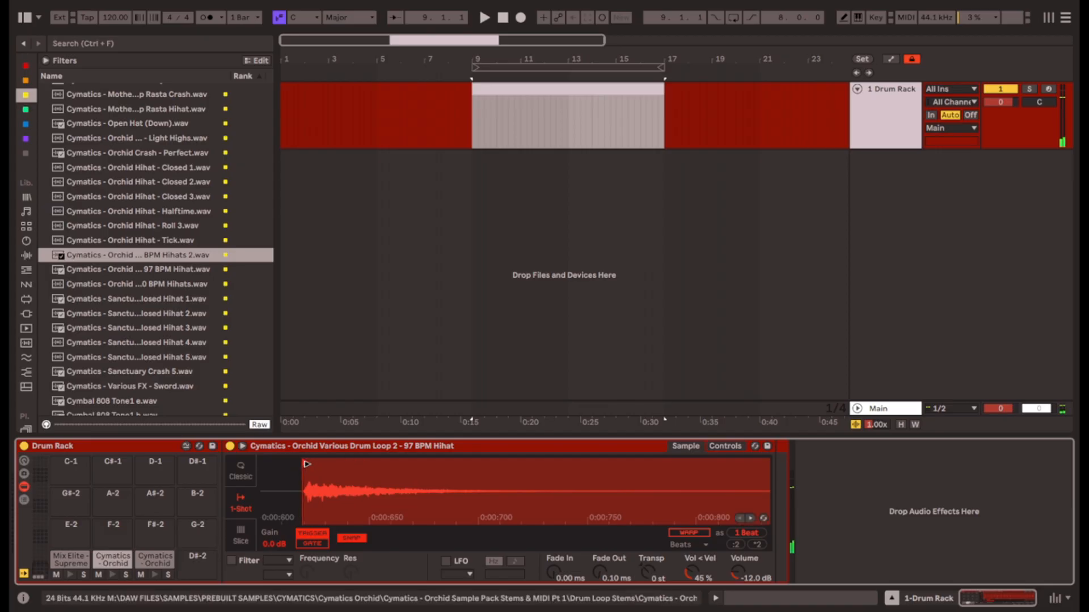
{"action": "left_click", "coordinate": [108, 573]}
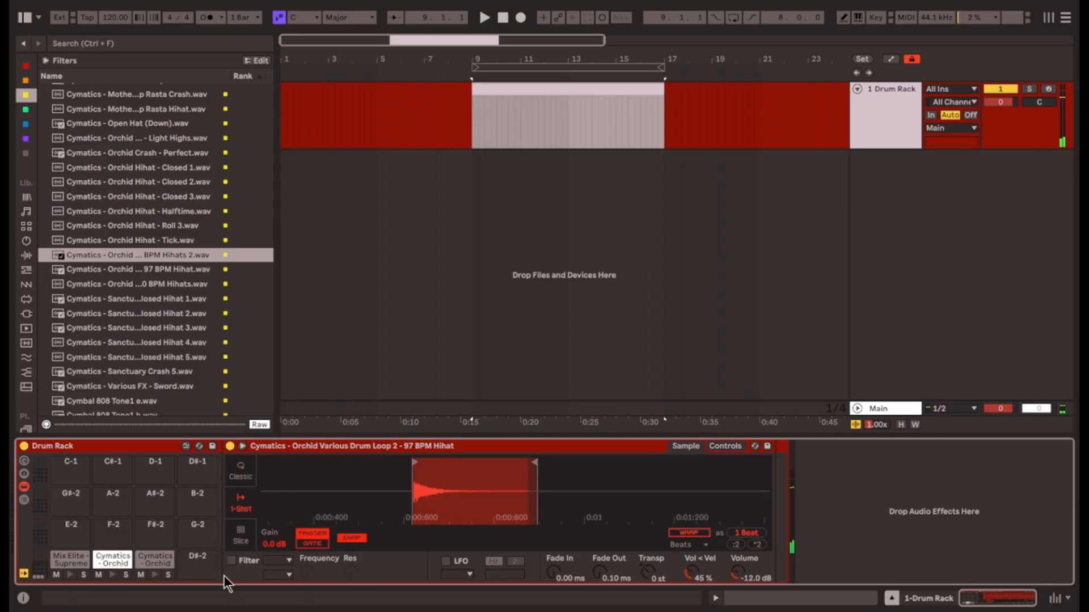
Audition more hat one-shots and layer FL_UFO_Hat_One_Shot_06 with the 97 BPM Hihat on the C#-2 pad.
{"action": "scroll", "coordinate": [208, 252], "scroll_direction": "down", "scroll_amount": 3}
{"action": "left_click", "coordinate": [206, 318]}
{"action": "scroll", "coordinate": [174, 379], "scroll_direction": "down", "scroll_amount": 10}
{"action": "left_click", "coordinate": [153, 139]}
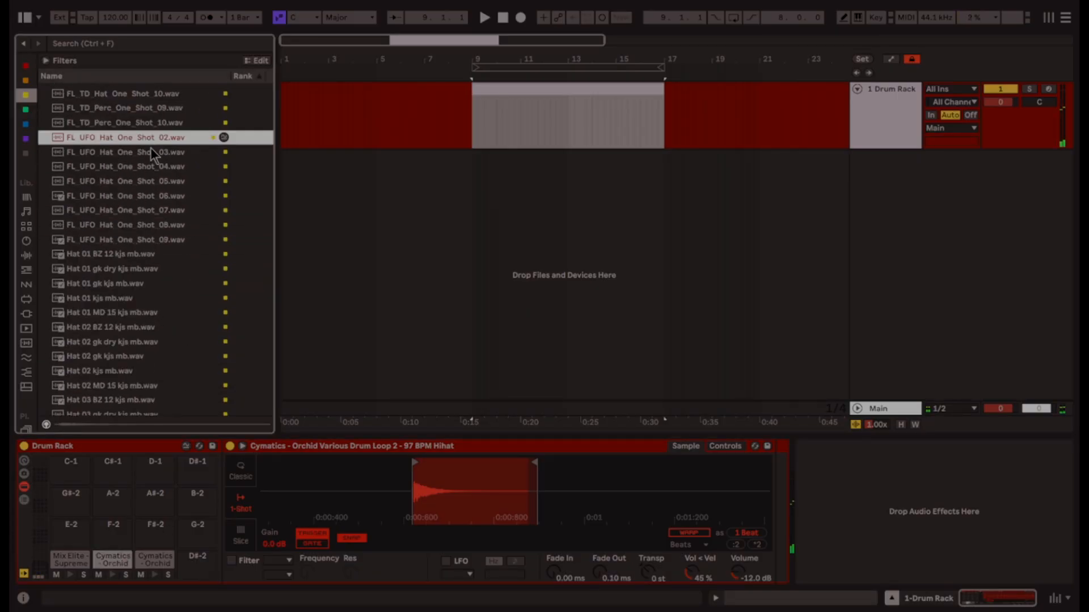
{"action": "scroll", "coordinate": [170, 227], "scroll_direction": "up", "scroll_amount": 2}
{"action": "left_click", "coordinate": [178, 272]}
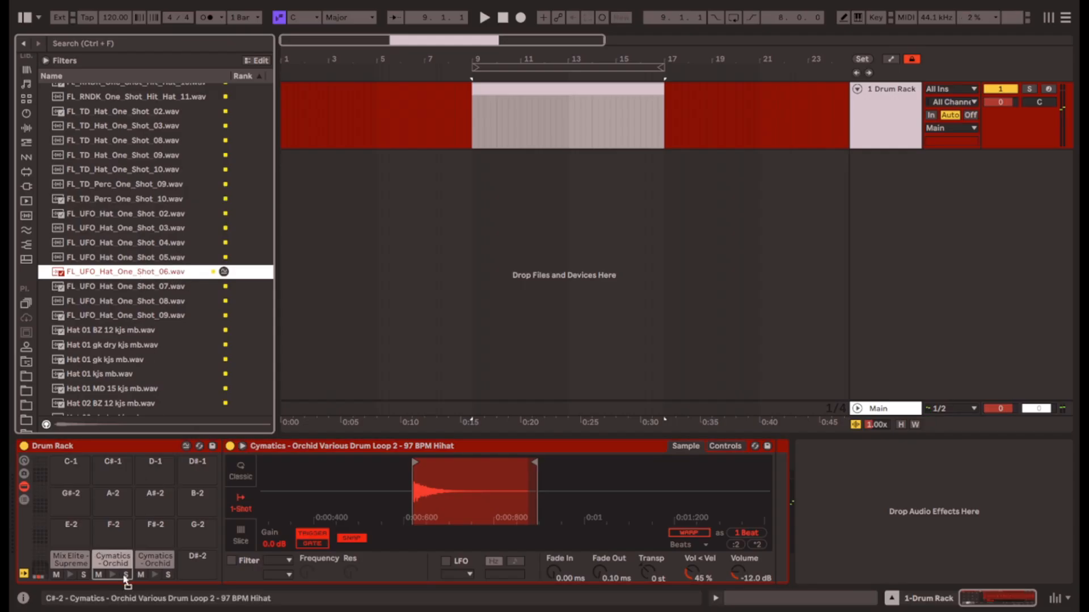
{"action": "left_click_drag", "start_coordinate": [119, 567], "coordinate": [130, 573]}
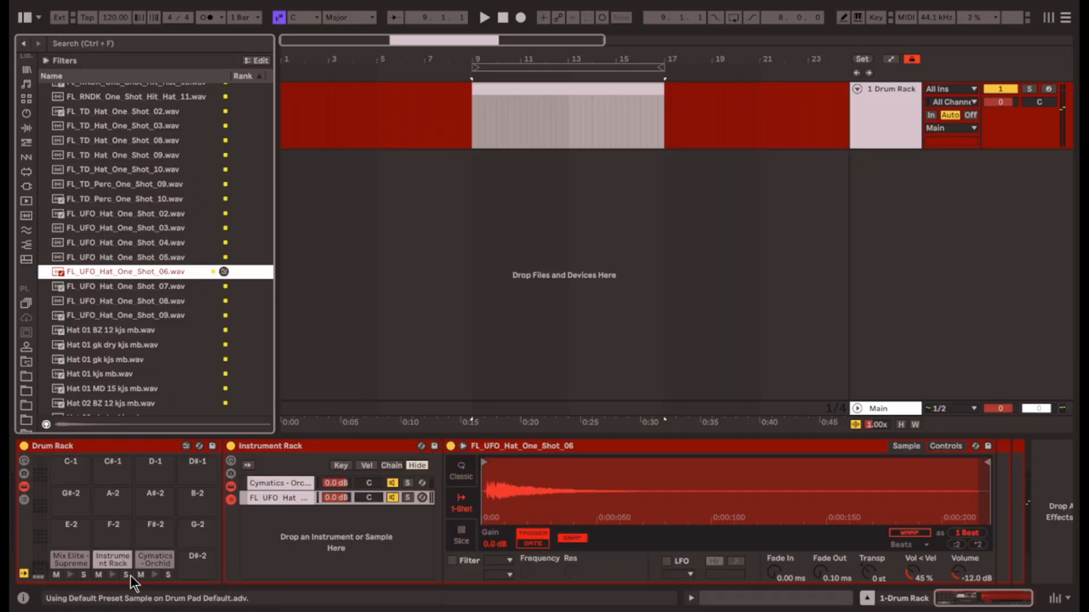
Preview the layered hat, move the other Orchid hi-hat to D#-2 and the layered hat rack to D-2.
{"action": "left_click", "coordinate": [111, 573]}
{"action": "left_click_drag", "start_coordinate": [159, 560], "coordinate": [196, 561]}
{"action": "left_click_drag", "start_coordinate": [113, 561], "coordinate": [152, 562]}
Audition the snare and clap samples in the grey collection one after another.
{"action": "scroll", "coordinate": [25, 181], "scroll_direction": "up", "scroll_amount": 4}
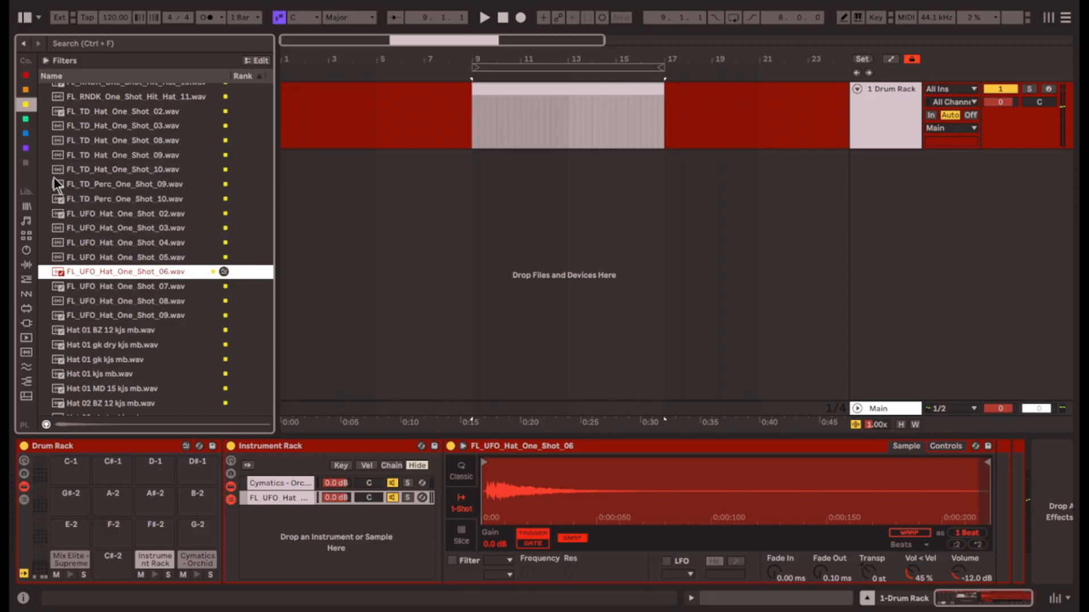
{"action": "left_click", "coordinate": [26, 163]}
{"action": "scroll", "coordinate": [193, 242], "scroll_direction": "down", "scroll_amount": 10}
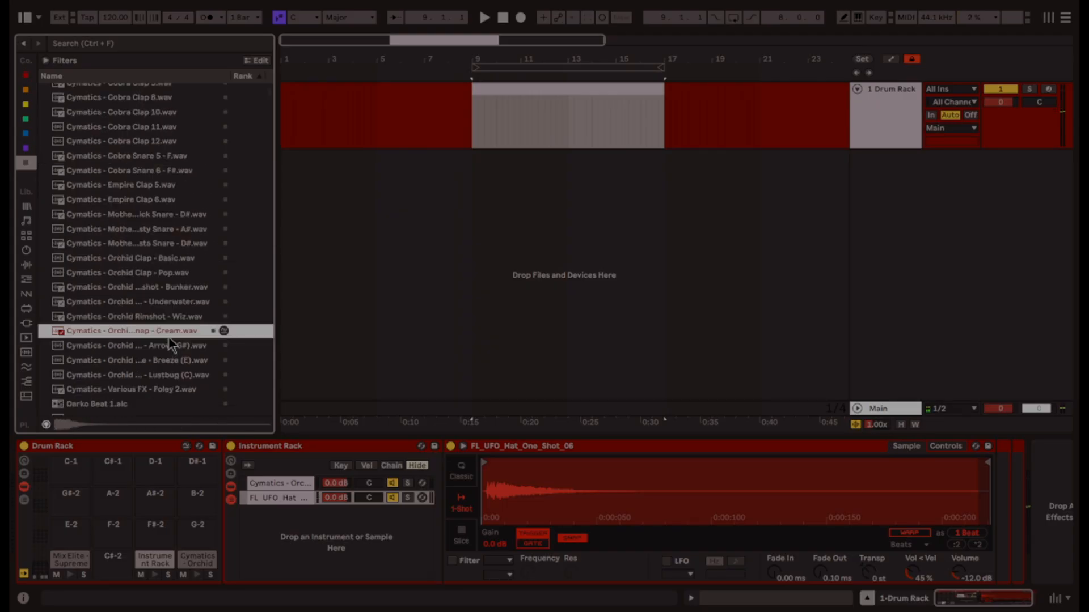
{"action": "left_click", "coordinate": [186, 317]}
{"action": "key", "text": "Down"}
{"action": "key", "text": "Down"}
{"action": "key", "text": "Down"}
{"action": "key", "text": "Down"}
{"action": "key", "text": "Down"}
{"action": "key", "text": "Down"}
{"action": "key", "text": "Down"}
{"action": "key", "text": "Down"}
{"action": "key", "text": "Down"}
{"action": "key", "text": "Down"}
{"action": "key", "text": "Down"}
{"action": "key", "text": "Down"}
{"action": "key", "text": "Down"}
{"action": "key", "text": "Down"}
{"action": "key", "text": "Down"}
{"action": "key", "text": "Down"}
{"action": "key", "text": "Down"}
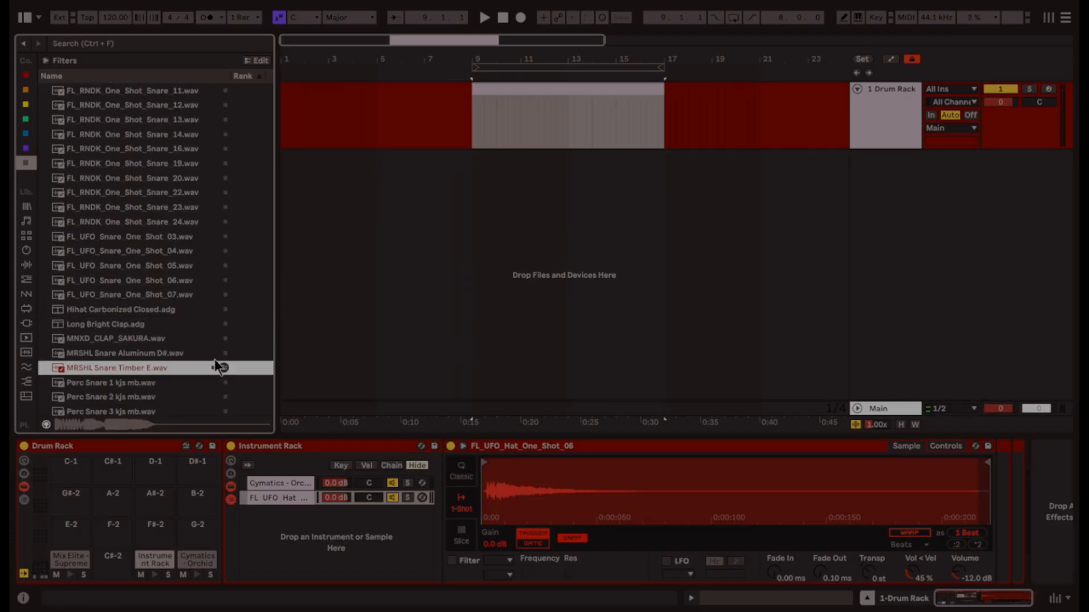
{"action": "key", "text": "Down"}
{"action": "key", "text": "Down"}
{"action": "key", "text": "Down"}
{"action": "key", "text": "Down"}
{"action": "key", "text": "Down"}
{"action": "key", "text": "Down"}
{"action": "key", "text": "Down"}
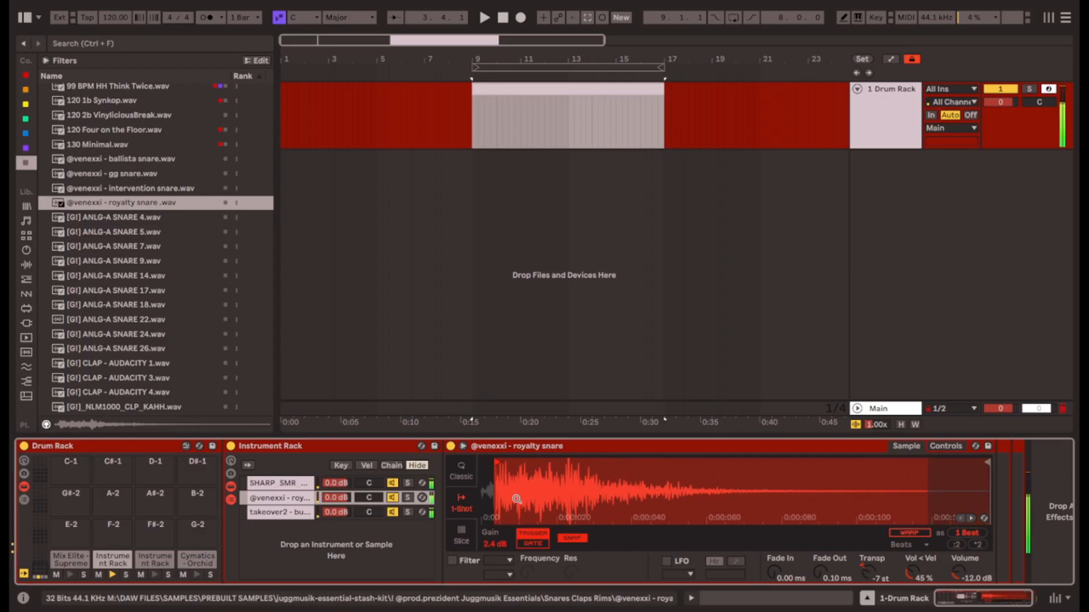
Solo the takeover2 - bullet clap layer on the C#-2 pad and shorten the end of its sample.
{"action": "left_click", "coordinate": [408, 512]}
{"action": "left_click_drag", "start_coordinate": [712, 463], "coordinate": [641, 462]}
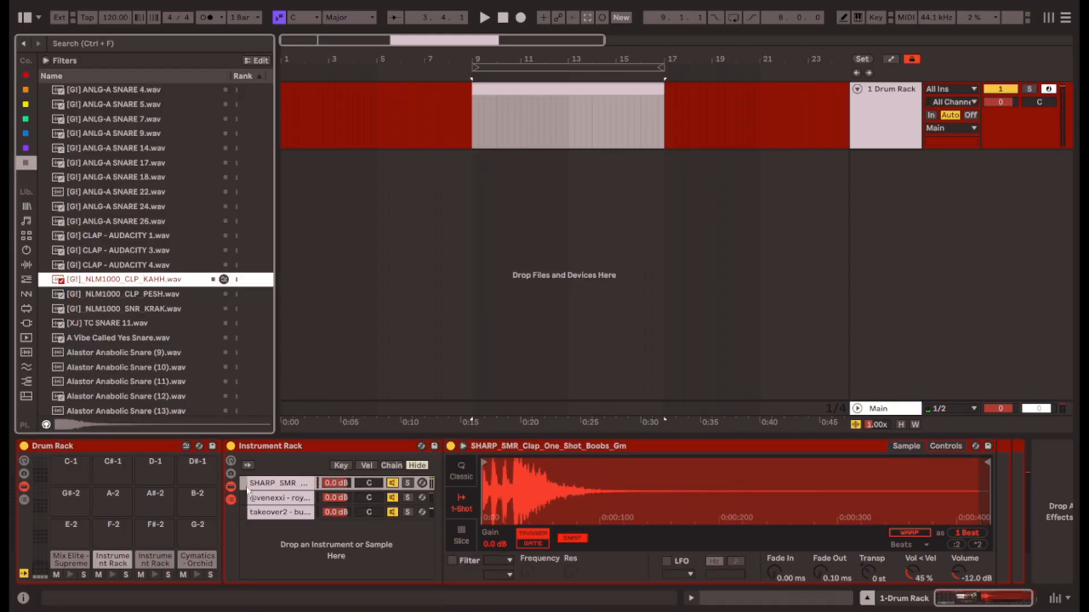
Add [G!]_NLM1000_CLP_KAHH as a layer in the C#-2 Instrument Rack and deactivate the takeover2 - bullet clap layer.
{"action": "left_click_drag", "start_coordinate": [248, 491], "coordinate": [323, 539]}
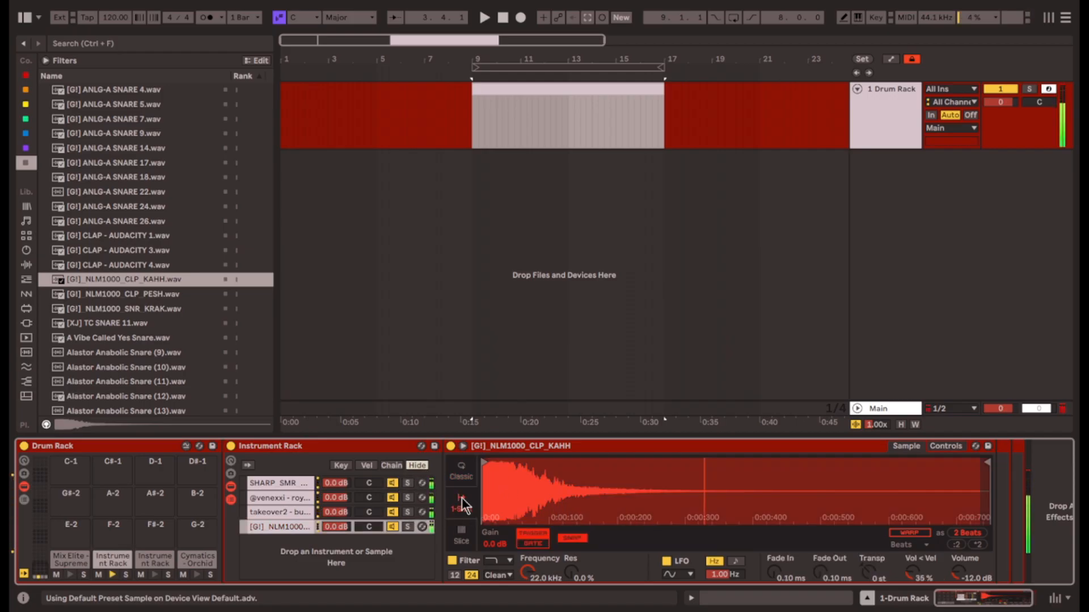
{"action": "left_click", "coordinate": [404, 516]}
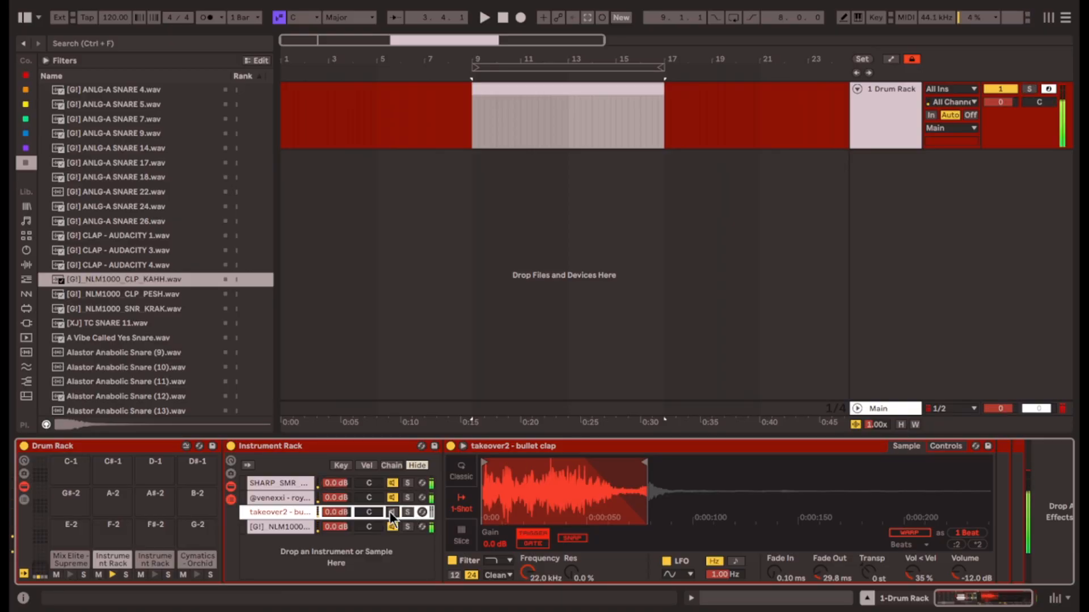
{"action": "left_click", "coordinate": [389, 496]}
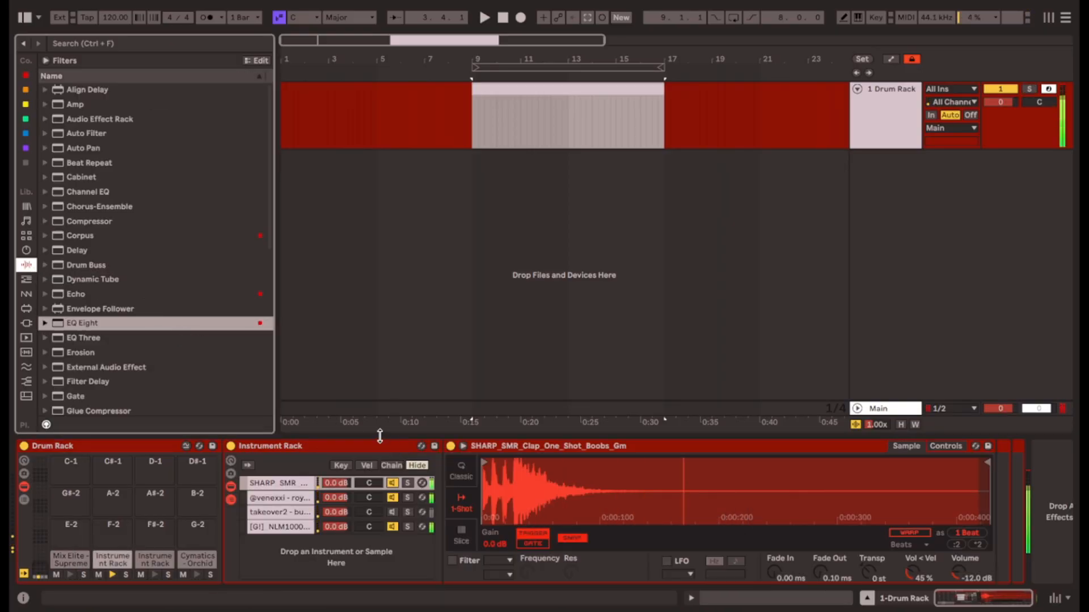
Collapse the C#-2 pad's Instrument Rack and add a Shifter effect after it.
{"action": "double_click", "coordinate": [339, 450]}
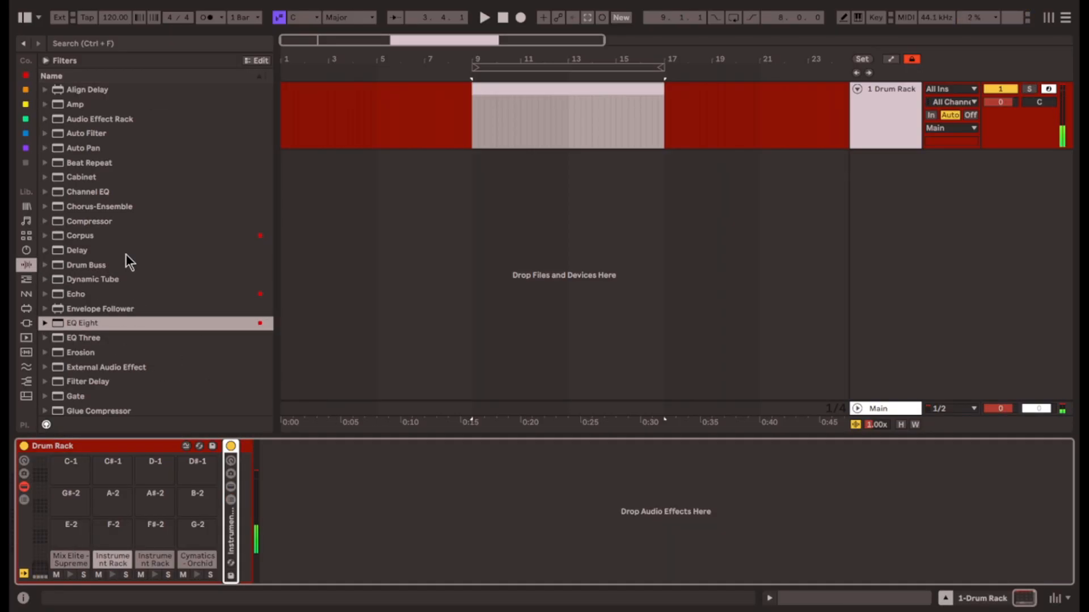
{"action": "scroll", "coordinate": [127, 256], "scroll_direction": "down", "scroll_amount": 8}
{"action": "left_click", "coordinate": [124, 292]}
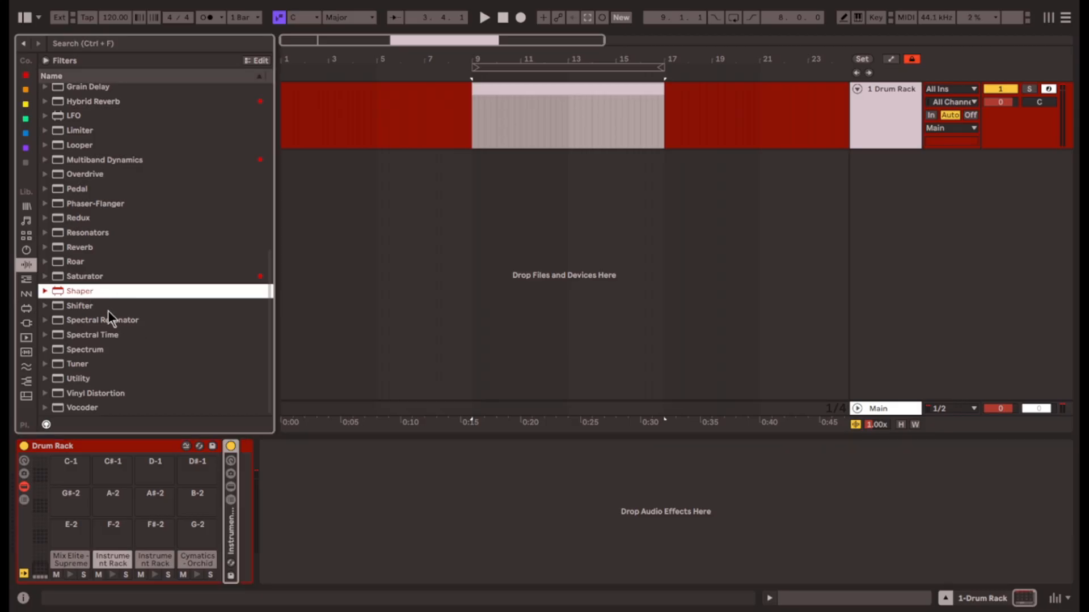
{"action": "left_click_drag", "start_coordinate": [83, 304], "coordinate": [245, 564]}
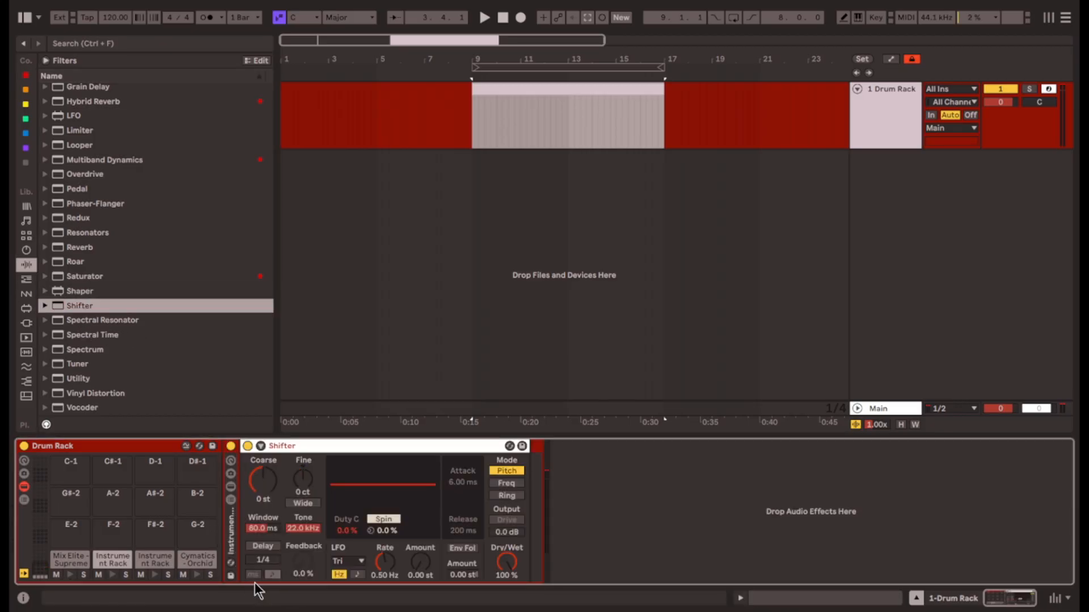
Switch the Shifter to Freq mode with a fine shift of about -208 Hz and add an EQ Eight after it.
{"action": "left_click", "coordinate": [514, 483]}
{"action": "left_click_drag", "start_coordinate": [303, 478], "coordinate": [303, 499]}
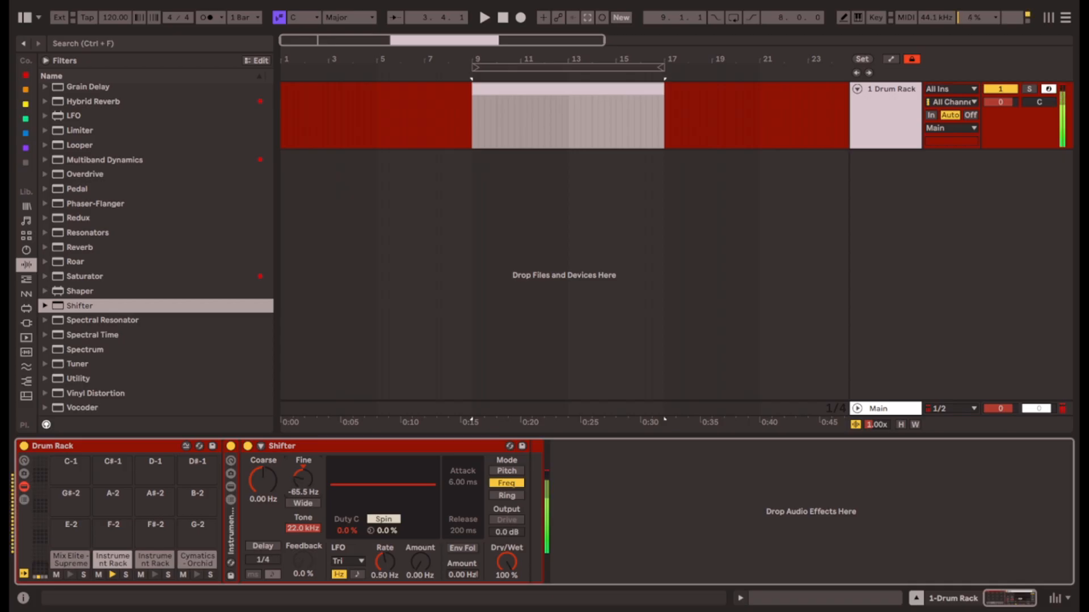
{"action": "scroll", "coordinate": [144, 307], "scroll_direction": "up", "scroll_amount": 8}
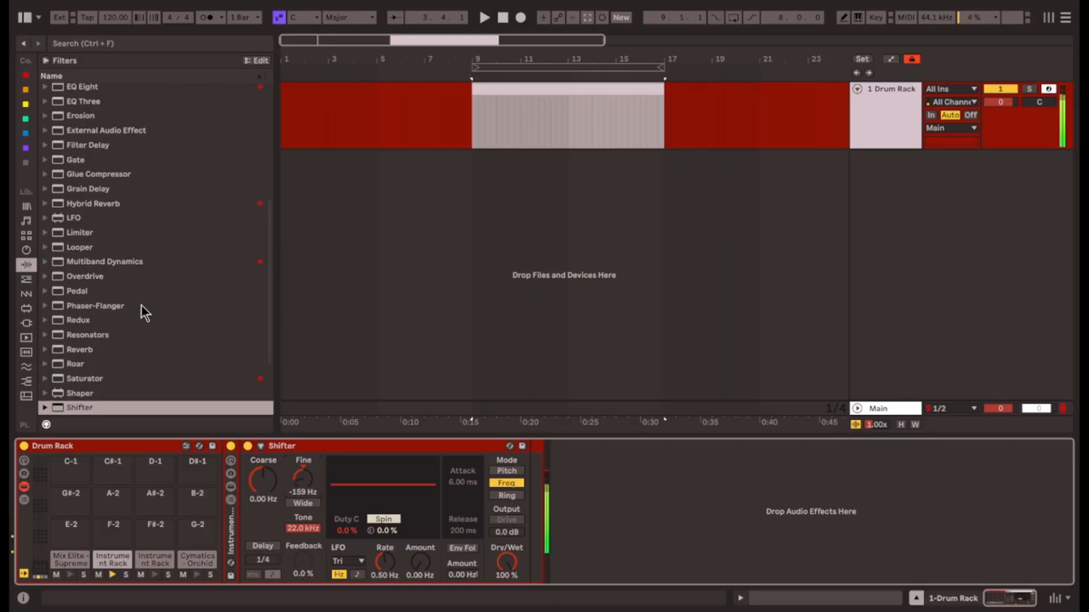
{"action": "left_click_drag", "start_coordinate": [73, 214], "coordinate": [710, 501]}
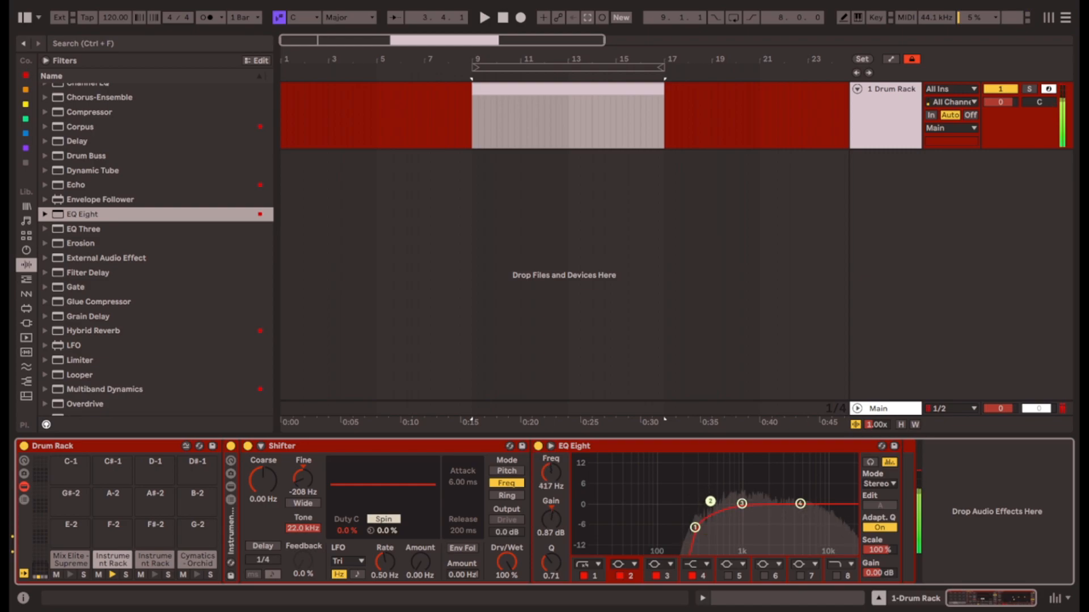
Add a Hybrid Reverb after the EQ Eight, then adjust its convolution decay and lower its dry/wet mix.
{"action": "left_click_drag", "start_coordinate": [93, 178], "coordinate": [792, 532]}
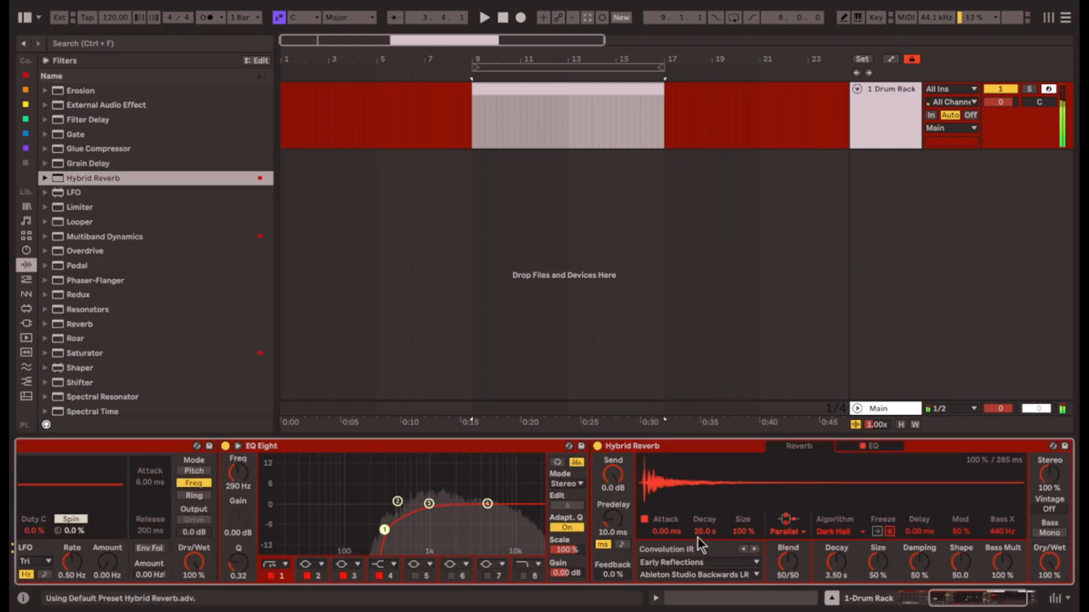
{"action": "left_click_drag", "start_coordinate": [778, 581], "coordinate": [768, 550]}
{"action": "left_click_drag", "start_coordinate": [704, 531], "coordinate": [669, 499]}
{"action": "left_click_drag", "start_coordinate": [706, 531], "coordinate": [724, 567]}
{"action": "left_click_drag", "start_coordinate": [1057, 573], "coordinate": [1057, 607]}
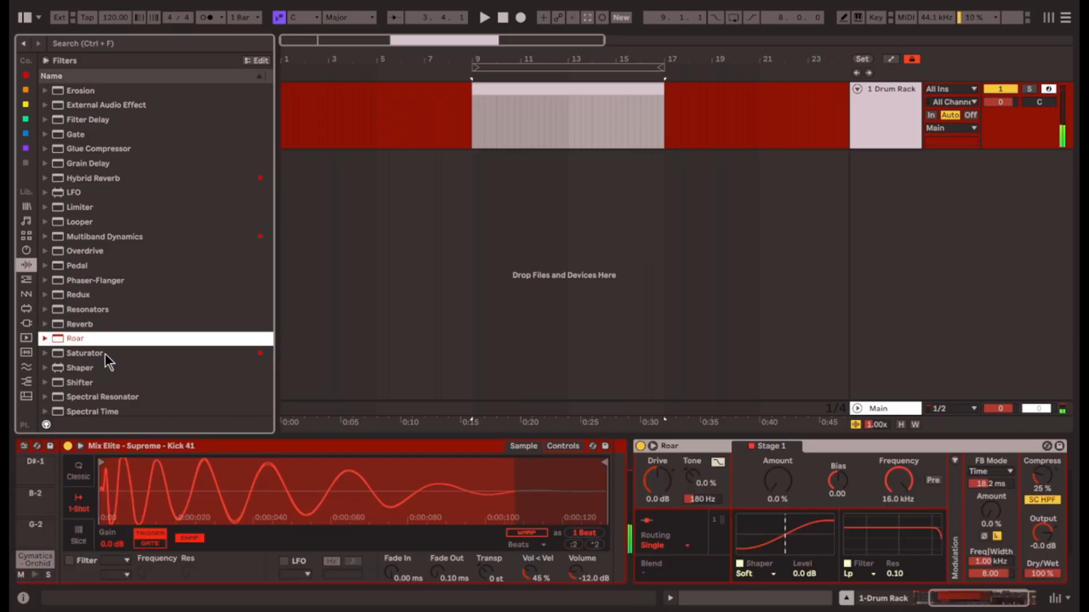
Undo adding Roar and add a Saturator with 6 dB of drive after the Drum Rack instead.
{"action": "key", "text": "ctrl+z"}
{"action": "double_click", "coordinate": [106, 354]}
{"action": "left_click", "coordinate": [825, 507]}
{"action": "type", "text": "6"}
{"action": "key", "text": "Return"}
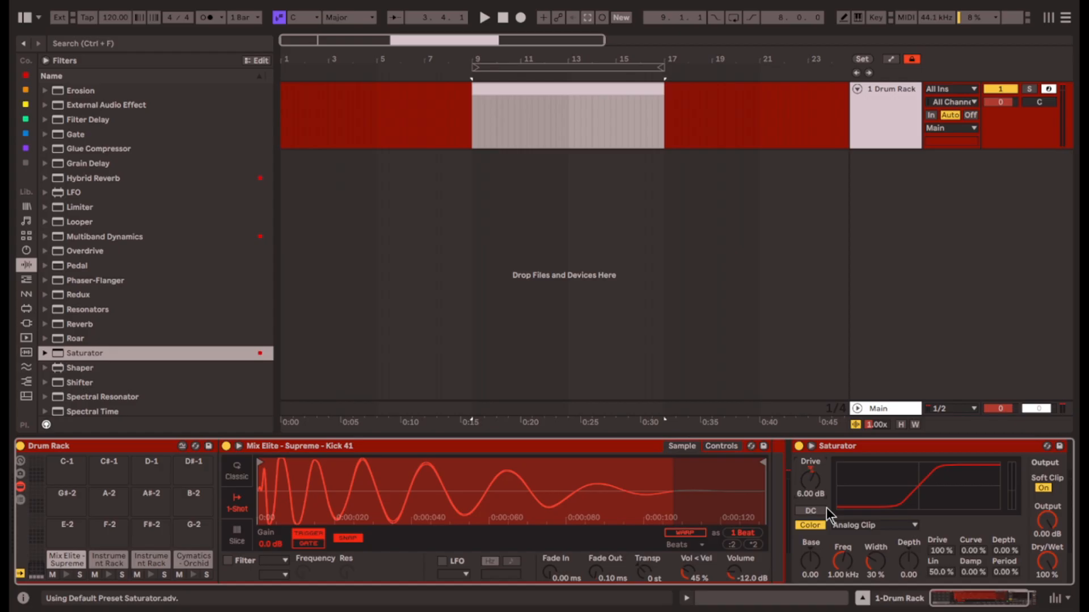
Open the MIDI clip with a 1/4 note grid and add a kick on beat 1 and a C#-2 note on beat 3.
{"action": "double_click", "coordinate": [577, 142]}
{"action": "key", "text": "ctrl+2"}
{"action": "key", "text": "ctrl+2"}
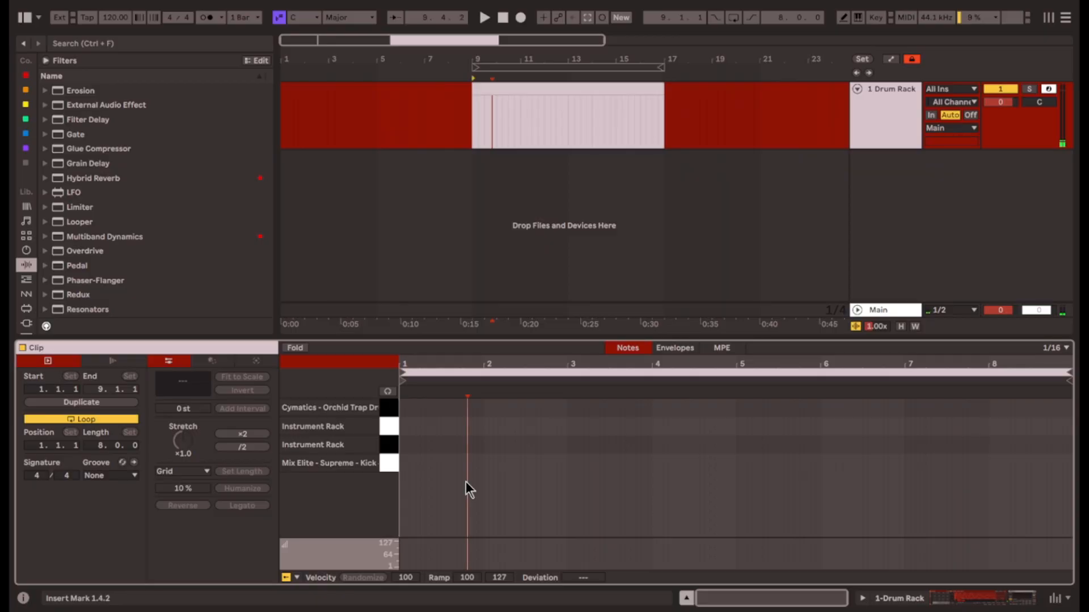
{"action": "double_click", "coordinate": [408, 463]}
{"action": "double_click", "coordinate": [451, 444]}
{"action": "key", "text": "space"}
Set the project tempo to 146 BPM and play the kick and snare pattern.
{"action": "left_click", "coordinate": [468, 469]}
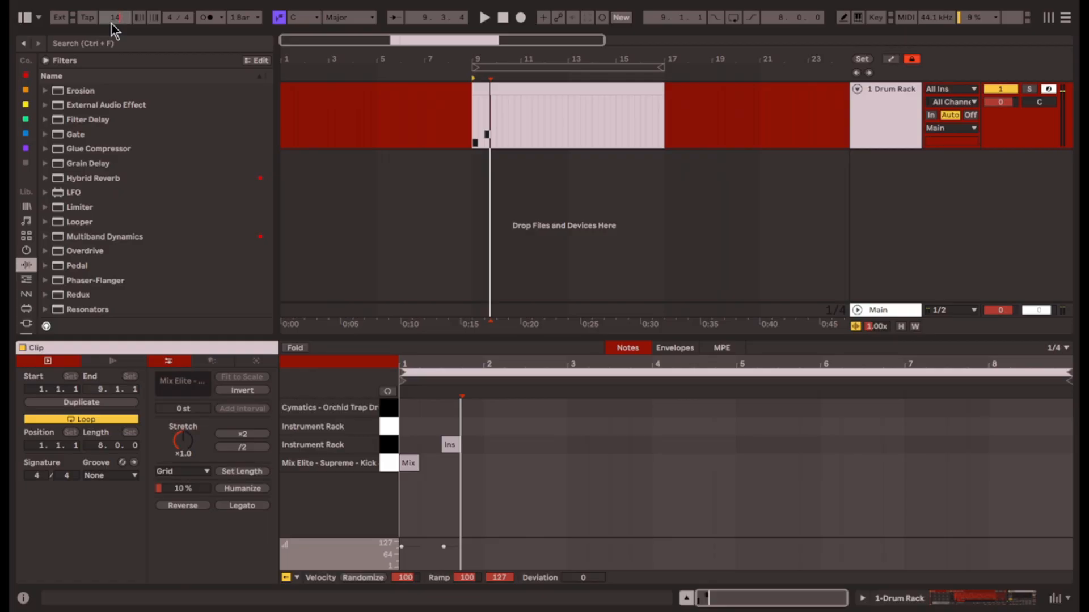
{"action": "key", "text": "Return"}
{"action": "key", "text": "space"}
{"action": "left_click", "coordinate": [520, 461]}
{"action": "key", "text": "space"}
Duplicate the first bar's kick and C#-2 notes three times to fill four bars.
{"action": "left_click_drag", "start_coordinate": [483, 475], "coordinate": [414, 440]}
{"action": "key", "text": "ctrl+d"}
{"action": "key", "text": "ctrl+d"}
{"action": "key", "text": "ctrl+d"}
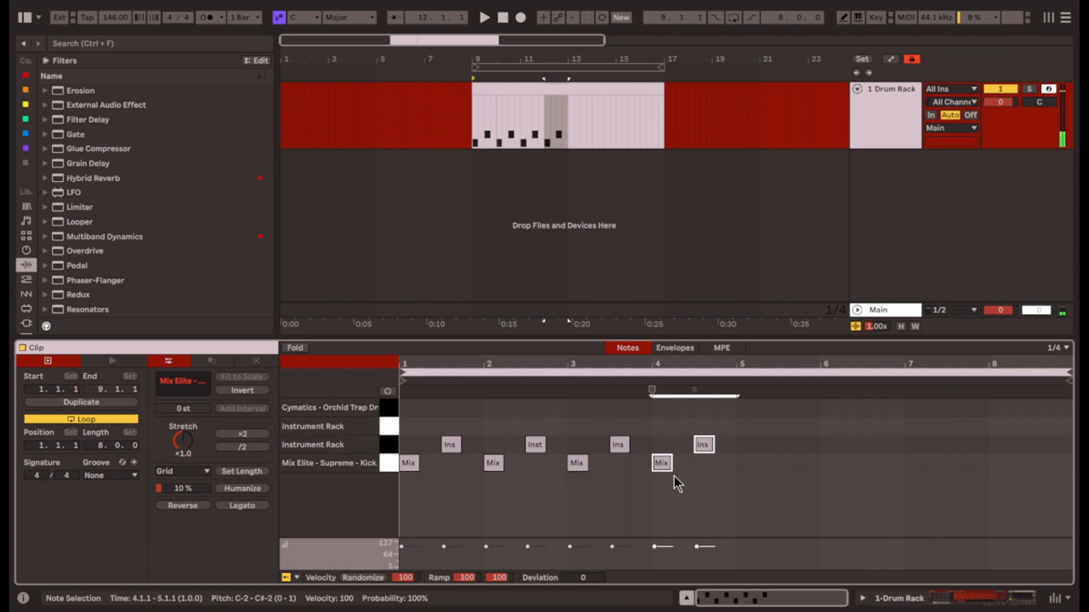
Split the clip at bar 13, delete its second half and show the remaining four-bar clip's notes.
{"action": "left_click", "coordinate": [560, 117]}
{"action": "left_click", "coordinate": [567, 118]}
{"action": "key", "text": "ctrl+e"}
{"action": "left_click", "coordinate": [592, 89]}
{"action": "key", "text": "Delete"}
{"action": "left_click", "coordinate": [539, 89]}
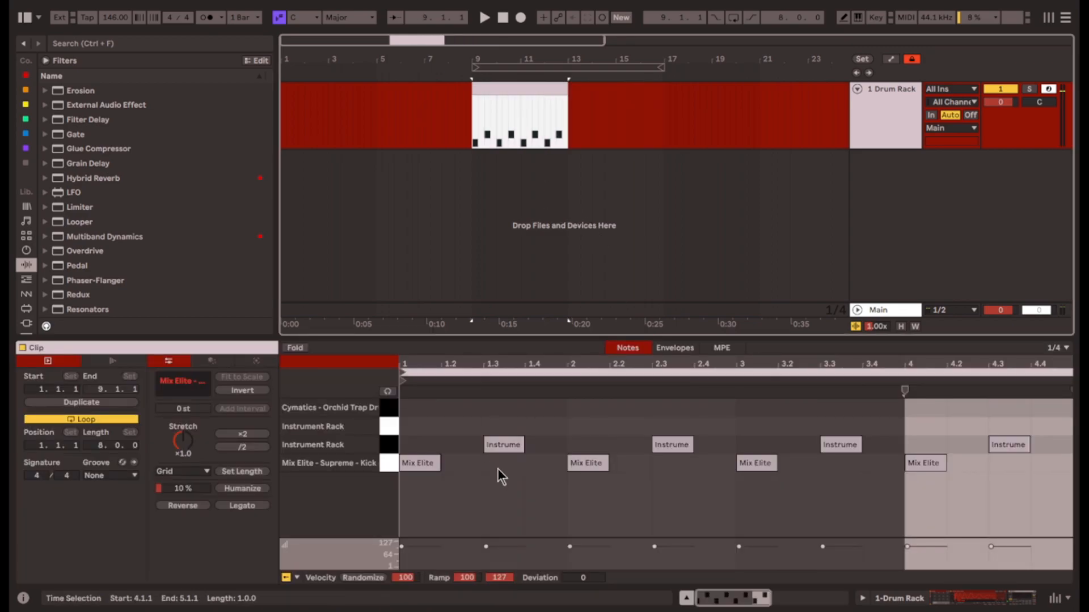
Fill the Cymatics hi-hat row with a note on every beat of the four bars and play the pattern.
{"action": "left_click", "coordinate": [493, 469]}
{"action": "left_click", "coordinate": [389, 463]}
{"action": "left_click_drag", "start_coordinate": [410, 463], "coordinate": [546, 418]}
{"action": "key", "text": "space"}
{"action": "left_click", "coordinate": [551, 437]}
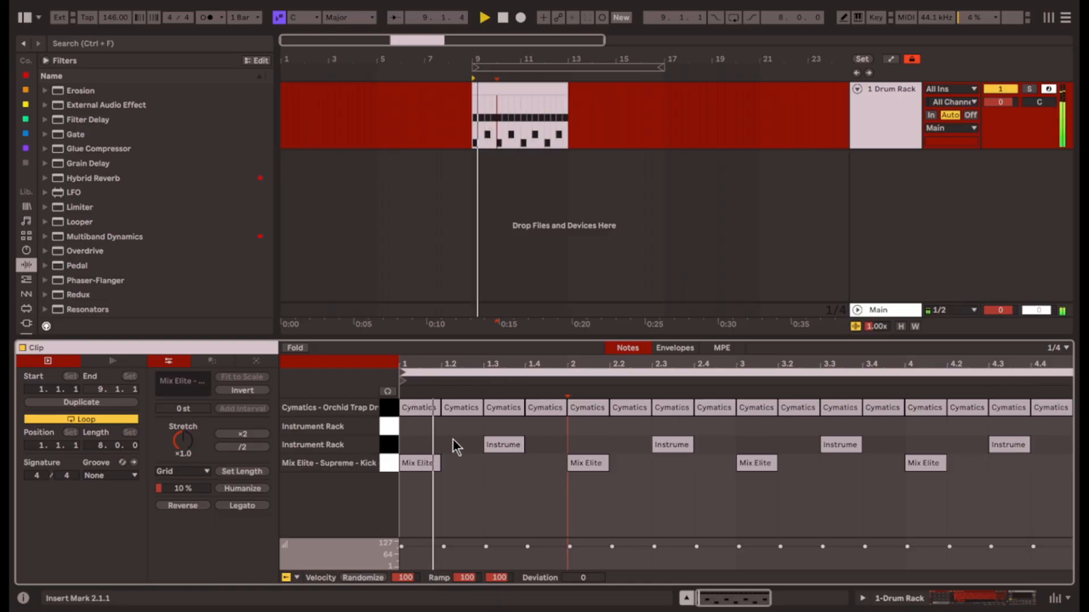
{"action": "key", "text": "space"}
Move the hi-hat notes down to the D-2 row, return those on beats 2 and 4 to the hi-hat row, and play the pattern.
{"action": "left_click", "coordinate": [394, 410]}
{"action": "key", "text": "Down"}
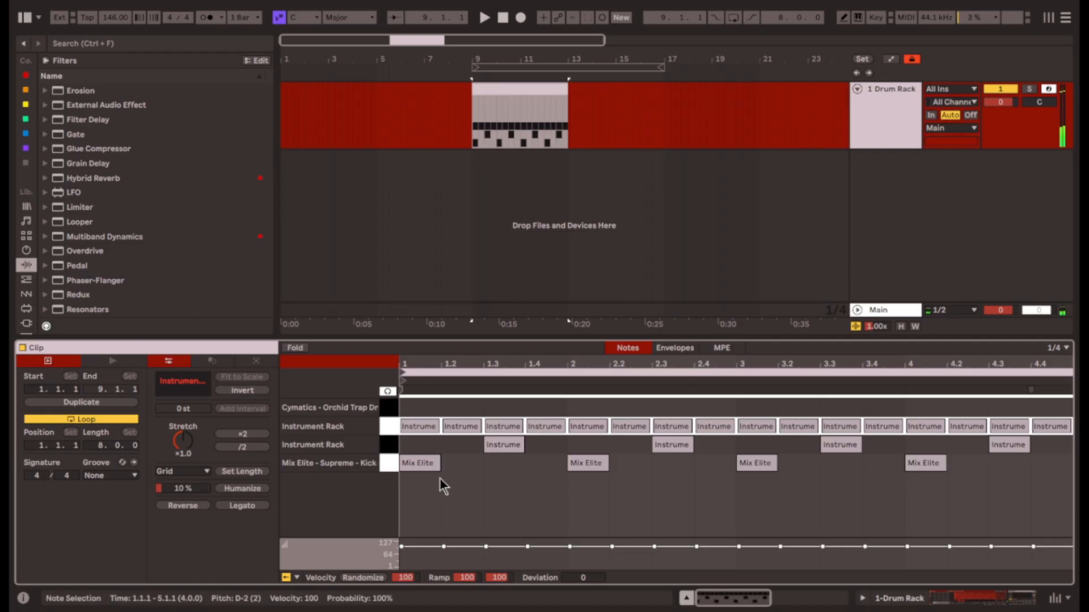
{"action": "left_click", "coordinate": [474, 484]}
{"action": "left_click_drag", "start_coordinate": [467, 442], "coordinate": [460, 427]}
{"action": "key", "text": "Up"}
{"action": "left_click_drag", "start_coordinate": [540, 446], "coordinate": [545, 427]}
{"action": "key", "text": "Up"}
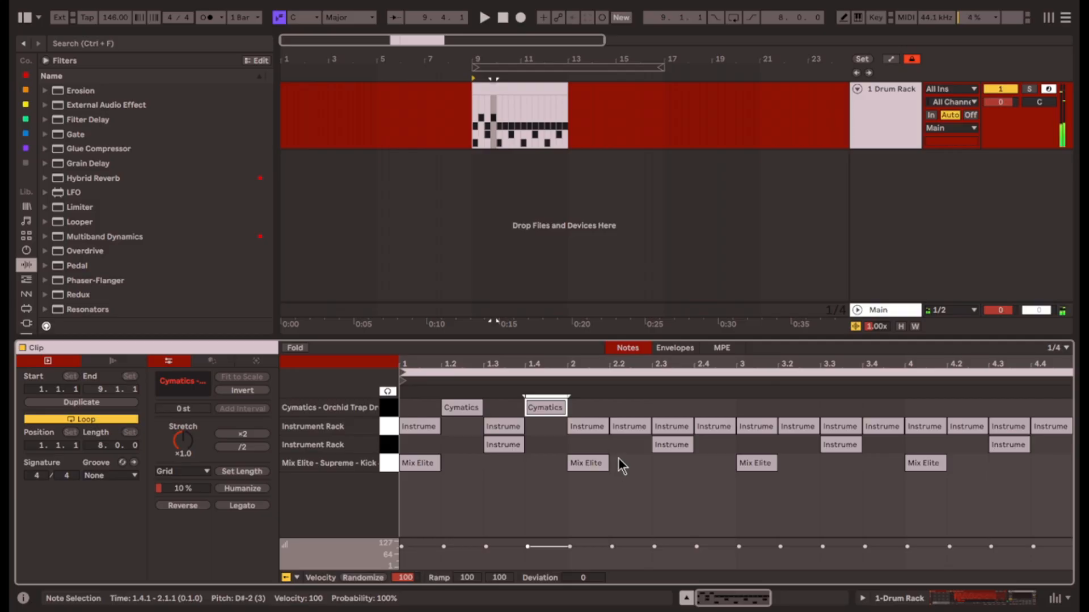
{"action": "left_click_drag", "start_coordinate": [623, 445], "coordinate": [631, 428]}
{"action": "key", "text": "Up"}
{"action": "left_click_drag", "start_coordinate": [718, 445], "coordinate": [712, 428]}
{"action": "key", "text": "Up"}
{"action": "left_click_drag", "start_coordinate": [794, 438], "coordinate": [800, 428]}
{"action": "key", "text": "Up"}
{"action": "left_click_drag", "start_coordinate": [880, 443], "coordinate": [895, 415]}
{"action": "key", "text": "Up"}
{"action": "left_click_drag", "start_coordinate": [964, 413], "coordinate": [1047, 429]}
{"action": "key", "text": "Up"}
{"action": "key", "text": "Up"}
{"action": "key", "text": "space"}
{"action": "left_click", "coordinate": [784, 517]}
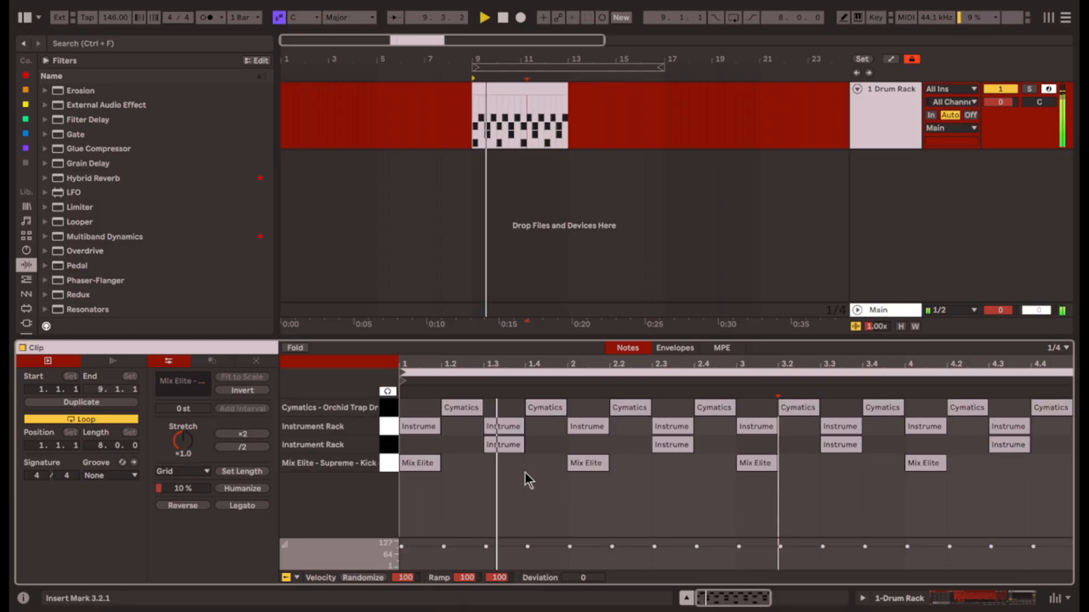
Copy the C#-2 notes onto the kick row so the kick also plays on beat 3 of every bar.
{"action": "left_click", "coordinate": [525, 486]}
{"action": "left_click", "coordinate": [386, 444]}
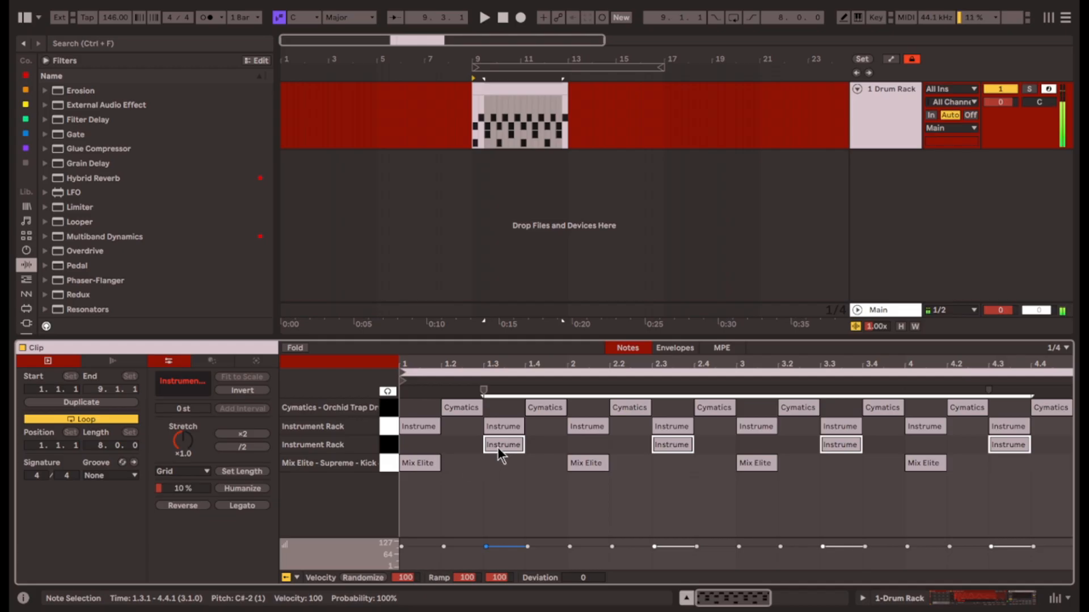
{"action": "left_click_drag", "start_coordinate": [495, 448], "coordinate": [512, 485]}
{"action": "left_click", "coordinate": [908, 598]}
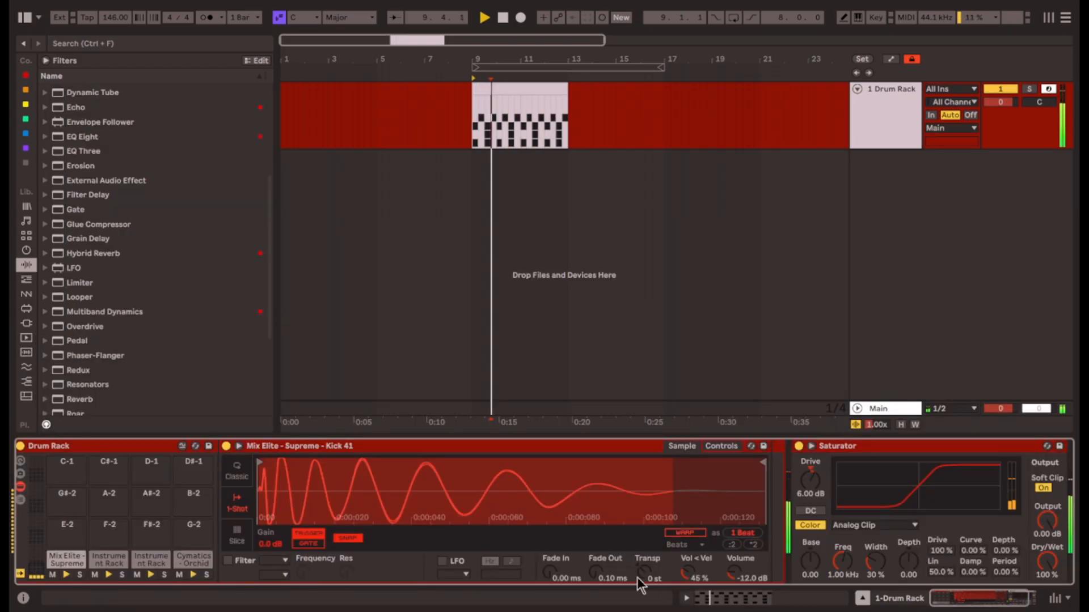
Complete the Cymatics hi-hat row with a note on every beat, keeping the D-2 notes on beats 1 and 3.
{"action": "double_click", "coordinate": [493, 89]}
{"action": "key", "text": "space"}
{"action": "left_click", "coordinate": [391, 404]}
{"action": "key", "text": "space"}
{"action": "left_click", "coordinate": [907, 599]}
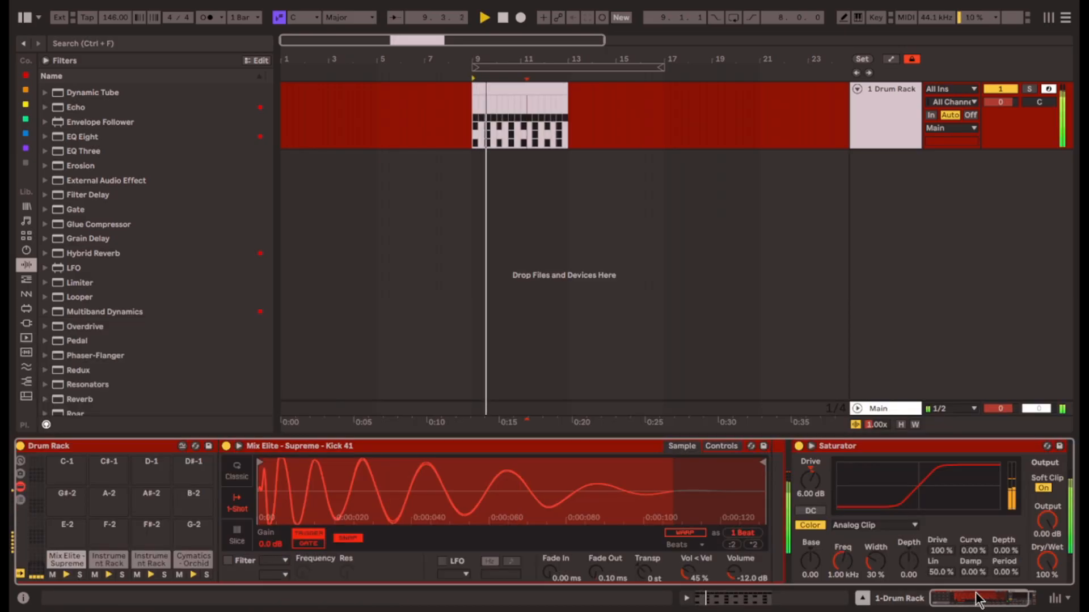
Consolidate the four-bar drum clip, extend it as a loop to bar 17, and play it with the arrangement loop on.
{"action": "left_click", "coordinate": [177, 563]}
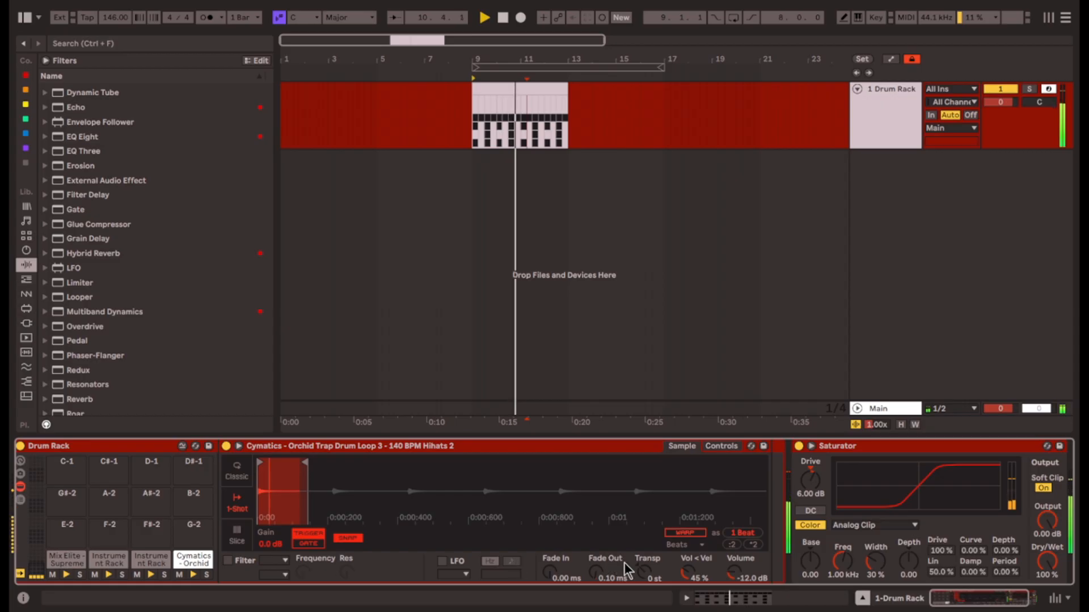
{"action": "key", "text": "space"}
{"action": "key", "text": "shift+Tab"}
{"action": "left_click", "coordinate": [508, 91]}
{"action": "key", "text": "ctrl+j"}
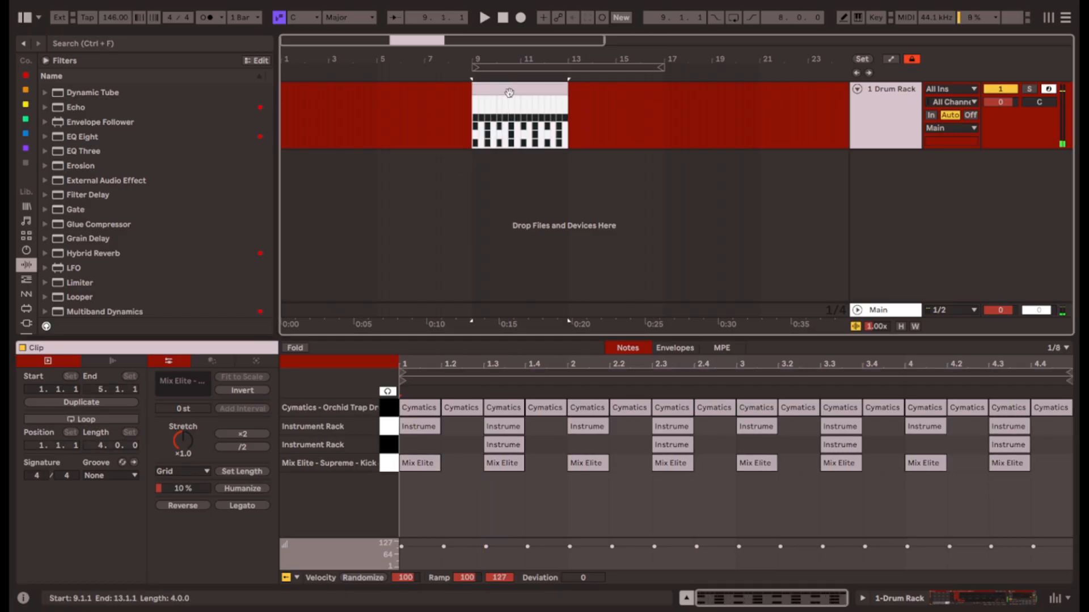
{"action": "left_click", "coordinate": [734, 17]}
{"action": "key", "text": "space"}
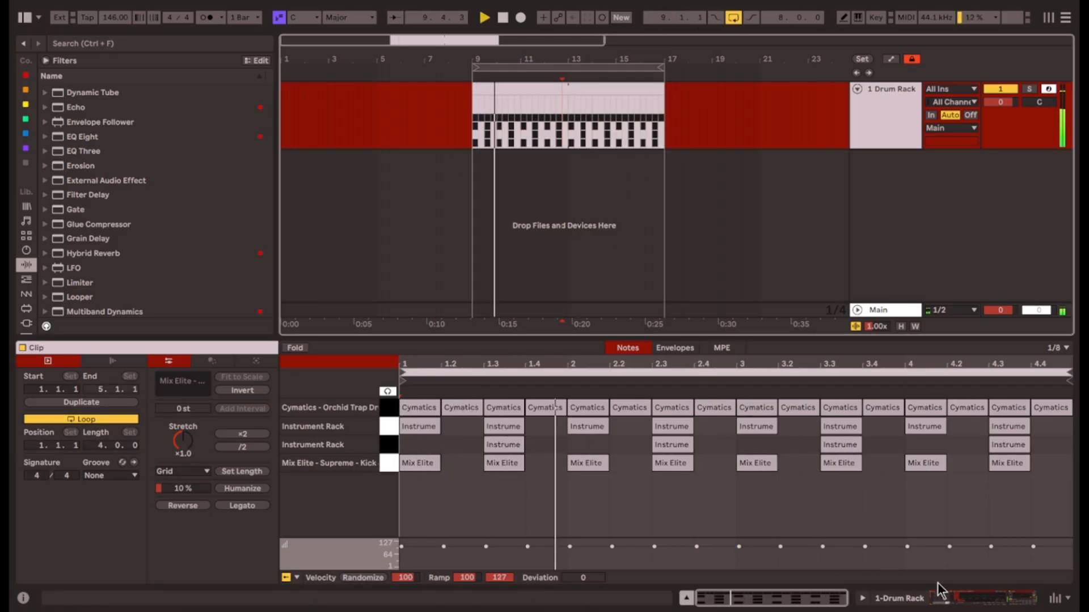
Transpose the Cymatics hi-hat sample by -6 st in its Simpler.
{"action": "left_click", "coordinate": [965, 600]}
{"action": "key", "text": "space"}
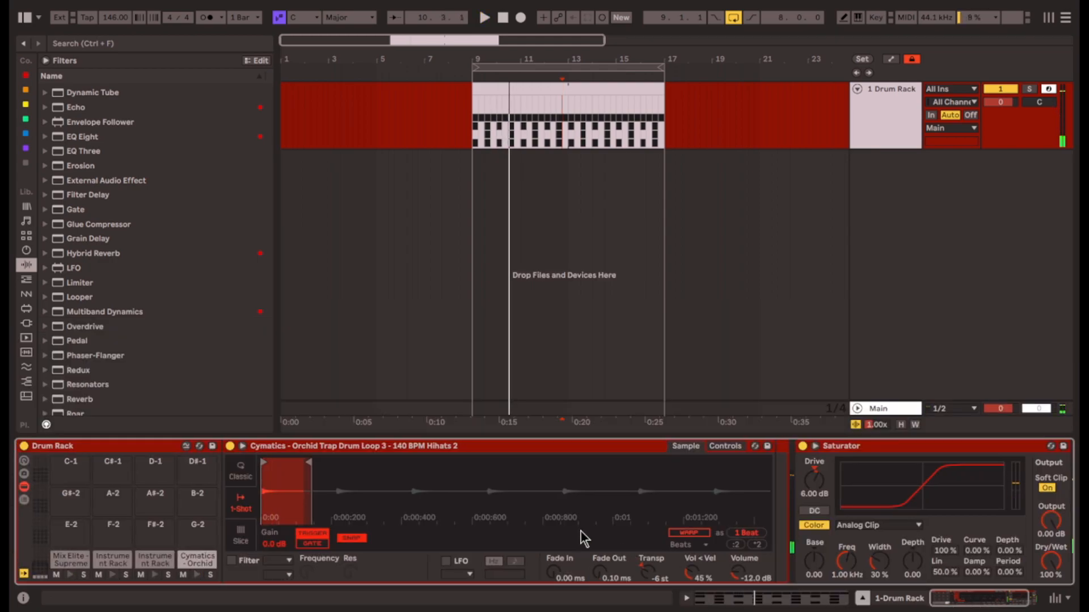
Group the Drum Rack into an Instrument Rack, show its chain list and rename the chain MAIN DRUMS.
{"action": "left_click", "coordinate": [90, 444]}
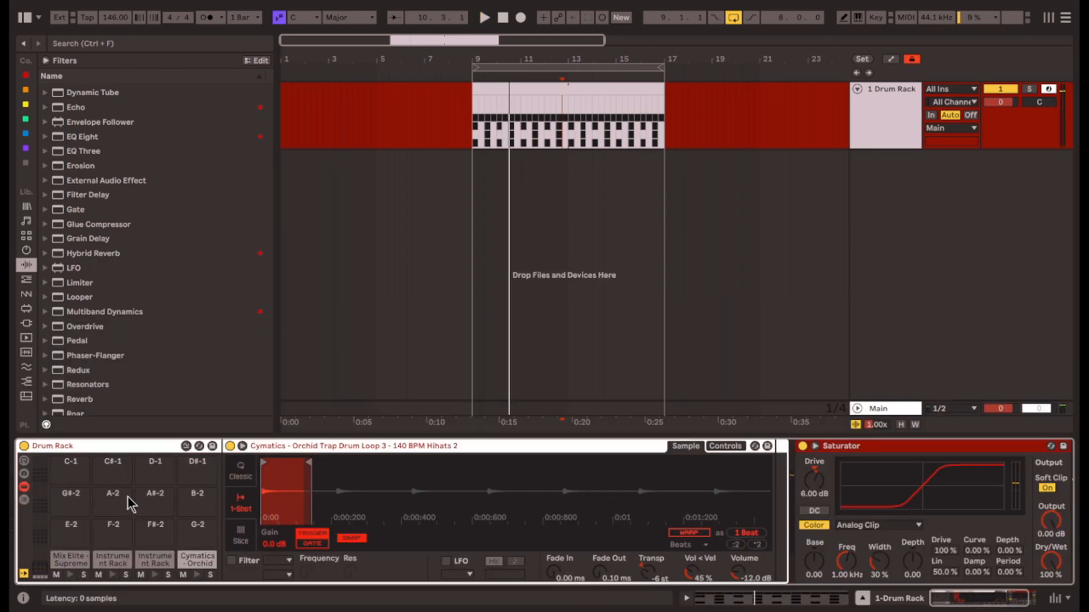
{"action": "key", "text": "ctrl+g"}
{"action": "left_click", "coordinate": [24, 500]}
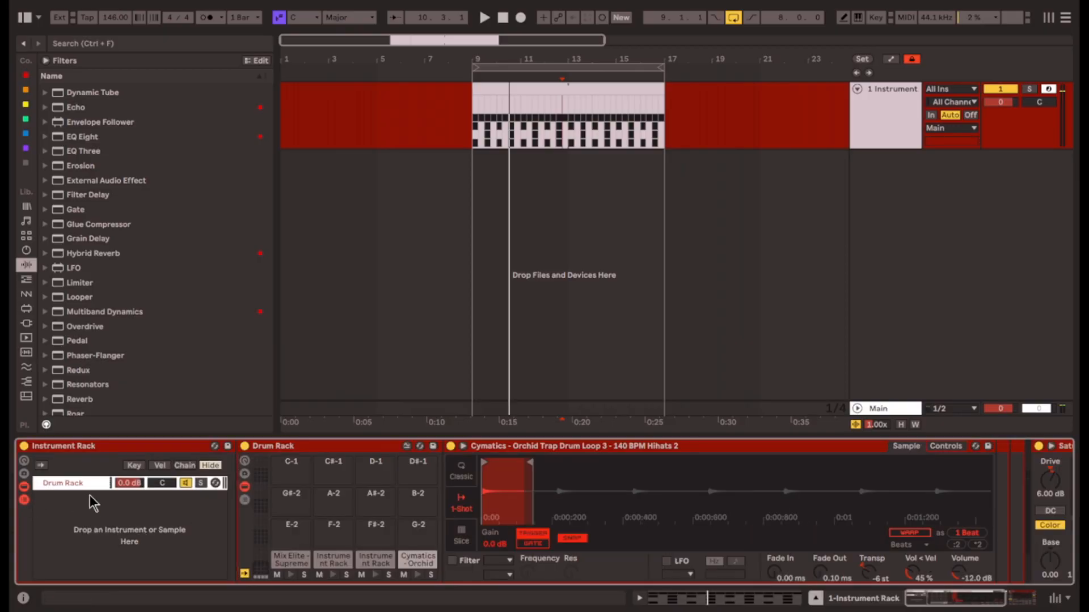
{"action": "key", "text": "Caps_Lock"}
{"action": "type", "text": "DRUMS"}
{"action": "key", "text": "ctrl+r"}
{"action": "type", "text": "MAIN"}
Limit the MAIN DRUMS chain's key zone to the lowest octave, ending below C-1, and play the pattern.
{"action": "left_click", "coordinate": [135, 465]}
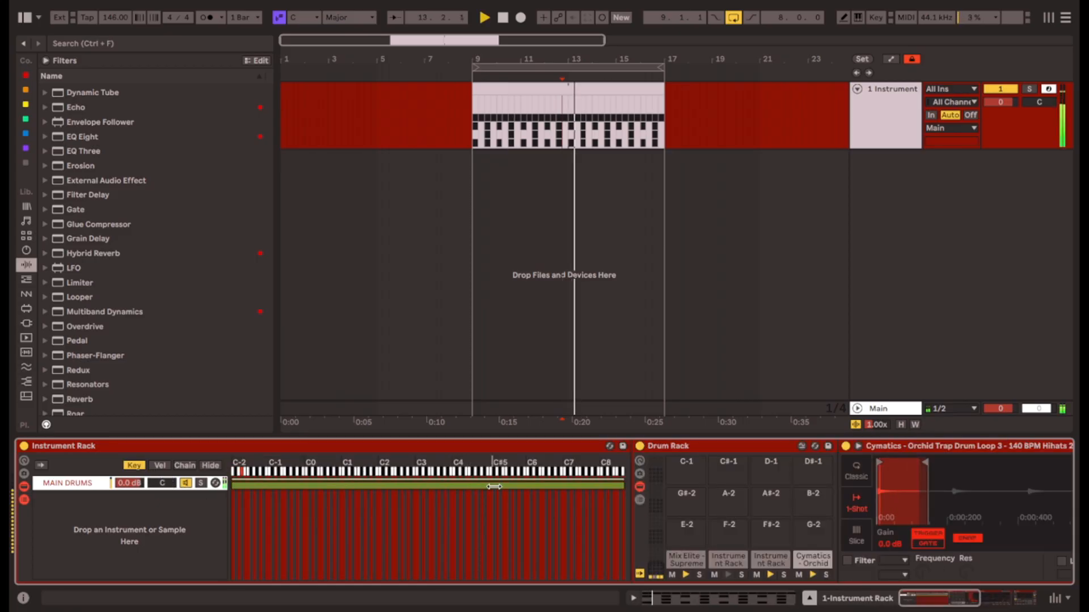
{"action": "left_click_drag", "start_coordinate": [621, 486], "coordinate": [266, 492]}
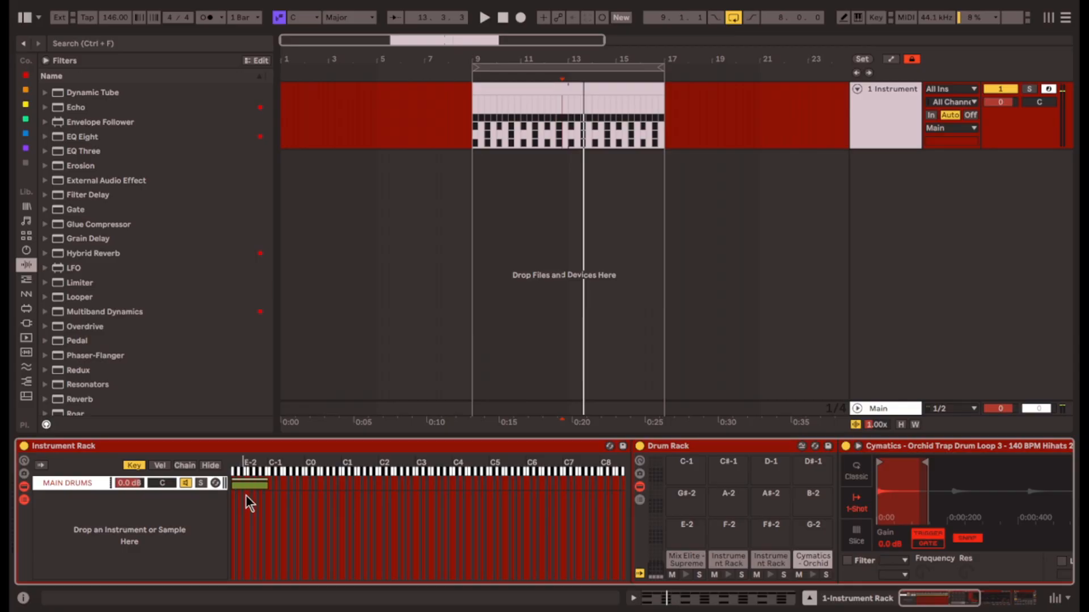
{"action": "key", "text": "space"}
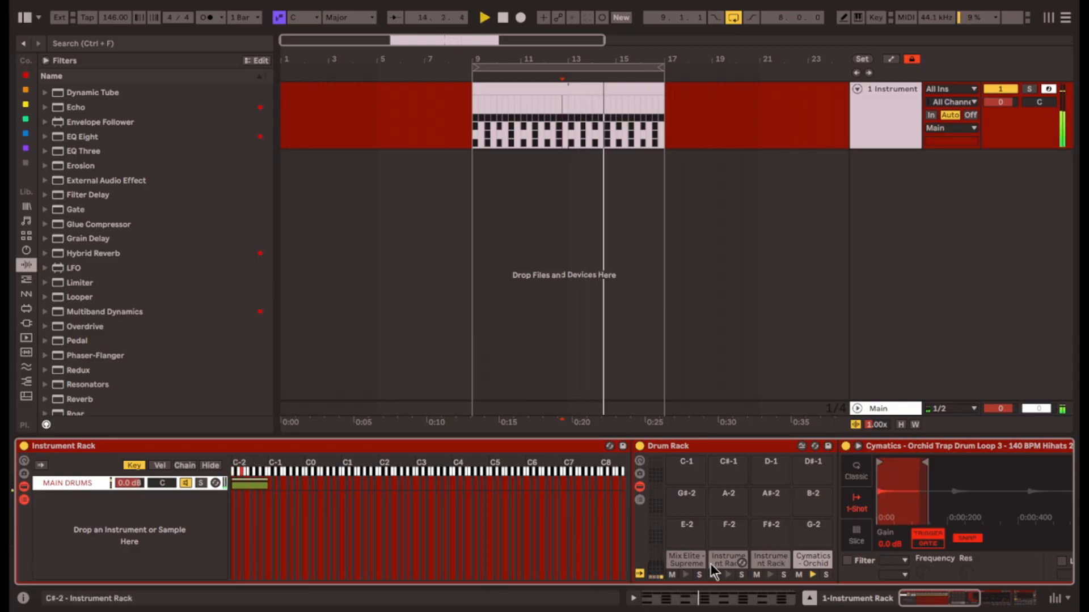
Review the kick pad's Simpler and the C#-2 pad's effect chain during playback.
{"action": "left_click", "coordinate": [674, 564]}
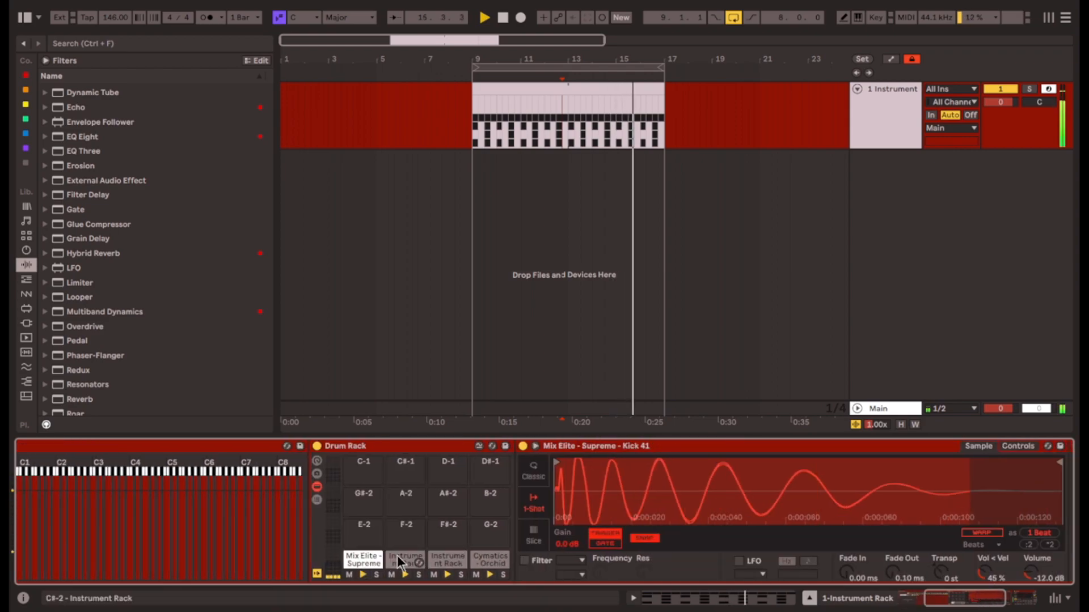
{"action": "left_click", "coordinate": [399, 560]}
{"action": "scroll", "coordinate": [780, 549], "scroll_direction": "right", "scroll_amount": 10}
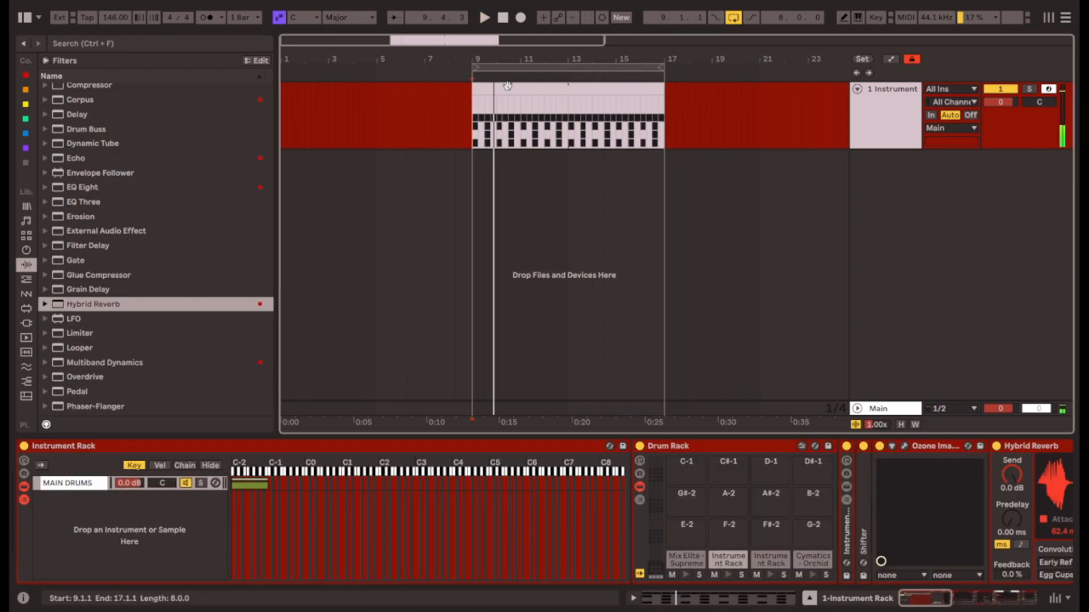
{"action": "left_click", "coordinate": [508, 85]}
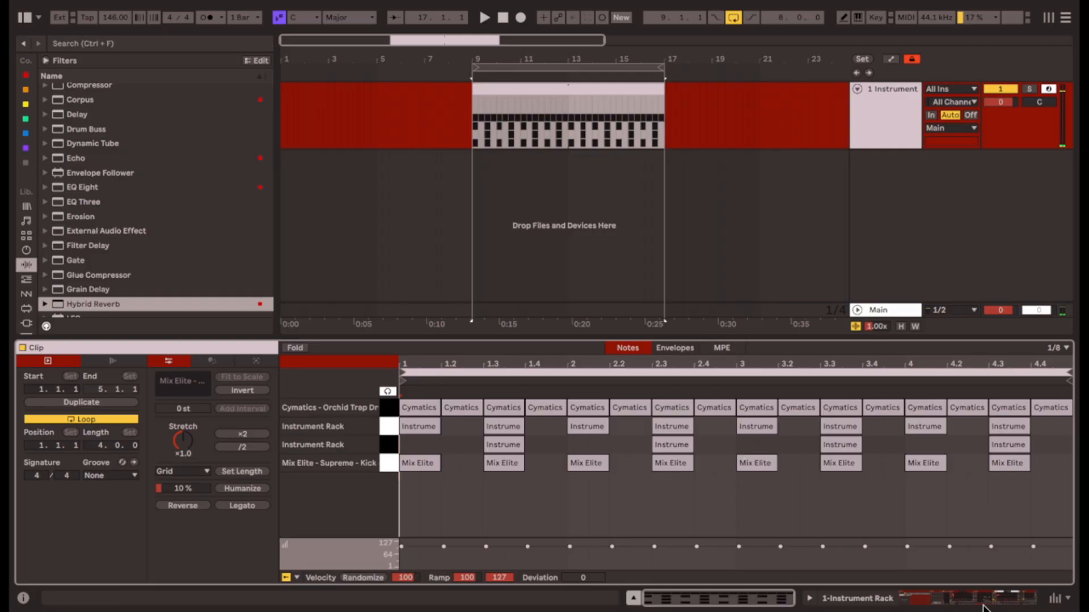
{"action": "key", "text": "shift+Tab"}
Add Wetable as a second chain in the Instrument Rack and name the chain sub.
{"action": "left_click", "coordinate": [27, 250]}
{"action": "left_click", "coordinate": [138, 356]}
{"action": "left_click_drag", "start_coordinate": [91, 353], "coordinate": [149, 513]}
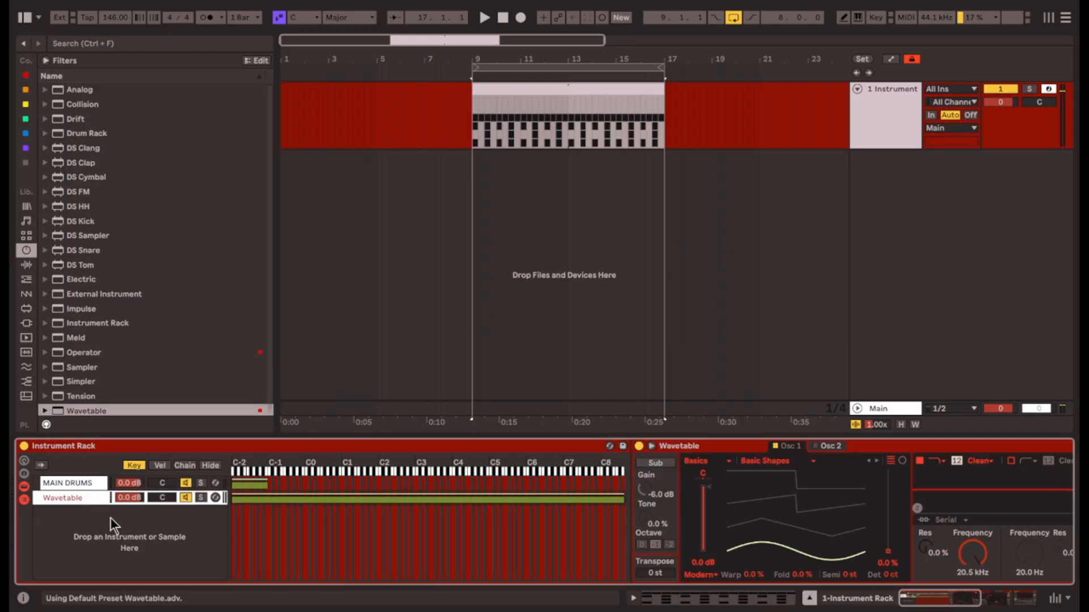
{"action": "type", "text": "sub"}
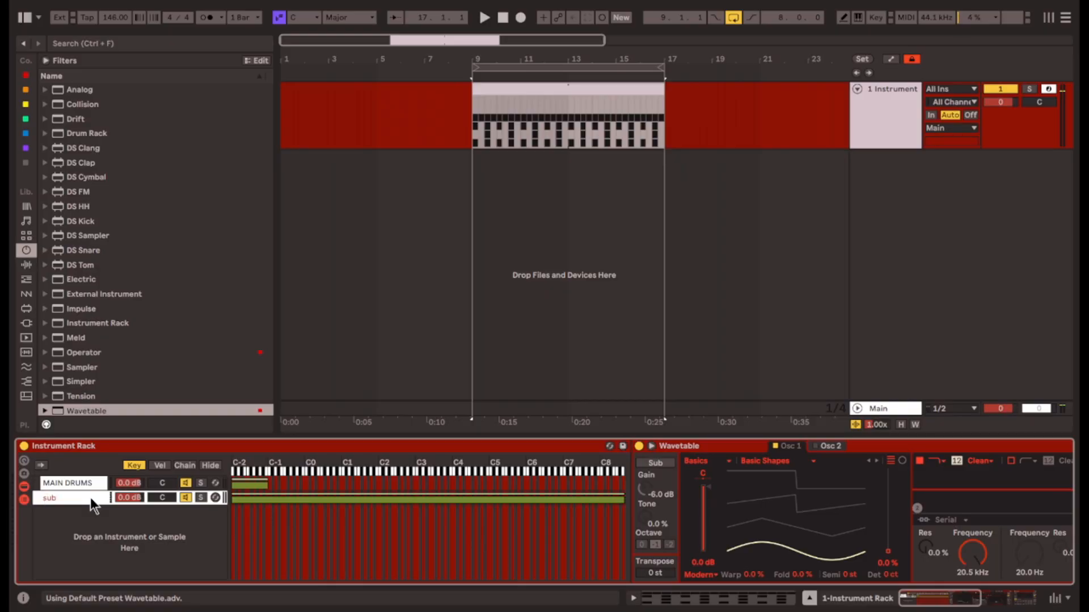
{"action": "right_click", "coordinate": [87, 496]}
{"action": "left_click", "coordinate": [101, 432]}
{"action": "right_click", "coordinate": [73, 496]}
{"action": "left_click", "coordinate": [256, 415]}
Limit the sub chain's key zone to the octave from C-1 to just below C0 and play the loop.
{"action": "left_click_drag", "start_coordinate": [233, 499], "coordinate": [269, 499]}
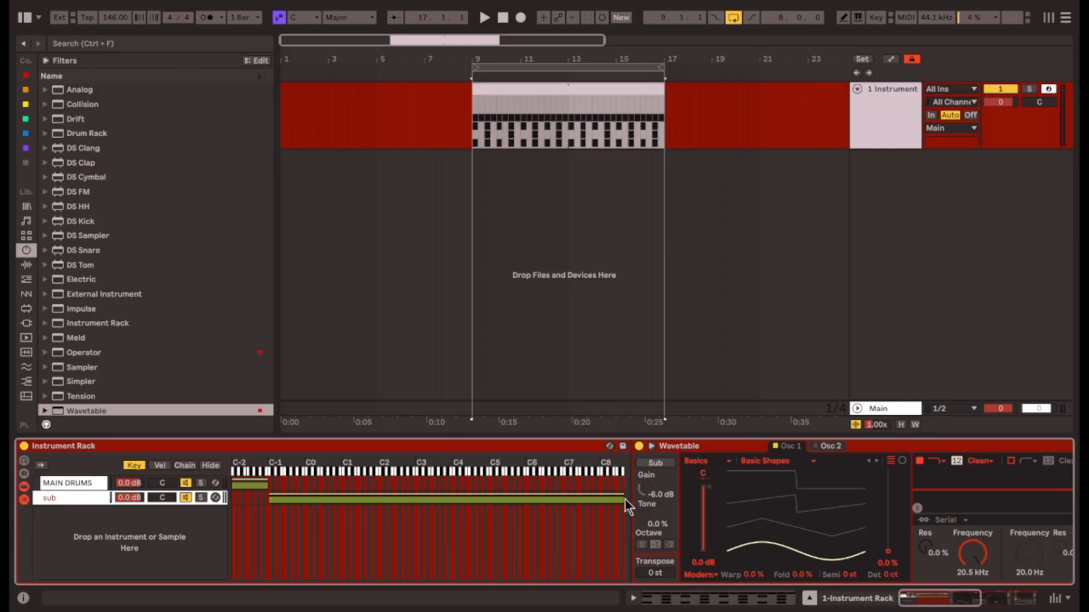
{"action": "left_click_drag", "start_coordinate": [625, 499], "coordinate": [305, 506]}
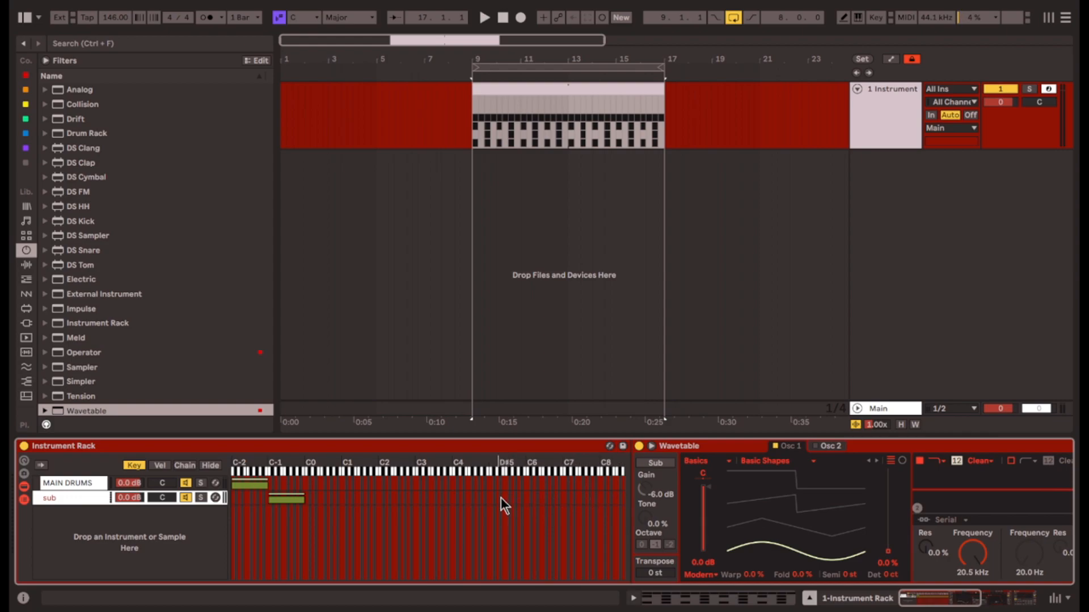
{"action": "key", "text": "space"}
{"action": "scroll", "coordinate": [683, 542], "scroll_direction": "right", "scroll_amount": 3}
{"action": "key", "text": "space"}
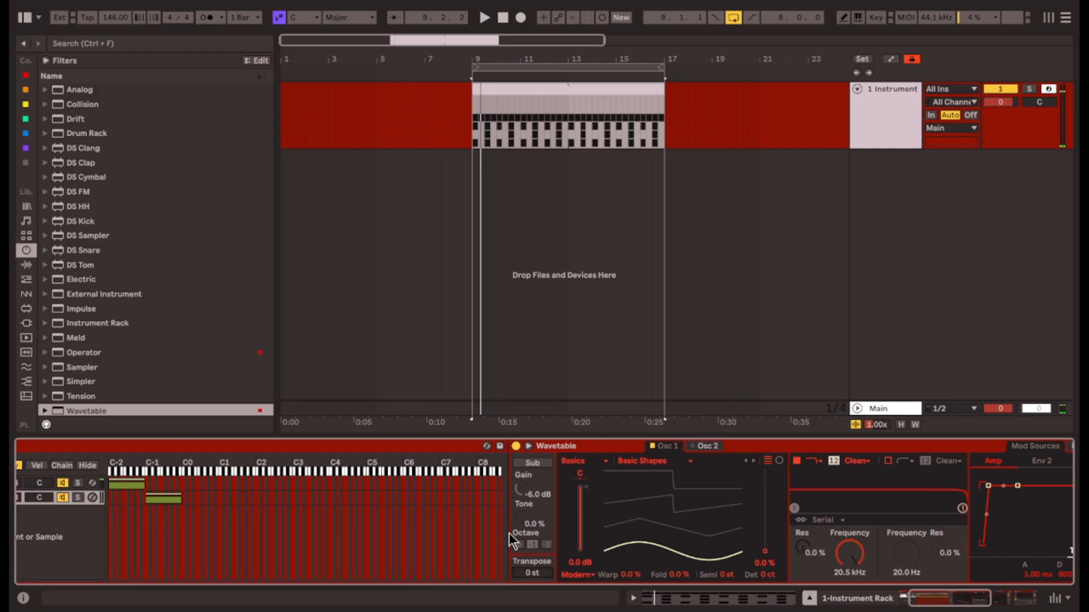
Set the sub-oscillator section's transpose in the sub chain's synth to 24 st.
{"action": "left_click_drag", "start_coordinate": [532, 573], "coordinate": [532, 533]}
{"action": "left_click", "coordinate": [542, 88]}
{"action": "key", "text": "shift+Tab"}
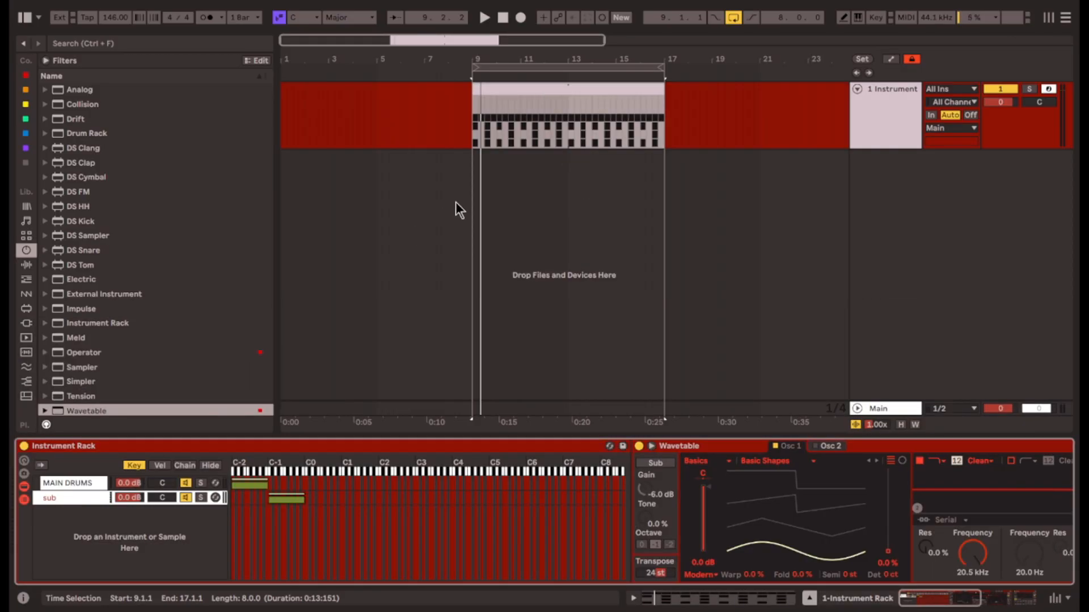
Try to add a note at beat 2.2 on the clip's kick row and move it above the drum rows.
{"action": "left_click", "coordinate": [515, 85]}
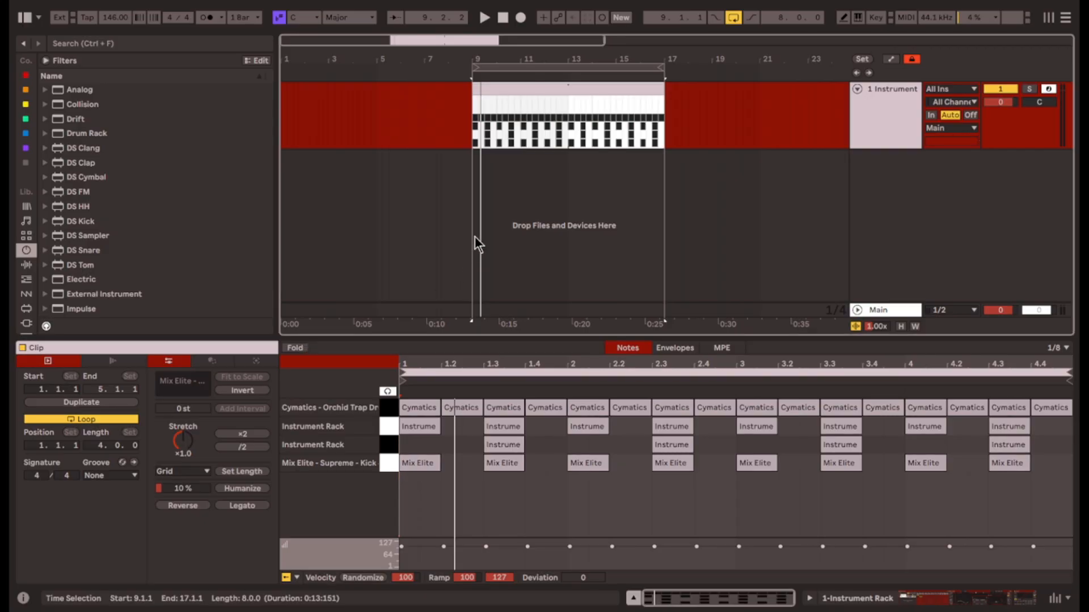
{"action": "left_click", "coordinate": [631, 470]}
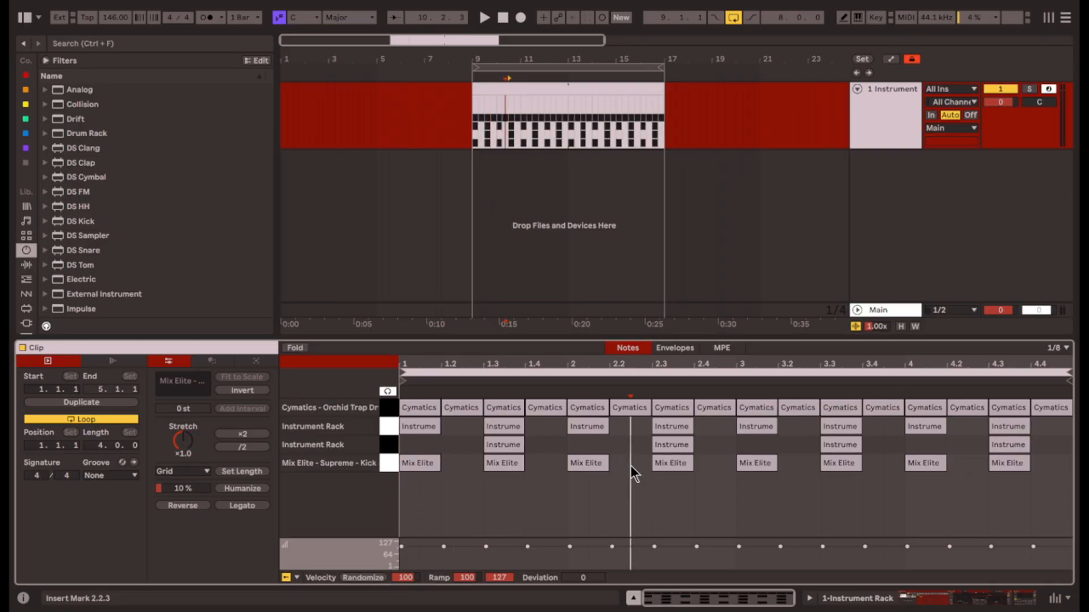
{"action": "double_click", "coordinate": [631, 467]}
{"action": "key", "text": "Up"}
{"action": "key", "text": "Up"}
{"action": "key", "text": "Up"}
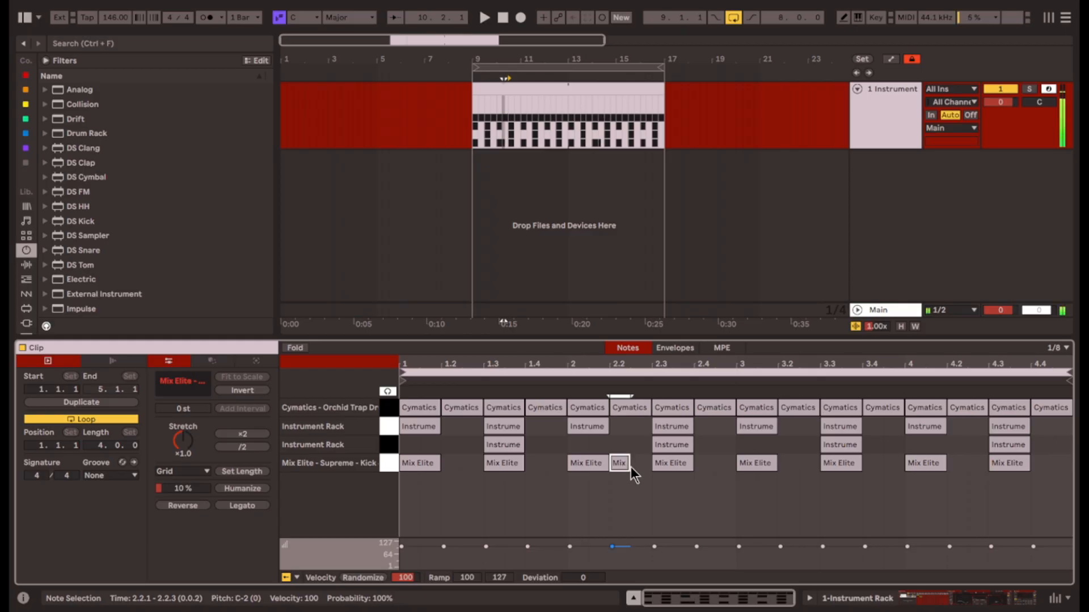
Remove the MAIN DRUMS chain from the Instrument Rack and open the MIDI clip with its full piano roll.
{"action": "key", "text": "shift+Tab"}
{"action": "left_click", "coordinate": [688, 142]}
{"action": "left_click", "coordinate": [665, 129]}
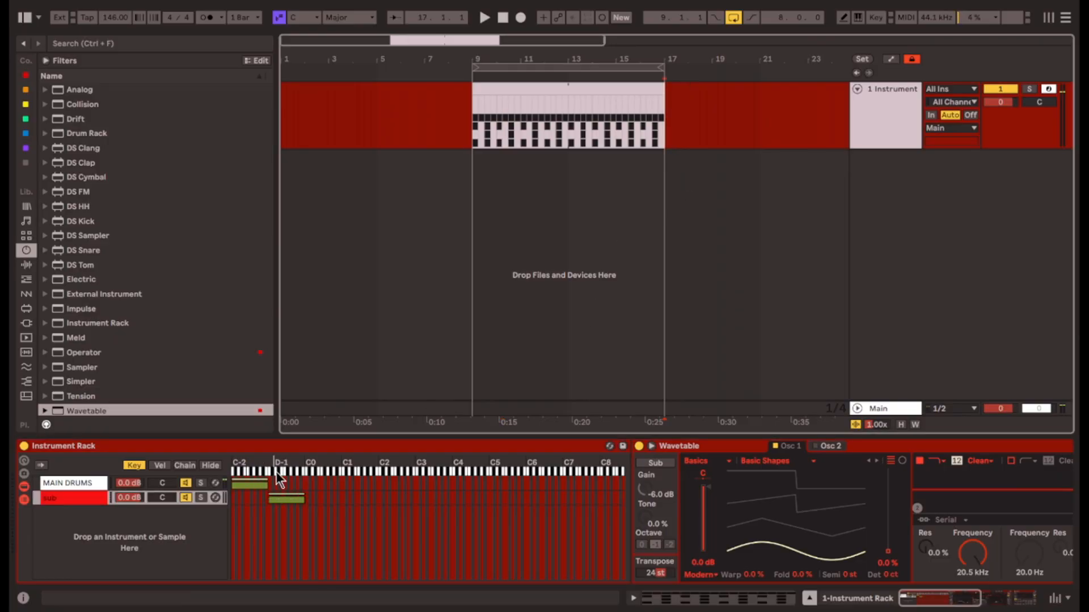
{"action": "left_click", "coordinate": [264, 481]}
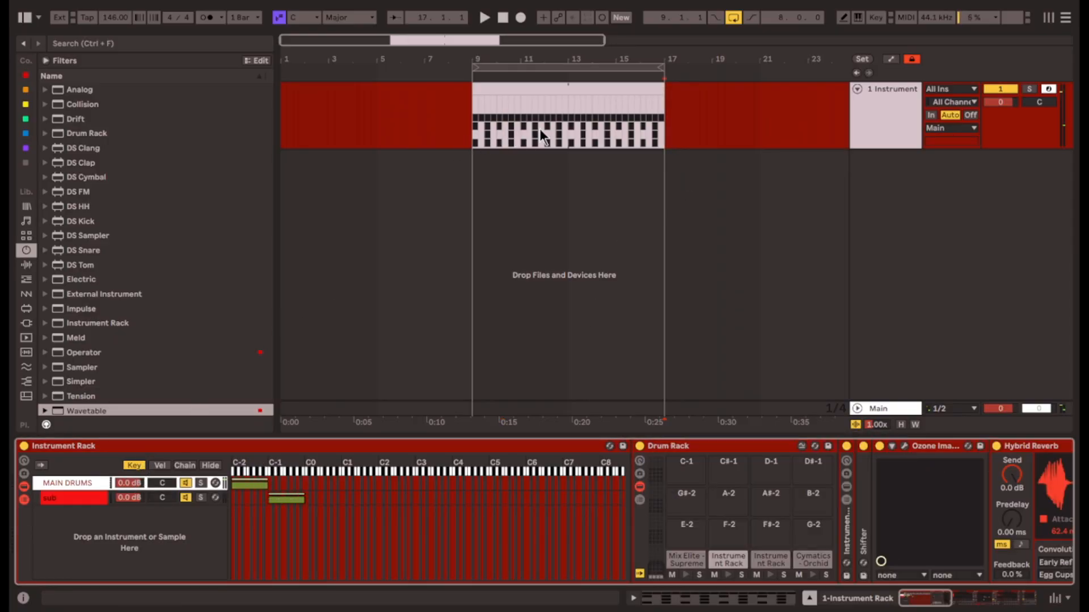
{"action": "left_click", "coordinate": [541, 131]}
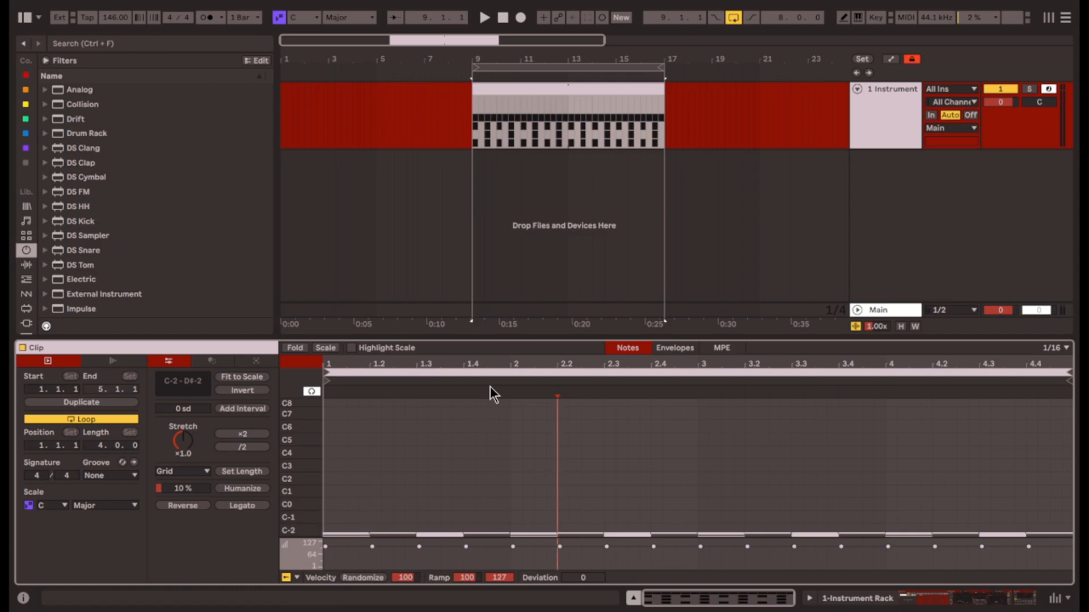
Place a D-1 note three sixteenths long at the start of the clip.
{"action": "scroll", "coordinate": [333, 527], "scroll_direction": "up", "scroll_amount": 5}
{"action": "left_click_drag", "start_coordinate": [292, 525], "coordinate": [305, 523]}
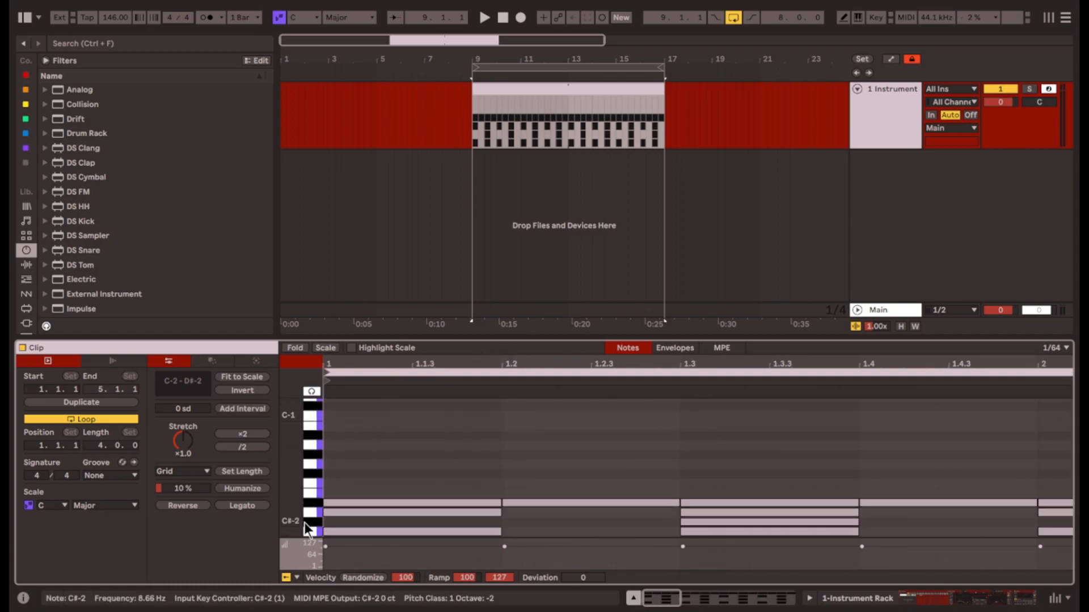
{"action": "double_click", "coordinate": [340, 409]}
{"action": "scroll", "coordinate": [366, 446], "scroll_direction": "up", "scroll_amount": 1}
{"action": "key", "text": "Up"}
{"action": "key", "text": "Left"}
{"action": "left_click_drag", "start_coordinate": [329, 422], "coordinate": [375, 447]}
{"action": "scroll", "coordinate": [472, 499], "scroll_direction": "down", "scroll_amount": 5}
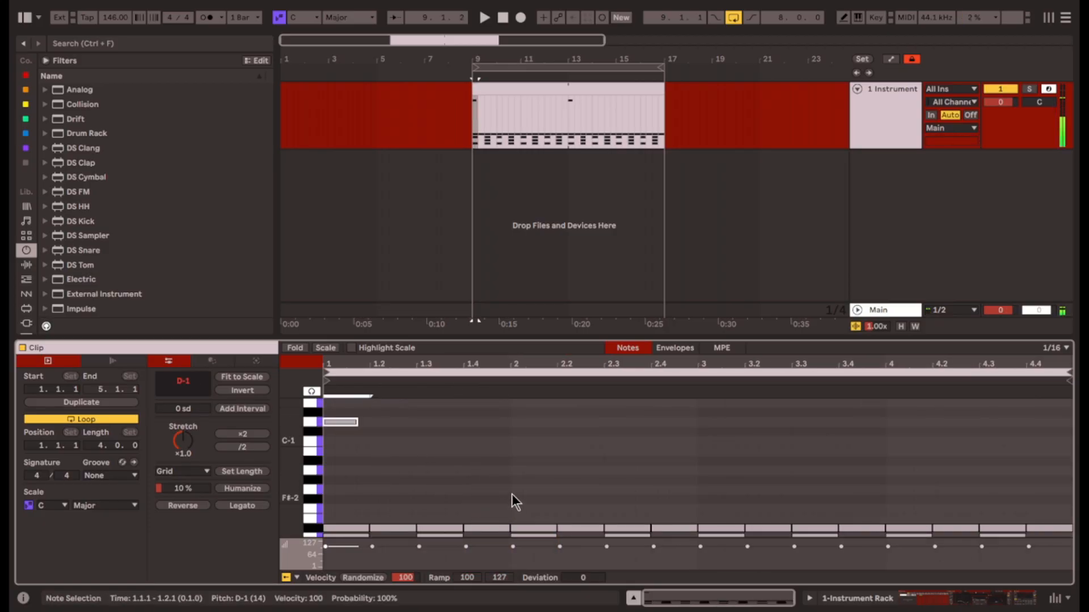
Duplicate the D-1 note onto every beat through the end of the four-bar clip.
{"action": "key", "text": "ctrl+d"}
{"action": "key", "text": "ctrl+d"}
{"action": "key", "text": "ctrl+d"}
{"action": "key", "text": "ctrl+d"}
{"action": "key", "text": "ctrl+d"}
{"action": "key", "text": "ctrl+d"}
{"action": "key", "text": "ctrl+d"}
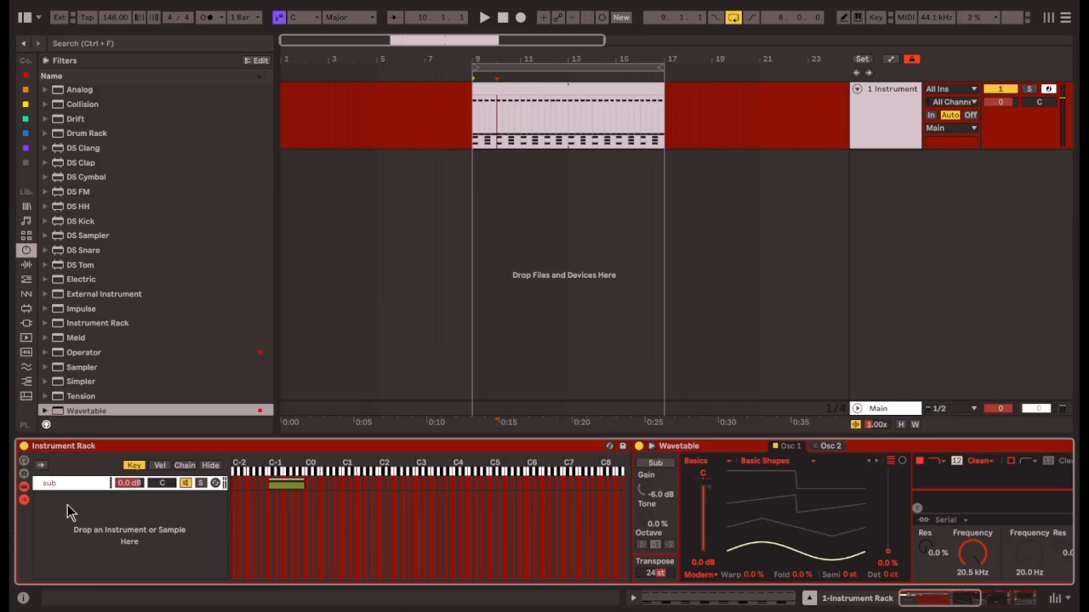
Restore the MAIN DRUMS chain in the Instrument Rack and select all D-1 notes in the reopened clip.
{"action": "key", "text": "ctrl+z"}
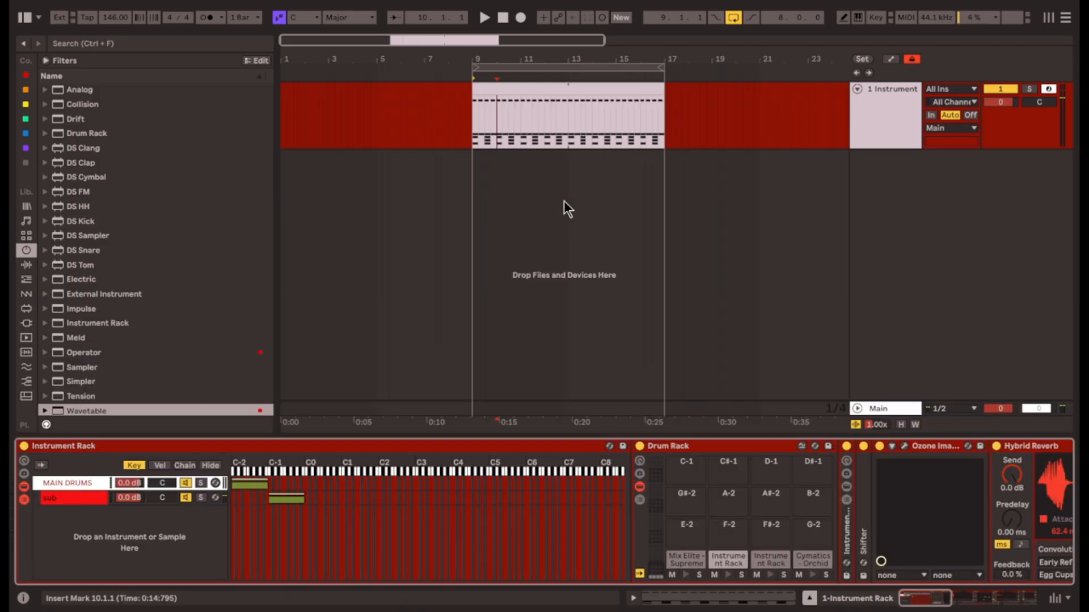
{"action": "double_click", "coordinate": [557, 126]}
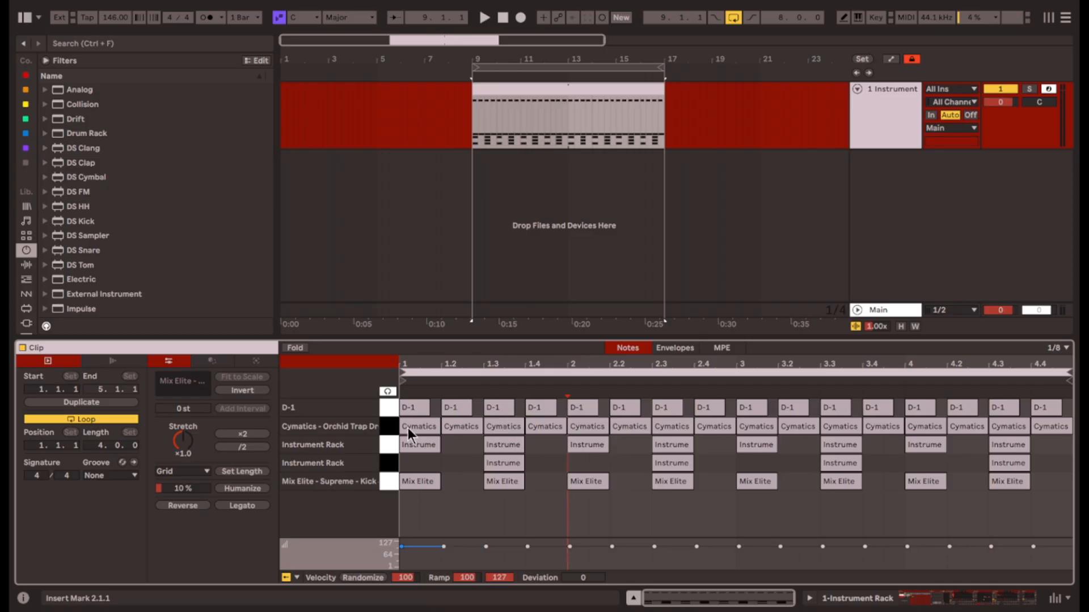
{"action": "left_click", "coordinate": [390, 406]}
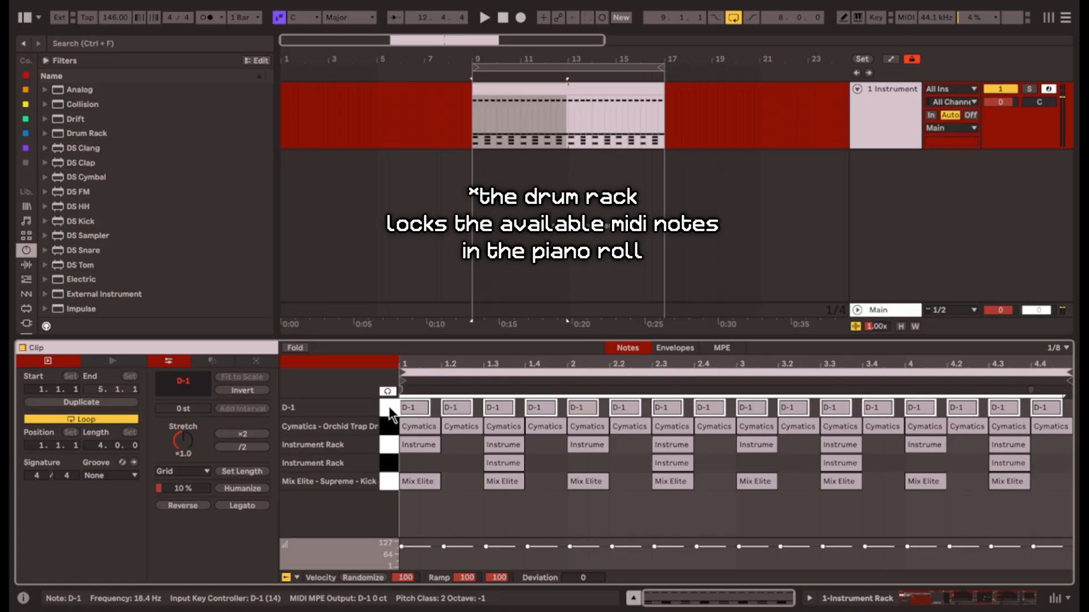
Show the clip's MPE view, audition the first D-1 notes and reselect the whole D-1 row.
{"action": "left_click", "coordinate": [677, 349]}
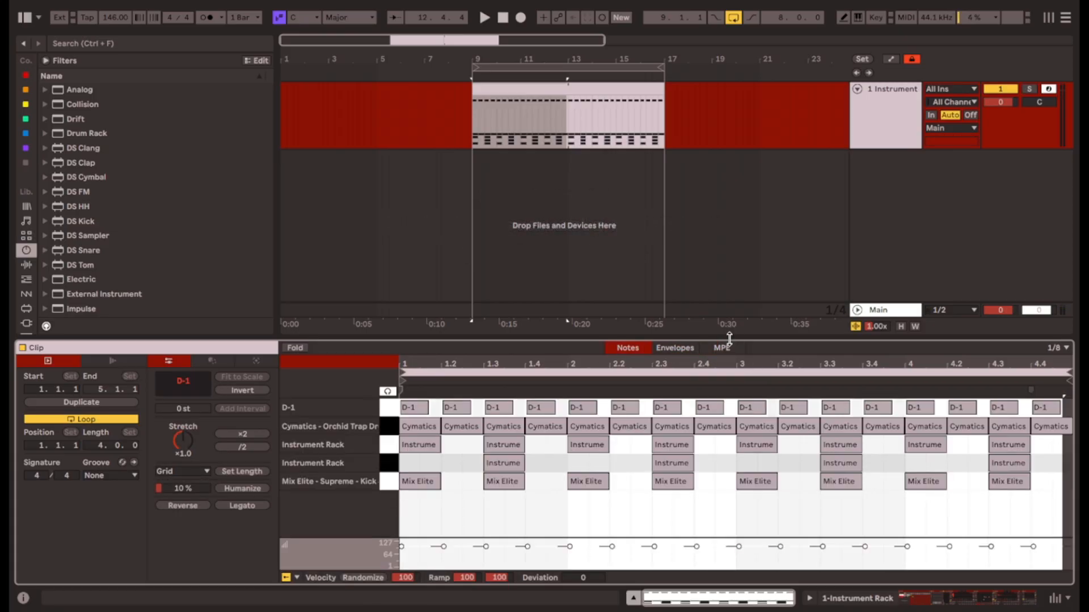
{"action": "left_click", "coordinate": [729, 346]}
{"action": "left_click", "coordinate": [536, 485]}
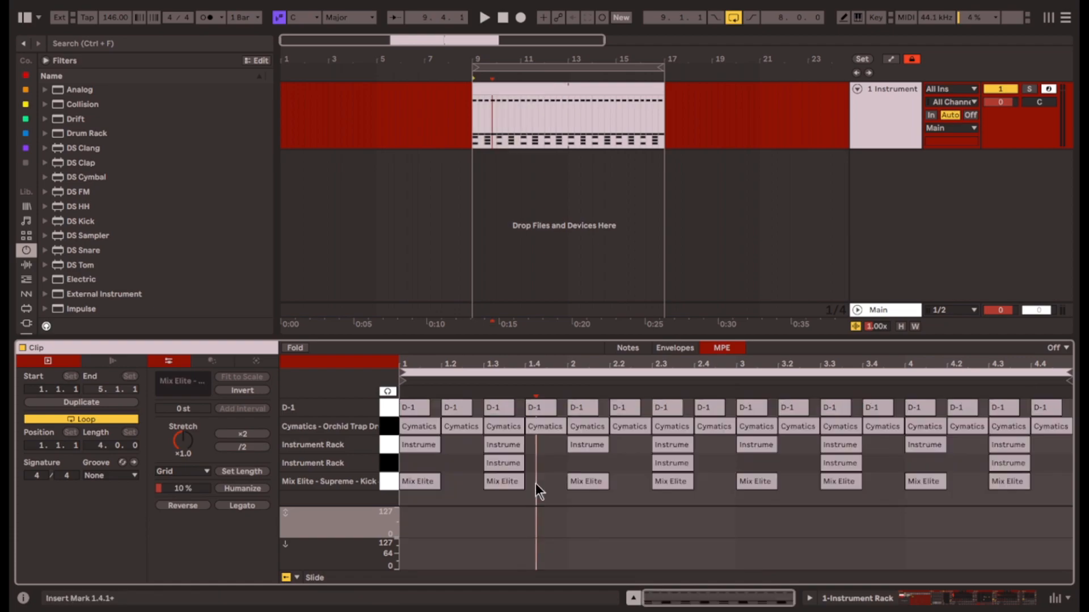
{"action": "left_click", "coordinate": [419, 408]}
{"action": "left_click", "coordinate": [457, 408]}
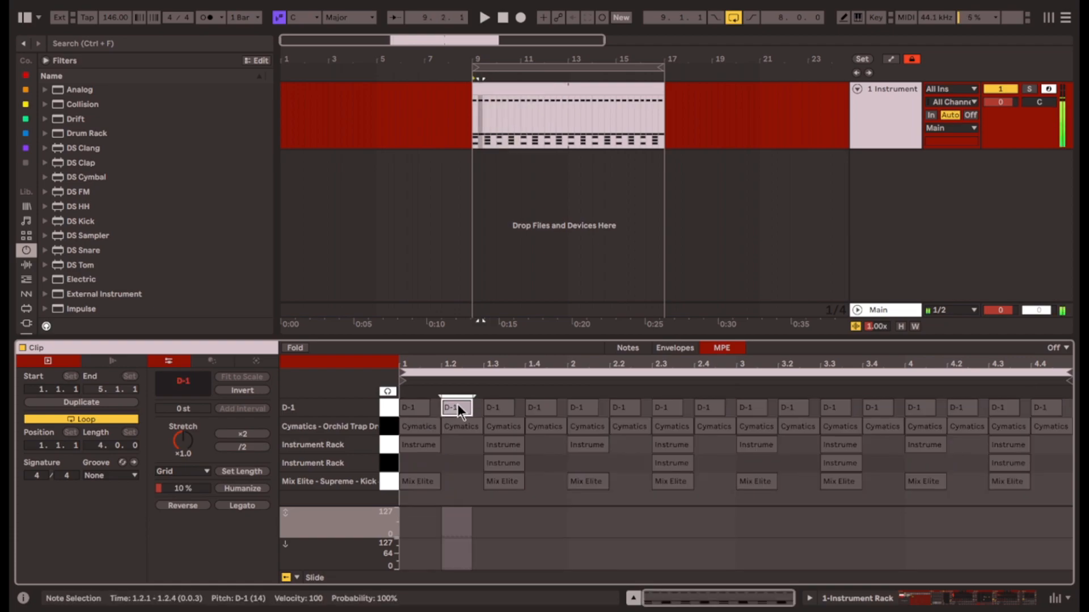
{"action": "key", "text": "ctrl+a"}
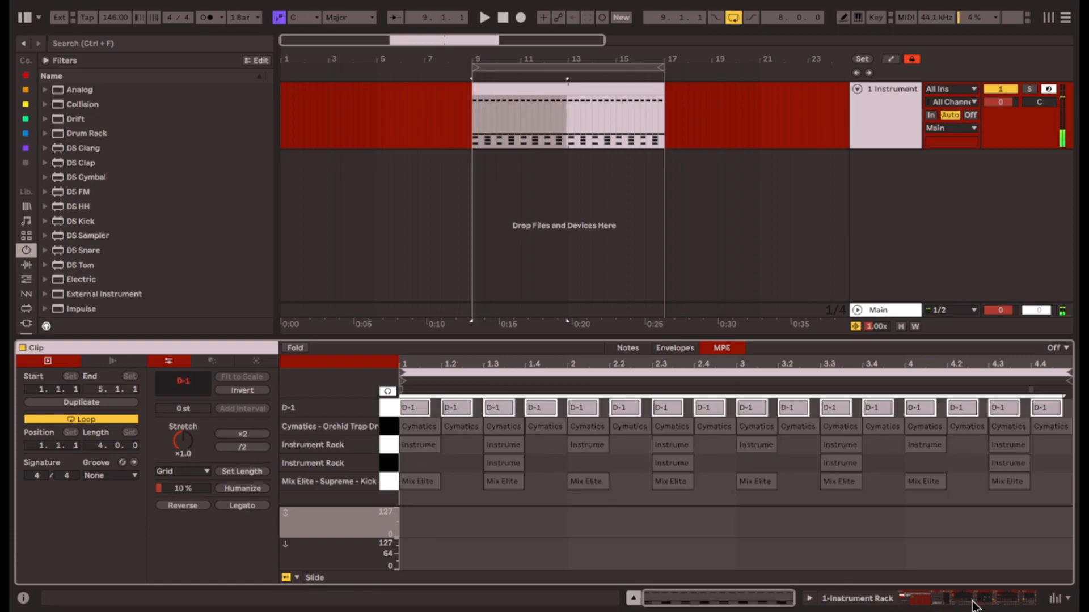
In the sub chain's Wavetable, load the Sub 1 table at 5.6% position and set the transpose to 12 st during playback.
{"action": "left_click", "coordinate": [974, 606]}
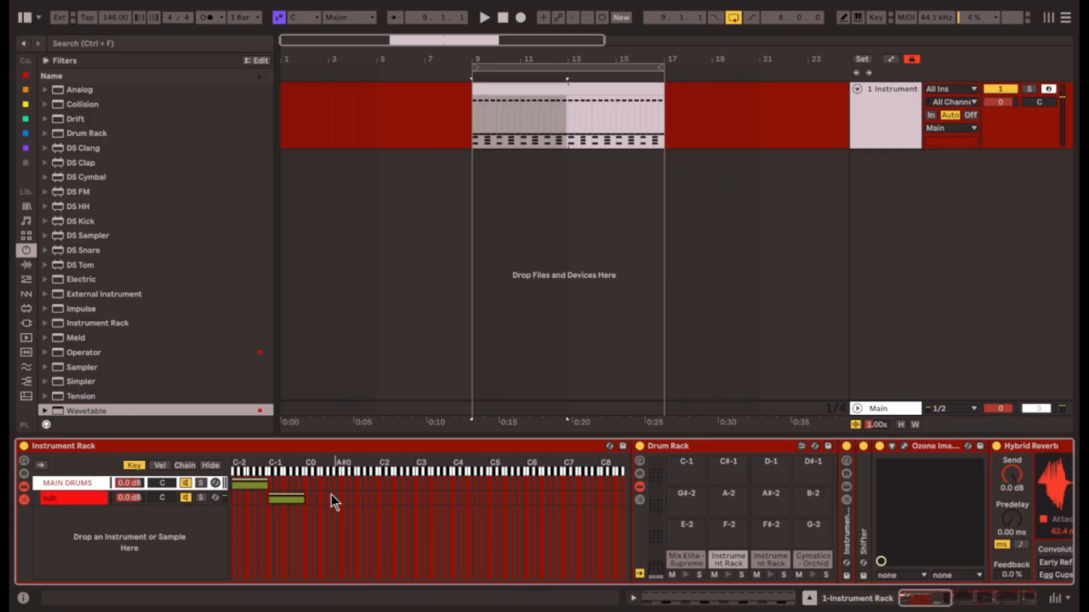
{"action": "double_click", "coordinate": [540, 100]}
{"action": "left_click", "coordinate": [985, 600]}
{"action": "left_click_drag", "start_coordinate": [718, 552], "coordinate": [718, 527]}
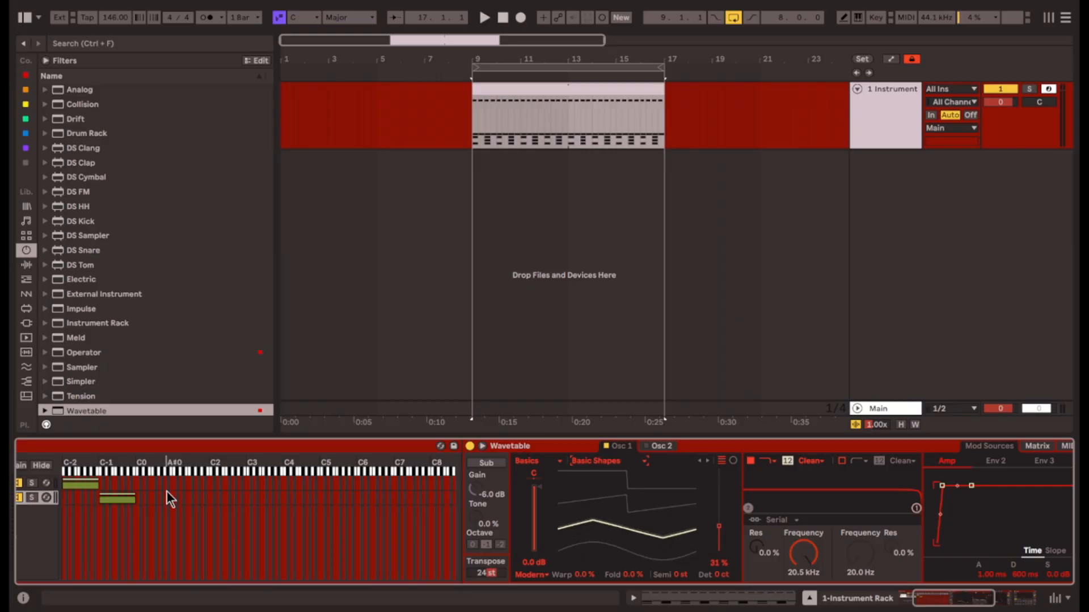
{"action": "left_click", "coordinate": [646, 462]}
{"action": "left_click", "coordinate": [714, 502]}
{"action": "left_click", "coordinate": [709, 462]}
{"action": "key", "text": "space"}
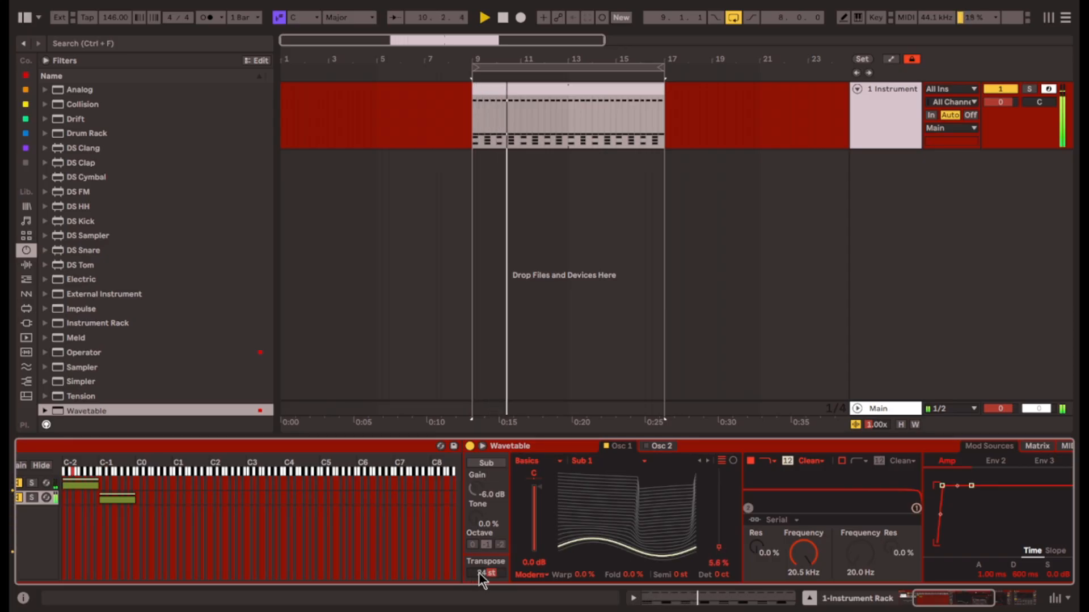
{"action": "left_click_drag", "start_coordinate": [472, 572], "coordinate": [472, 588]}
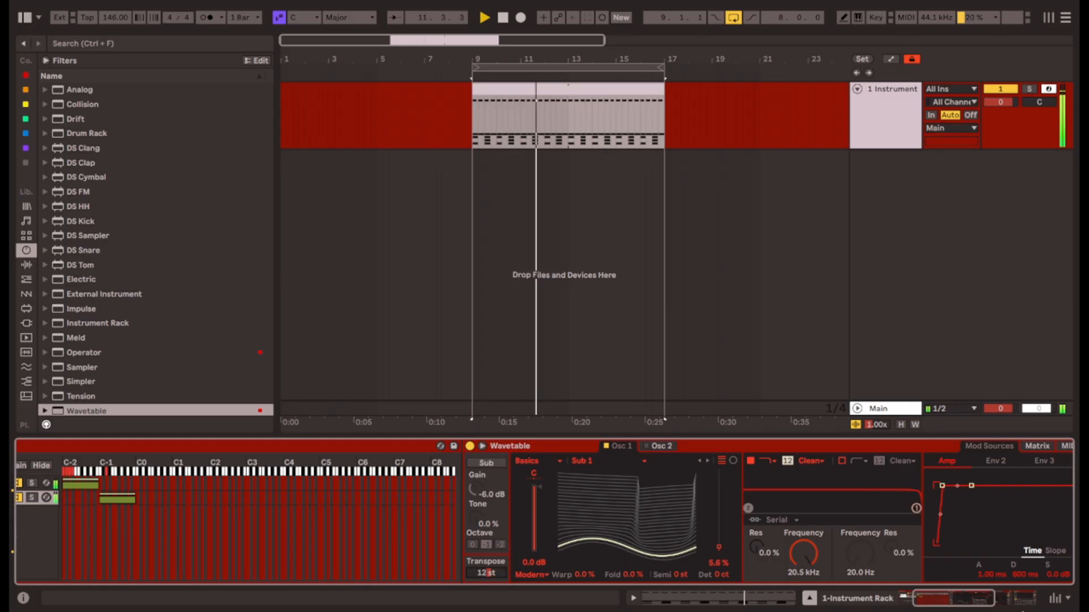
Set the Wavetable amp envelope's attack to 40 ms and its sustain to -4 dB.
{"action": "left_click", "coordinate": [996, 595]}
{"action": "type", "text": "40"}
{"action": "key", "text": "Return"}
{"action": "left_click_drag", "start_coordinate": [617, 527], "coordinate": [623, 575]}
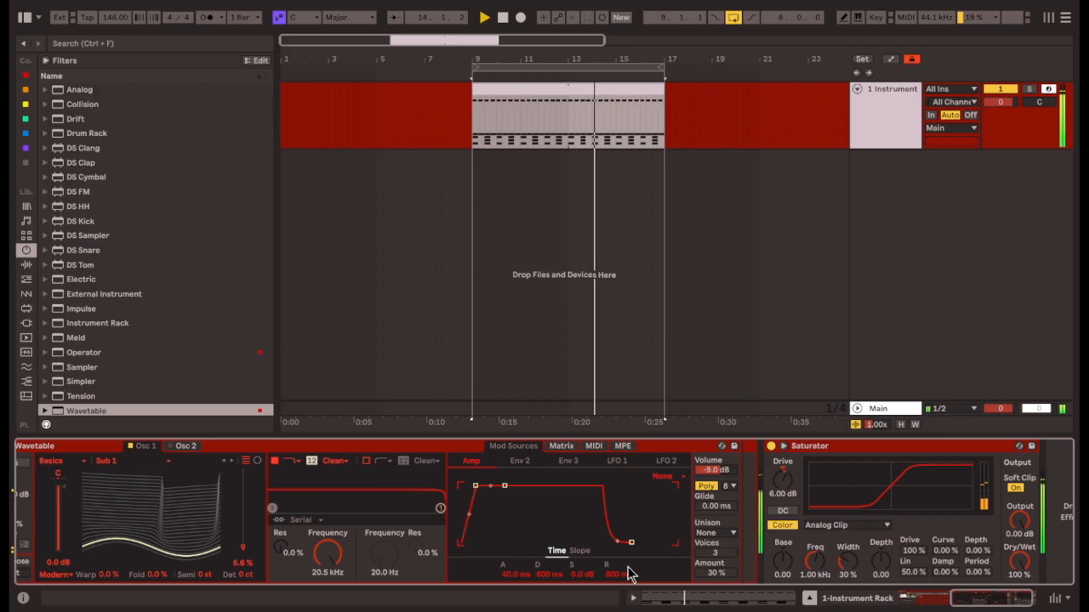
{"action": "left_click", "coordinate": [573, 574]}
{"action": "type", "text": "-4"}
{"action": "key", "text": "Return"}
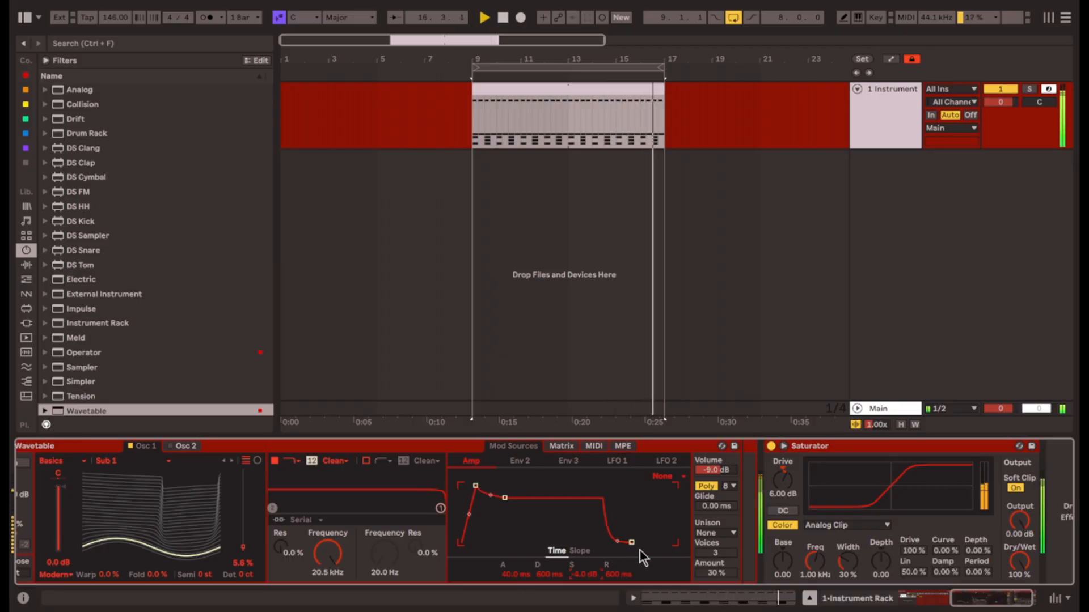
Load the FM Feedback wavetable at 78% position in oscillator 1 and low-pass it with the 24 dB filter at 129 Hz.
{"action": "left_click_drag", "start_coordinate": [977, 609], "coordinate": [931, 596]}
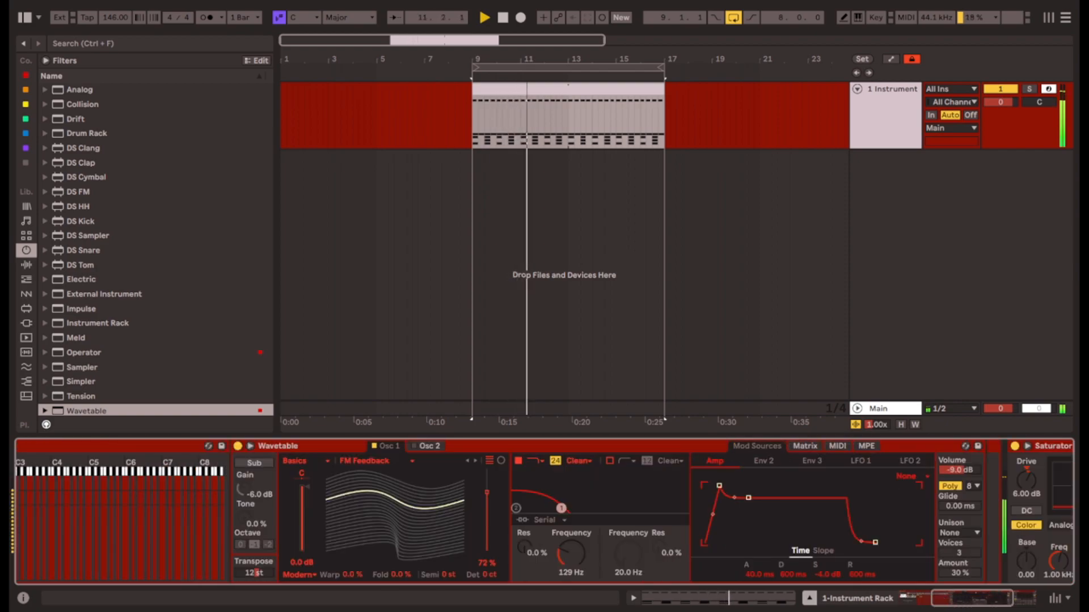
{"action": "mouse_move", "coordinate": [484, 492]}
{"action": "left_mouse_down"}
{"action": "mouse_move", "coordinate": [484, 472]}
{"action": "mouse_move", "coordinate": [483, 488]}
{"action": "left_mouse_up"}
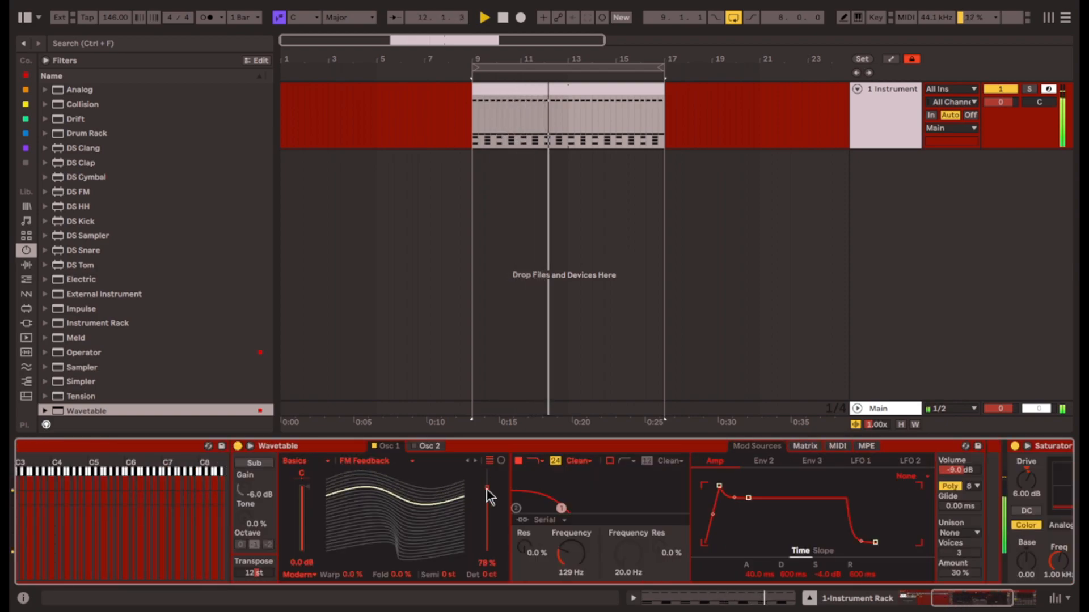
Modulate Osc 1 Pos by -11 and Filter 1 Freq by 13 from Env 2, with the wavetable position at 83%.
{"action": "left_click", "coordinate": [805, 446]}
{"action": "left_click", "coordinate": [770, 507]}
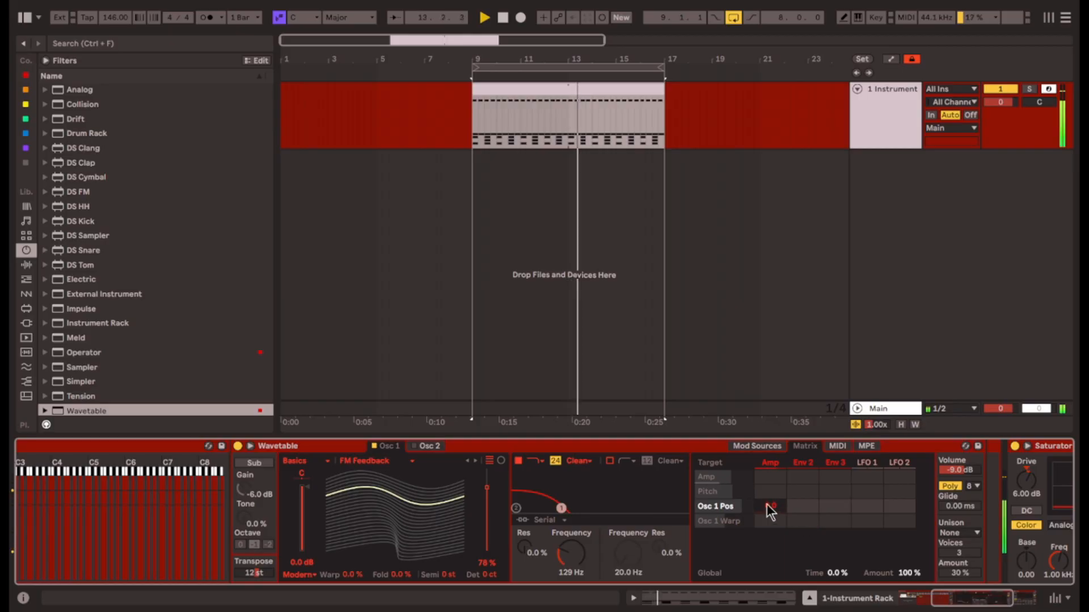
{"action": "left_click_drag", "start_coordinate": [807, 508], "coordinate": [808, 516]}
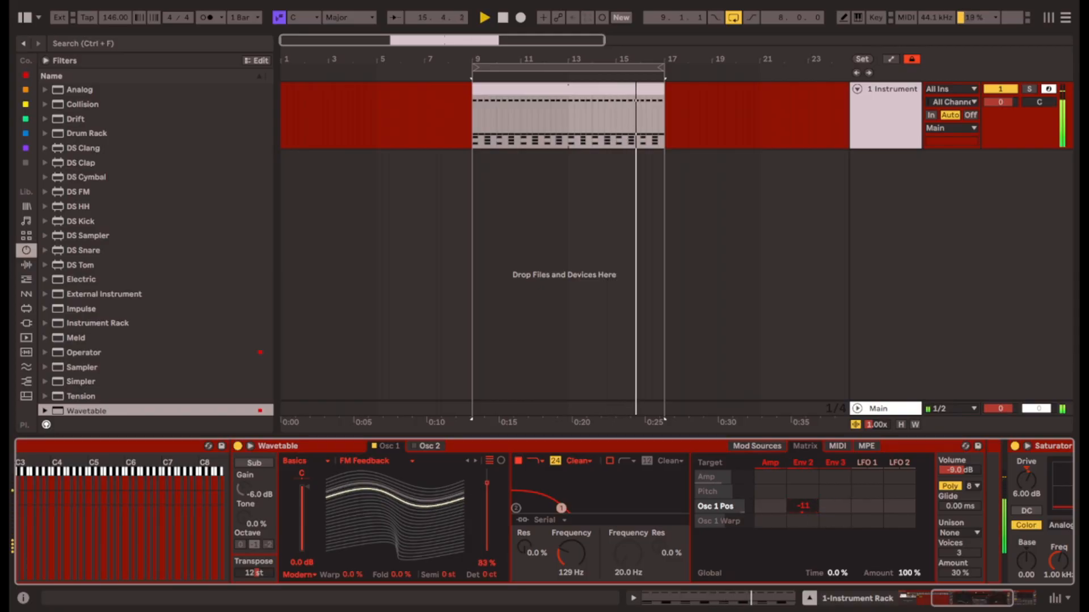
{"action": "left_click", "coordinate": [559, 564]}
{"action": "left_click_drag", "start_coordinate": [803, 535], "coordinate": [803, 519]}
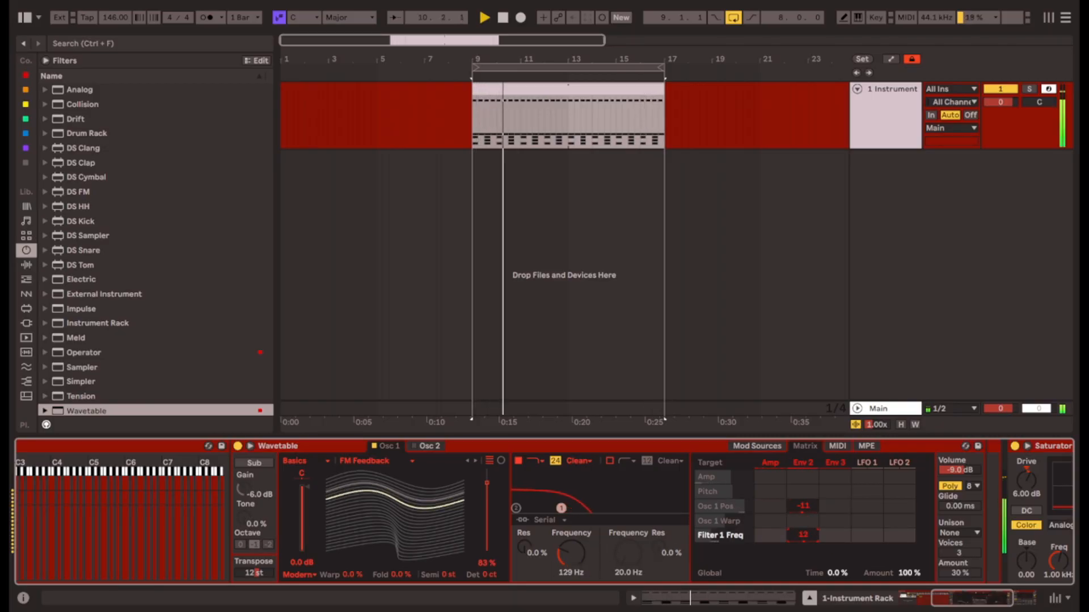
Shape Env 2 as a short pluck with 0 ms attack, 150 ms decay and 0% sustain.
{"action": "left_click", "coordinate": [804, 464]}
{"action": "left_click_drag", "start_coordinate": [740, 513], "coordinate": [726, 542]}
{"action": "left_click_drag", "start_coordinate": [710, 485], "coordinate": [704, 486]}
{"action": "left_click_drag", "start_coordinate": [730, 542], "coordinate": [726, 543]}
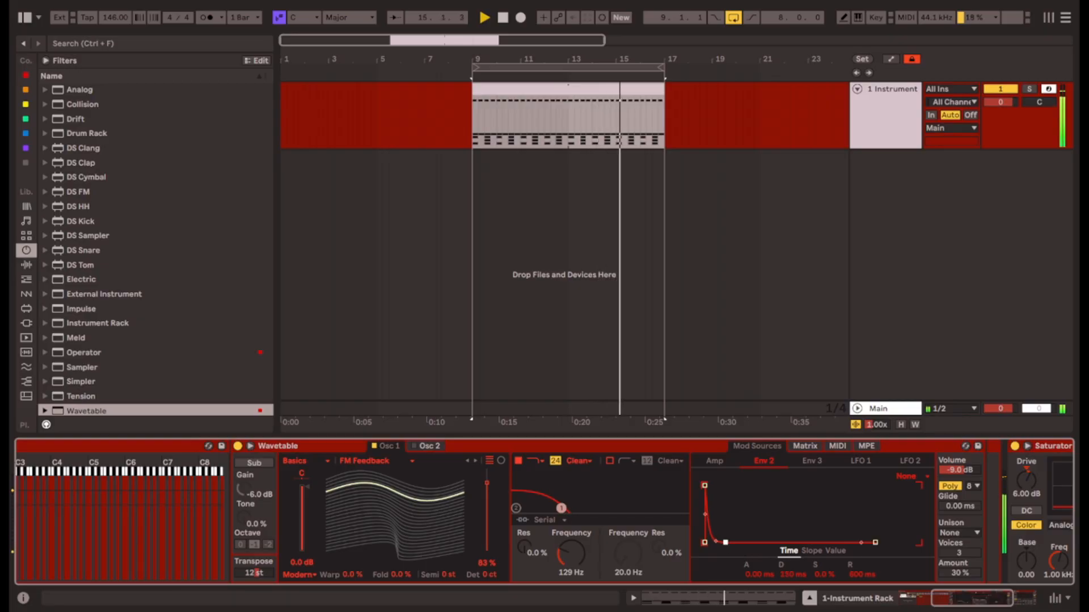
Modulate the Wavetable's pitch from Env 2 by 11.2.
{"action": "left_click", "coordinate": [805, 447]}
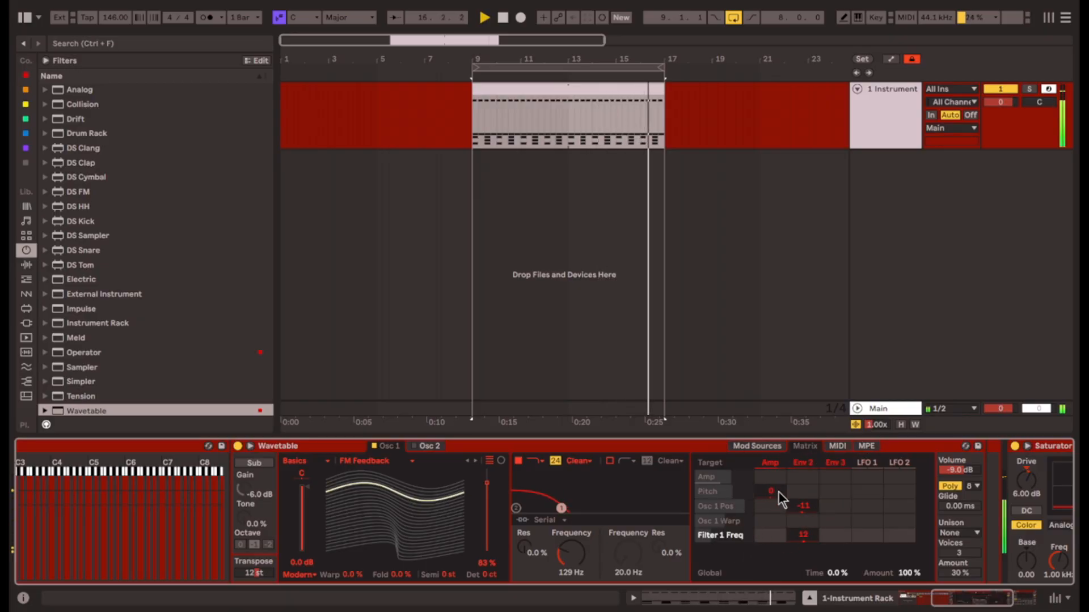
{"action": "left_click_drag", "start_coordinate": [814, 492], "coordinate": [814, 482]}
Insert the Delay audio effect between the Wavetable and the Saturator in the sub chain.
{"action": "scroll", "coordinate": [849, 528], "scroll_direction": "right", "scroll_amount": 2}
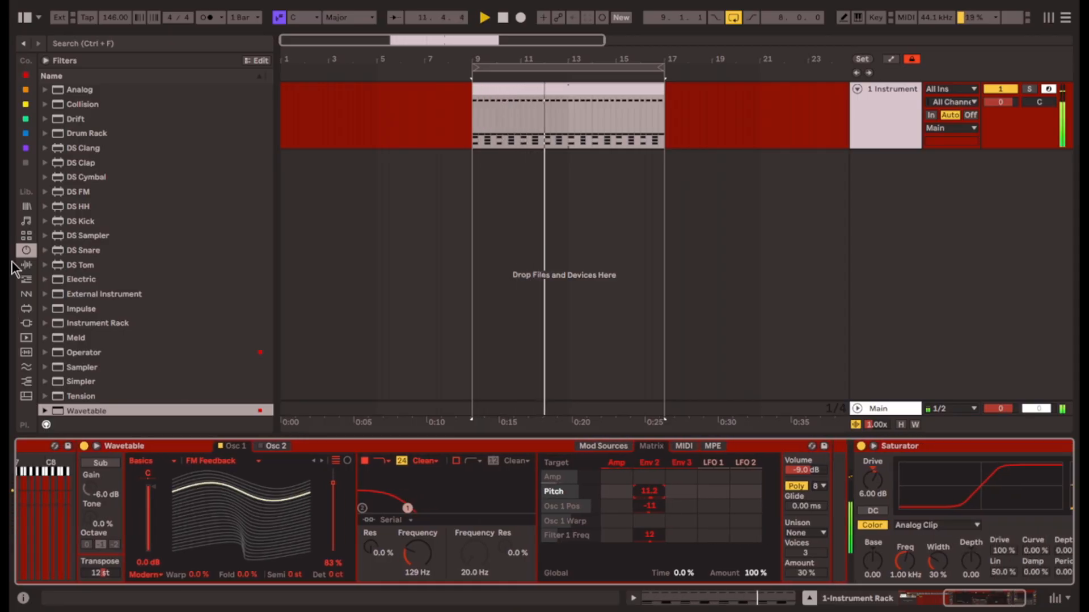
{"action": "left_click", "coordinate": [26, 265]}
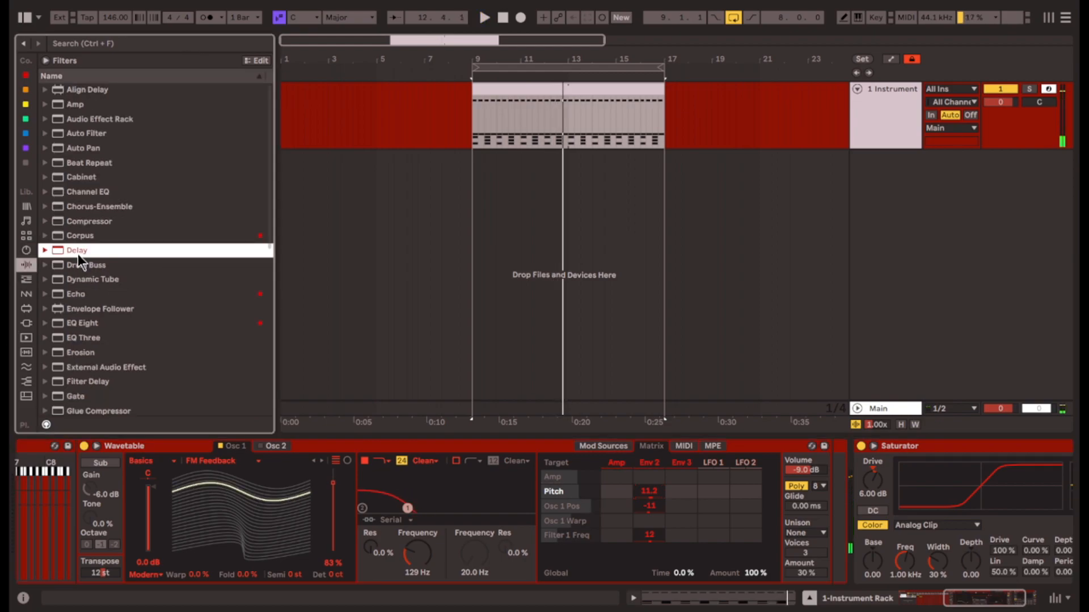
{"action": "left_click_drag", "start_coordinate": [770, 563], "coordinate": [822, 548]}
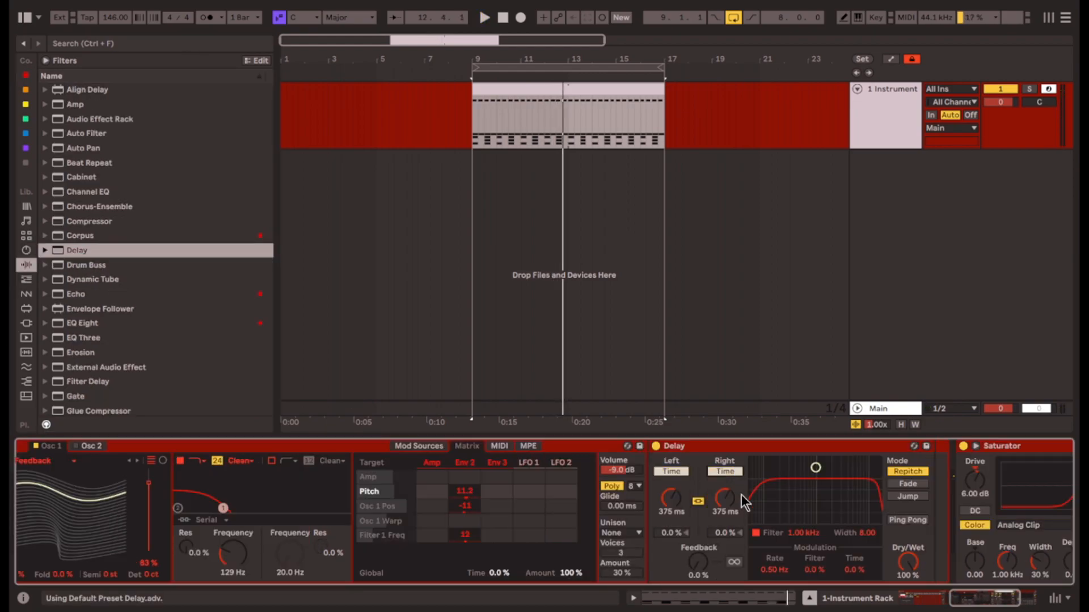
Set the project tempo to 140 BPM and turn off the Delay's filter while playing the loop.
{"action": "type", "text": "140"}
{"action": "key", "text": "Return"}
{"action": "key", "text": "space"}
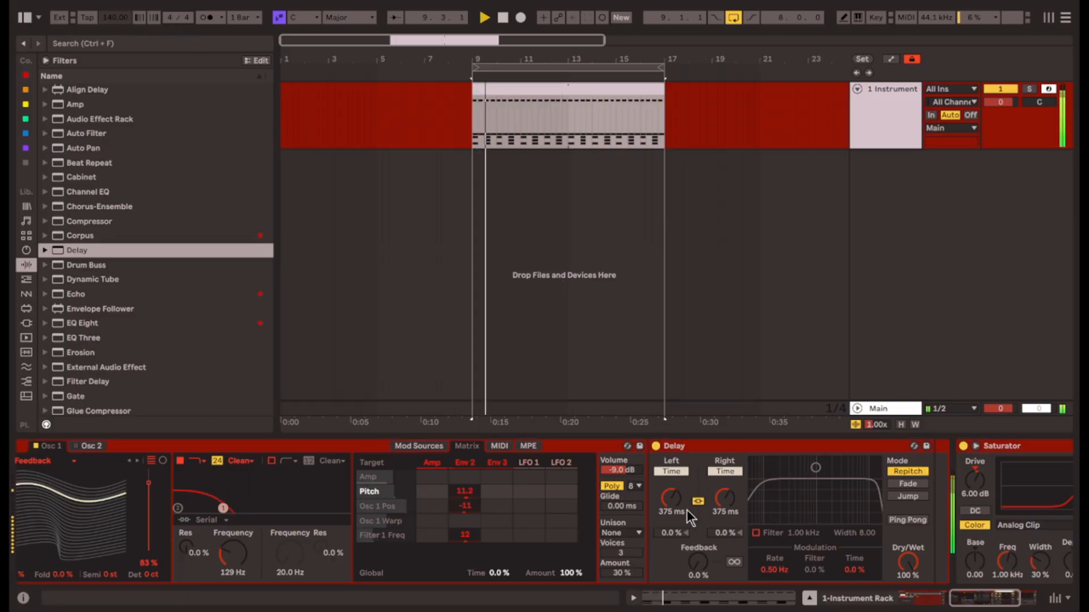
Set the Delay's linked left and right times to 60 ms and listen to the loop.
{"action": "left_click_drag", "start_coordinate": [675, 506], "coordinate": [674, 505]}
{"action": "type", "text": "60"}
{"action": "key", "text": "Return"}
{"action": "key", "text": "space"}
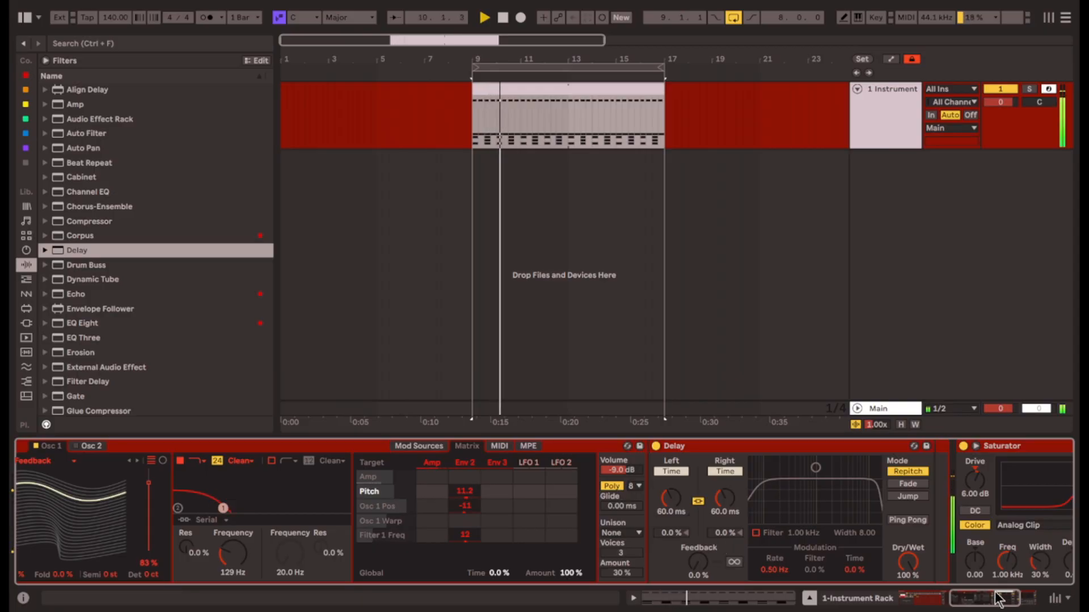
Stop playback and open the MIDI clip's note editor.
{"action": "left_click_drag", "start_coordinate": [1000, 599], "coordinate": [1004, 599]}
{"action": "key", "text": "space"}
{"action": "double_click", "coordinate": [515, 85]}
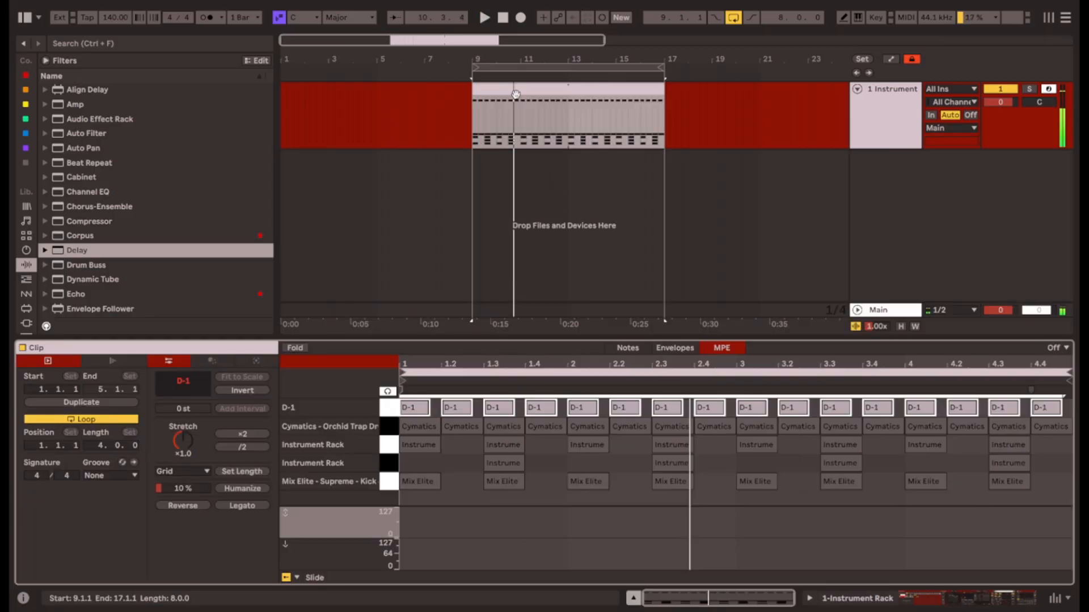
Shorten the clip's D-1 notes to three quarters of a beat and the second one to half a beat, ending at 1.2.3.
{"action": "left_click", "coordinate": [461, 467]}
{"action": "scroll", "coordinate": [451, 426], "scroll_direction": "up", "scroll_amount": 5}
{"action": "scroll", "coordinate": [668, 409], "scroll_direction": "down", "scroll_amount": 2}
{"action": "left_click_drag", "start_coordinate": [668, 409], "coordinate": [651, 410]}
{"action": "left_click_drag", "start_coordinate": [626, 408], "coordinate": [686, 407]}
{"action": "left_click", "coordinate": [628, 348]}
{"action": "left_click", "coordinate": [671, 411]}
{"action": "key", "text": "space"}
{"action": "left_click", "coordinate": [706, 407]}
{"action": "left_click", "coordinate": [644, 408]}
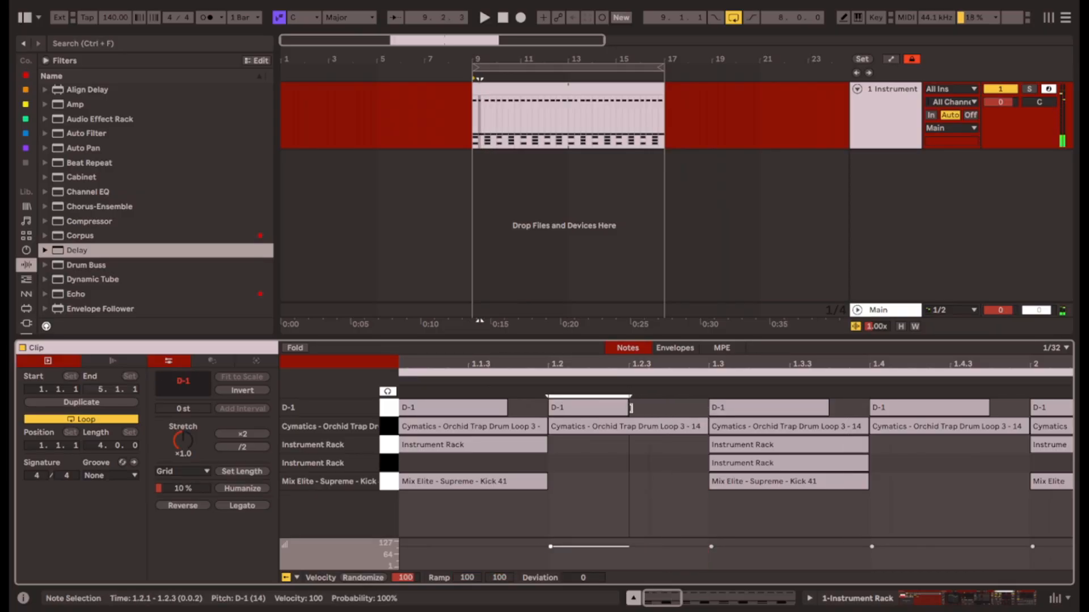
Duplicate the first two D-1 notes repeatedly through the end of the four-bar clip and play the loop.
{"action": "left_click_drag", "start_coordinate": [704, 406], "coordinate": [494, 401]}
{"action": "scroll", "coordinate": [615, 466], "scroll_direction": "down", "scroll_amount": 5}
{"action": "key", "text": "ctrl+d"}
{"action": "key", "text": "ctrl+d"}
{"action": "key", "text": "ctrl+d"}
{"action": "key", "text": "ctrl+d"}
{"action": "key", "text": "ctrl+d"}
{"action": "key", "text": "ctrl+d"}
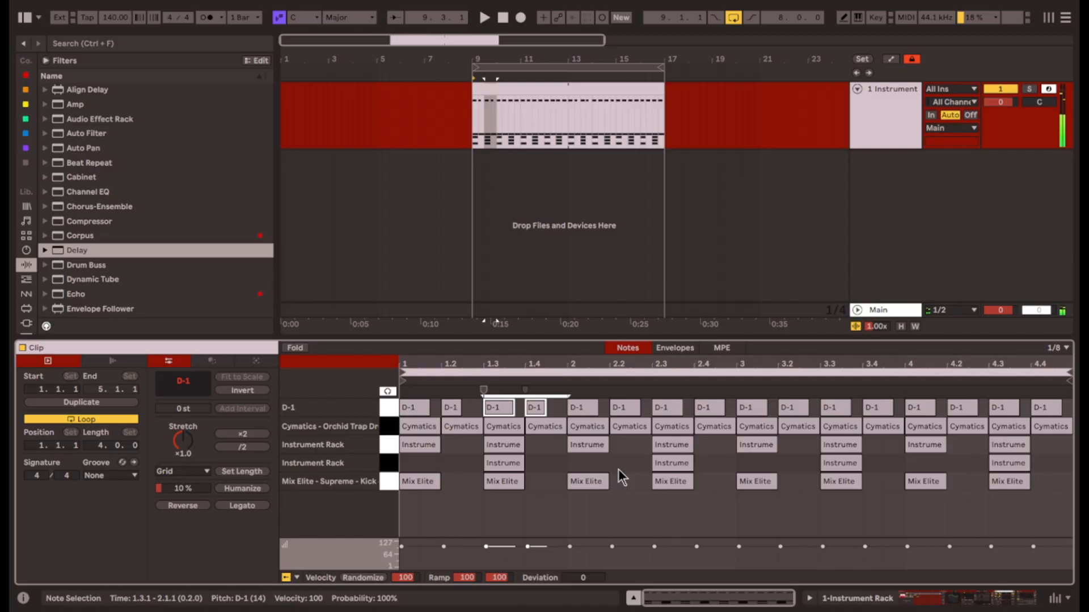
{"action": "key", "text": "ctrl+d"}
{"action": "key", "text": "space"}
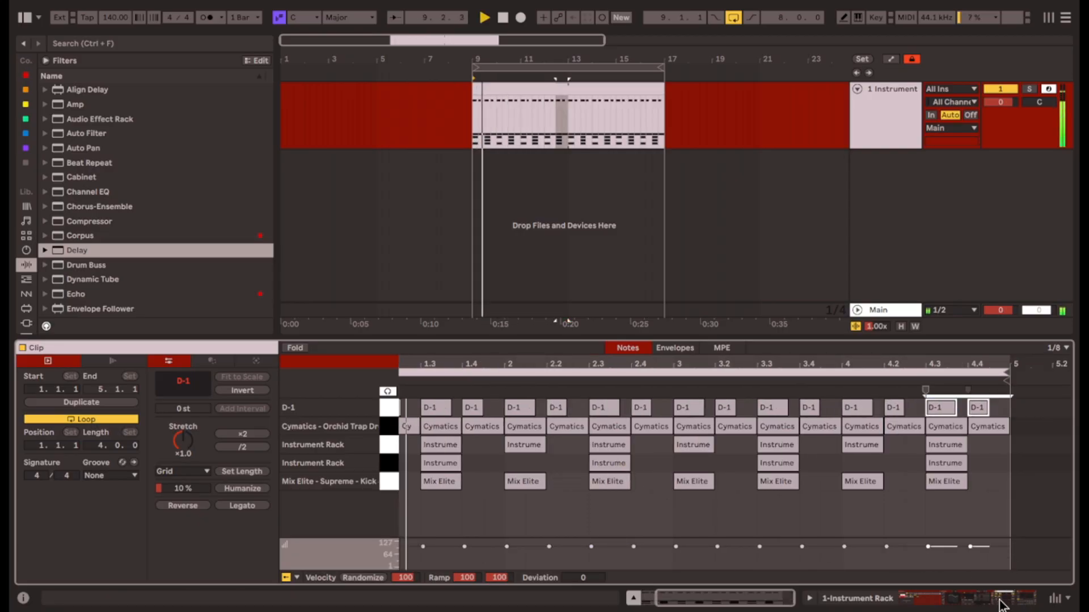
Return to the devices and insert a Saturator directly after the Delay in the sub chain.
{"action": "left_click", "coordinate": [1000, 602]}
{"action": "scroll", "coordinate": [746, 542], "scroll_direction": "left", "scroll_amount": 10}
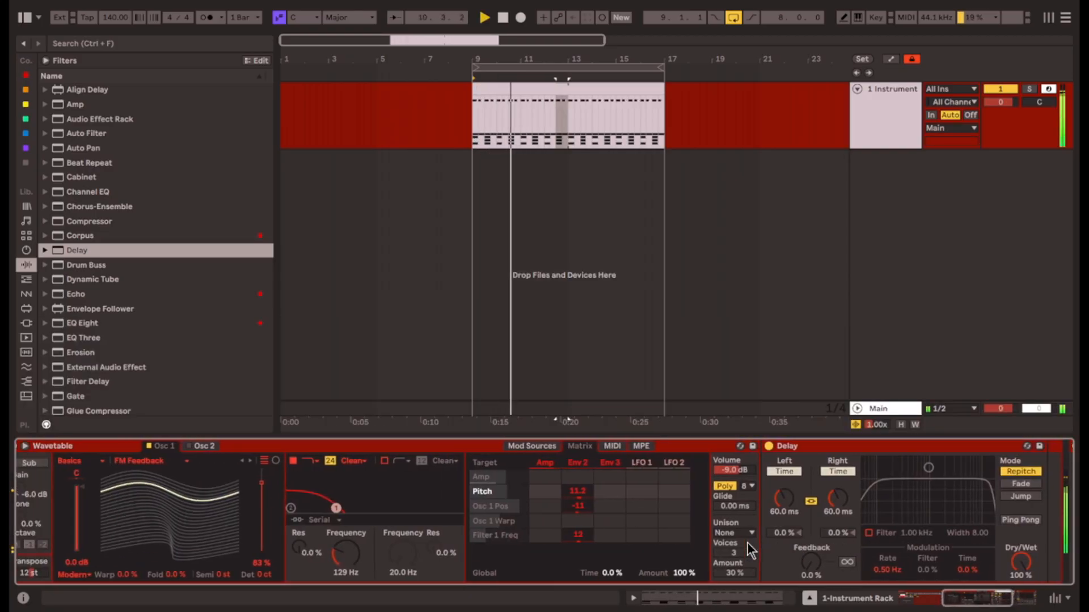
{"action": "scroll", "coordinate": [85, 540], "scroll_direction": "left", "scroll_amount": 3}
{"action": "left_click", "coordinate": [34, 497]}
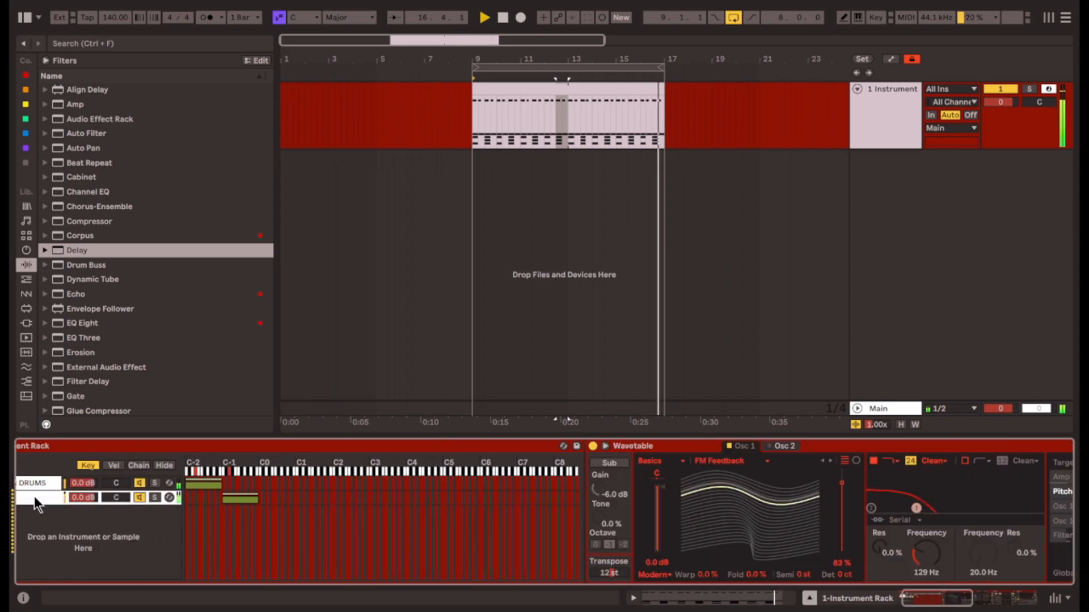
{"action": "scroll", "coordinate": [783, 527], "scroll_direction": "right", "scroll_amount": 4}
{"action": "scroll", "coordinate": [814, 522], "scroll_direction": "right", "scroll_amount": 8}
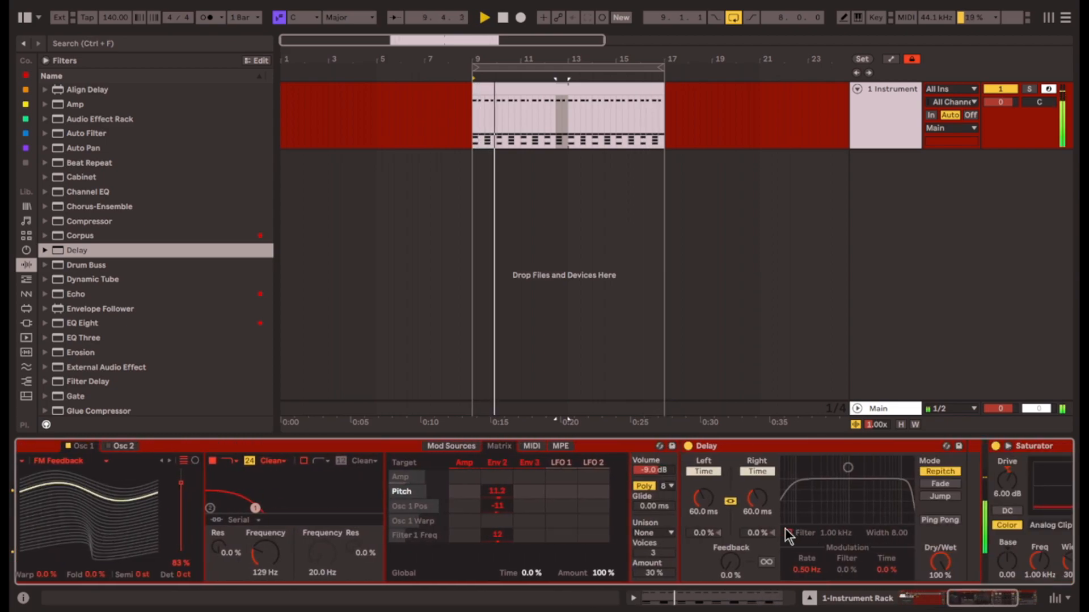
{"action": "scroll", "coordinate": [144, 312], "scroll_direction": "down", "scroll_amount": 8}
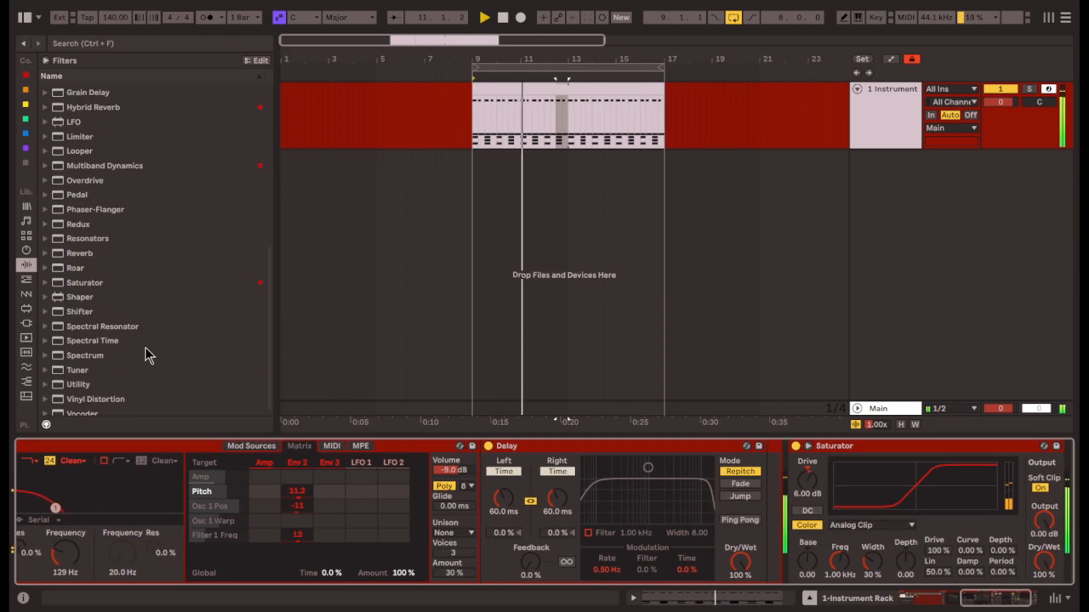
{"action": "left_click", "coordinate": [86, 311]}
{"action": "left_click_drag", "start_coordinate": [74, 283], "coordinate": [802, 559]}
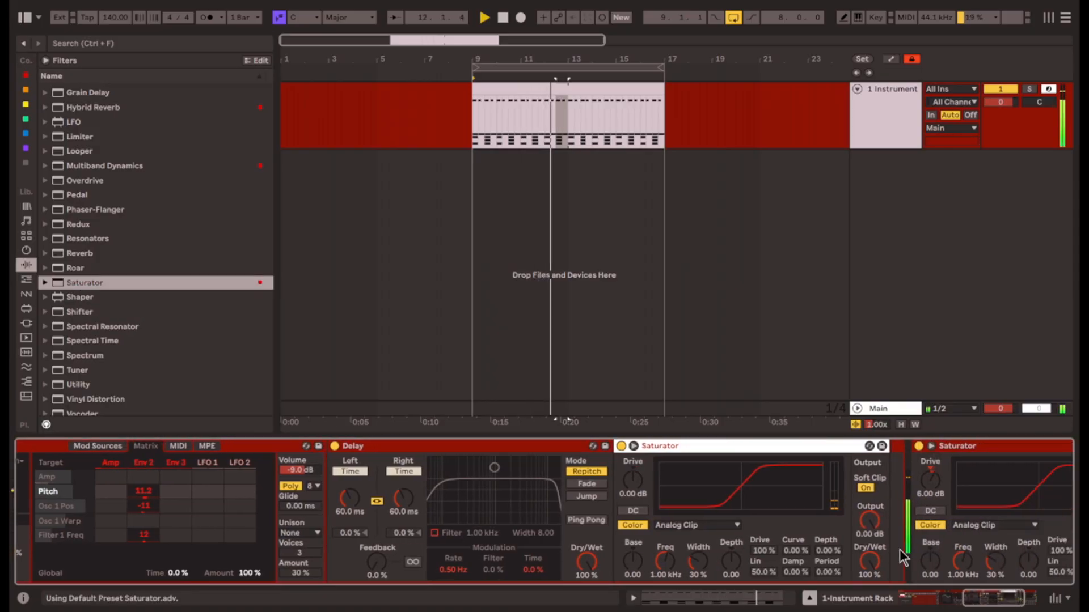
Set the new Saturator's drive to 6 dB and duplicate the device within the sub chain.
{"action": "left_click", "coordinate": [635, 484]}
{"action": "type", "text": "6"}
{"action": "key", "text": "Return"}
{"action": "left_click", "coordinate": [661, 448]}
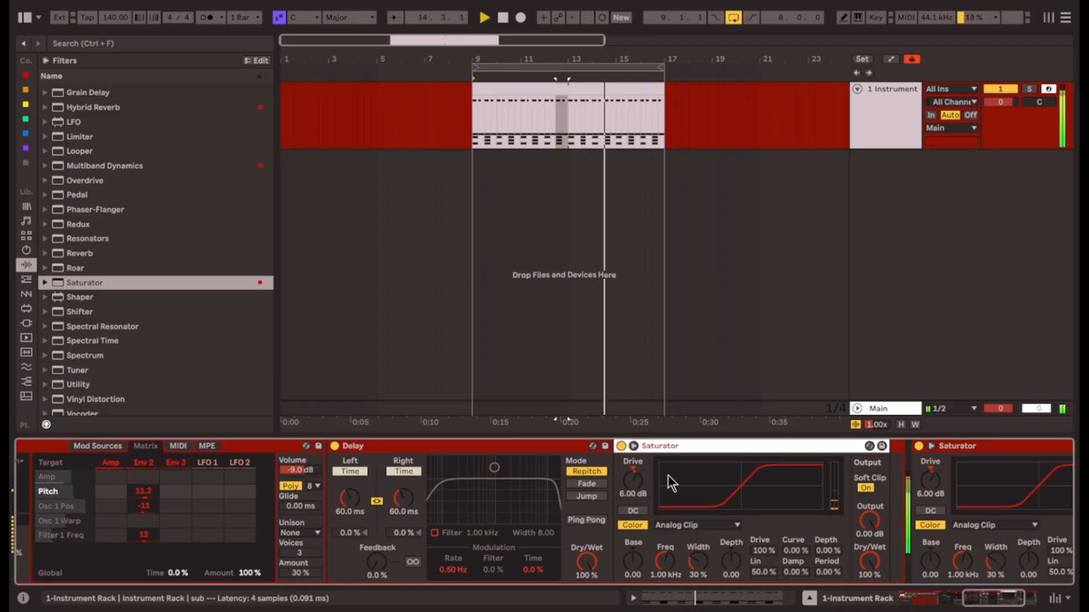
Set the sub chain's first Saturator to Sinoid Fold with 0 dB drive and the second to Digital Clip with -6 dB output.
{"action": "left_click", "coordinate": [602, 525]}
{"action": "left_click", "coordinate": [605, 493]}
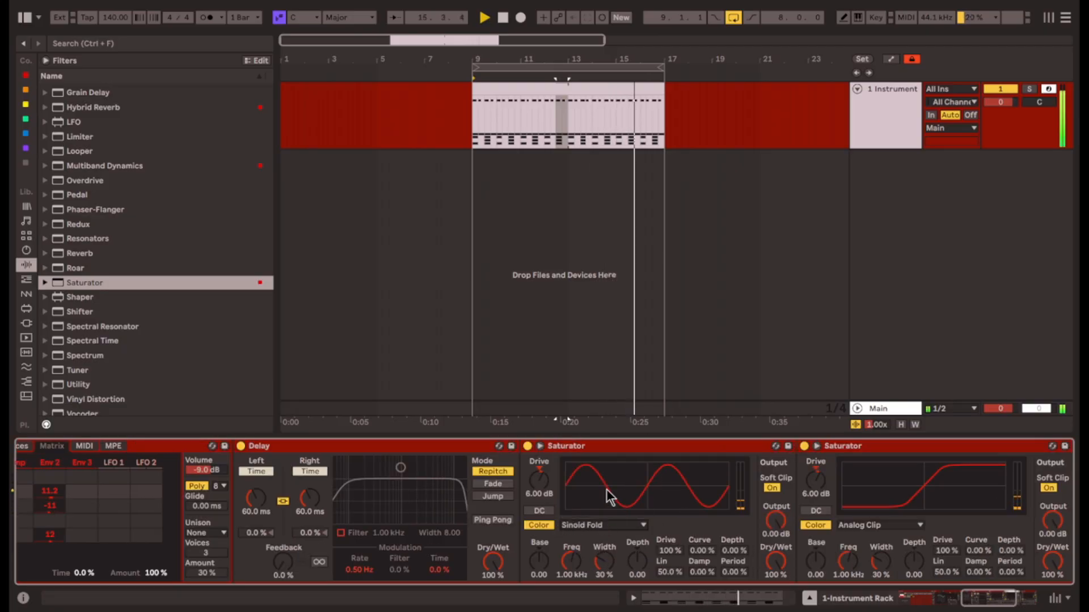
{"action": "scroll", "coordinate": [729, 518], "scroll_direction": "down", "scroll_amount": 1}
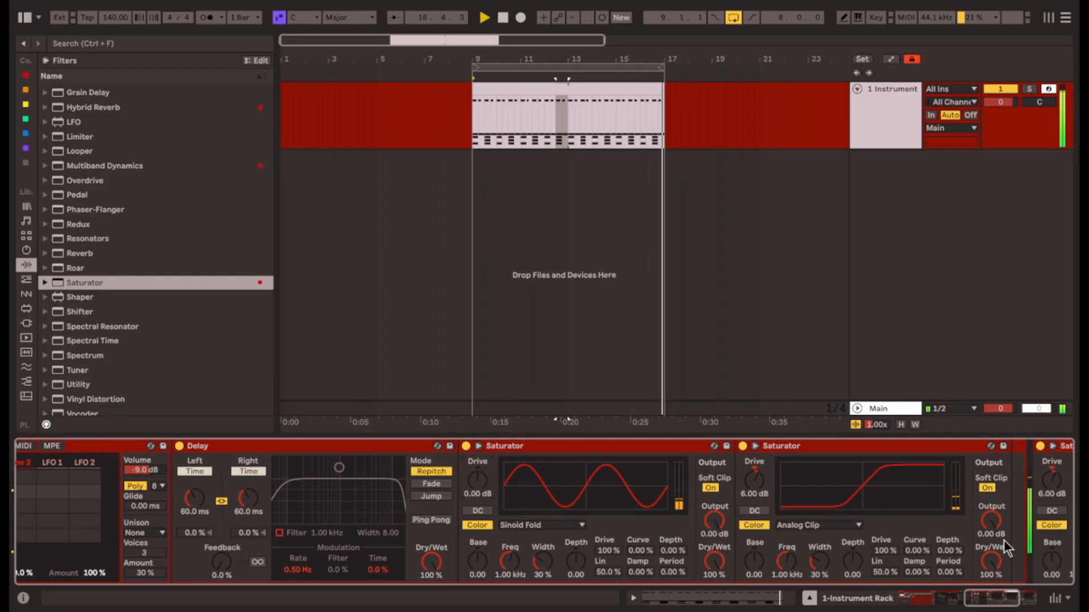
{"action": "left_click", "coordinate": [812, 531]}
{"action": "left_click", "coordinate": [805, 508]}
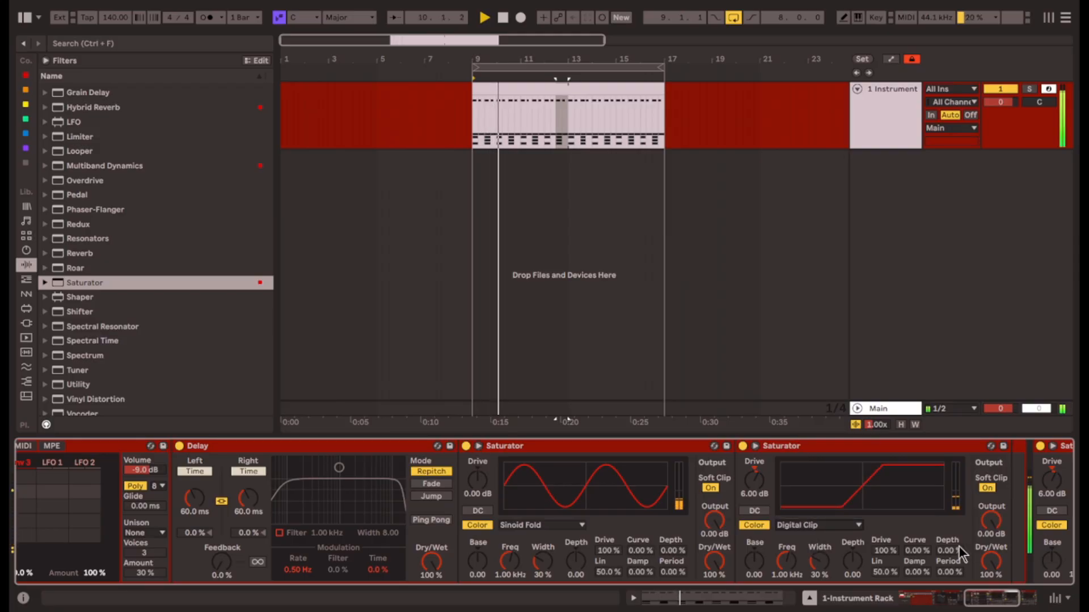
{"action": "left_click_drag", "start_coordinate": [991, 521], "coordinate": [991, 530]}
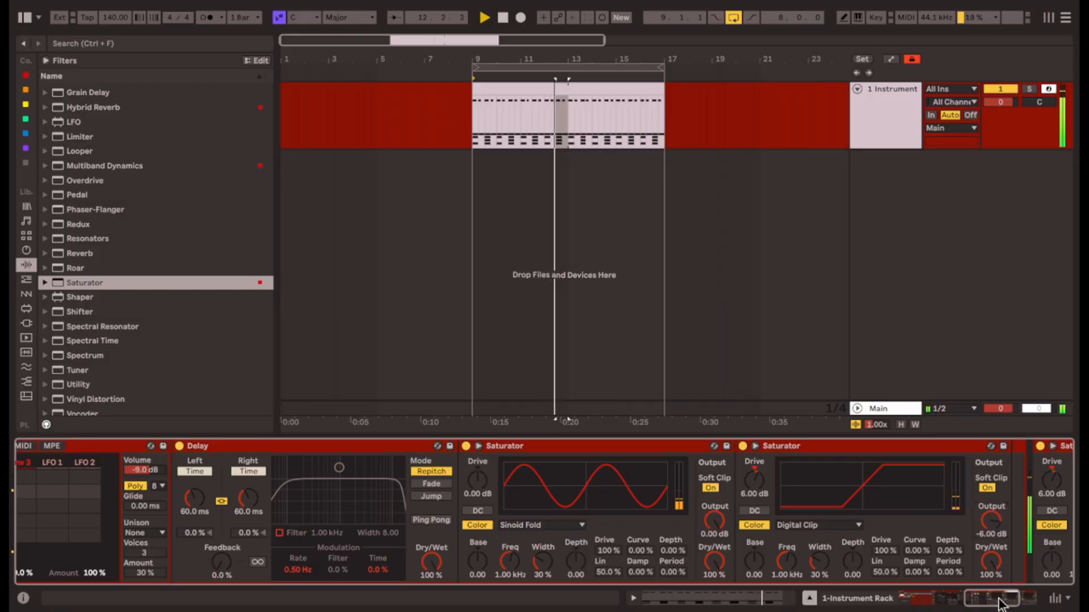
Collapse the effects in the MAIN DRUMS chain and move the Saturator that follows the rack to the end of this chain.
{"action": "left_click_drag", "start_coordinate": [1001, 604], "coordinate": [1058, 601]}
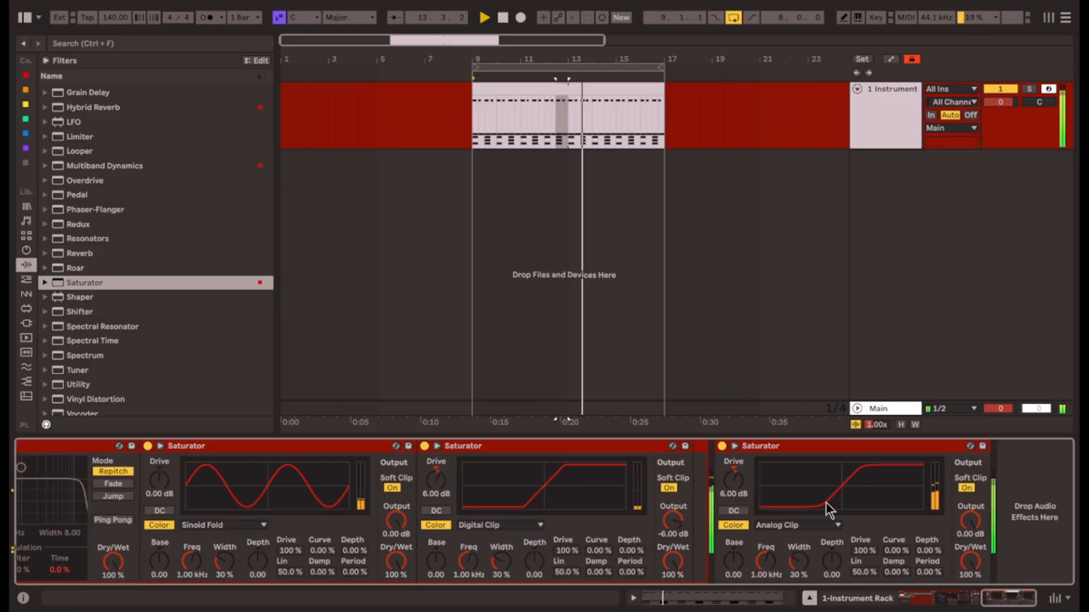
{"action": "left_click_drag", "start_coordinate": [1014, 602], "coordinate": [745, 605]}
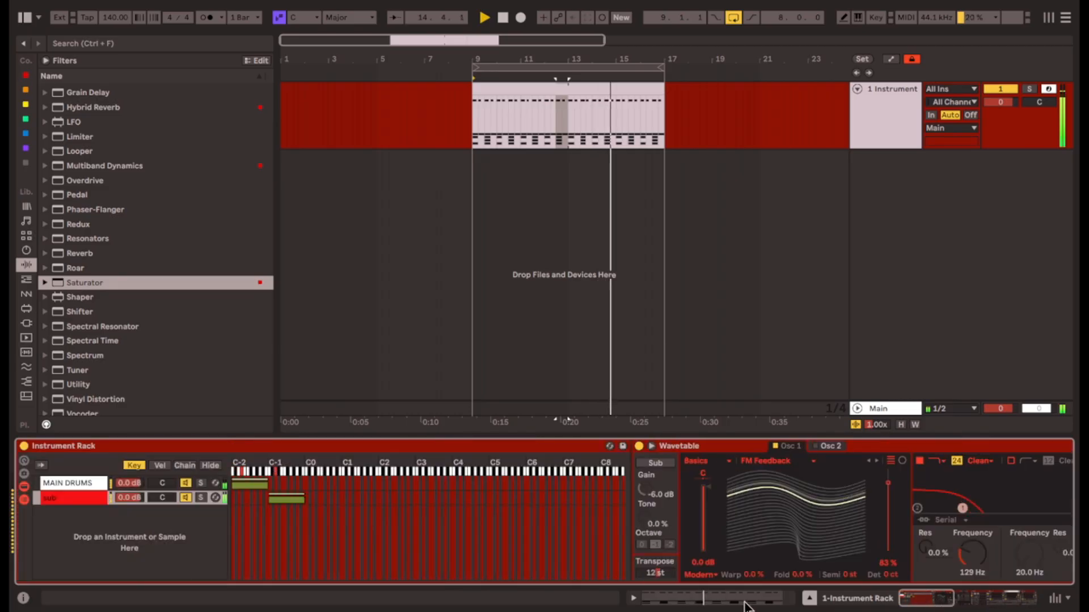
{"action": "left_click", "coordinate": [90, 484]}
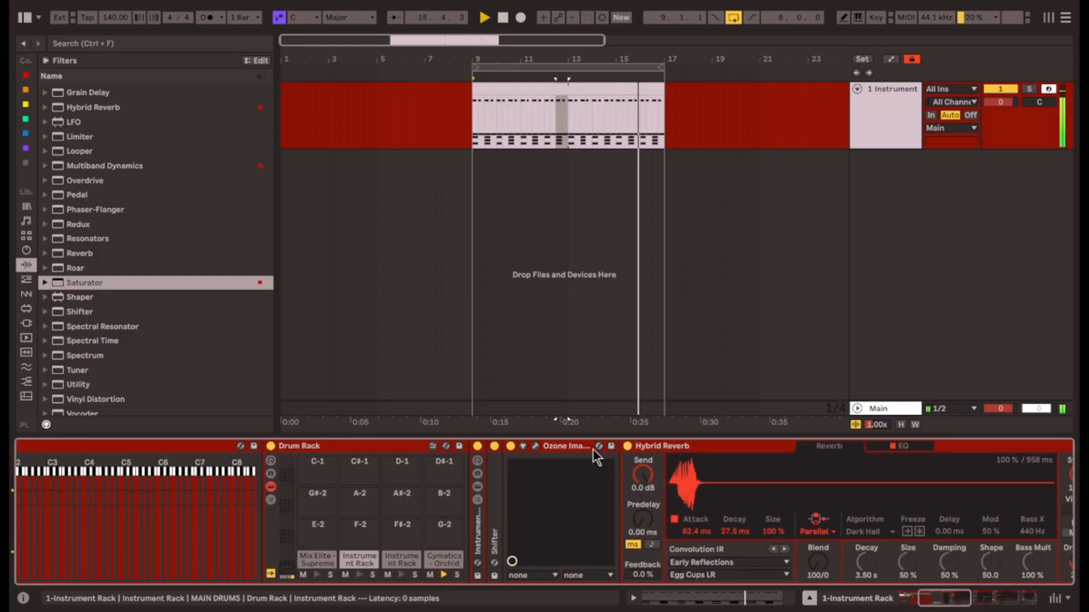
{"action": "double_click", "coordinate": [590, 445]}
{"action": "double_click", "coordinate": [624, 446]}
{"action": "double_click", "coordinate": [631, 447]}
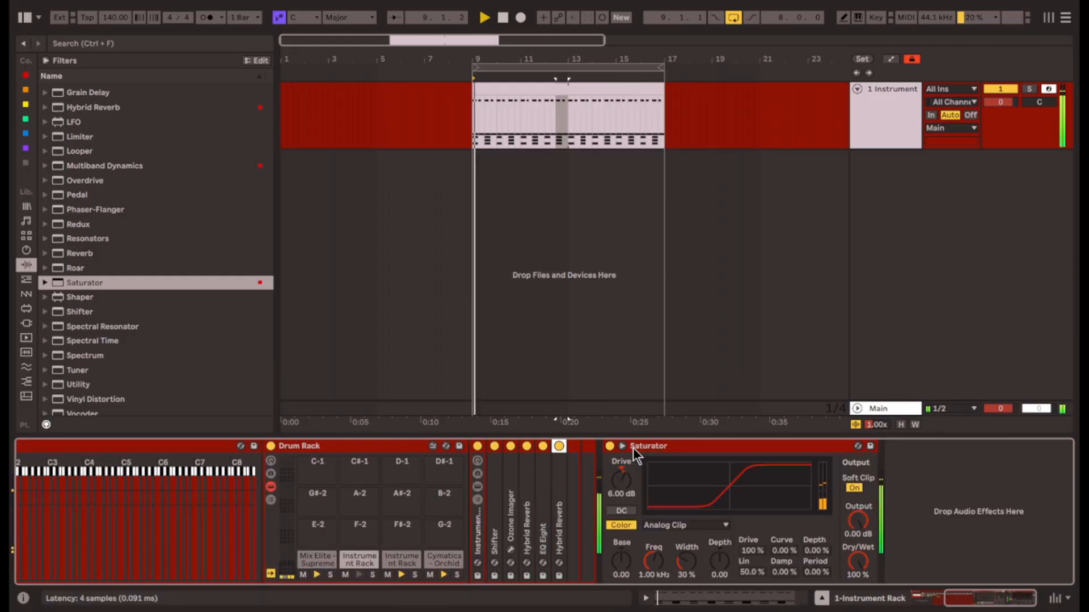
{"action": "left_click", "coordinate": [642, 448]}
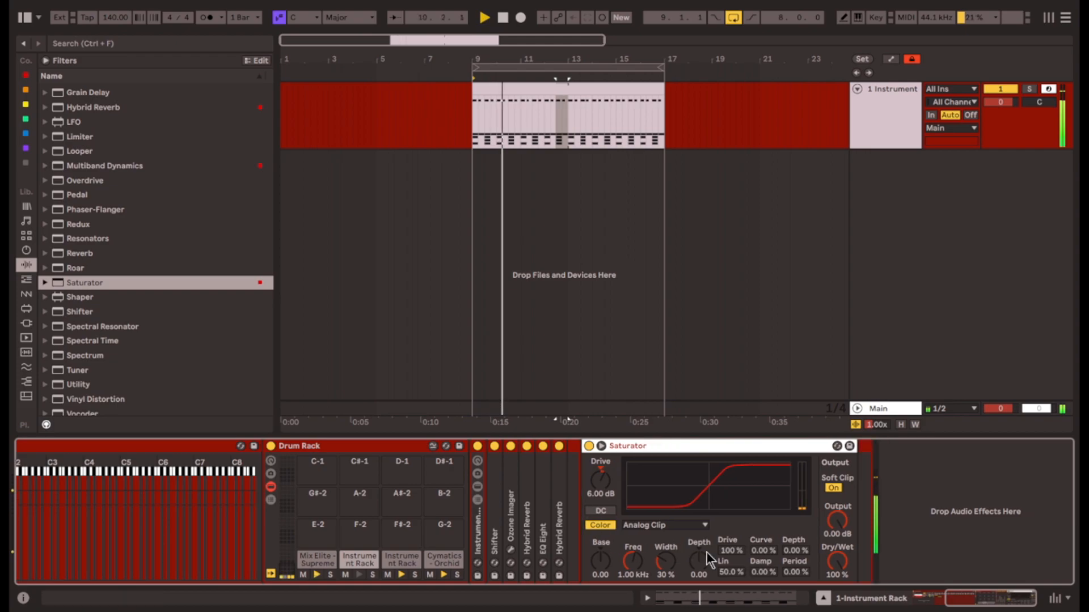
Listen to the sub chain in solo, unsolo it and set its Digital Clip Saturator's output to -1.43 dB.
{"action": "left_click_drag", "start_coordinate": [992, 598], "coordinate": [957, 597]}
{"action": "left_click", "coordinate": [100, 495]}
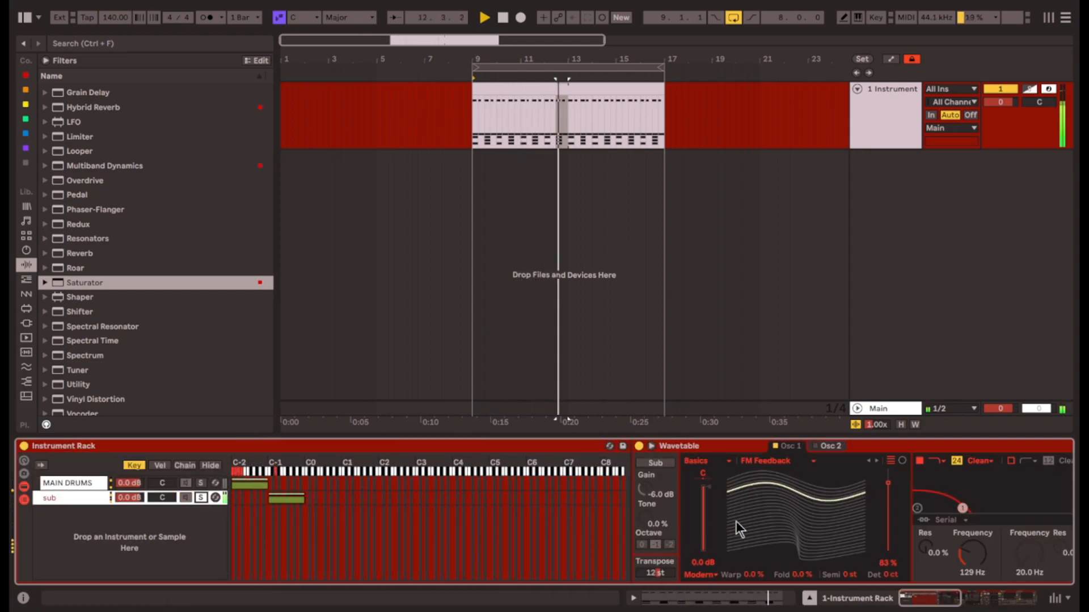
{"action": "scroll", "coordinate": [682, 529], "scroll_direction": "right", "scroll_amount": 10}
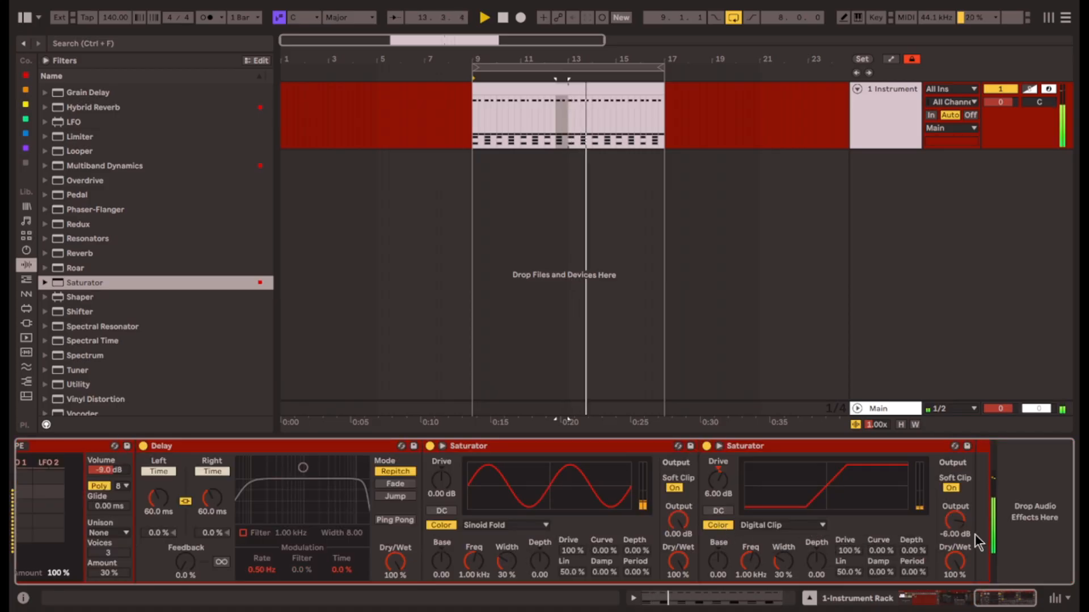
{"action": "scroll", "coordinate": [992, 577], "scroll_direction": "left", "scroll_amount": 10}
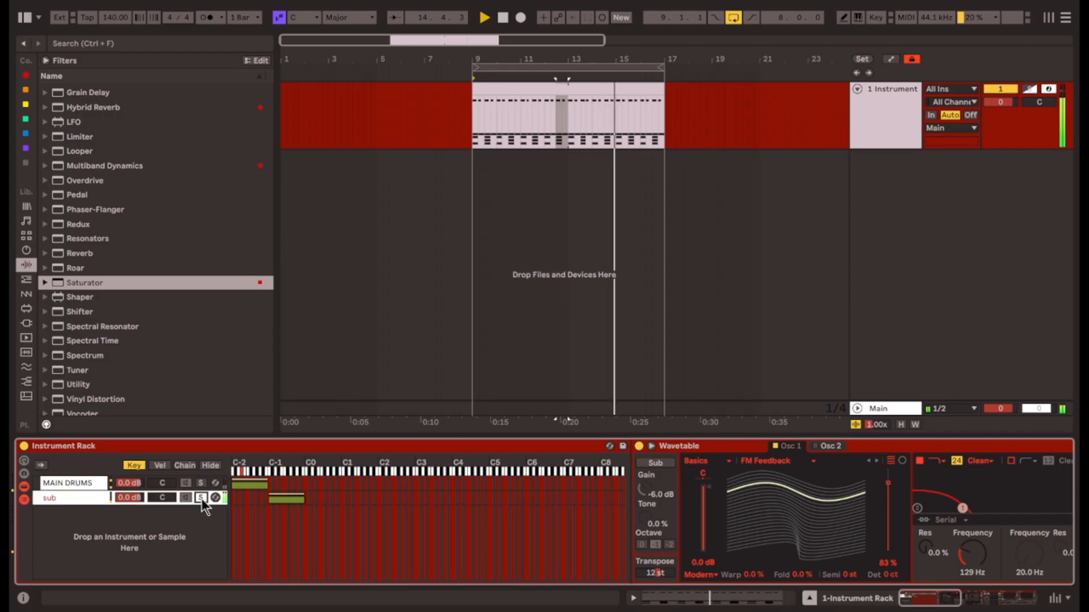
{"action": "left_click_drag", "start_coordinate": [914, 598], "coordinate": [1005, 570]}
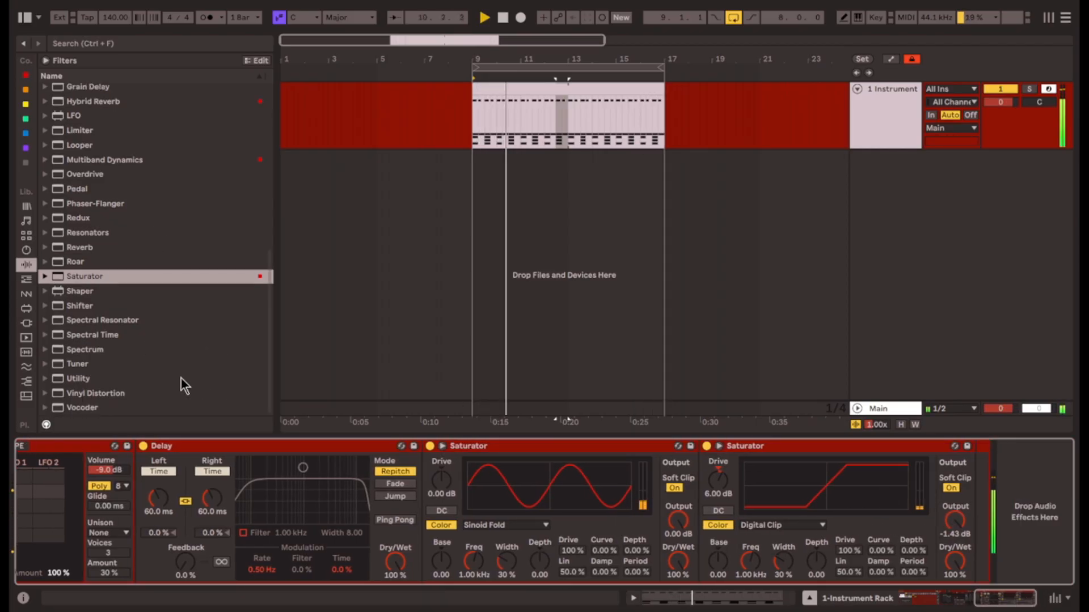
Insert a Compressor after the second Saturator at the end of the sub chain.
{"action": "left_click", "coordinate": [156, 342]}
{"action": "scroll", "coordinate": [147, 335], "scroll_direction": "up", "scroll_amount": 10}
{"action": "left_click", "coordinate": [172, 222]}
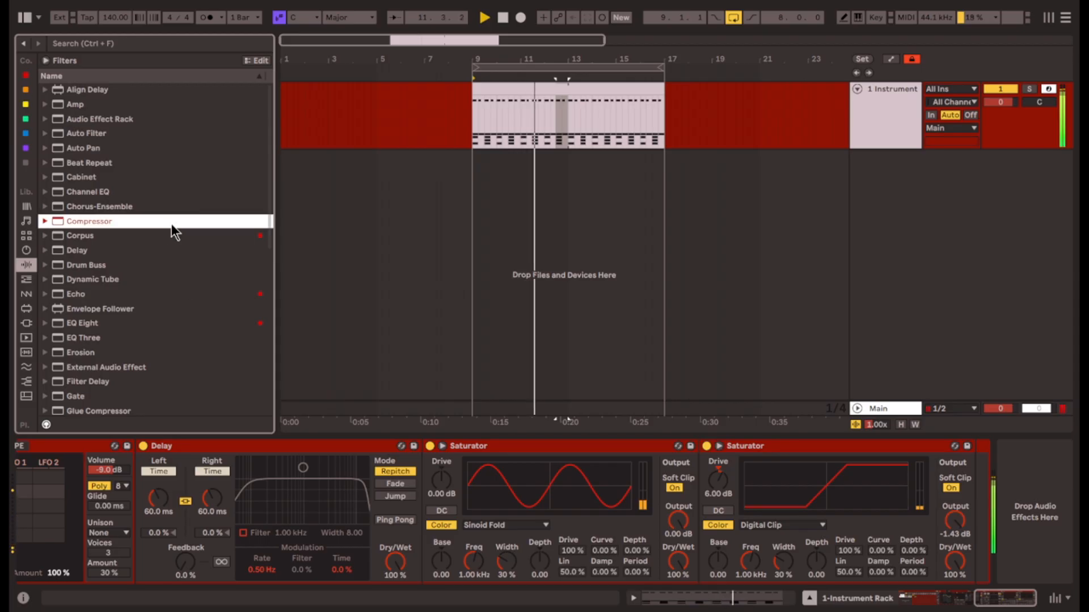
{"action": "scroll", "coordinate": [127, 325], "scroll_direction": "down", "scroll_amount": 5}
{"action": "scroll", "coordinate": [119, 273], "scroll_direction": "up", "scroll_amount": 5}
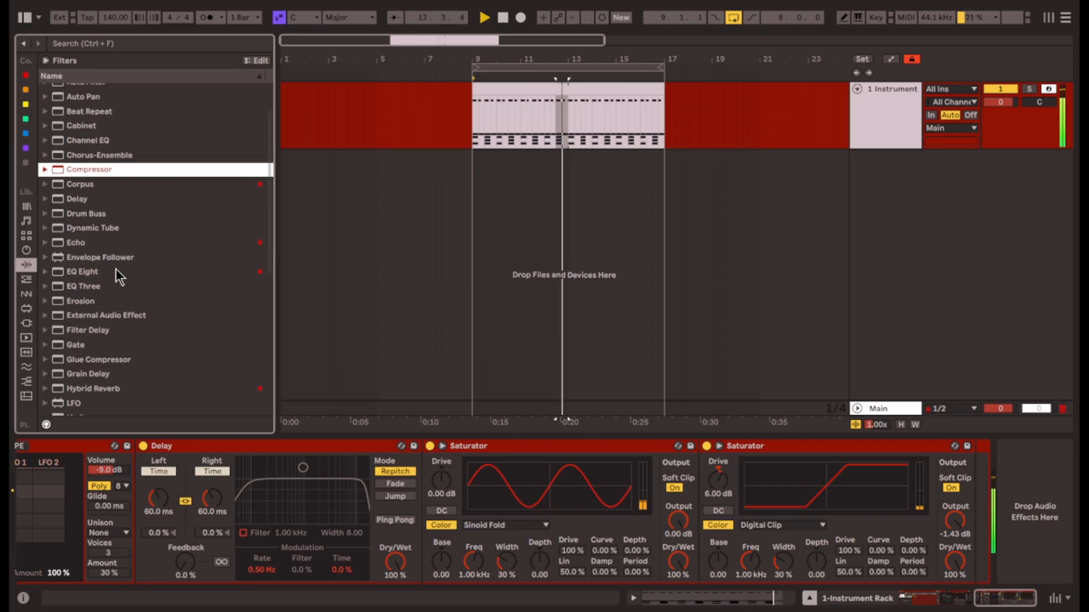
{"action": "left_click_drag", "start_coordinate": [88, 225], "coordinate": [859, 546]}
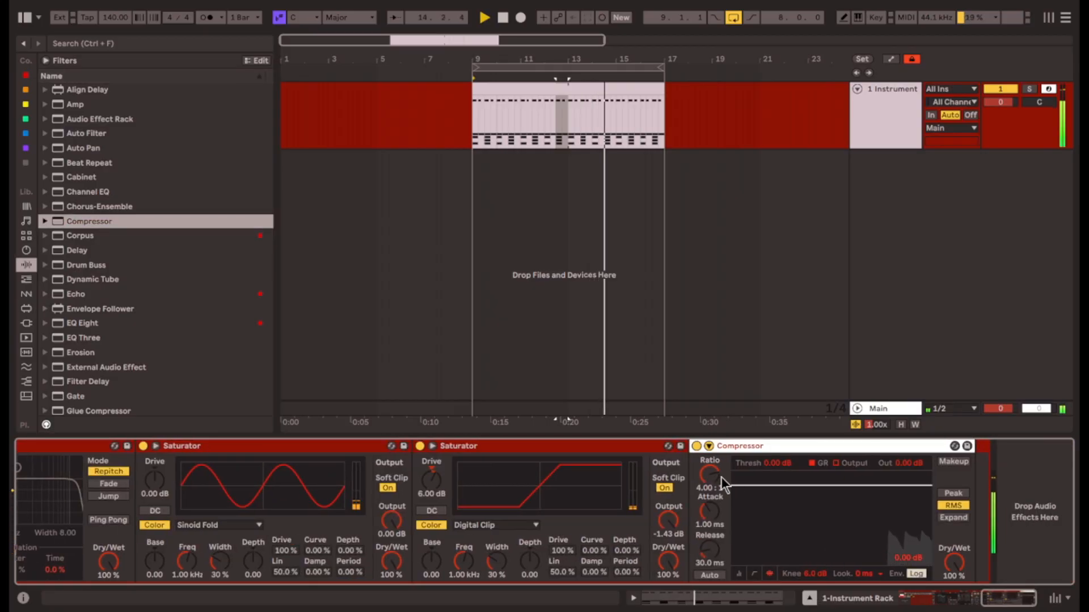
Enable the Compressor's sidechain and its EQ, taking audio from 1-Instrument Rack's Mix Elite - Supreme - Kick 41 Pre FX.
{"action": "left_click", "coordinate": [709, 446]}
{"action": "mouse_move", "coordinate": [1000, 594]}
{"action": "left_mouse_down"}
{"action": "mouse_move", "coordinate": [953, 598]}
{"action": "mouse_move", "coordinate": [1005, 598]}
{"action": "left_mouse_up"}
{"action": "left_click", "coordinate": [323, 482]}
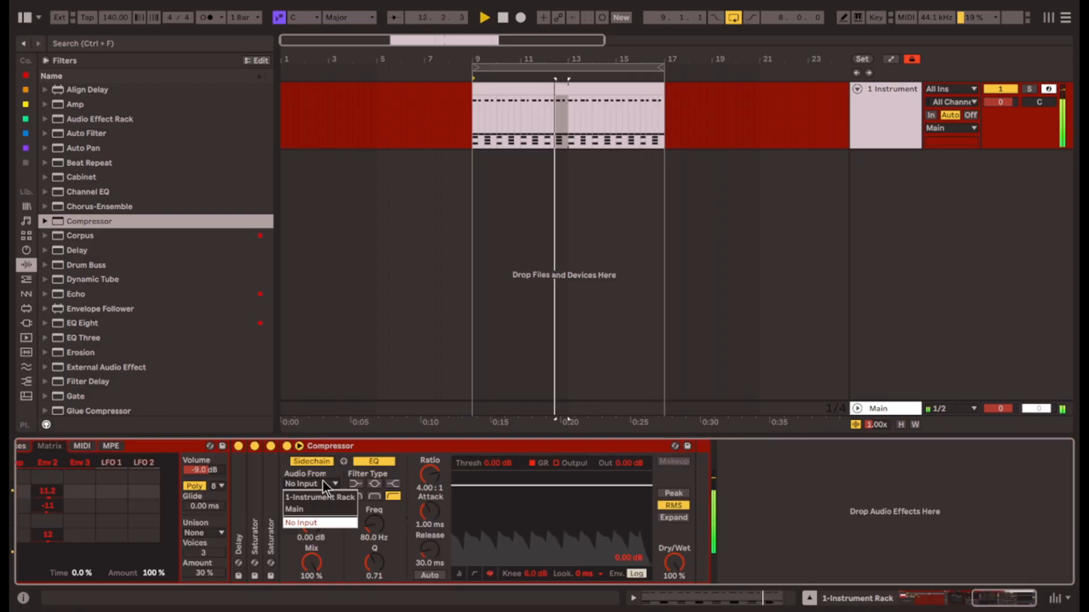
{"action": "left_click", "coordinate": [328, 498]}
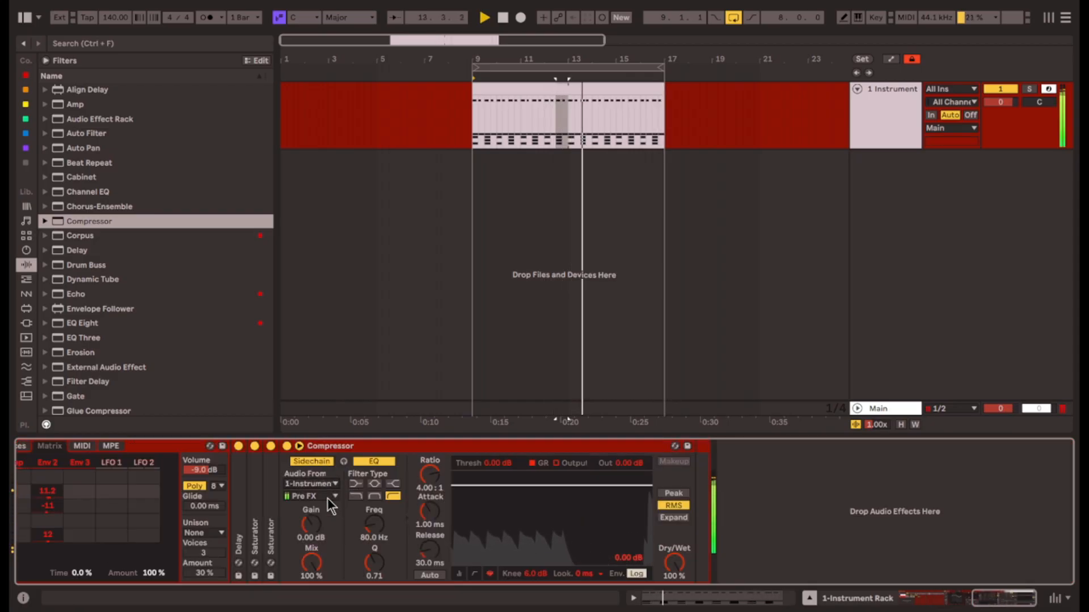
{"action": "left_click", "coordinate": [328, 498]}
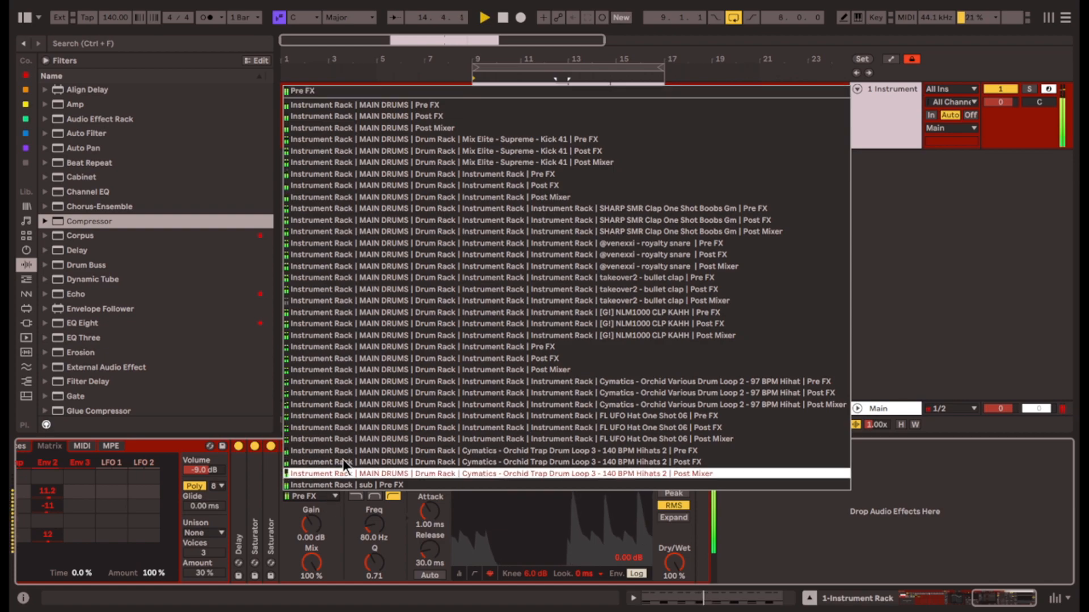
{"action": "left_click", "coordinate": [513, 139]}
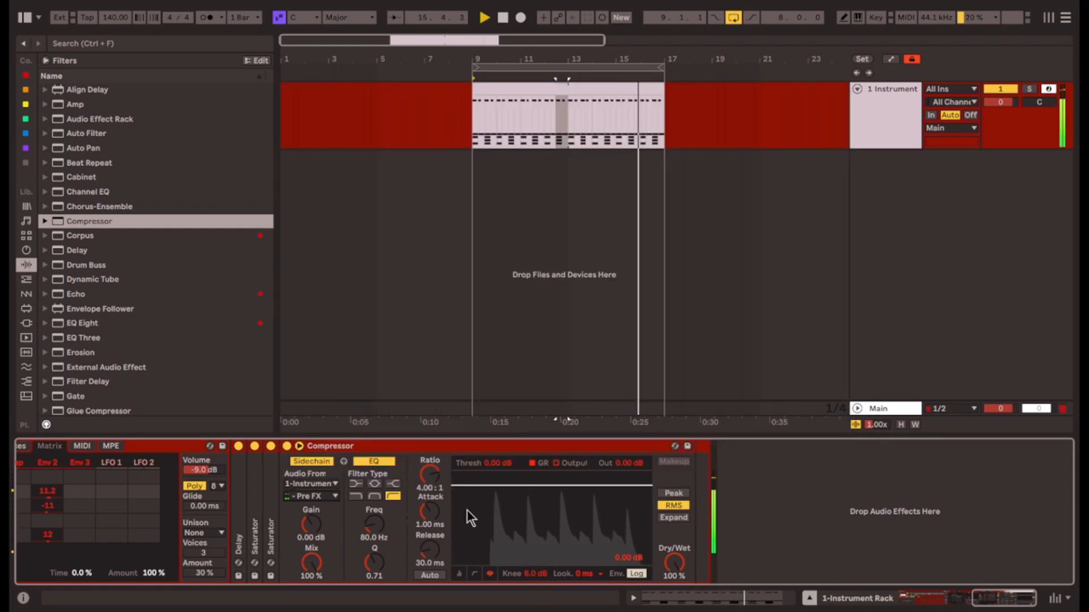
Set the Compressor's threshold to -26 dB, ratio to inf:1 and sidechain EQ frequency to 200 Hz.
{"action": "left_click", "coordinate": [512, 465]}
{"action": "type", "text": "-26"}
{"action": "key", "text": "Return"}
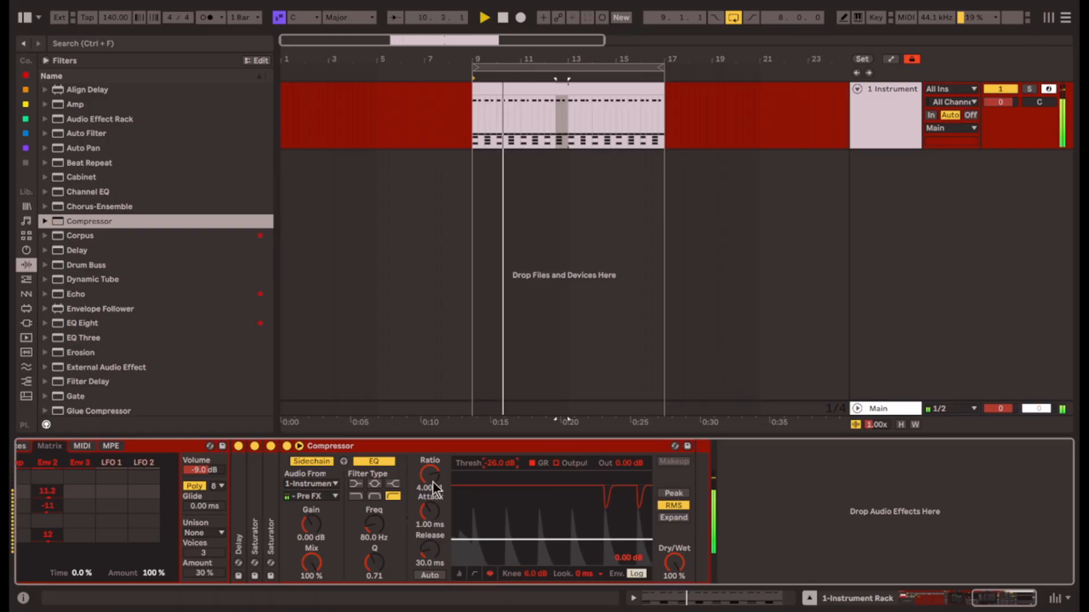
{"action": "mouse_move", "coordinate": [379, 532]}
{"action": "left_mouse_down"}
{"action": "mouse_move", "coordinate": [378, 508]}
{"action": "mouse_move", "coordinate": [378, 519]}
{"action": "left_mouse_up"}
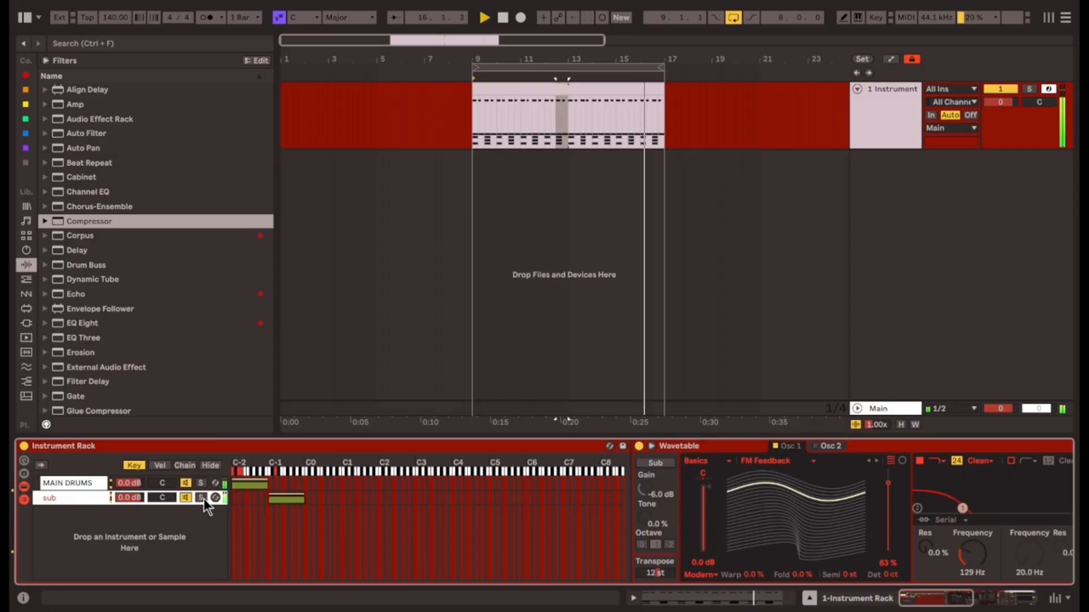
Solo the sub chain, check the Wavetable's second oscillator, and enable its sub oscillator at octave 0 while adjusting the gain.
{"action": "scroll", "coordinate": [566, 516], "scroll_direction": "right", "scroll_amount": 10}
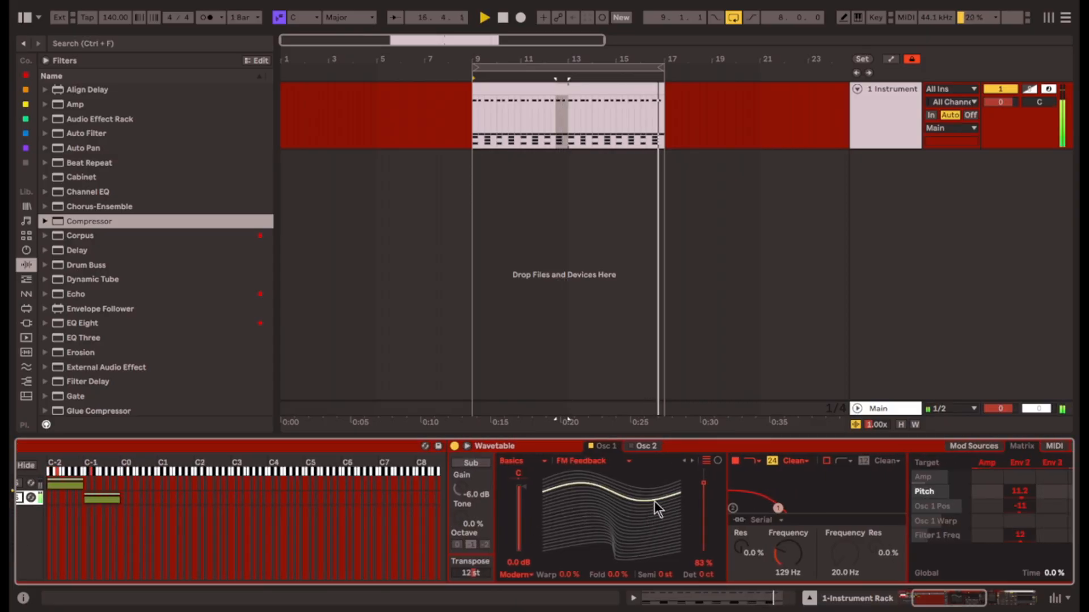
{"action": "scroll", "coordinate": [628, 516], "scroll_direction": "right", "scroll_amount": 3}
{"action": "scroll", "coordinate": [417, 519], "scroll_direction": "left", "scroll_amount": 2}
{"action": "left_click", "coordinate": [222, 448]}
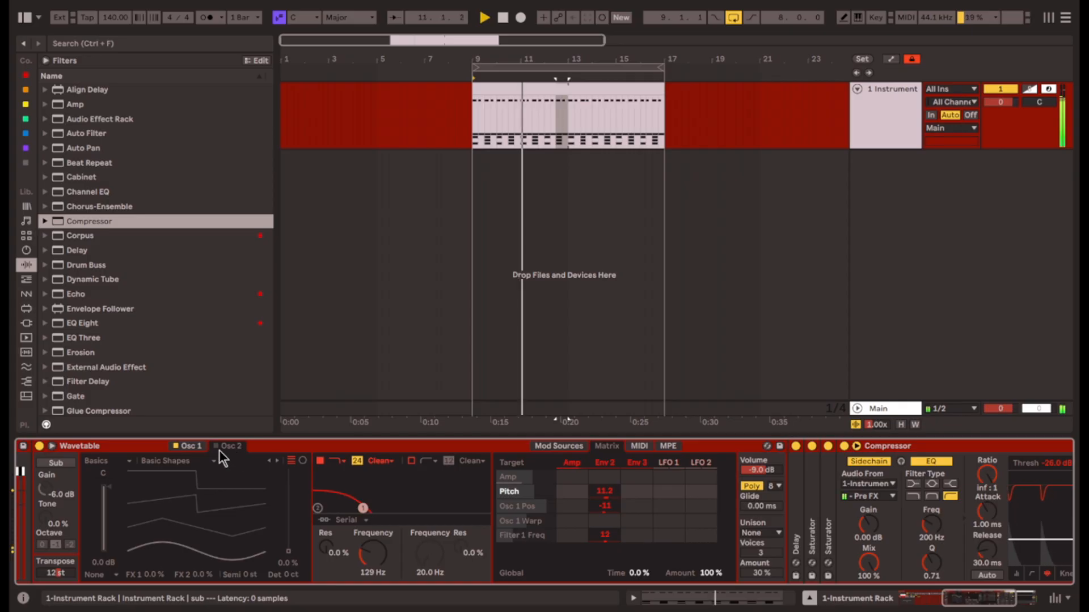
{"action": "left_click", "coordinate": [215, 447]}
{"action": "left_click", "coordinate": [57, 463]}
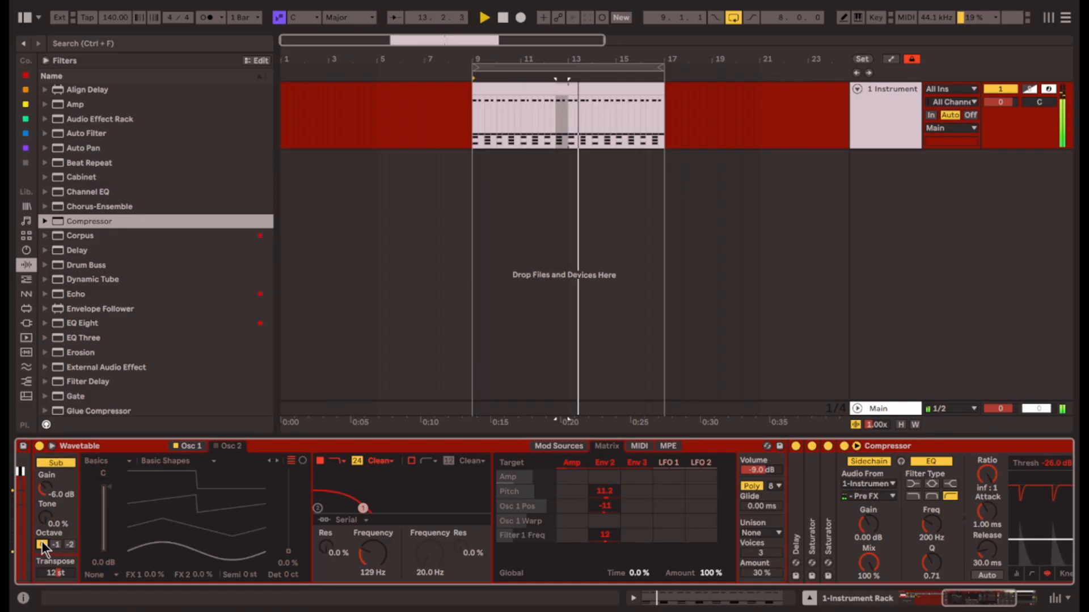
{"action": "left_click_drag", "start_coordinate": [48, 495], "coordinate": [48, 490]}
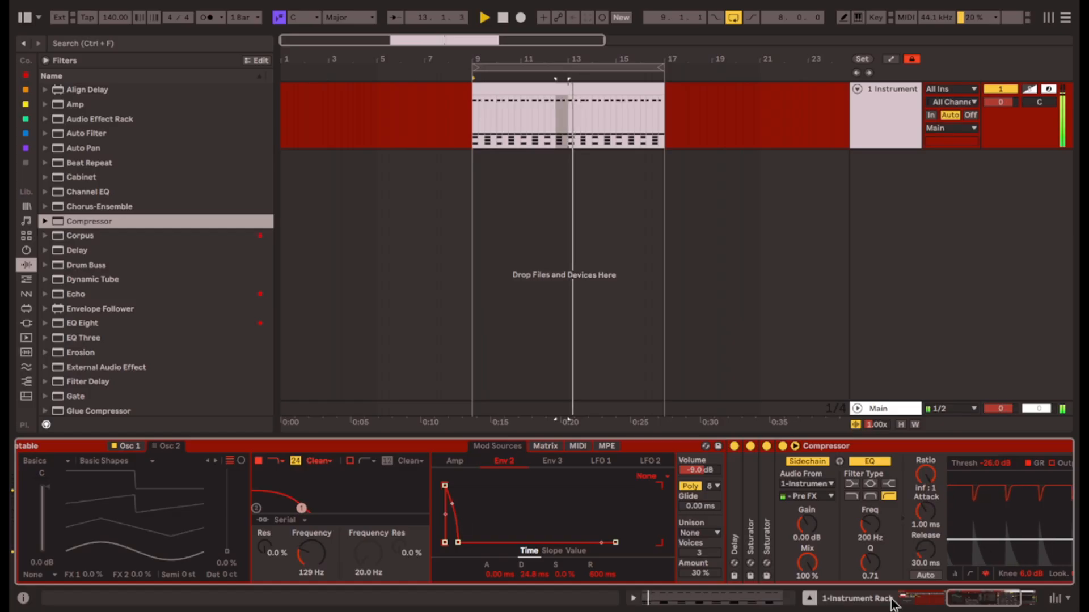
Take the sub chain out of solo in the main Instrument Rack and return to its Wavetable.
{"action": "left_click_drag", "start_coordinate": [999, 600], "coordinate": [936, 600]}
{"action": "left_click", "coordinate": [216, 499]}
{"action": "scroll", "coordinate": [734, 536], "scroll_direction": "right", "scroll_amount": 3}
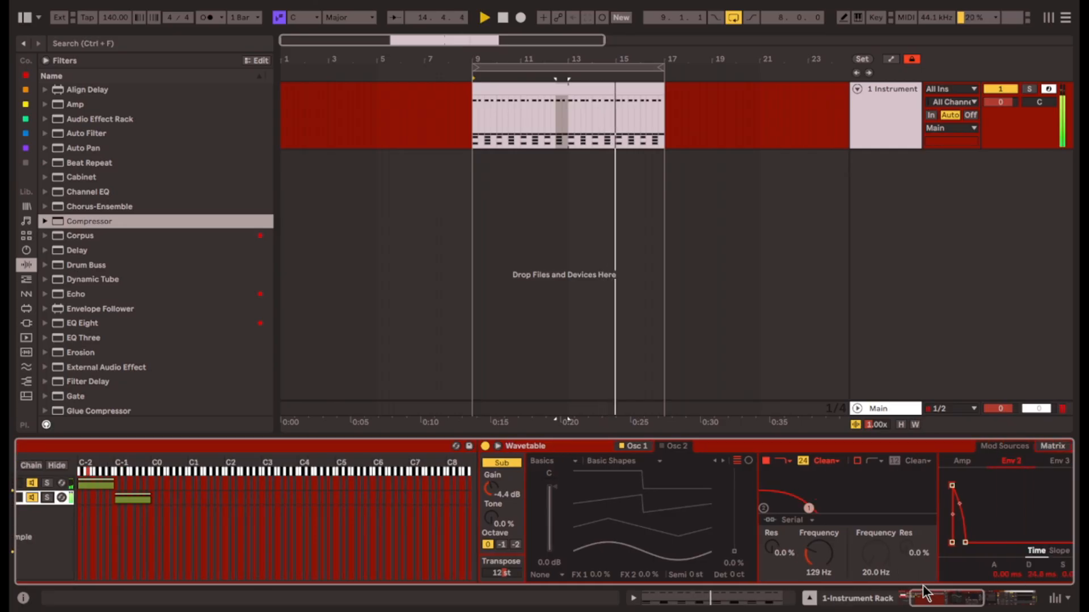
{"action": "scroll", "coordinate": [903, 571], "scroll_direction": "right", "scroll_amount": 3}
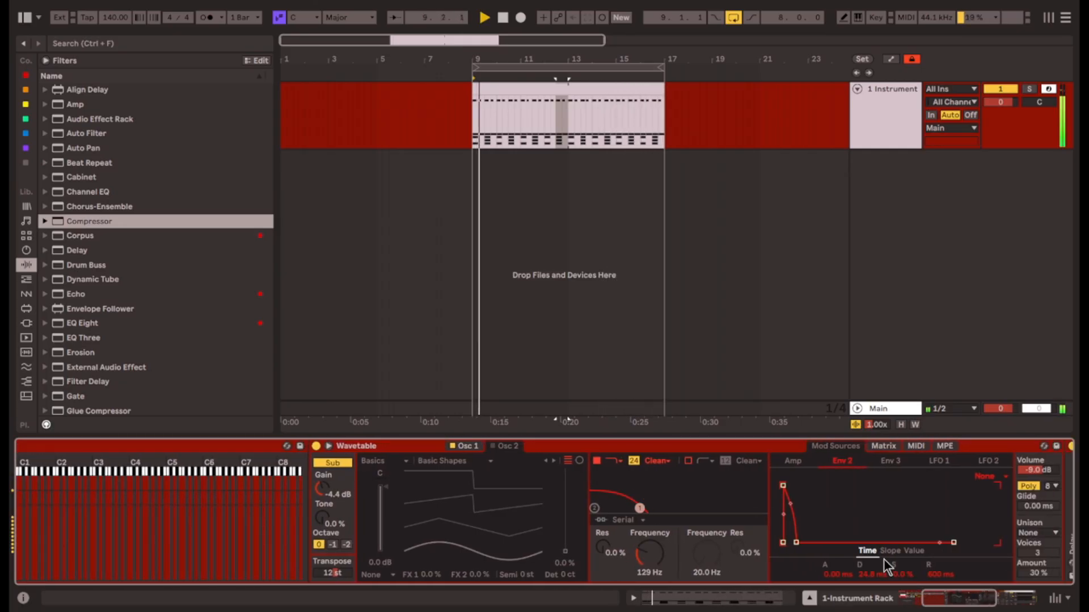
Unfold the two Saturators in the sub chain and adjust the Env 2 modulation of pitch in the Wavetable matrix.
{"action": "scroll", "coordinate": [884, 559], "scroll_direction": "right", "scroll_amount": 9}
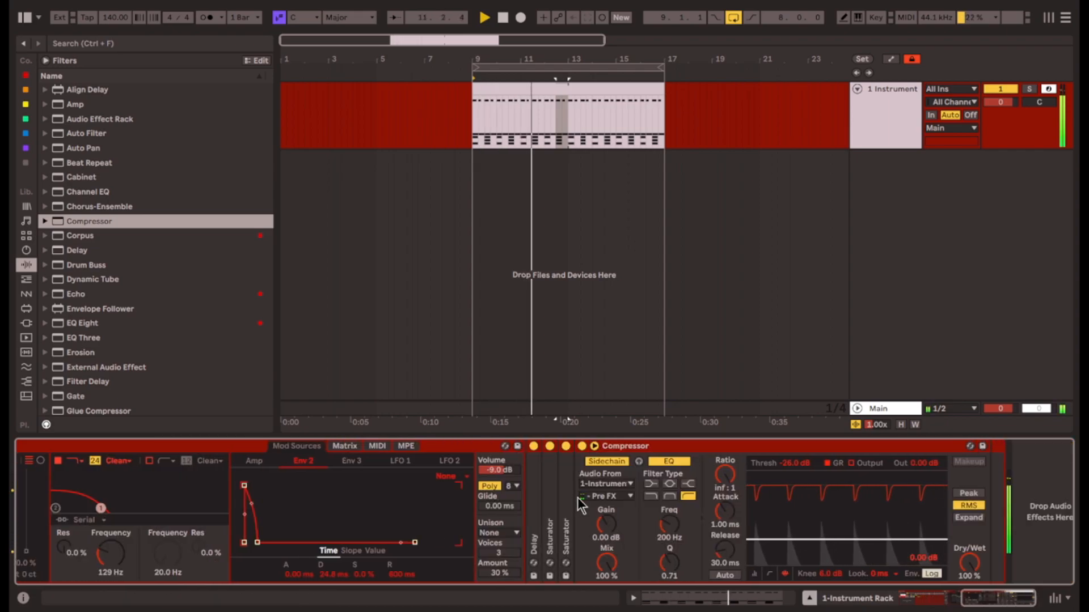
{"action": "double_click", "coordinate": [566, 489]}
{"action": "scroll", "coordinate": [750, 510], "scroll_direction": "right", "scroll_amount": 2}
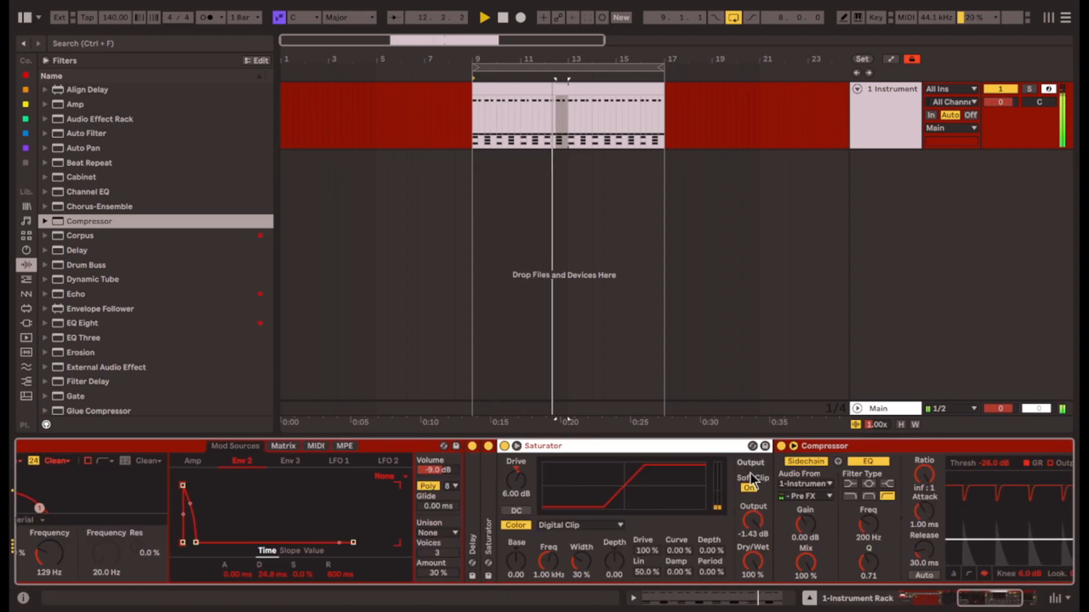
{"action": "double_click", "coordinate": [488, 485]}
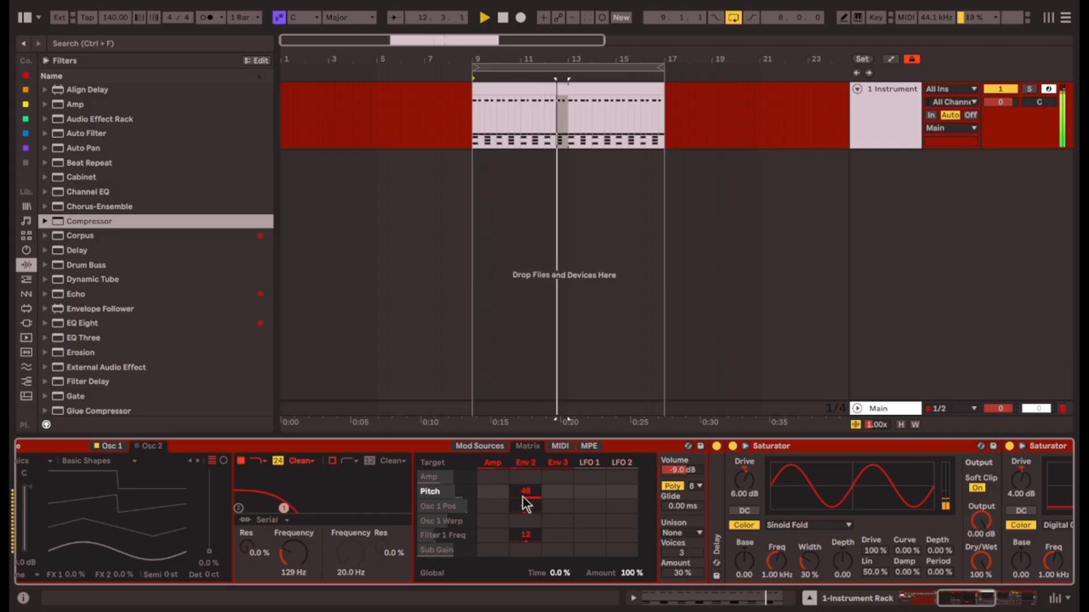
{"action": "left_click_drag", "start_coordinate": [522, 496], "coordinate": [546, 515]}
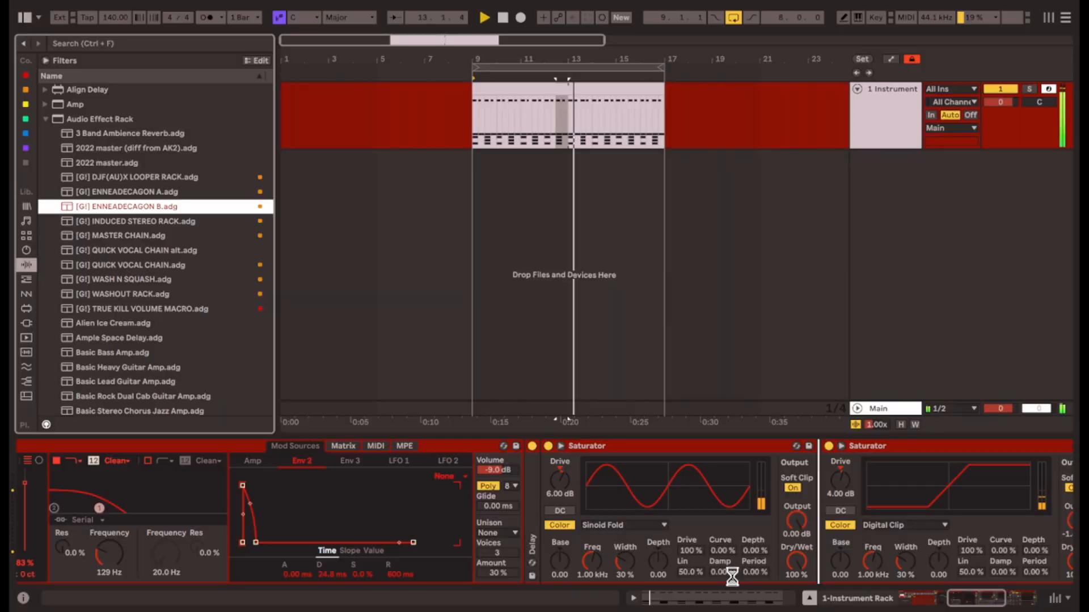
Insert the [G!] ENNEADECAGON B rack between the Saturators with Lo-Mid Cross 50 Hz, Mid-Hi Cross 200 Hz, Type of Cross 111 and Level Amount 24.
{"action": "left_click_drag", "start_coordinate": [127, 206], "coordinate": [769, 525]}
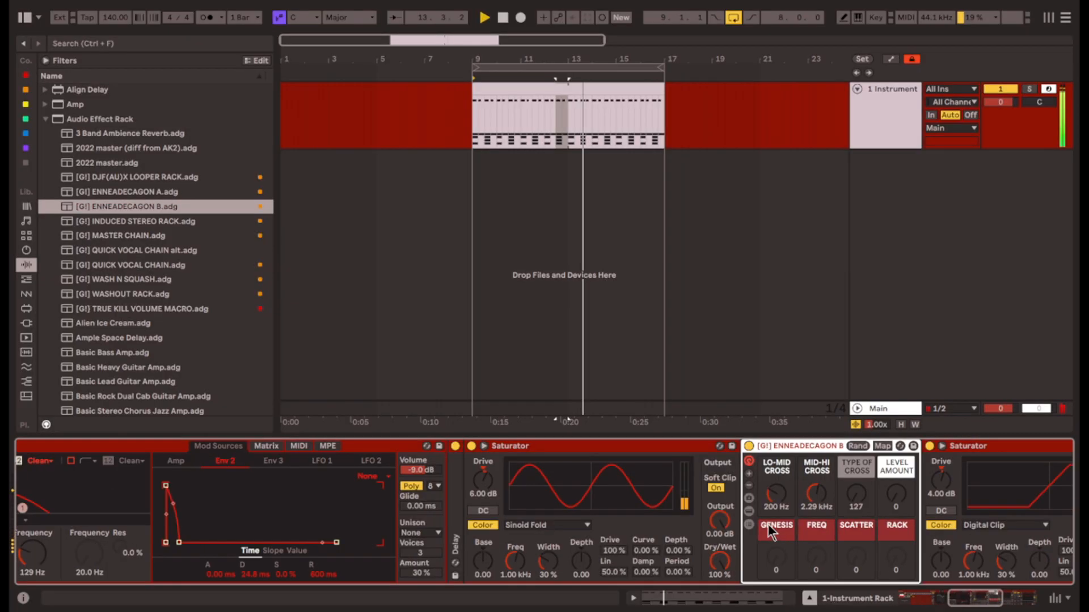
{"action": "left_click_drag", "start_coordinate": [850, 494], "coordinate": [850, 459]}
{"action": "left_click_drag", "start_coordinate": [810, 493], "coordinate": [809, 547]}
{"action": "left_click_drag", "start_coordinate": [851, 494], "coordinate": [852, 513]}
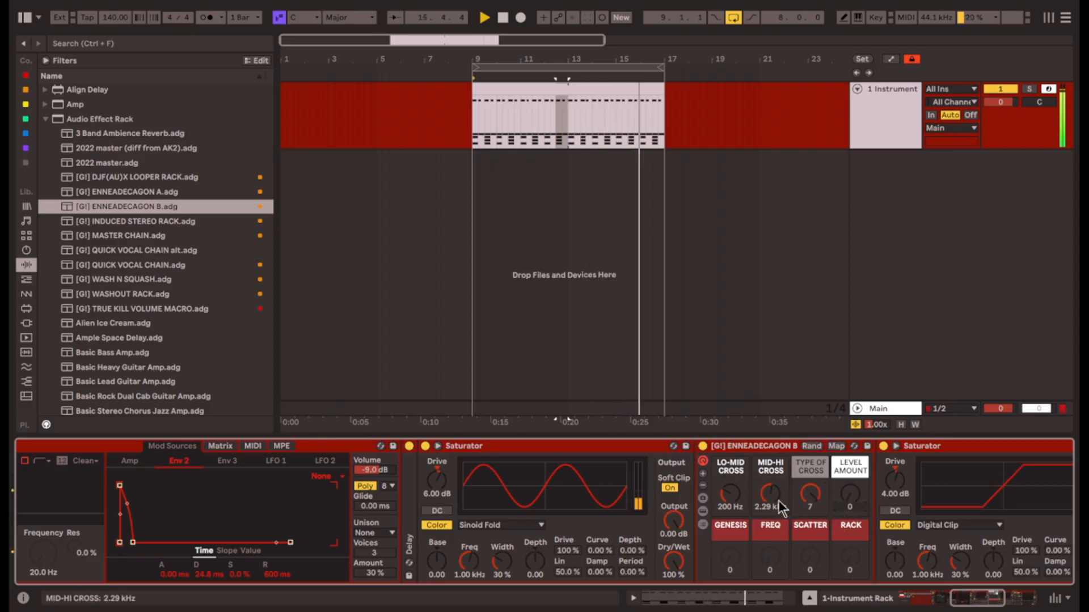
{"action": "left_click_drag", "start_coordinate": [770, 493], "coordinate": [770, 477]}
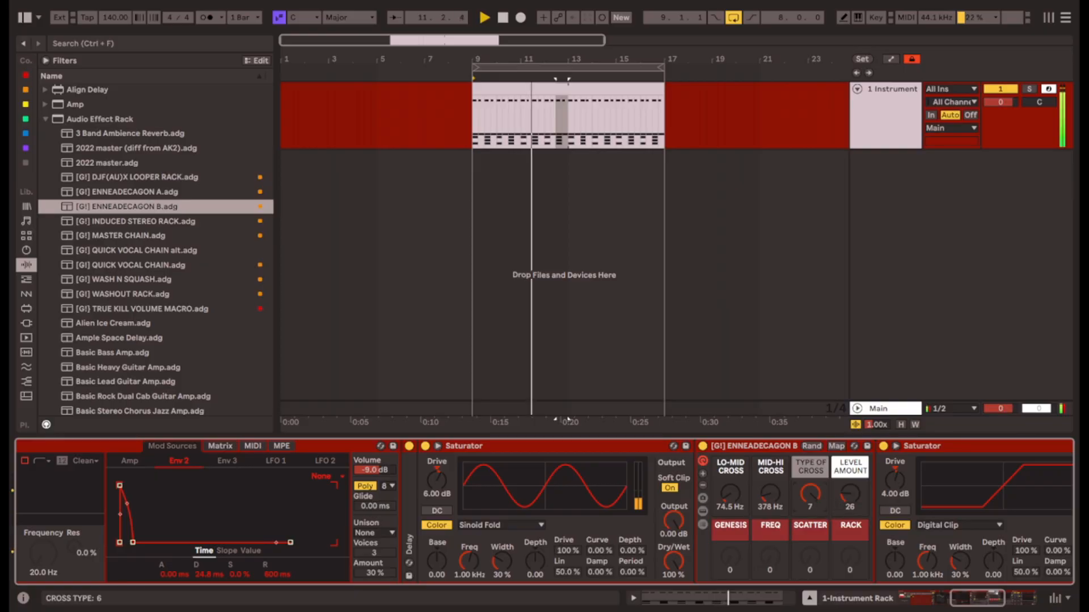
{"action": "left_click_drag", "start_coordinate": [810, 494], "coordinate": [810, 446]}
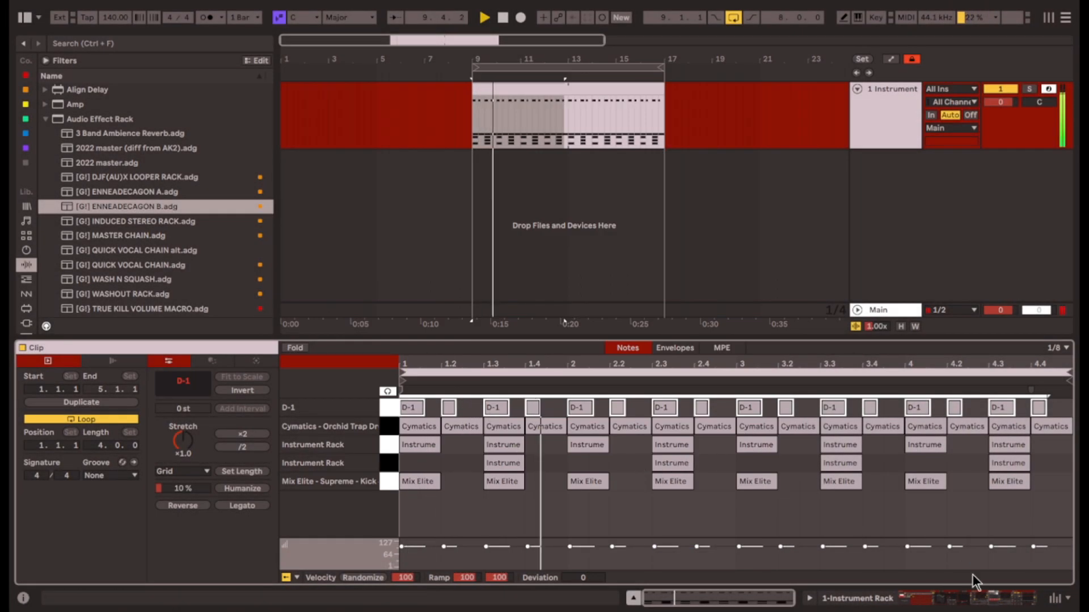
Set the Kick 41 sample in the Drum Rack to 4.3 dB gain, -3 st transpose and 32.8 ms fade out, adding an EQ Eight after it.
{"action": "left_click", "coordinate": [980, 600]}
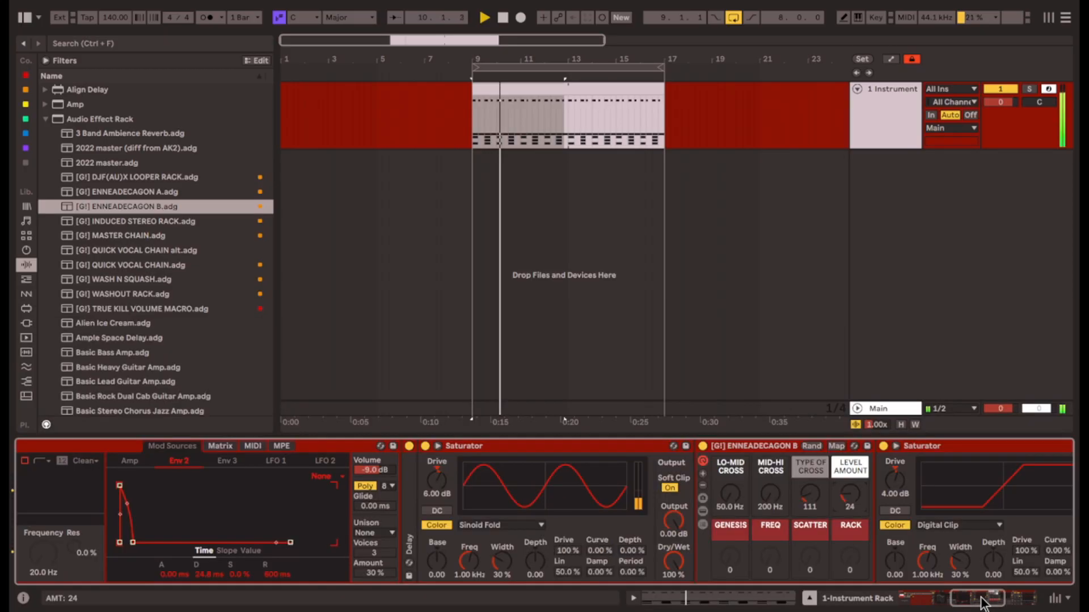
{"action": "left_click_drag", "start_coordinate": [989, 592], "coordinate": [1052, 601]}
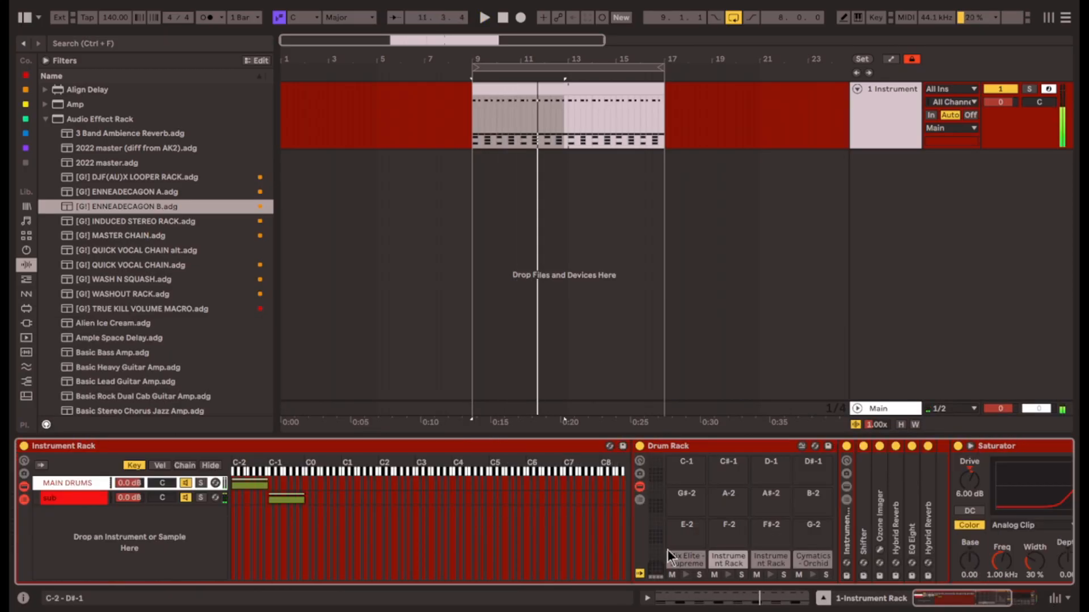
{"action": "scroll", "coordinate": [667, 551], "scroll_direction": "right", "scroll_amount": 2}
{"action": "left_click", "coordinate": [606, 562]}
{"action": "key", "text": "space"}
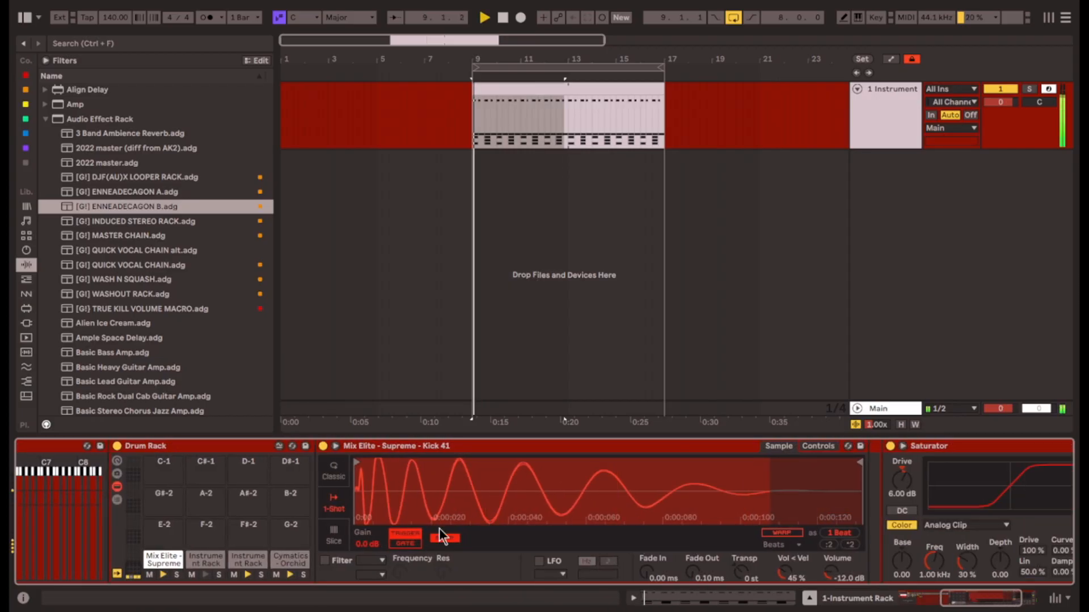
{"action": "scroll", "coordinate": [813, 523], "scroll_direction": "right", "scroll_amount": 2}
{"action": "mouse_move", "coordinate": [275, 545]}
{"action": "left_mouse_down"}
{"action": "mouse_move", "coordinate": [275, 527]}
{"action": "mouse_move", "coordinate": [273, 547]}
{"action": "left_mouse_up"}
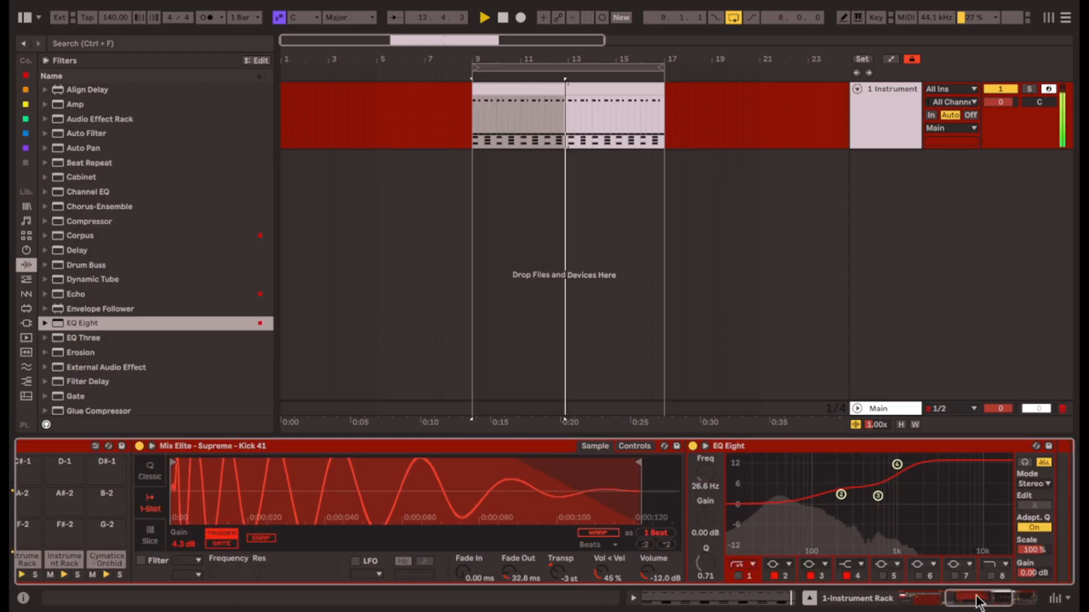
Show the chains and devices of the Instrument Rack on the second drum pad and solo its takeover2 bullet clap chain.
{"action": "left_click", "coordinate": [943, 602]}
{"action": "left_click_drag", "start_coordinate": [943, 601], "coordinate": [920, 601]}
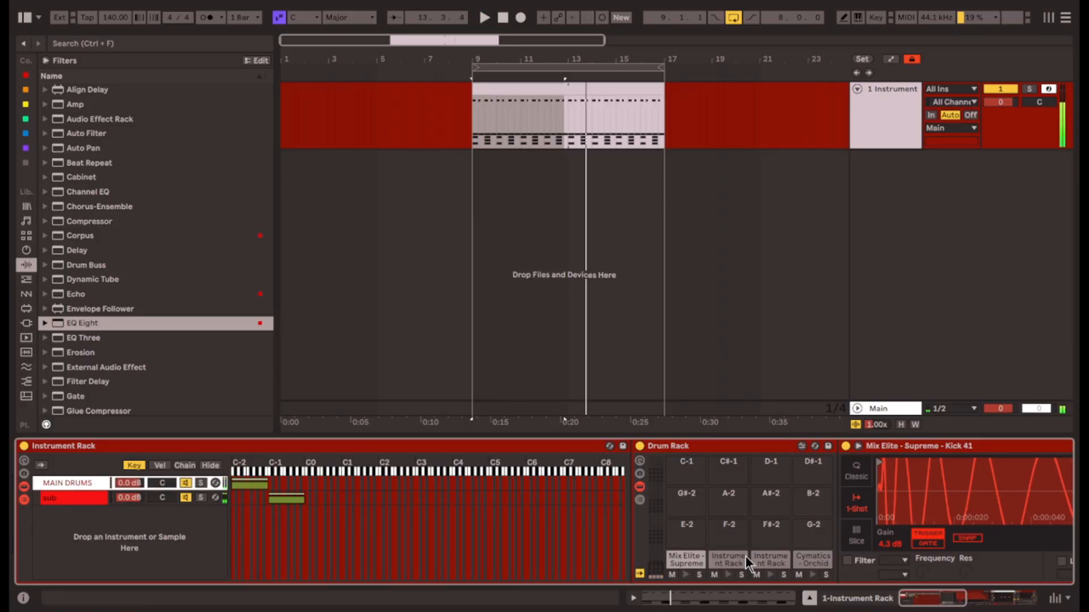
{"action": "left_click", "coordinate": [728, 575]}
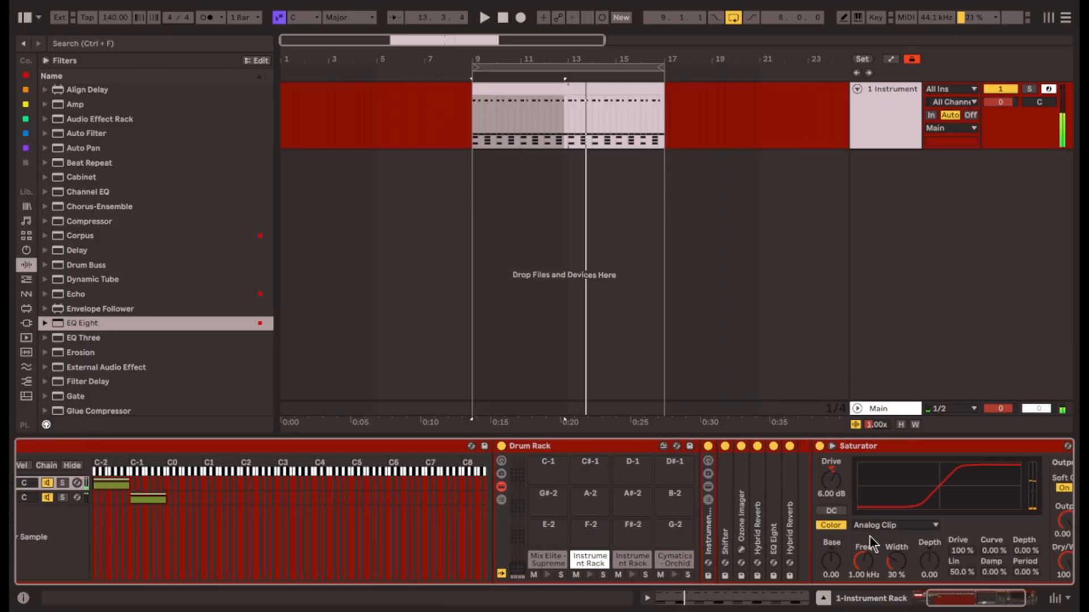
{"action": "key", "text": "space"}
{"action": "left_click", "coordinate": [593, 500]}
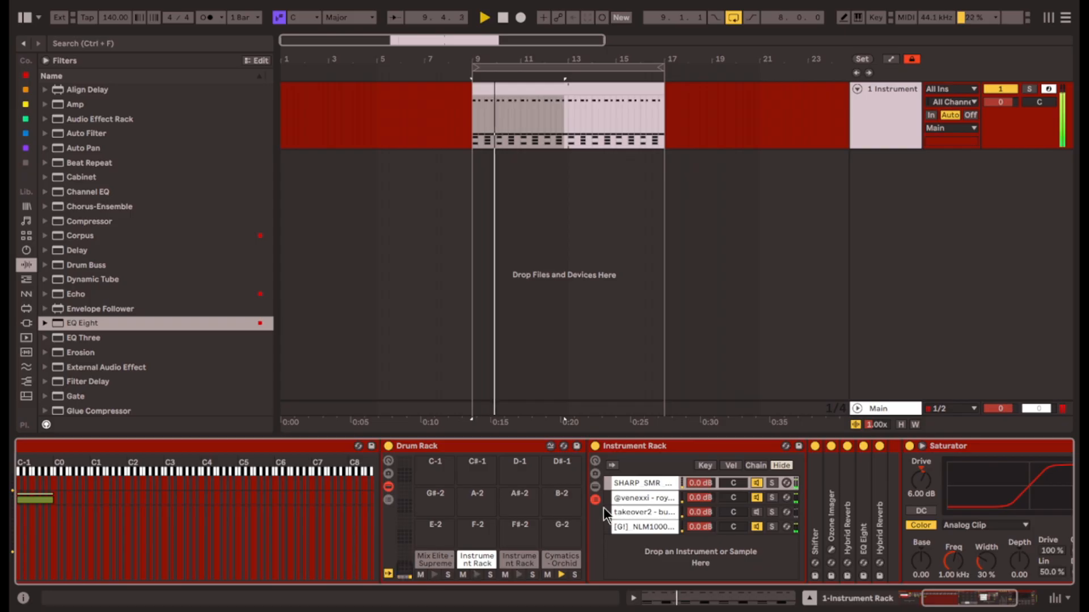
{"action": "left_click", "coordinate": [596, 486]}
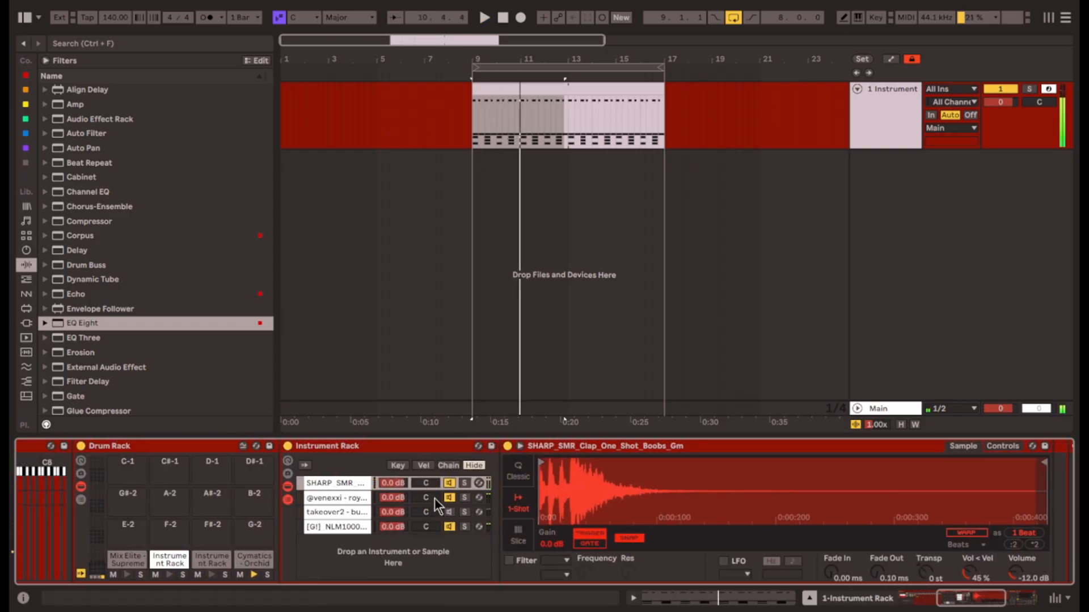
{"action": "left_click", "coordinate": [465, 512]}
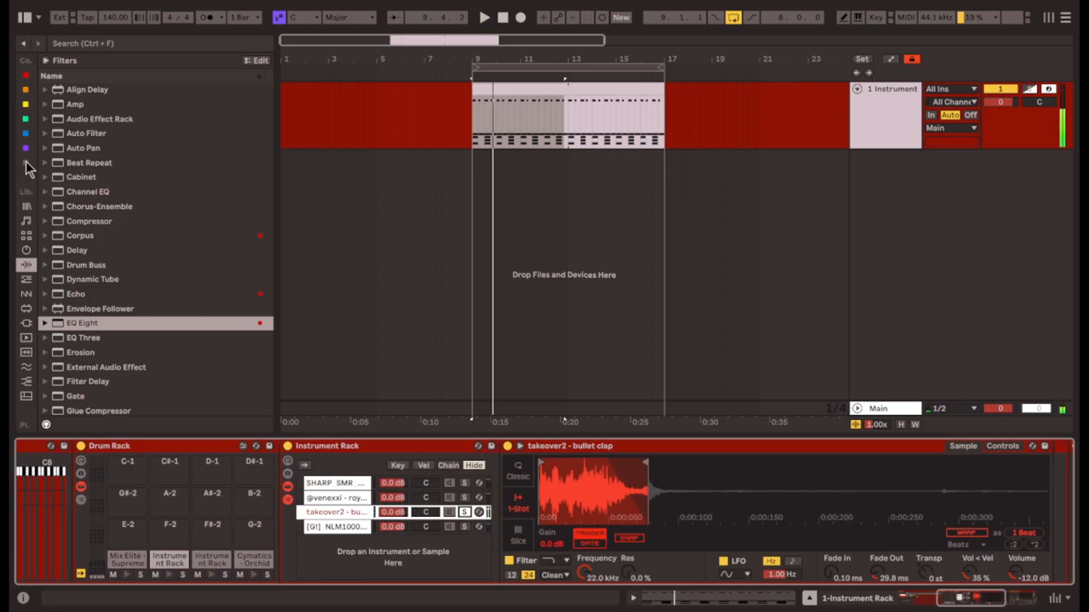
Browse the grey sample collection and audition snares and claps as replacements for the bullet clap layer.
{"action": "left_click", "coordinate": [26, 163]}
{"action": "scroll", "coordinate": [188, 300], "scroll_direction": "down", "scroll_amount": 5}
{"action": "left_click", "coordinate": [188, 300]}
{"action": "scroll", "coordinate": [104, 236], "scroll_direction": "down", "scroll_amount": 4}
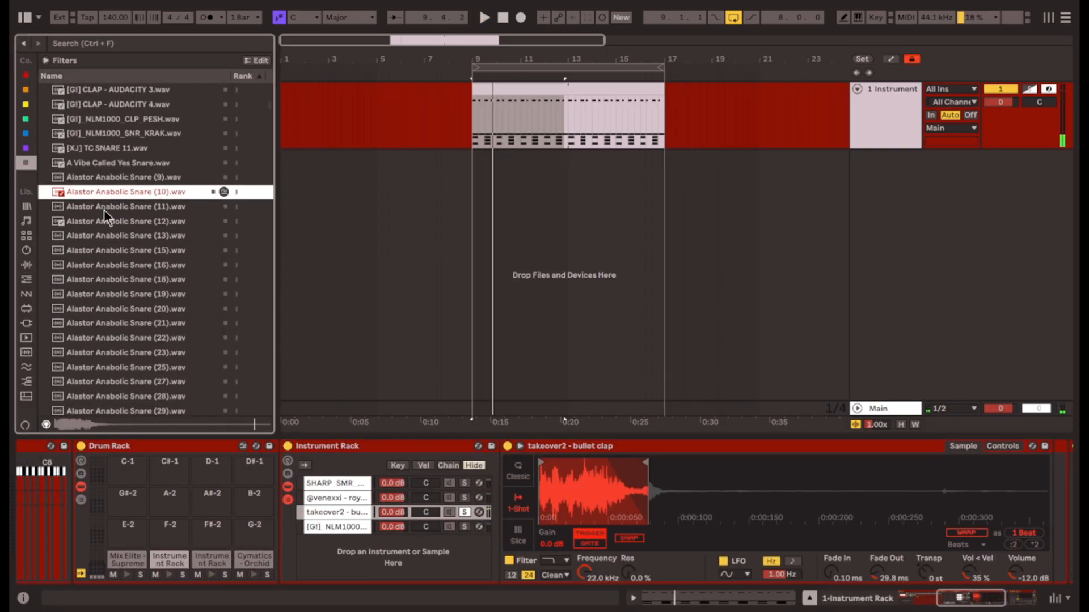
{"action": "scroll", "coordinate": [176, 361], "scroll_direction": "down", "scroll_amount": 20}
{"action": "left_click", "coordinate": [145, 191]}
{"action": "left_click", "coordinate": [145, 351]}
{"action": "scroll", "coordinate": [145, 391], "scroll_direction": "down", "scroll_amount": 5}
{"action": "scroll", "coordinate": [145, 392], "scroll_direction": "down", "scroll_amount": 8}
Replace the bullet clap with a Cymatics sample and the SHARP clap with SH_GH_CLAP 09, slightly lowering the latter's gain.
{"action": "left_click", "coordinate": [162, 286]}
{"action": "left_click", "coordinate": [181, 242]}
{"action": "left_click", "coordinate": [183, 199]}
{"action": "left_click", "coordinate": [184, 155]}
{"action": "left_click", "coordinate": [194, 315]}
{"action": "left_click", "coordinate": [196, 330]}
{"action": "left_click", "coordinate": [187, 372]}
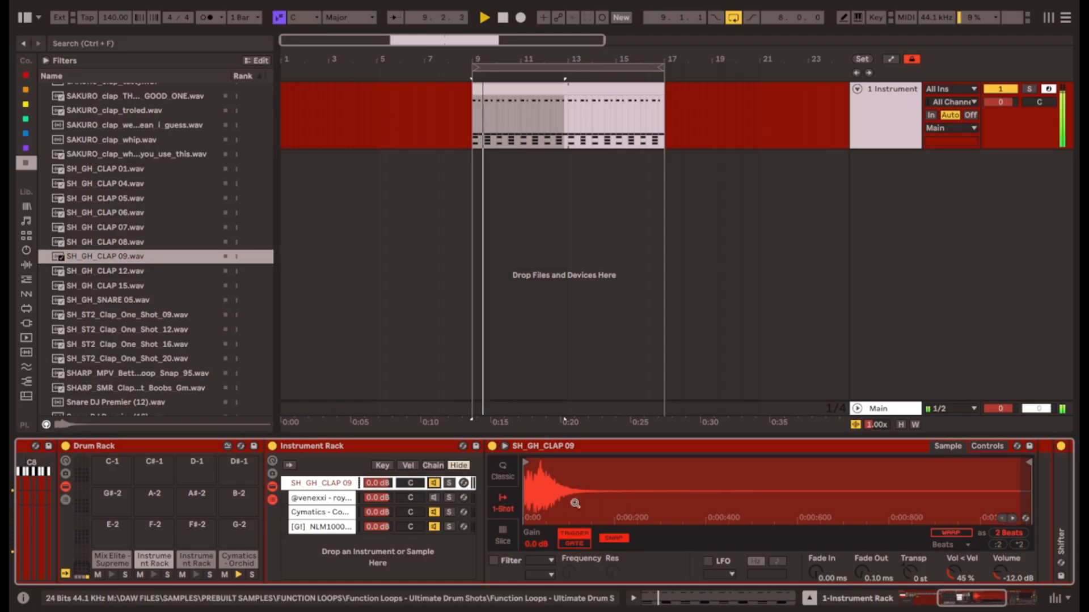
{"action": "left_click_drag", "start_coordinate": [537, 544], "coordinate": [538, 555]}
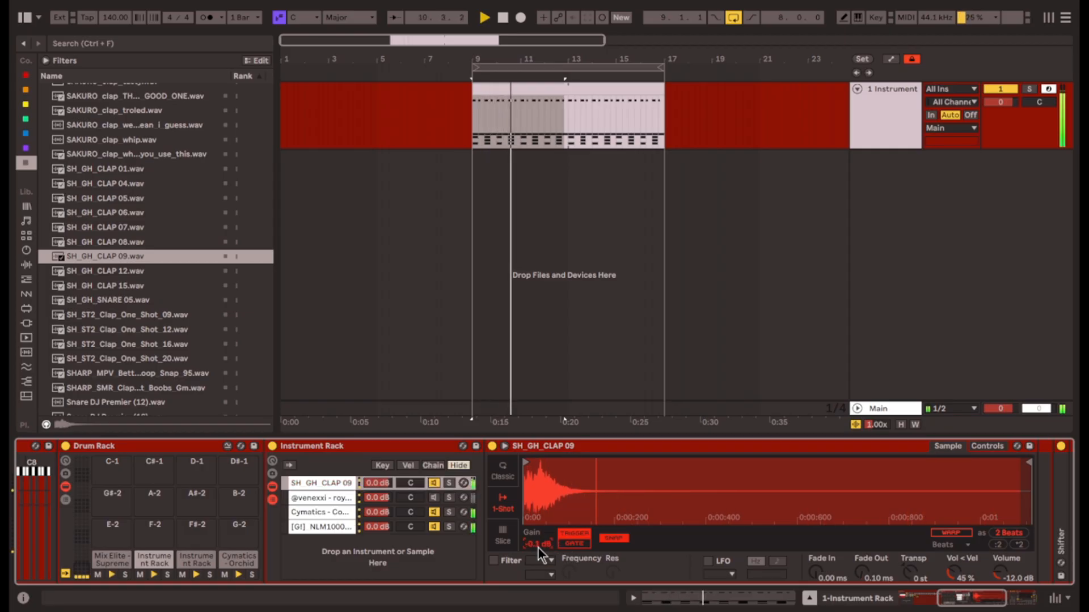
Add an Operator as a third chain in the main Instrument Rack and limit its key zone to the octave starting at C0.
{"action": "left_click", "coordinate": [964, 602]}
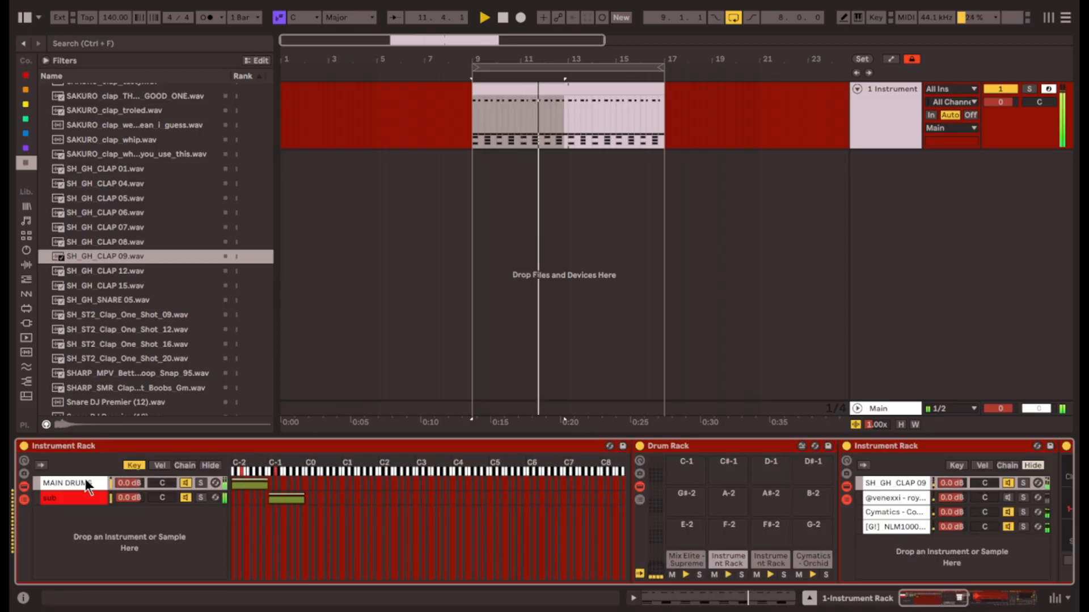
{"action": "left_click", "coordinate": [65, 481]}
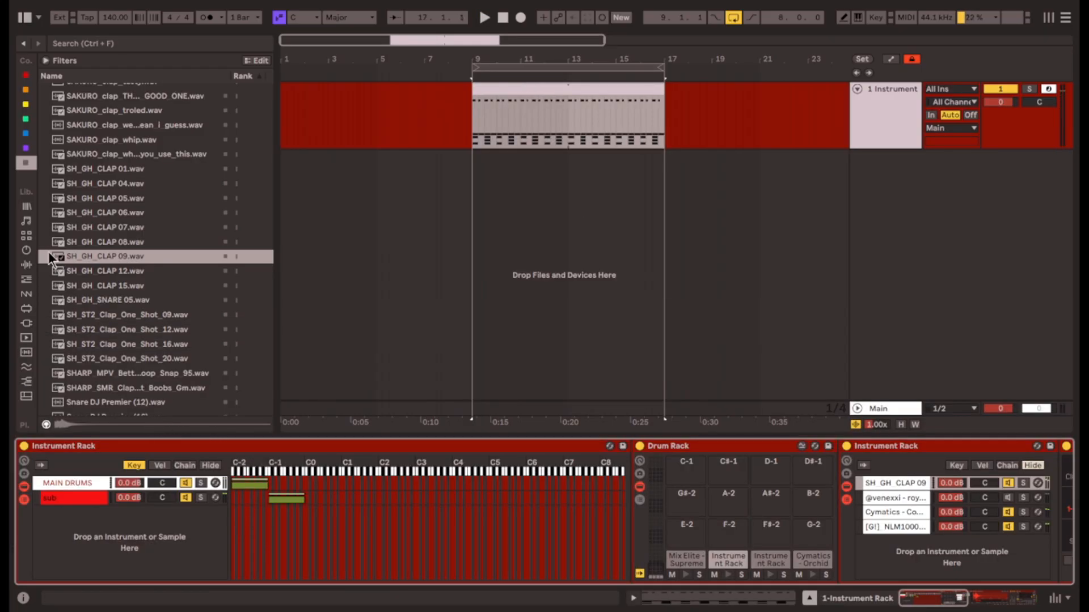
{"action": "left_click", "coordinate": [26, 250]}
{"action": "scroll", "coordinate": [155, 287], "scroll_direction": "down", "scroll_amount": 3}
{"action": "left_click", "coordinate": [156, 284]}
{"action": "left_click", "coordinate": [126, 342]}
{"action": "left_click_drag", "start_coordinate": [126, 349], "coordinate": [176, 531]}
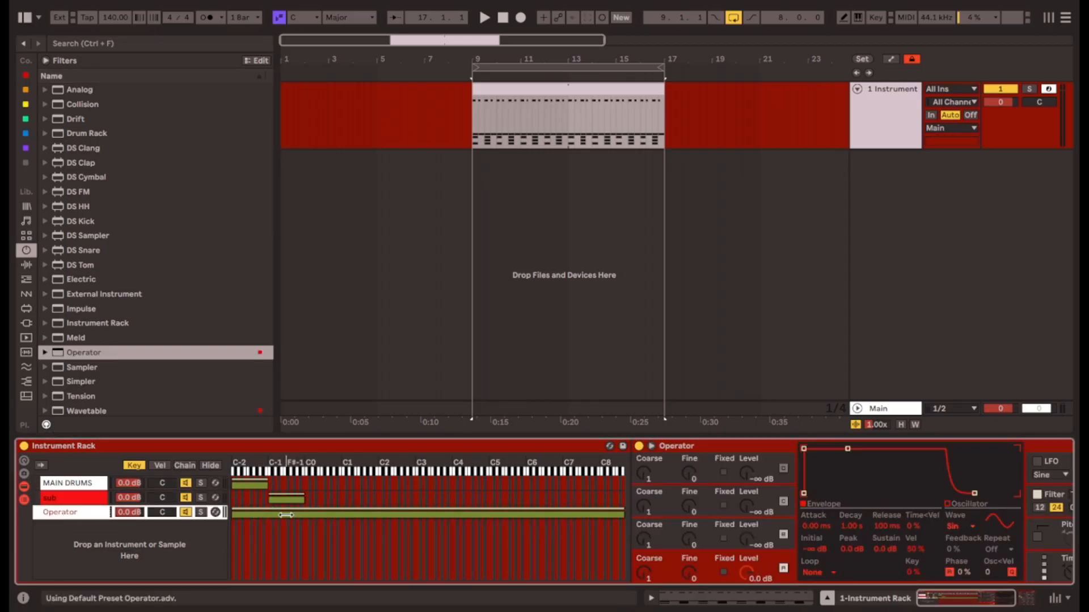
{"action": "left_click_drag", "start_coordinate": [623, 515], "coordinate": [488, 515]}
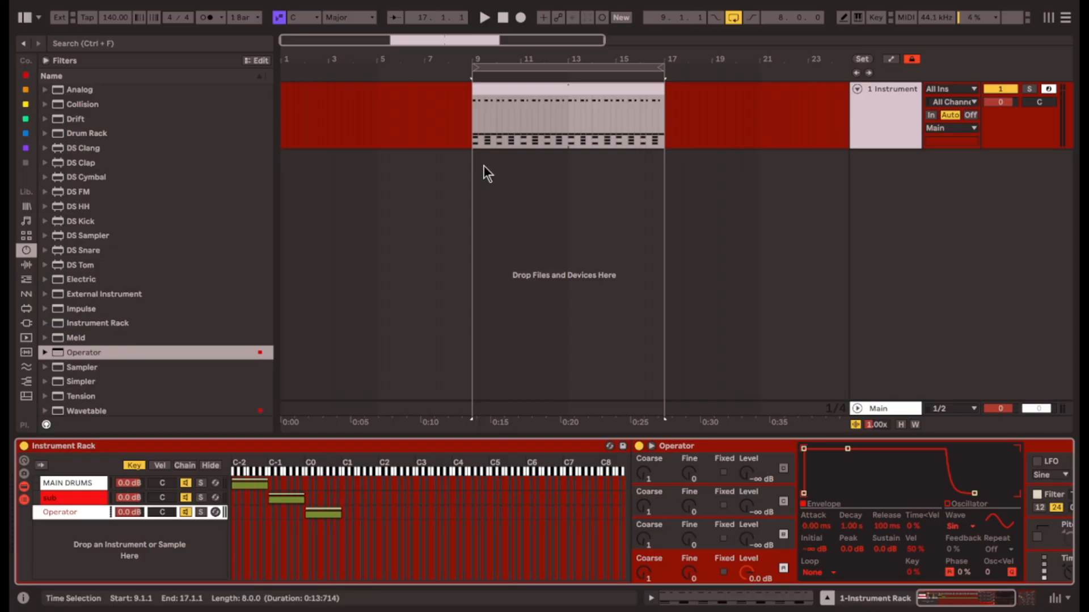
Open and play the MIDI clip, and delete the MAIN DRUMS chain from the main Instrument Rack.
{"action": "double_click", "coordinate": [535, 88]}
{"action": "key", "text": "space"}
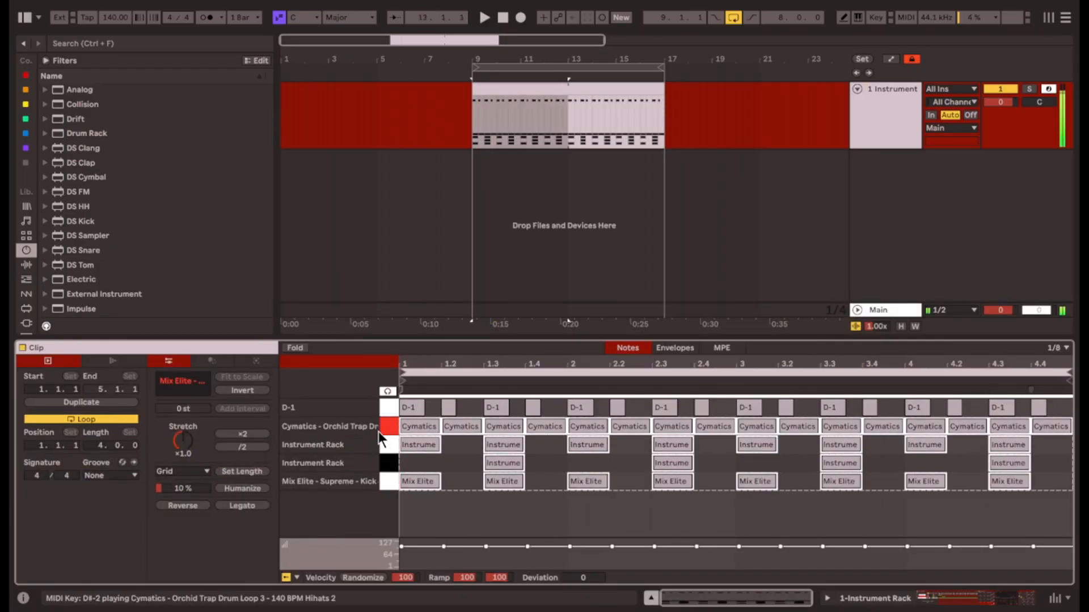
{"action": "left_click", "coordinate": [922, 597]}
{"action": "left_click", "coordinate": [83, 491]}
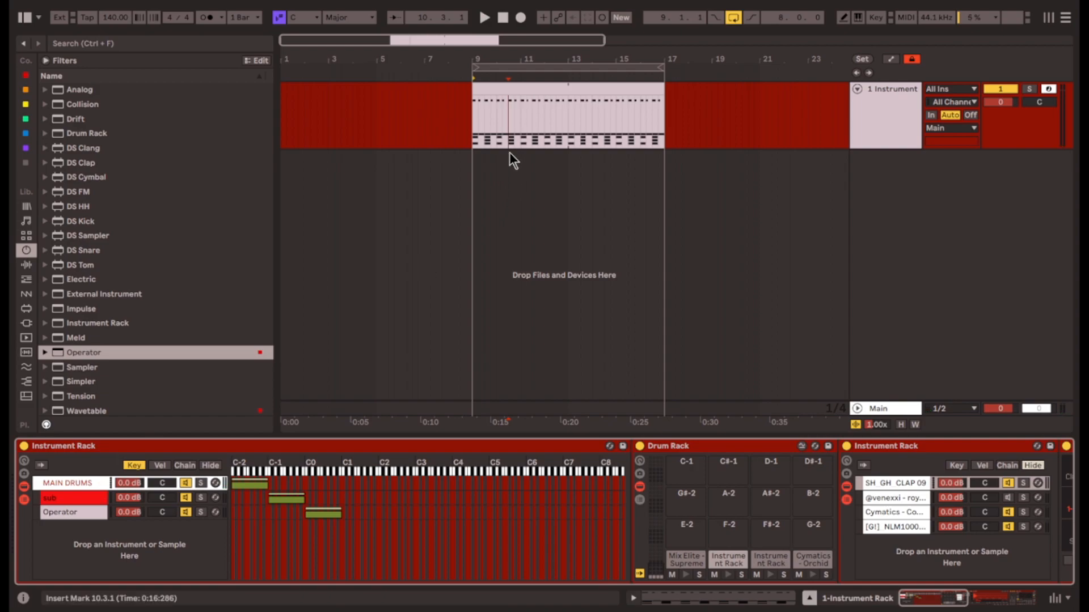
{"action": "left_click", "coordinate": [84, 515]}
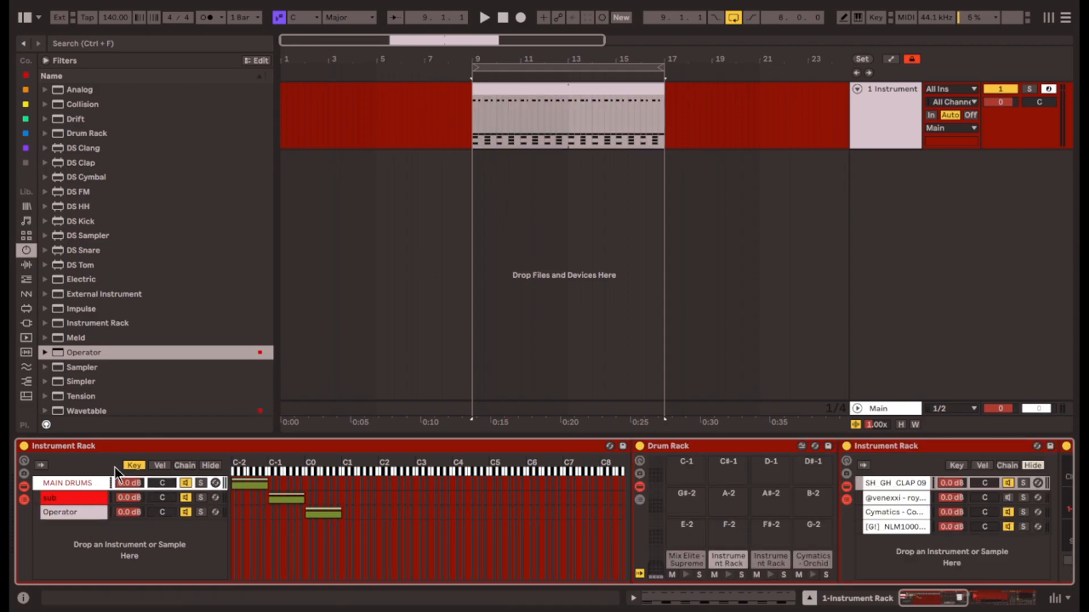
{"action": "key", "text": "Delete"}
Vary the clip's sub line by moving the first note to C#-1, the notes at 2.2 and 2.3 to D#-1, and the last two to E-1.
{"action": "left_click", "coordinate": [533, 86]}
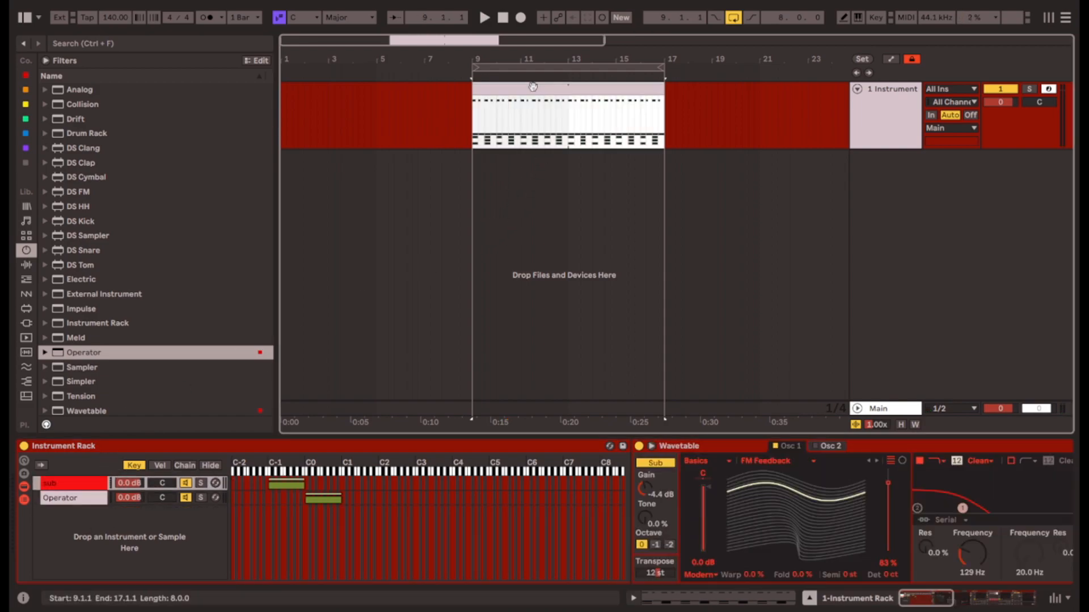
{"action": "double_click", "coordinate": [533, 86]}
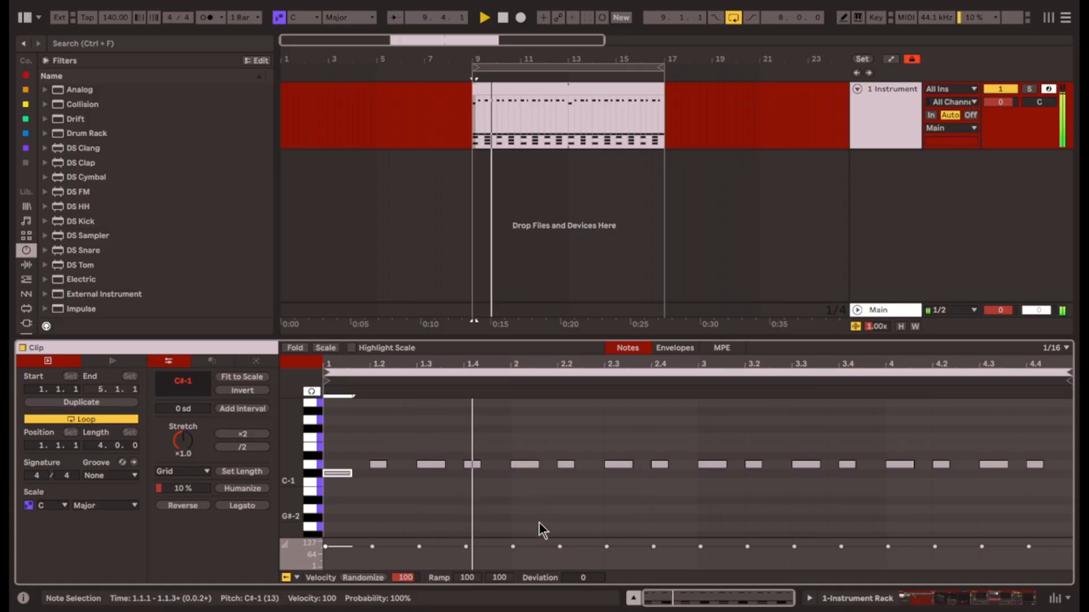
{"action": "key", "text": "space"}
{"action": "left_click_drag", "start_coordinate": [559, 491], "coordinate": [647, 442]}
{"action": "key", "text": "Up"}
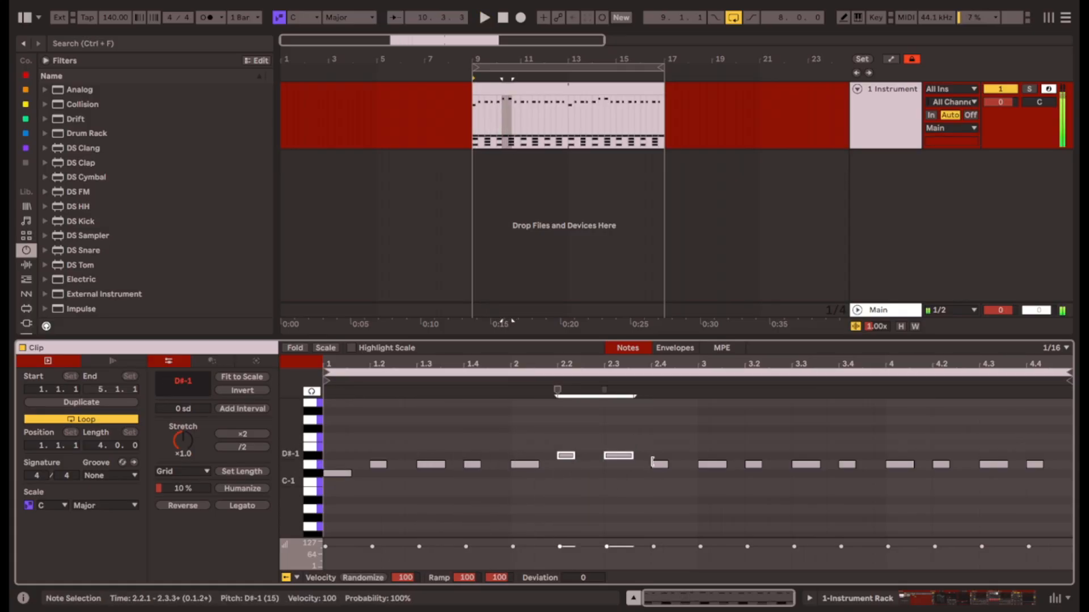
{"action": "key", "text": "space"}
{"action": "left_click", "coordinate": [692, 515]}
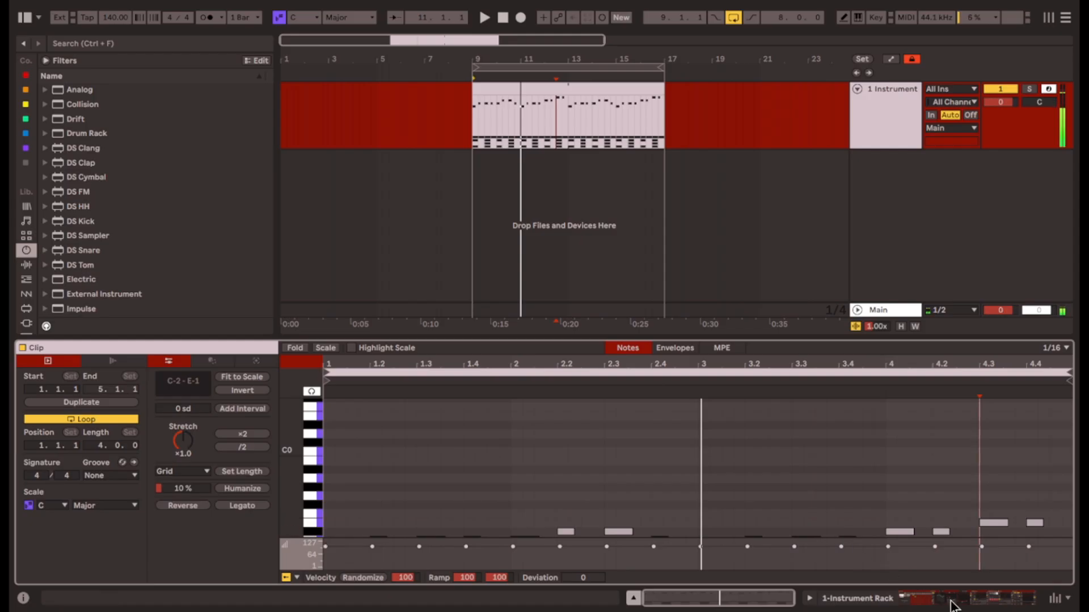
Select the Operator chain in the main Instrument Rack and play back the edited clip.
{"action": "left_click", "coordinate": [951, 603]}
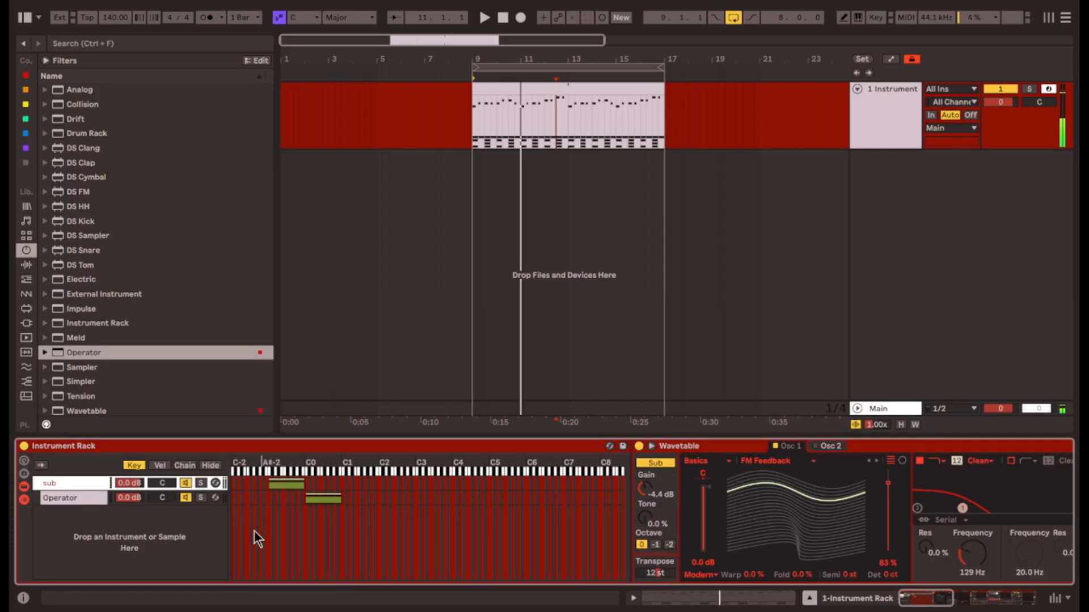
{"action": "left_click", "coordinate": [76, 499]}
{"action": "key", "text": "space"}
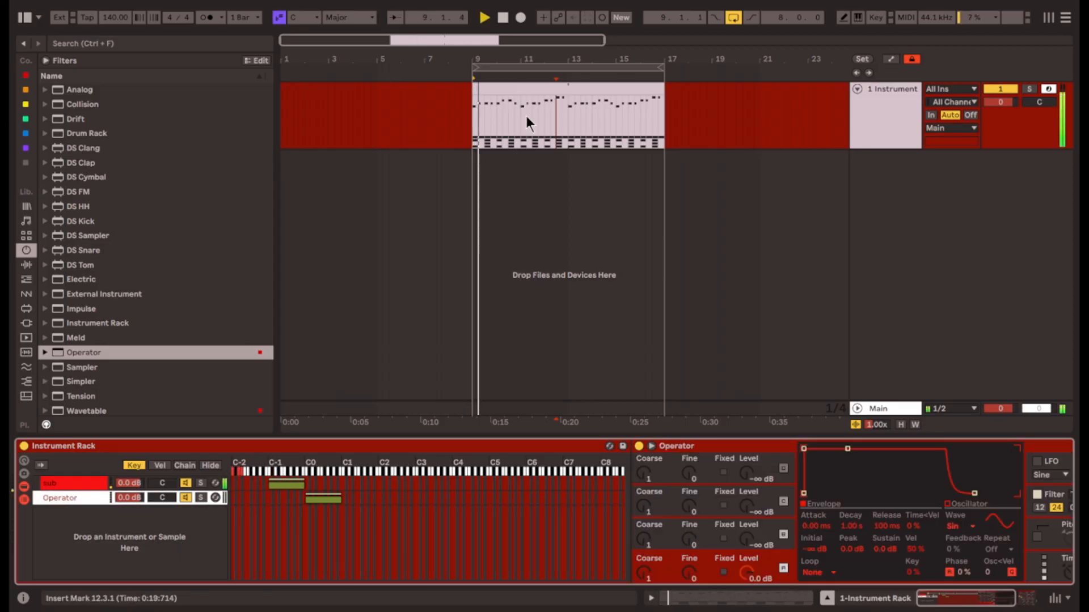
Stop playback and mute the sub chain in the main Instrument Rack.
{"action": "key", "text": "space"}
{"action": "double_click", "coordinate": [526, 126]}
{"action": "left_click", "coordinate": [997, 603]}
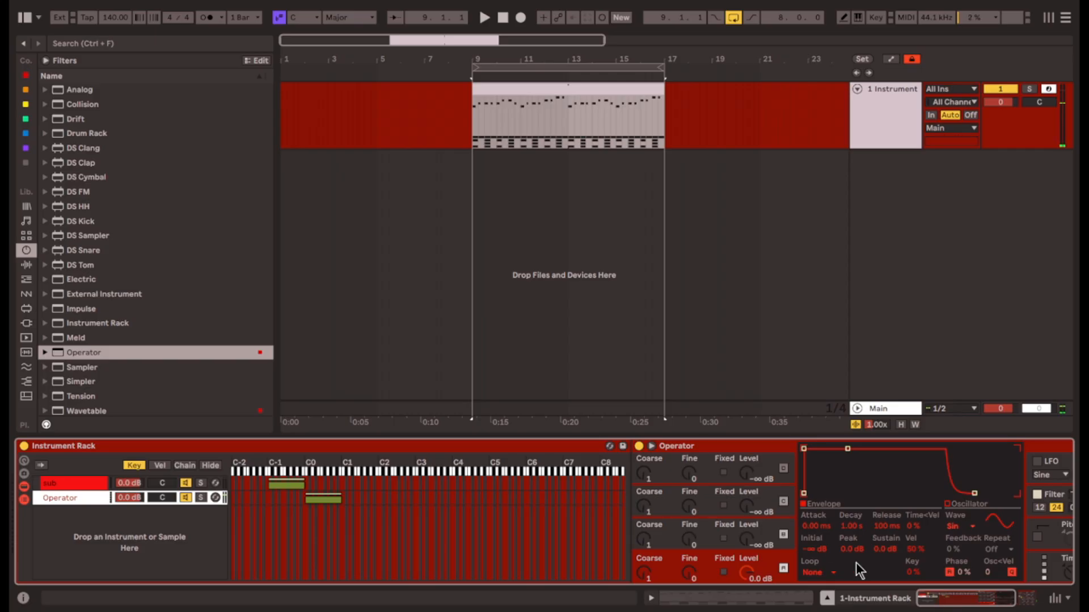
{"action": "left_click", "coordinate": [186, 483]}
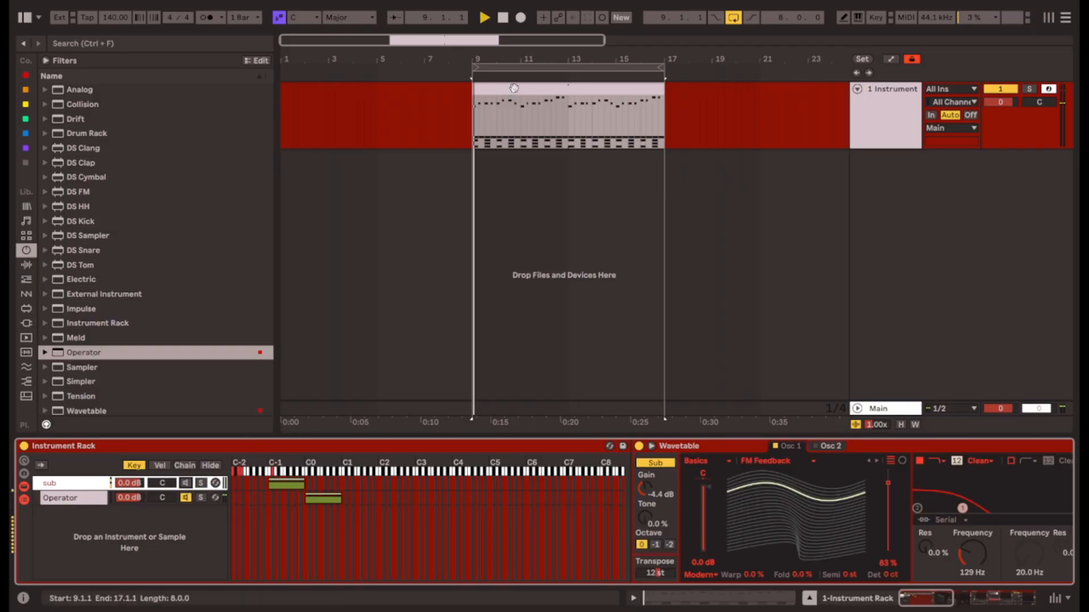
Write a one-bar Operator riff of sixteenth notes on C0, D0 and D#0 in the clip, and repeat it across all four bars.
{"action": "double_click", "coordinate": [515, 88]}
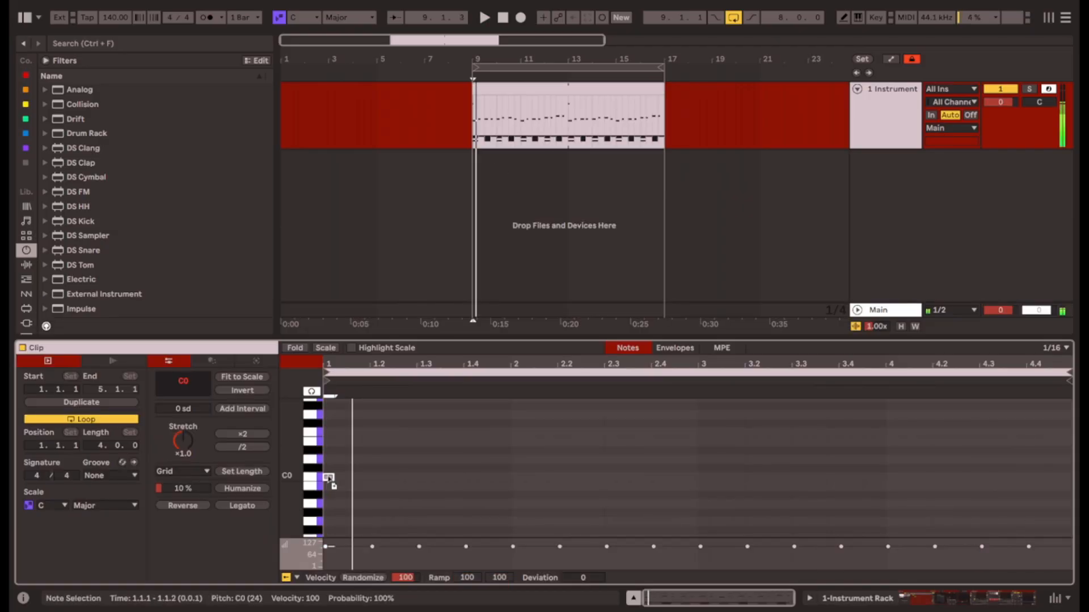
{"action": "left_click_drag", "start_coordinate": [331, 478], "coordinate": [350, 464]}
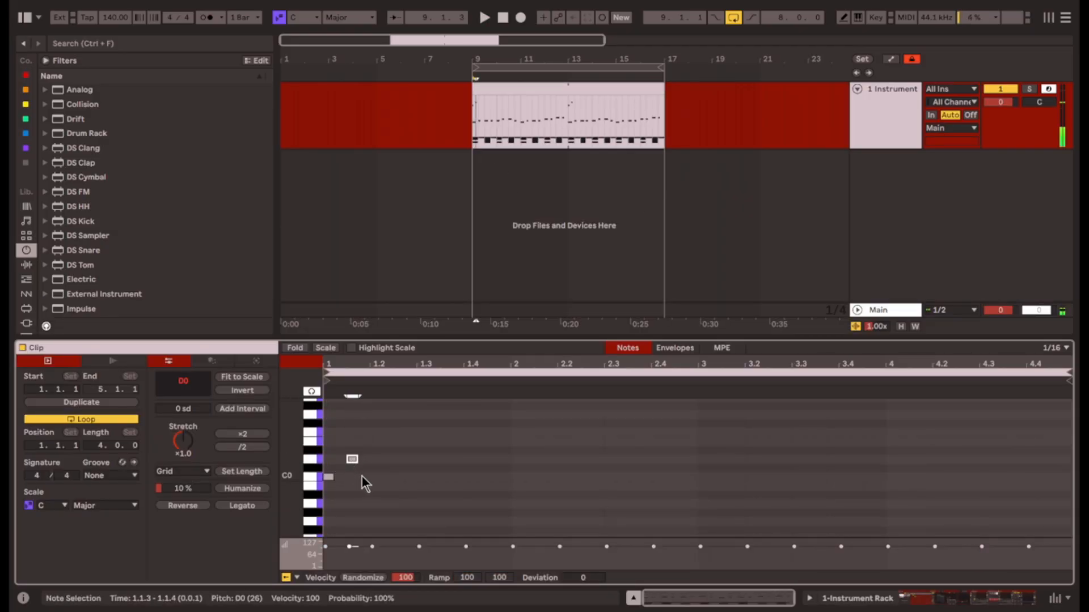
{"action": "key", "text": "space"}
{"action": "left_click_drag", "start_coordinate": [352, 463], "coordinate": [372, 465]}
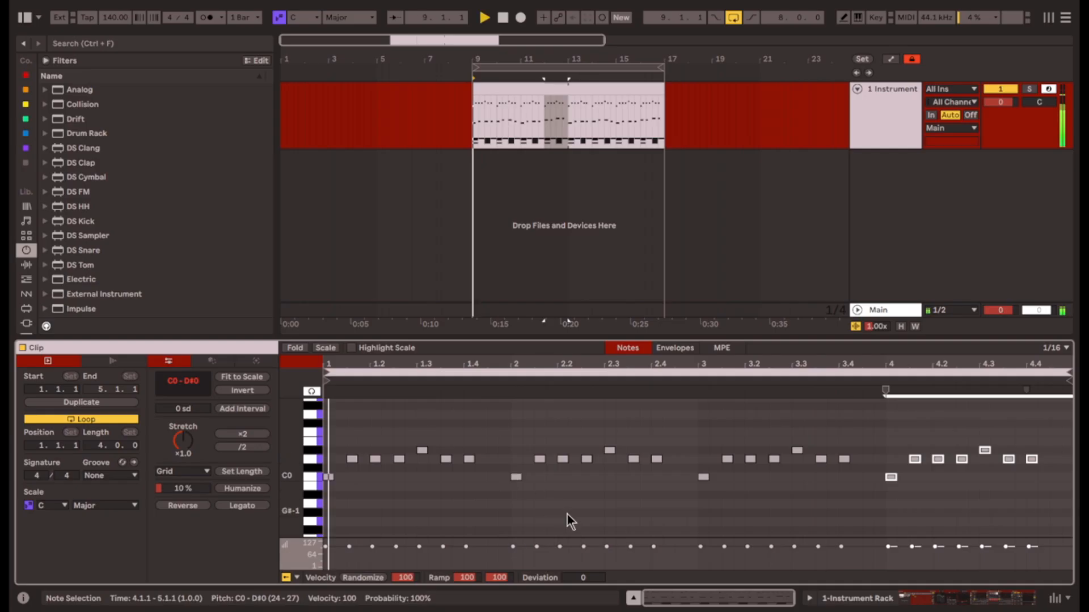
{"action": "left_click", "coordinate": [576, 525]}
{"action": "left_click", "coordinate": [604, 512]}
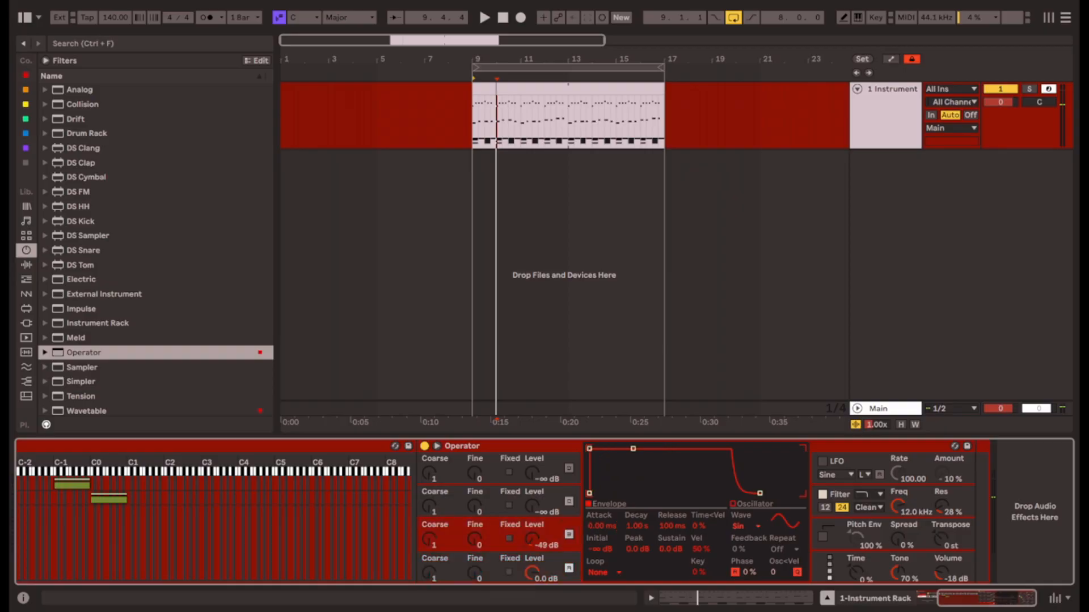
Set Operator's oscillators B, C and D to coarse 10, 14 and 33 at -12, -13 and -11 dB, with oscillator A's attack at 40 ms.
{"action": "left_click_drag", "start_coordinate": [633, 450], "coordinate": [628, 494]}
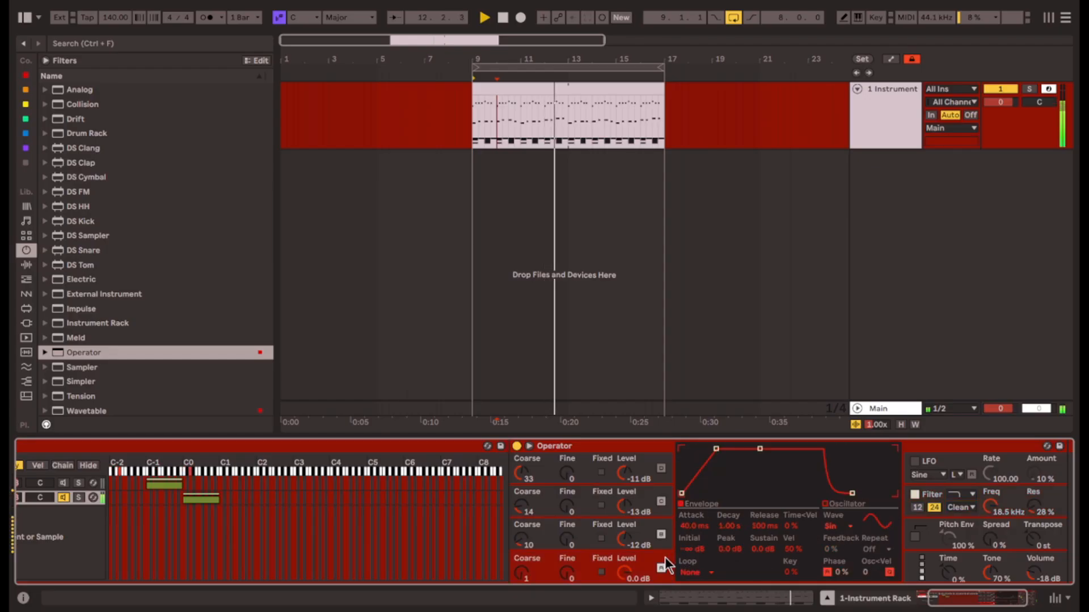
{"action": "left_click_drag", "start_coordinate": [992, 597], "coordinate": [1007, 597]}
{"action": "key", "text": "space"}
{"action": "key", "text": "space"}
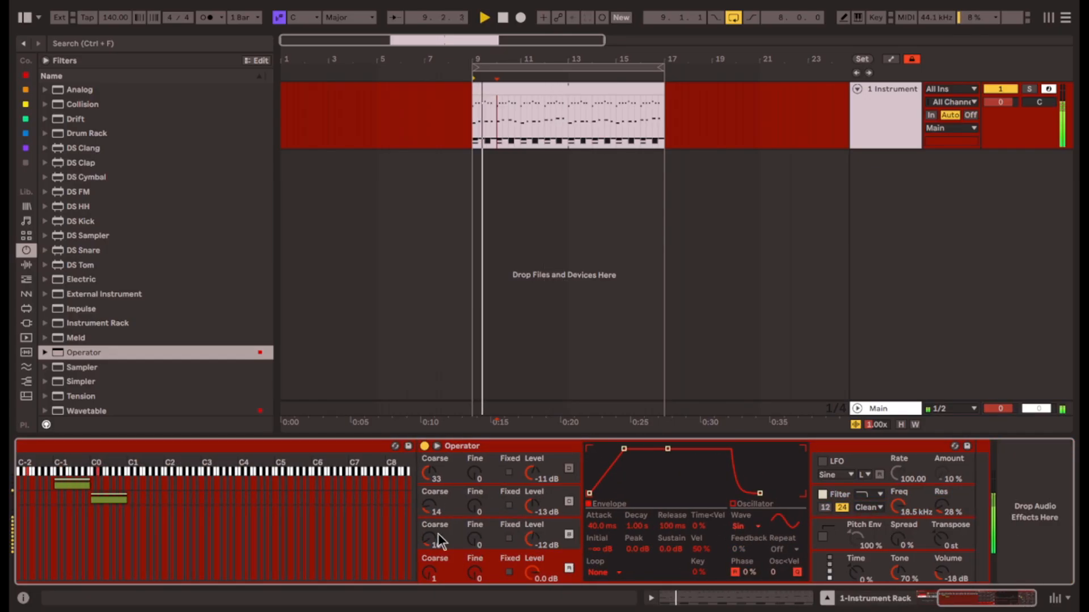
Set Operator's filter to high-pass at 673 Hz with 53% resonance while the riff plays.
{"action": "left_click", "coordinate": [27, 265]}
{"action": "scroll", "coordinate": [590, 509], "scroll_direction": "left", "scroll_amount": 2}
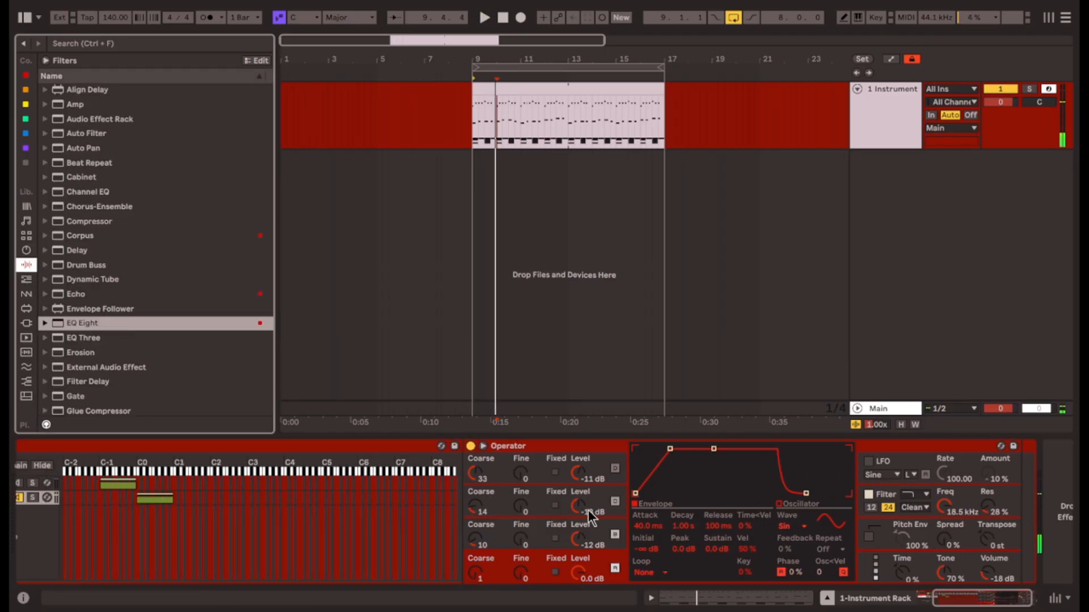
{"action": "key", "text": "space"}
{"action": "left_click", "coordinate": [889, 509]}
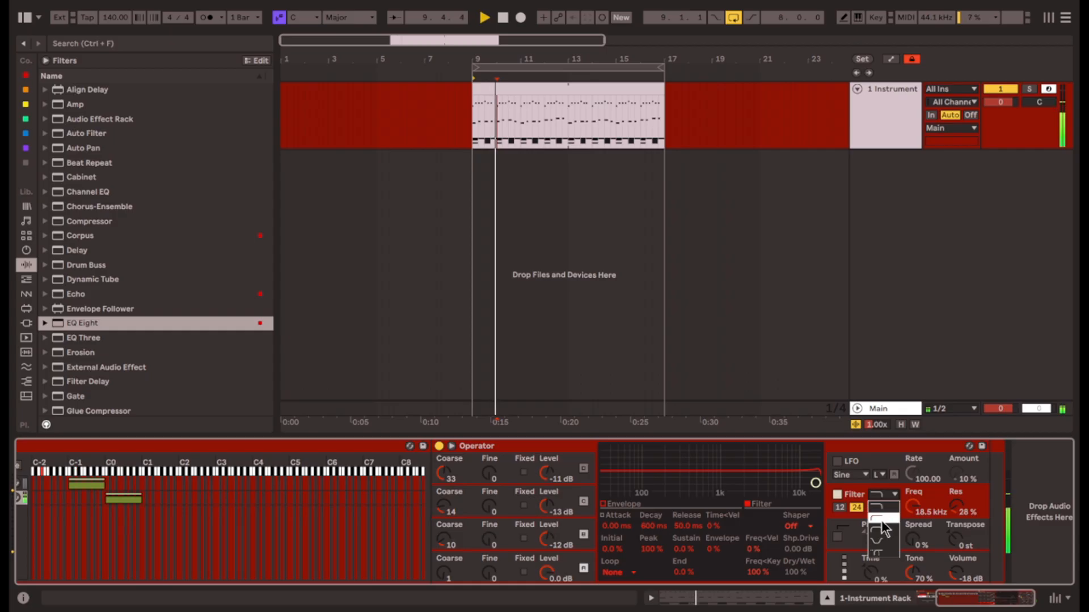
{"action": "left_click_drag", "start_coordinate": [723, 492], "coordinate": [605, 492]}
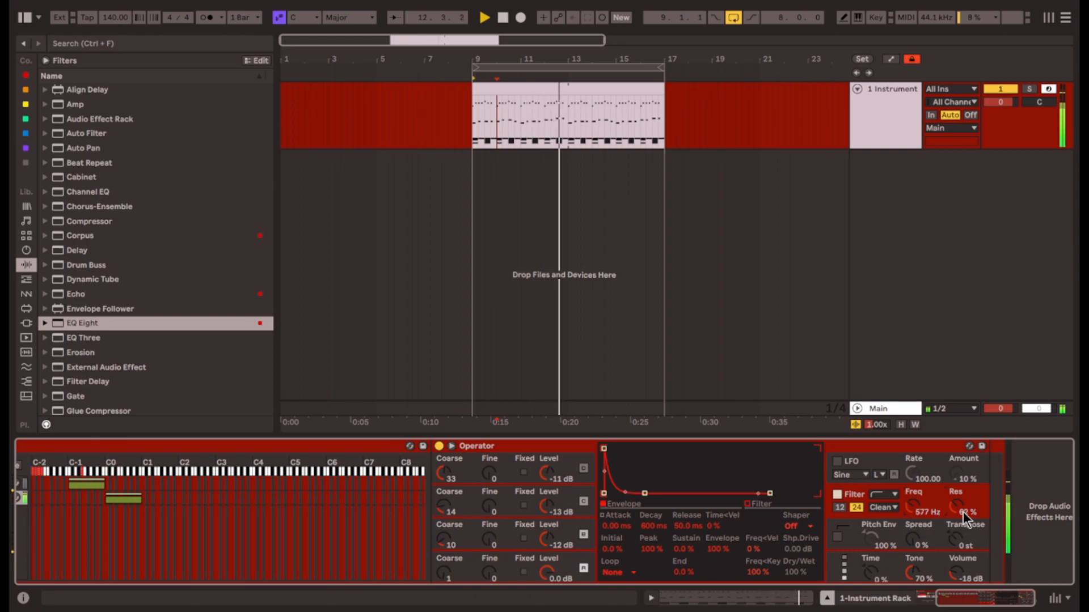
{"action": "left_click", "coordinate": [878, 525]}
Add a Vocoder after Operator with Enhance on, 40 bands, a 193 Hz lower range, 119 ms release and 43% dry/wet.
{"action": "scroll", "coordinate": [149, 370], "scroll_direction": "down", "scroll_amount": 8}
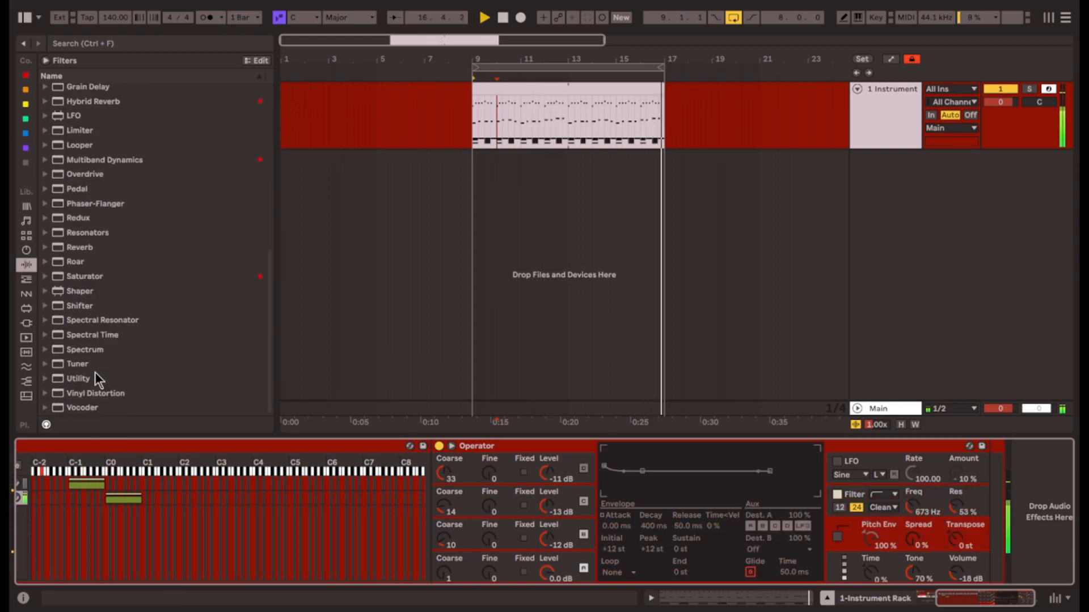
{"action": "double_click", "coordinate": [82, 407]}
{"action": "key", "text": "space"}
{"action": "left_click", "coordinate": [678, 473]}
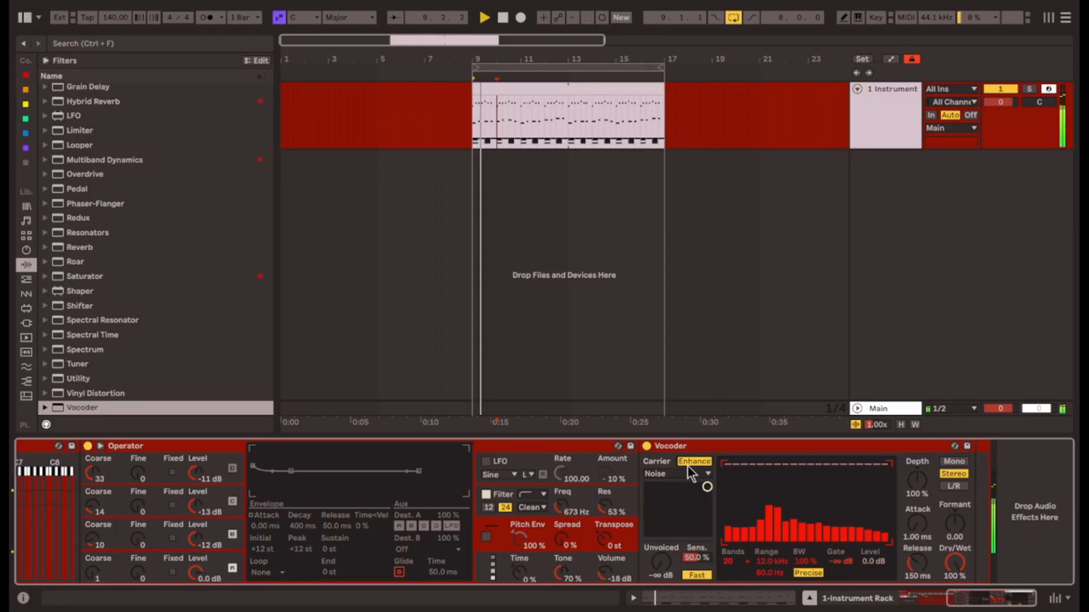
{"action": "left_click_drag", "start_coordinate": [917, 562], "coordinate": [917, 584]}
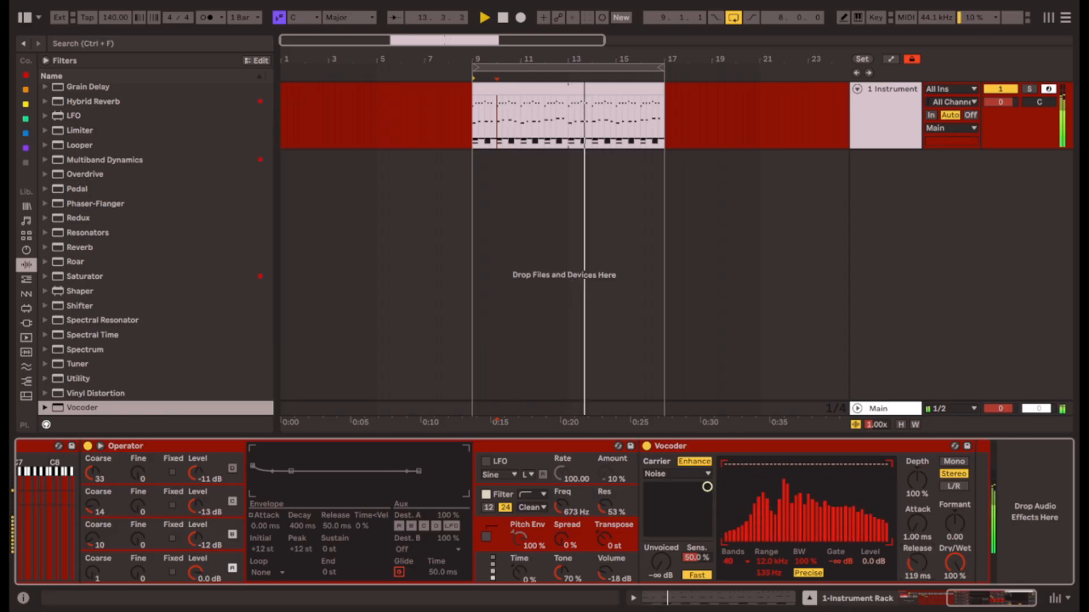
{"action": "left_click_drag", "start_coordinate": [954, 562], "coordinate": [954, 581]}
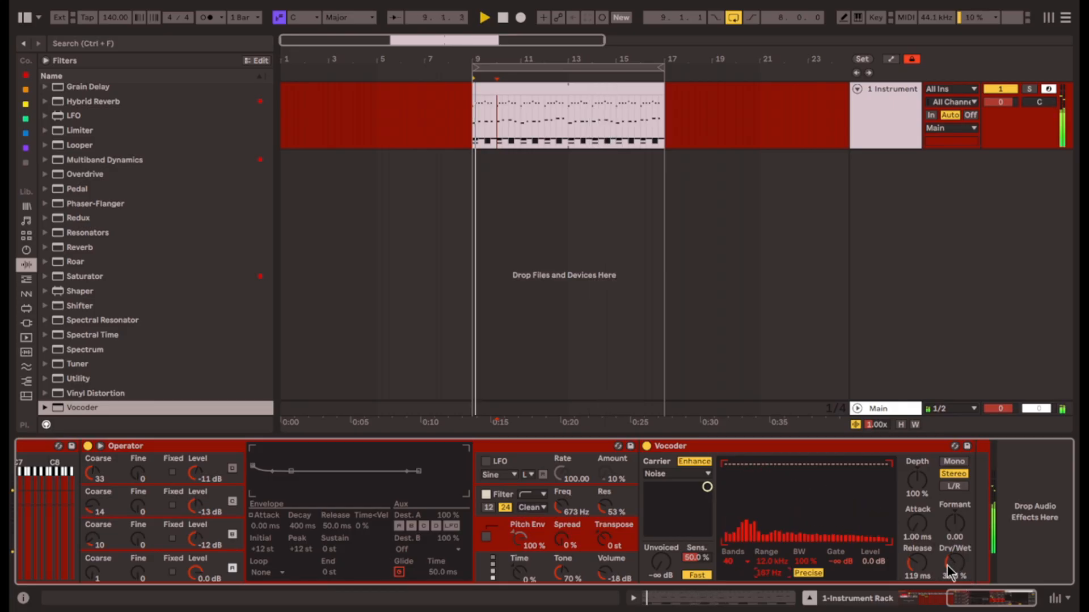
{"action": "left_click_drag", "start_coordinate": [947, 566], "coordinate": [953, 513]}
{"action": "left_click_drag", "start_coordinate": [954, 563], "coordinate": [954, 596]}
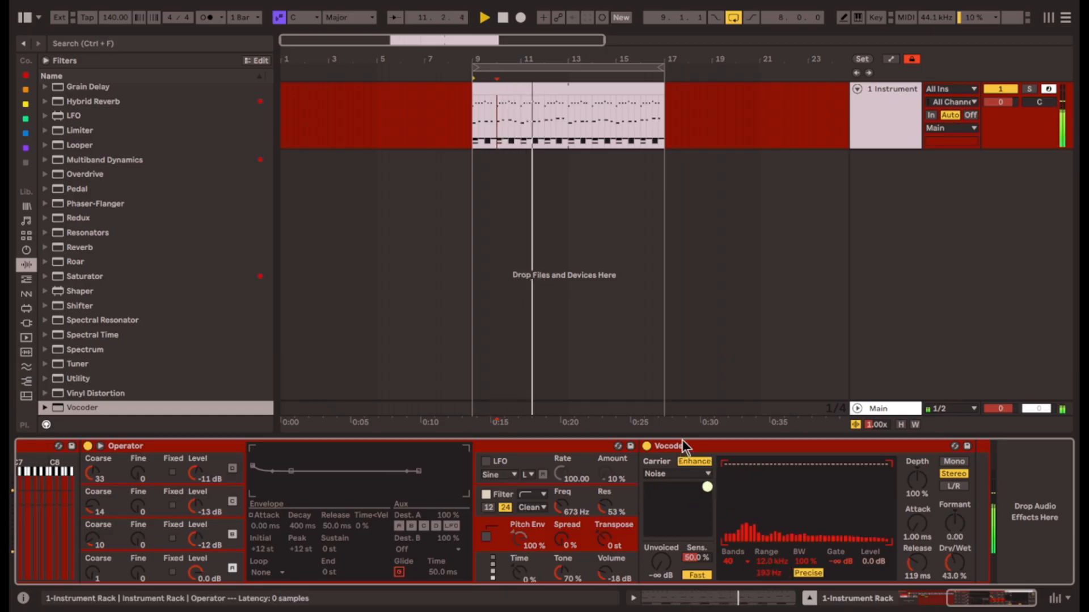
Duplicate the Vocoder, give the copy formant 12.0 and 16.5% dry/wet, and set Operator's volume to -15 dB.
{"action": "key", "text": "ctrl+d"}
{"action": "left_click_drag", "start_coordinate": [971, 575], "coordinate": [965, 610]}
{"action": "left_click_drag", "start_coordinate": [537, 564], "coordinate": [537, 551]}
{"action": "double_click", "coordinate": [538, 566]}
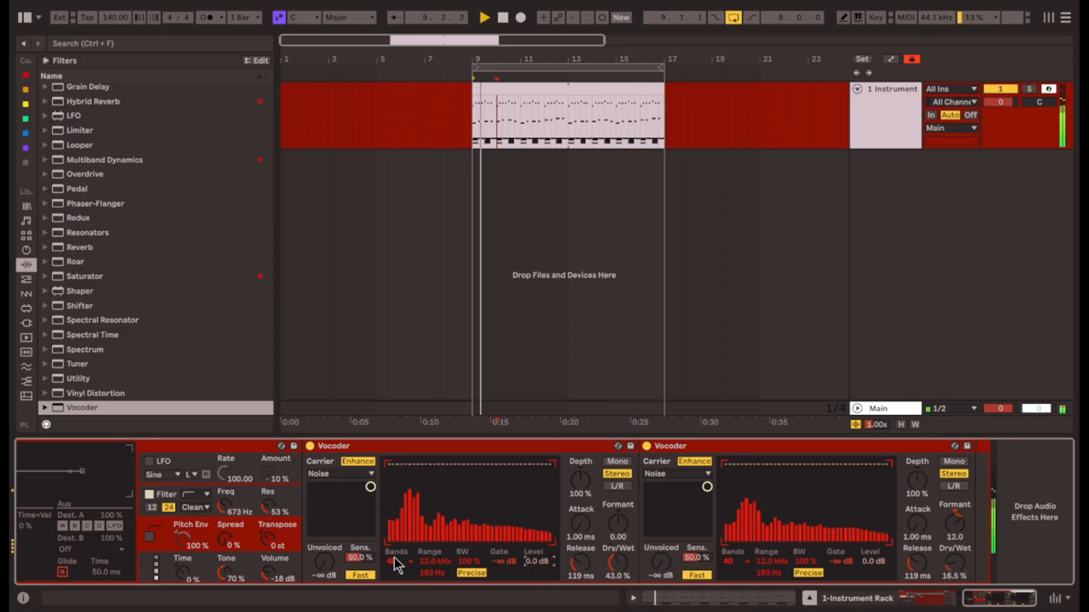
{"action": "scroll", "coordinate": [400, 563], "scroll_direction": "left", "scroll_amount": 2}
{"action": "left_click_drag", "start_coordinate": [341, 577], "coordinate": [341, 571]}
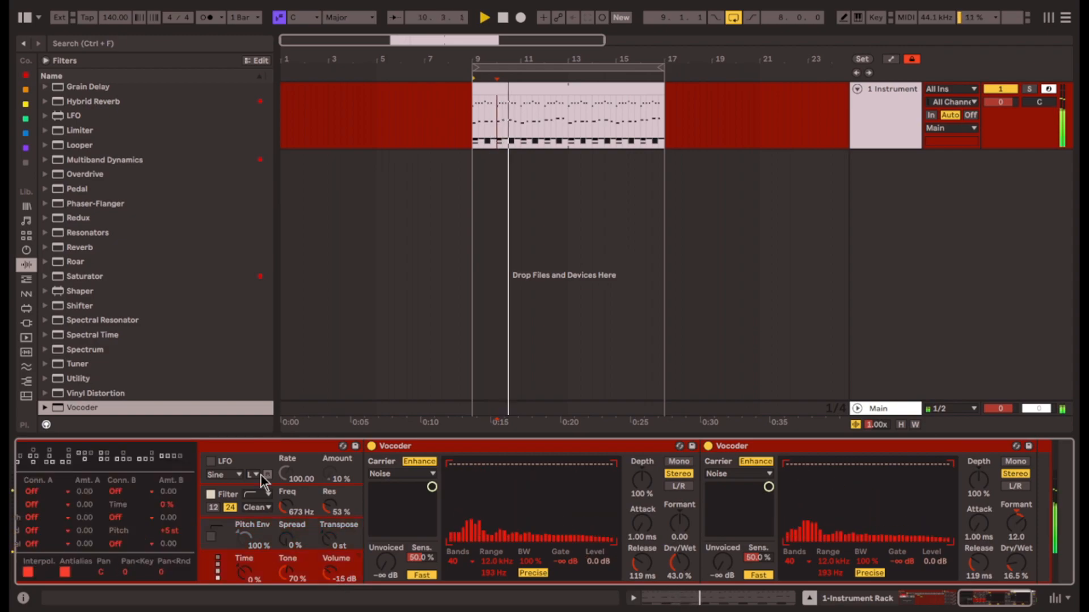
Add an Overdrive to the Operator chain, raising its drive and lowering its dry/wet.
{"action": "scroll", "coordinate": [57, 321], "scroll_direction": "up", "scroll_amount": 5}
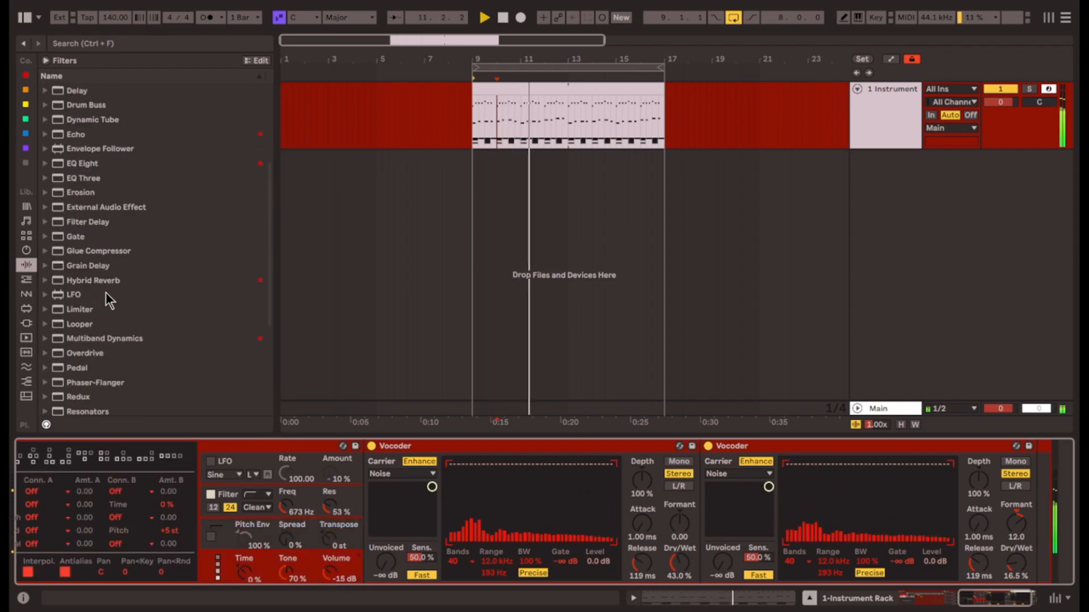
{"action": "left_click", "coordinate": [66, 338]}
{"action": "left_click", "coordinate": [46, 339]}
{"action": "scroll", "coordinate": [113, 340], "scroll_direction": "down", "scroll_amount": 8}
{"action": "left_click_drag", "start_coordinate": [80, 176], "coordinate": [470, 508]}
{"action": "left_click_drag", "start_coordinate": [798, 484], "coordinate": [798, 454]}
{"action": "left_click_drag", "start_coordinate": [798, 567], "coordinate": [798, 592]}
Add a Saturator at the end of the Operator chain, after the second Vocoder.
{"action": "scroll", "coordinate": [867, 549], "scroll_direction": "right", "scroll_amount": 5}
{"action": "scroll", "coordinate": [857, 553], "scroll_direction": "right", "scroll_amount": 5}
{"action": "scroll", "coordinate": [144, 332], "scroll_direction": "down", "scroll_amount": 3}
{"action": "left_click_drag", "start_coordinate": [80, 276], "coordinate": [886, 545]}
{"action": "scroll", "coordinate": [886, 546], "scroll_direction": "right", "scroll_amount": 3}
Insert an EQ Eight between the second Vocoder and the Saturator.
{"action": "scroll", "coordinate": [159, 261], "scroll_direction": "up", "scroll_amount": 1}
{"action": "scroll", "coordinate": [135, 237], "scroll_direction": "up", "scroll_amount": 10}
{"action": "left_click_drag", "start_coordinate": [113, 253], "coordinate": [654, 490]}
{"action": "scroll", "coordinate": [962, 494], "scroll_direction": "right", "scroll_amount": 2}
Set the Saturator's drive to 12.6 dB and its output to -5.43 dB.
{"action": "mouse_move", "coordinate": [873, 481]}
{"action": "left_mouse_down"}
{"action": "mouse_move", "coordinate": [873, 446]}
{"action": "mouse_move", "coordinate": [874, 468]}
{"action": "left_mouse_up"}
{"action": "scroll", "coordinate": [987, 542], "scroll_direction": "right", "scroll_amount": 2}
{"action": "left_click_drag", "start_coordinate": [1004, 521], "coordinate": [1003, 543]}
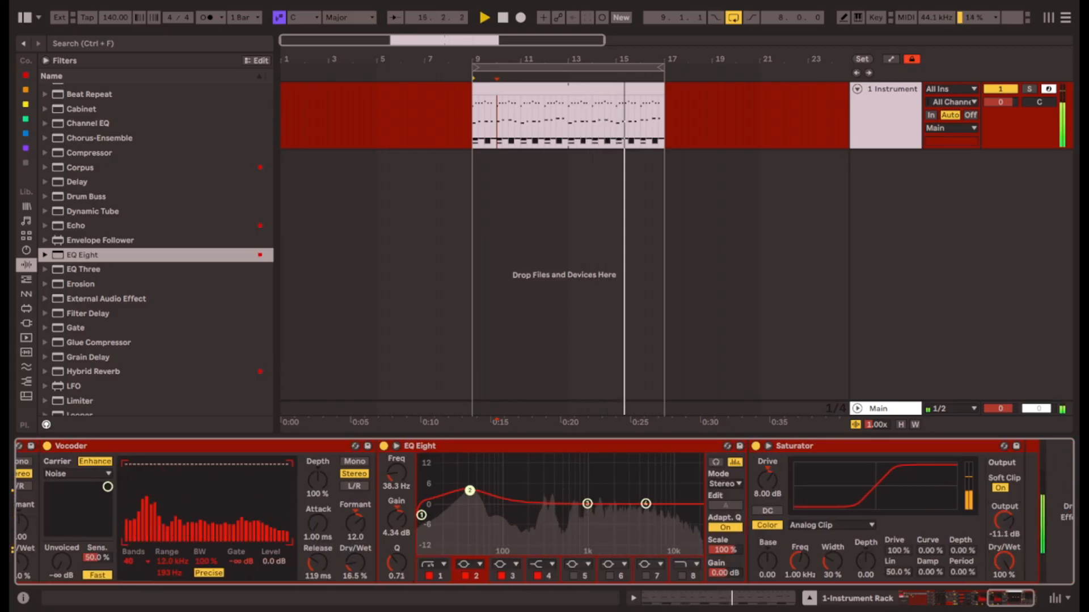
{"action": "mouse_move", "coordinate": [767, 481]}
{"action": "left_mouse_down"}
{"action": "mouse_move", "coordinate": [768, 452]}
{"action": "mouse_move", "coordinate": [767, 473]}
{"action": "left_mouse_up"}
{"action": "left_click_drag", "start_coordinate": [1003, 520], "coordinate": [1004, 510]}
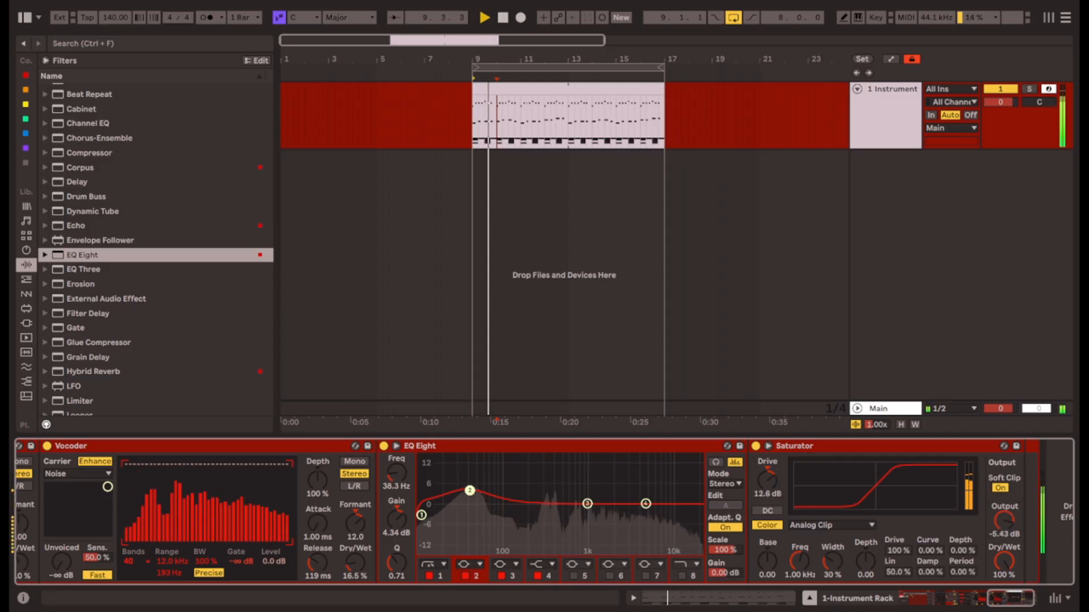
Boost EQ Eight band 2 by 8.06 dB at 48.4 Hz, raise the band 1 low cut, and set the Saturator's drive to 8 dB.
{"action": "left_click_drag", "start_coordinate": [471, 491], "coordinate": [474, 458]}
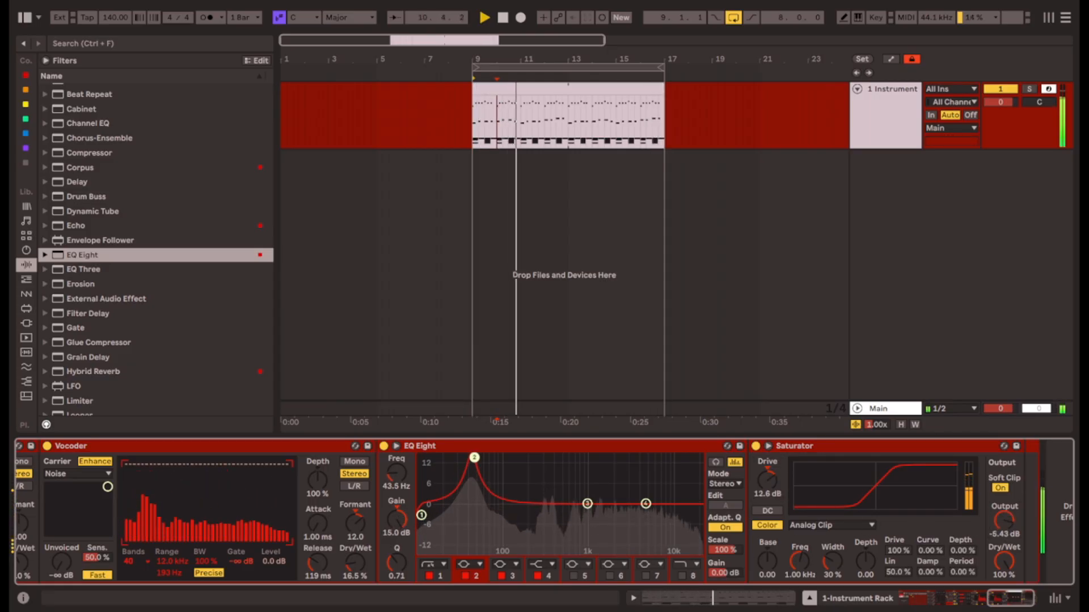
{"action": "left_click_drag", "start_coordinate": [421, 515], "coordinate": [452, 521]}
{"action": "left_click_drag", "start_coordinate": [476, 458], "coordinate": [478, 479]}
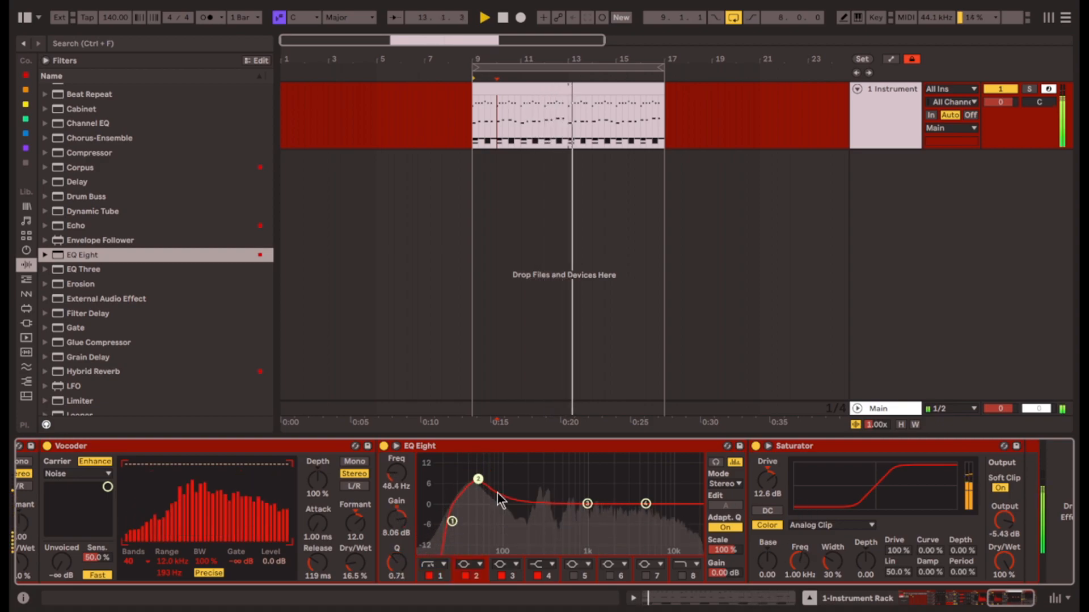
{"action": "left_click_drag", "start_coordinate": [768, 480], "coordinate": [767, 485]}
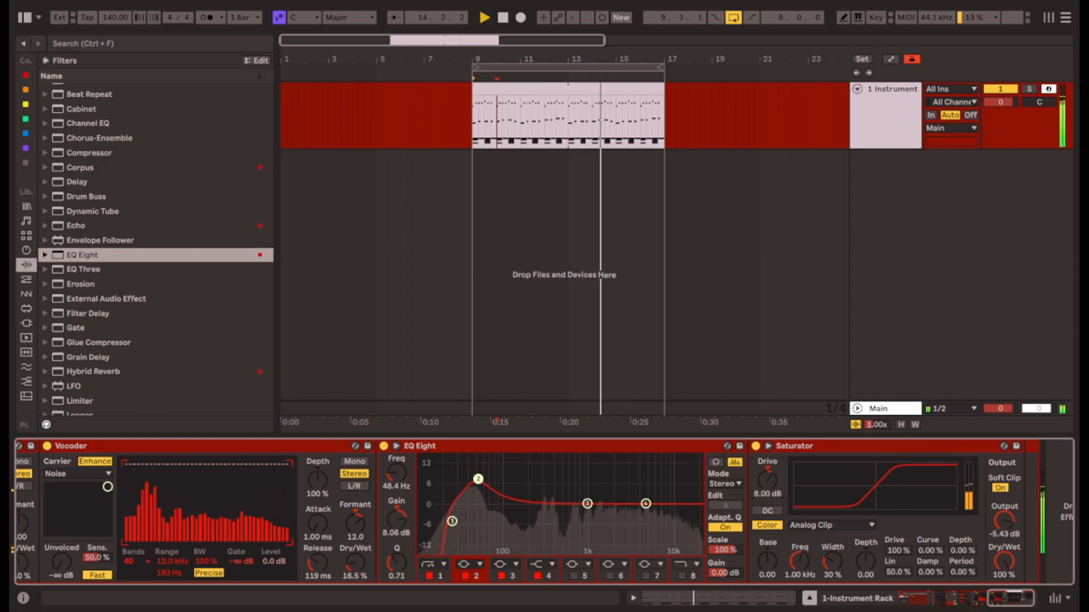
Replace the EQ Eight before the Saturator with a new one that cuts the lows at 150 Hz.
{"action": "left_click", "coordinate": [448, 453]}
{"action": "key", "text": "Delete"}
{"action": "left_click_drag", "start_coordinate": [69, 259], "coordinate": [396, 468]}
{"action": "scroll", "coordinate": [408, 496], "scroll_direction": "right", "scroll_amount": 2}
Return to Operator and set oscillator D's level to -3.5 dB.
{"action": "left_click_drag", "start_coordinate": [1002, 599], "coordinate": [909, 598]}
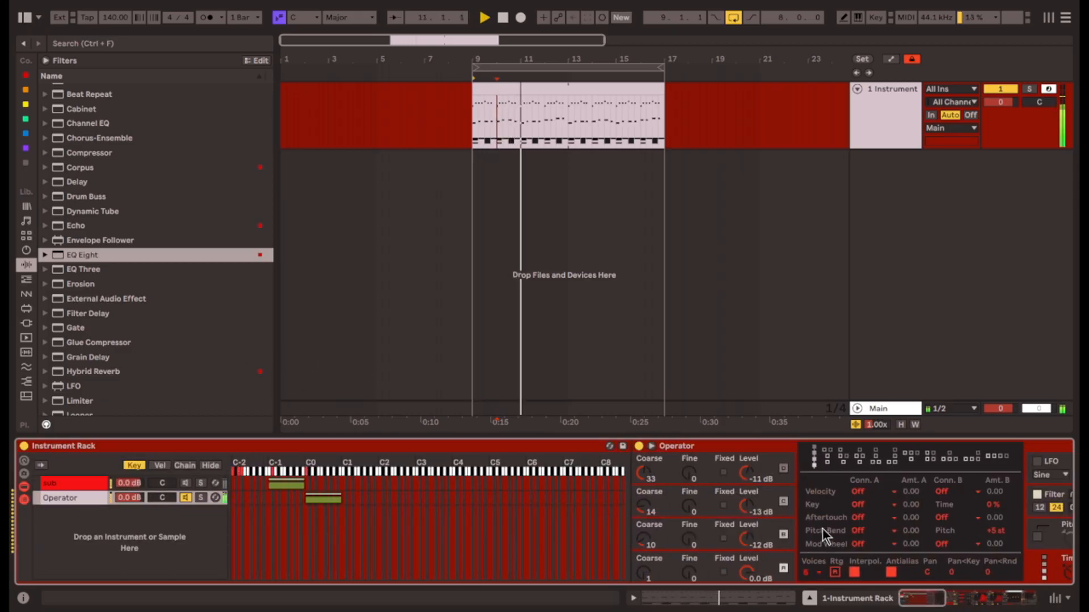
{"action": "scroll", "coordinate": [825, 528], "scroll_direction": "right", "scroll_amount": 3}
{"action": "left_click", "coordinate": [567, 532]}
{"action": "left_click_drag", "start_coordinate": [558, 472], "coordinate": [558, 495]}
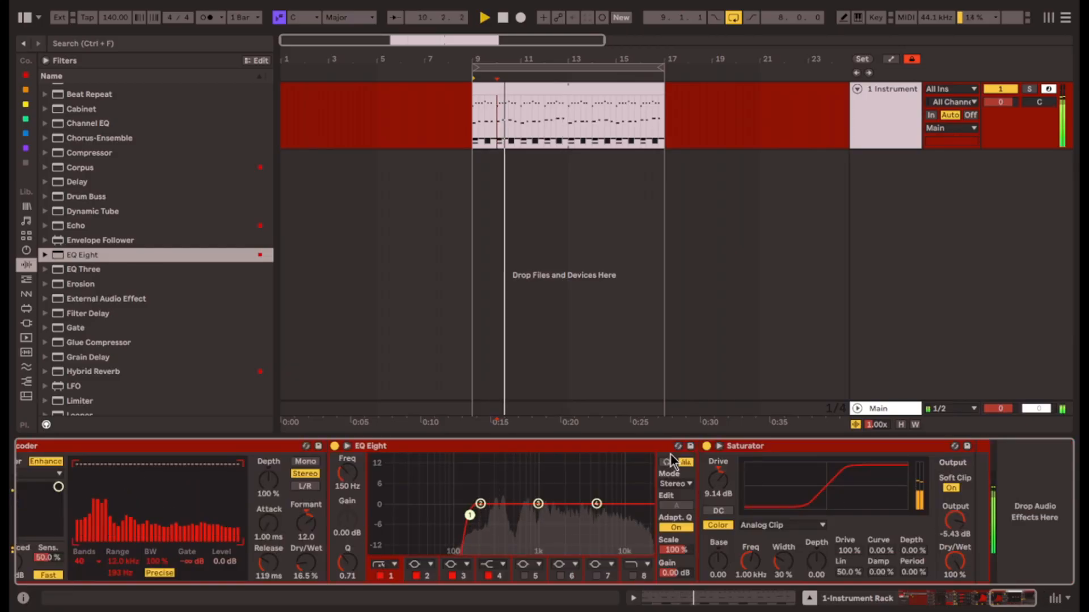
Add a Corpus after the Saturator and show its MIDI settings with MIDI From set to No Input.
{"action": "scroll", "coordinate": [143, 235], "scroll_direction": "up", "scroll_amount": 3}
{"action": "left_click", "coordinate": [154, 119]}
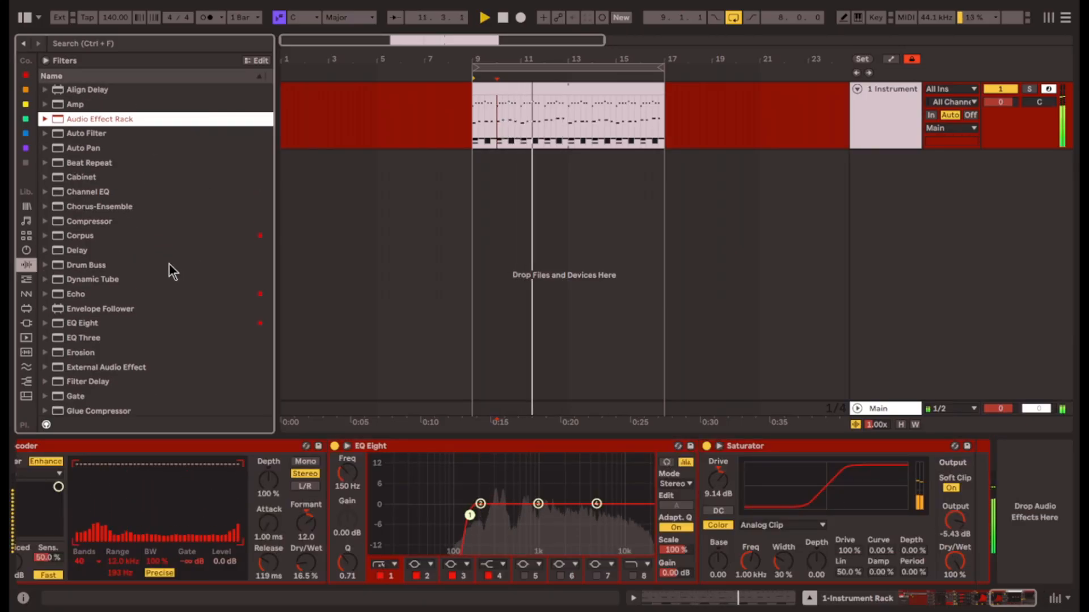
{"action": "left_click", "coordinate": [149, 236]}
{"action": "left_click_drag", "start_coordinate": [76, 236], "coordinate": [824, 492]}
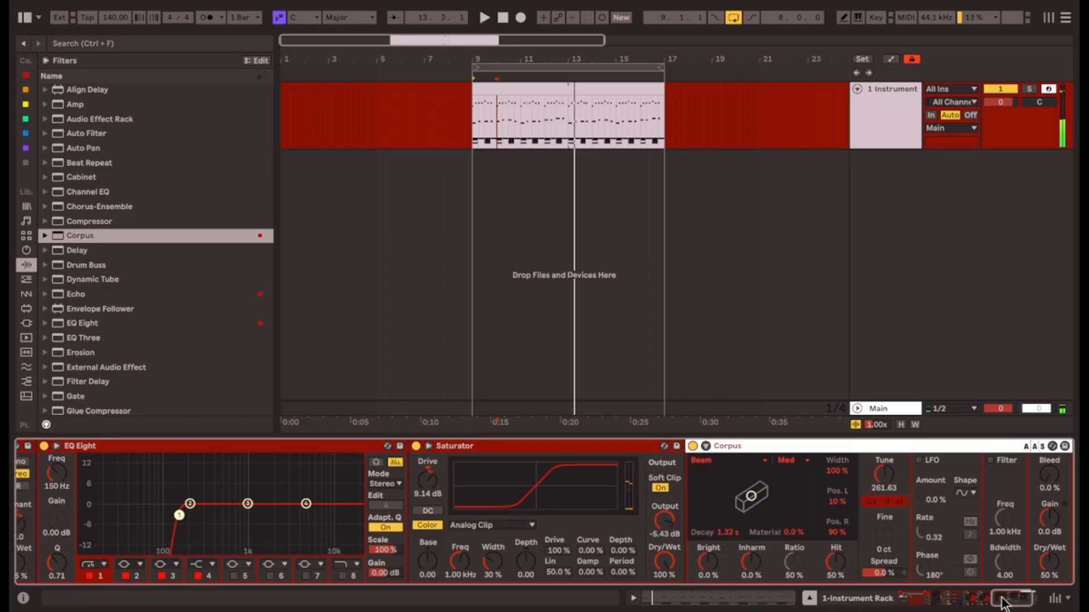
{"action": "left_click", "coordinate": [1002, 600]}
{"action": "left_click", "coordinate": [608, 447]}
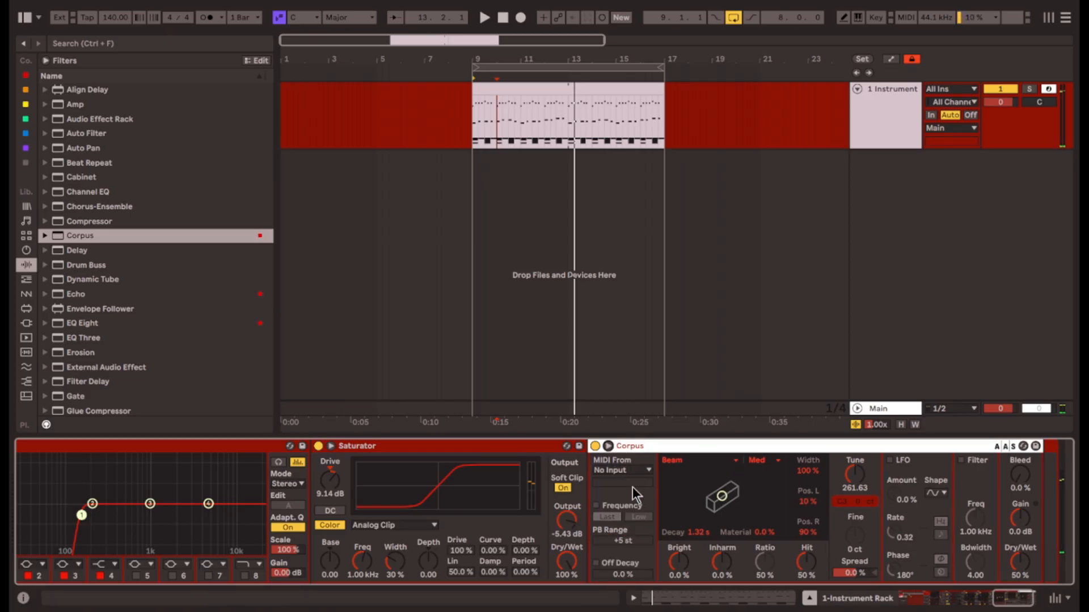
{"action": "left_click", "coordinate": [611, 471]}
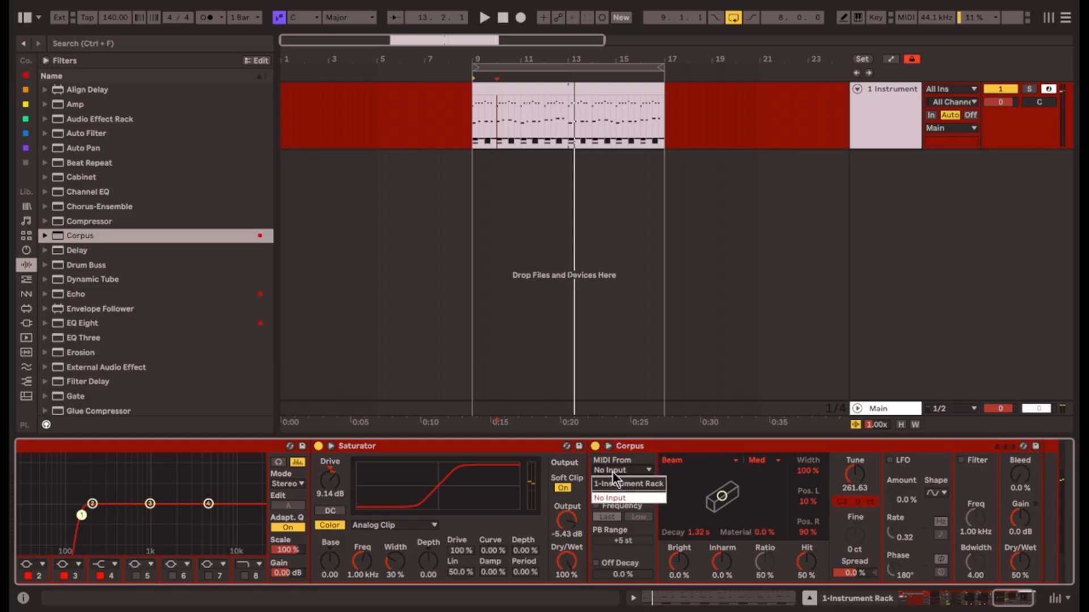
{"action": "left_click", "coordinate": [614, 502]}
Check the riff's D0 notes in the MIDI clip and tune the Corpus to 36.71 Hz.
{"action": "scroll", "coordinate": [791, 559], "scroll_direction": "left", "scroll_amount": 5}
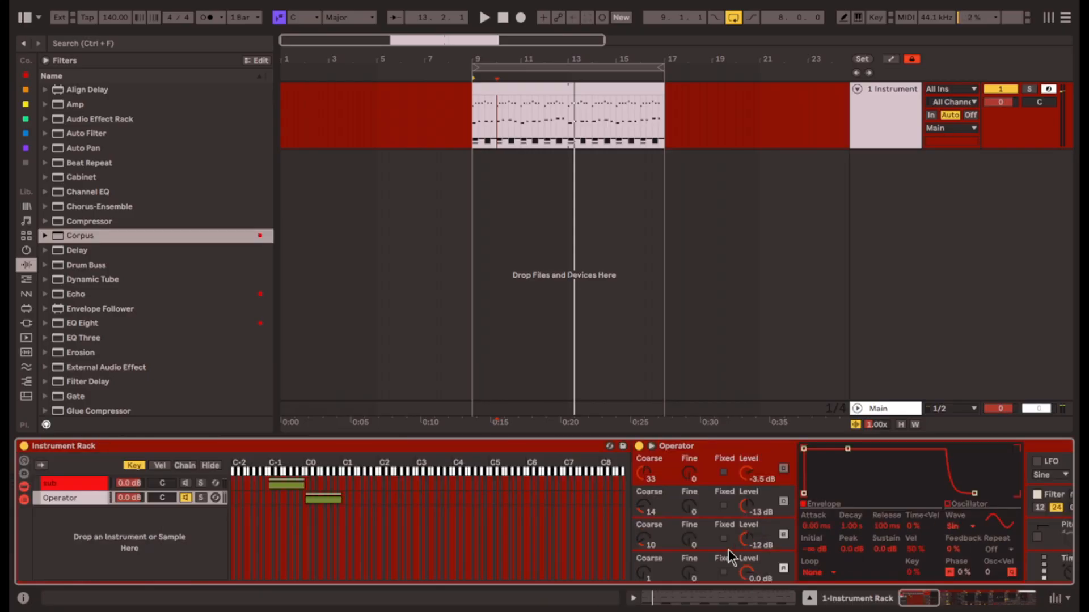
{"action": "left_click", "coordinate": [110, 451]}
{"action": "left_click_drag", "start_coordinate": [928, 601], "coordinate": [1042, 599]}
{"action": "double_click", "coordinate": [543, 91]}
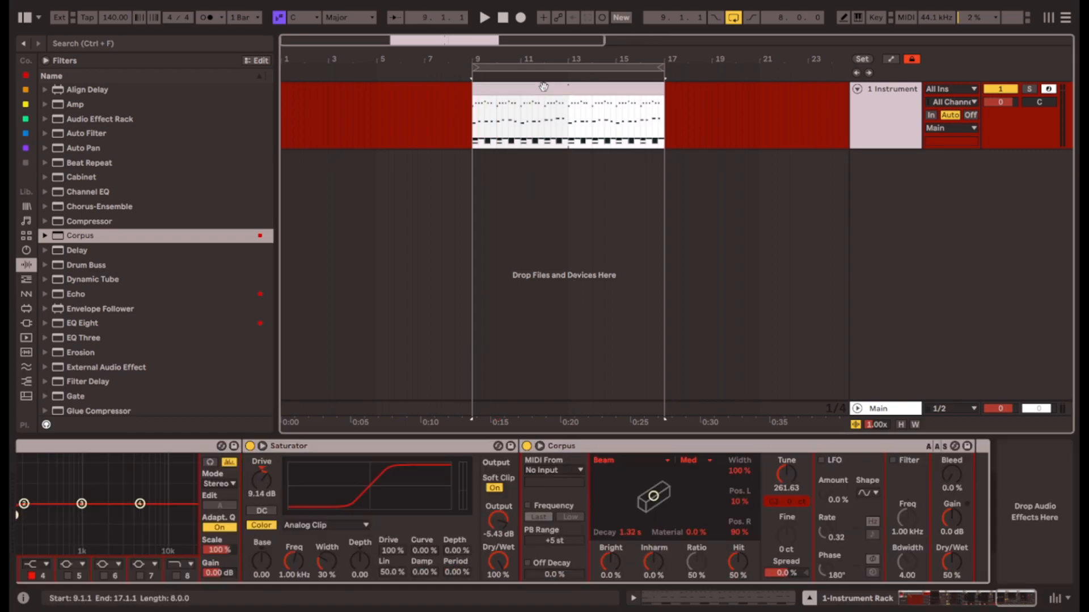
{"action": "left_click", "coordinate": [319, 437]}
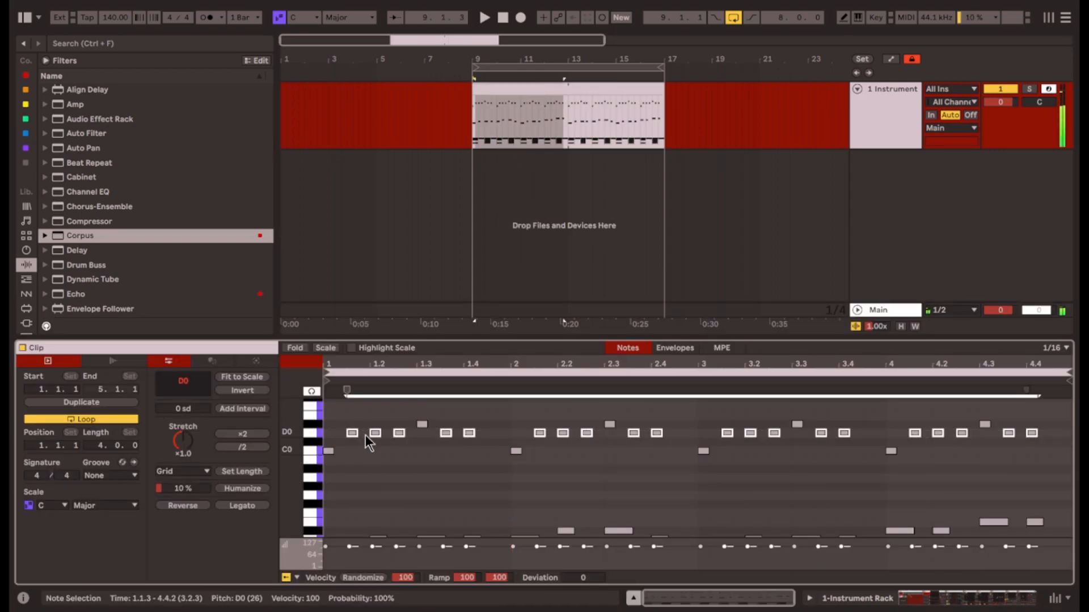
{"action": "left_click", "coordinate": [930, 599]}
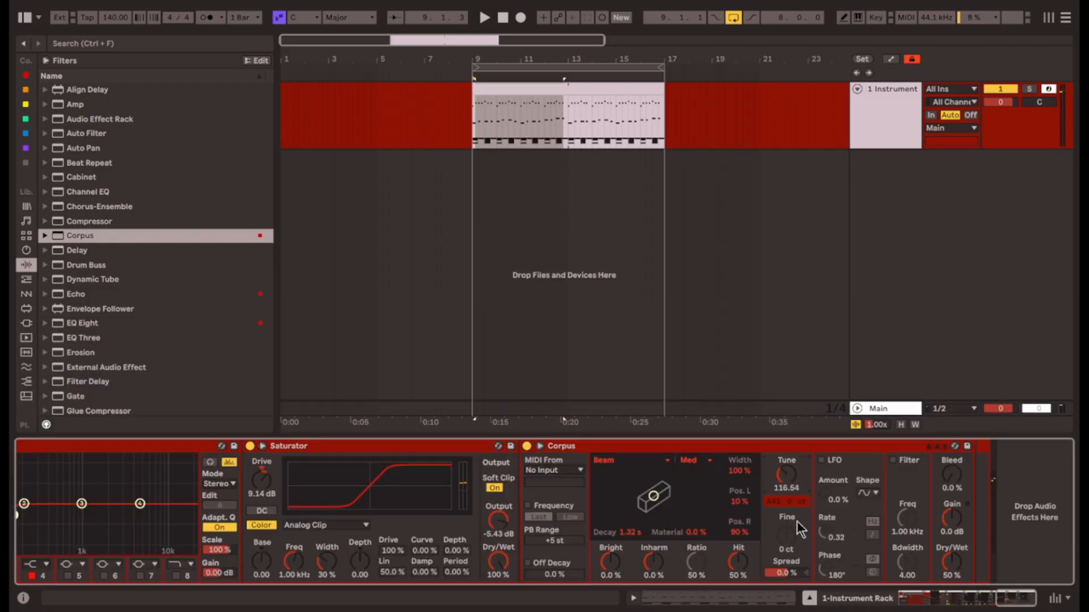
{"action": "left_click_drag", "start_coordinate": [786, 475], "coordinate": [798, 521]}
Set the Corpus to Pipe with 11% opening, 130 ms decay, 62% bleed, filter on at bandwidth 3.20, and 100% dry/wet during playback.
{"action": "key", "text": "space"}
{"action": "left_click", "coordinate": [639, 460]}
{"action": "left_click", "coordinate": [615, 524]}
{"action": "left_click_drag", "start_coordinate": [648, 559], "coordinate": [648, 601]}
{"action": "left_click_drag", "start_coordinate": [654, 496], "coordinate": [609, 517]}
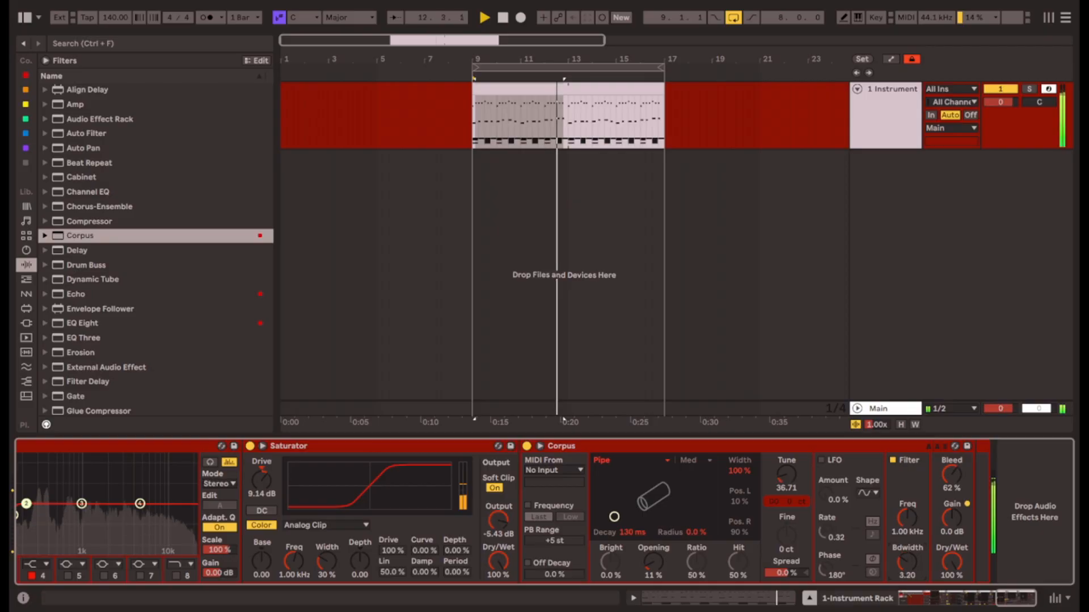
Set the Corpus filter to 949 Hz with 2.52 bandwidth and 24% dry/wet, and add an EQ Eight after it with a low cut at 138 Hz.
{"action": "left_click_drag", "start_coordinate": [906, 563], "coordinate": [907, 577]}
{"action": "left_click_drag", "start_coordinate": [907, 518], "coordinate": [907, 542]}
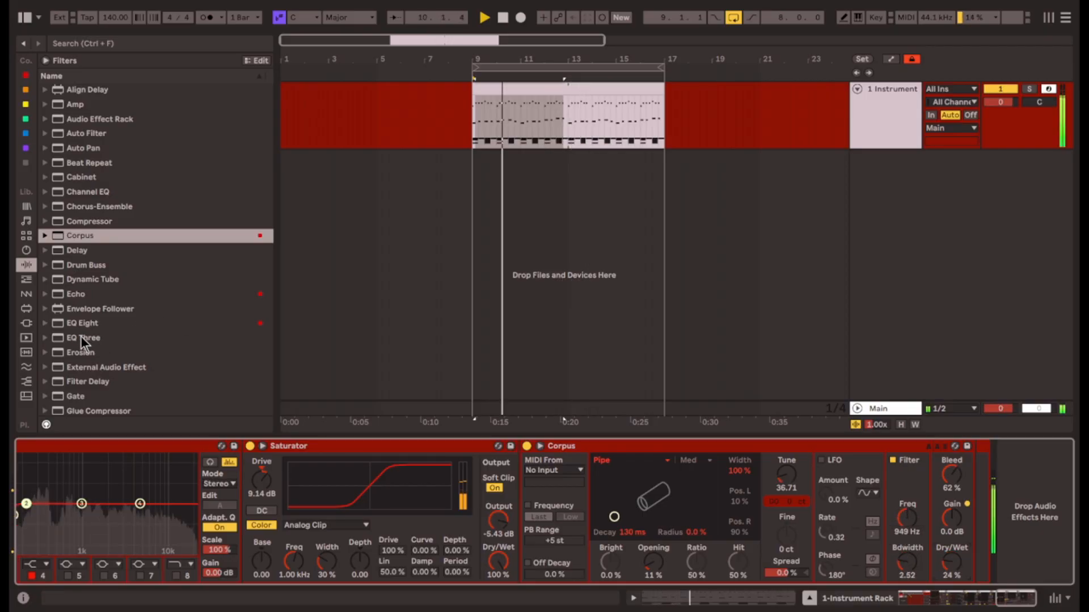
{"action": "left_click_drag", "start_coordinate": [82, 323], "coordinate": [838, 552]}
{"action": "left_click_drag", "start_coordinate": [873, 504], "coordinate": [875, 490]}
{"action": "left_click_drag", "start_coordinate": [648, 515], "coordinate": [743, 522]}
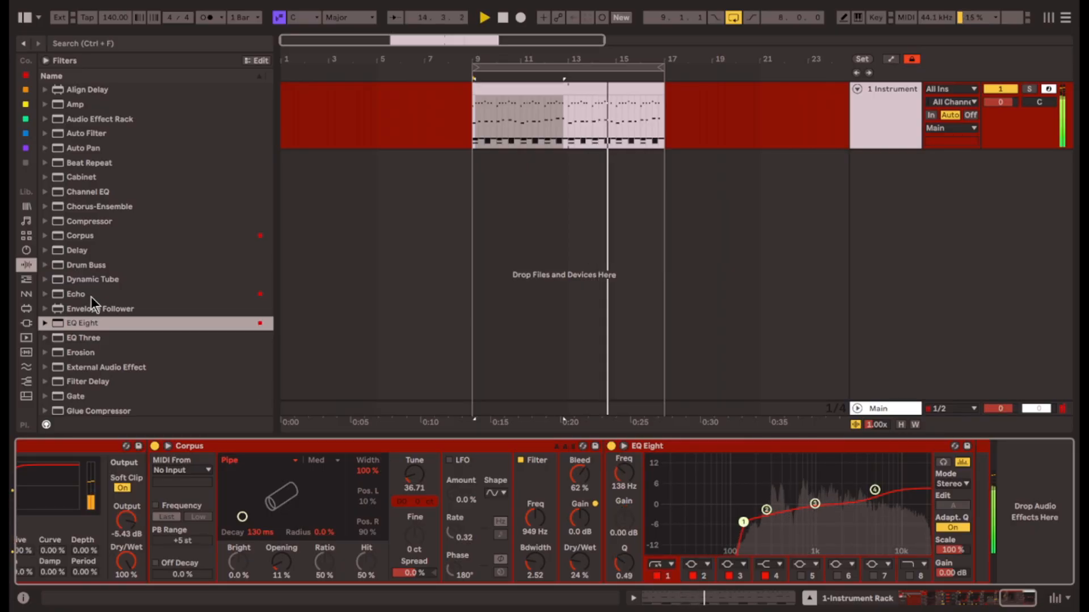
Insert [G!] ENNEADECAGON B before the EQ Eight with Lo-Mid Cross 198 Hz, Mid-Hi Cross 392 Hz, Type of Cross 37 and Level Amount 98.
{"action": "left_click", "coordinate": [50, 120]}
{"action": "left_click", "coordinate": [165, 250]}
{"action": "left_click_drag", "start_coordinate": [127, 206], "coordinate": [652, 454]}
{"action": "key", "text": "space"}
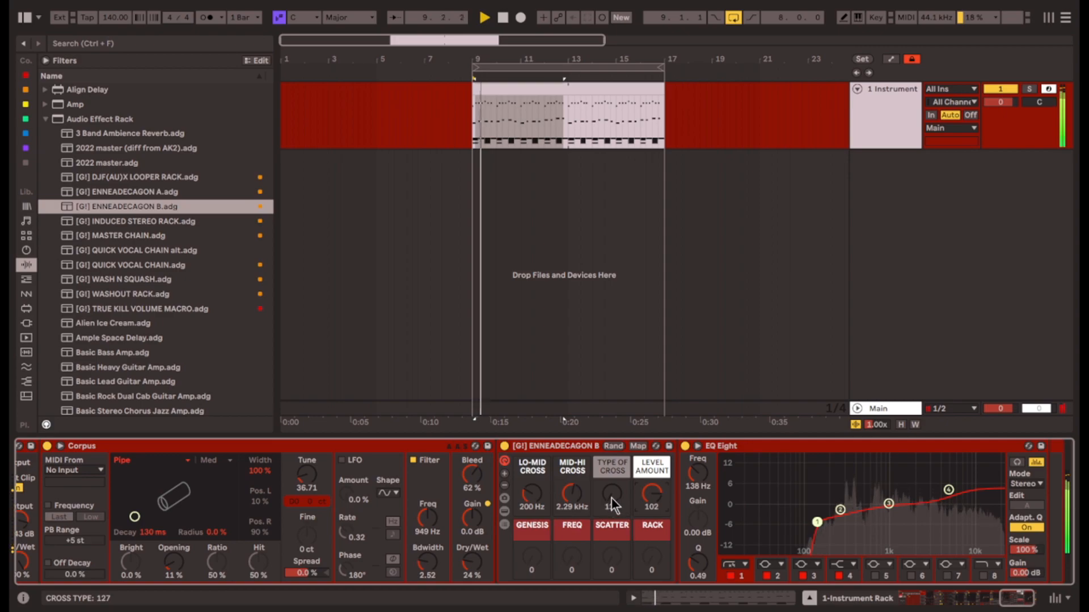
{"action": "left_click_drag", "start_coordinate": [573, 498], "coordinate": [572, 528]}
{"action": "left_click_drag", "start_coordinate": [653, 503], "coordinate": [652, 505]}
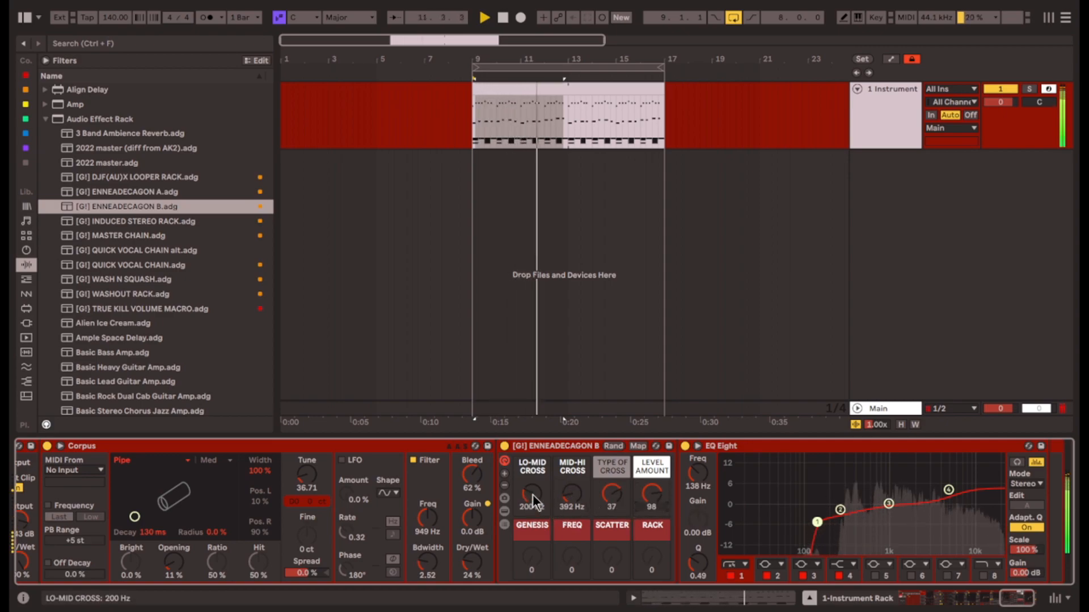
{"action": "left_click_drag", "start_coordinate": [532, 494], "coordinate": [533, 496]}
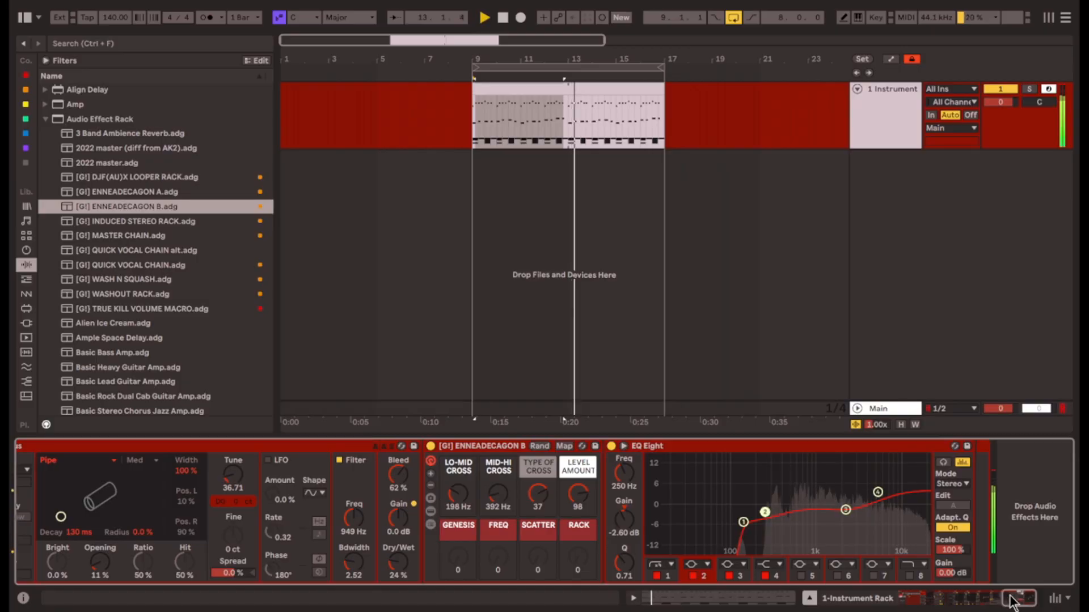
Add a Delay directly after Operator in the Operator chain and set its Dry/Wet to 100%.
{"action": "left_click_drag", "start_coordinate": [1013, 601], "coordinate": [913, 597]}
{"action": "left_click", "coordinate": [101, 487]}
{"action": "double_click", "coordinate": [607, 498]}
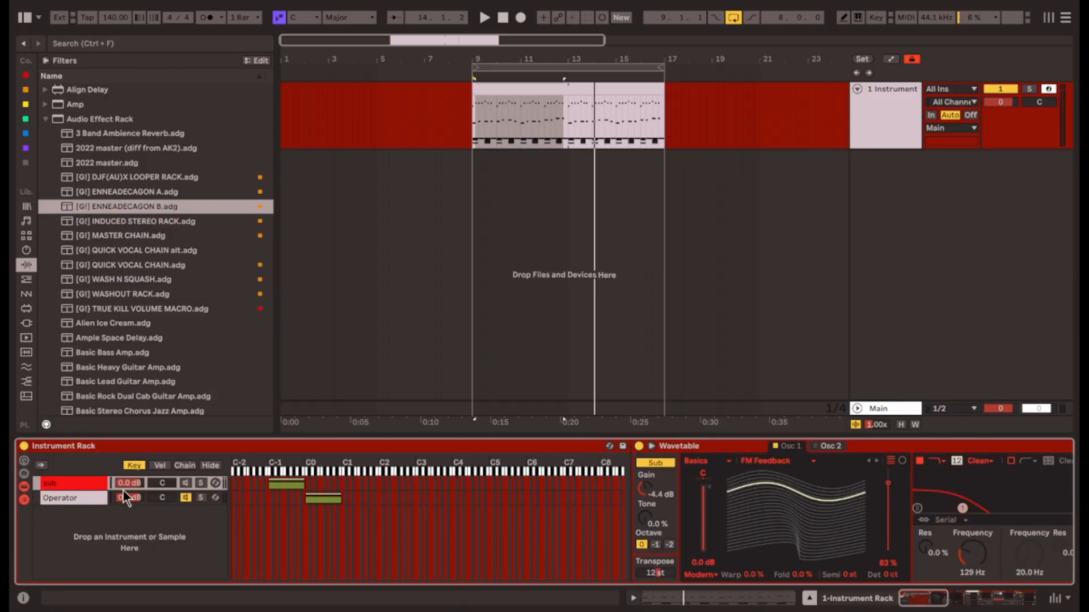
{"action": "left_click", "coordinate": [72, 500]}
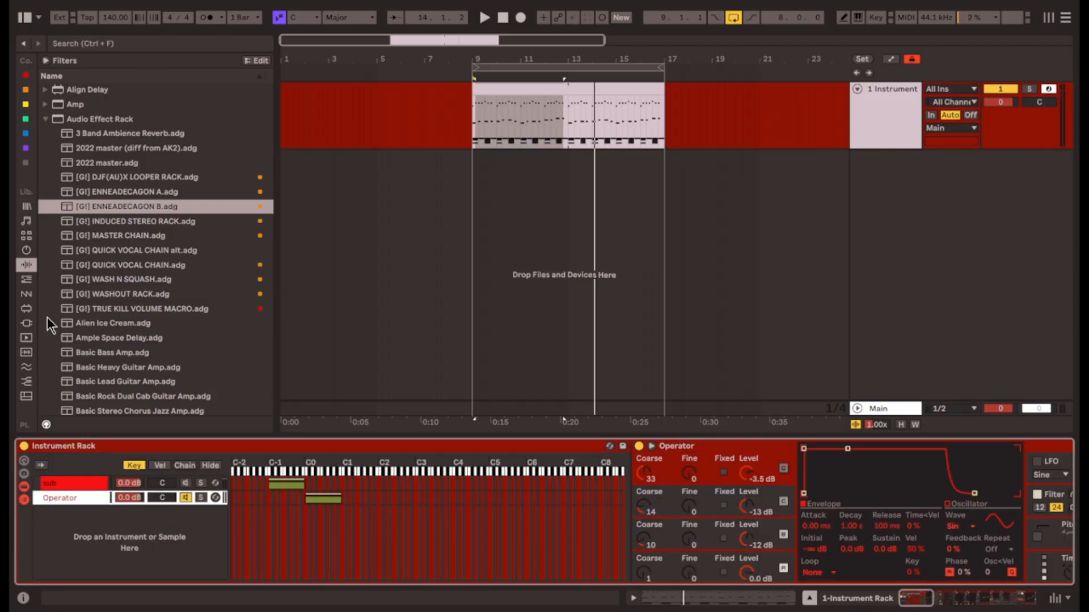
{"action": "left_click", "coordinate": [120, 122]}
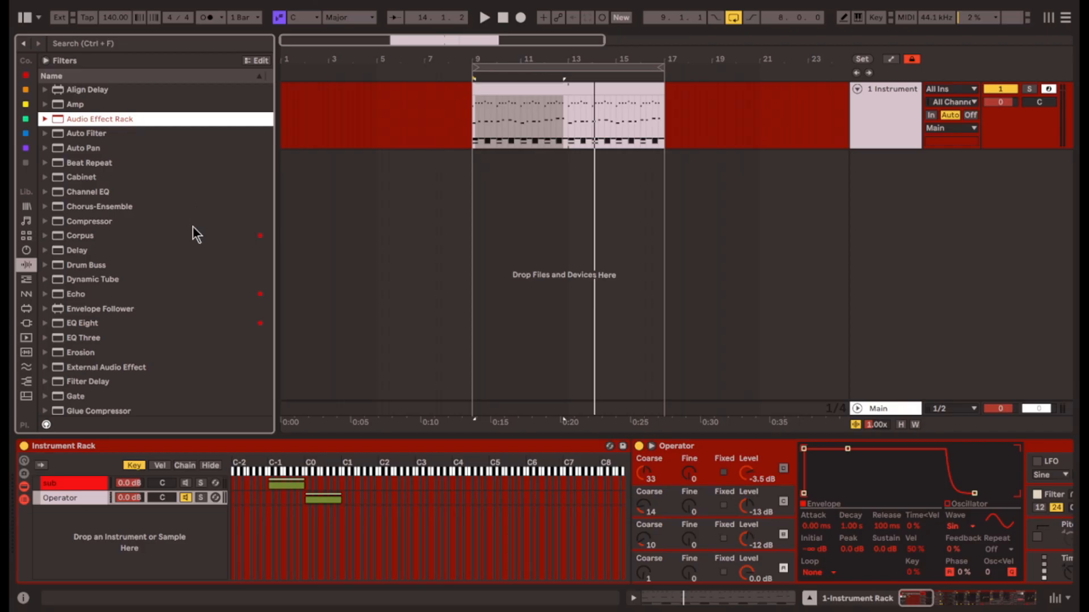
{"action": "key", "text": "Down"}
{"action": "key", "text": "Down"}
{"action": "key", "text": "Down"}
{"action": "key", "text": "Down"}
{"action": "left_click", "coordinate": [97, 255]}
{"action": "left_click", "coordinate": [499, 527]}
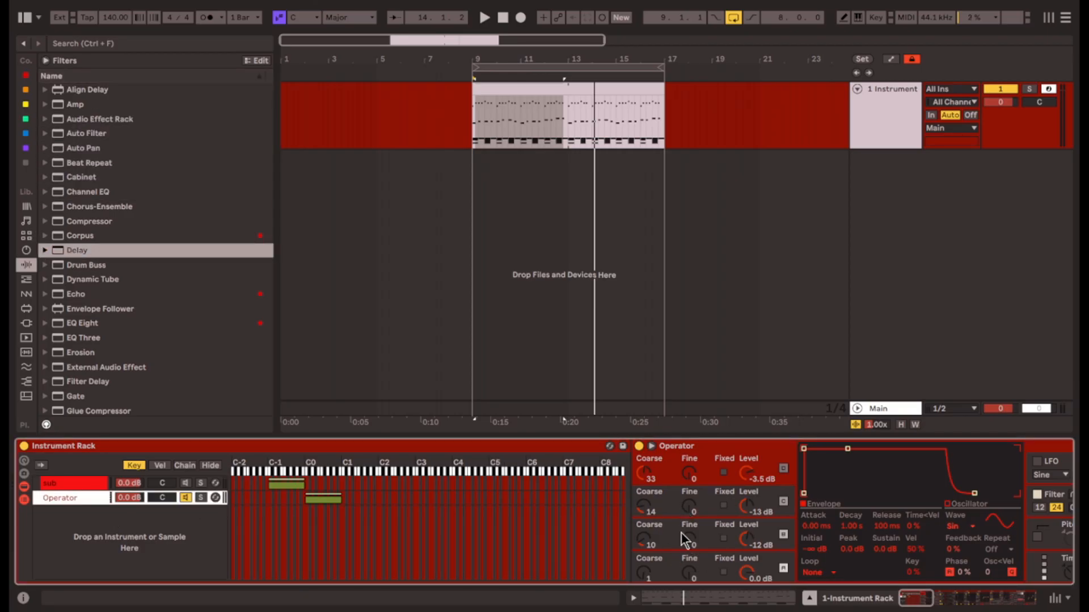
{"action": "scroll", "coordinate": [682, 535], "scroll_direction": "right", "scroll_amount": 5}
{"action": "left_click_drag", "start_coordinate": [814, 570], "coordinate": [815, 544]}
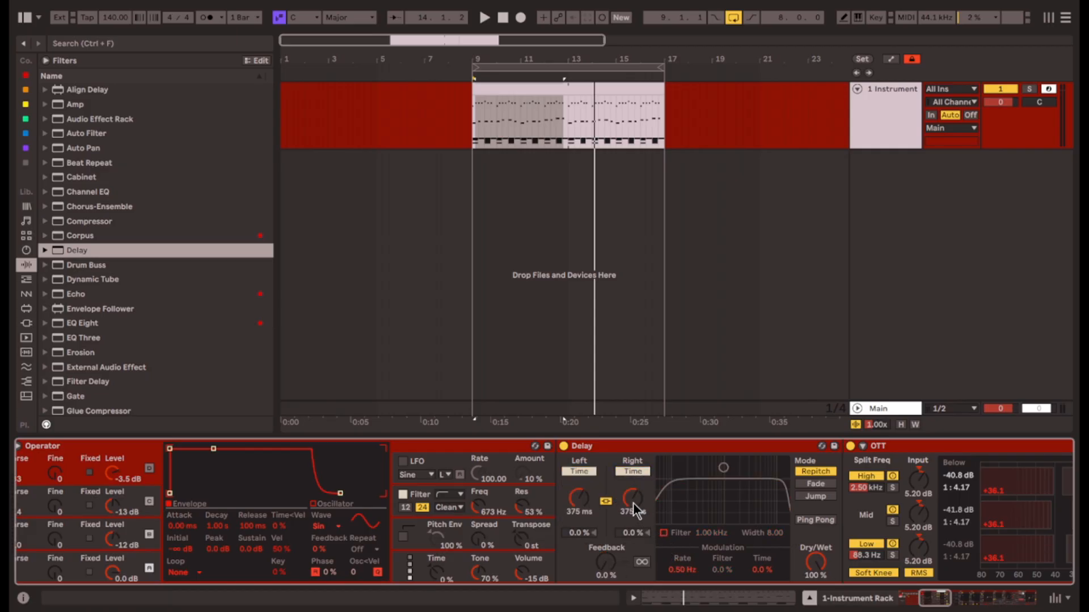
Play the clip and adjust the left time of the Delay after Operator.
{"action": "double_click", "coordinate": [564, 91]}
{"action": "key", "text": "space"}
{"action": "left_click", "coordinate": [977, 602]}
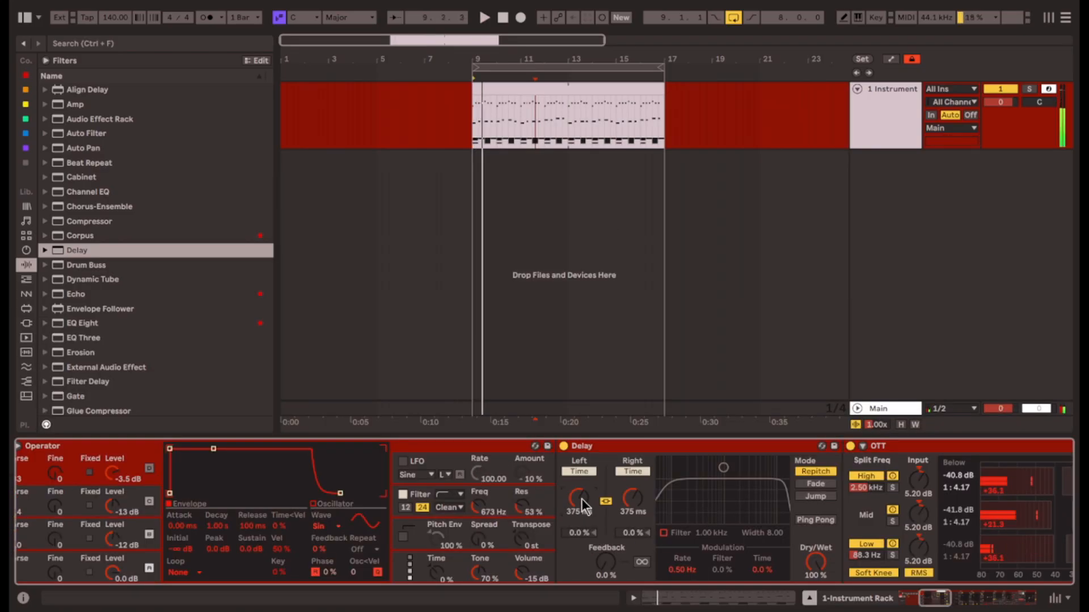
{"action": "left_click_drag", "start_coordinate": [581, 498], "coordinate": [580, 495]}
Return to the Instrument Rack's chain list and reactivate the sub chain during playback.
{"action": "left_click_drag", "start_coordinate": [938, 599], "coordinate": [910, 599]}
{"action": "key", "text": "space"}
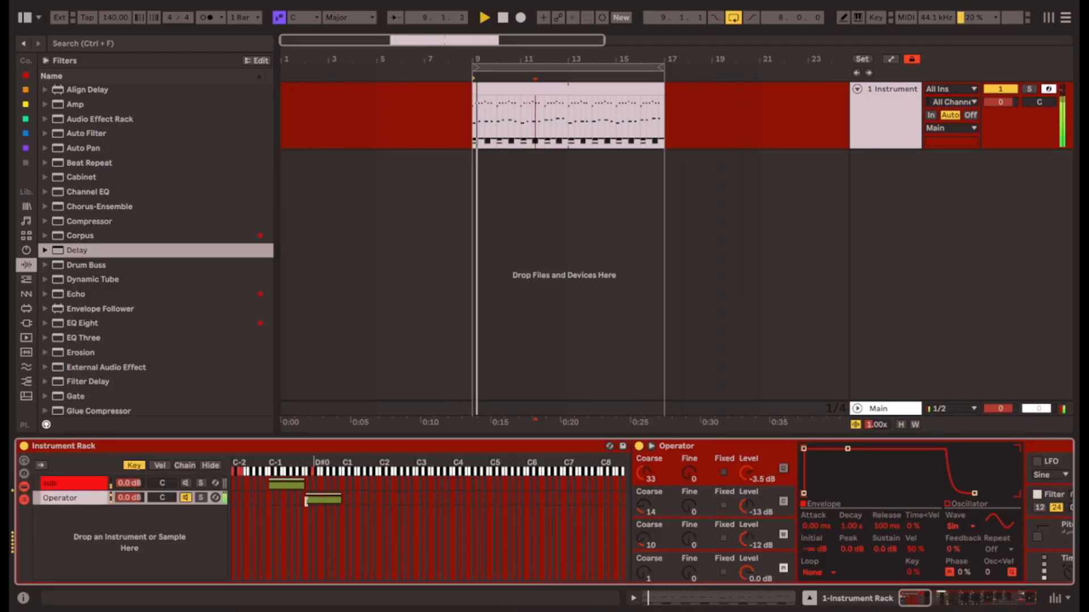
{"action": "left_click", "coordinate": [190, 483]}
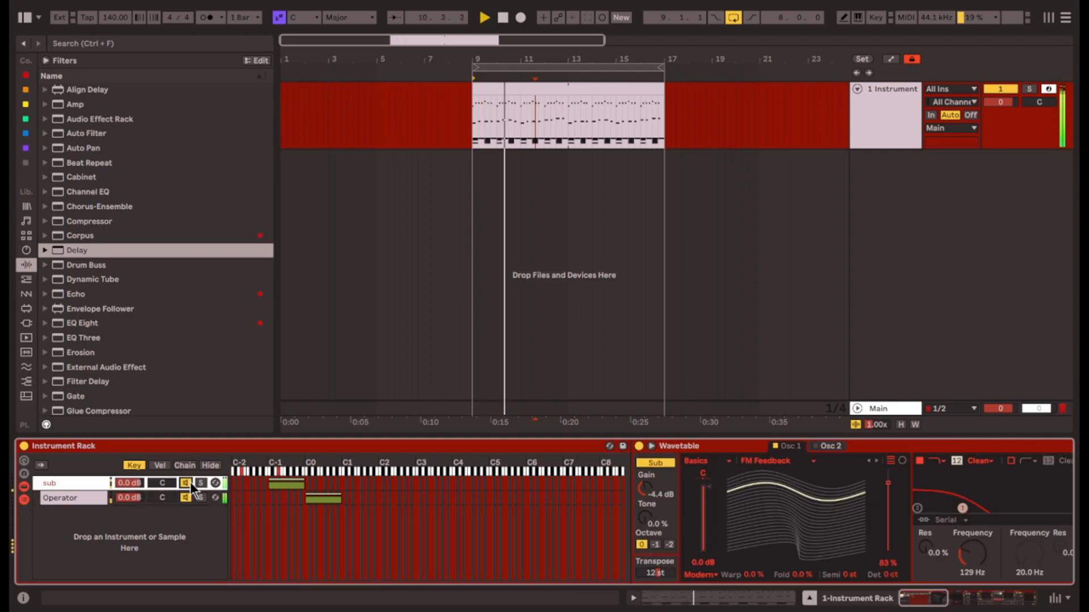
Open the MIDI clip and duplicate the riff's C0 to D#0 notes one octave down to C-1 to D#-1.
{"action": "double_click", "coordinate": [511, 101]}
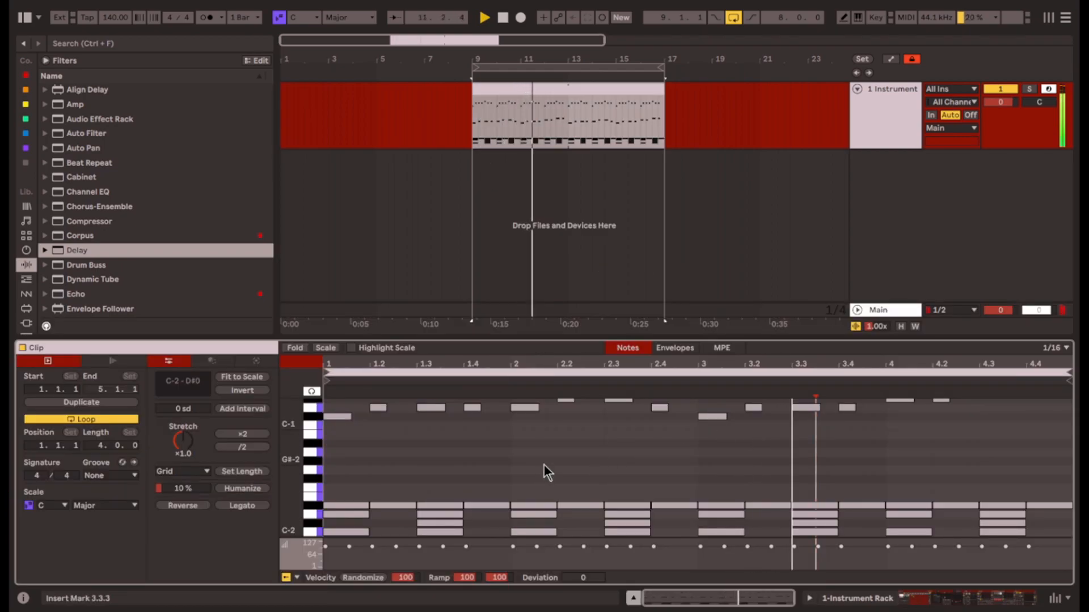
{"action": "scroll", "coordinate": [533, 468], "scroll_direction": "up", "scroll_amount": 3}
{"action": "scroll", "coordinate": [533, 468], "scroll_direction": "down", "scroll_amount": 2}
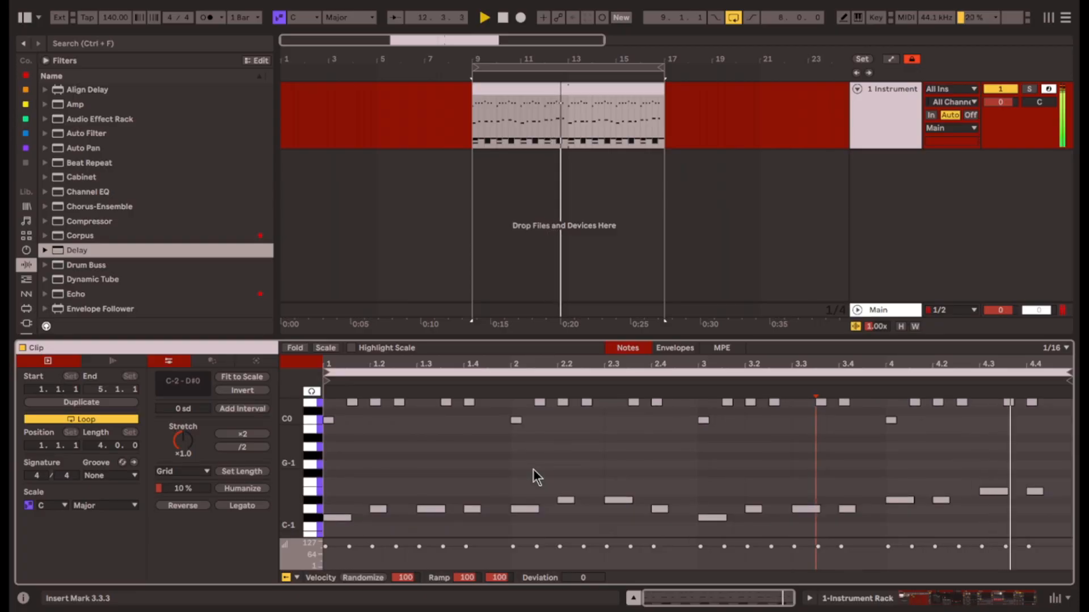
{"action": "scroll", "coordinate": [533, 468], "scroll_direction": "up", "scroll_amount": 1}
{"action": "key", "text": "space"}
{"action": "left_click_drag", "start_coordinate": [331, 473], "coordinate": [1073, 403]}
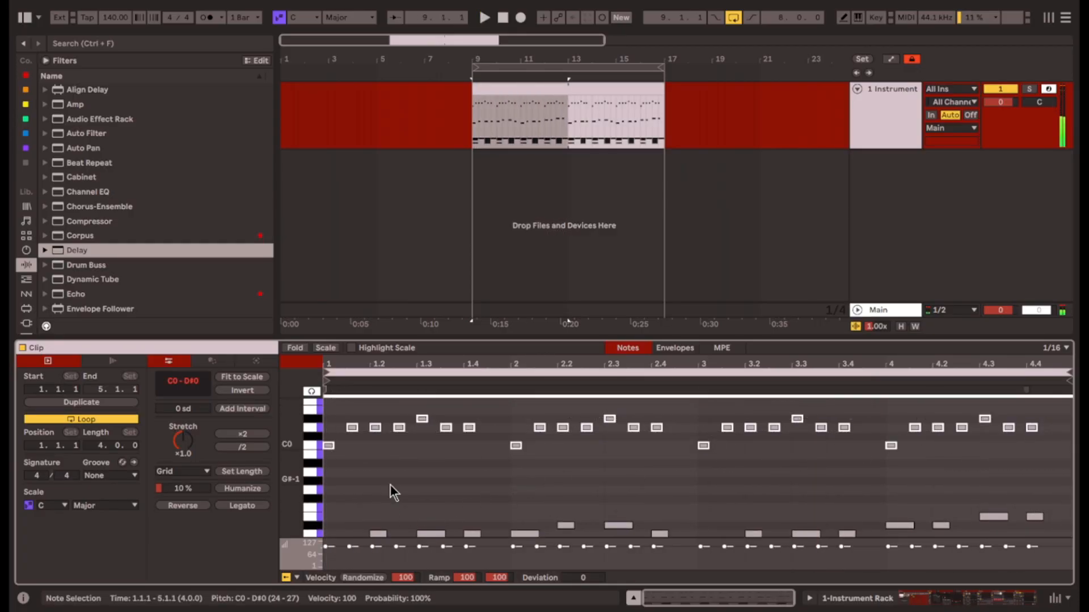
{"action": "key", "text": "shift+Down"}
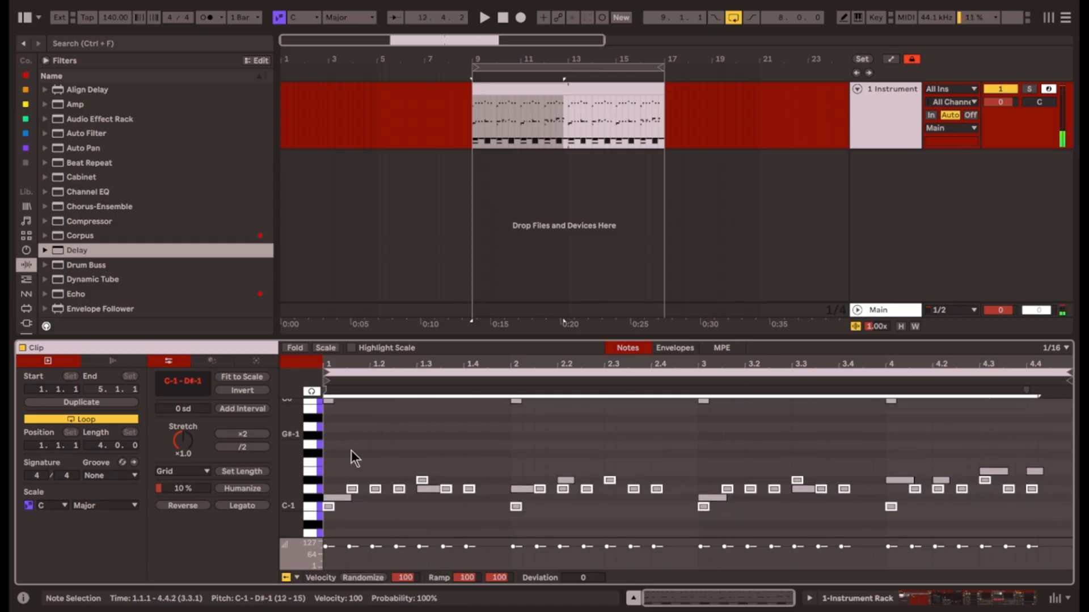
Delete the old, longer sub notes that overlap the copied riff in the C-1 octave.
{"action": "left_click", "coordinate": [420, 493]}
{"action": "left_click", "coordinate": [522, 501]}
{"action": "left_click", "coordinate": [571, 480]}
{"action": "key", "text": "Delete"}
{"action": "left_click", "coordinate": [720, 498]}
{"action": "key", "text": "Delete"}
{"action": "left_click", "coordinate": [800, 479]}
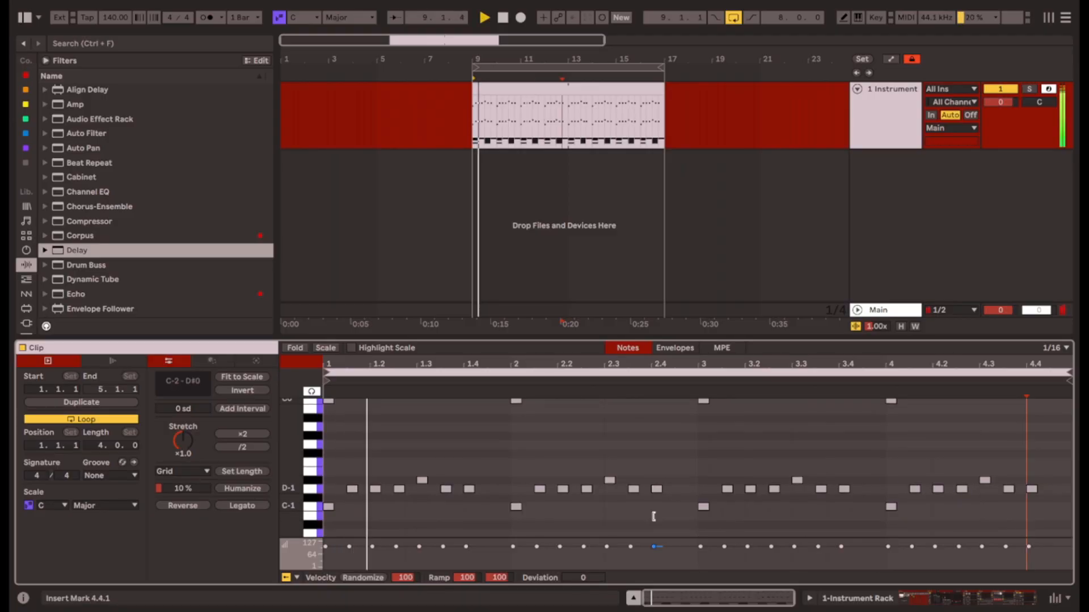
Set Env 2's Pitch modulation to 24 in the sub Wavetable's matrix during playback.
{"action": "left_click", "coordinate": [1030, 600]}
{"action": "left_click_drag", "start_coordinate": [907, 605], "coordinate": [934, 606]}
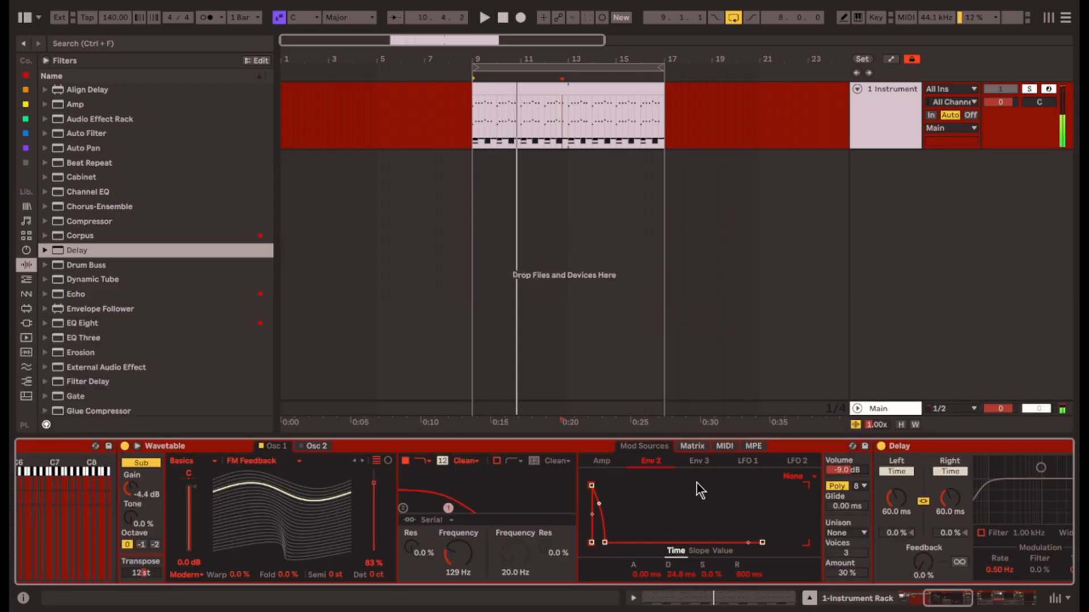
{"action": "left_click", "coordinate": [690, 445]}
{"action": "key", "text": "space"}
{"action": "left_click_drag", "start_coordinate": [690, 492], "coordinate": [690, 501]}
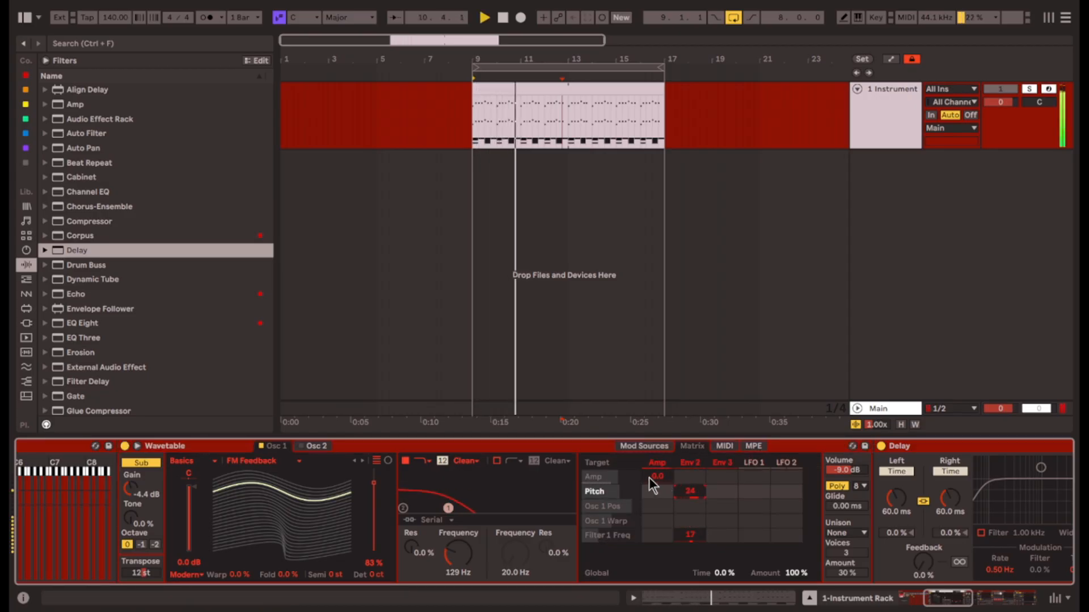
Deactivate the [G!] ENNEADECAGON B rack between the two Saturators in the sub chain.
{"action": "left_click_drag", "start_coordinate": [947, 598], "coordinate": [999, 599]}
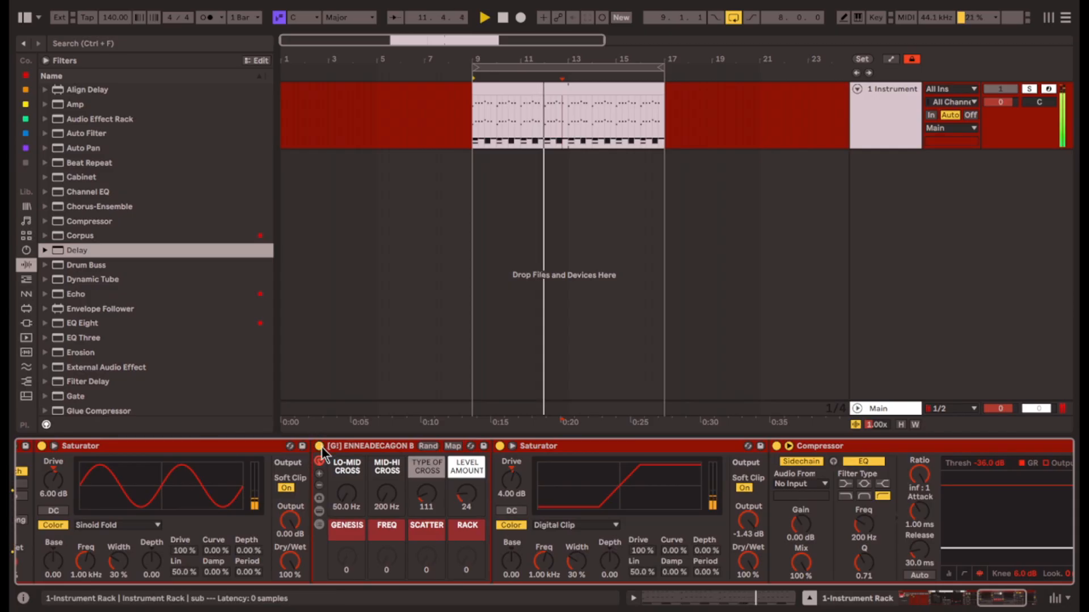
{"action": "left_click", "coordinate": [349, 446]}
{"action": "key", "text": "0"}
{"action": "scroll", "coordinate": [469, 481], "scroll_direction": "left", "scroll_amount": 3}
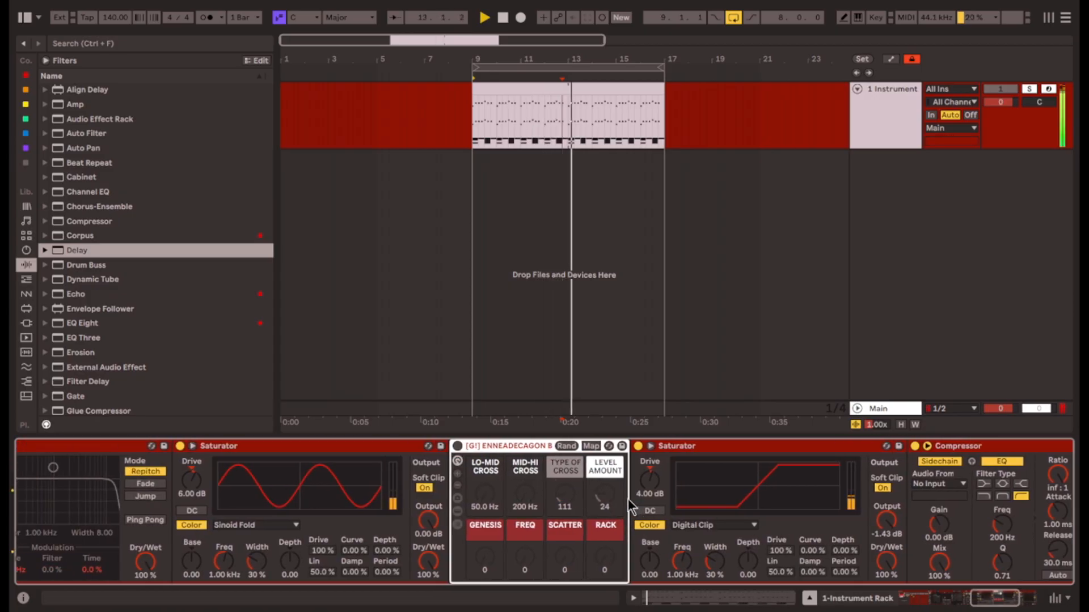
{"action": "left_click_drag", "start_coordinate": [997, 599], "coordinate": [960, 598]}
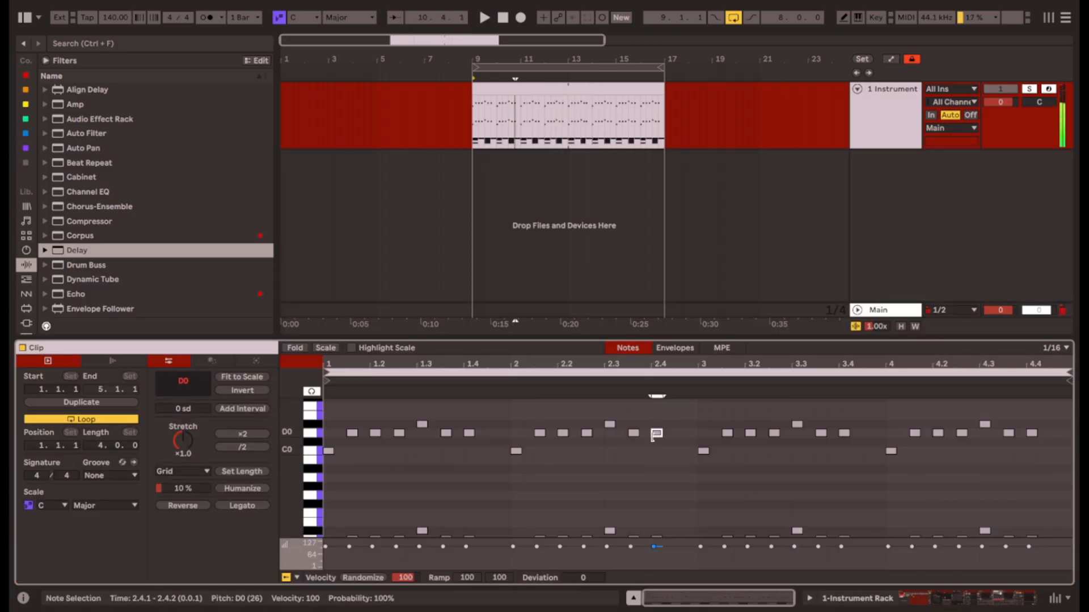
Copy the riff's D0 note at 2.4.1 to 2.4.3, raise the copy to A0, and play the clip.
{"action": "left_click_drag", "start_coordinate": [659, 437], "coordinate": [684, 400]}
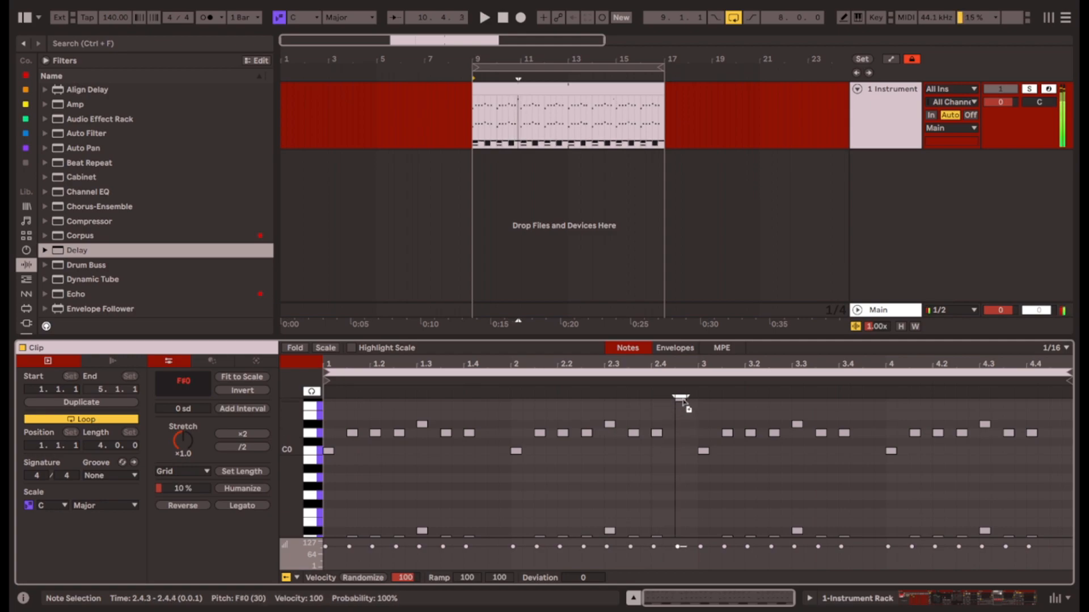
{"action": "scroll", "coordinate": [670, 488], "scroll_direction": "up", "scroll_amount": 1}
{"action": "left_click", "coordinate": [658, 458]}
{"action": "scroll", "coordinate": [676, 455], "scroll_direction": "up", "scroll_amount": 1}
{"action": "left_click", "coordinate": [682, 454]}
{"action": "key", "text": "Up"}
{"action": "key", "text": "Up"}
{"action": "key", "text": "Up"}
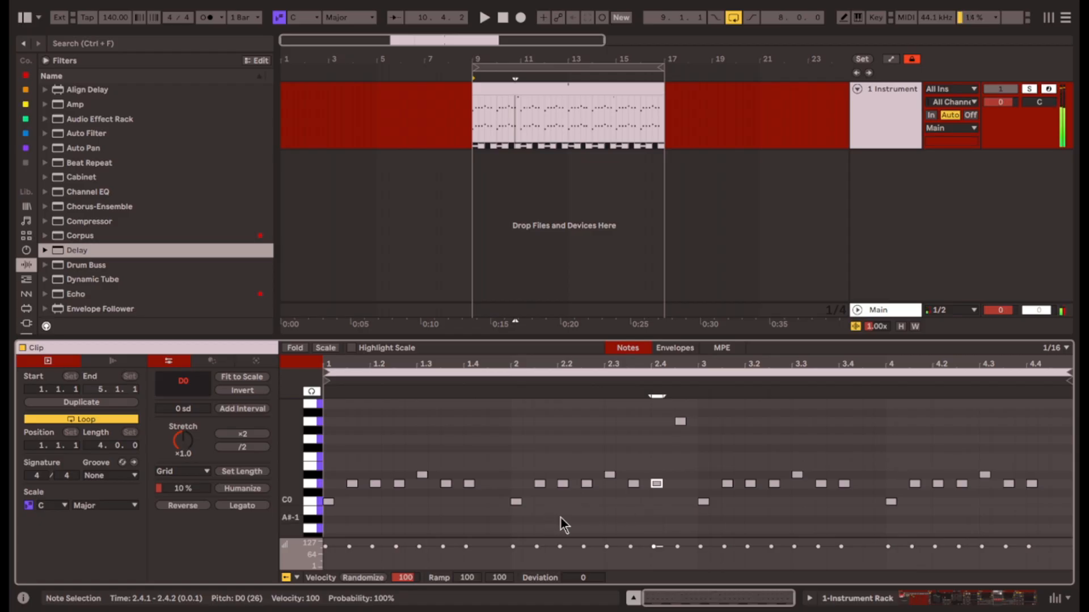
{"action": "left_click", "coordinate": [622, 427]}
{"action": "key", "text": "space"}
Extend the sub's D-1 note at 1.2 over the following D-1 note, checking it by playback.
{"action": "scroll", "coordinate": [727, 461], "scroll_direction": "down", "scroll_amount": 2}
{"action": "scroll", "coordinate": [825, 471], "scroll_direction": "down", "scroll_amount": 2}
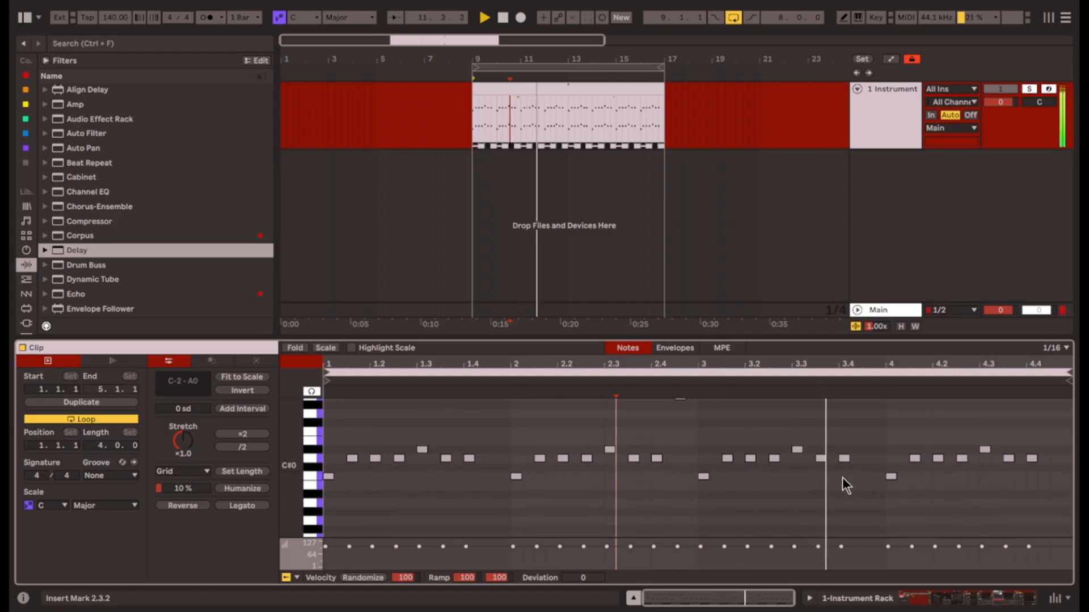
{"action": "left_click", "coordinate": [329, 507]}
{"action": "key", "text": "space"}
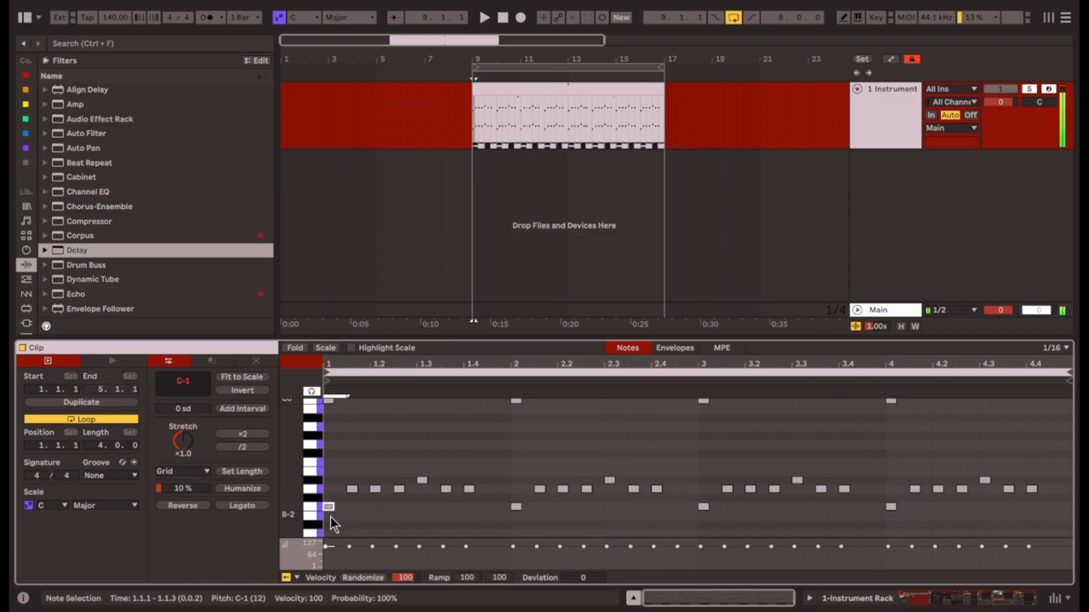
{"action": "left_click", "coordinate": [370, 506]}
{"action": "key", "text": "space"}
{"action": "left_click_drag", "start_coordinate": [379, 489], "coordinate": [404, 487]}
{"action": "left_click", "coordinate": [427, 518]}
{"action": "key", "text": "space"}
Remove the sub's D-1 note at 1.3.3 and lengthen the D#-1 note at 1.3 and the D-1 note at 1.4.
{"action": "key", "text": "space"}
{"action": "key", "text": "space"}
{"action": "double_click", "coordinate": [445, 489]}
{"action": "key", "text": "space"}
{"action": "left_click_drag", "start_coordinate": [425, 481], "coordinate": [498, 488]}
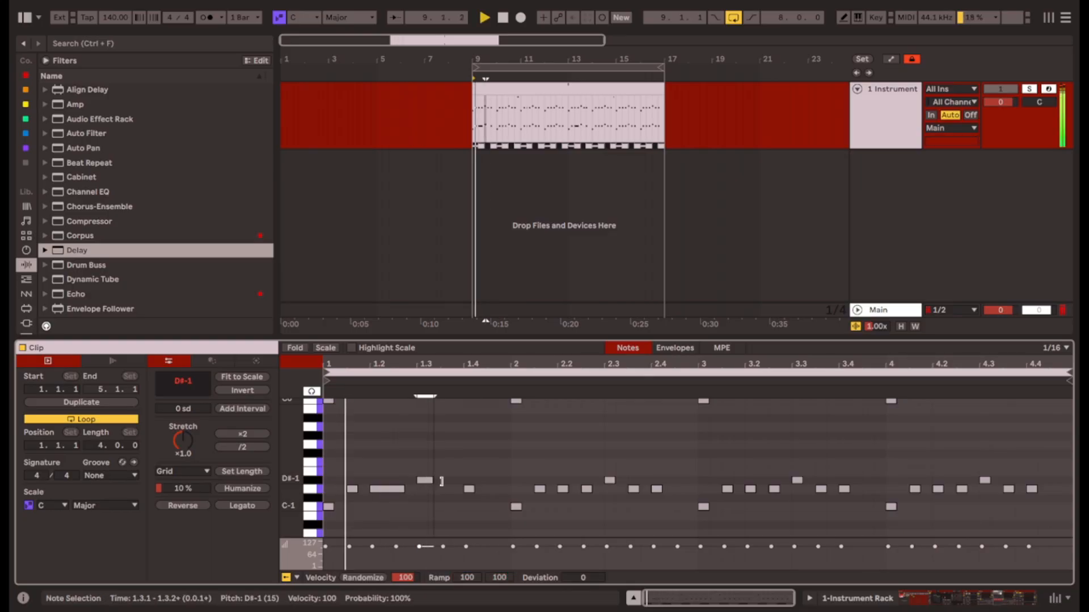
{"action": "left_click", "coordinate": [473, 504]}
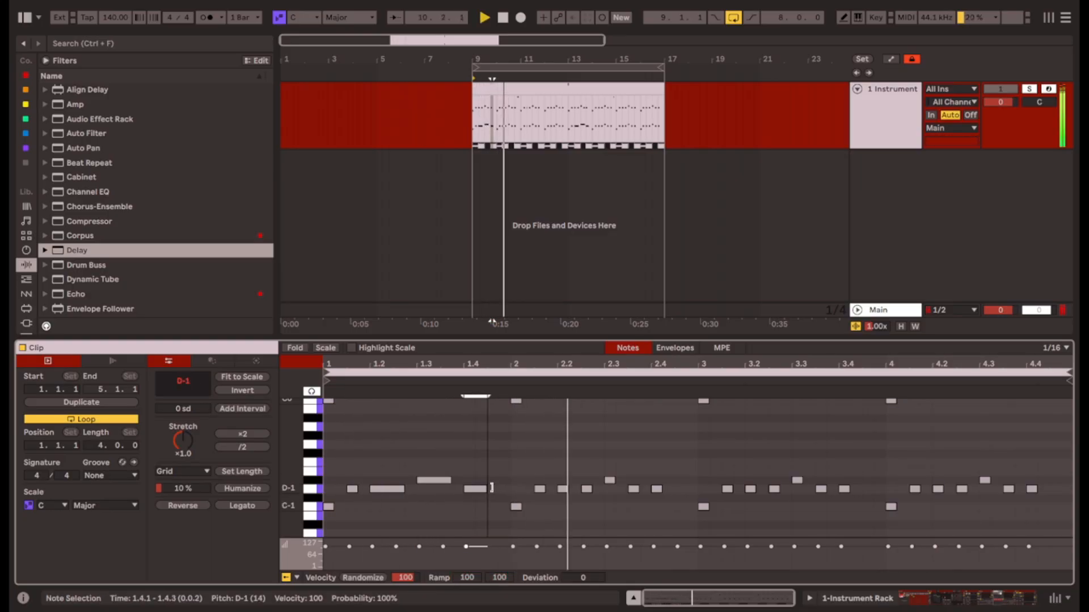
{"action": "left_click", "coordinate": [503, 518]}
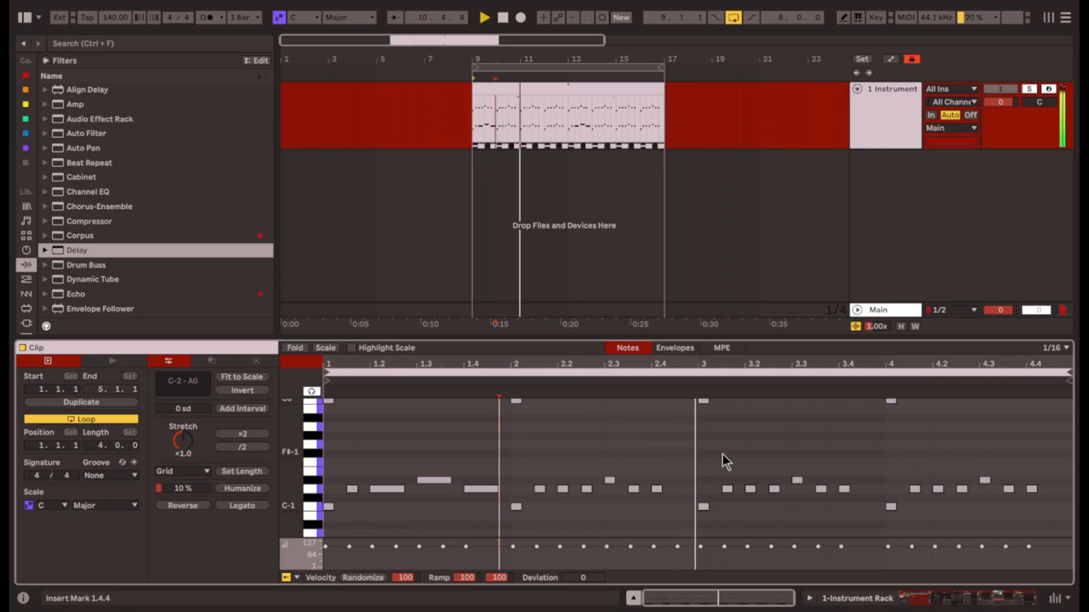
Duplicate the sub notes of bars 1 and 2 into bars 3 and 4 and delete the leftover D-1 note at 3.3.3.
{"action": "left_click_drag", "start_coordinate": [696, 457], "coordinate": [347, 516]}
{"action": "key", "text": "ctrl+d"}
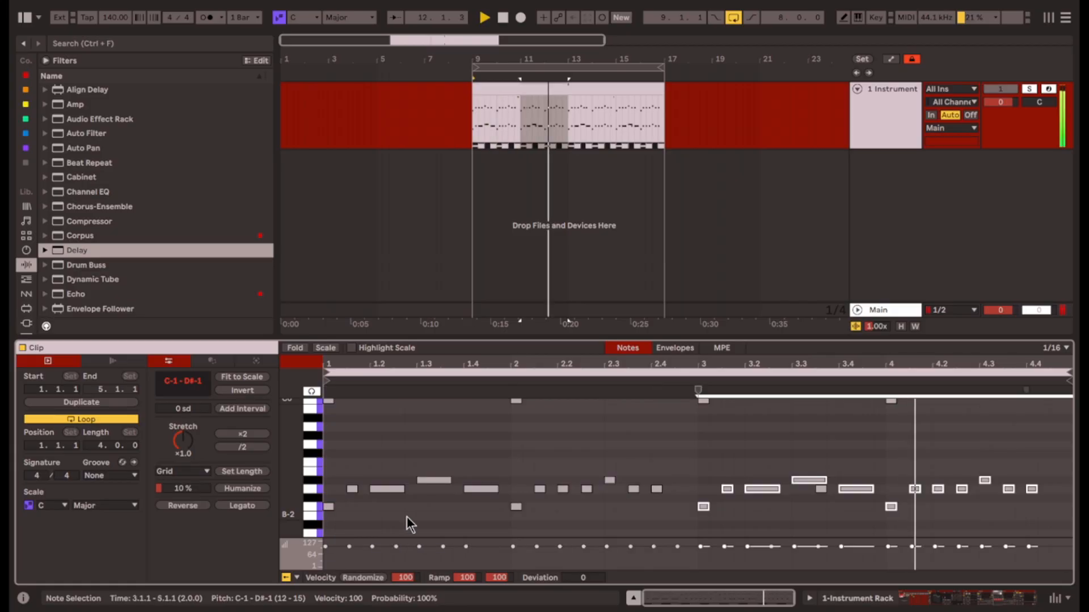
{"action": "left_click_drag", "start_coordinate": [805, 505], "coordinate": [816, 495]}
{"action": "key", "text": "Delete"}
Copy the riff's A0 note from 2.4.3 to 4.4.3.
{"action": "scroll", "coordinate": [816, 494], "scroll_direction": "up", "scroll_amount": 3}
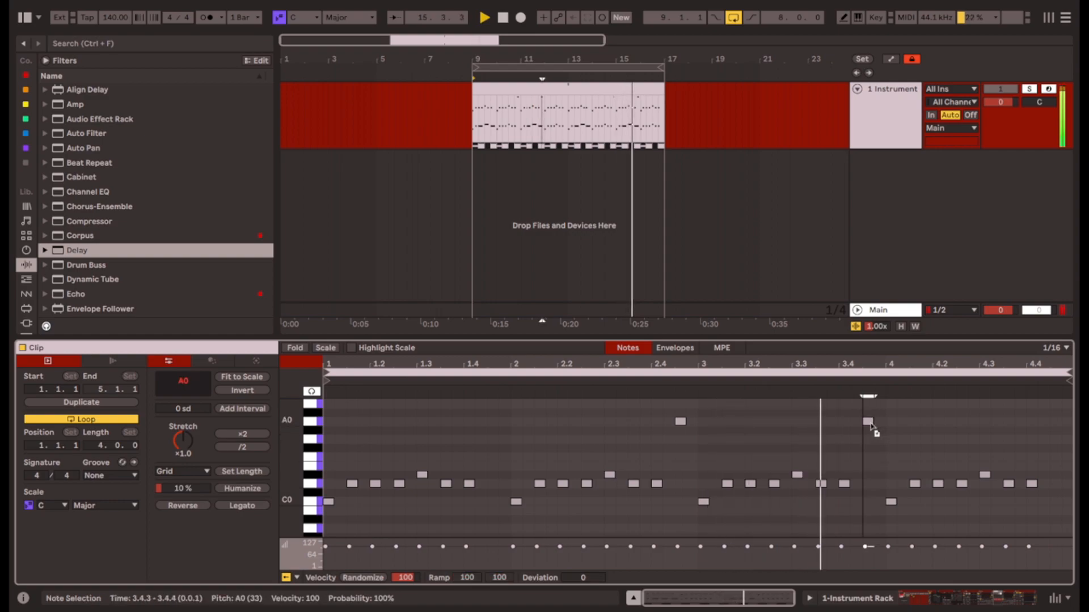
{"action": "double_click", "coordinate": [1043, 421]}
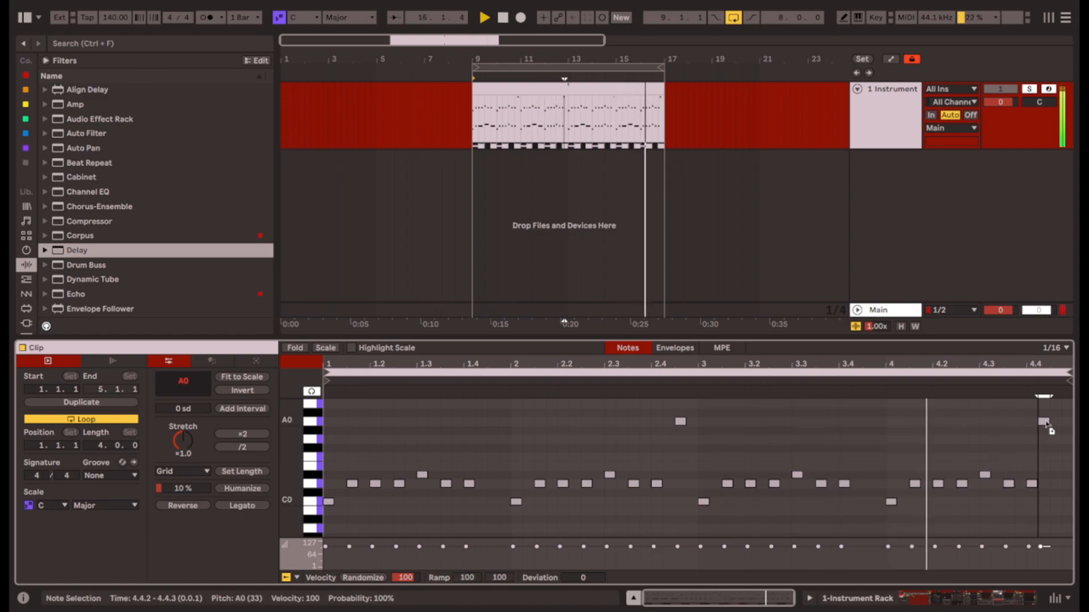
{"action": "left_click", "coordinate": [883, 438]}
Raise the riff's D0 notes at 4.3.3 and 4.4.1 to D#0 and play the clip from bar 4.
{"action": "scroll", "coordinate": [1011, 457], "scroll_direction": "down", "scroll_amount": 3}
{"action": "key", "text": "space"}
{"action": "scroll", "coordinate": [1032, 473], "scroll_direction": "up", "scroll_amount": 3}
{"action": "left_click", "coordinate": [1032, 483]}
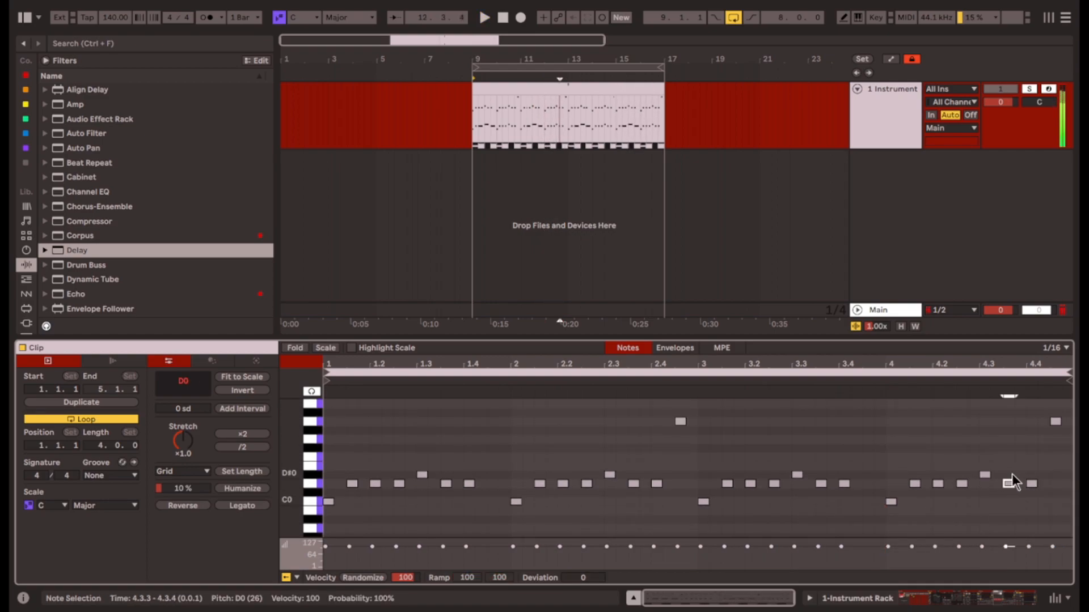
{"action": "left_click", "coordinate": [885, 483]}
{"action": "key", "text": "space"}
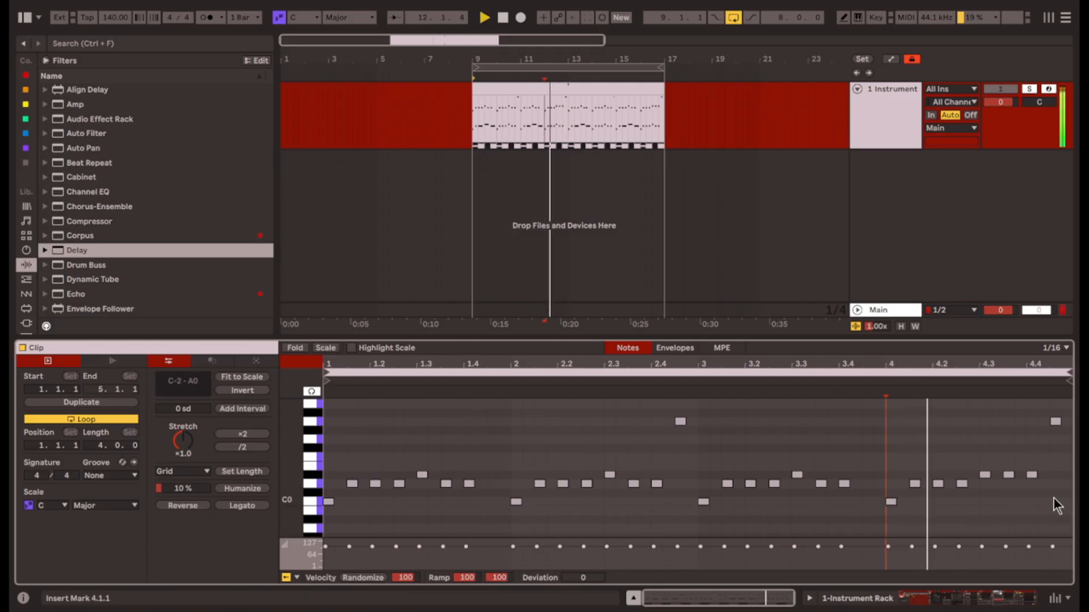
Raise the riff's D#0 note at 4.4.1 to A0 and the sub's D-1 note at 4.3.3 to D#-1.
{"action": "key", "text": "space"}
{"action": "left_click", "coordinate": [1032, 476]}
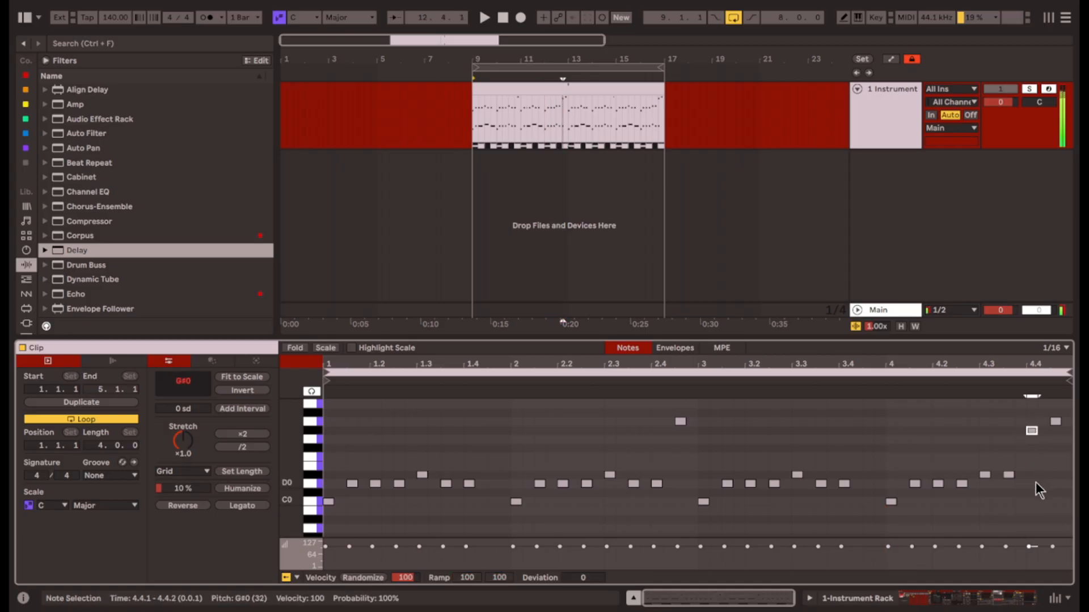
{"action": "scroll", "coordinate": [1035, 482], "scroll_direction": "down", "scroll_amount": 5}
{"action": "left_click", "coordinate": [887, 472]}
{"action": "left_click", "coordinate": [1009, 515]}
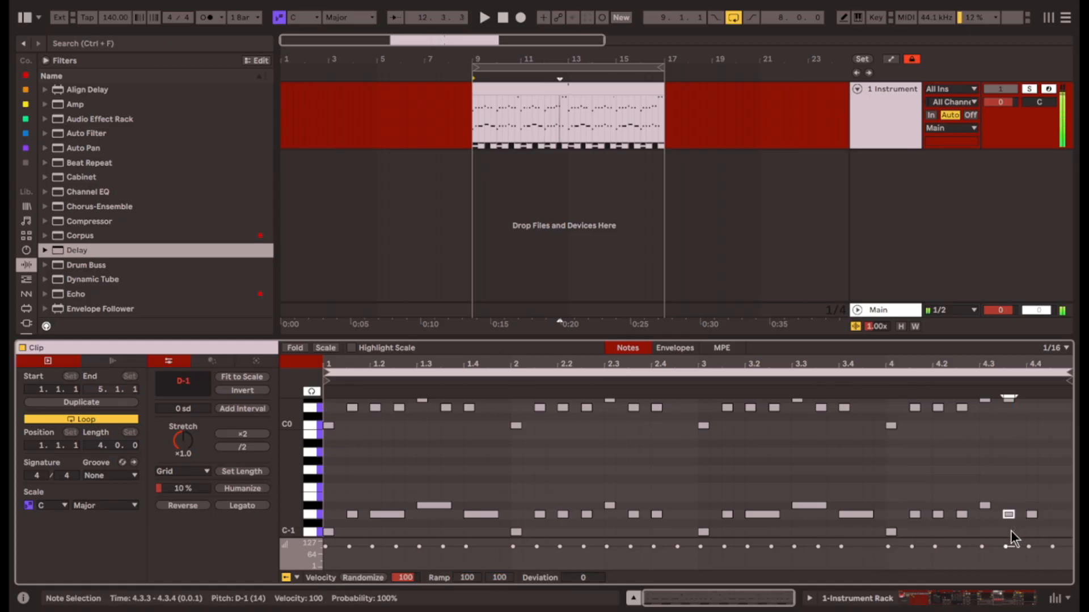
Raise the sub's D-1 note at 4.4.1 to A-1, copy it to 4.4.3 and play the clip.
{"action": "left_click", "coordinate": [1031, 504]}
{"action": "scroll", "coordinate": [1033, 490], "scroll_direction": "down", "scroll_amount": 2}
{"action": "key", "text": "Up"}
{"action": "key", "text": "Up"}
{"action": "key", "text": "Up"}
{"action": "key", "text": "Up"}
{"action": "scroll", "coordinate": [1037, 487], "scroll_direction": "up", "scroll_amount": 2}
{"action": "scroll", "coordinate": [1037, 484], "scroll_direction": "up", "scroll_amount": 2}
{"action": "key", "text": "Up"}
{"action": "key", "text": "Up"}
{"action": "left_click_drag", "start_coordinate": [1032, 503], "coordinate": [1057, 504]}
{"action": "left_click", "coordinate": [1035, 464]}
{"action": "key", "text": "space"}
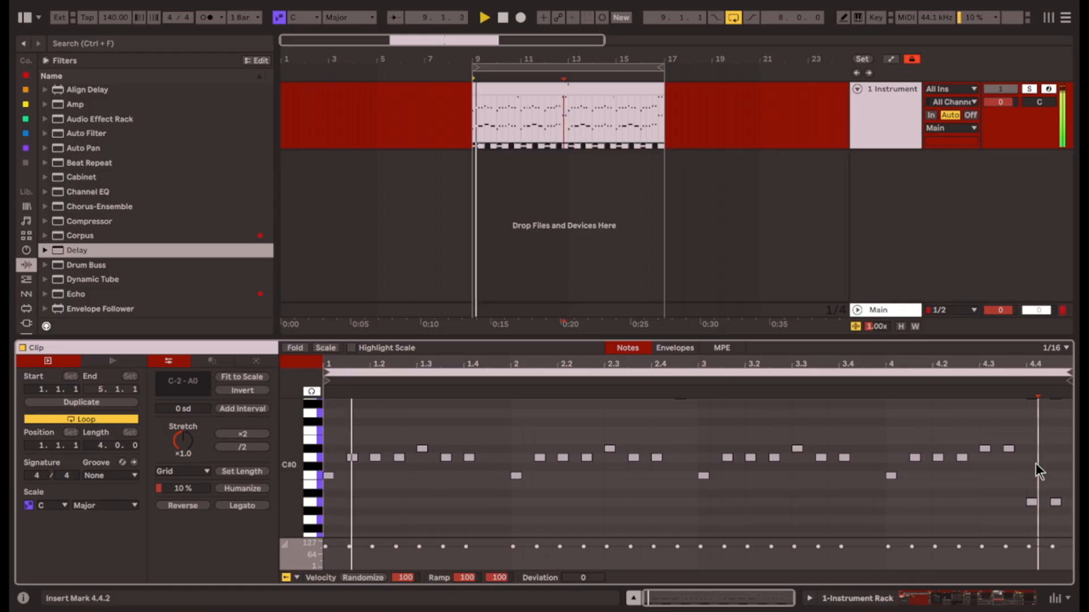
{"action": "scroll", "coordinate": [1038, 461], "scroll_direction": "down", "scroll_amount": 2}
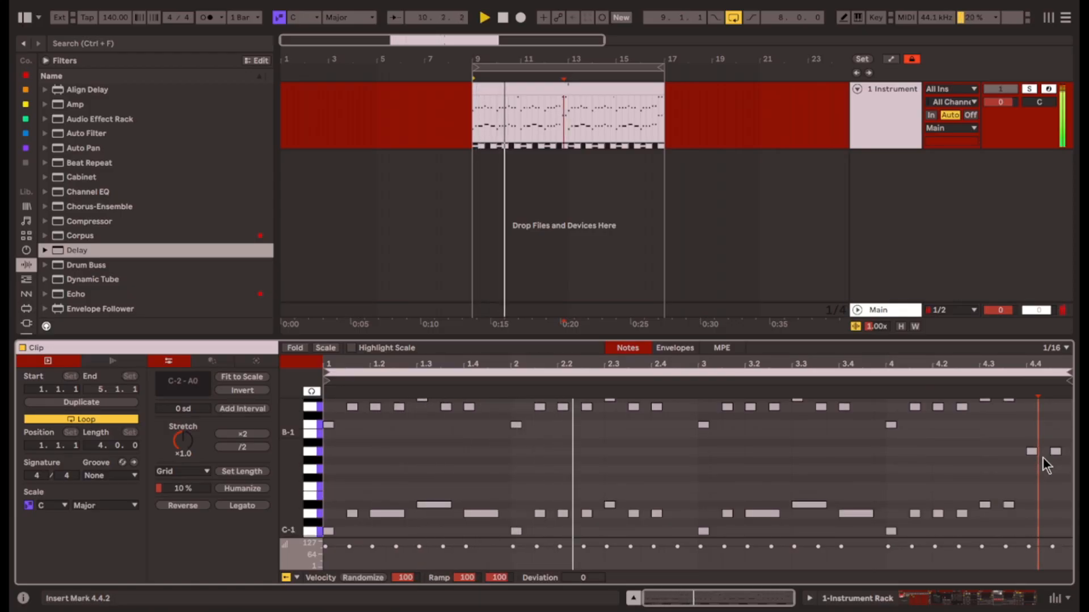
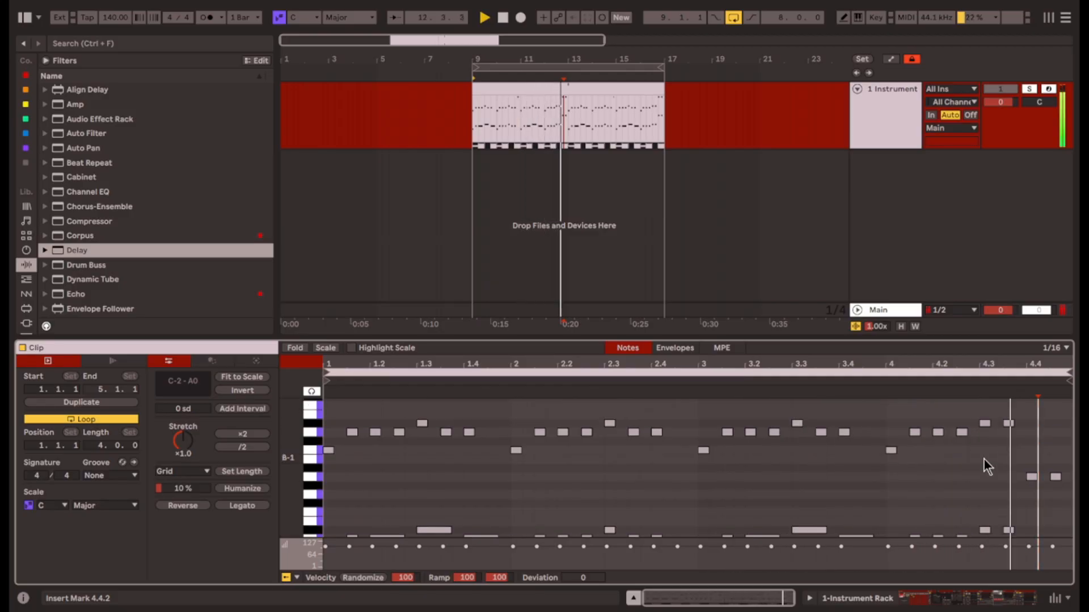
Stop playback and look through the devices of the rack's sub and Operator chains.
{"action": "key", "text": "shift+Tab"}
{"action": "key", "text": "space"}
{"action": "scroll", "coordinate": [328, 515], "scroll_direction": "left", "scroll_amount": 3}
{"action": "left_click", "coordinate": [930, 600]}
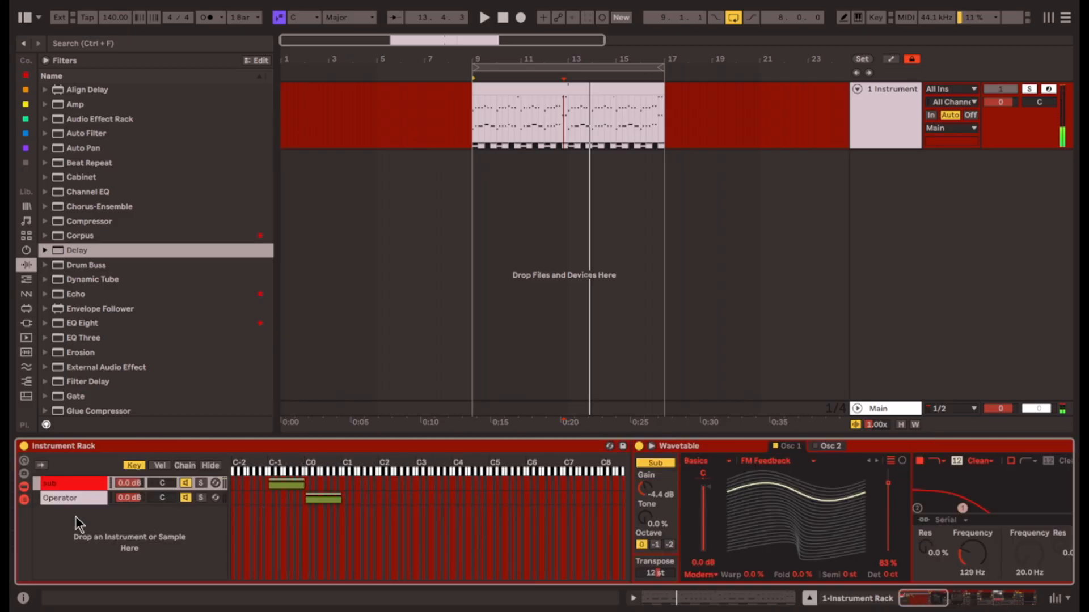
{"action": "left_click", "coordinate": [77, 499]}
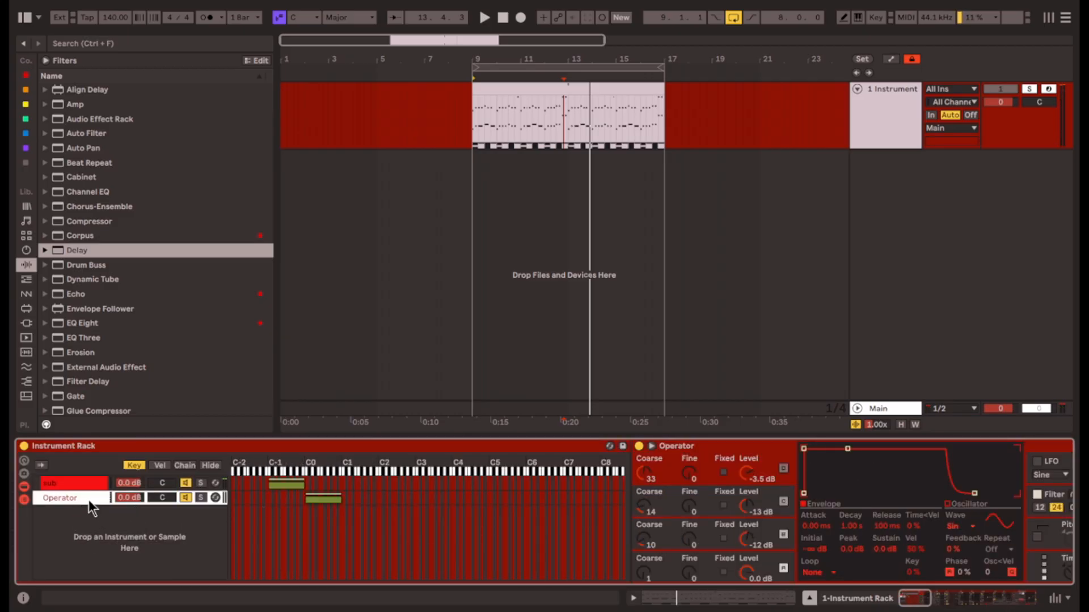
{"action": "left_click", "coordinate": [88, 487]}
{"action": "left_click", "coordinate": [87, 495]}
{"action": "left_click", "coordinate": [83, 486]}
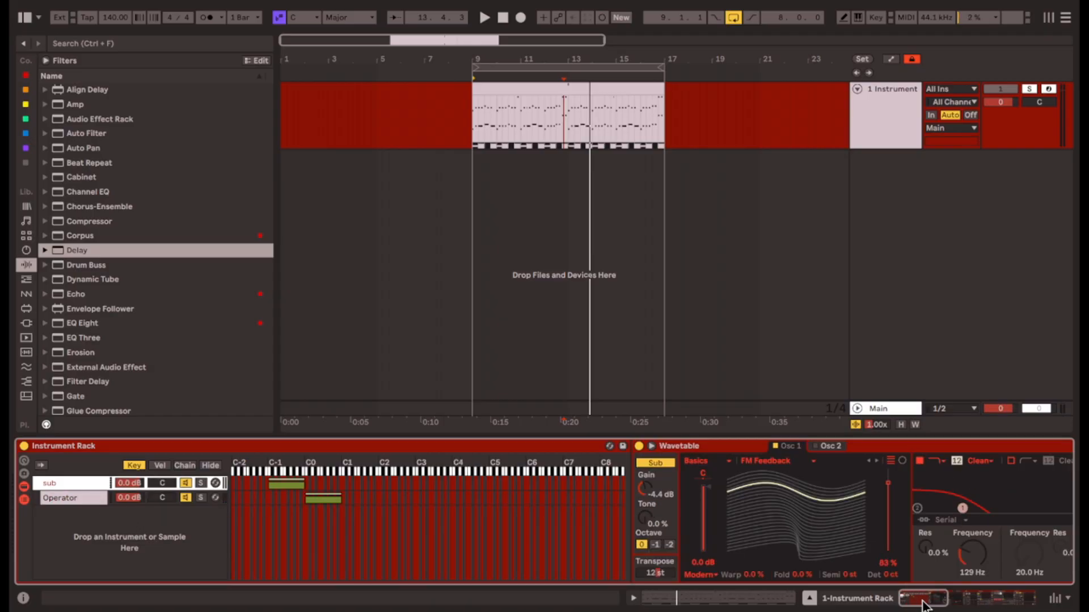
{"action": "left_click_drag", "start_coordinate": [925, 598], "coordinate": [1015, 593]}
{"action": "key", "text": "space"}
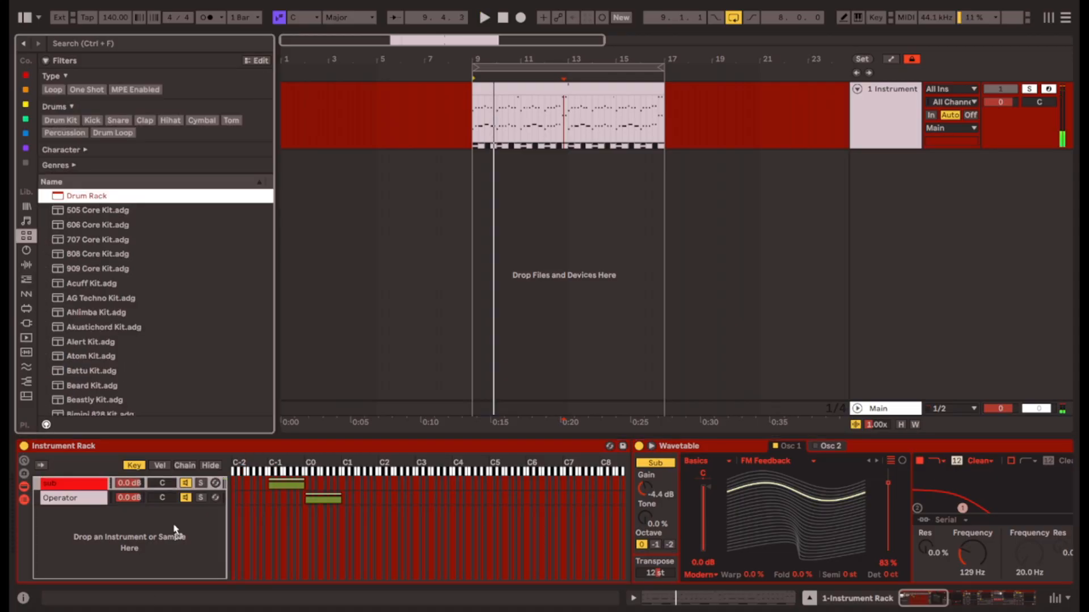
Nest the Instrument Rack inside a new outer Instrument Rack and move the Drum Rack chain out into the outer rack.
{"action": "double_click", "coordinate": [521, 114]}
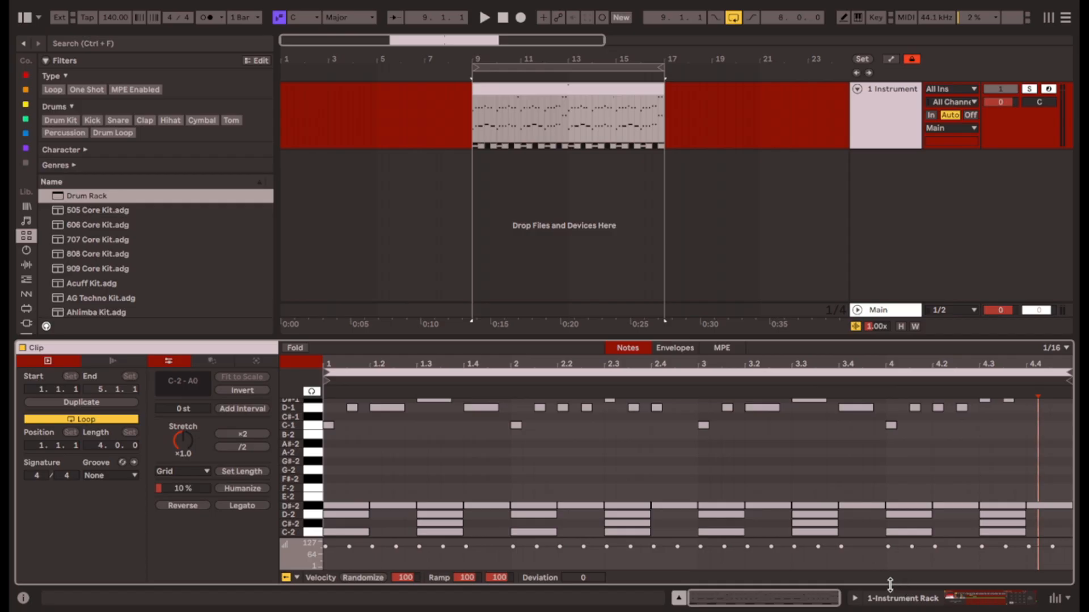
{"action": "left_click", "coordinate": [914, 600]}
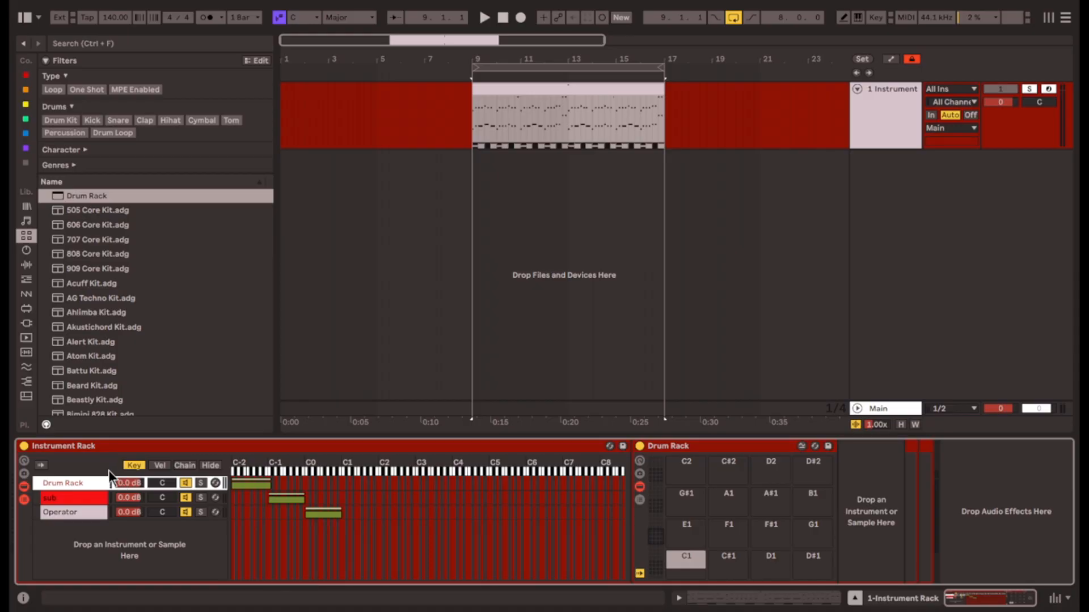
{"action": "left_click", "coordinate": [93, 456]}
{"action": "key", "text": "ctrl+g"}
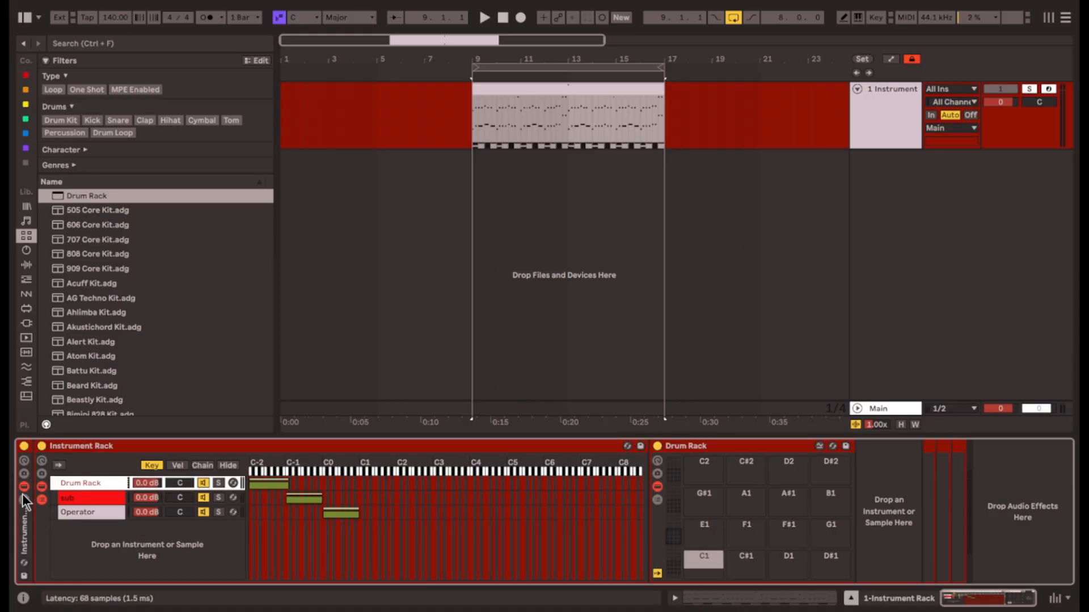
{"action": "left_click", "coordinate": [24, 499]}
{"action": "left_click_drag", "start_coordinate": [284, 484], "coordinate": [132, 553]}
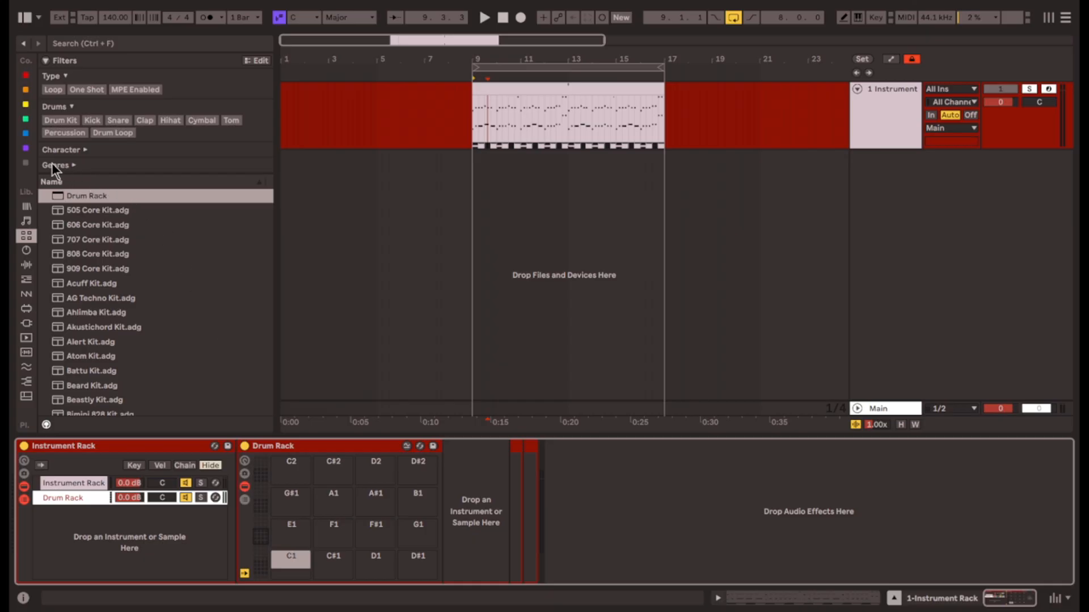
Audition kick samples from the purple collection and load Trap-Kick-DTK Flight Kick 1.WAV onto the Drum Rack's C-2 pad.
{"action": "left_click", "coordinate": [26, 148]}
{"action": "left_click", "coordinate": [161, 321]}
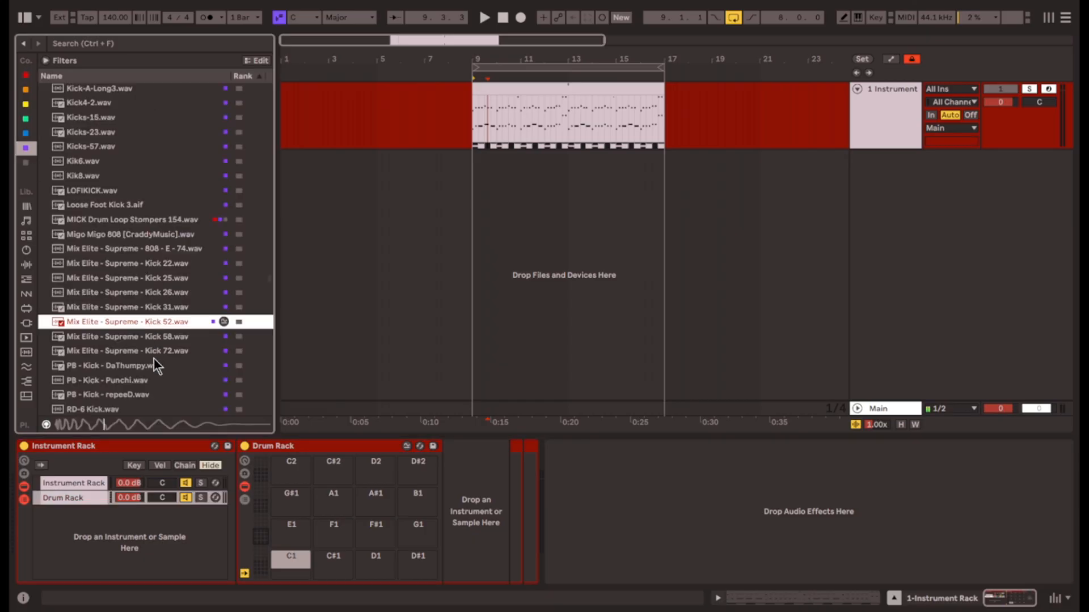
{"action": "key", "text": "Down"}
{"action": "left_click", "coordinate": [170, 365]}
{"action": "scroll", "coordinate": [182, 380], "scroll_direction": "down", "scroll_amount": 3}
{"action": "left_click", "coordinate": [185, 383]}
{"action": "left_click", "coordinate": [190, 391]}
{"action": "left_click", "coordinate": [196, 394]}
{"action": "scroll", "coordinate": [193, 391], "scroll_direction": "down", "scroll_amount": 12}
{"action": "left_click", "coordinate": [169, 277]}
{"action": "left_click", "coordinate": [176, 305]}
{"action": "left_click", "coordinate": [176, 276]}
{"action": "left_click_drag", "start_coordinate": [176, 290], "coordinate": [270, 563]}
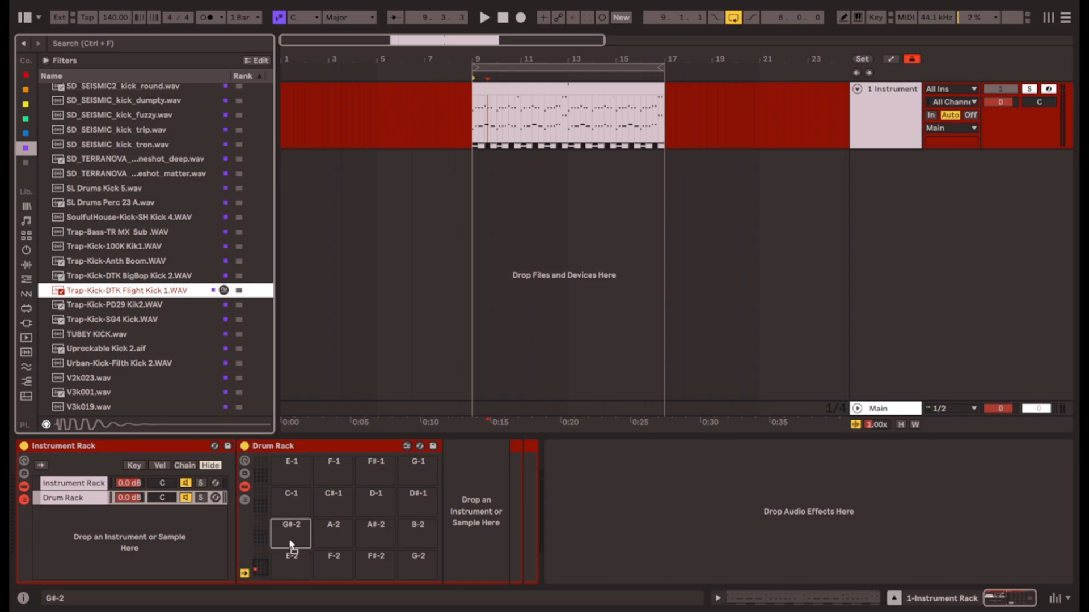
Play the clip with the loaded kick and check its note rows against the Drum Rack pads.
{"action": "left_click", "coordinate": [554, 77]}
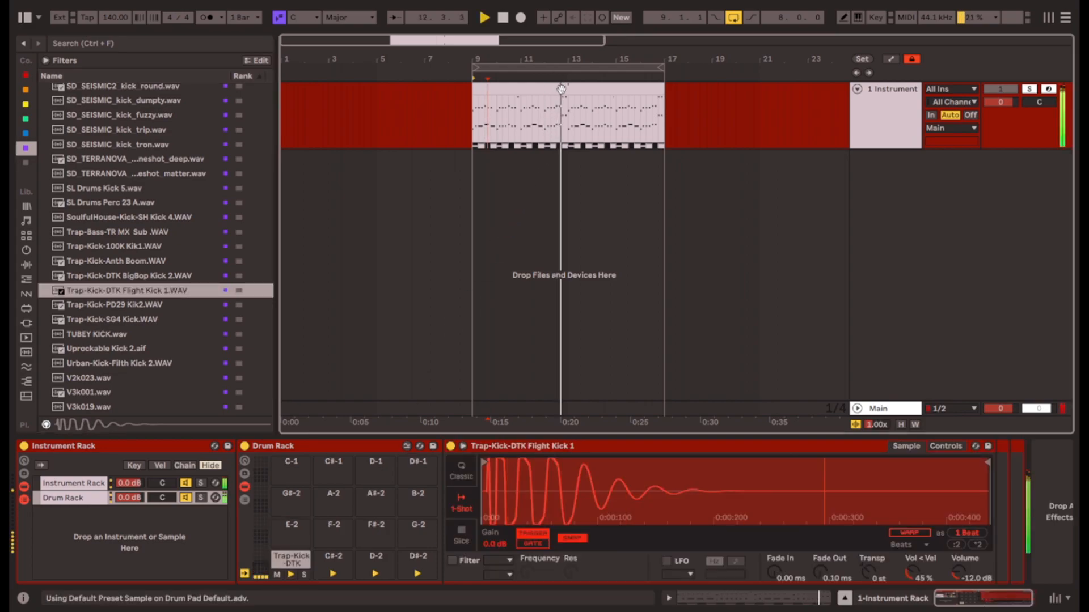
{"action": "double_click", "coordinate": [561, 89]}
{"action": "scroll", "coordinate": [573, 462], "scroll_direction": "up", "scroll_amount": 2}
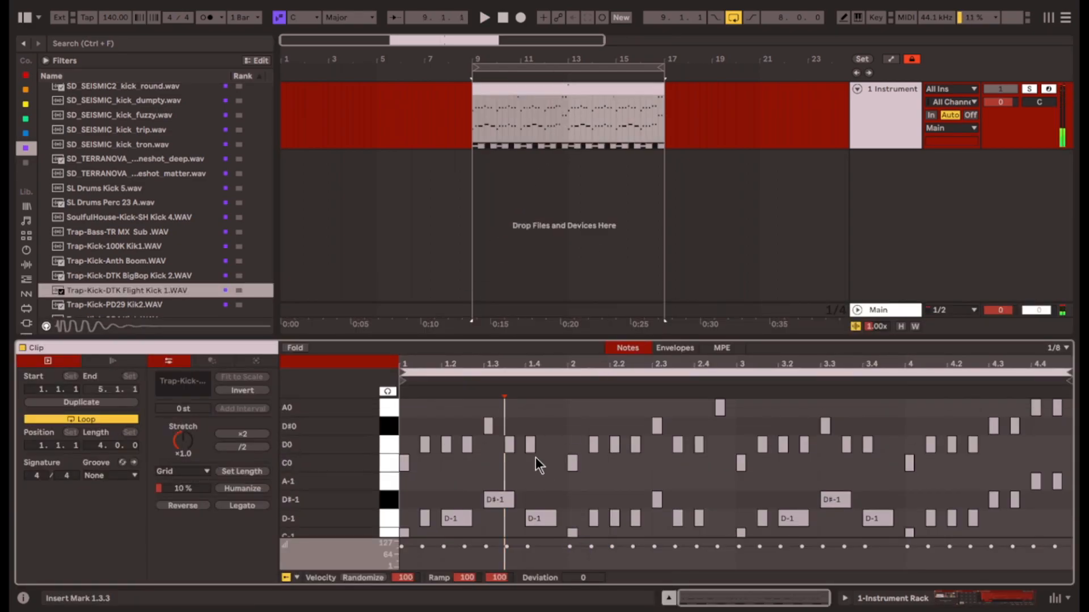
{"action": "scroll", "coordinate": [534, 456], "scroll_direction": "down", "scroll_amount": 2}
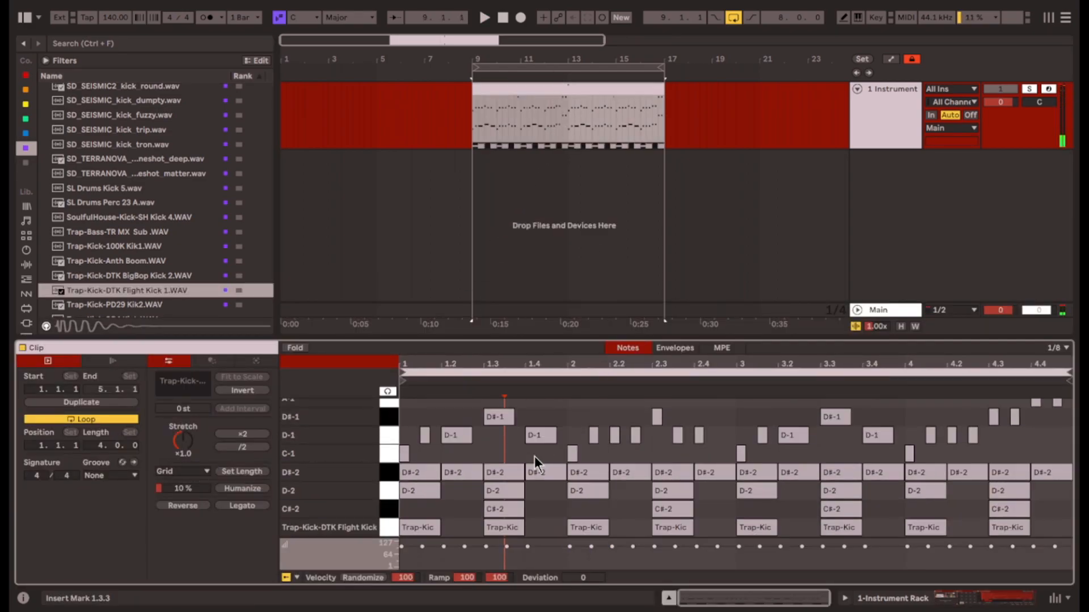
{"action": "left_click", "coordinate": [951, 603]}
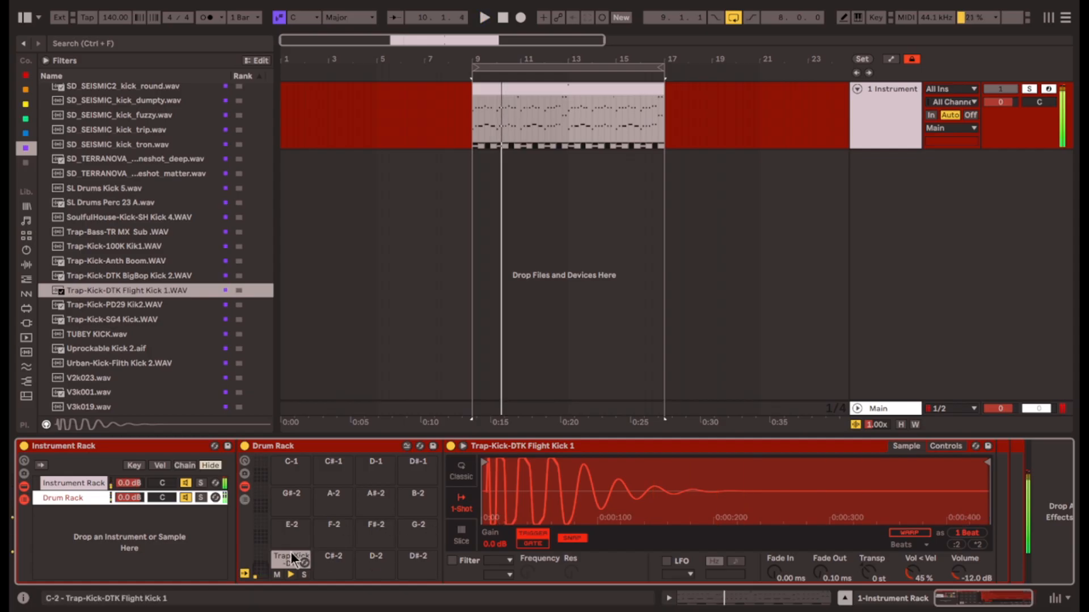
Delete the kick from the Drum Rack's C-2 pad and remove the Drum Rack chain from the outer rack.
{"action": "left_click", "coordinate": [284, 562]}
{"action": "key", "text": "Delete"}
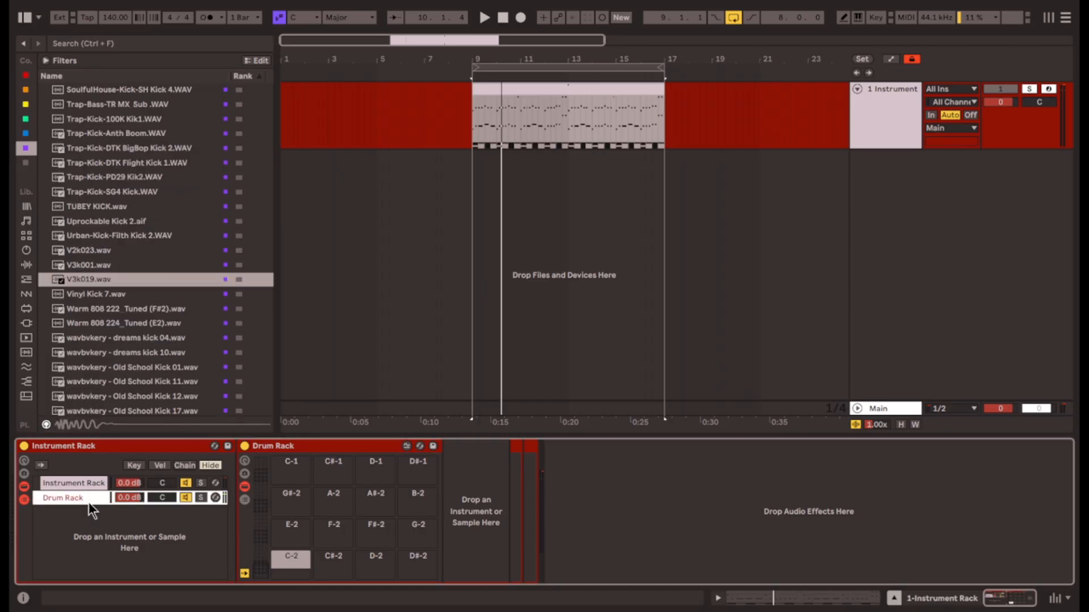
{"action": "left_click", "coordinate": [77, 498]}
{"action": "key", "text": "Delete"}
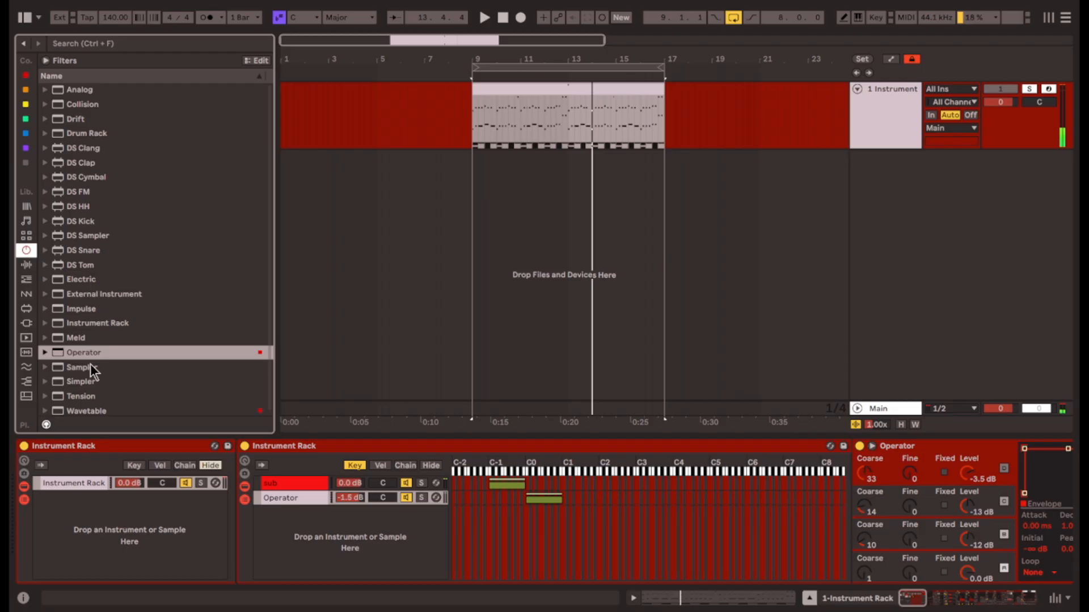
Add a second Operator chain to the inner Instrument Rack and limit its key zone to the C1 octave.
{"action": "left_click_drag", "start_coordinate": [93, 353], "coordinate": [426, 529]}
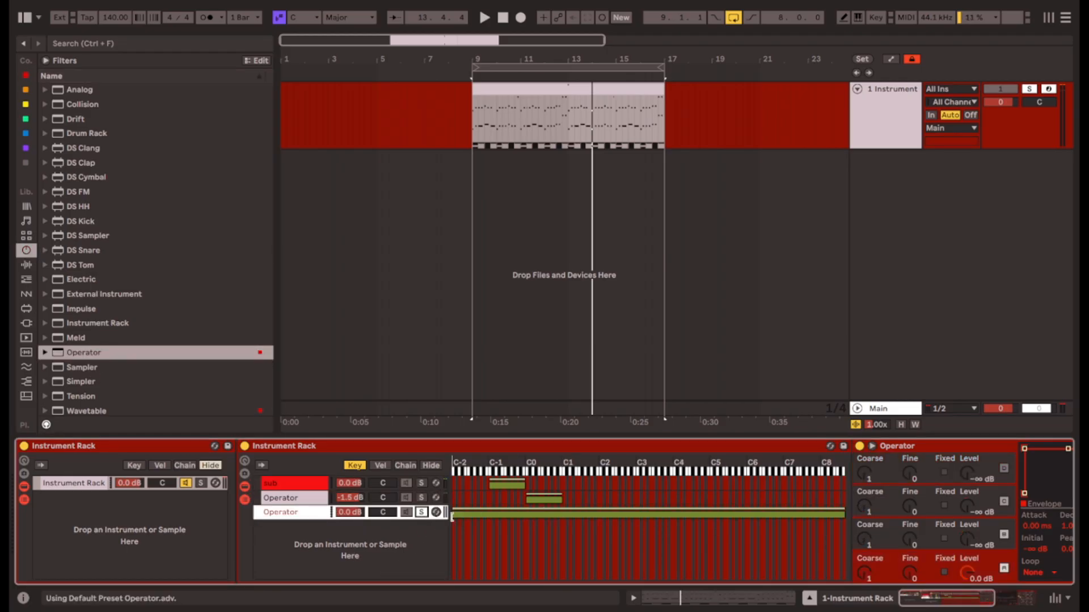
{"action": "left_click_drag", "start_coordinate": [824, 515], "coordinate": [599, 513]}
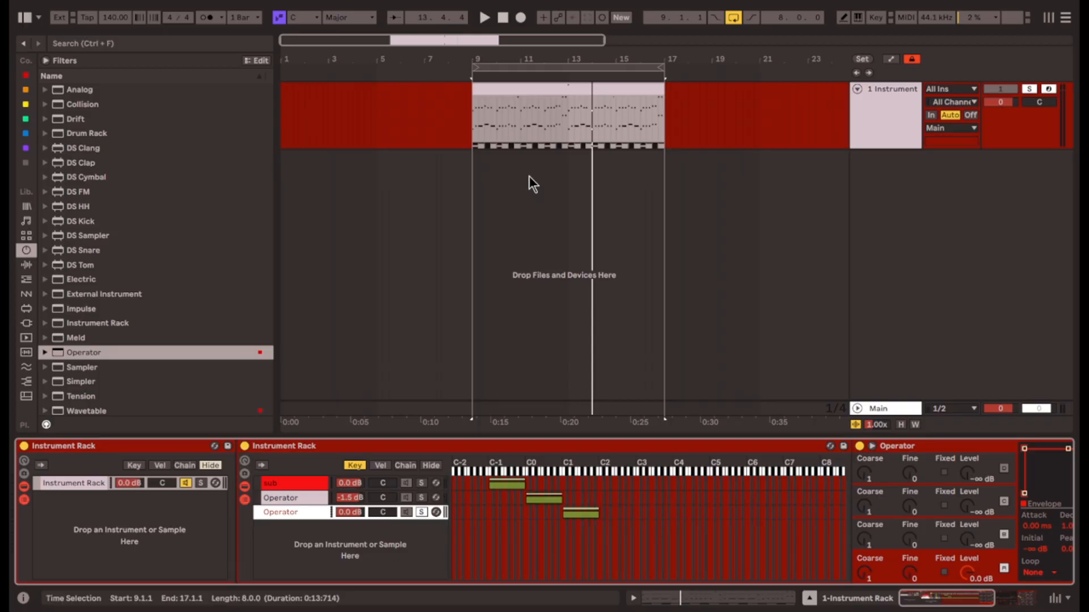
Add a D1 note at 1.1.1 of the clip, lengthen it to about three sixteenths and play it.
{"action": "double_click", "coordinate": [552, 90]}
{"action": "scroll", "coordinate": [408, 482], "scroll_direction": "up", "scroll_amount": 4}
{"action": "double_click", "coordinate": [340, 433]}
{"action": "left_click_drag", "start_coordinate": [340, 433], "coordinate": [328, 416]}
{"action": "scroll", "coordinate": [363, 495], "scroll_direction": "up", "scroll_amount": 2}
{"action": "key", "text": "space"}
{"action": "left_click_drag", "start_coordinate": [333, 466], "coordinate": [367, 467]}
{"action": "key", "text": "space"}
{"action": "key", "text": "space"}
{"action": "scroll", "coordinate": [410, 506], "scroll_direction": "down", "scroll_amount": 1}
{"action": "scroll", "coordinate": [409, 506], "scroll_direction": "up", "scroll_amount": 2}
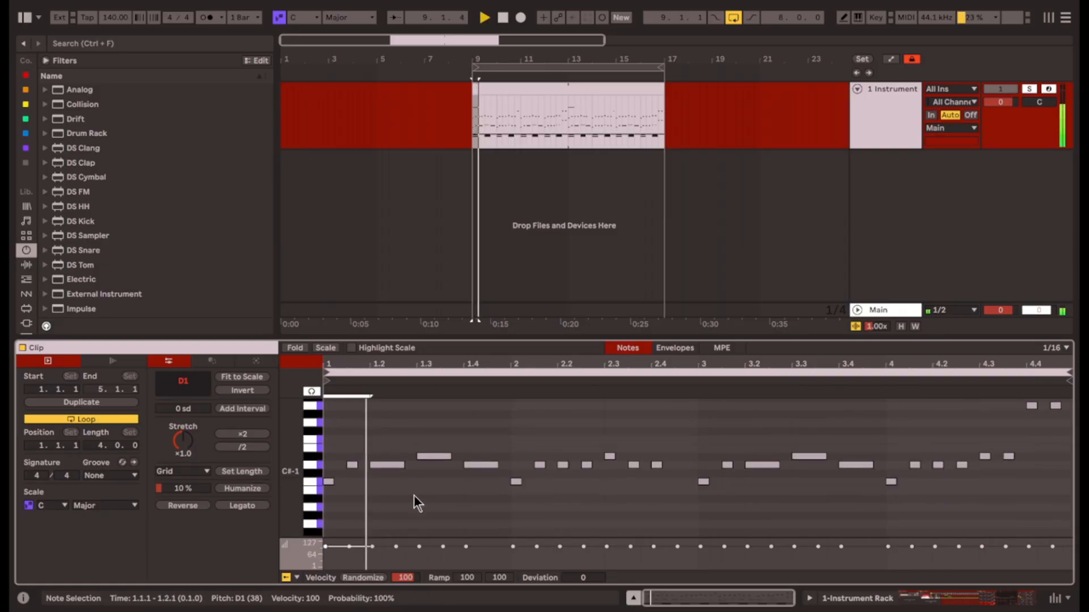
Duplicate the D1 note onto every following beat through 4.4.
{"action": "key", "text": "ctrl+d"}
{"action": "key", "text": "ctrl+d"}
{"action": "key", "text": "ctrl+d"}
{"action": "key", "text": "ctrl+d"}
{"action": "key", "text": "ctrl+d"}
{"action": "key", "text": "ctrl+d"}
{"action": "key", "text": "ctrl+d"}
{"action": "key", "text": "ctrl+d"}
{"action": "key", "text": "ctrl+d"}
{"action": "key", "text": "ctrl+d"}
{"action": "key", "text": "ctrl+d"}
{"action": "key", "text": "ctrl+d"}
{"action": "key", "text": "ctrl+d"}
{"action": "key", "text": "ctrl+d"}
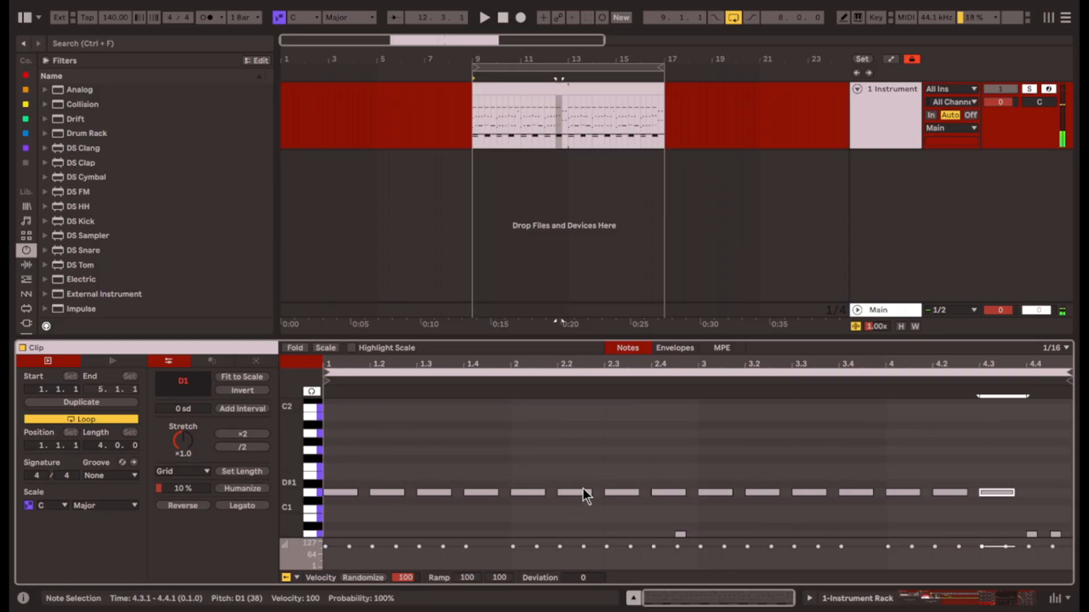
Raise the D1 notes at 2.3 and 2.4 to D#1 while the clip plays.
{"action": "scroll", "coordinate": [567, 488], "scroll_direction": "down", "scroll_amount": 3}
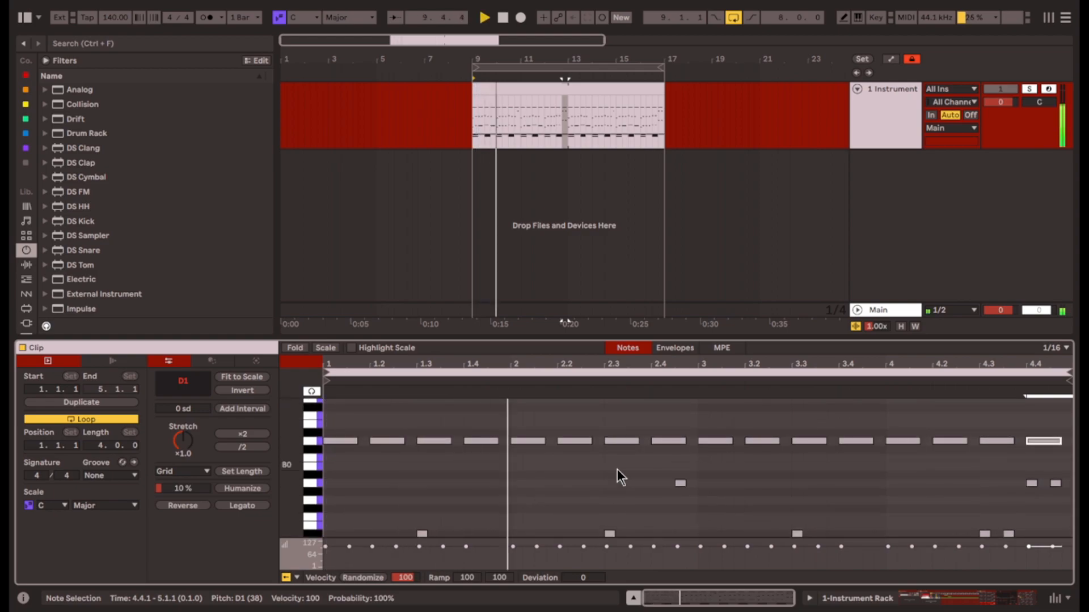
{"action": "left_click_drag", "start_coordinate": [616, 467], "coordinate": [668, 437]}
{"action": "key", "text": "Up"}
{"action": "scroll", "coordinate": [688, 468], "scroll_direction": "down", "scroll_amount": 6}
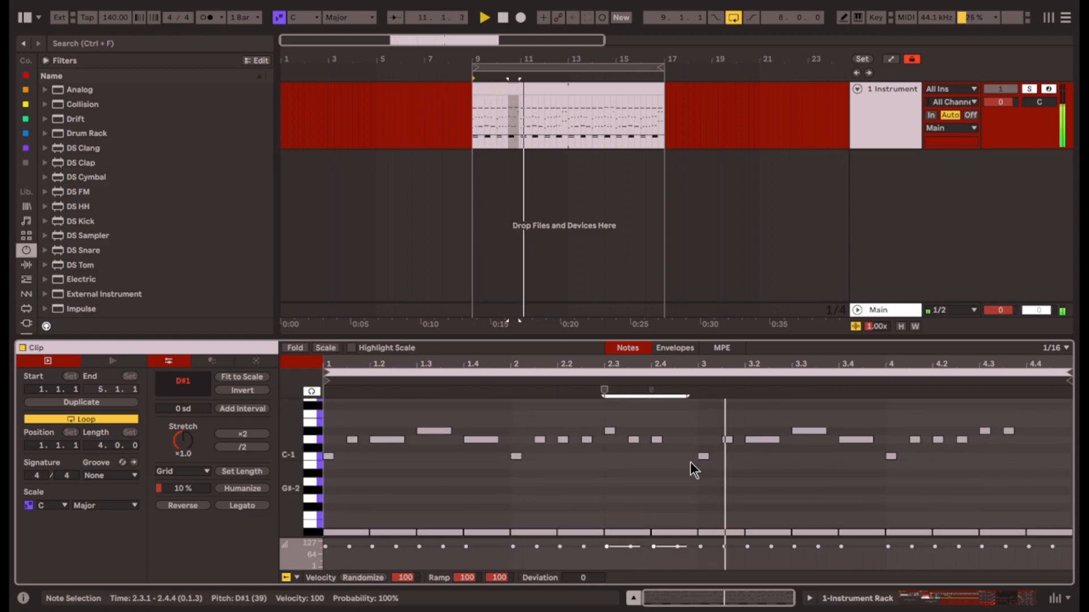
Lower the riff's A0 notes at 4.4.1 and 4.4.3 to G0 and play the clip.
{"action": "scroll", "coordinate": [845, 463], "scroll_direction": "up", "scroll_amount": 3}
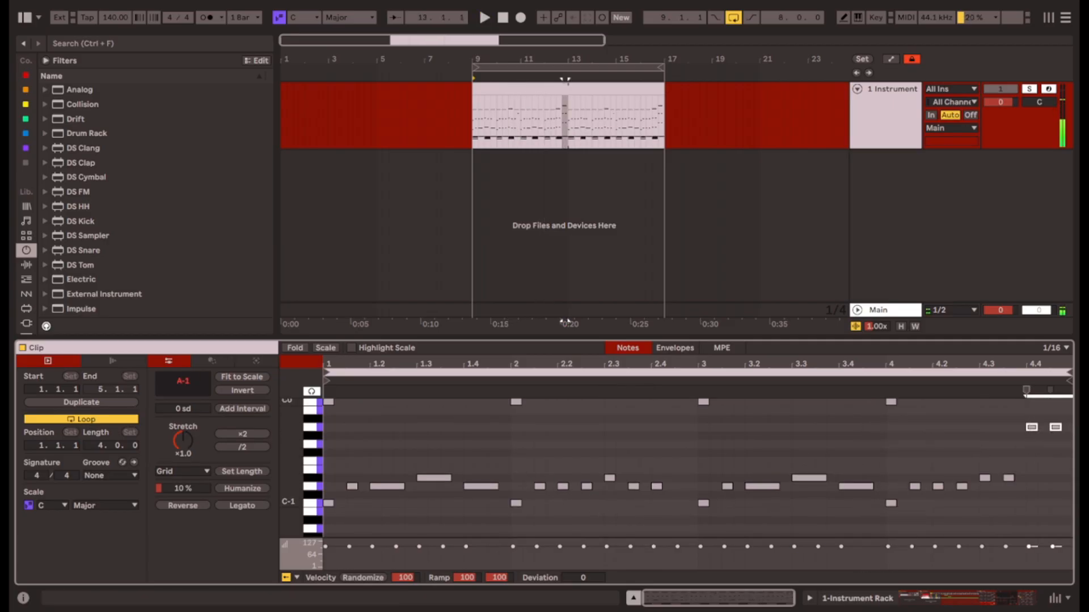
{"action": "scroll", "coordinate": [1038, 487], "scroll_direction": "up", "scroll_amount": 3}
{"action": "left_click", "coordinate": [1034, 454]}
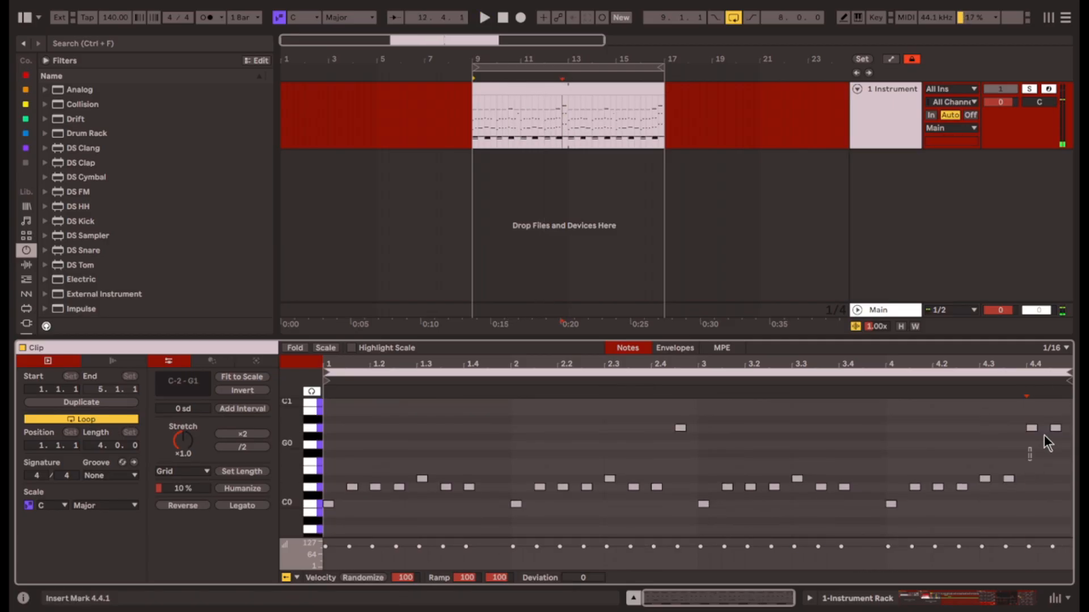
{"action": "key", "text": "space"}
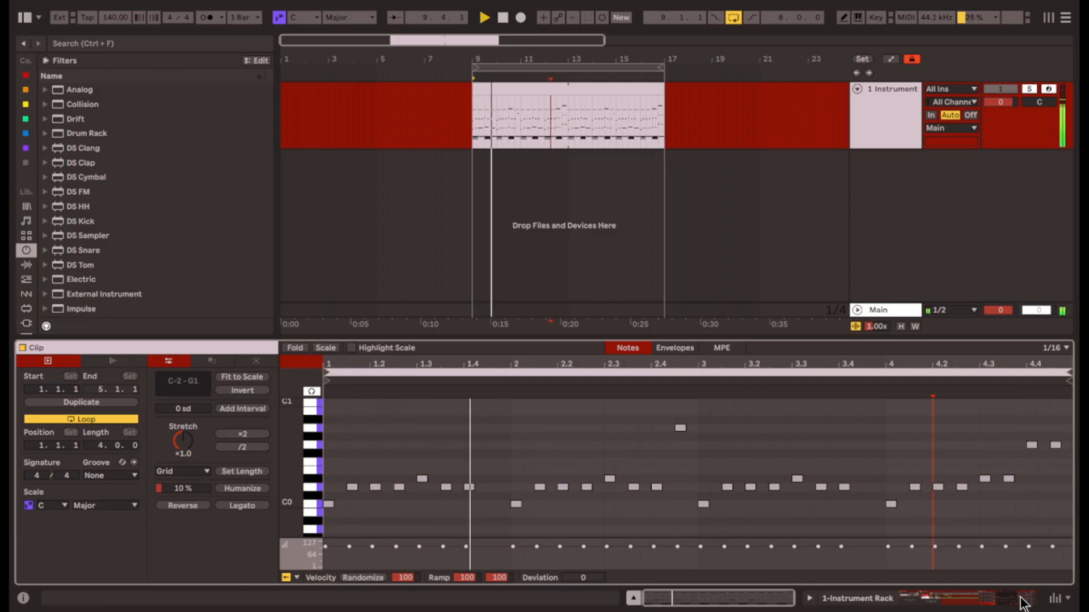
Set oscillator B of the new Operator to a level of -7.2 dB and a coarse value of 21.
{"action": "left_click", "coordinate": [933, 595]}
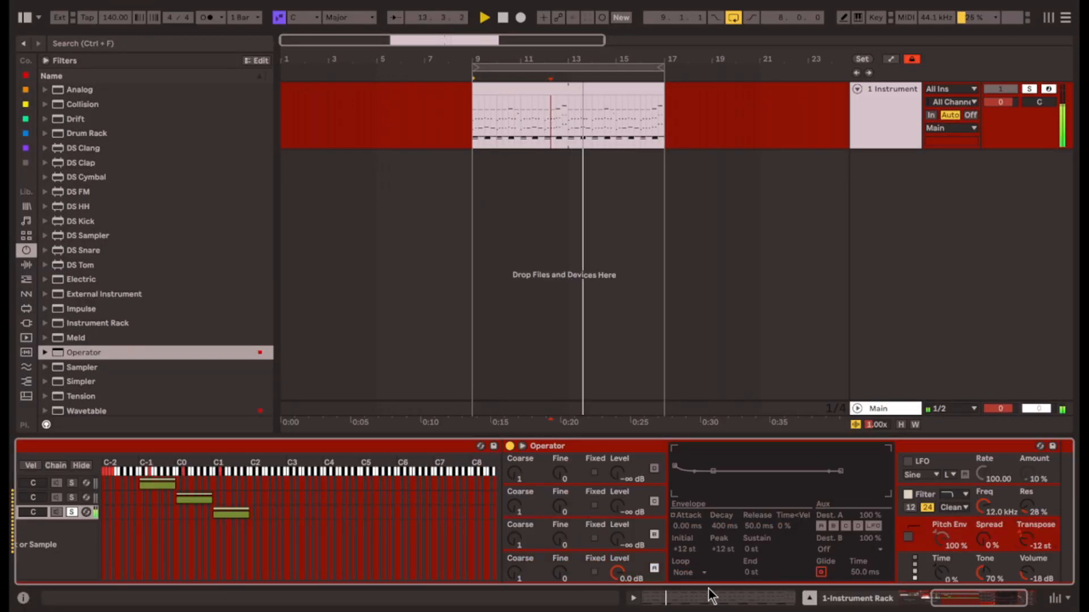
{"action": "left_click", "coordinate": [647, 528]}
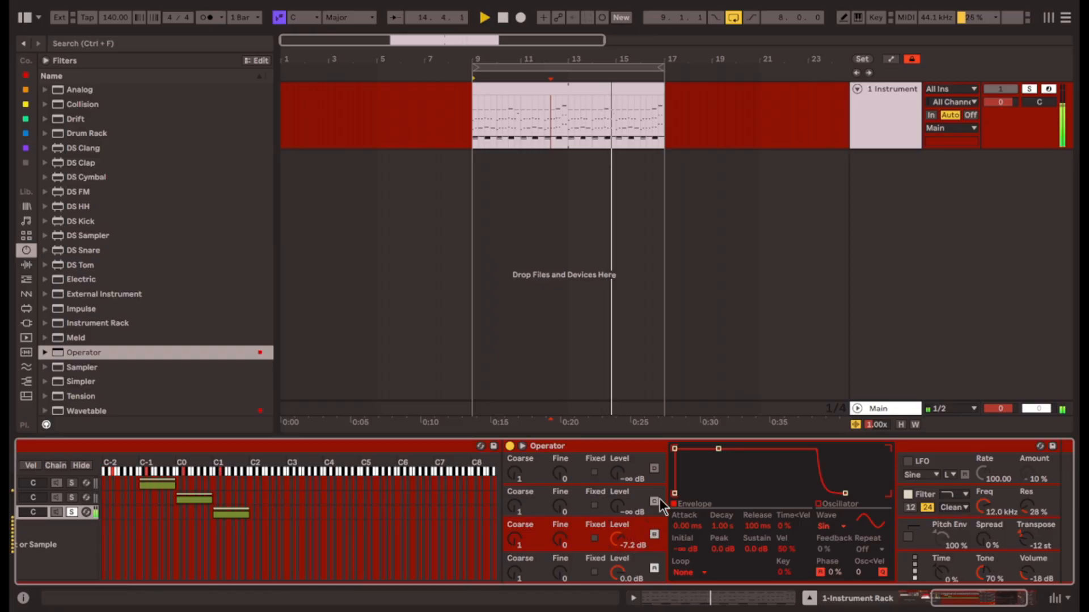
{"action": "left_click_drag", "start_coordinate": [515, 538], "coordinate": [515, 504]}
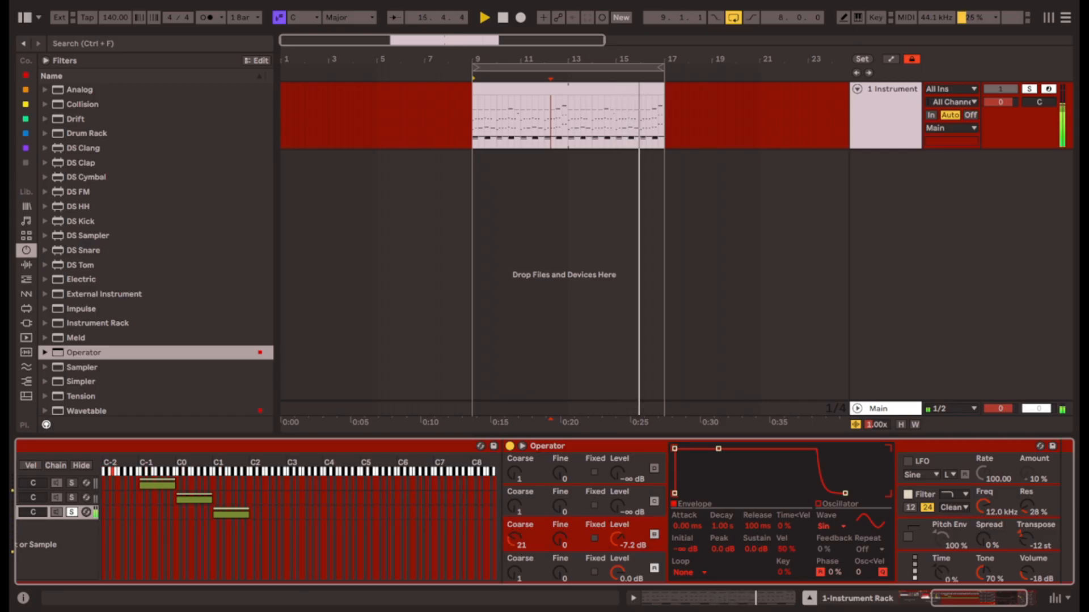
Set oscillator C of the new Operator to a coarse value of 26 and a level of -21 dB.
{"action": "left_click_drag", "start_coordinate": [620, 505], "coordinate": [621, 471]}
{"action": "left_click_drag", "start_coordinate": [510, 505], "coordinate": [509, 474]}
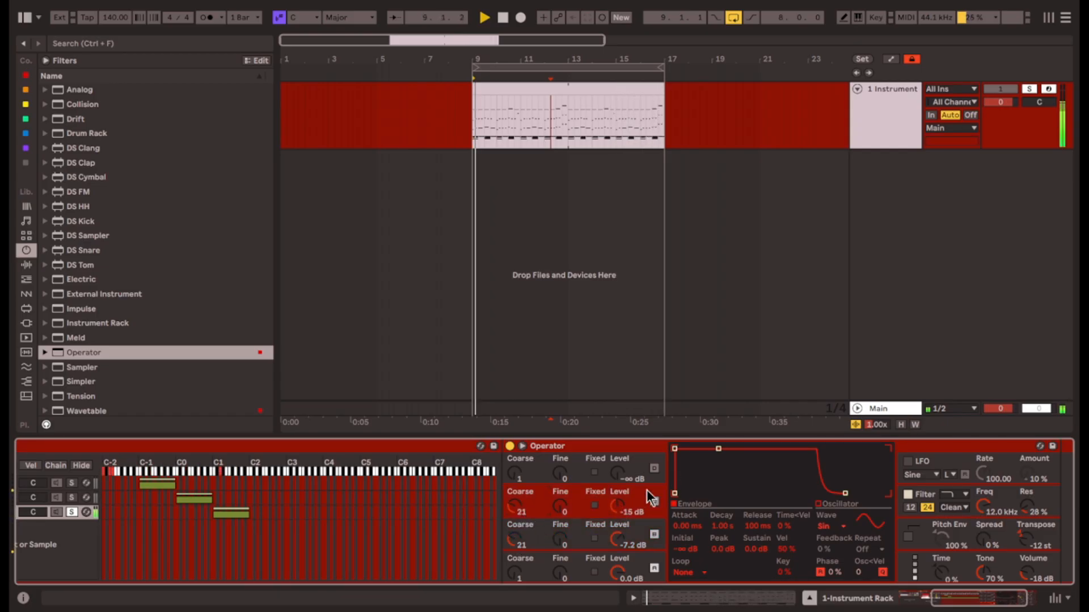
{"action": "left_click_drag", "start_coordinate": [618, 506], "coordinate": [618, 519]}
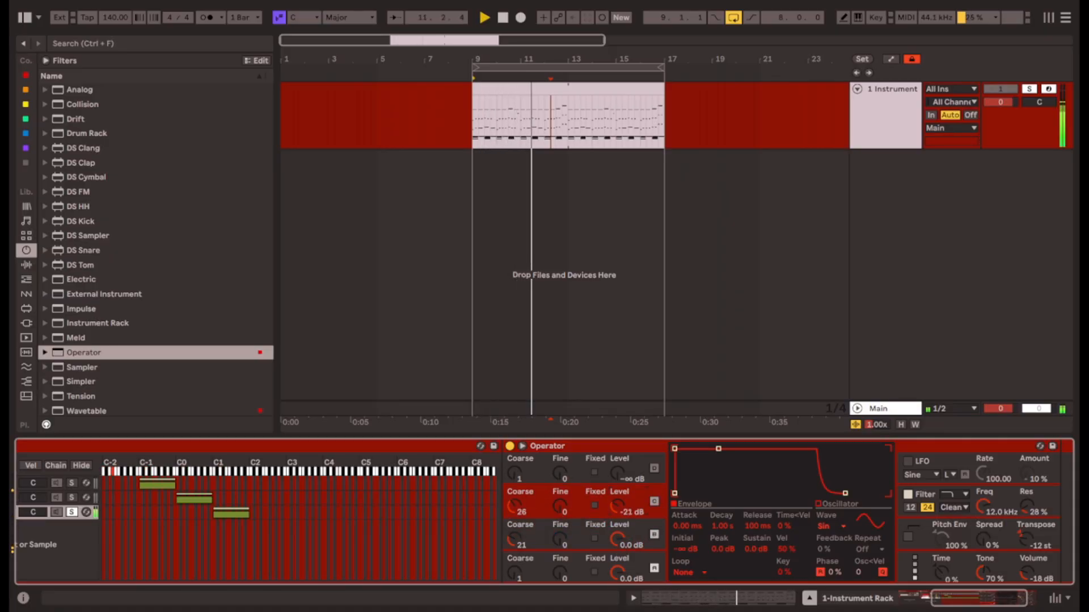
Set oscillator D of the new Operator to 0 dB with a coarse value of 38, and oscillator B's coarse value to 16.
{"action": "left_click_drag", "start_coordinate": [617, 477], "coordinate": [617, 458]}
{"action": "left_click_drag", "start_coordinate": [517, 476], "coordinate": [517, 432]}
{"action": "left_click_drag", "start_coordinate": [518, 537], "coordinate": [517, 541]}
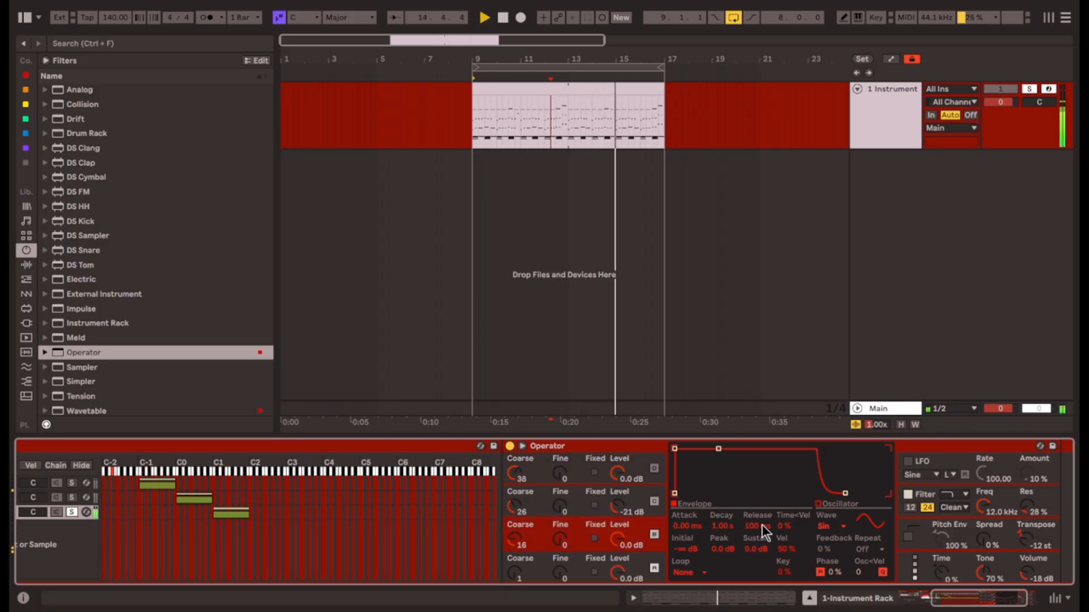
Set oscillator B's envelope decay to 171 ms and oscillator C's envelope to 99.1 ms attack, 610 ms decay and -32 dB sustain.
{"action": "left_click", "coordinate": [839, 504]}
{"action": "left_click", "coordinate": [674, 504]}
{"action": "left_click_drag", "start_coordinate": [737, 450], "coordinate": [708, 448]}
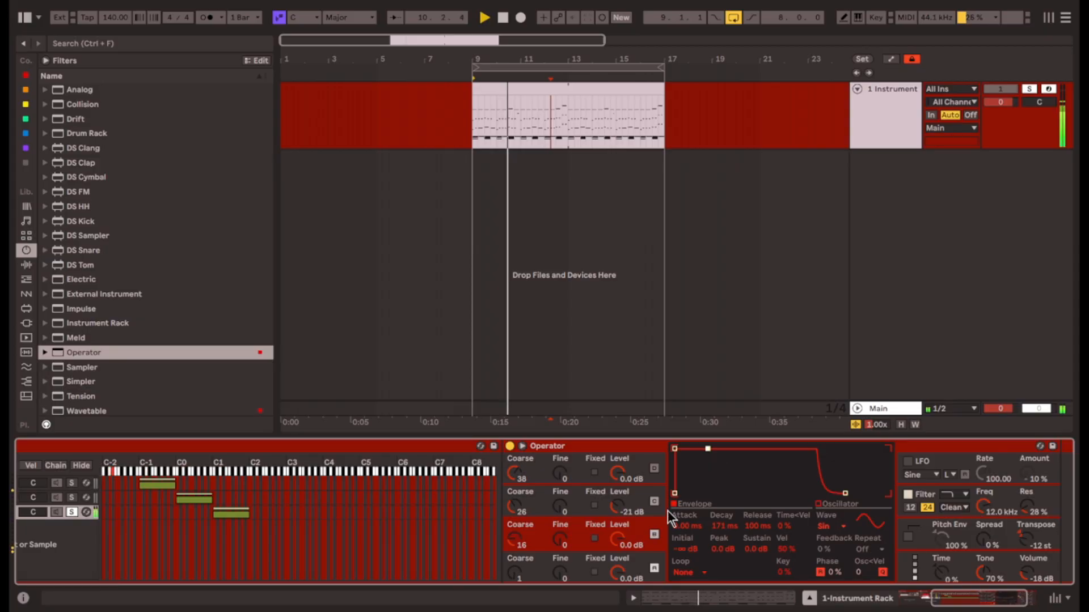
{"action": "left_click", "coordinate": [641, 508]}
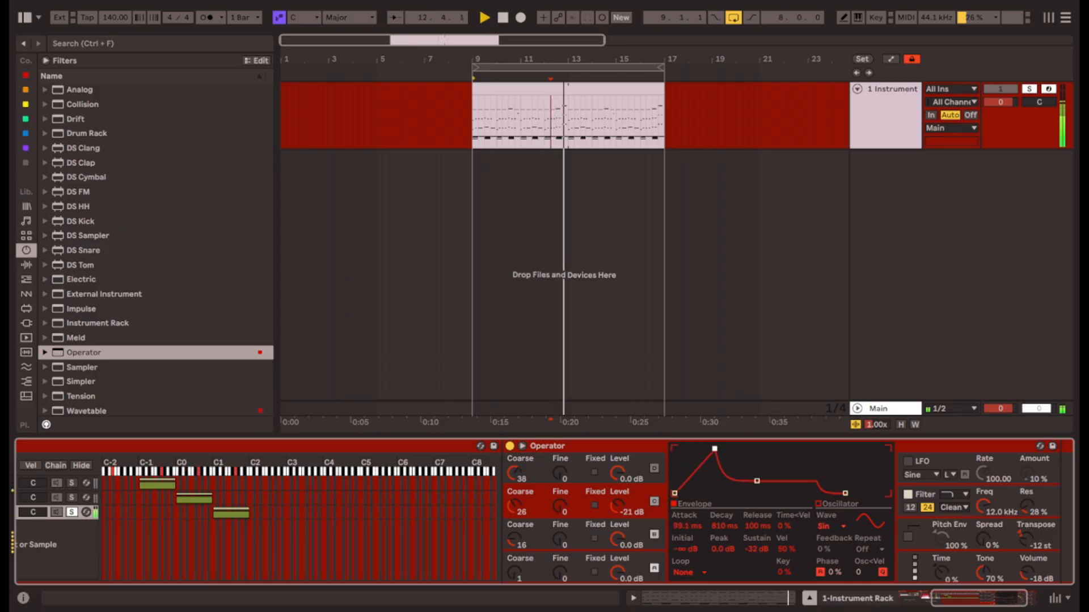
Draw extra harmonics into oscillator B's waveform to turn it into a custom user wave.
{"action": "left_click", "coordinate": [656, 525]}
{"action": "left_click", "coordinate": [857, 514]}
{"action": "left_click", "coordinate": [708, 465]}
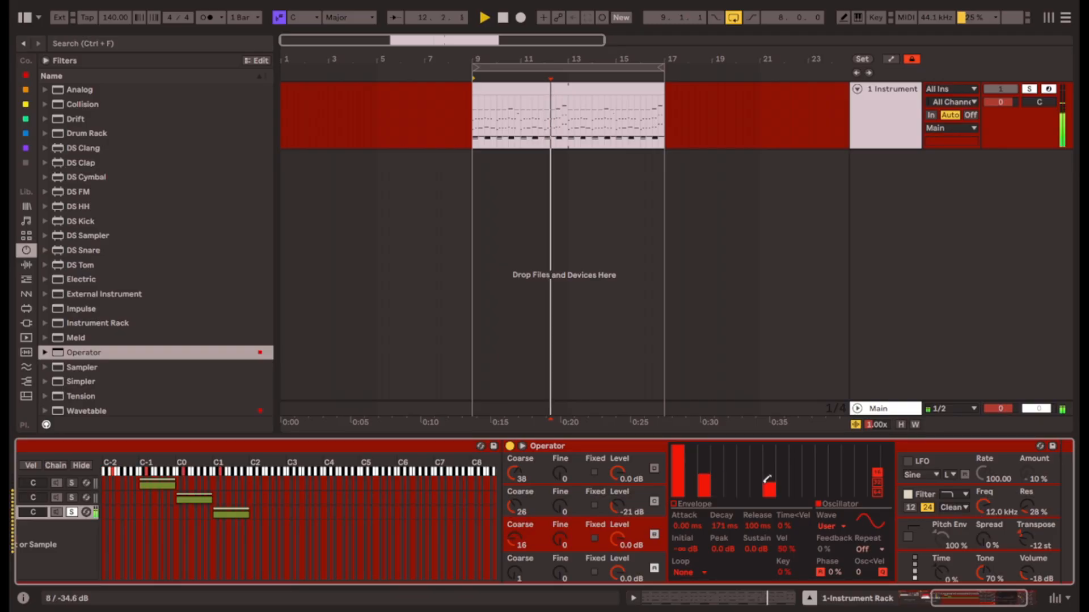
Set the new Operator's filter to a 12 dB slope, 18.5 kHz and 0% resonance, and its tone to 59%.
{"action": "left_click", "coordinate": [990, 581]}
{"action": "left_click", "coordinate": [1004, 604]}
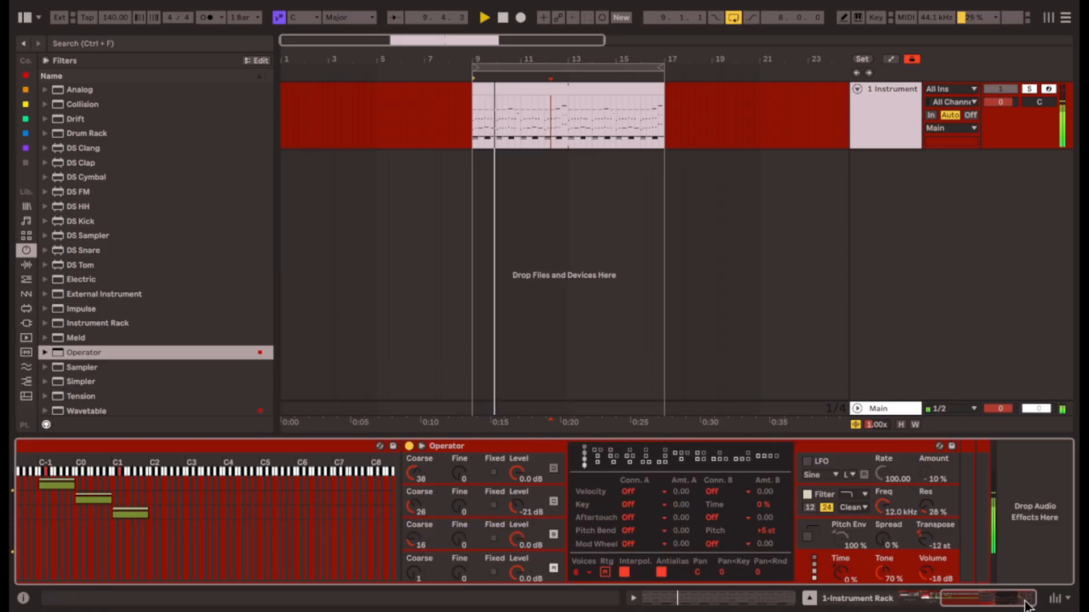
{"action": "left_click", "coordinate": [883, 512]}
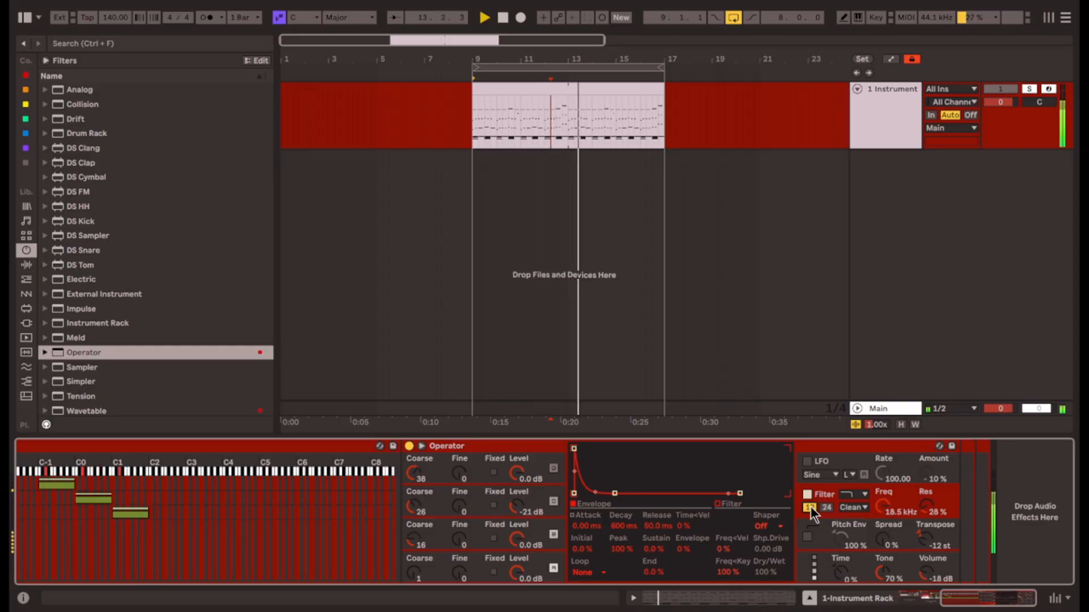
{"action": "left_click_drag", "start_coordinate": [941, 513], "coordinate": [882, 565]}
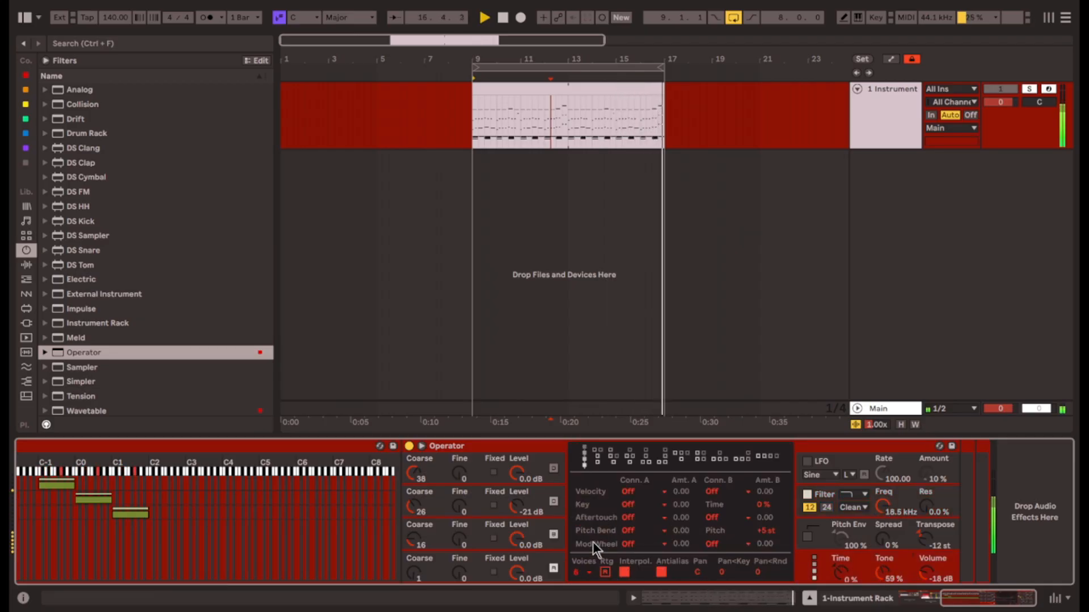
Lower the filter to 225 Hz with 15% resonance, and set its envelope to 100% amount with a slower attack.
{"action": "left_click", "coordinate": [559, 557]}
{"action": "left_click", "coordinate": [685, 549]}
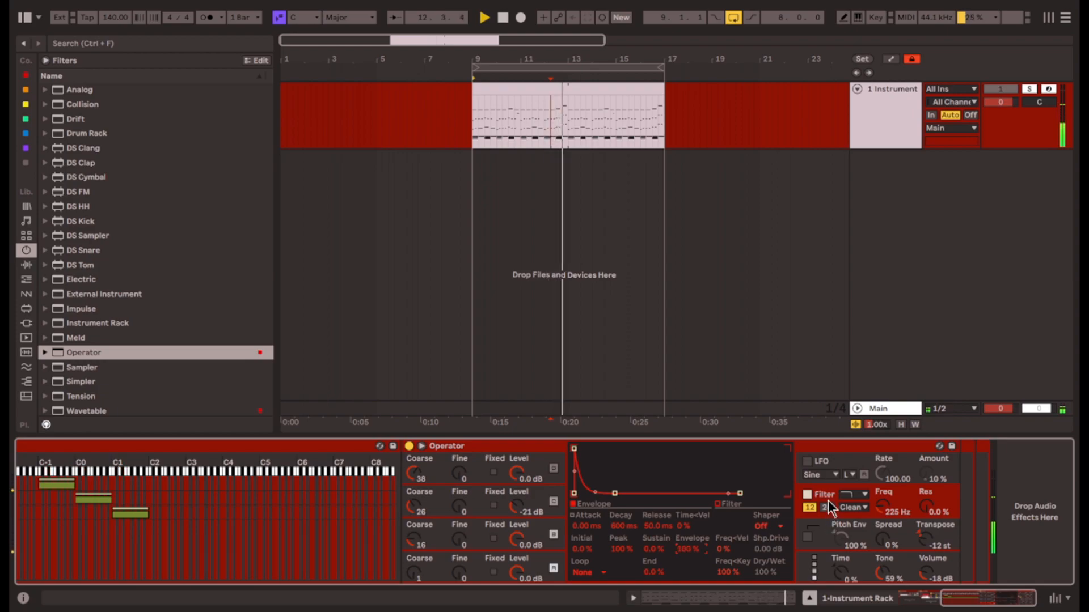
{"action": "left_click_drag", "start_coordinate": [574, 449], "coordinate": [620, 449]}
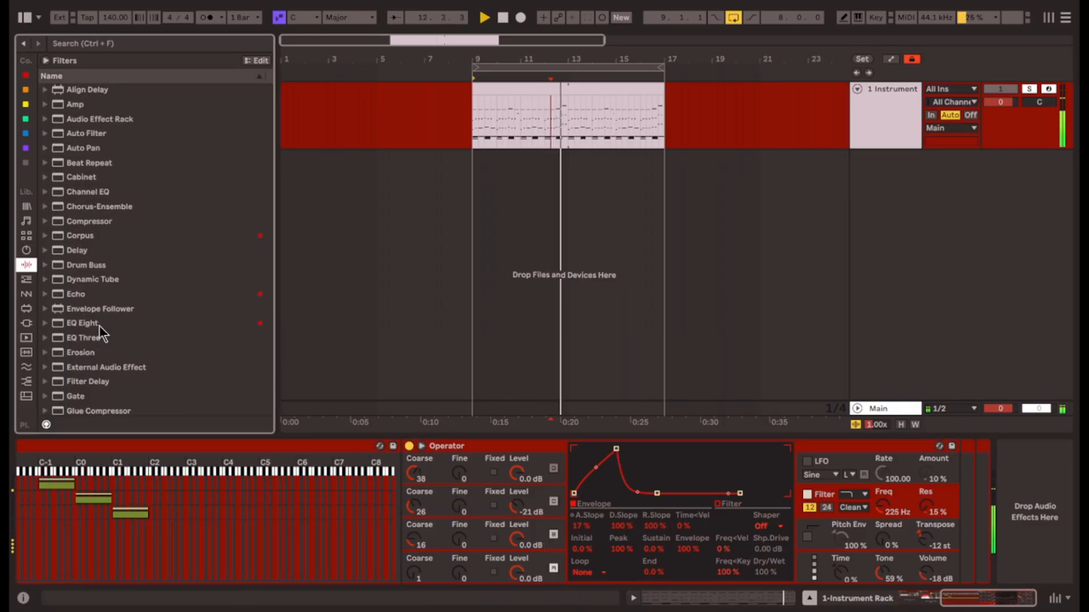
Add an EQ Eight after the new Operator, move its low-cut band up, and boost band 3 by 3.10 dB at 918 Hz.
{"action": "left_click_drag", "start_coordinate": [99, 326], "coordinate": [998, 511]}
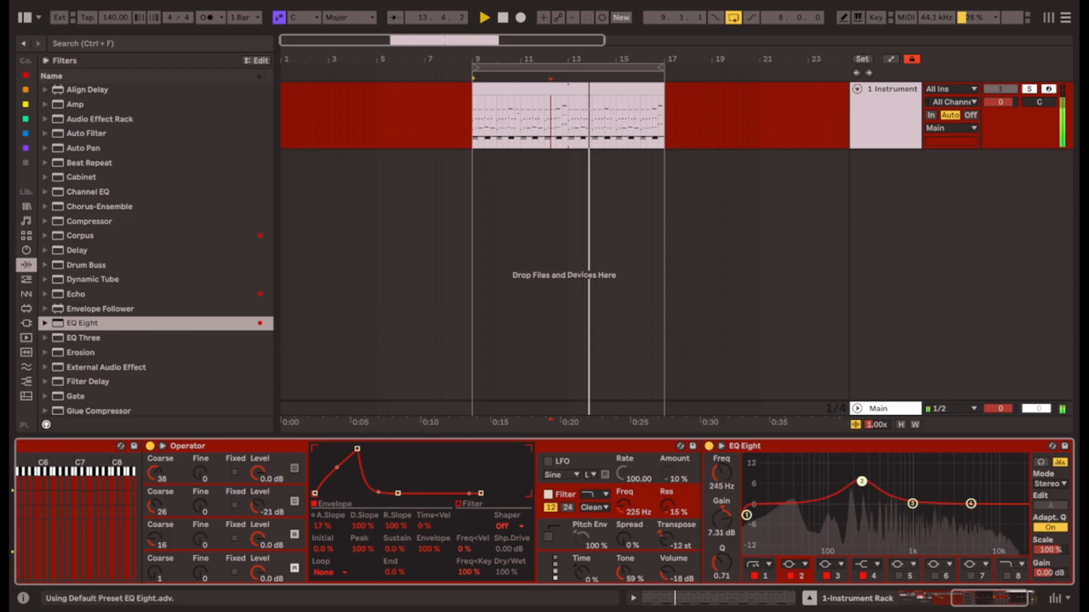
{"action": "left_click_drag", "start_coordinate": [863, 481], "coordinate": [870, 485]}
{"action": "left_click_drag", "start_coordinate": [746, 515], "coordinate": [909, 495]}
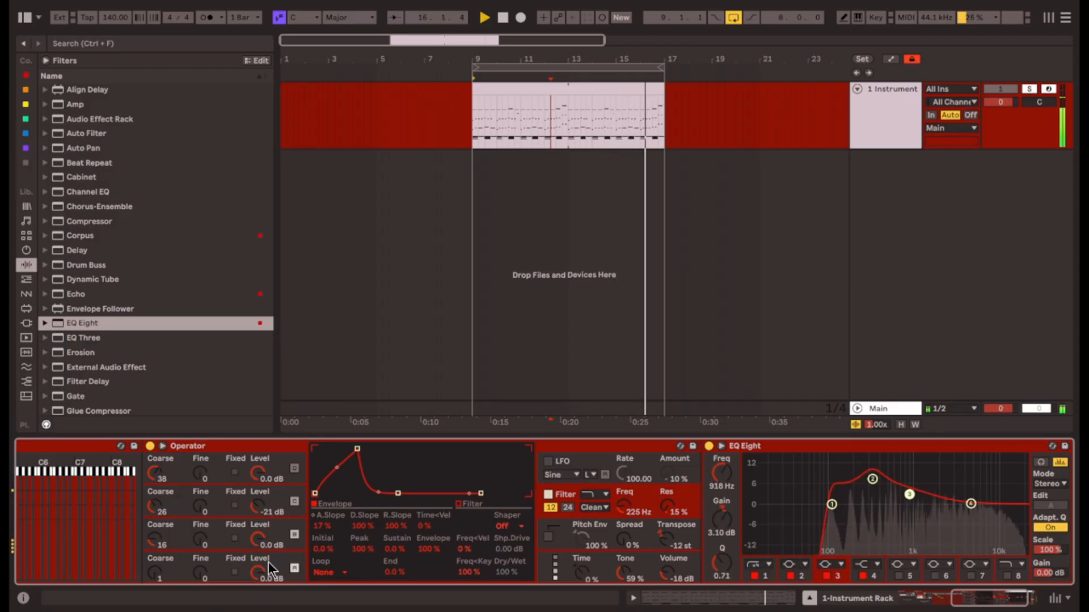
Set the coarse values of oscillators D and C to 2 and B to 4, with oscillator B's level at -10 dB.
{"action": "left_click", "coordinate": [157, 508]}
{"action": "left_click_drag", "start_coordinate": [154, 473], "coordinate": [154, 554]}
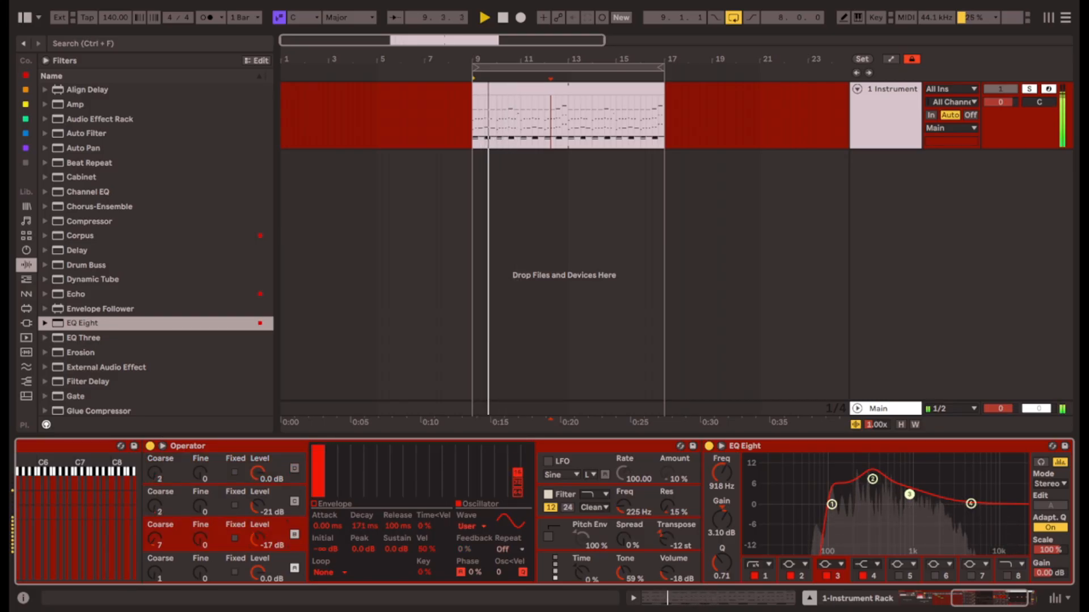
{"action": "left_click_drag", "start_coordinate": [258, 538], "coordinate": [258, 521]}
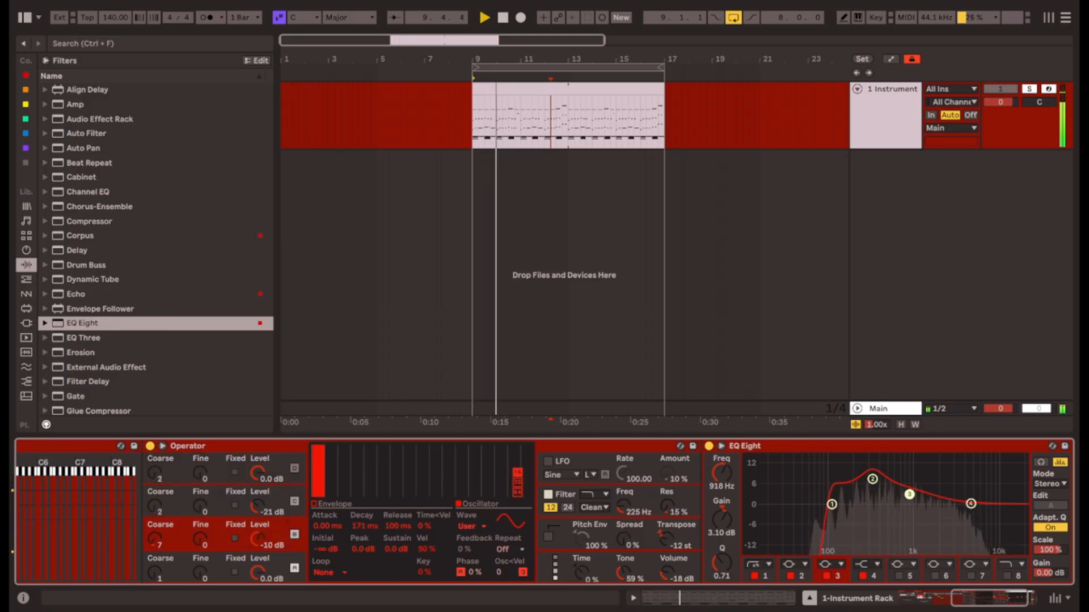
{"action": "left_click_drag", "start_coordinate": [159, 541], "coordinate": [159, 553]}
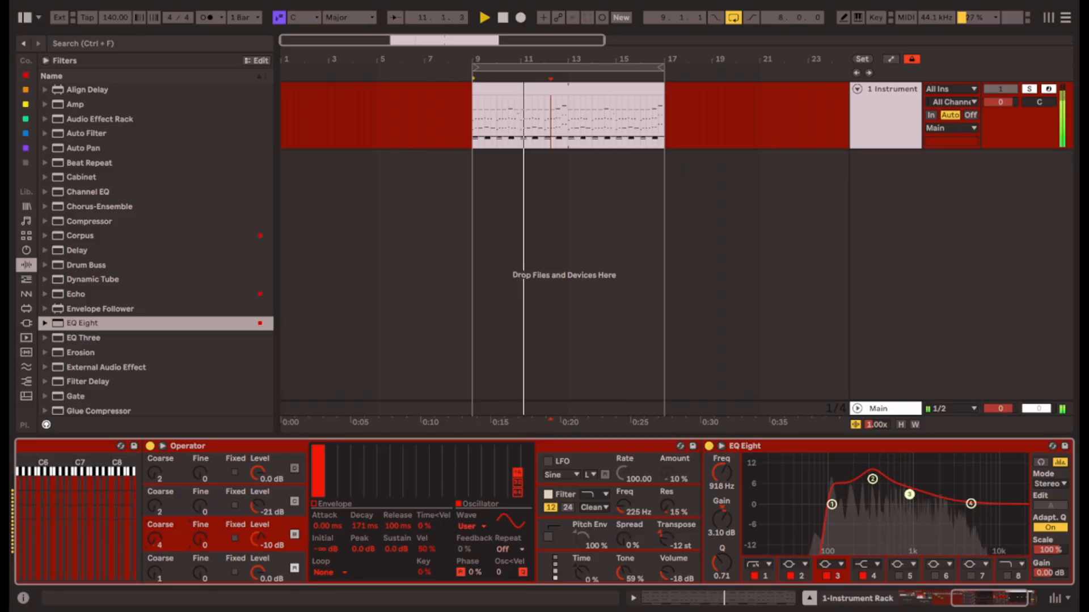
Add the OTT preset of Multiband Dynamics after the EQ Eight, and set the EQ's low-cut band to 111 Hz.
{"action": "scroll", "coordinate": [70, 298], "scroll_direction": "down", "scroll_amount": 5}
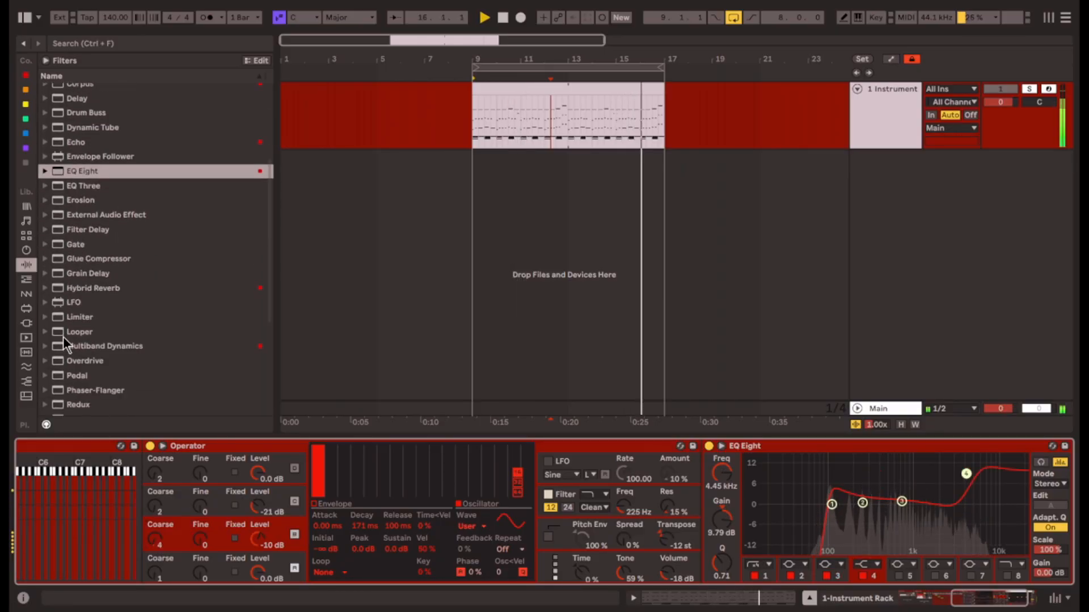
{"action": "left_click", "coordinate": [54, 319]}
{"action": "scroll", "coordinate": [110, 380], "scroll_direction": "down", "scroll_amount": 5}
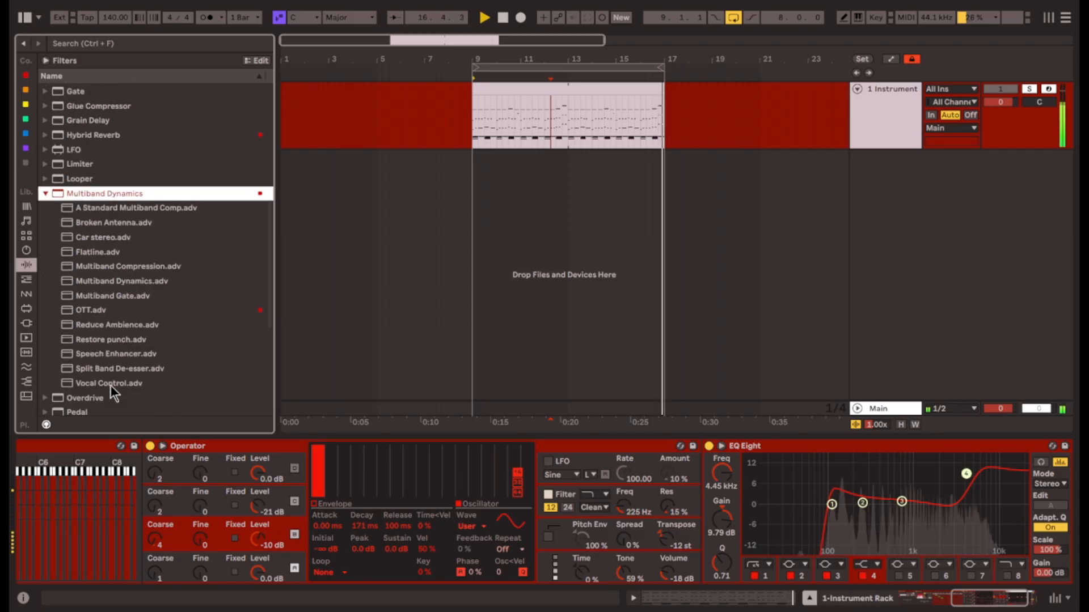
{"action": "double_click", "coordinate": [93, 310]}
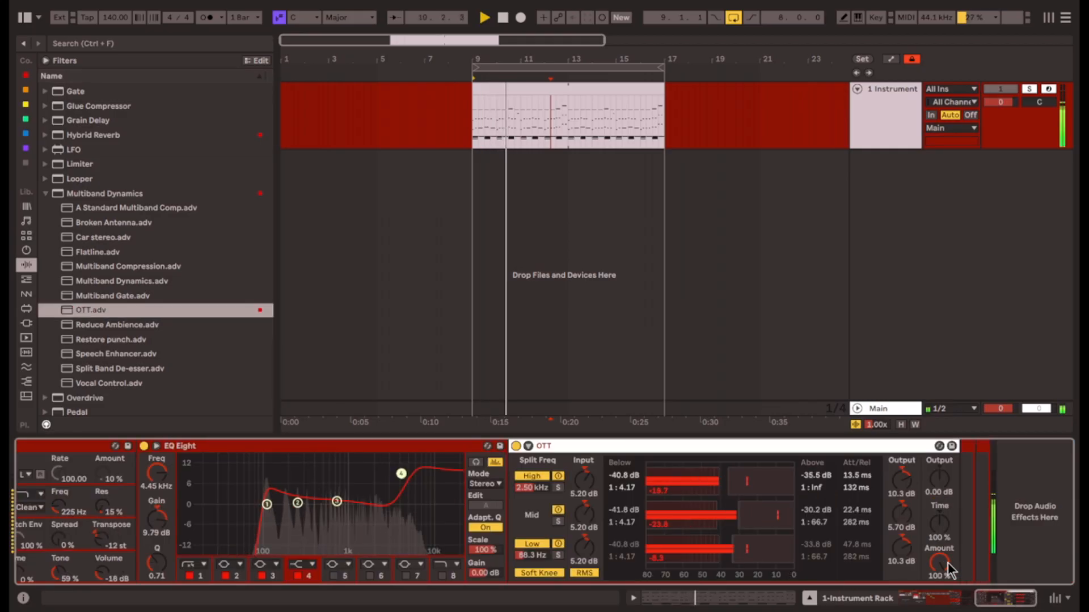
{"action": "left_click_drag", "start_coordinate": [267, 505], "coordinate": [268, 517]}
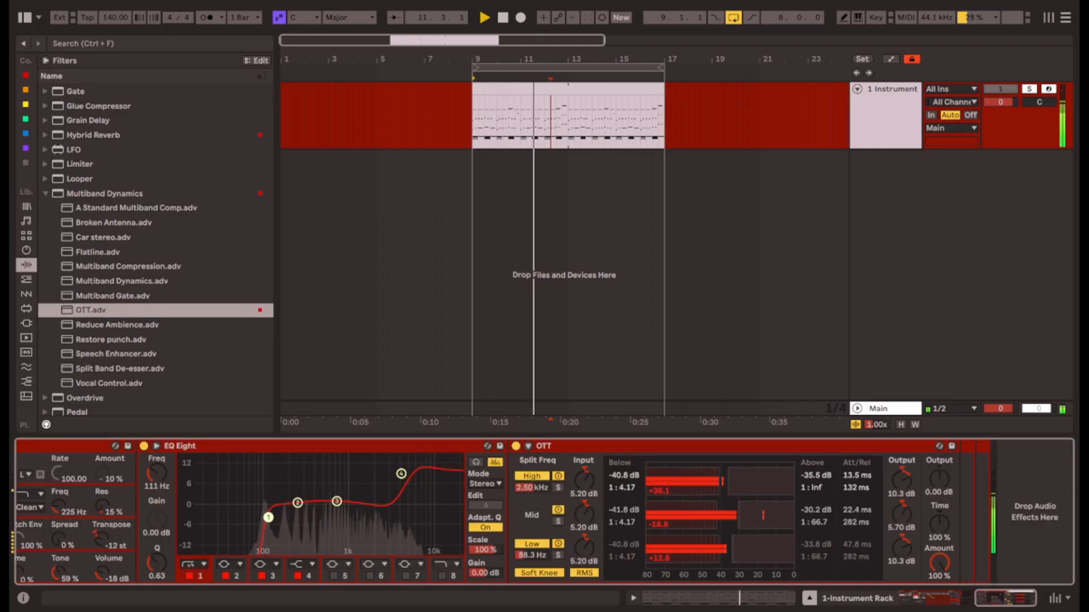
Insert a Phaser-Flanger between EQ Eight and OTT in Flanger mode with 8.39 ms time, 31% feedback and -0.12 envelope follower.
{"action": "scroll", "coordinate": [100, 195], "scroll_direction": "up", "scroll_amount": 6}
{"action": "scroll", "coordinate": [147, 249], "scroll_direction": "down", "scroll_amount": 6}
{"action": "left_click", "coordinate": [150, 276]}
{"action": "left_click_drag", "start_coordinate": [97, 203], "coordinate": [628, 498]}
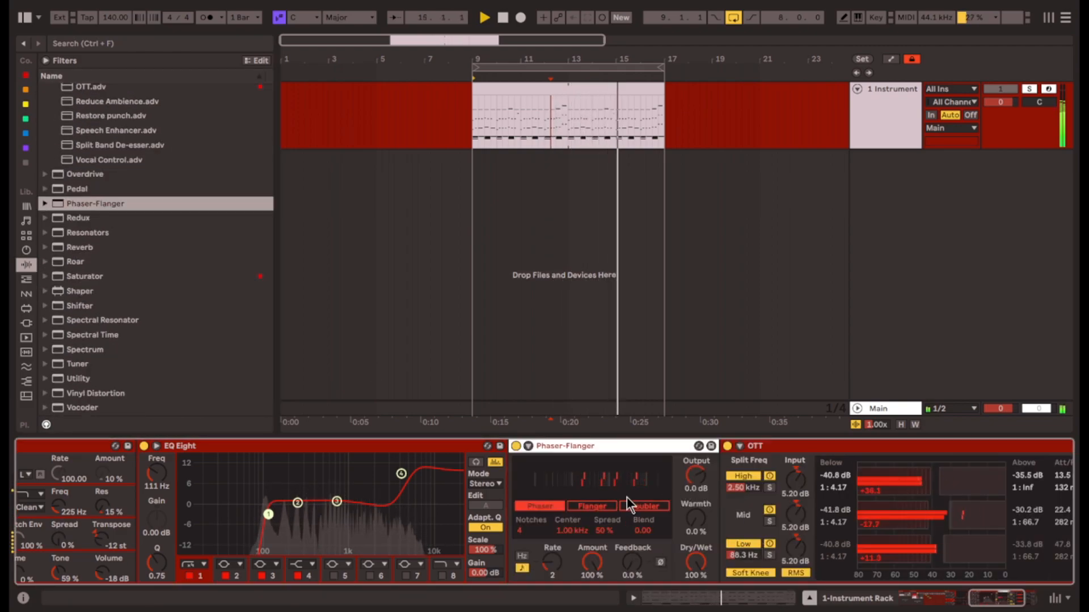
{"action": "left_click", "coordinate": [592, 506]}
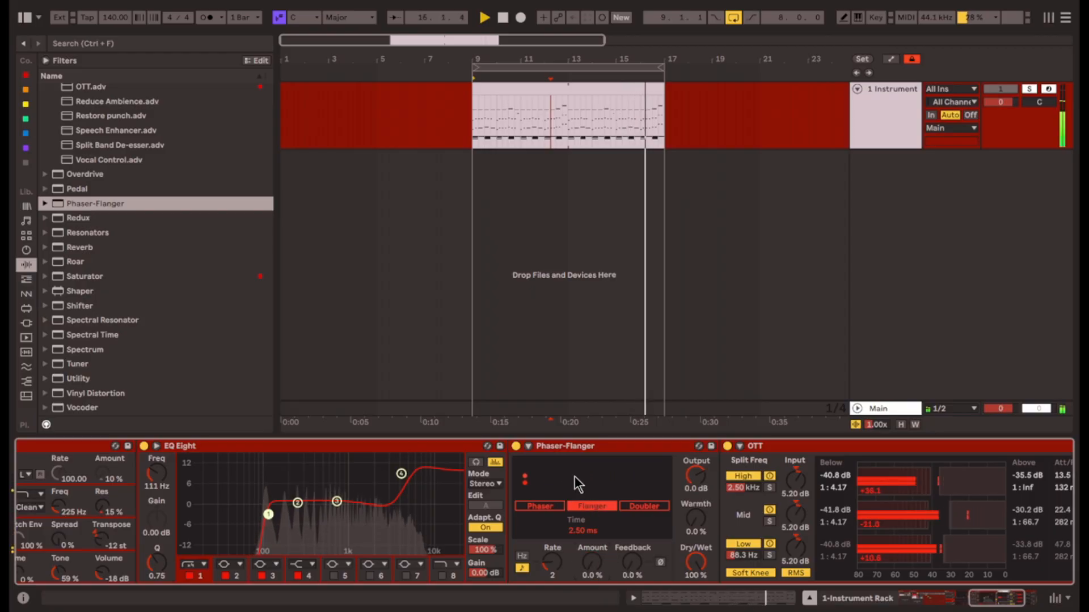
{"action": "left_click", "coordinate": [529, 446]}
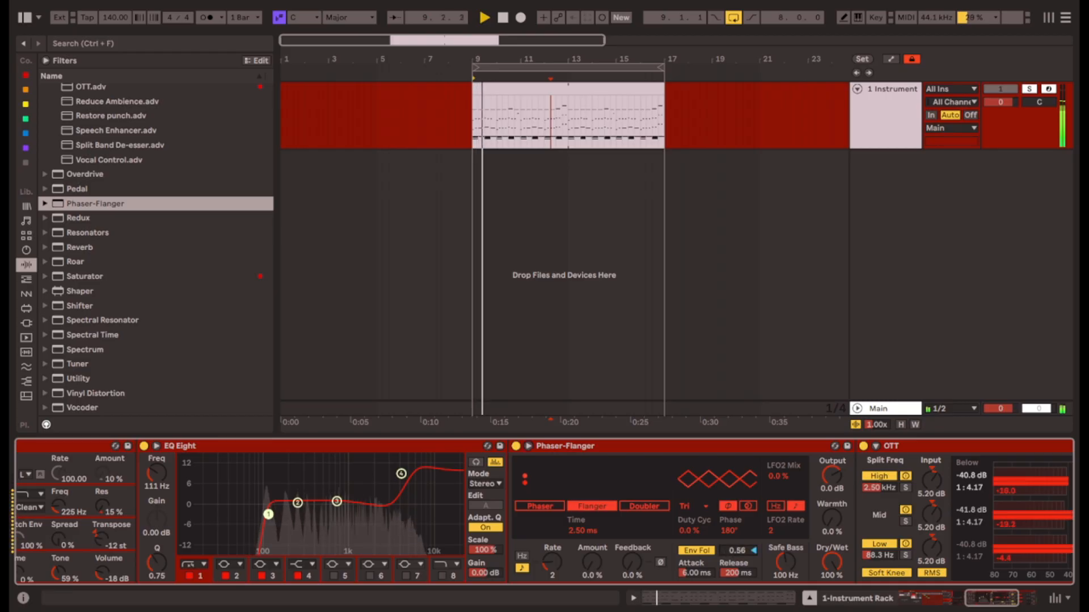
{"action": "left_click_drag", "start_coordinate": [568, 533], "coordinate": [567, 499]}
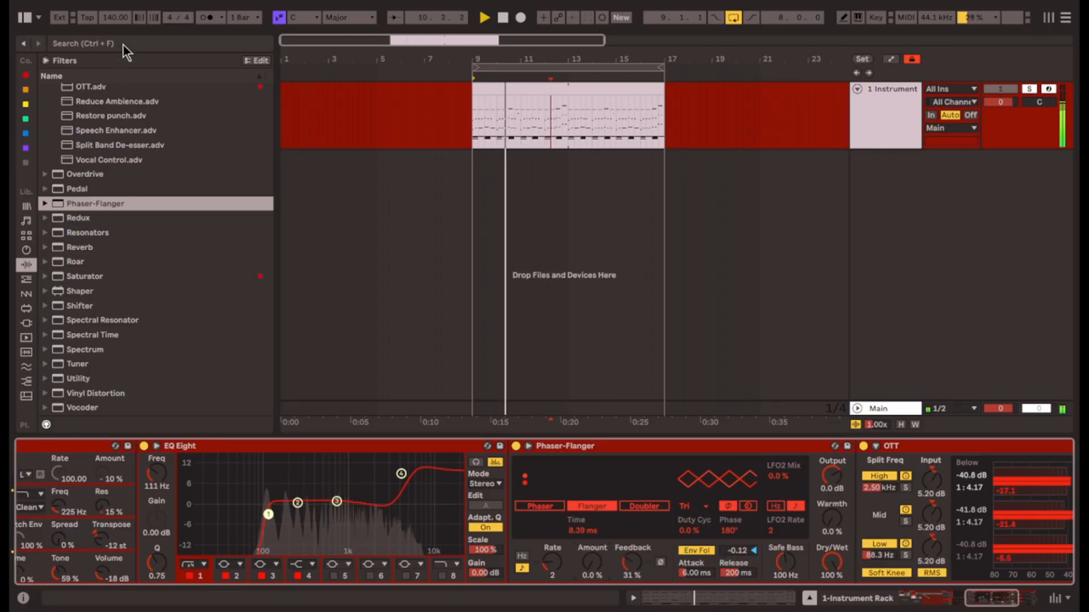
Find Ozone Imager with "ima", insert it before OTT, and set Width to 37.7 and Stereoize to 20.0.
{"action": "left_click", "coordinate": [123, 43]}
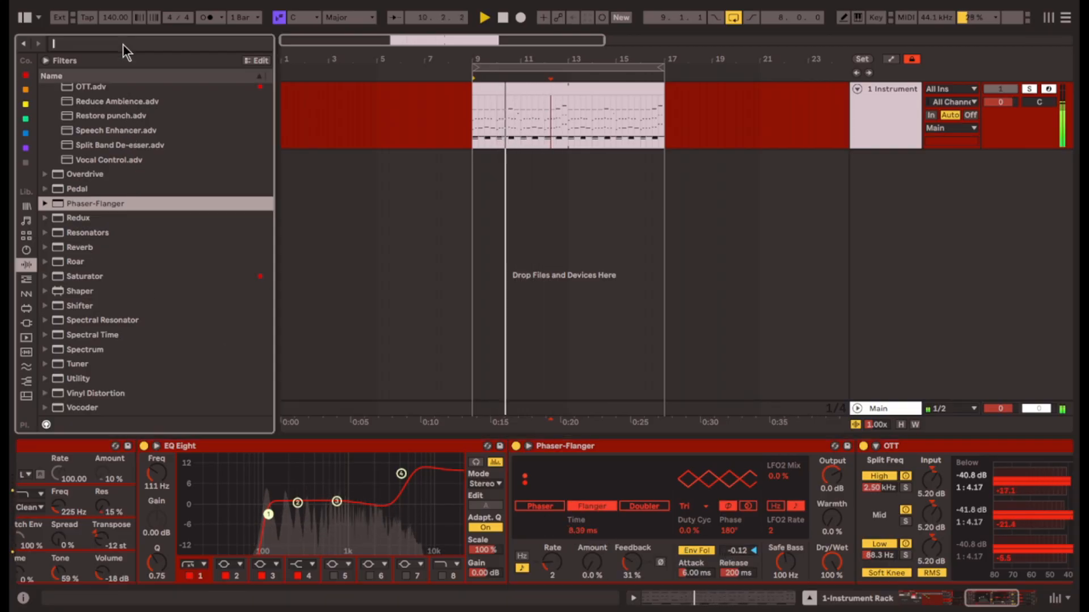
{"action": "type", "text": "ima"}
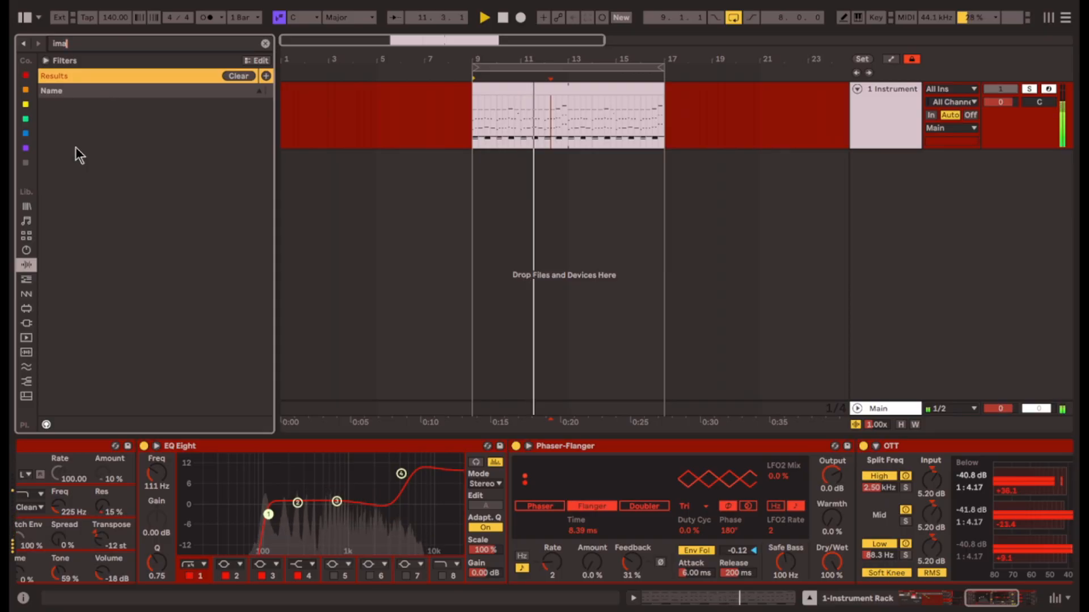
{"action": "mouse_move", "coordinate": [92, 104]}
{"action": "left_mouse_down"}
{"action": "mouse_move", "coordinate": [705, 384]}
{"action": "mouse_move", "coordinate": [843, 542]}
{"action": "left_mouse_up"}
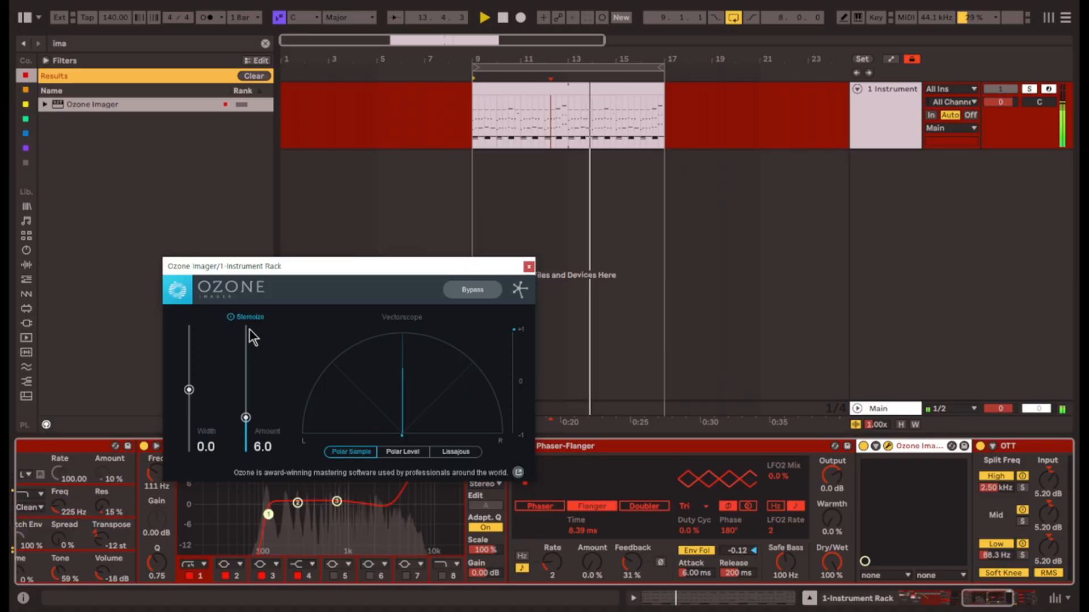
{"action": "left_click_drag", "start_coordinate": [190, 392], "coordinate": [247, 333]}
{"action": "left_click_drag", "start_coordinate": [189, 365], "coordinate": [189, 370]}
{"action": "left_click_drag", "start_coordinate": [246, 339], "coordinate": [243, 329]}
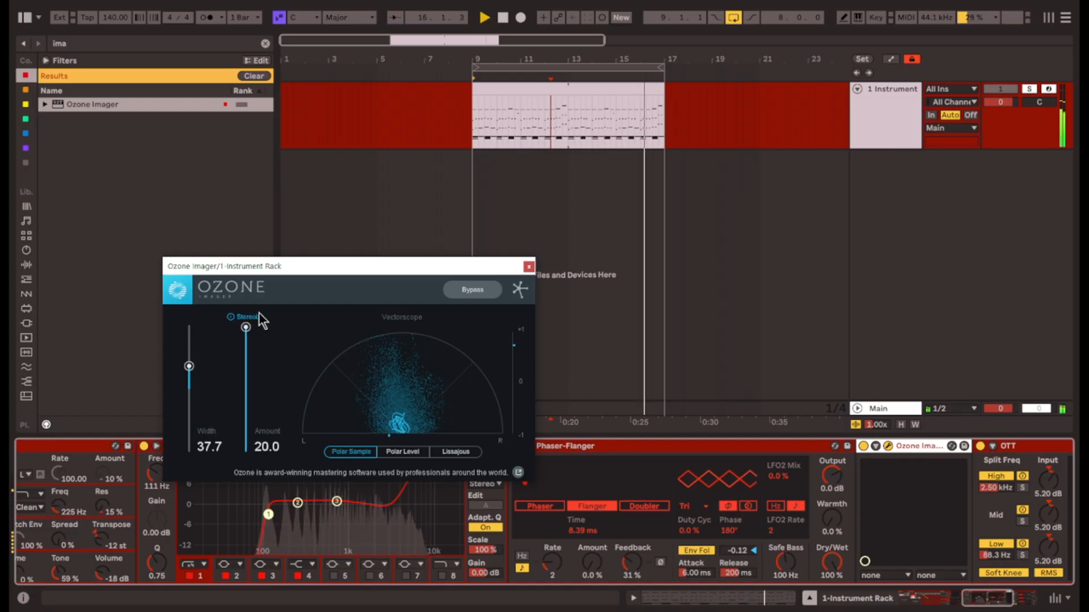
{"action": "left_click", "coordinate": [529, 266]}
Duplicate the Phaser-Flanger and switch the copy to Phaser mode with a 0.64 envelope follower amount and a 90.9 Hz center.
{"action": "left_click", "coordinate": [663, 447]}
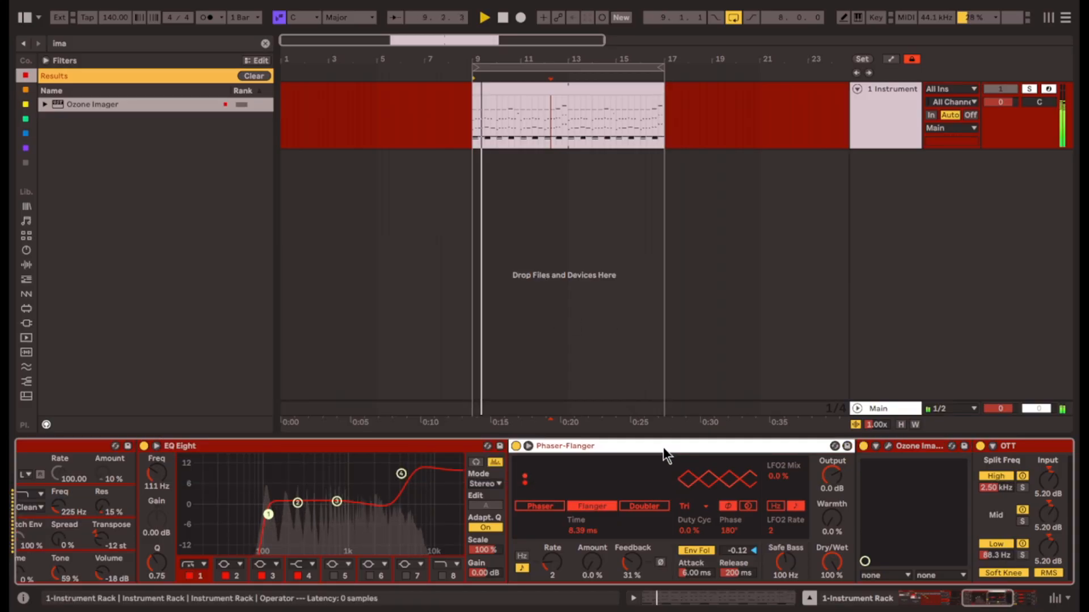
{"action": "key", "text": "ctrl+d"}
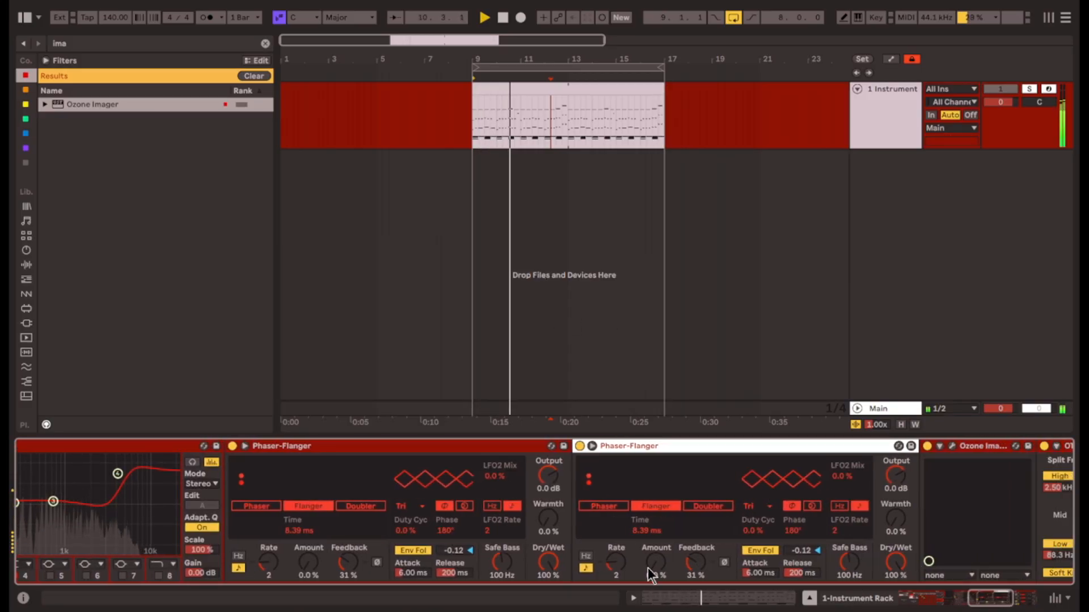
{"action": "left_click", "coordinate": [614, 506]}
{"action": "left_click_drag", "start_coordinate": [796, 551], "coordinate": [796, 522]}
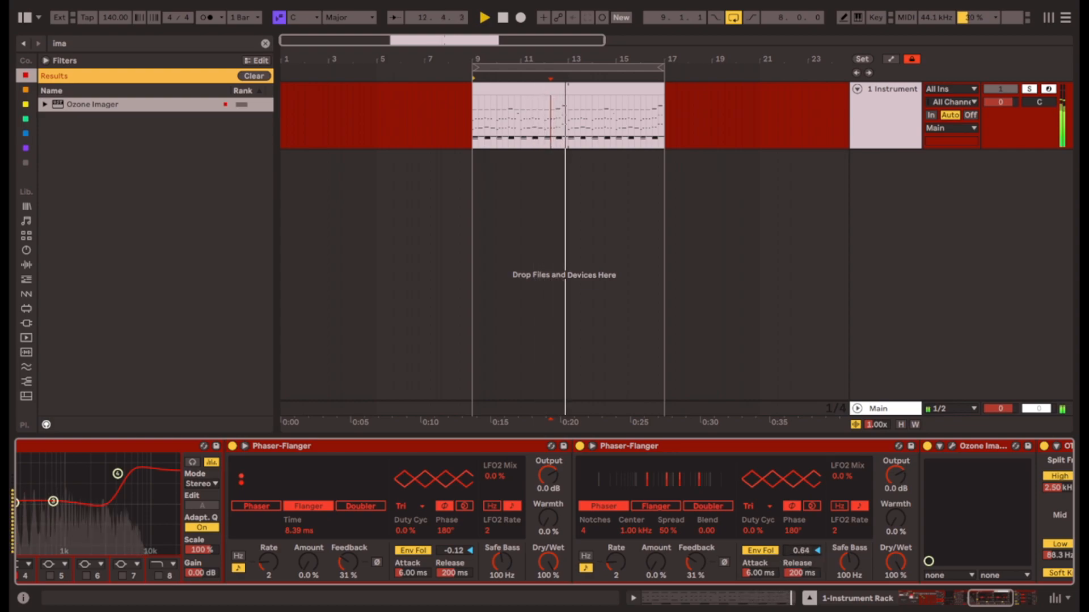
{"action": "left_click_drag", "start_coordinate": [649, 529], "coordinate": [649, 589]}
Unsolo the new Operator chain so that it plays together with the sub and the riff.
{"action": "scroll", "coordinate": [647, 537], "scroll_direction": "left", "scroll_amount": 20}
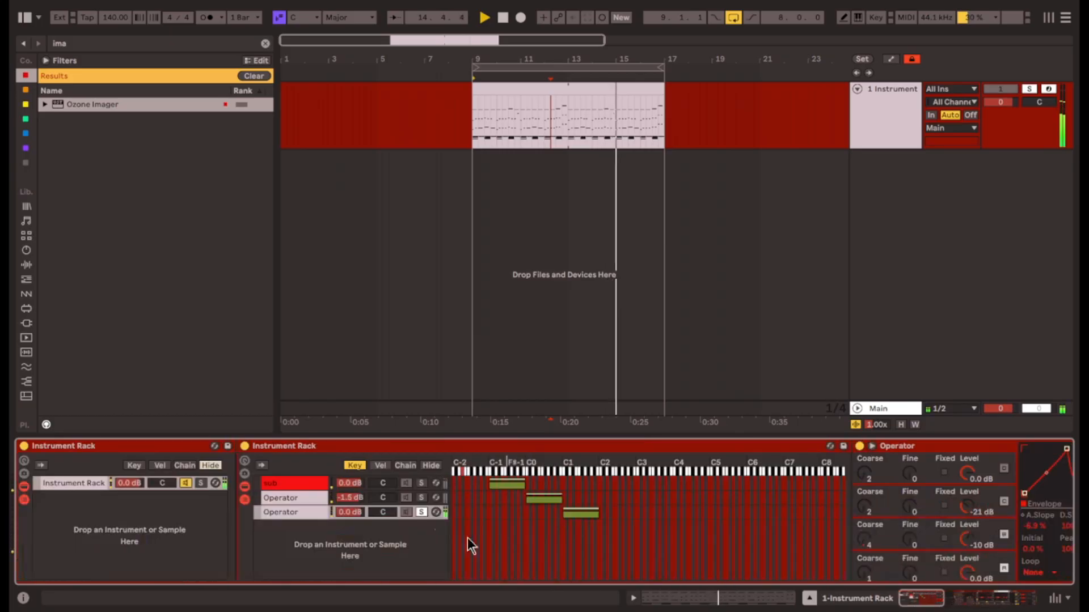
{"action": "key", "text": "s"}
{"action": "left_click", "coordinate": [420, 512]}
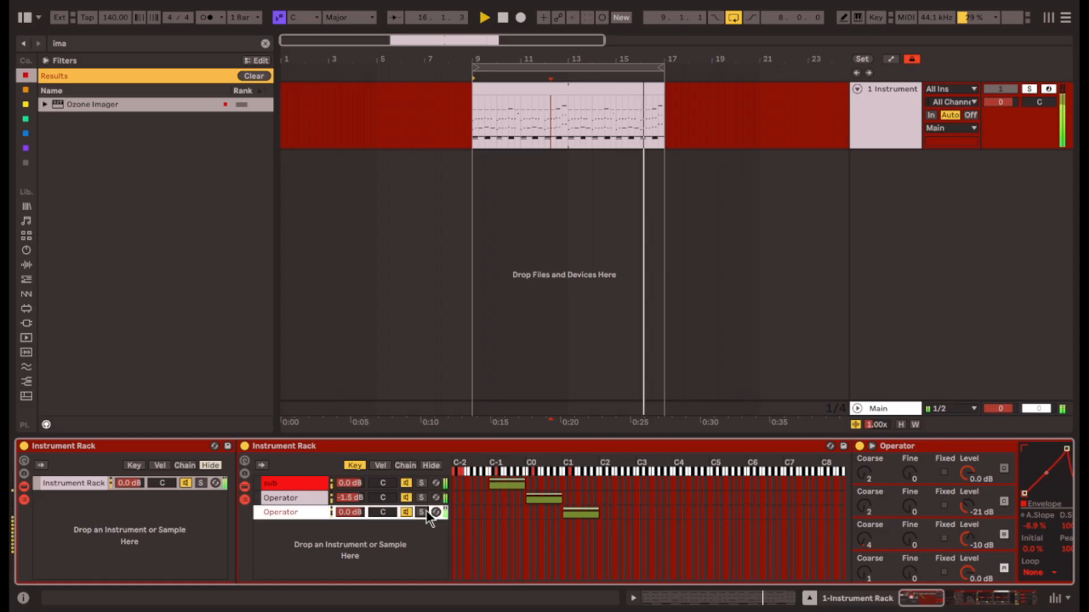
Copy the Delay from the riff's Operator chain, paste it between the new Operator and its EQ Eight, and restart playback.
{"action": "scroll", "coordinate": [590, 523], "scroll_direction": "right", "scroll_amount": 3}
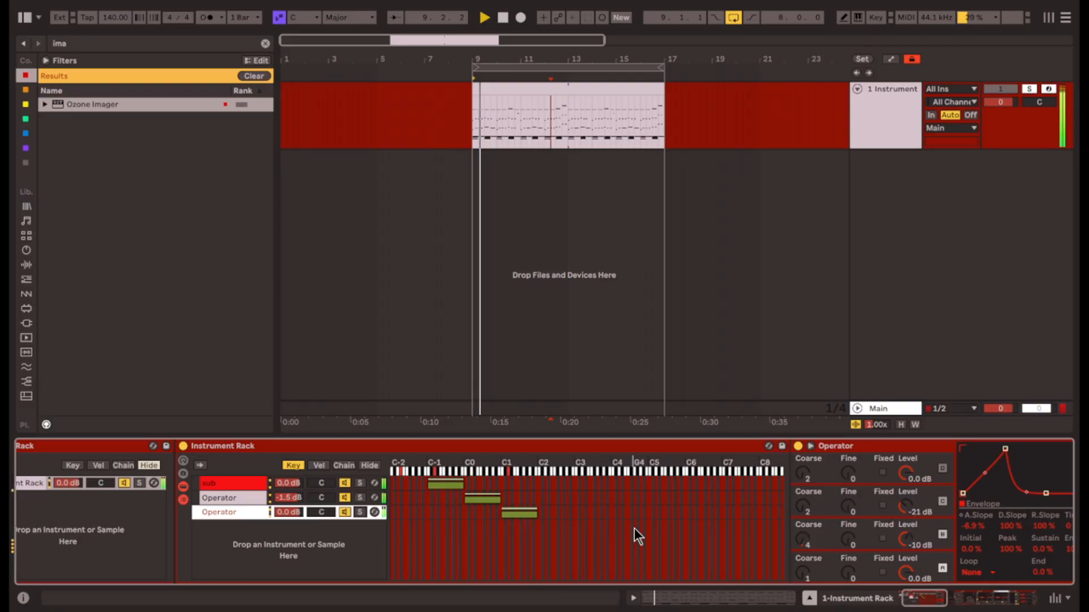
{"action": "left_click", "coordinate": [219, 501]}
{"action": "left_click_drag", "start_coordinate": [913, 598], "coordinate": [941, 598]}
{"action": "left_click", "coordinate": [360, 448]}
{"action": "scroll", "coordinate": [288, 539], "scroll_direction": "left", "scroll_amount": 6}
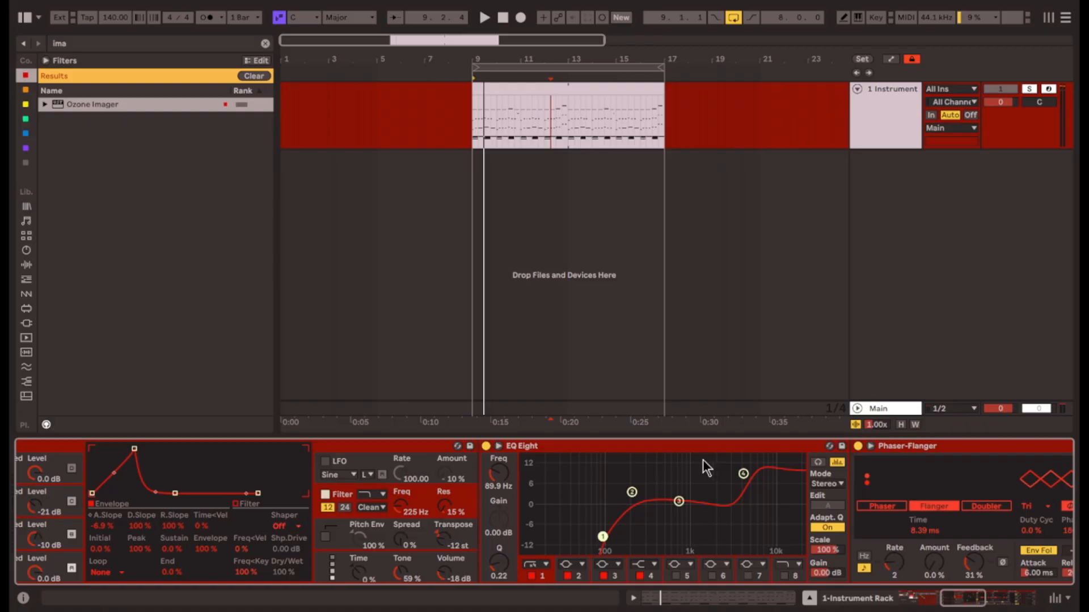
{"action": "left_click", "coordinate": [594, 447]}
{"action": "key", "text": "super+v"}
{"action": "key", "text": "space"}
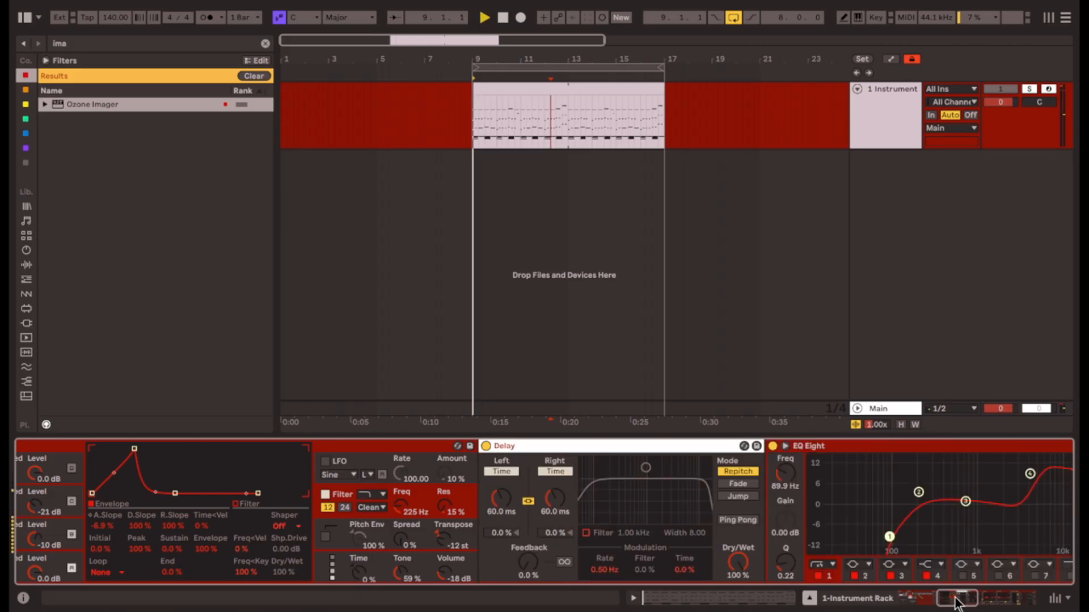
{"action": "left_click_drag", "start_coordinate": [959, 600], "coordinate": [988, 602]}
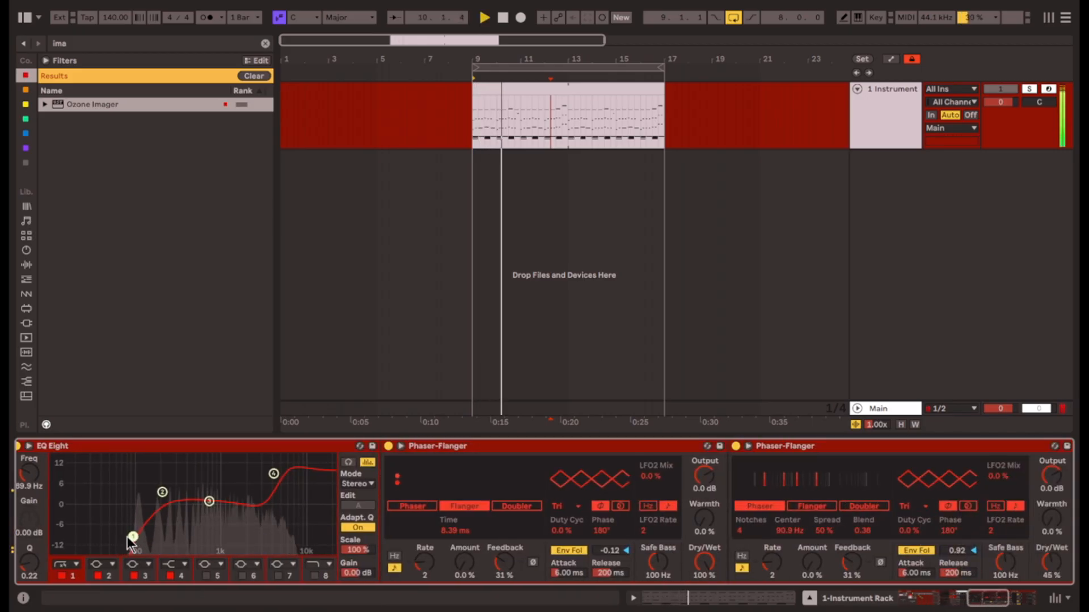
Raise the low-cut frequency of the EQ Eight before the Phaser-Flangers and boost its second band by 6.07 dB at 344 Hz.
{"action": "left_click_drag", "start_coordinate": [134, 536], "coordinate": [148, 535]}
{"action": "mouse_move", "coordinate": [162, 493]}
{"action": "left_mouse_down"}
{"action": "mouse_move", "coordinate": [173, 476]}
{"action": "mouse_move", "coordinate": [182, 486]}
{"action": "left_mouse_up"}
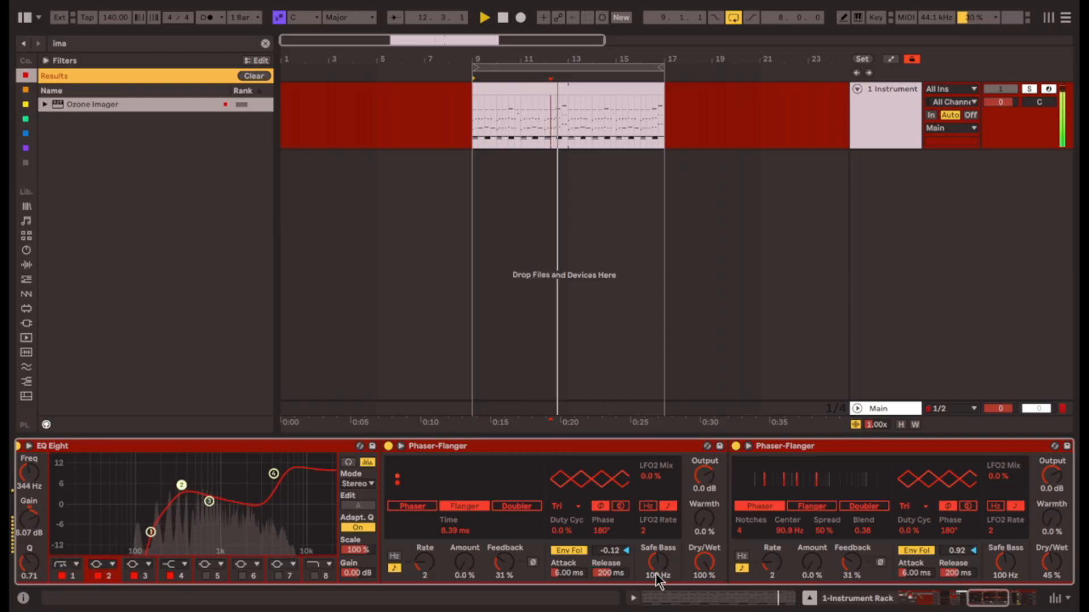
Set Ozone Imager's Width to 62.3 and its Stereoize amount to 8.5, then close the plug-in window.
{"action": "scroll", "coordinate": [657, 572], "scroll_direction": "right", "scroll_amount": 5}
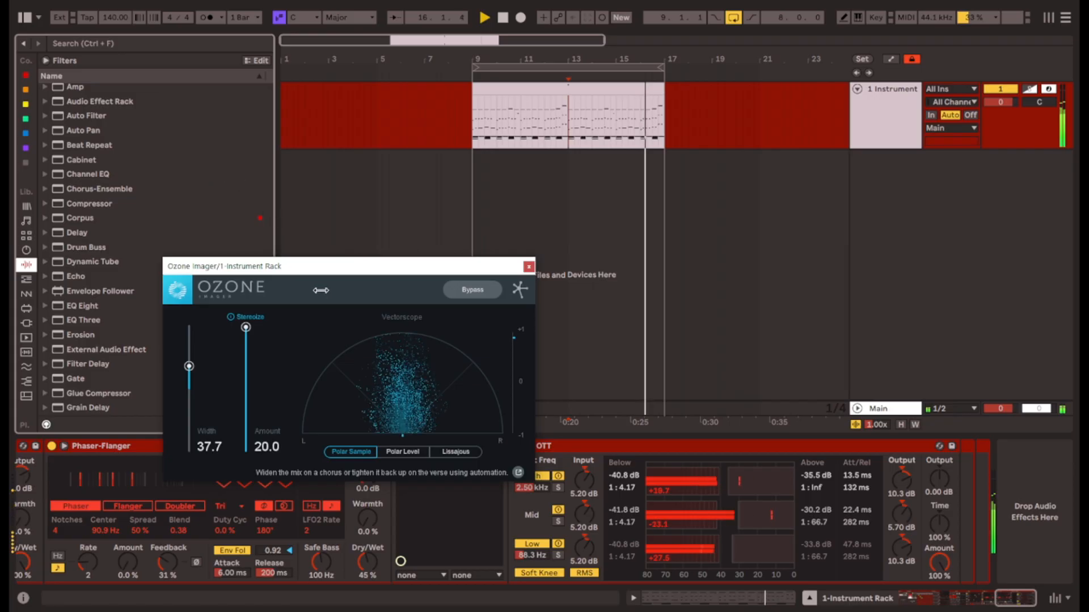
{"action": "mouse_move", "coordinate": [192, 366]}
{"action": "left_mouse_down"}
{"action": "mouse_move", "coordinate": [197, 343]}
{"action": "mouse_move", "coordinate": [199, 356]}
{"action": "left_mouse_up"}
{"action": "left_click_drag", "start_coordinate": [245, 328], "coordinate": [247, 403]}
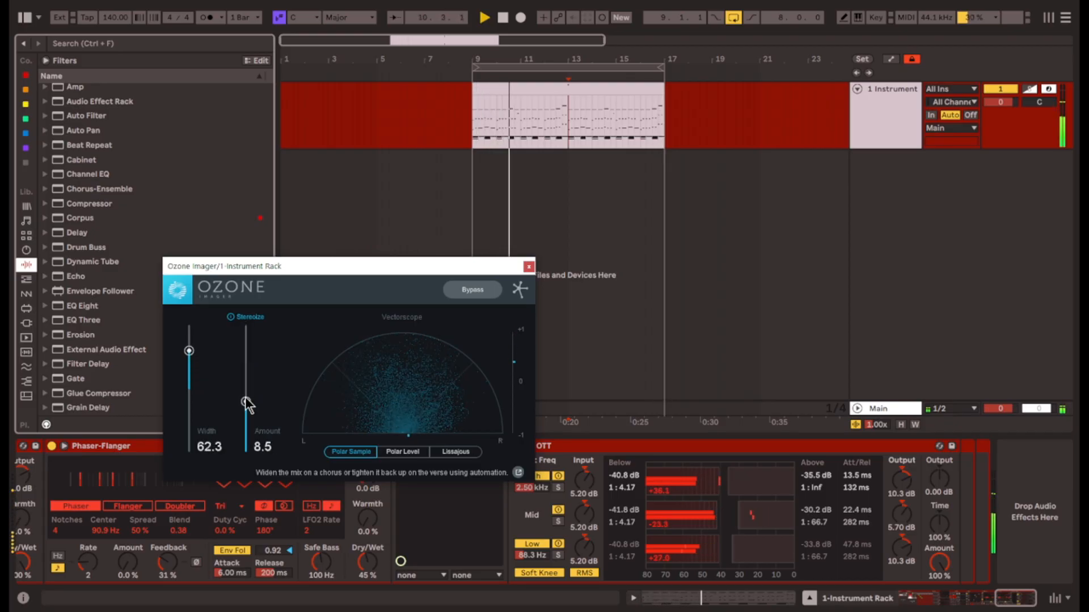
{"action": "left_click", "coordinate": [529, 266]}
Insert Corpus between Ozone Imager and OTT, with Dry/Wet at 100% and the Tube resonator type.
{"action": "left_click", "coordinate": [120, 246]}
{"action": "left_click_drag", "start_coordinate": [74, 217], "coordinate": [598, 511]}
{"action": "left_click_drag", "start_coordinate": [596, 562], "coordinate": [596, 506]}
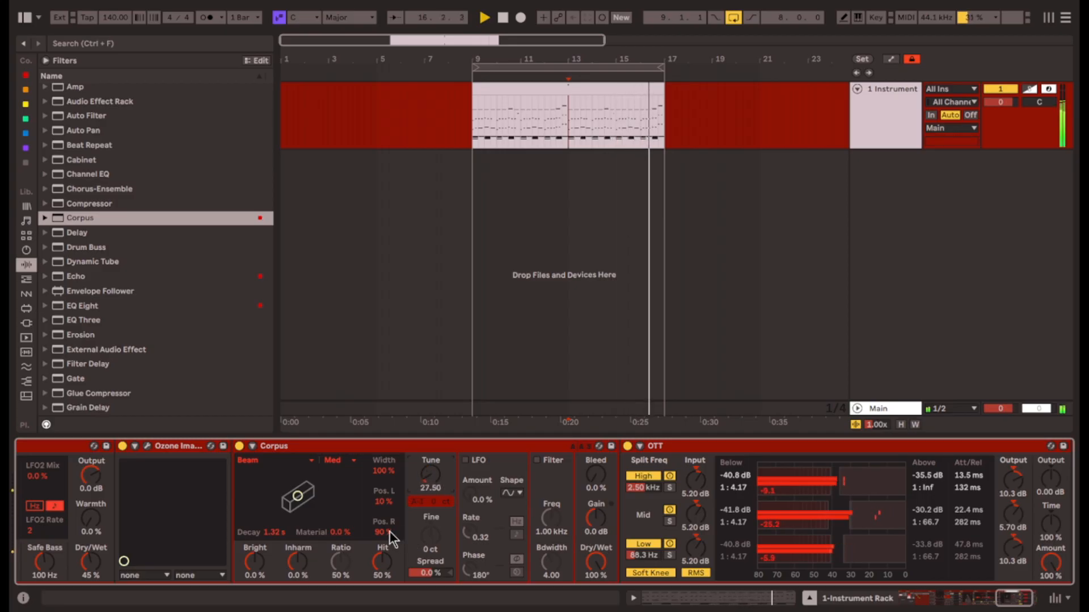
{"action": "left_click", "coordinate": [309, 460]}
{"action": "left_click", "coordinate": [291, 472]}
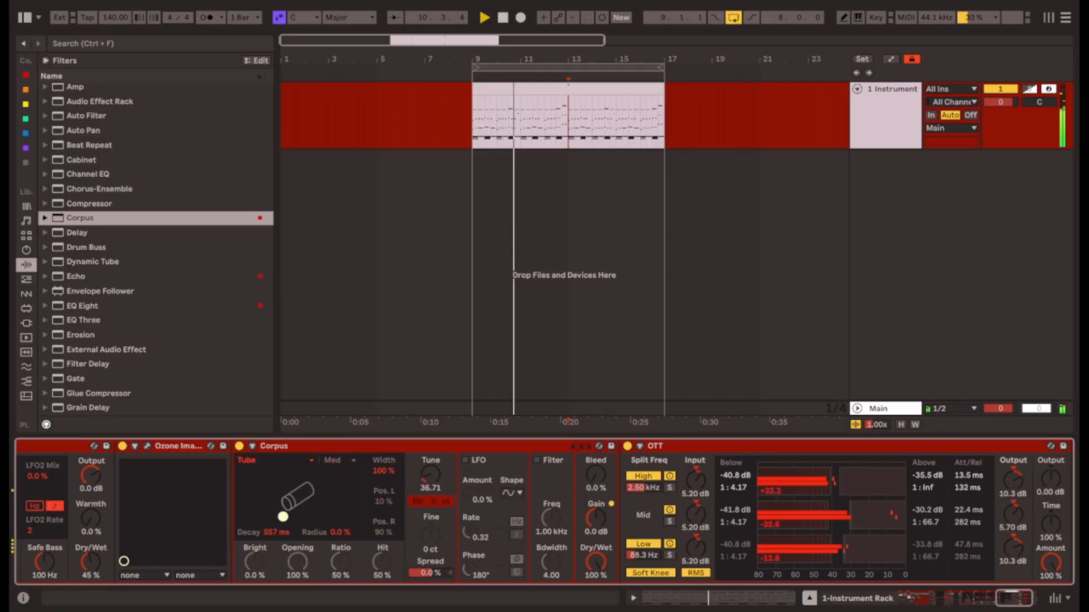
Turn on the Corpus filter with Bandwidth 4.62 and move the device after OTT with Dry/Wet at 27%.
{"action": "left_click_drag", "start_coordinate": [288, 515], "coordinate": [300, 516]}
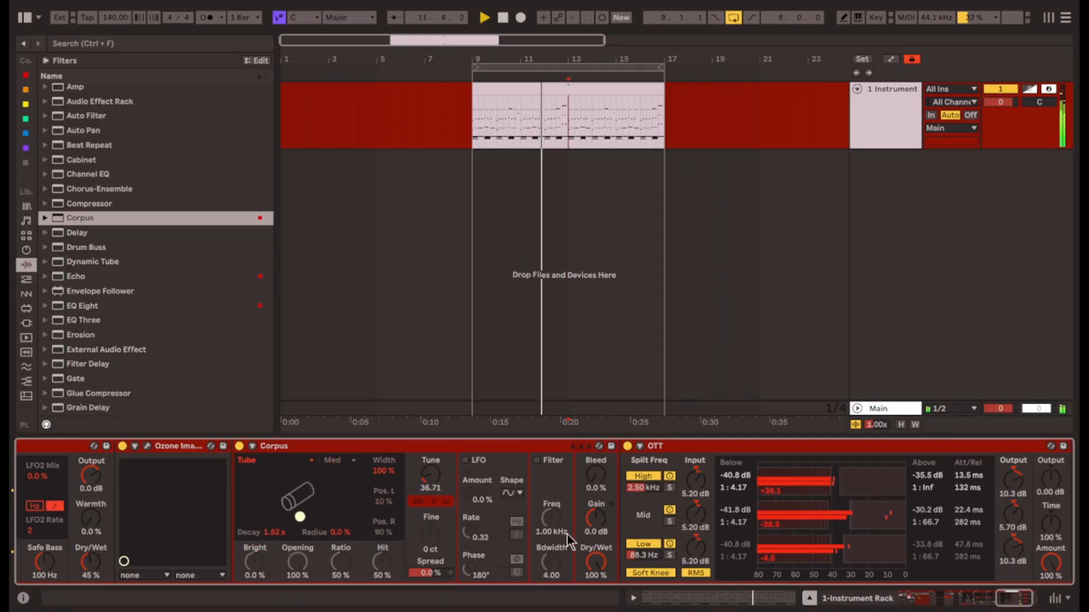
{"action": "left_click", "coordinate": [537, 461]}
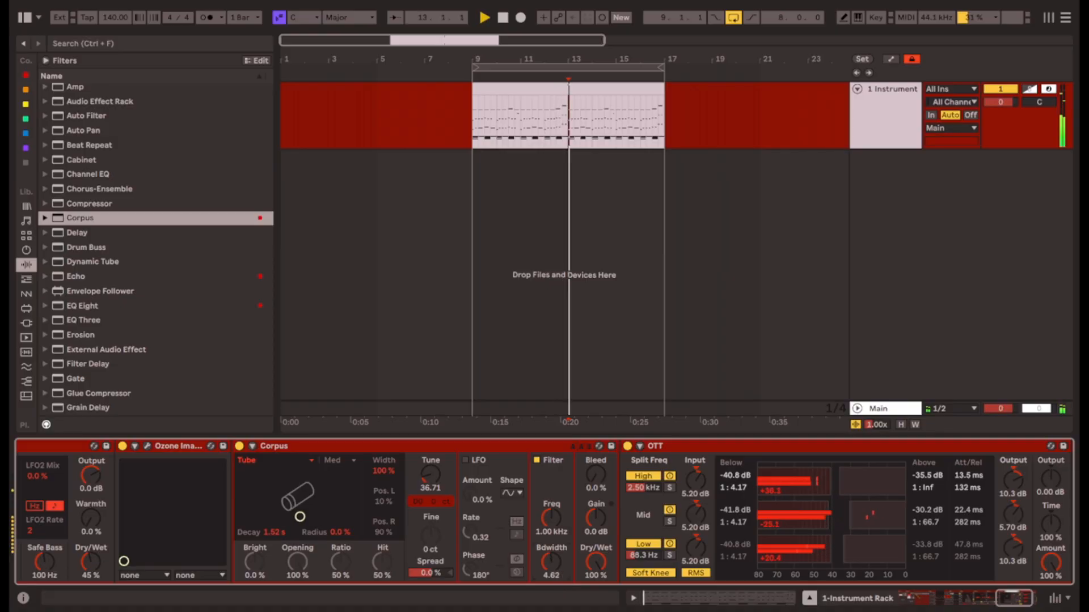
{"action": "left_click_drag", "start_coordinate": [391, 447], "coordinate": [907, 550]}
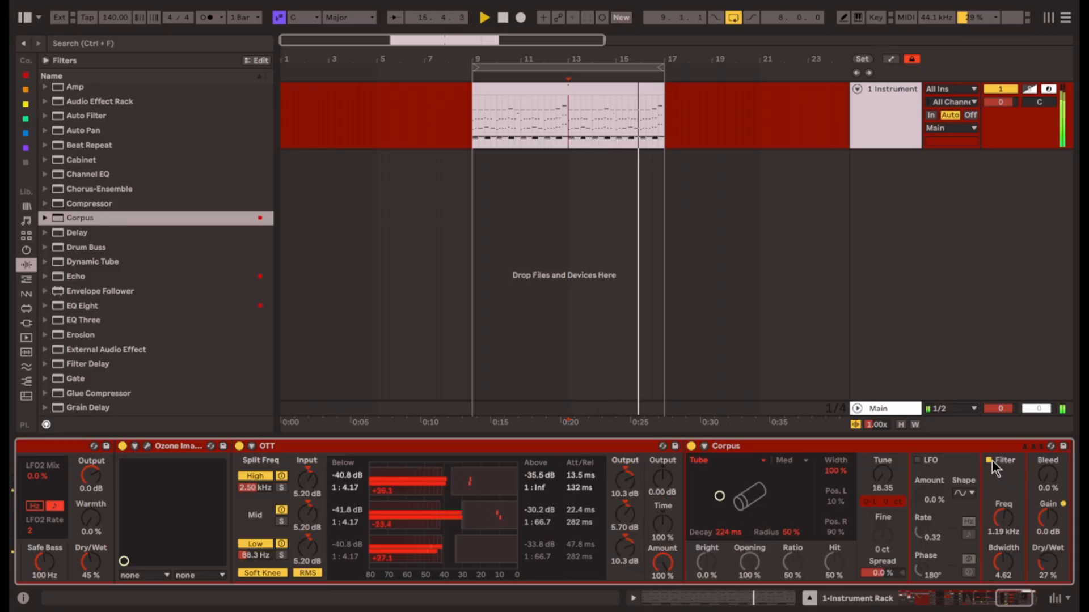
Add an EQ Eight to the second Operator's effects chain and reshape its bands.
{"action": "left_click_drag", "start_coordinate": [1000, 599], "coordinate": [1008, 600]}
{"action": "mouse_move", "coordinate": [609, 496]}
{"action": "left_mouse_down"}
{"action": "mouse_move", "coordinate": [618, 495]}
{"action": "mouse_move", "coordinate": [598, 476]}
{"action": "mouse_move", "coordinate": [616, 475]}
{"action": "left_mouse_up"}
{"action": "left_click_drag", "start_coordinate": [934, 563], "coordinate": [934, 482]}
{"action": "left_click_drag", "start_coordinate": [700, 521], "coordinate": [602, 475]}
{"action": "left_click", "coordinate": [581, 446]}
{"action": "left_click", "coordinate": [580, 447]}
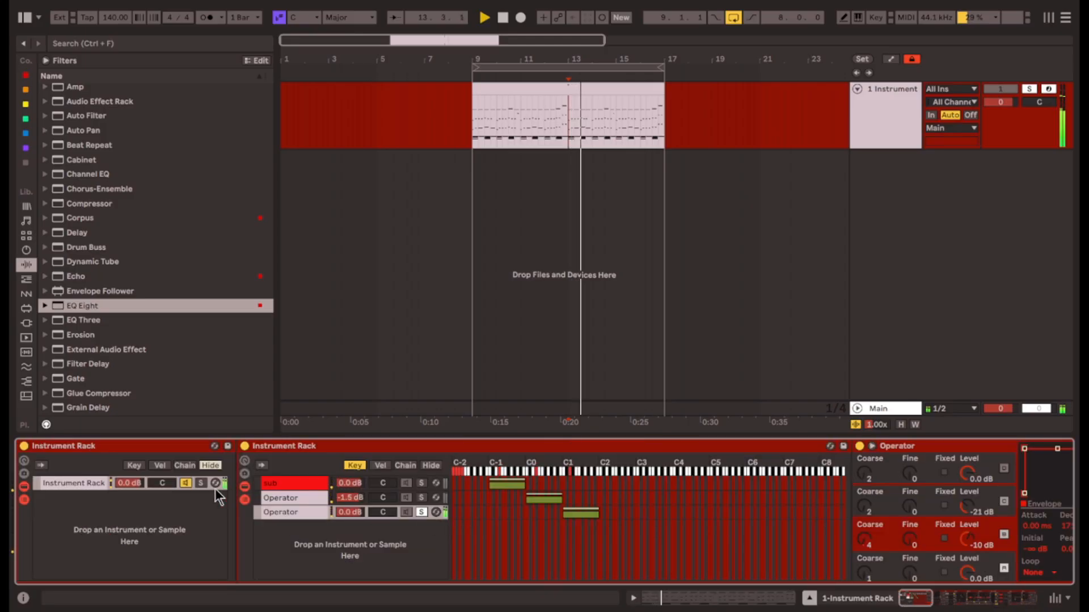
Unsolo the third chain of the nested rack so that it plays together with the sub and the first Operator.
{"action": "left_click", "coordinate": [416, 512]}
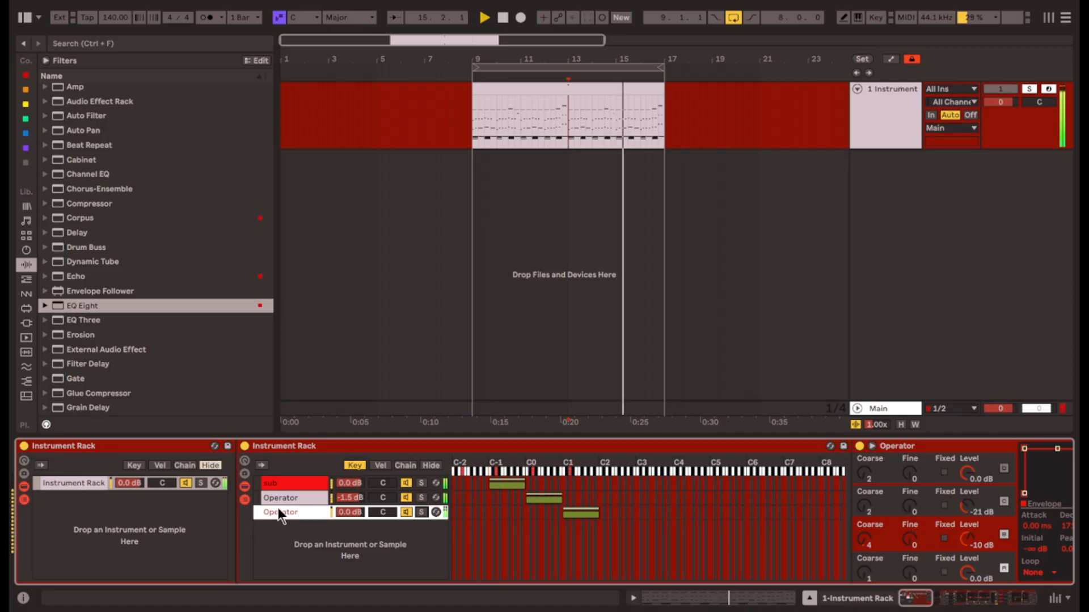
{"action": "left_click", "coordinate": [317, 499]}
{"action": "left_click", "coordinate": [316, 482]}
{"action": "left_click", "coordinate": [298, 510]}
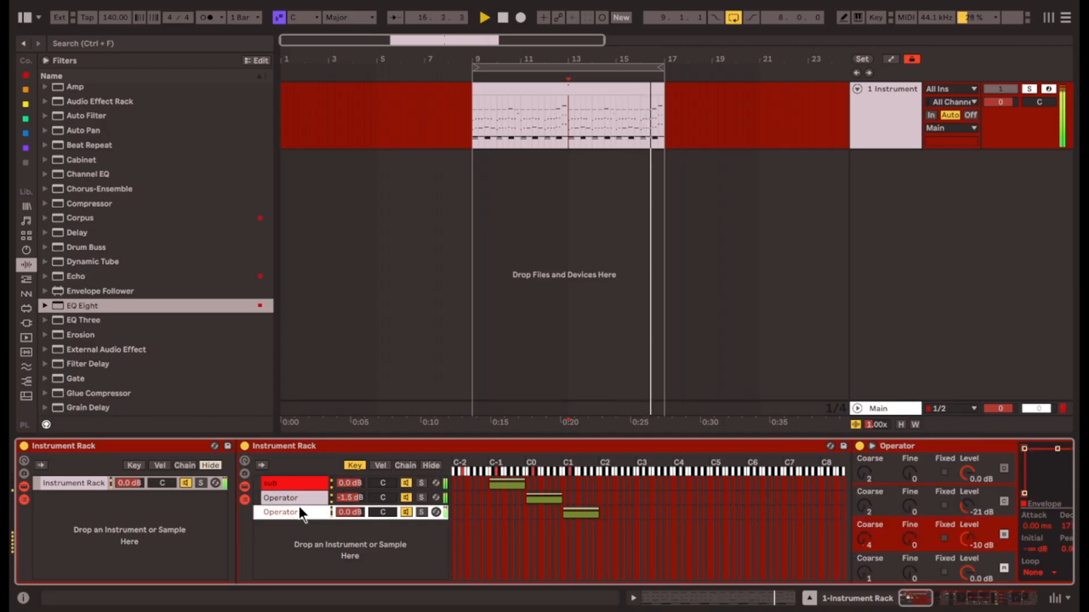
Rename the first Operator chain MAIN SYNTH and the second Operator chain AUX SYNTH.
{"action": "left_click", "coordinate": [301, 495]}
{"action": "key", "text": "ctrl+r"}
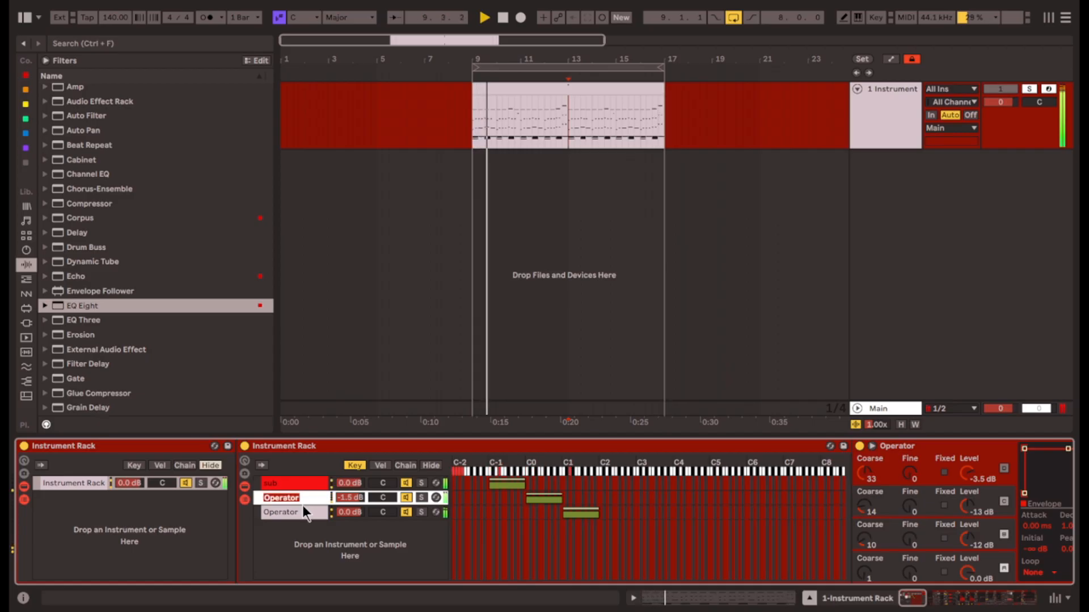
{"action": "key", "text": "Caps_Lock"}
{"action": "type", "text": "MAIN SYNTH"}
{"action": "key", "text": "Return"}
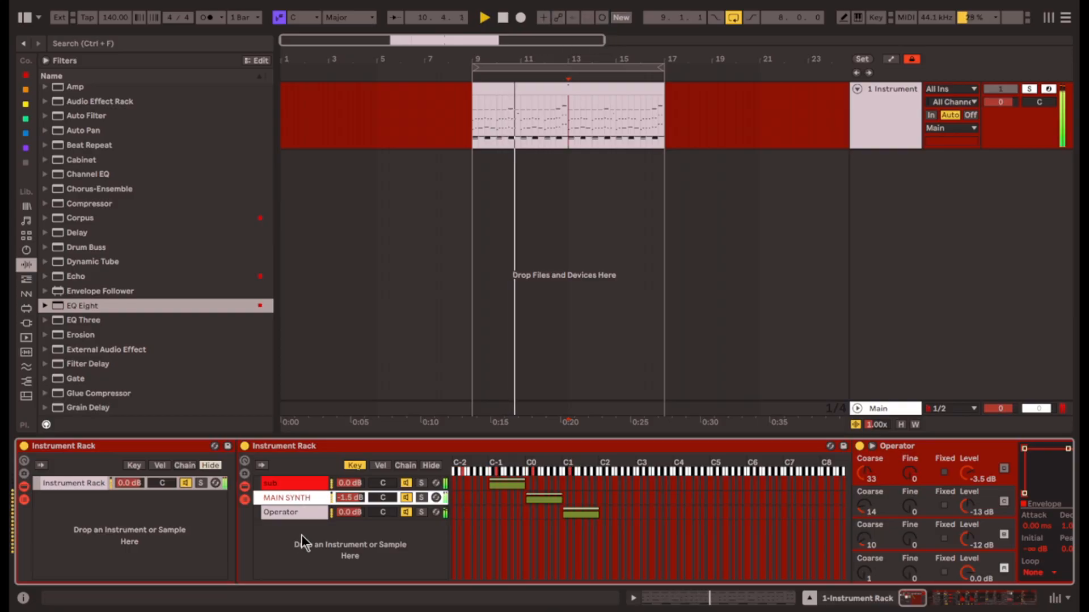
{"action": "left_click", "coordinate": [304, 512]}
{"action": "key", "text": "ctrl+r"}
{"action": "type", "text": "AUX SYNTH"}
{"action": "key", "text": "Return"}
Color the MAIN SYNTH and AUX SYNTH chains orange.
{"action": "left_click", "coordinate": [307, 502], "text": "shift"}
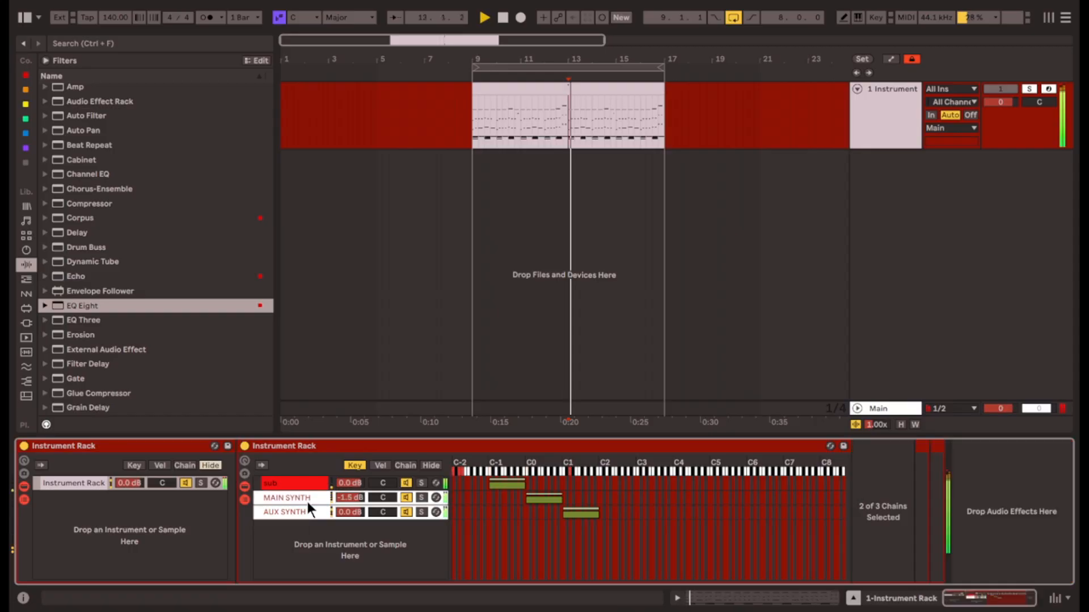
{"action": "right_click", "coordinate": [307, 501]}
{"action": "left_click", "coordinate": [333, 439]}
{"action": "left_click", "coordinate": [302, 513]}
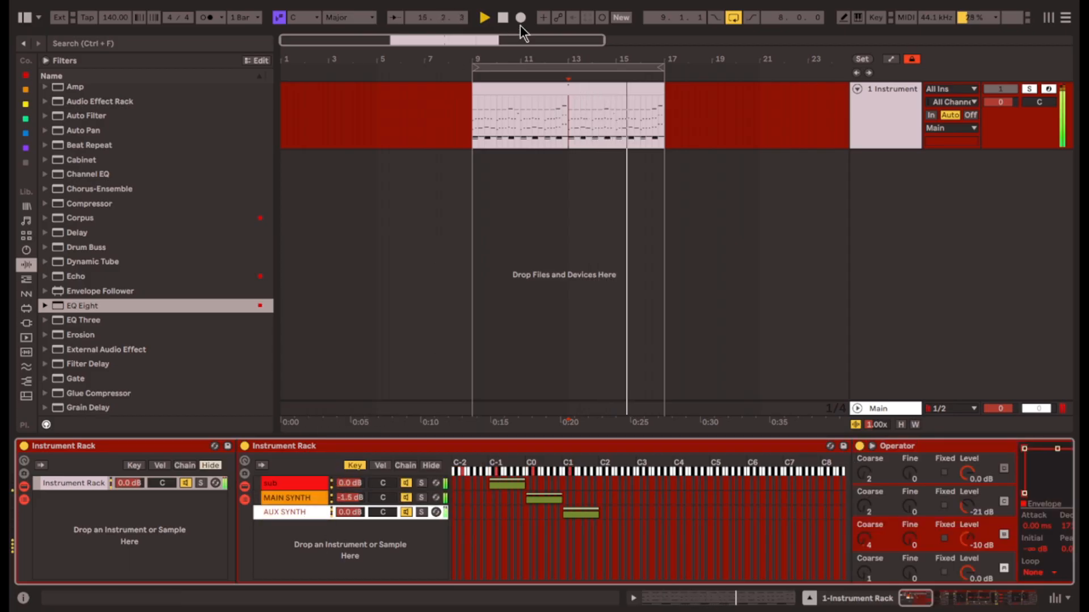
Stop playback and select the MIDI clip's range from bar 9 to bar 17.
{"action": "left_click", "coordinate": [284, 114]}
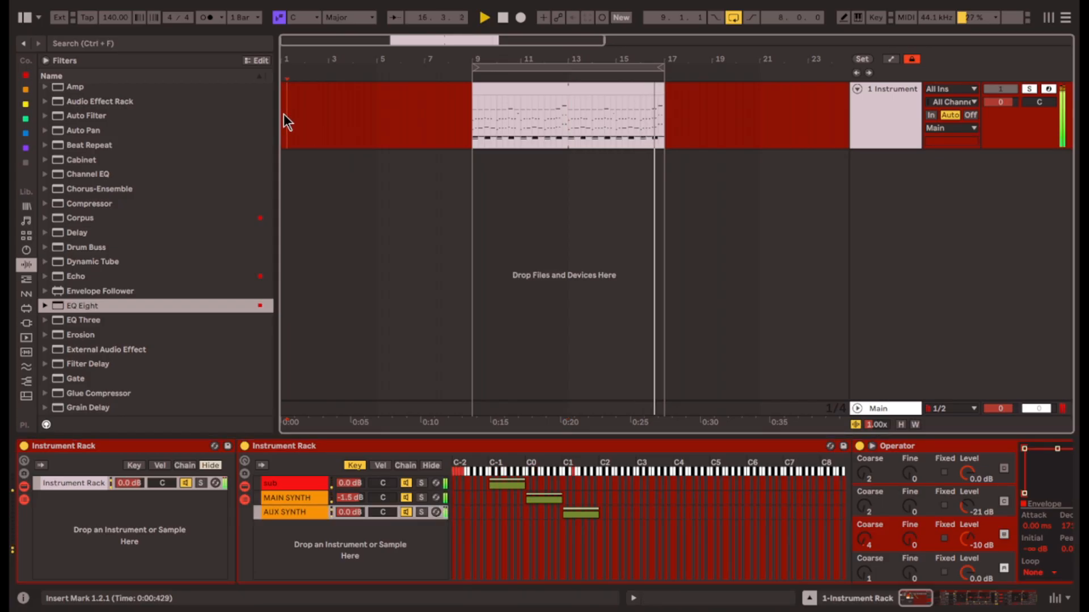
{"action": "double_click", "coordinate": [283, 114]}
{"action": "key", "text": "space"}
{"action": "key", "text": "Delete"}
{"action": "left_click", "coordinate": [482, 115]}
{"action": "left_click", "coordinate": [465, 104]}
{"action": "left_click_drag", "start_coordinate": [473, 112], "coordinate": [662, 122]}
{"action": "left_click", "coordinate": [961, 597]}
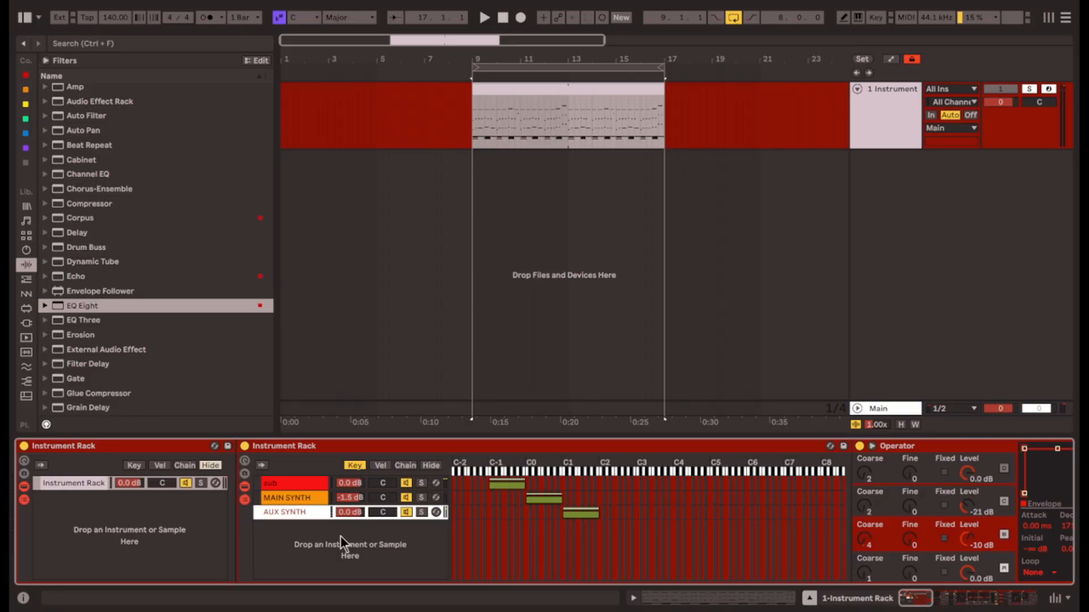
Add a Wavetable instrument as a new chain below AUX SYNTH in the nested rack.
{"action": "left_click", "coordinate": [172, 504]}
{"action": "left_click", "coordinate": [26, 250]}
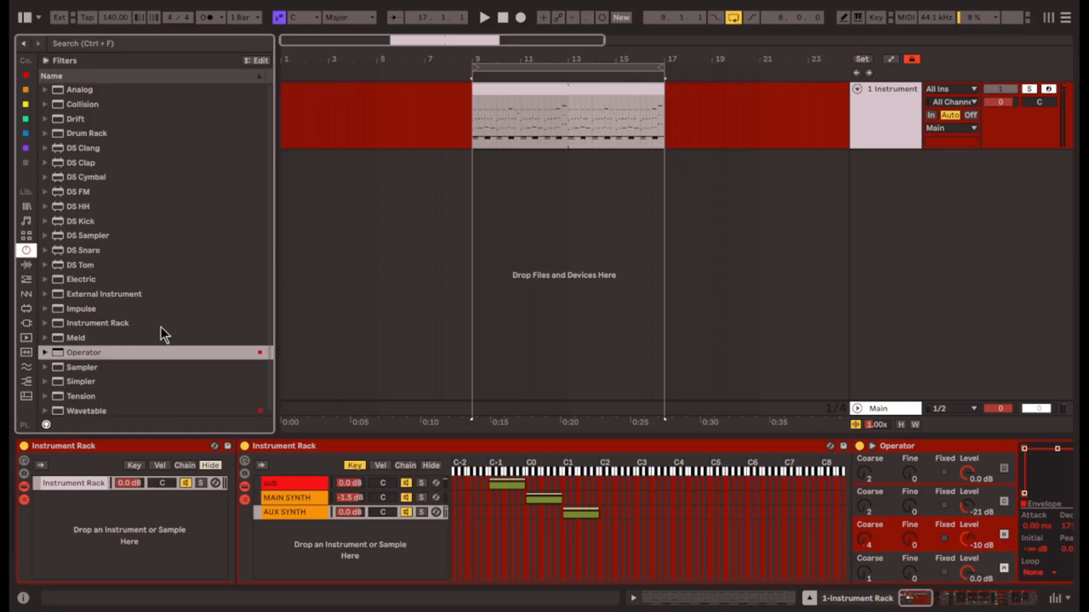
{"action": "left_click", "coordinate": [110, 412]}
{"action": "left_click_drag", "start_coordinate": [187, 468], "coordinate": [331, 533]}
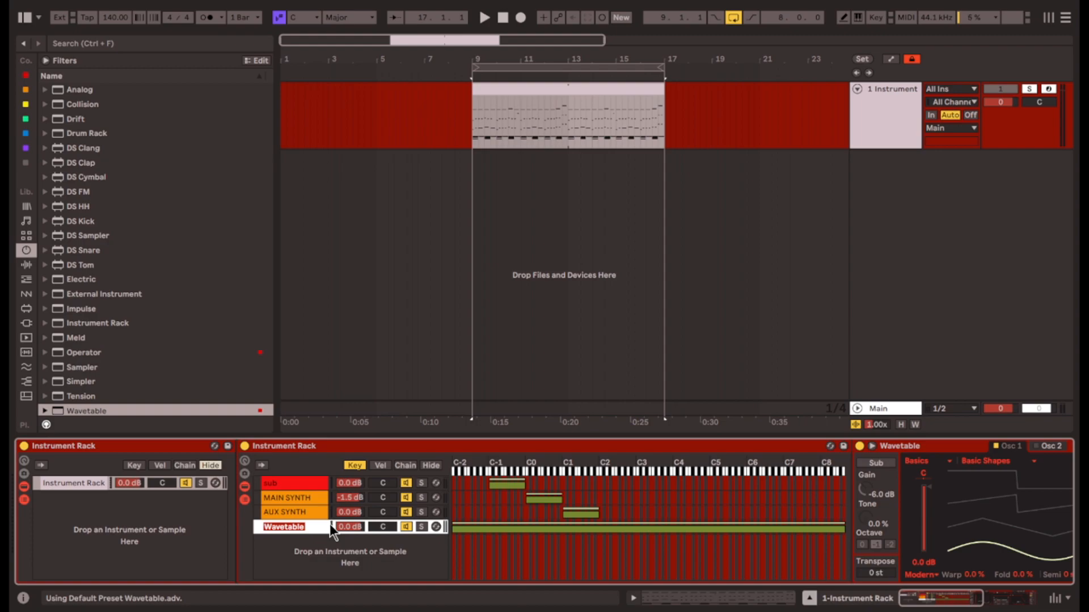
Rename the Wavetable chain HARMONY SYNTH.
{"action": "type", "text": "HARM"}
{"action": "key", "text": "ctrl+a"}
{"action": "key", "text": "BackSpace"}
{"action": "type", "text": "HARMONY SYNTH"}
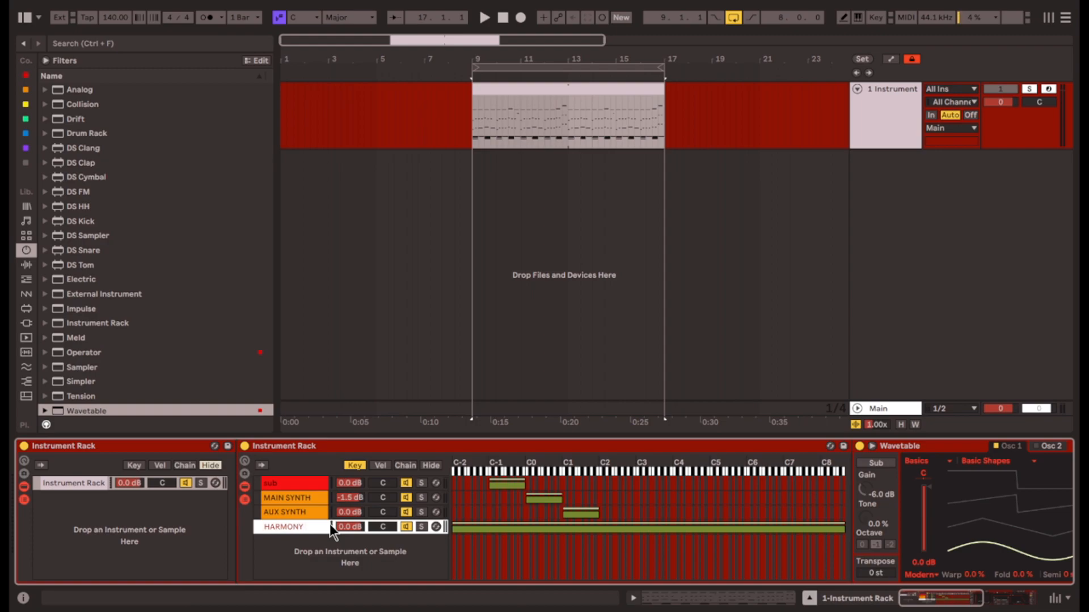
{"action": "key", "text": "Return"}
Limit the HARMONY SYNTH chain's key zone to the one octave starting at C2, just above the AUX SYNTH zone.
{"action": "double_click", "coordinate": [545, 90]}
{"action": "key", "text": "shift+Tab"}
{"action": "scroll", "coordinate": [492, 536], "scroll_direction": "right", "scroll_amount": 2}
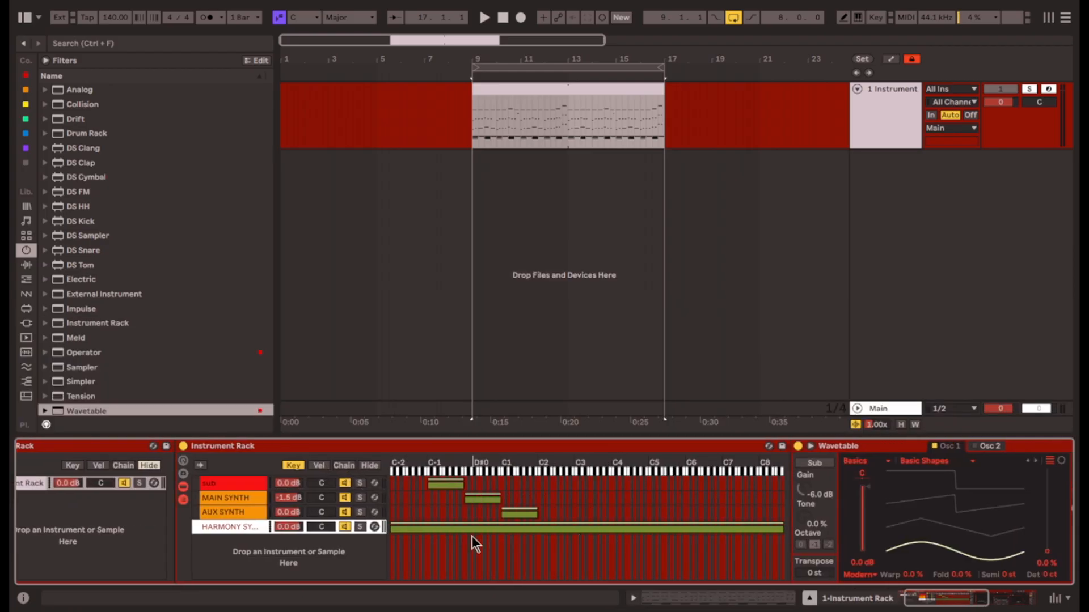
{"action": "left_click_drag", "start_coordinate": [391, 532], "coordinate": [542, 530]}
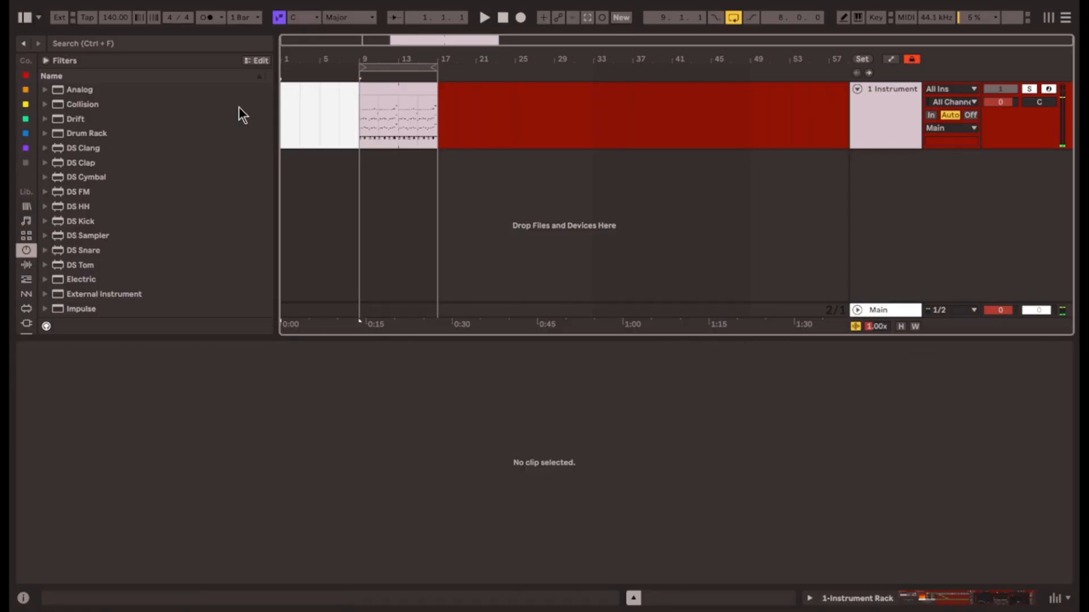
Create an empty eight-bar MIDI clip starting at bar 1 and draw an eighth-note D2 at its beginning.
{"action": "key", "text": "ctrl+shift+m"}
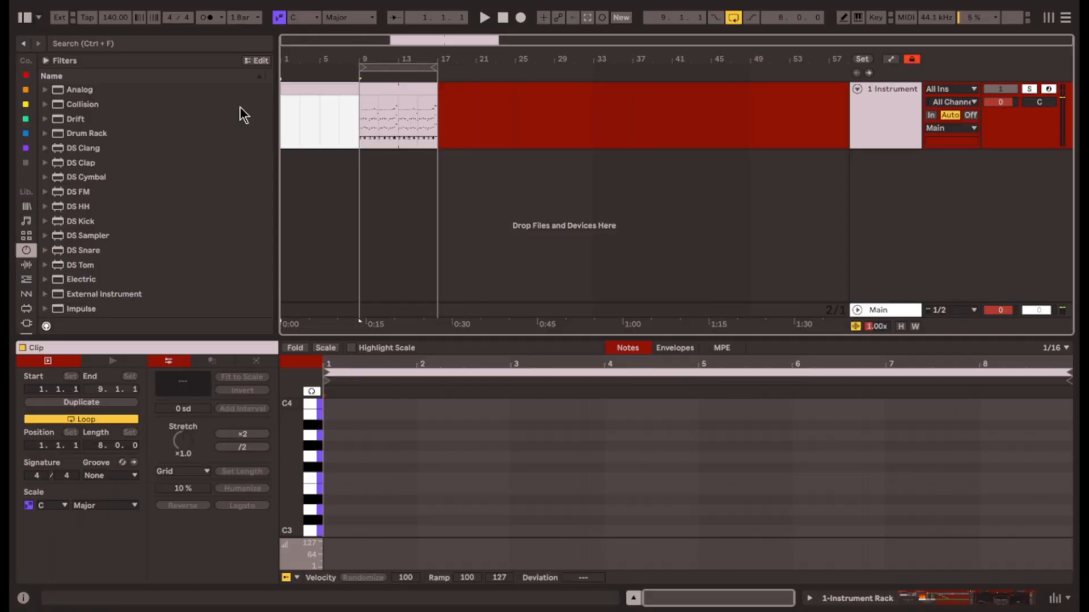
{"action": "scroll", "coordinate": [410, 465], "scroll_direction": "down", "scroll_amount": 5}
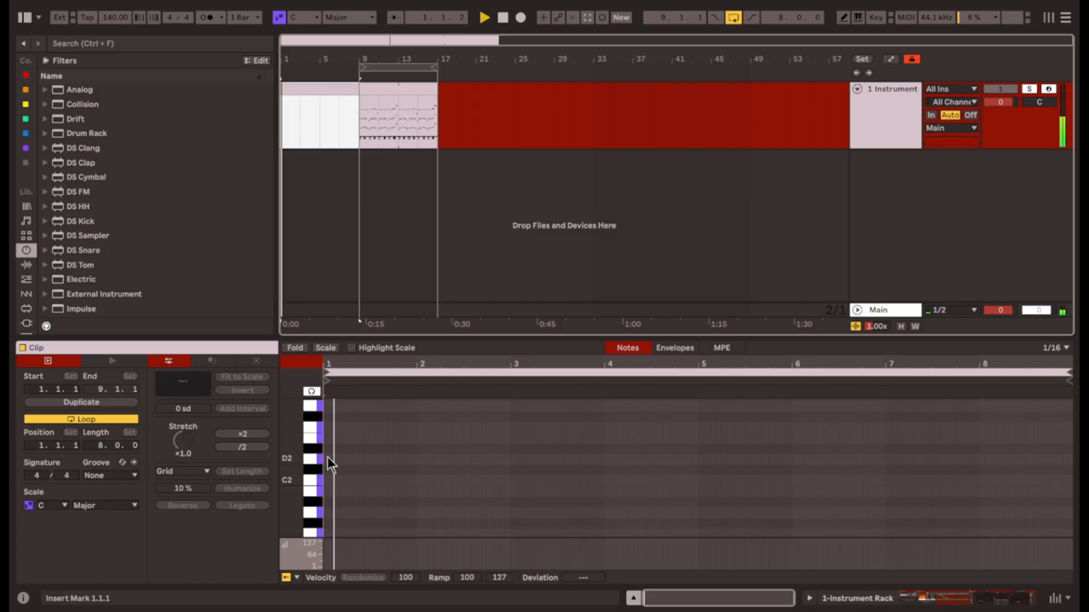
{"action": "double_click", "coordinate": [328, 459]}
{"action": "left_click_drag", "start_coordinate": [326, 459], "coordinate": [338, 459]}
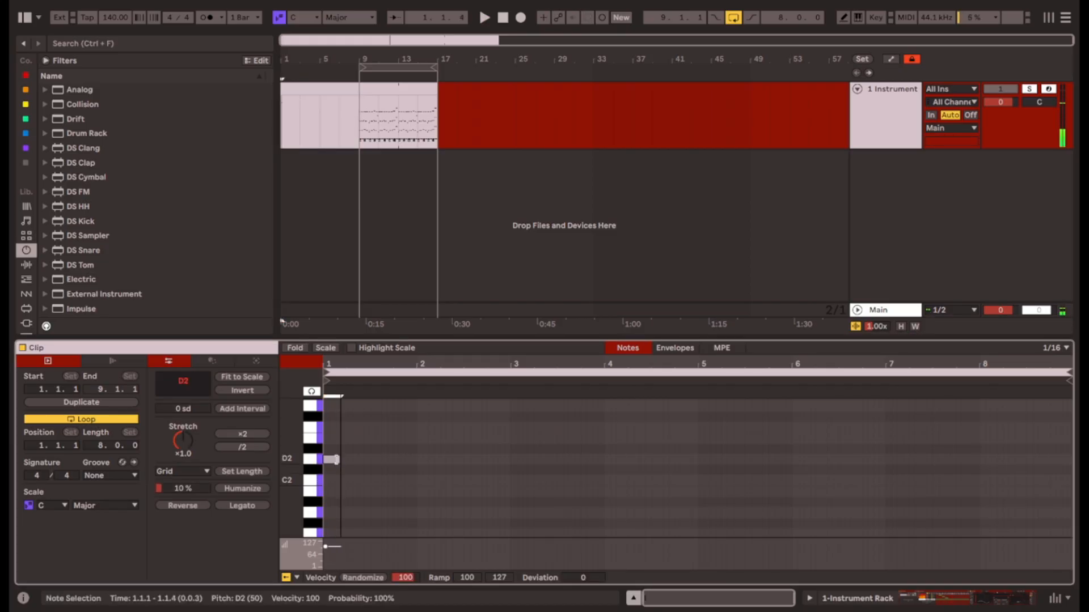
{"action": "scroll", "coordinate": [338, 464], "scroll_direction": "up", "scroll_amount": 6}
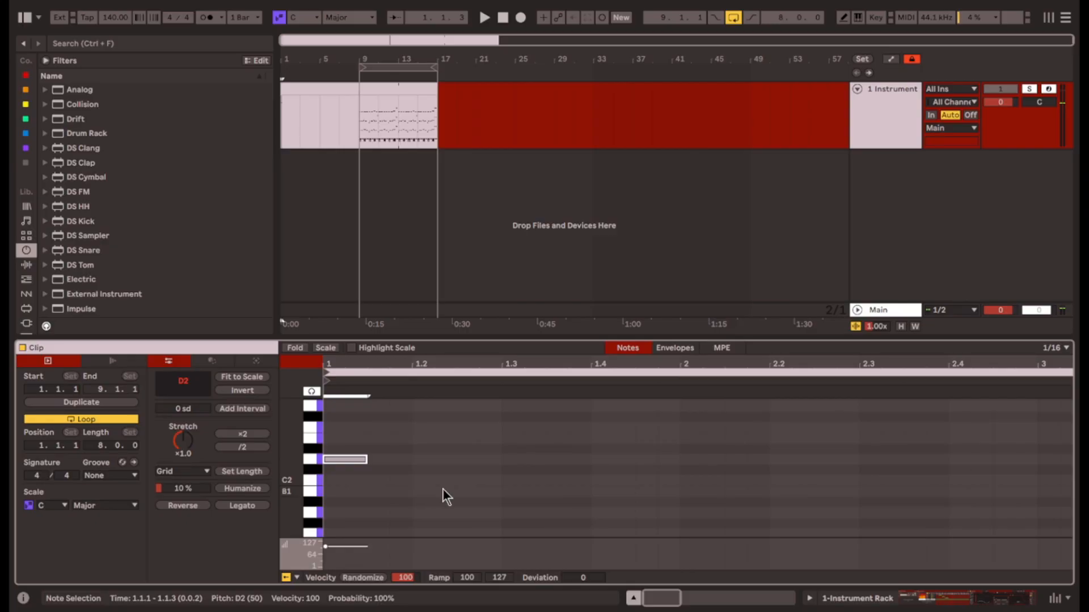
Duplicate the D2 note twice in sequence, placing the copies on A2 and G2.
{"action": "key", "text": "ctrl+d"}
{"action": "key", "text": "Up"}
{"action": "key", "text": "Up"}
{"action": "key", "text": "Up"}
{"action": "key", "text": "Up"}
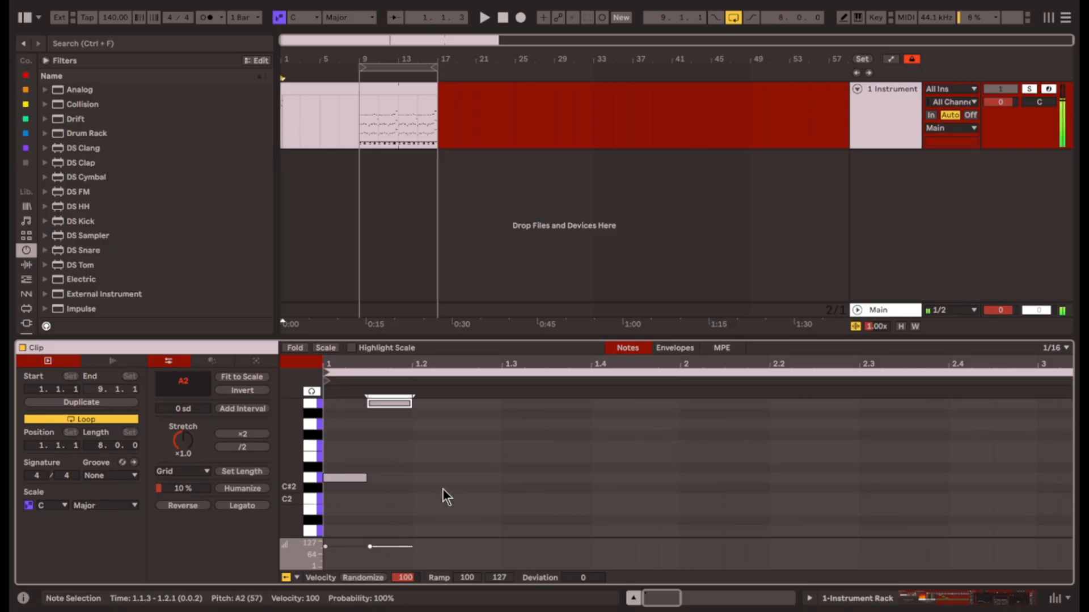
{"action": "key", "text": "ctrl+d"}
{"action": "key", "text": "Down"}
{"action": "key", "text": "Down"}
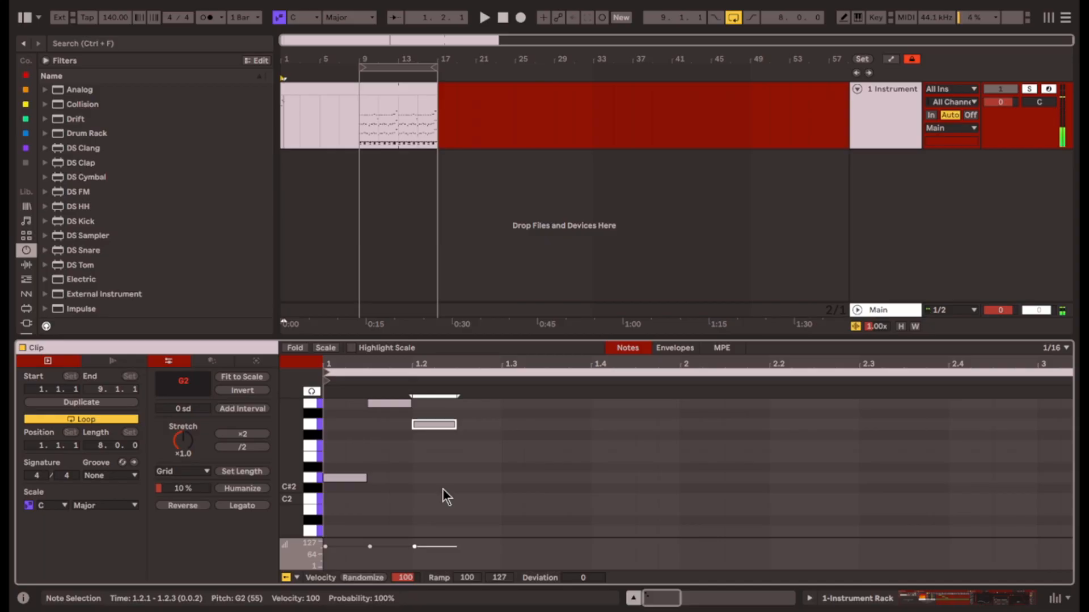
Duplicate the G2 note once more and lower the copy to D#2 to complete the four-note pattern.
{"action": "key", "text": "ctrl+d"}
{"action": "key", "text": "Down"}
{"action": "key", "text": "Down"}
{"action": "key", "text": "Down"}
{"action": "key", "text": "Down"}
{"action": "key", "text": "Right"}
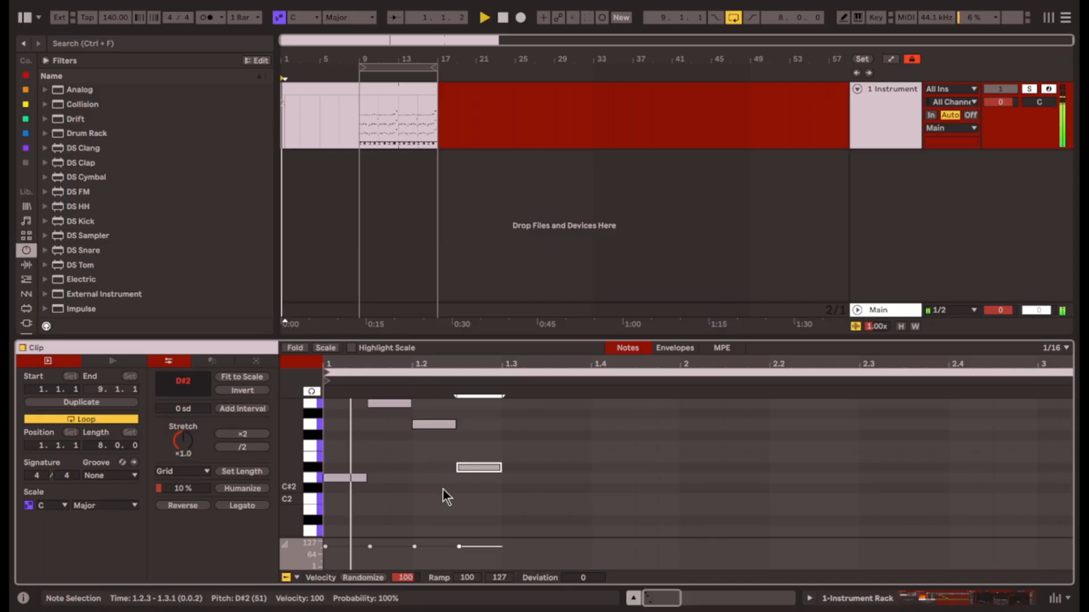
Select the four-note pattern, duplicate it until it fills all eight bars, and start playback.
{"action": "left_click", "coordinate": [475, 496]}
{"action": "key", "text": "ctrl+a"}
{"action": "key", "text": "ctrl+d"}
{"action": "key", "text": "ctrl+d"}
{"action": "key", "text": "ctrl+d"}
{"action": "key", "text": "ctrl+d"}
{"action": "key", "text": "ctrl+d"}
{"action": "key", "text": "ctrl+d"}
{"action": "key", "text": "ctrl+d"}
{"action": "key", "text": "ctrl+d"}
{"action": "key", "text": "ctrl+d"}
{"action": "key", "text": "ctrl+d"}
{"action": "key", "text": "ctrl+d"}
{"action": "key", "text": "ctrl+d"}
{"action": "key", "text": "ctrl+d"}
{"action": "key", "text": "ctrl+d"}
{"action": "key", "text": "ctrl+d"}
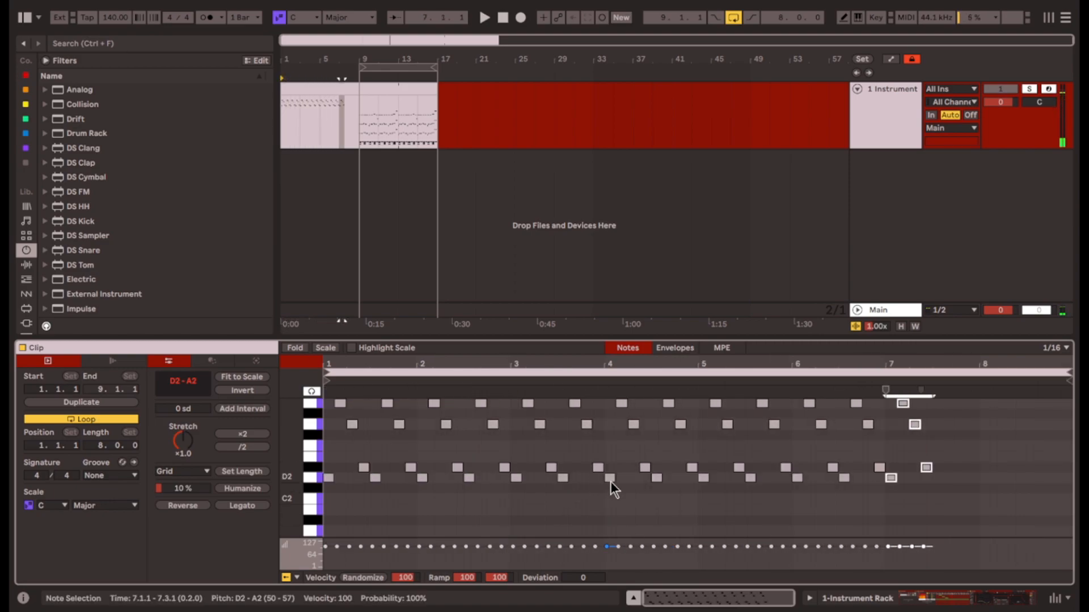
{"action": "key", "text": "space"}
Raise the four A2 notes in bars 3 and 4 to A#2.
{"action": "left_click", "coordinate": [486, 509]}
{"action": "scroll", "coordinate": [528, 471], "scroll_direction": "up", "scroll_amount": 2}
{"action": "double_click", "coordinate": [527, 419]}
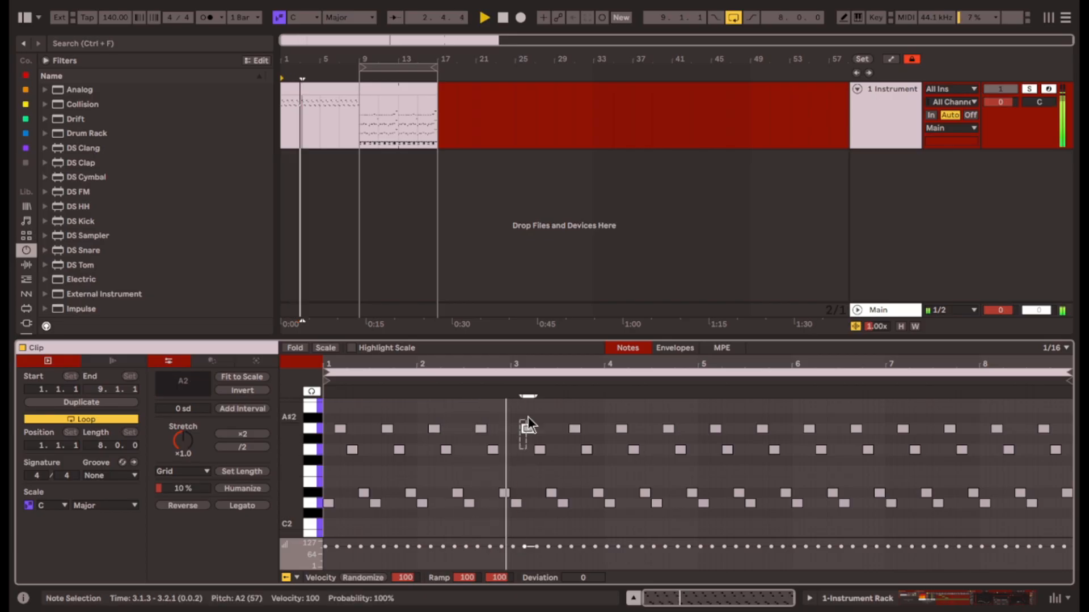
{"action": "left_click_drag", "start_coordinate": [560, 435], "coordinate": [675, 424]}
{"action": "key", "text": "Up"}
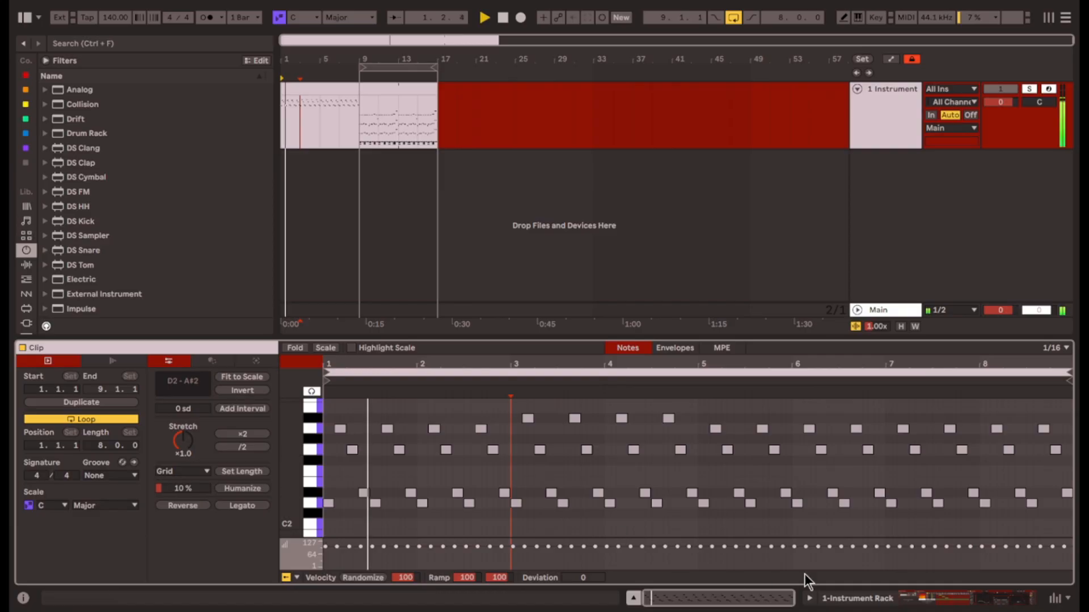
Raise the two G2 notes in bar 3 to G#2 and play the clip from bar 3.
{"action": "left_click", "coordinate": [948, 600]}
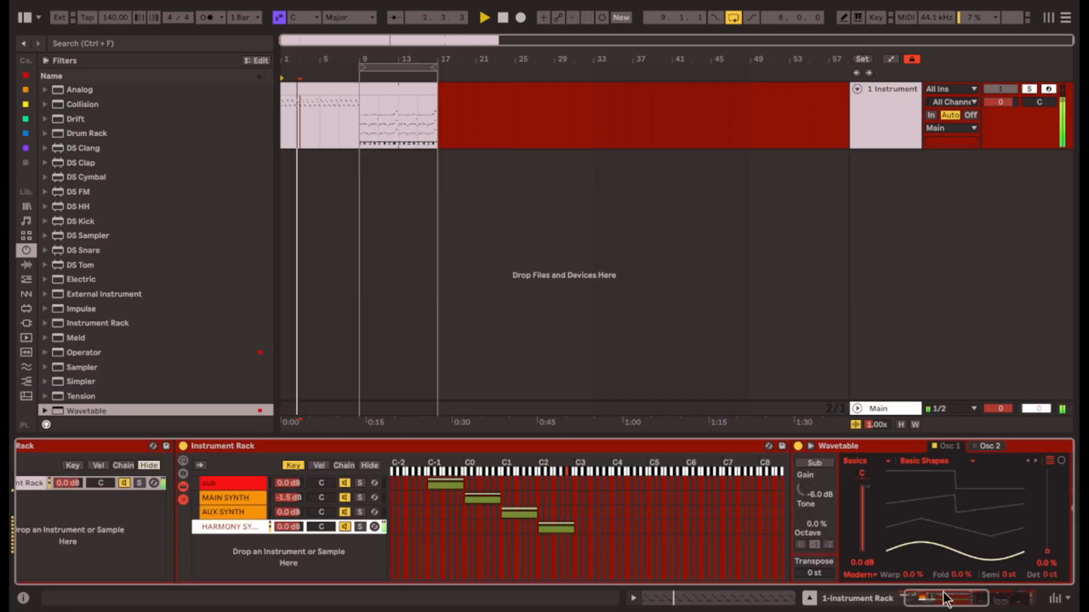
{"action": "left_click_drag", "start_coordinate": [948, 596], "coordinate": [955, 599]}
{"action": "double_click", "coordinate": [340, 88]}
{"action": "key", "text": "space"}
{"action": "left_click", "coordinate": [539, 451]}
{"action": "left_click", "coordinate": [586, 450], "text": "shift"}
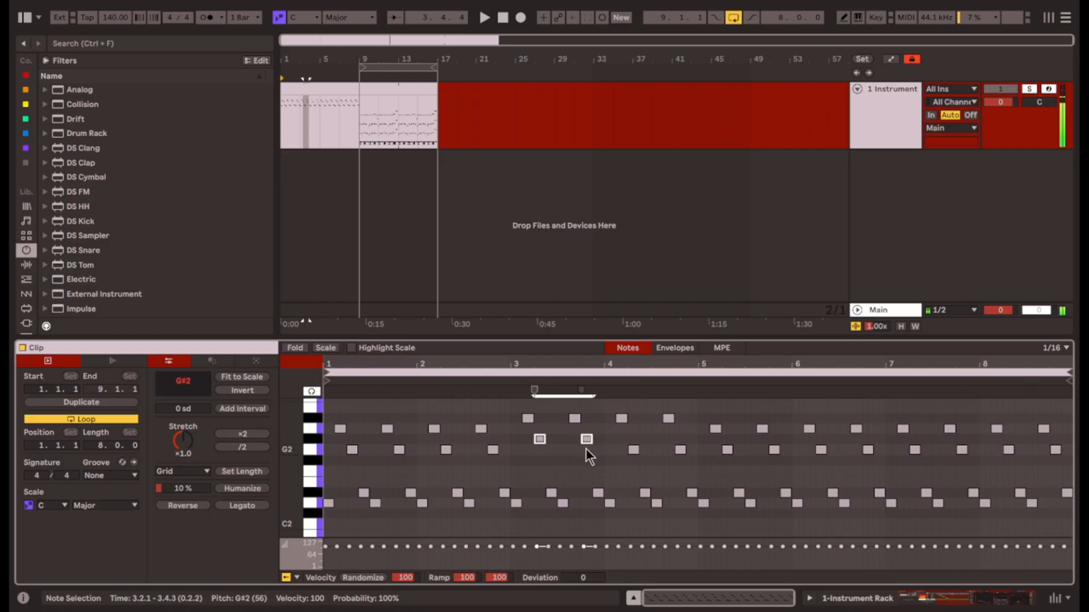
{"action": "left_click", "coordinate": [510, 453]}
{"action": "key", "text": "space"}
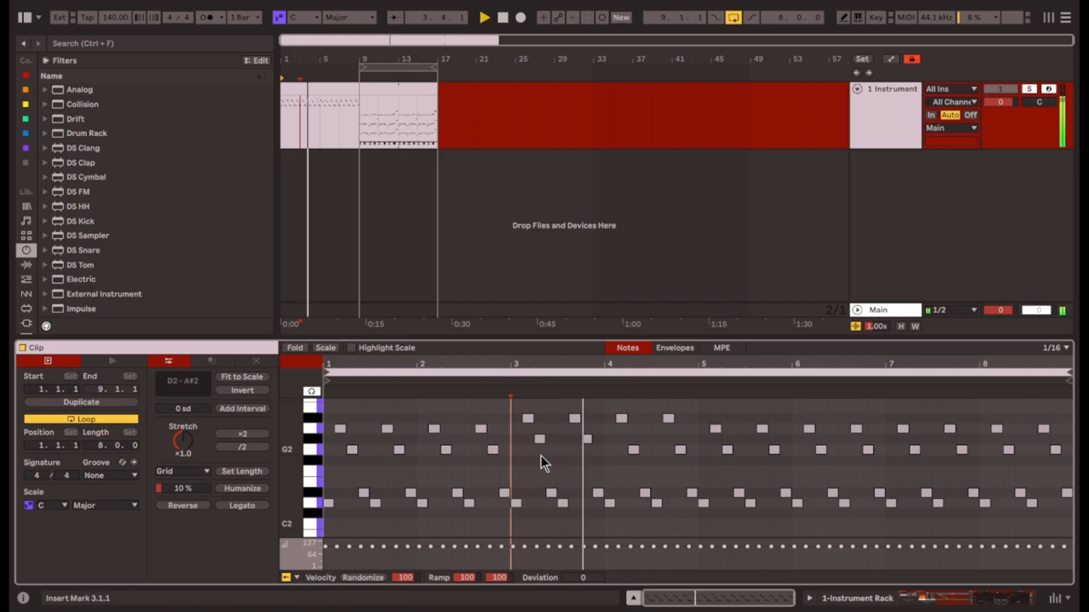
Raise the two G2 notes in bar 4 to G#2 and play the clip.
{"action": "key", "text": "space"}
{"action": "left_click_drag", "start_coordinate": [604, 470], "coordinate": [686, 451]}
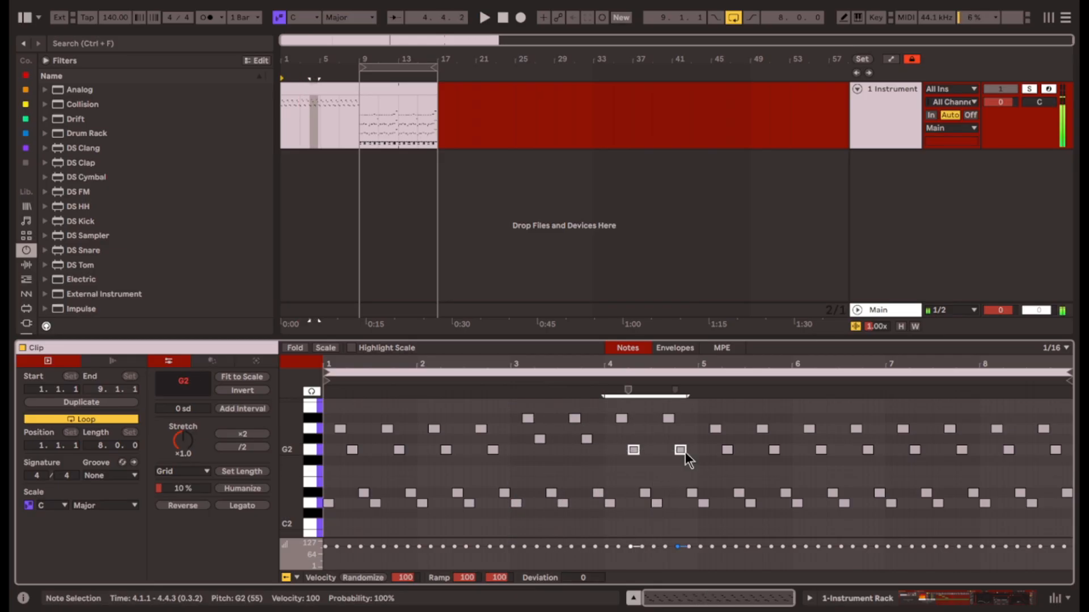
{"action": "left_click", "coordinate": [679, 465]}
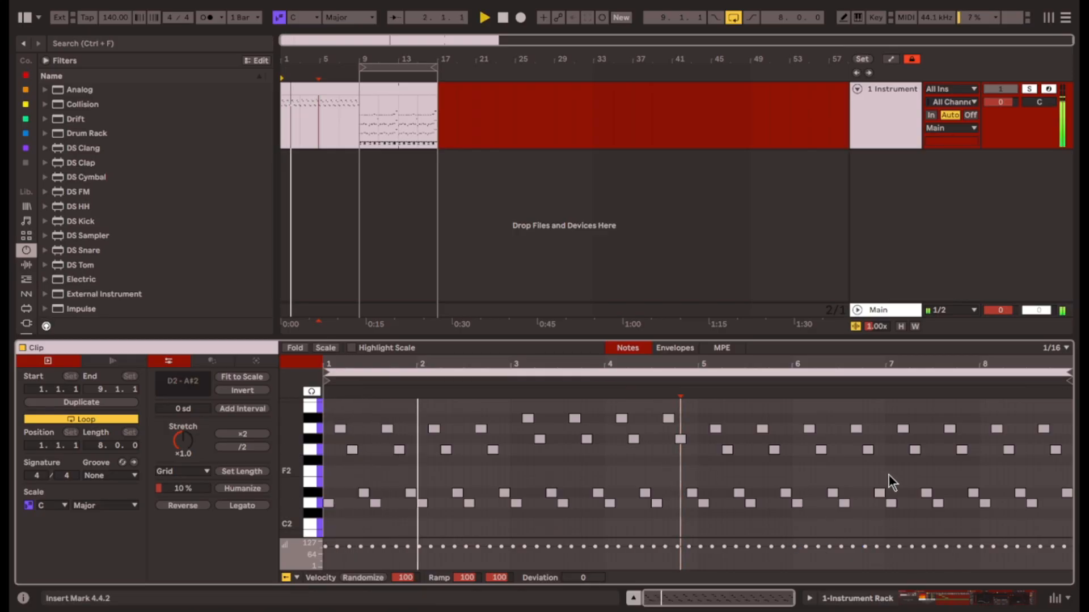
Raise the four A2 notes in bars 7 and 8 to A#2 and the four G2 notes there to G#2.
{"action": "left_click_drag", "start_coordinate": [894, 439], "coordinate": [1053, 424]}
{"action": "key", "text": "Up"}
{"action": "left_click_drag", "start_coordinate": [903, 462], "coordinate": [1059, 419]}
{"action": "key", "text": "Up"}
{"action": "key", "text": "ctrl+z"}
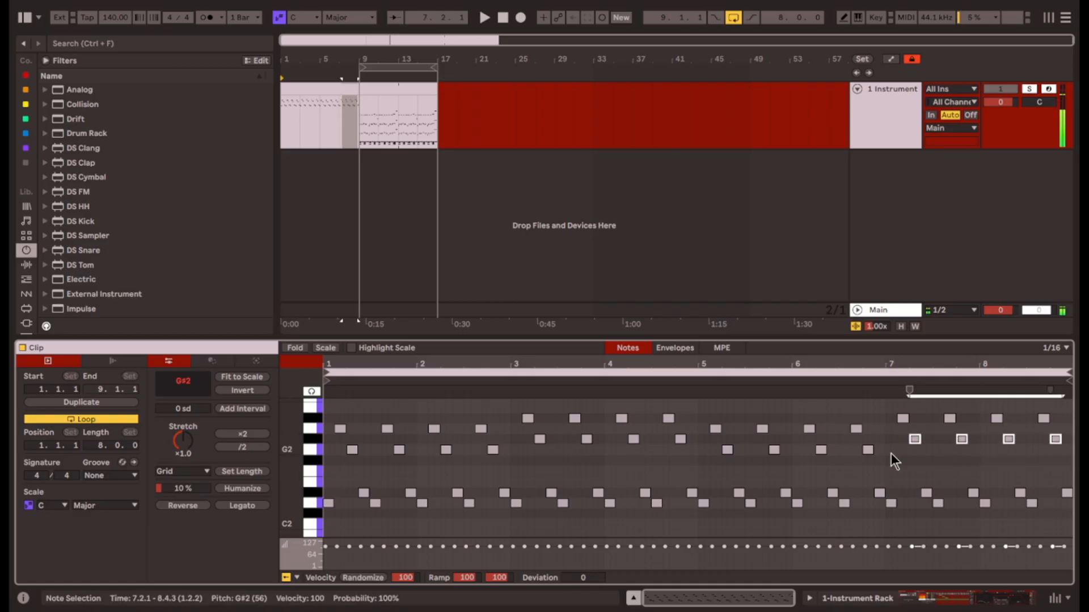
Try raising the four D#2 notes in bars 3 and 4 to G2 and play from bar 3.
{"action": "left_click", "coordinate": [890, 454]}
{"action": "left_click", "coordinate": [926, 494]}
{"action": "left_click_drag", "start_coordinate": [926, 475], "coordinate": [1070, 493]}
{"action": "left_click_drag", "start_coordinate": [540, 480], "coordinate": [703, 490]}
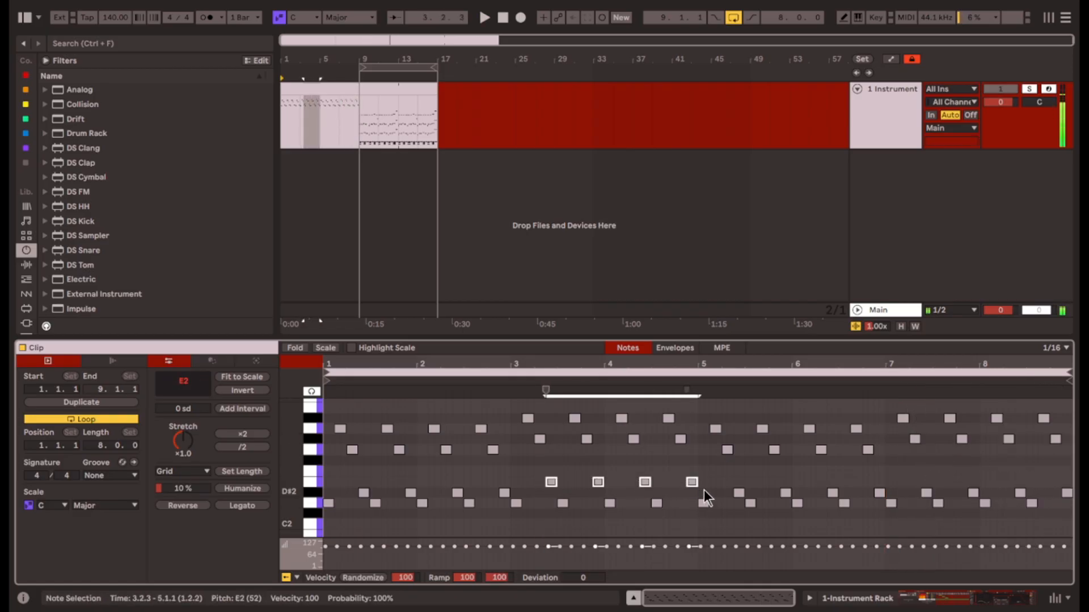
{"action": "key", "text": "Up"}
{"action": "key", "text": "Up"}
{"action": "key", "text": "Up"}
{"action": "key", "text": "Up"}
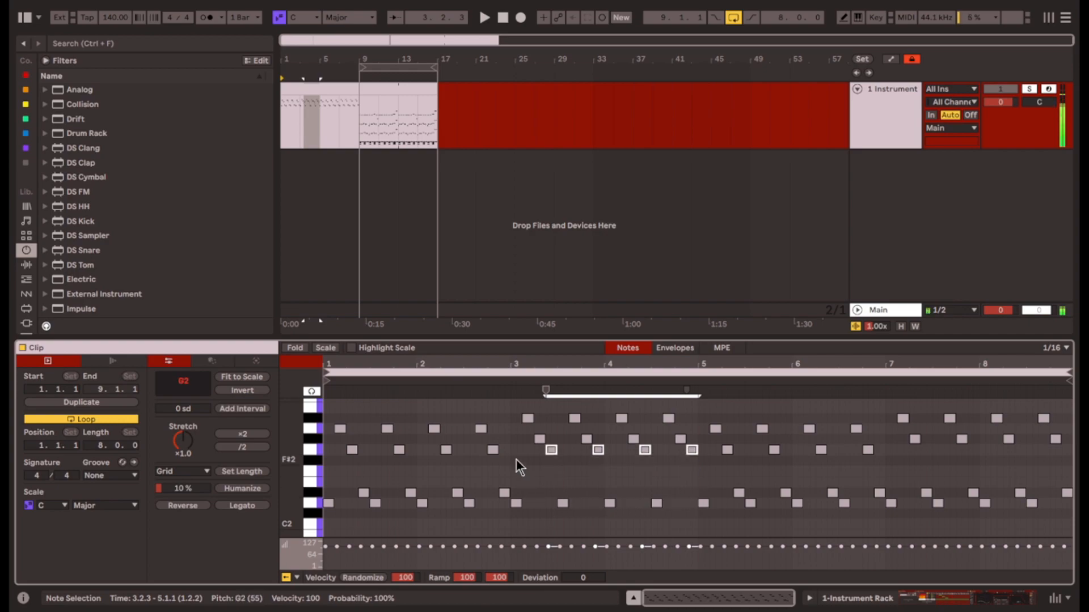
{"action": "left_click", "coordinate": [509, 454]}
{"action": "key", "text": "space"}
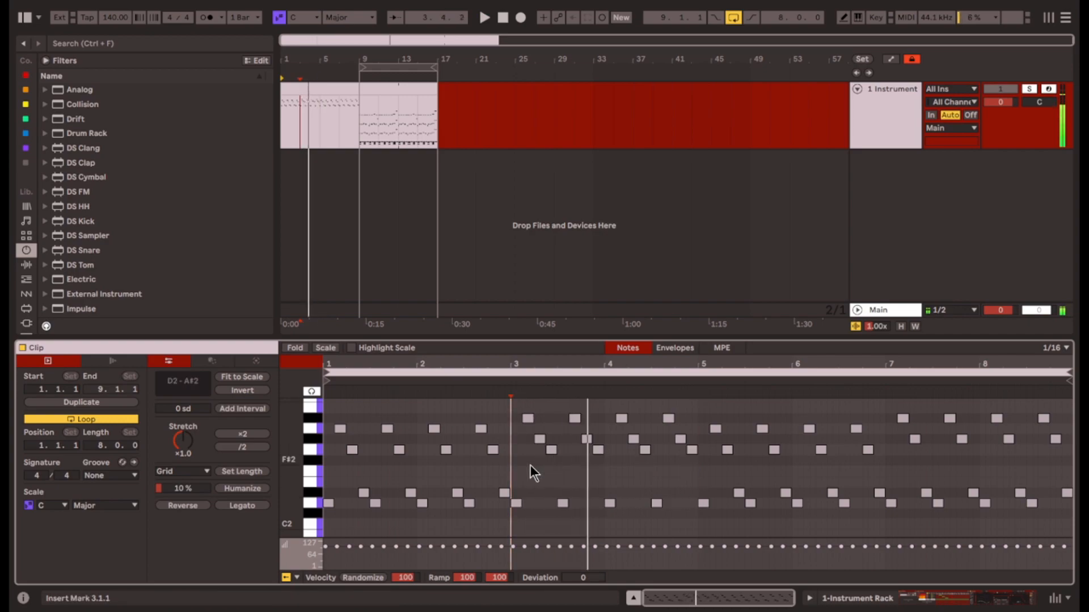
Try the four G2 notes in bars 3 and 4 at F#2 and play from bar 3.
{"action": "key", "text": "space"}
{"action": "key", "text": "ctrl+z"}
{"action": "key", "text": "space"}
{"action": "key", "text": "space"}
{"action": "left_click", "coordinate": [508, 451]}
{"action": "key", "text": "space"}
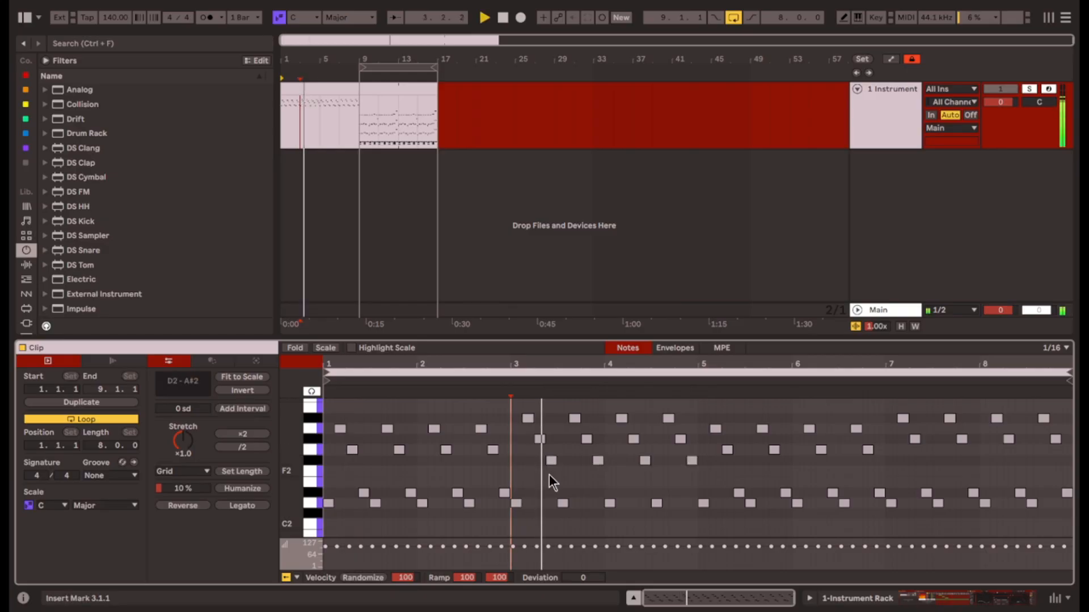
Audition the four F#2 notes in bars 3 and 4 at F2 from bar 3 and lower them to E2.
{"action": "left_click_drag", "start_coordinate": [554, 475], "coordinate": [730, 458]}
{"action": "key", "text": "space"}
{"action": "key", "text": "Down"}
{"action": "left_click", "coordinate": [509, 465]}
{"action": "key", "text": "space"}
{"action": "left_click_drag", "start_coordinate": [547, 465], "coordinate": [711, 475]}
{"action": "key", "text": "Down"}
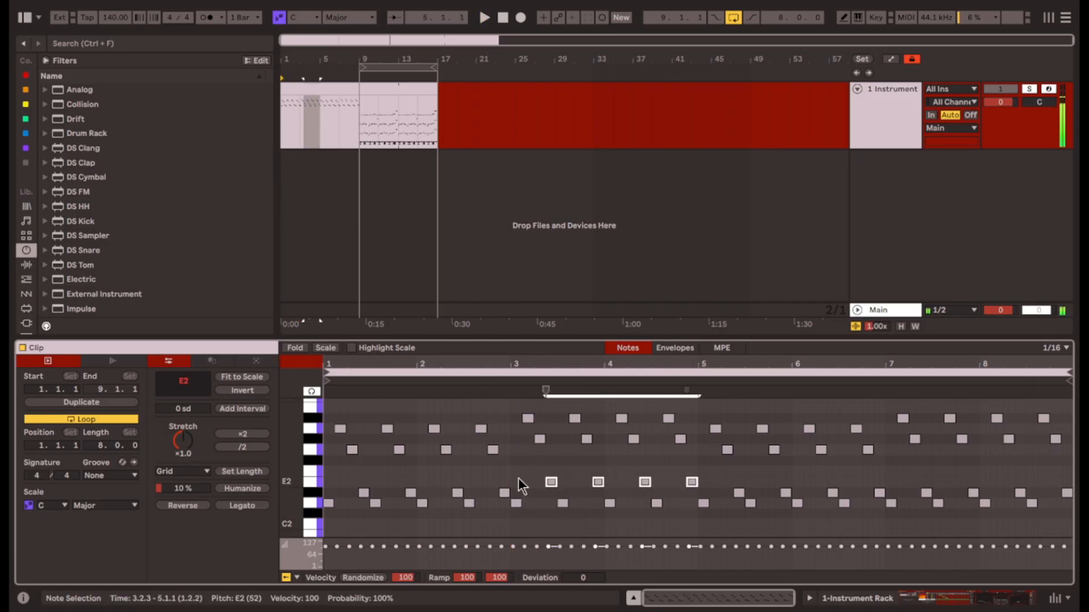
Audition the E2 notes in bars 3 and 4, return them to D#2, play the passage and stop playback.
{"action": "left_click", "coordinate": [509, 463]}
{"action": "key", "text": "space"}
{"action": "key", "text": "space"}
{"action": "left_click_drag", "start_coordinate": [539, 468], "coordinate": [711, 487]}
{"action": "key", "text": "Down"}
{"action": "key", "text": "space"}
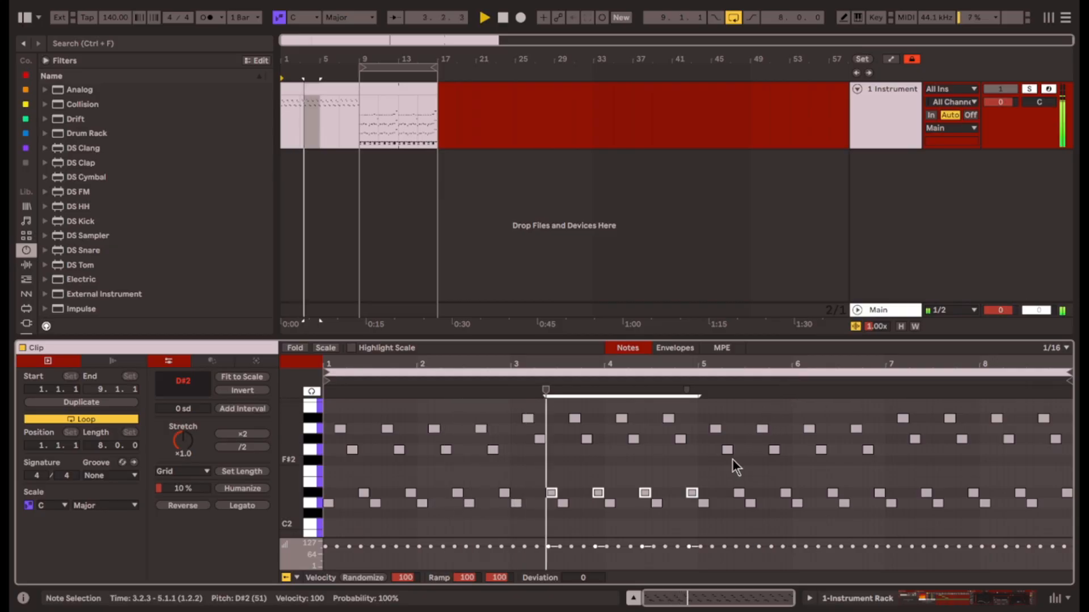
{"action": "left_click", "coordinate": [701, 471]}
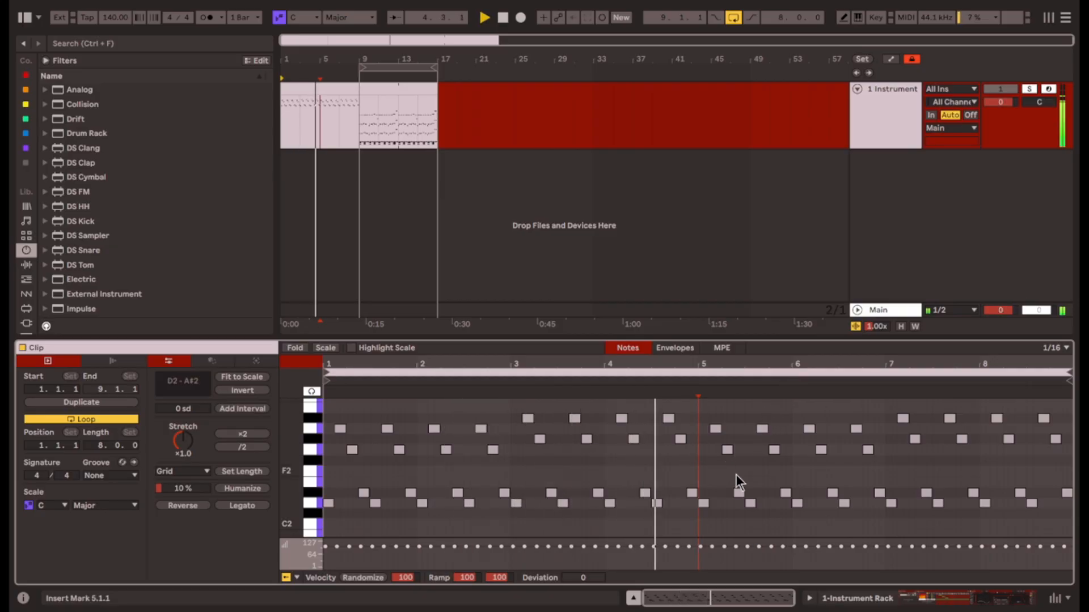
{"action": "key", "text": "space"}
Show the track's Instrument Rack devices and play with the eight-bar loop moved to start at bar 1.
{"action": "left_click", "coordinate": [976, 604]}
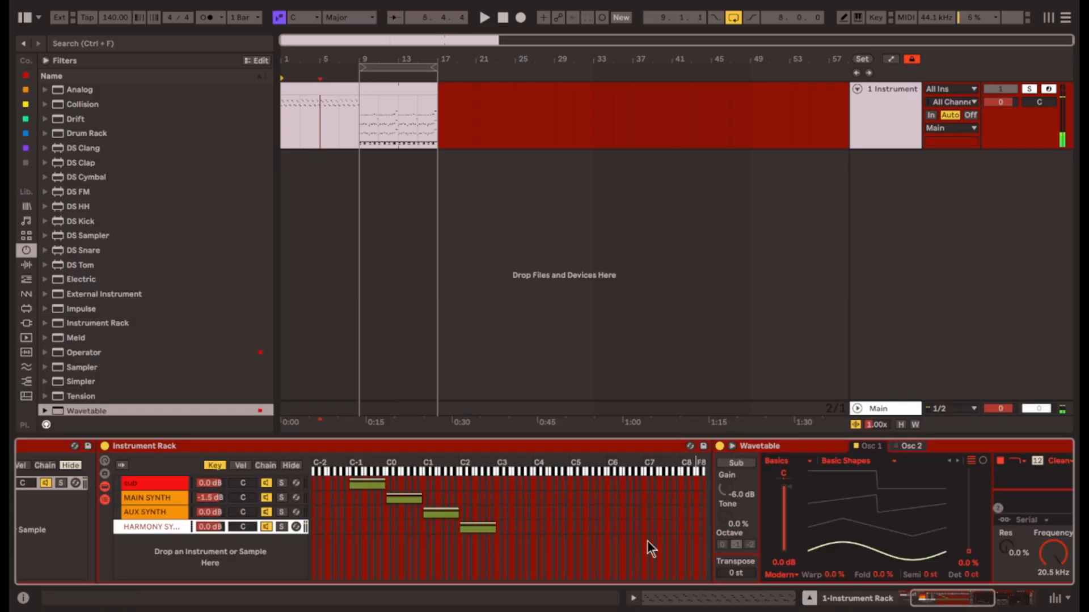
{"action": "key", "text": "space"}
{"action": "left_click_drag", "start_coordinate": [398, 67], "coordinate": [321, 66]}
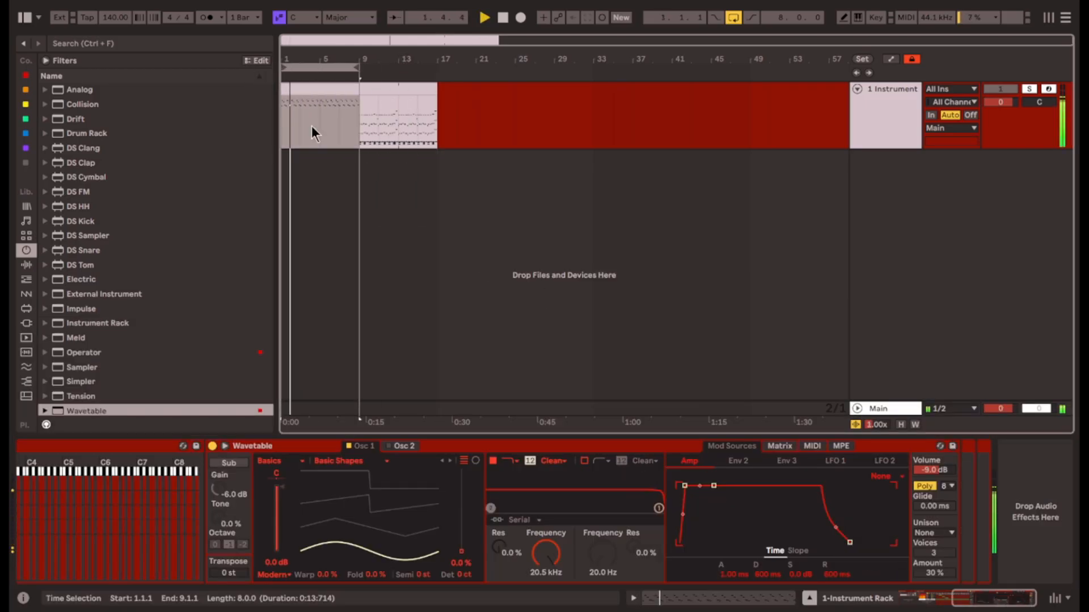
Set Wavetable oscillator 1's position to 69% and the amp envelope to 1.25 s decay and -14 dB sustain.
{"action": "left_click_drag", "start_coordinate": [461, 550], "coordinate": [461, 494]}
{"action": "left_click_drag", "start_coordinate": [722, 491], "coordinate": [713, 520]}
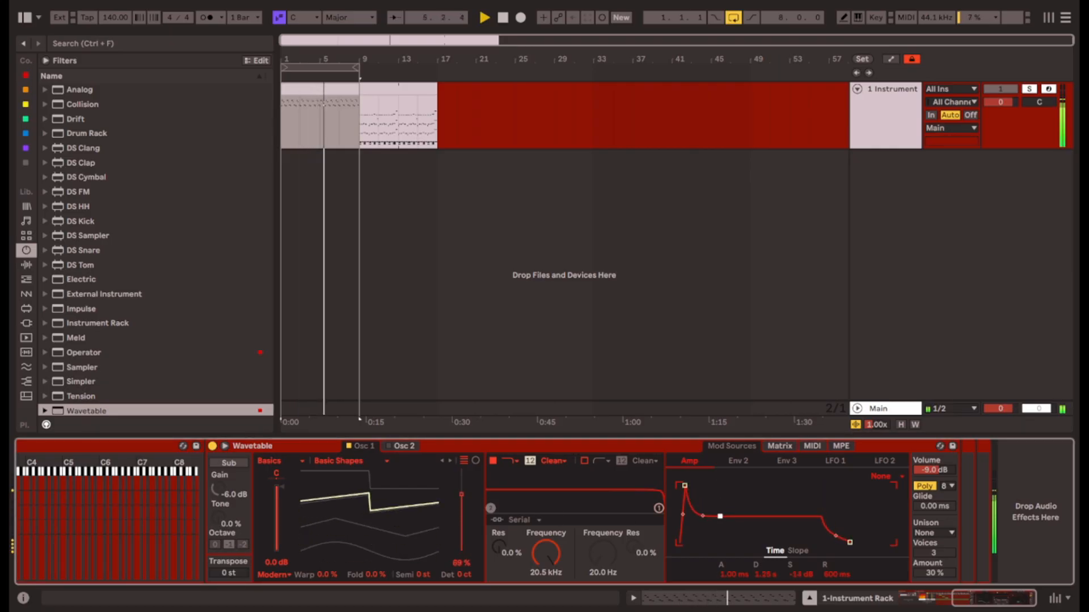
Set the Wavetable unison to Classic mode with 8 voices and a 63% amount.
{"action": "left_click", "coordinate": [923, 534]}
{"action": "left_click", "coordinate": [954, 478]}
{"action": "left_click_drag", "start_coordinate": [942, 554], "coordinate": [939, 577]}
{"action": "left_click", "coordinate": [938, 533]}
{"action": "left_click", "coordinate": [944, 476]}
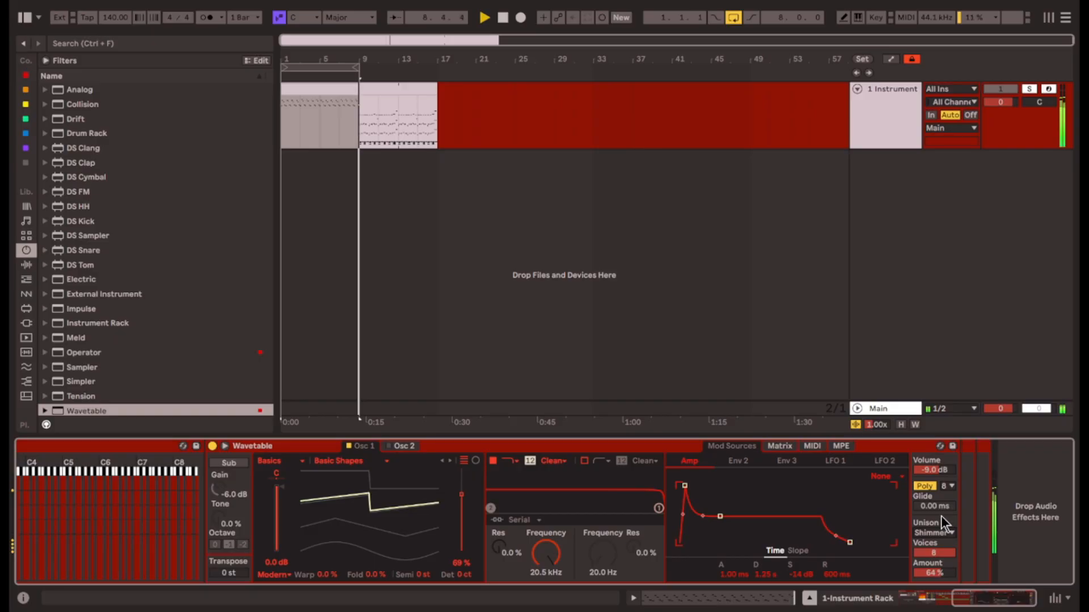
{"action": "left_click", "coordinate": [936, 533]}
{"action": "left_click", "coordinate": [944, 479]}
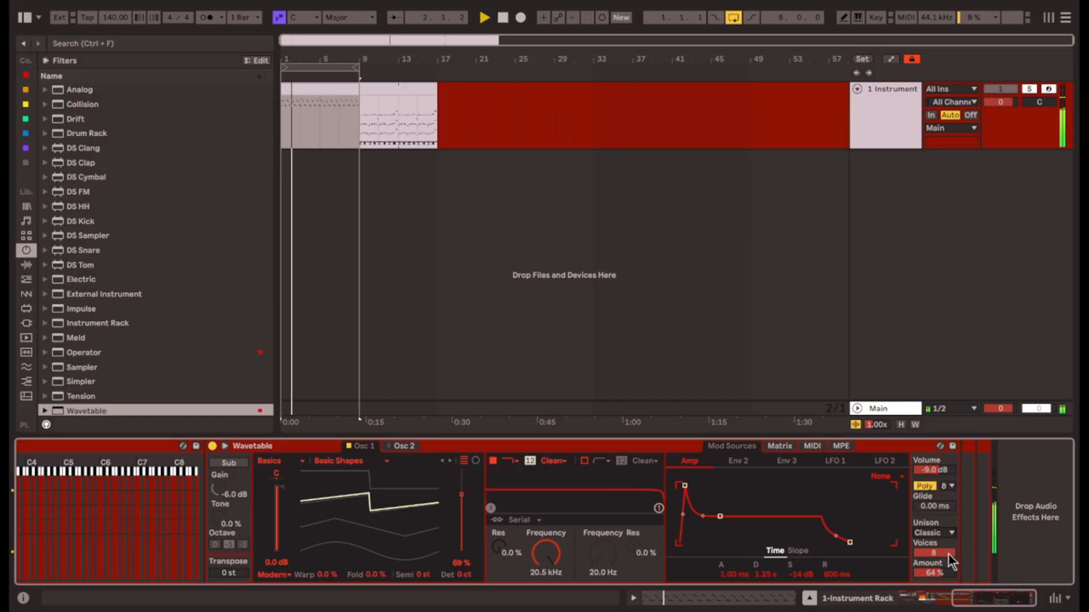
{"action": "left_click_drag", "start_coordinate": [949, 574], "coordinate": [949, 575]}
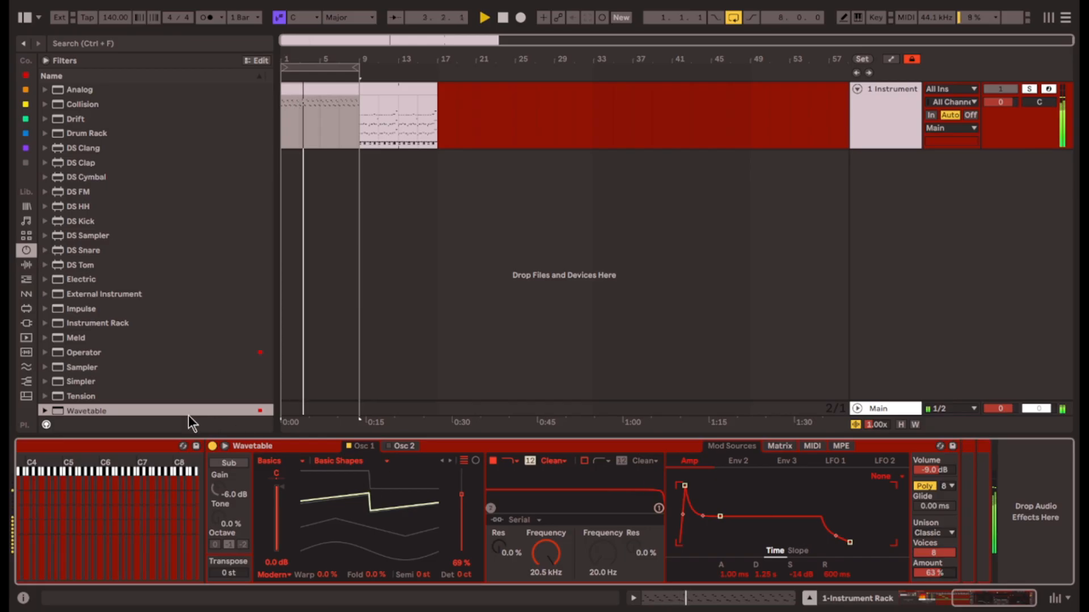
Set Wavetable filter 1 to 345 Hz with 26% resonance and modulate its frequency by the amp envelope at 46.
{"action": "left_click_drag", "start_coordinate": [658, 508], "coordinate": [612, 508]}
{"action": "left_click_drag", "start_coordinate": [611, 508], "coordinate": [601, 508]}
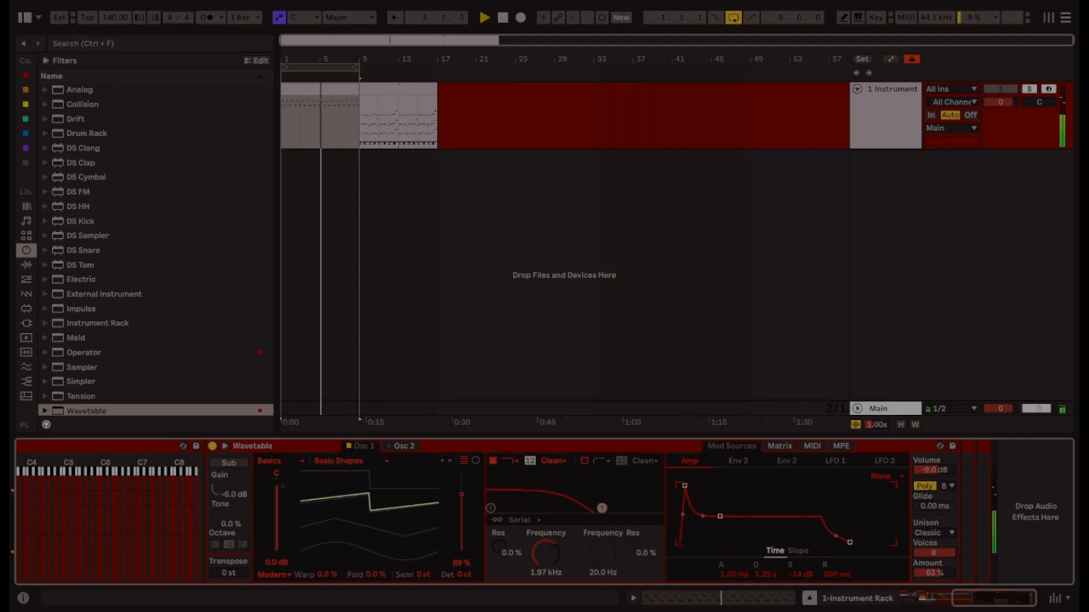
{"action": "left_click", "coordinate": [779, 446]}
{"action": "left_click_drag", "start_coordinate": [745, 536], "coordinate": [746, 515]}
{"action": "left_click_drag", "start_coordinate": [602, 508], "coordinate": [570, 508]}
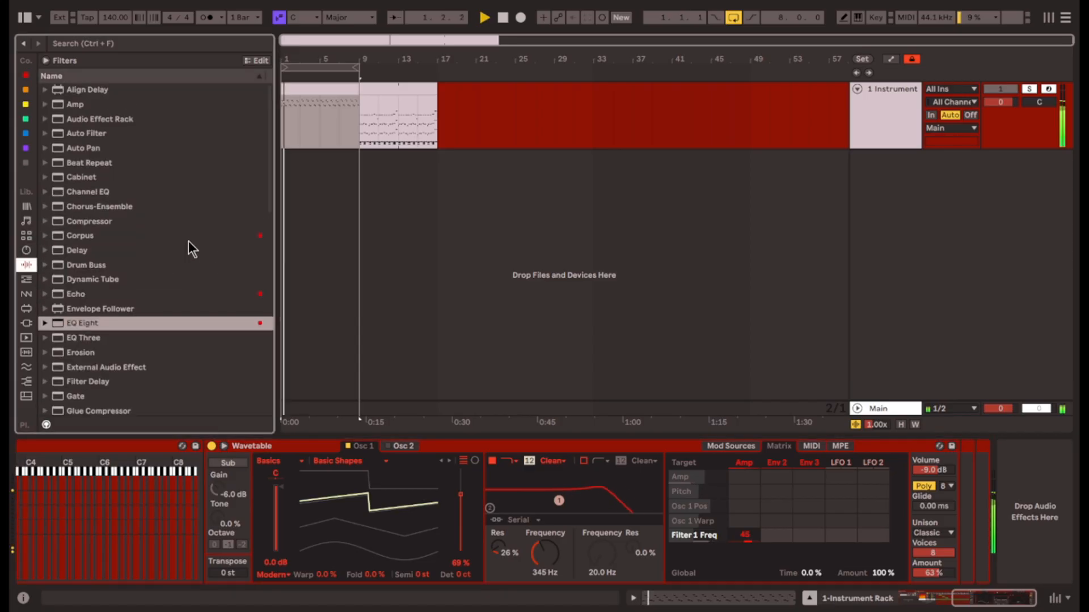
Find Phaser-Flanger among the audio effects and add it after the harmony Wavetable.
{"action": "left_click", "coordinate": [155, 225]}
{"action": "scroll", "coordinate": [170, 300], "scroll_direction": "down", "scroll_amount": 5}
{"action": "scroll", "coordinate": [171, 309], "scroll_direction": "down", "scroll_amount": 4}
{"action": "double_click", "coordinate": [144, 137]}
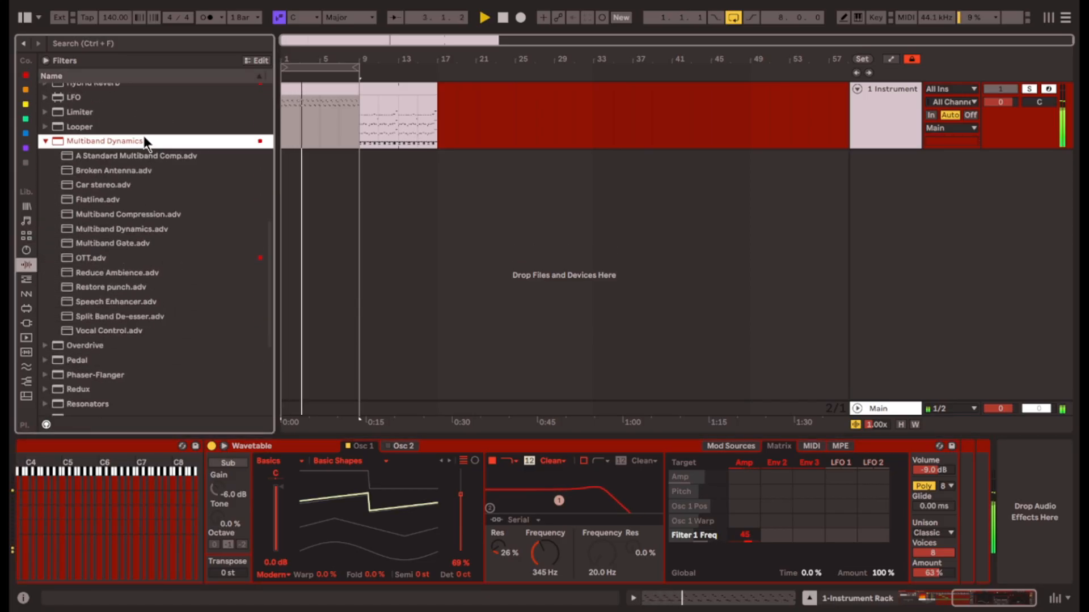
{"action": "left_click", "coordinate": [115, 233]}
{"action": "left_click_drag", "start_coordinate": [120, 205], "coordinate": [913, 569]}
{"action": "left_click", "coordinate": [980, 605]}
Switch Phaser-Flanger to Flanger mode with 38% dry/wet and 55% feedback.
{"action": "left_click", "coordinate": [833, 506]}
{"action": "left_click_drag", "start_coordinate": [934, 568], "coordinate": [935, 605]}
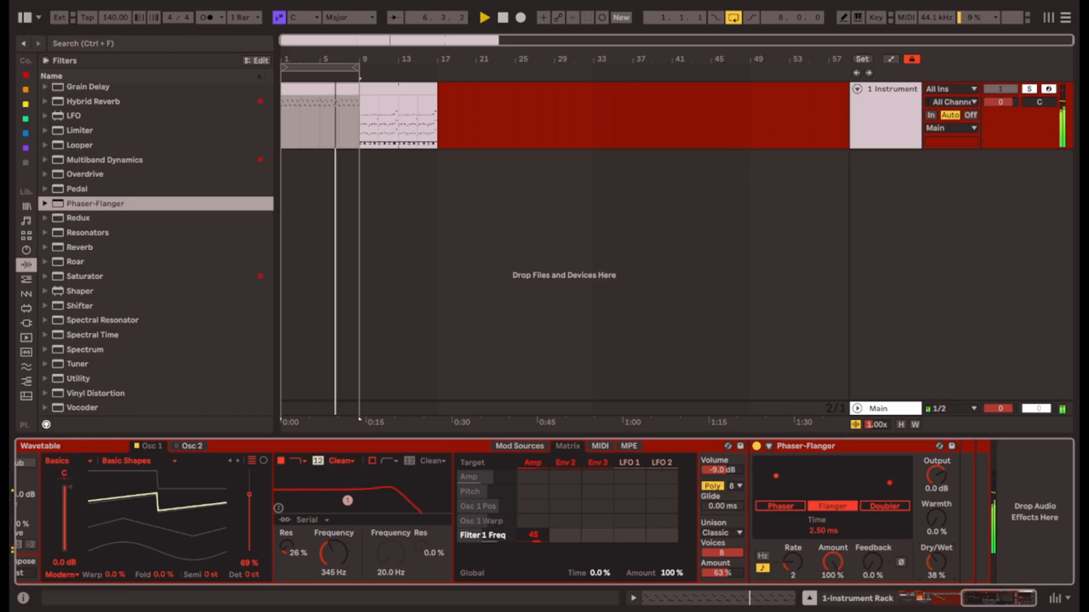
{"action": "mouse_move", "coordinate": [875, 566]}
{"action": "left_mouse_down"}
{"action": "mouse_move", "coordinate": [874, 530]}
{"action": "mouse_move", "coordinate": [877, 565]}
{"action": "left_mouse_up"}
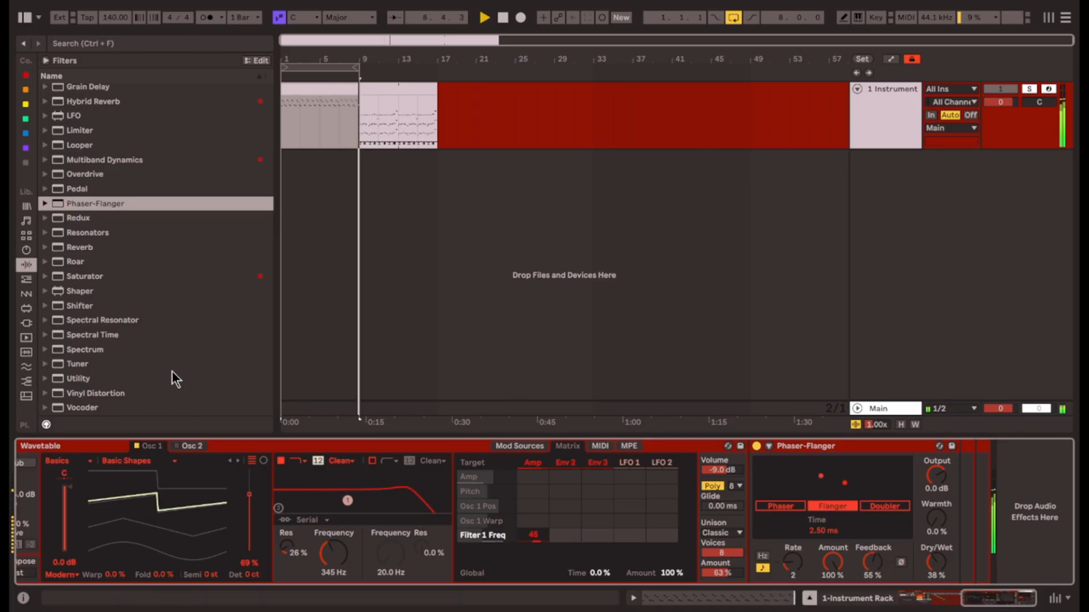
{"action": "scroll", "coordinate": [133, 344], "scroll_direction": "up", "scroll_amount": 3}
{"action": "scroll", "coordinate": [125, 312], "scroll_direction": "up", "scroll_amount": 3}
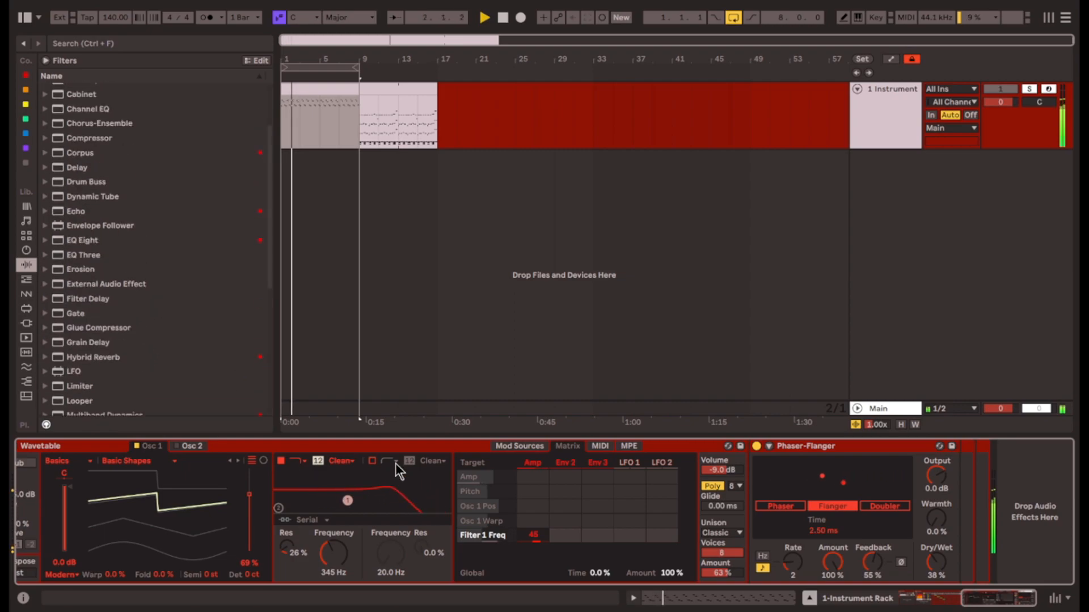
Turn on Wavetable's second filter and set it to 229 Hz with 73% resonance.
{"action": "left_click", "coordinate": [373, 461]}
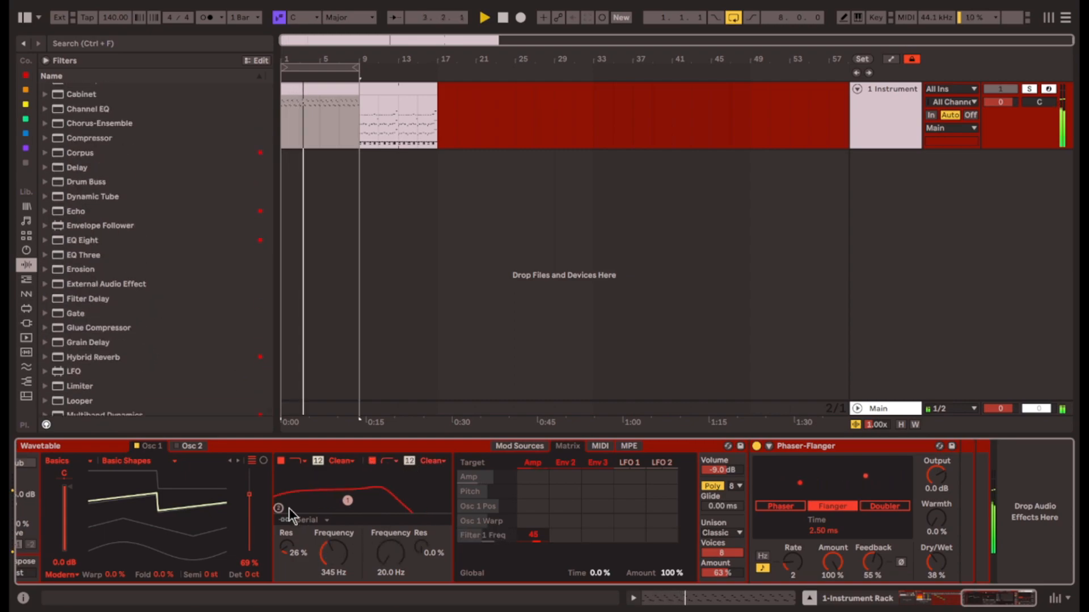
{"action": "left_click_drag", "start_coordinate": [278, 508], "coordinate": [337, 487]}
Set LFO 1 to a tempo-synced rate and route it to filter 2's frequency in the modulation matrix at 8.4.
{"action": "left_click", "coordinate": [622, 463]}
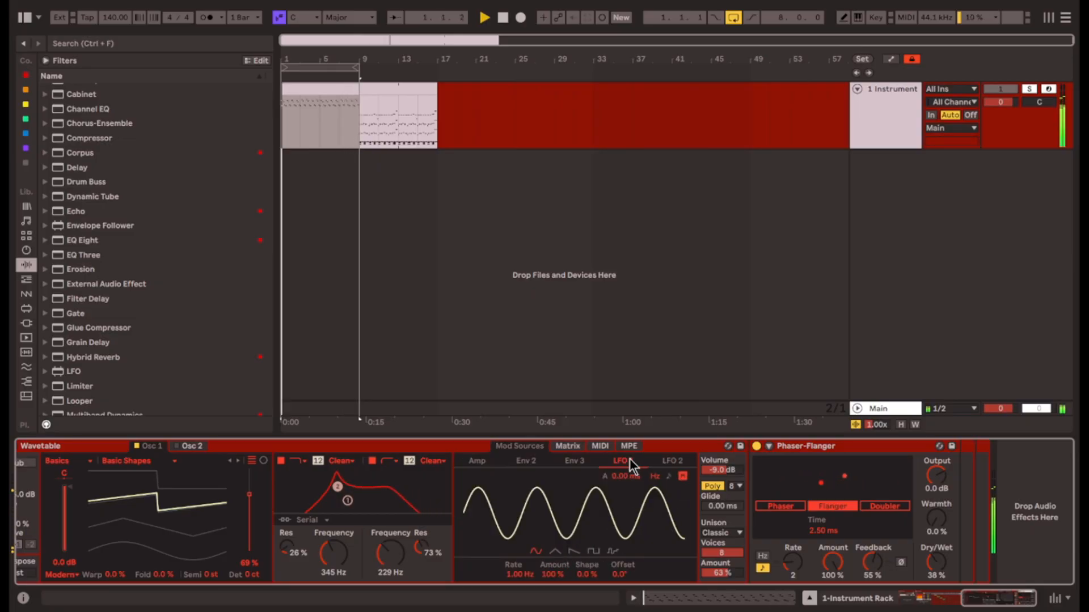
{"action": "left_click", "coordinate": [668, 476]}
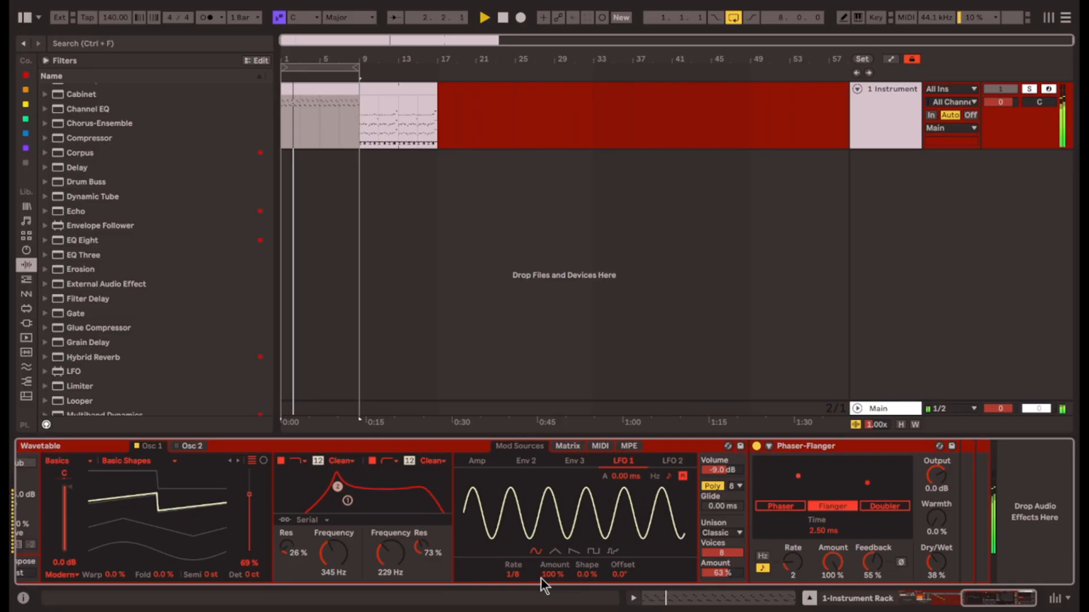
{"action": "left_click_drag", "start_coordinate": [522, 577], "coordinate": [578, 454]}
{"action": "left_click", "coordinate": [577, 448]}
{"action": "left_click", "coordinate": [390, 552]}
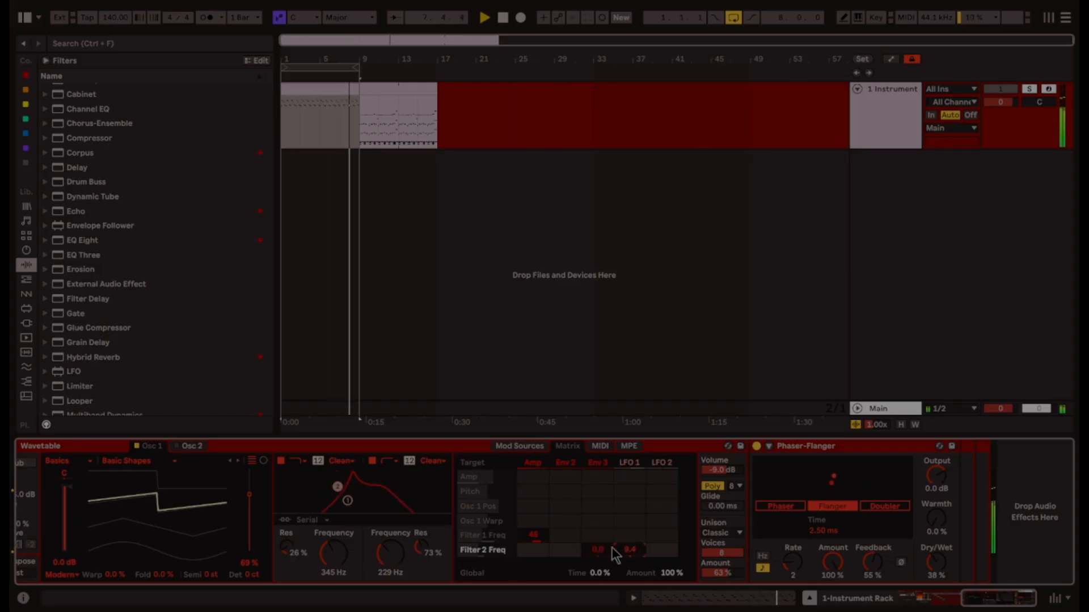
Check the Wavetable's modulation sources and return to its modulation matrix.
{"action": "left_click", "coordinate": [520, 447]}
{"action": "left_click", "coordinate": [682, 477]}
{"action": "left_click", "coordinate": [568, 446]}
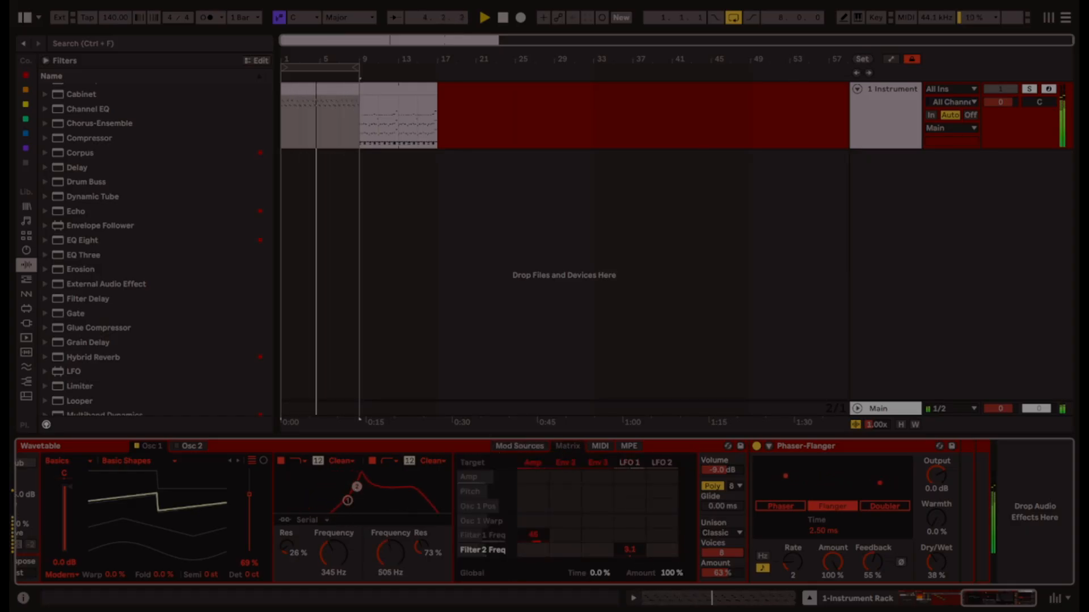
Add the [G!] WASH N SQUASH rack after the Phaser-Flanger in the HARMONY SYNTH chain.
{"action": "scroll", "coordinate": [121, 281], "scroll_direction": "up", "scroll_amount": 3}
{"action": "left_click", "coordinate": [45, 119]}
{"action": "left_click", "coordinate": [119, 294]}
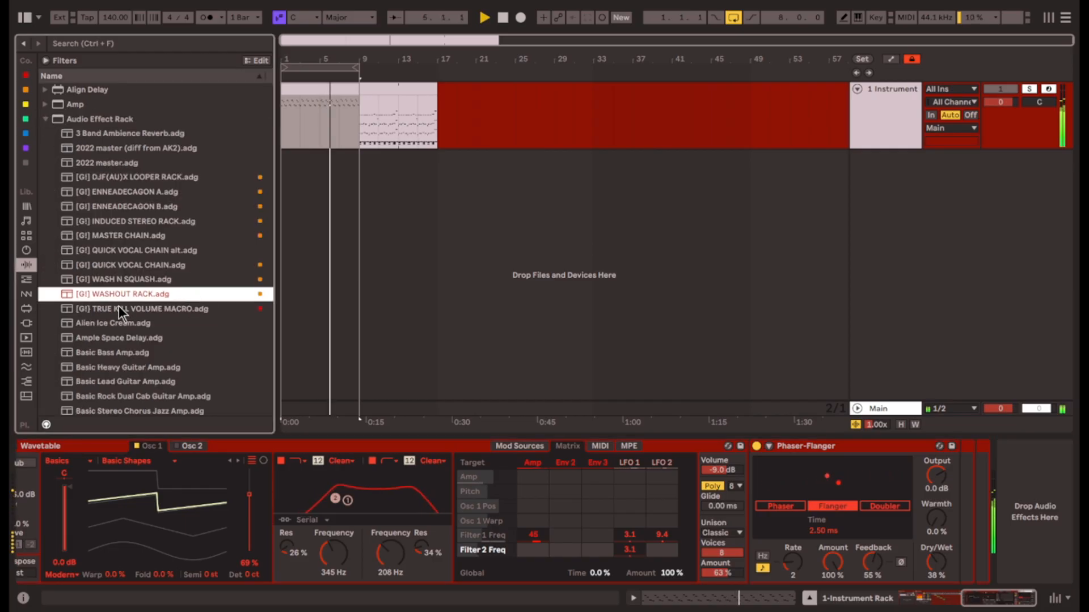
{"action": "left_click_drag", "start_coordinate": [116, 280], "coordinate": [868, 564]}
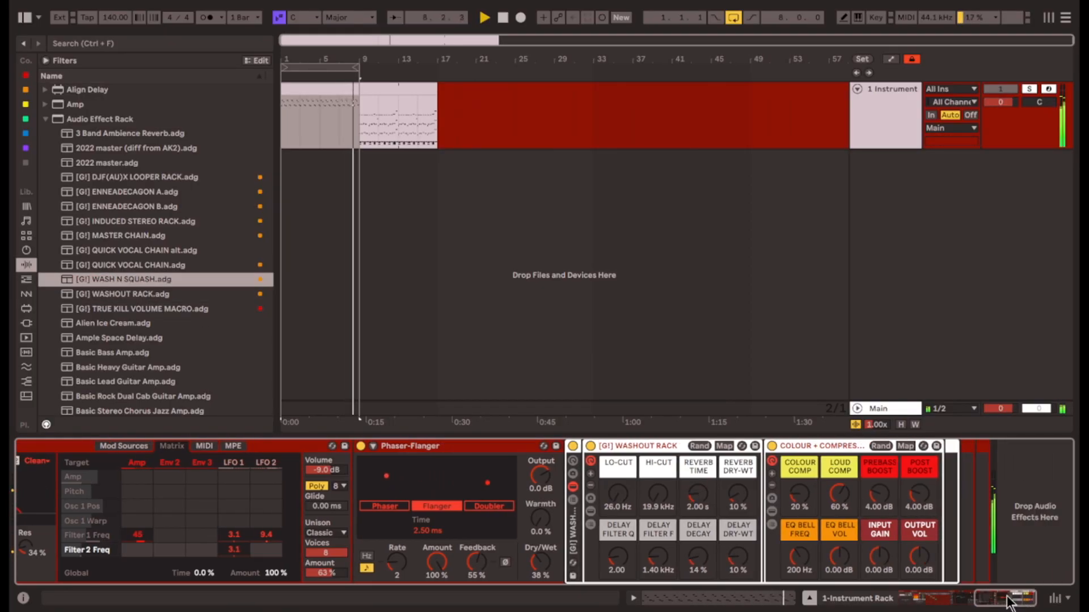
Examine the nested WASHOUT RACK and COLOUR + COMPRESSION rack, including the devices inside the compression rack.
{"action": "left_click", "coordinate": [669, 448]}
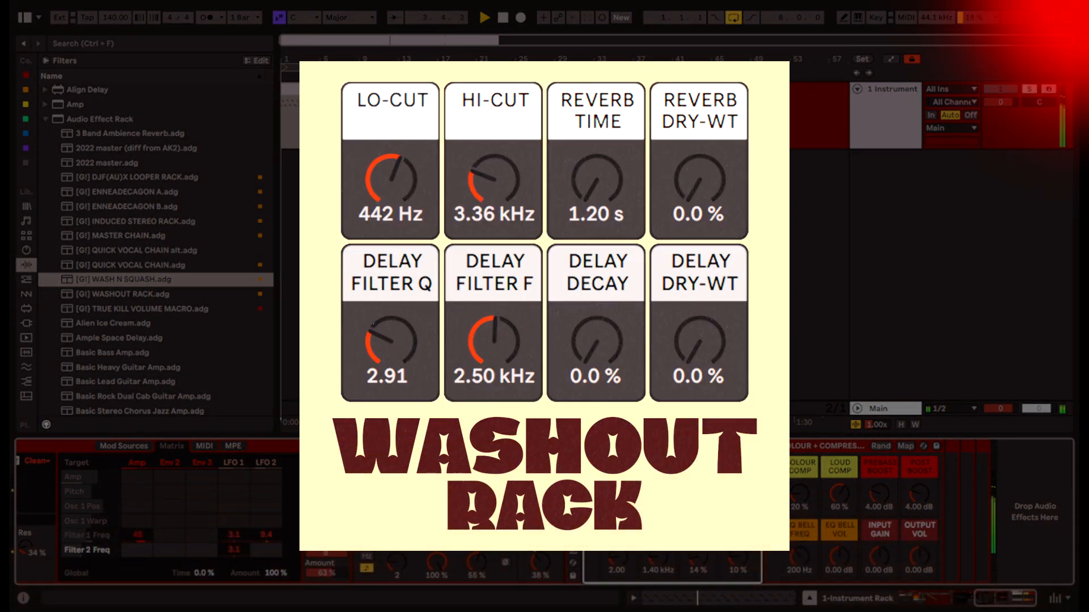
{"action": "left_click", "coordinate": [805, 449]}
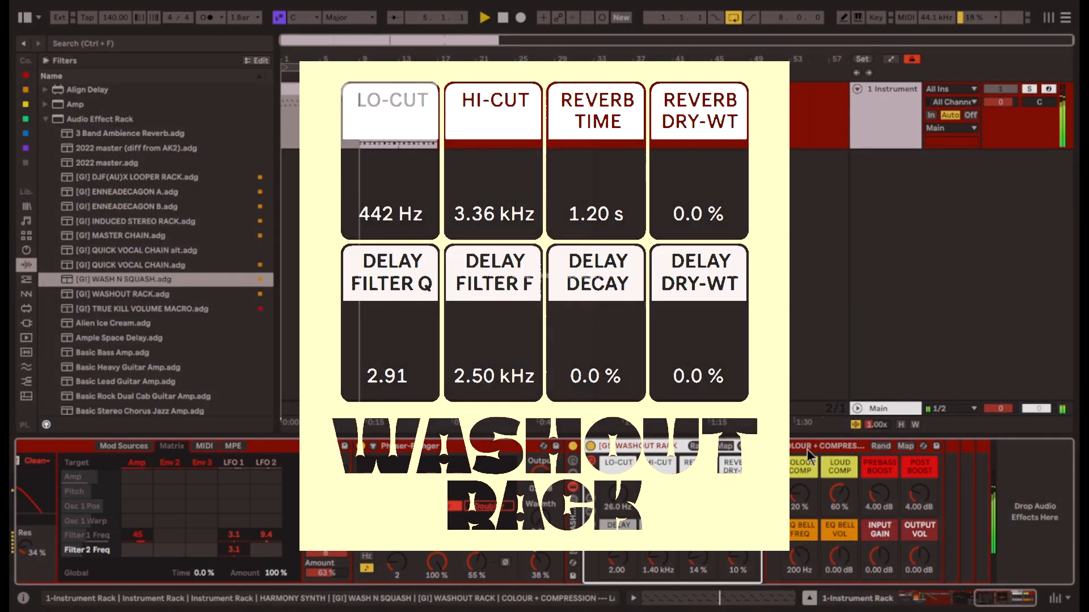
{"action": "left_click", "coordinate": [946, 495]}
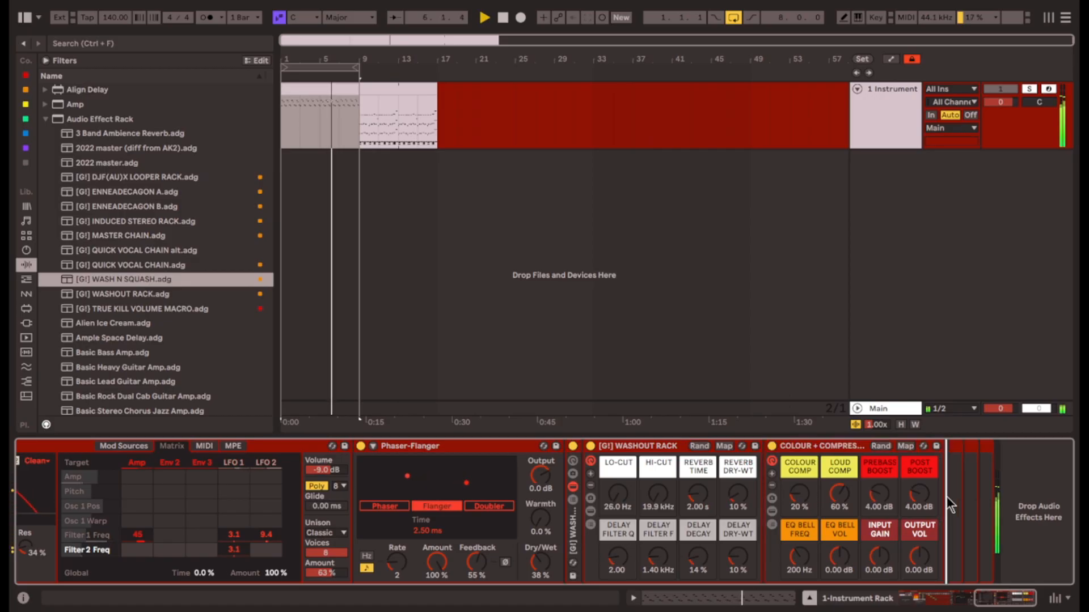
{"action": "left_click", "coordinate": [772, 514]}
{"action": "left_click", "coordinate": [984, 604]}
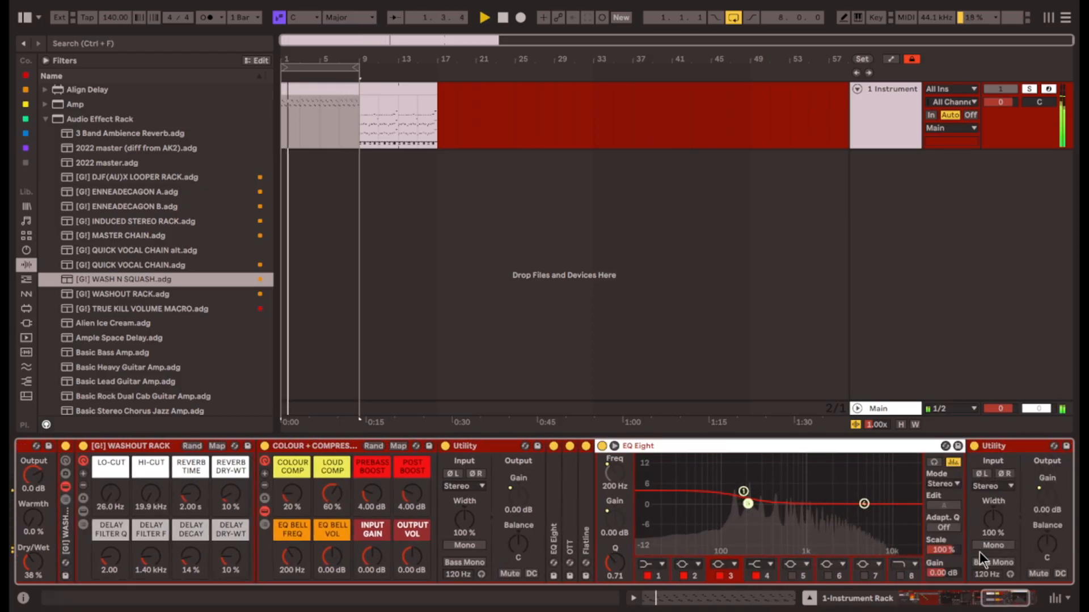
{"action": "left_click", "coordinate": [1007, 598]}
{"action": "left_click_drag", "start_coordinate": [1005, 592], "coordinate": [1000, 592]}
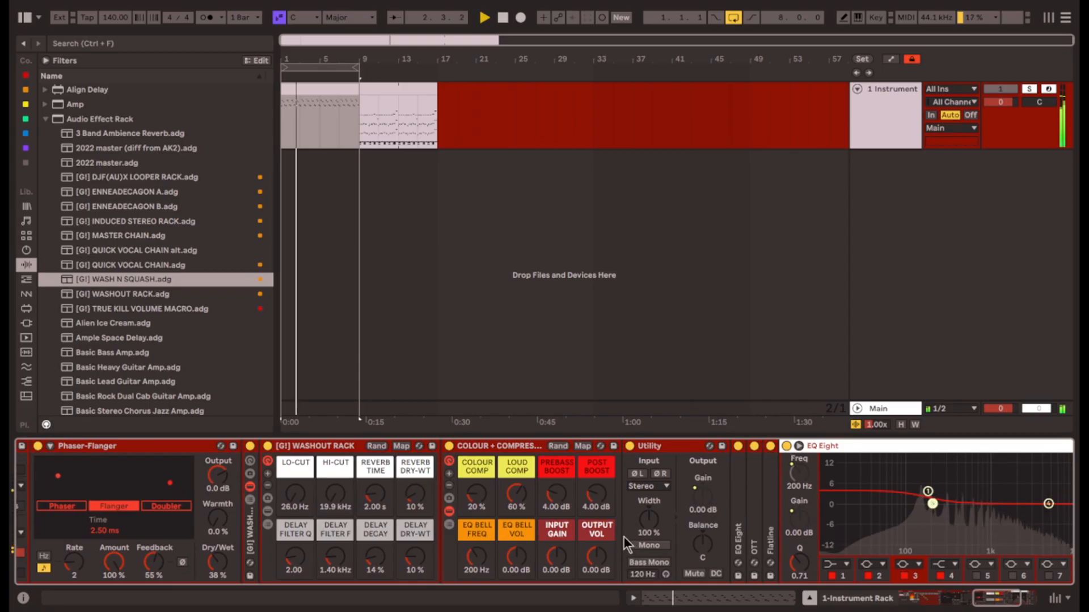
{"action": "left_click", "coordinate": [450, 511]}
{"action": "left_click", "coordinate": [624, 481]}
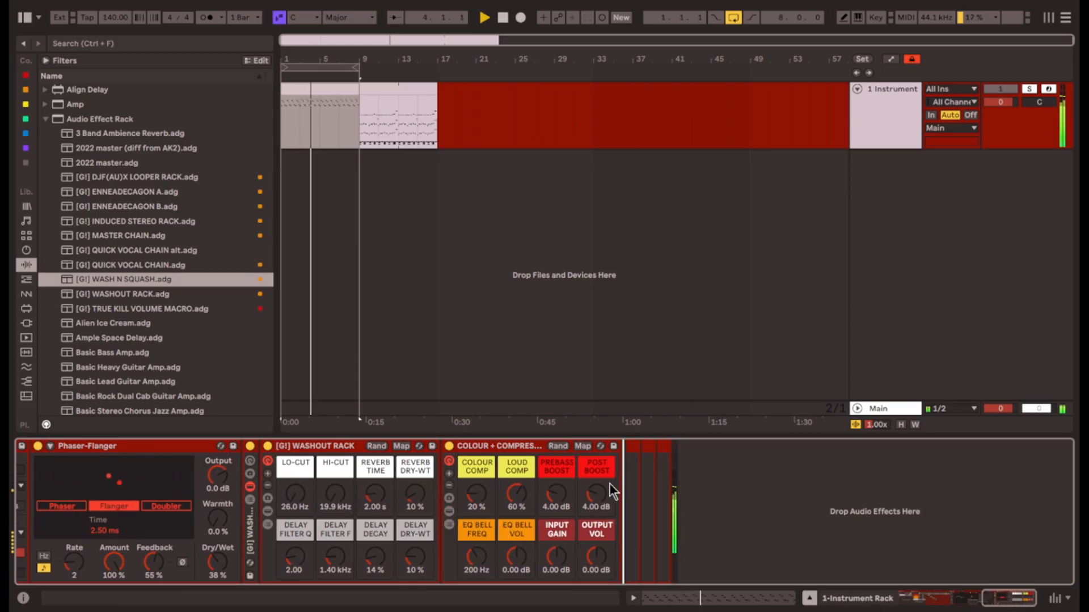
{"action": "left_click", "coordinate": [506, 445]}
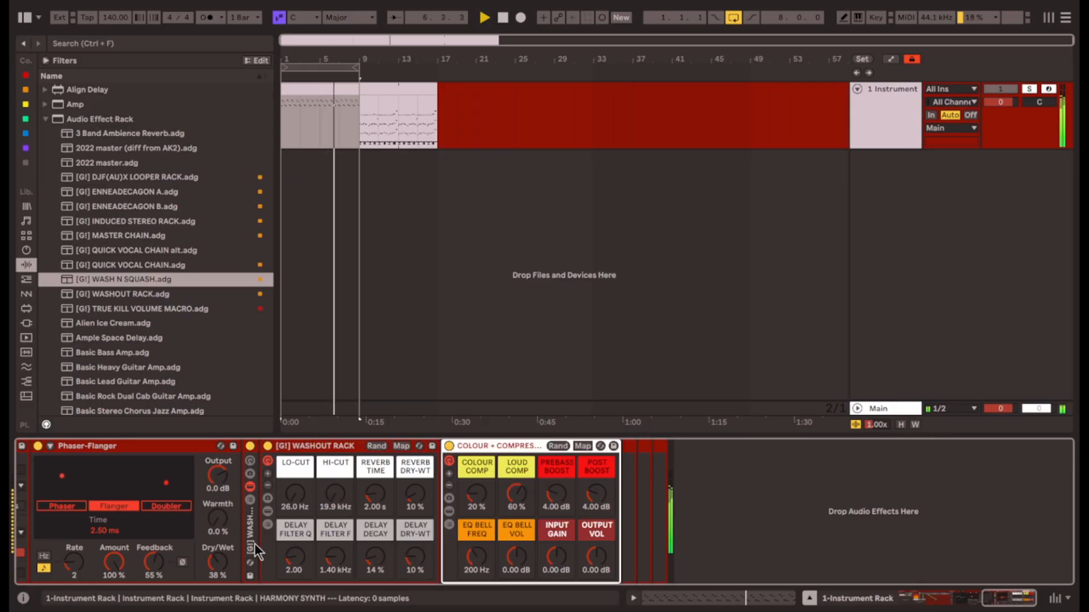
{"action": "left_click", "coordinate": [299, 453]}
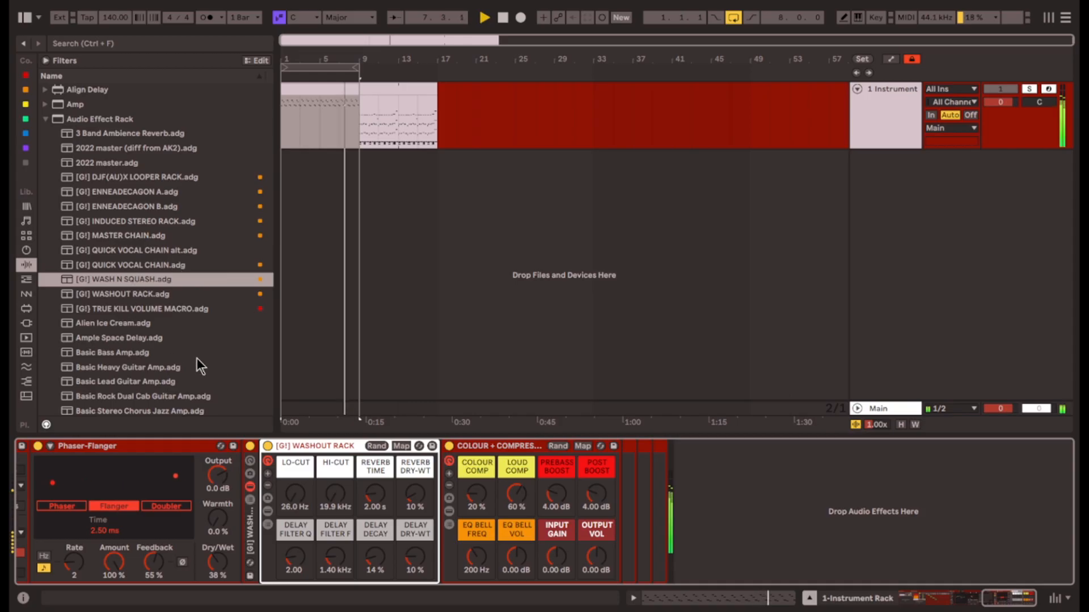
Raise the WASHOUT RACK's LO-CUT to 203 Hz and its REVERB DRY-WT to 43%.
{"action": "scroll", "coordinate": [139, 328], "scroll_direction": "down", "scroll_amount": 4}
{"action": "left_click", "coordinate": [990, 606]}
{"action": "left_click_drag", "start_coordinate": [990, 605], "coordinate": [994, 604]}
{"action": "left_click_drag", "start_coordinate": [548, 494], "coordinate": [548, 471]}
{"action": "left_click_drag", "start_coordinate": [994, 600], "coordinate": [998, 600]}
{"action": "mouse_move", "coordinate": [605, 493]}
{"action": "left_mouse_down"}
{"action": "mouse_move", "coordinate": [605, 470]}
{"action": "mouse_move", "coordinate": [607, 490]}
{"action": "left_mouse_up"}
Duplicate the time of the first eight-bar clip and show the track's automation.
{"action": "left_click", "coordinate": [323, 88]}
{"action": "key", "text": "ctrl+shift+d"}
{"action": "key", "text": "a"}
Draw REVERB DRY-WT automation that falls over the first eight bars to 43% at bar 9.
{"action": "left_click", "coordinate": [284, 124]}
{"action": "key", "text": "space"}
{"action": "left_click", "coordinate": [284, 110]}
{"action": "key", "text": "space"}
{"action": "left_click_drag", "start_coordinate": [359, 109], "coordinate": [359, 126]}
Place the REVERB DRY-WT automation in its own lane below the track.
{"action": "left_click", "coordinate": [917, 142]}
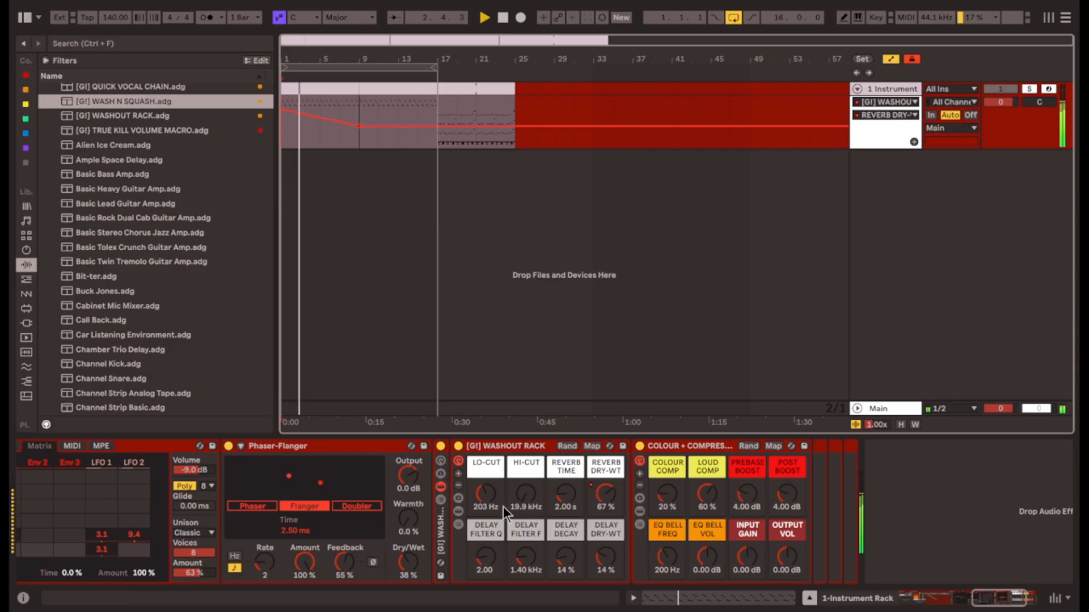
{"action": "left_click", "coordinate": [504, 505]}
{"action": "right_click", "coordinate": [610, 495]}
{"action": "left_click", "coordinate": [1005, 183]}
{"action": "left_click", "coordinate": [914, 142]}
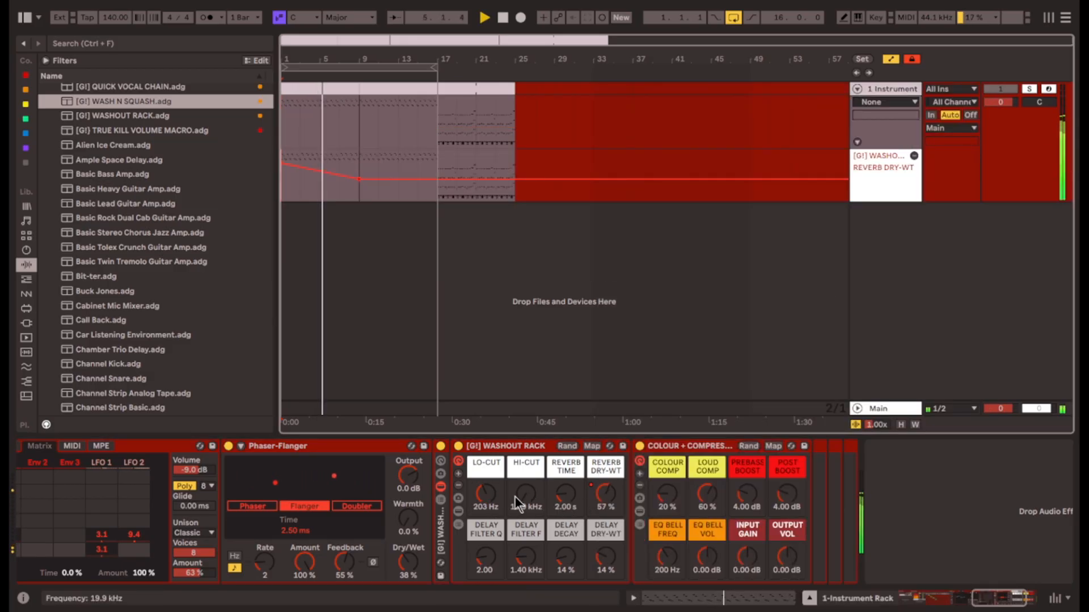
Automate LO-CUT to fall to 203 Hz at bar 9 and give it a separate automation lane.
{"action": "left_click", "coordinate": [533, 502]}
{"action": "left_click", "coordinate": [312, 126]}
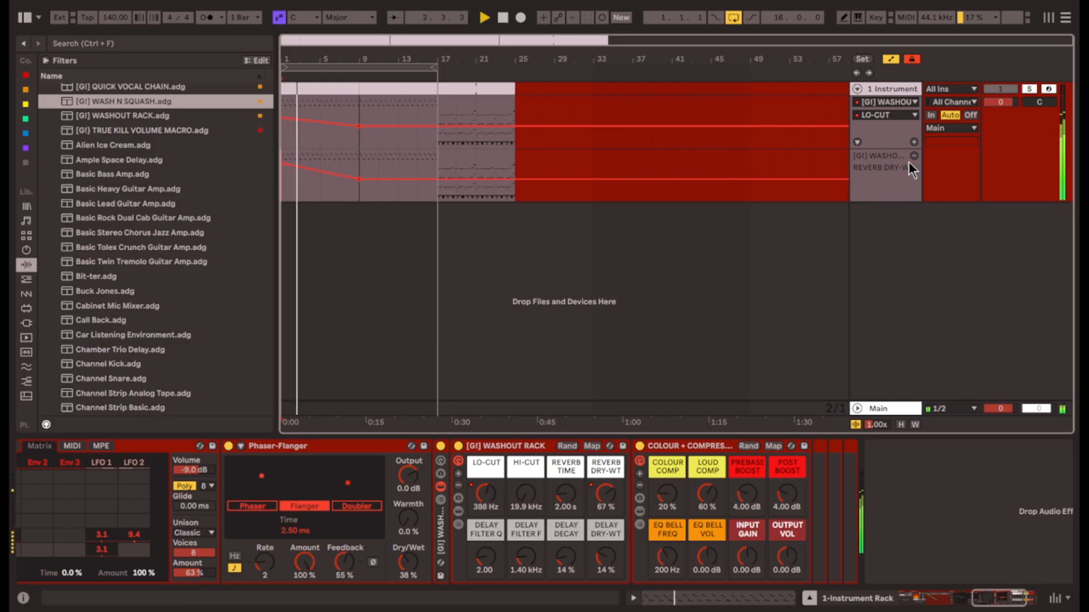
{"action": "left_click", "coordinate": [914, 141]}
Automate HI-CUT from about 3.73 kHz at the start to 19.9 kHz at bar 9.
{"action": "left_click", "coordinate": [542, 515]}
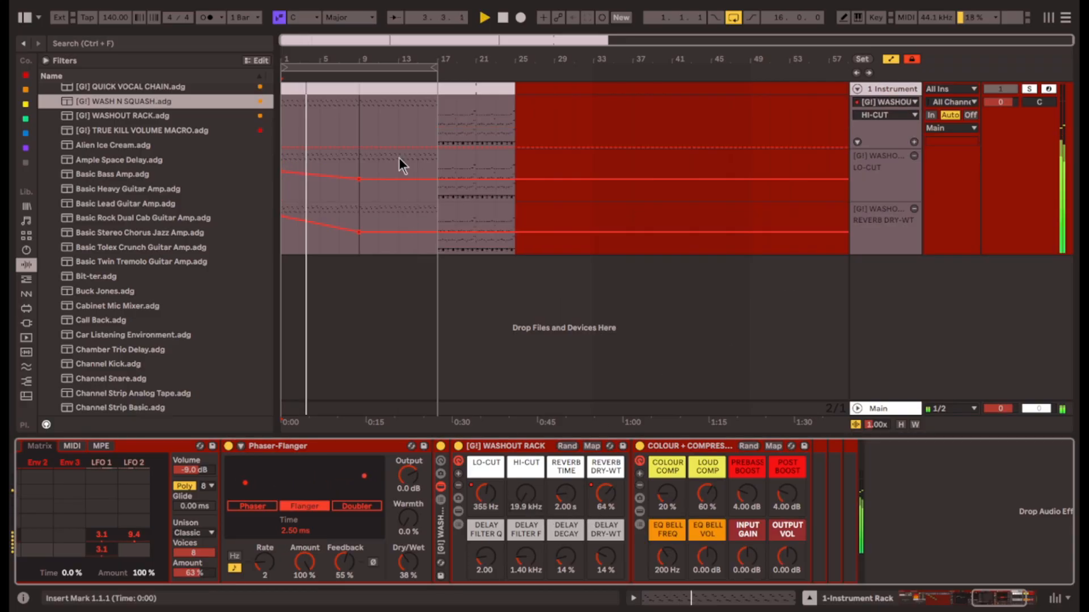
{"action": "left_click", "coordinate": [359, 148]}
{"action": "left_click_drag", "start_coordinate": [282, 148], "coordinate": [281, 135]}
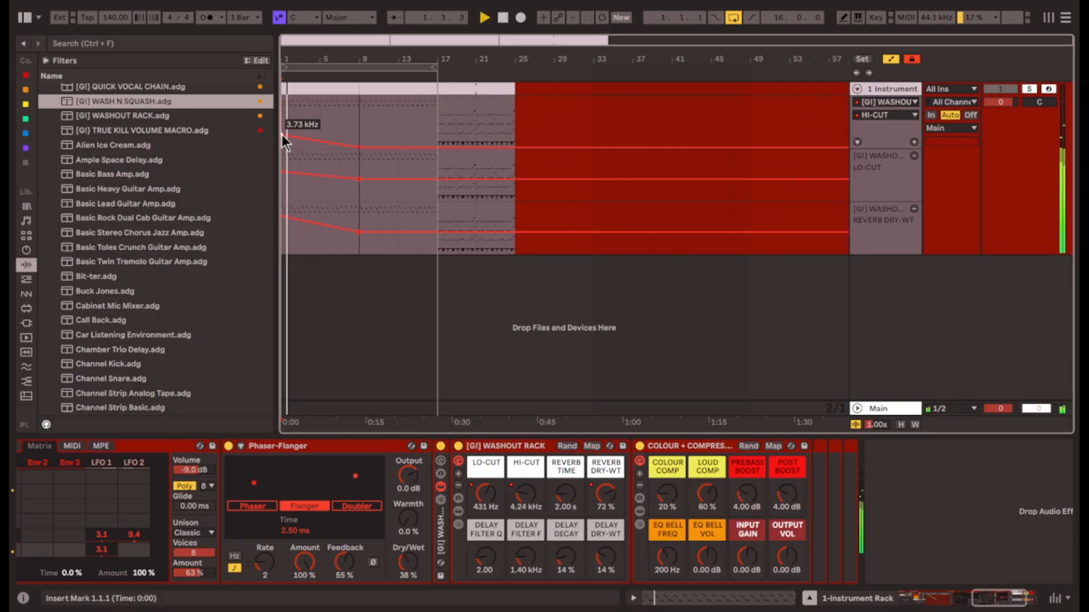
{"action": "left_click", "coordinate": [361, 124]}
Enable the Wavetable's second oscillator and choose the Pulse PW wavetable for it.
{"action": "left_click_drag", "start_coordinate": [978, 604], "coordinate": [959, 596]}
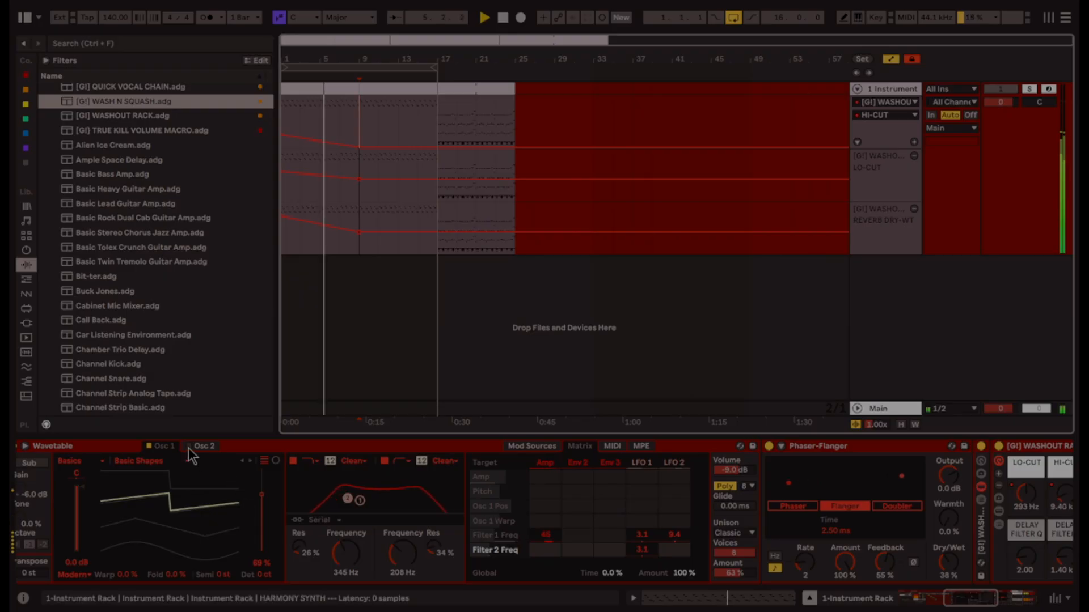
{"action": "left_click", "coordinate": [188, 447]}
{"action": "left_click_drag", "start_coordinate": [262, 547], "coordinate": [261, 488]}
{"action": "left_click", "coordinate": [249, 461]}
{"action": "left_click", "coordinate": [249, 461]}
{"action": "left_click", "coordinate": [250, 461]}
{"action": "left_click", "coordinate": [252, 463]}
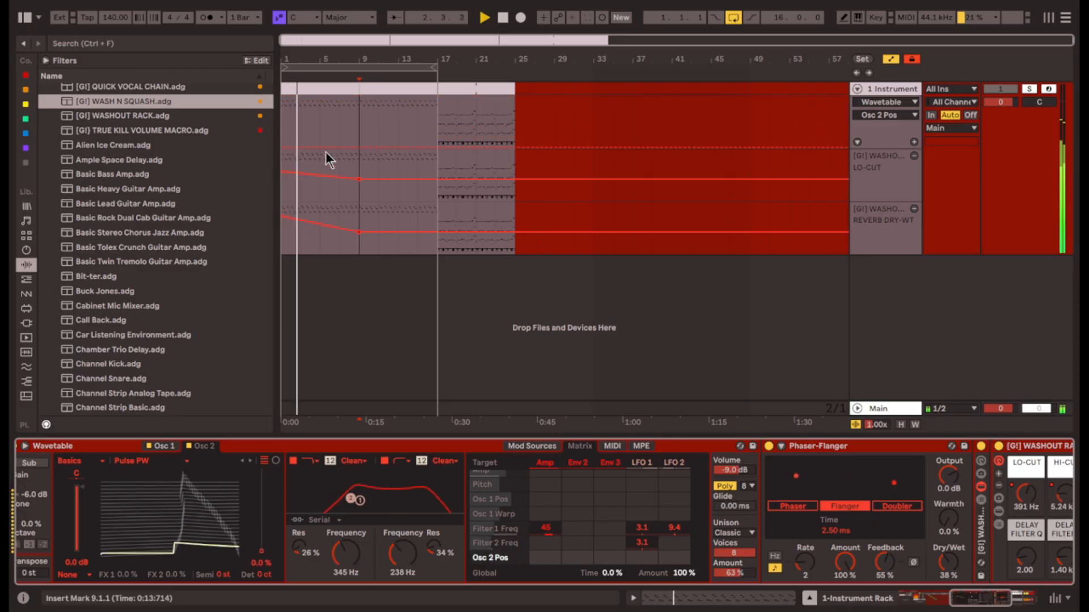
{"action": "left_click", "coordinate": [365, 123]}
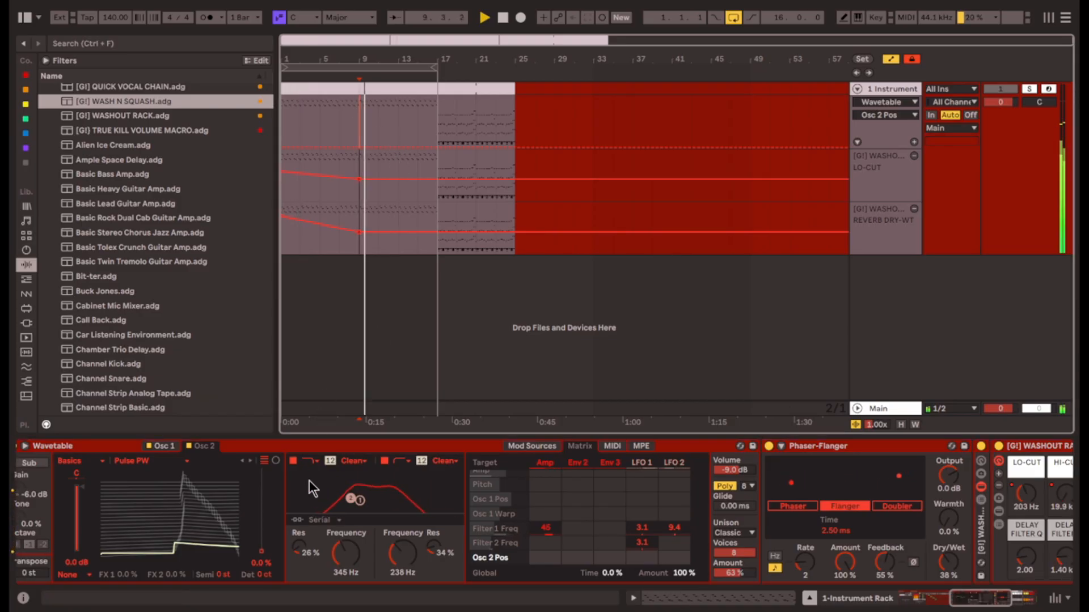
Collapse the Audio Effect Rack presets in the browser to get back to the list of audio effects.
{"action": "scroll", "coordinate": [229, 546], "scroll_direction": "left", "scroll_amount": 3}
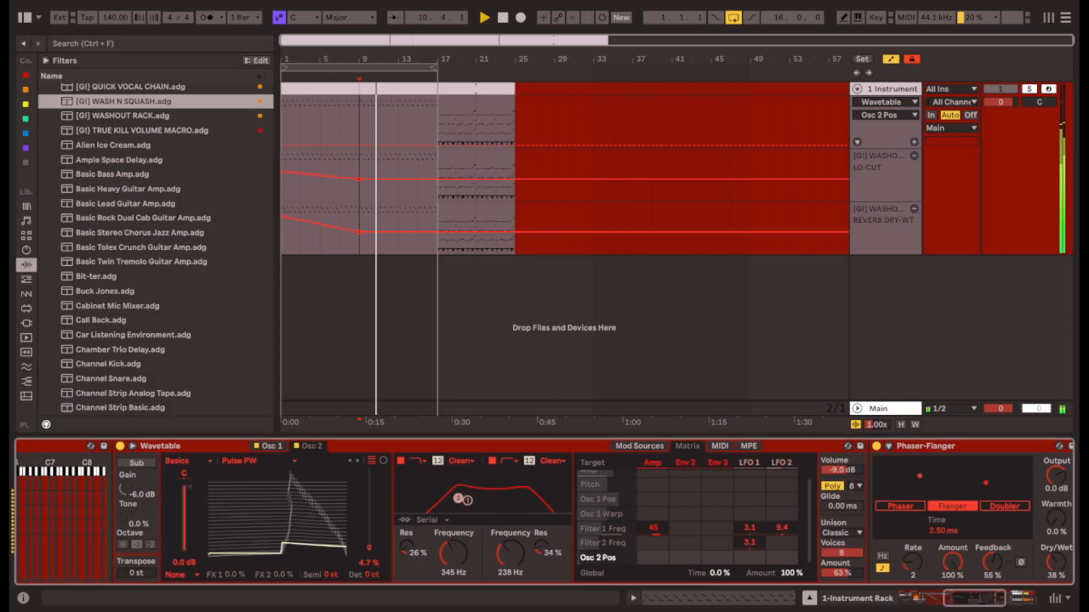
{"action": "scroll", "coordinate": [419, 548], "scroll_direction": "right", "scroll_amount": 4}
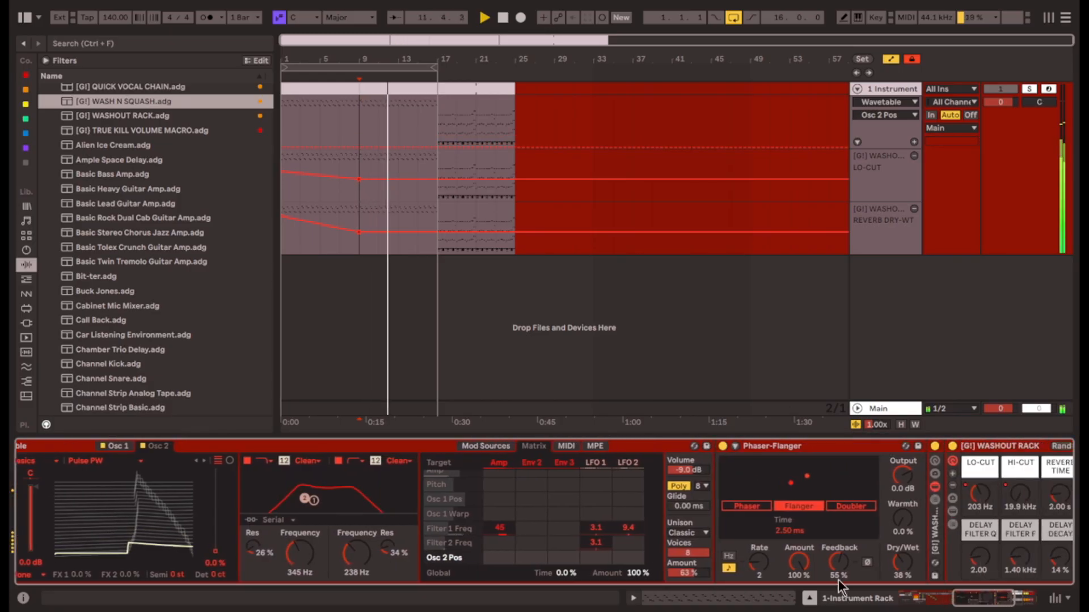
{"action": "scroll", "coordinate": [749, 513], "scroll_direction": "right", "scroll_amount": 8}
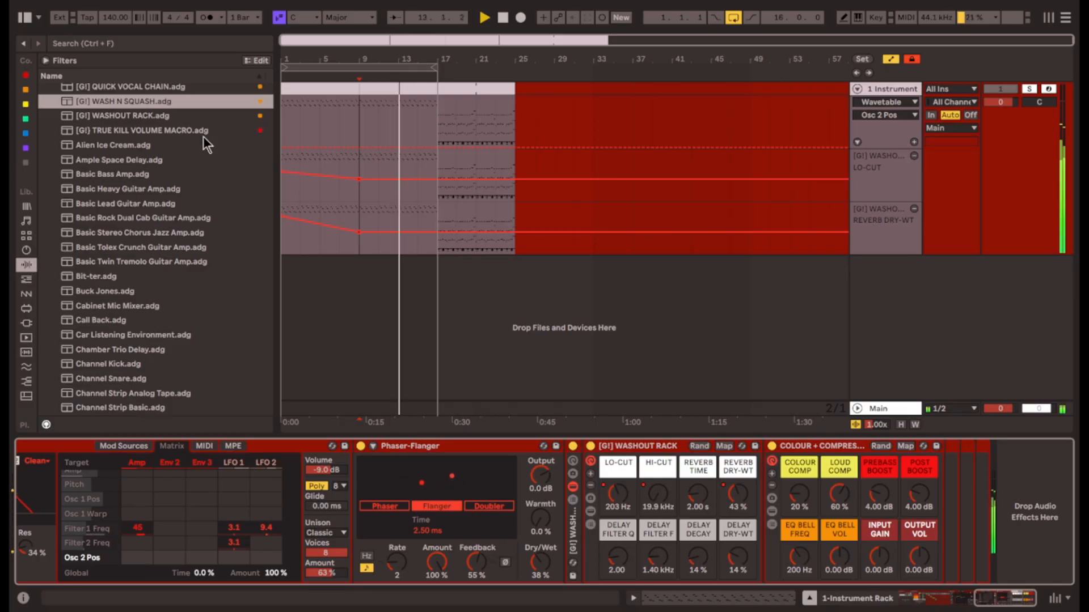
{"action": "left_click", "coordinate": [135, 283]}
{"action": "key", "text": "Left"}
{"action": "key", "text": "Left"}
{"action": "scroll", "coordinate": [155, 359], "scroll_direction": "down", "scroll_amount": 5}
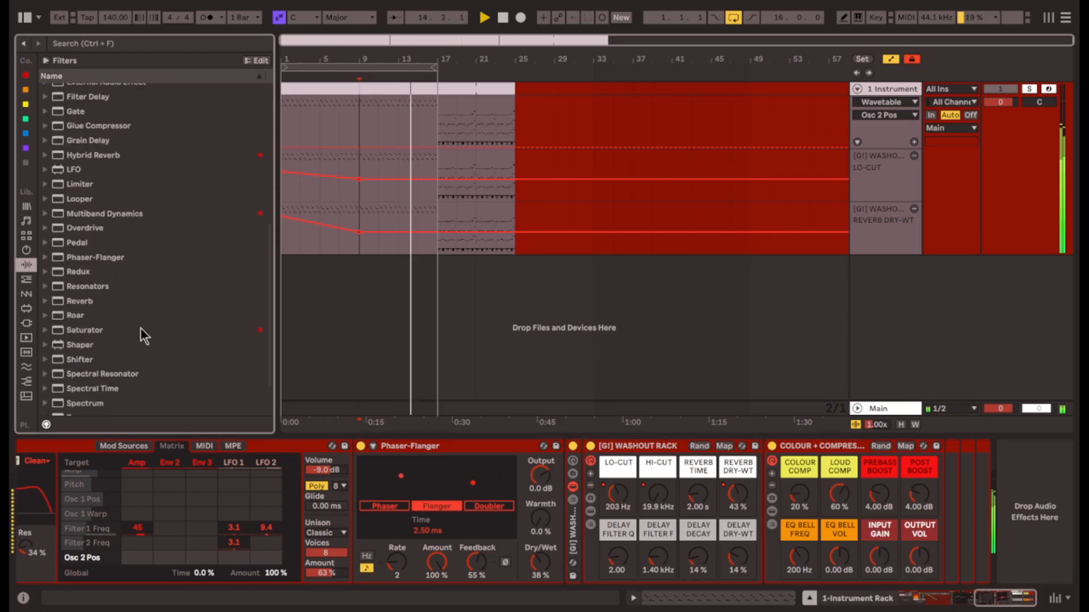
Add the Pedal effect inside the WASH N SQUASH rack, ahead of the WASHOUT RACK.
{"action": "left_click", "coordinate": [94, 288]}
{"action": "scroll", "coordinate": [89, 294], "scroll_direction": "down", "scroll_amount": 1}
{"action": "left_click", "coordinate": [79, 247]}
{"action": "left_click", "coordinate": [77, 232]}
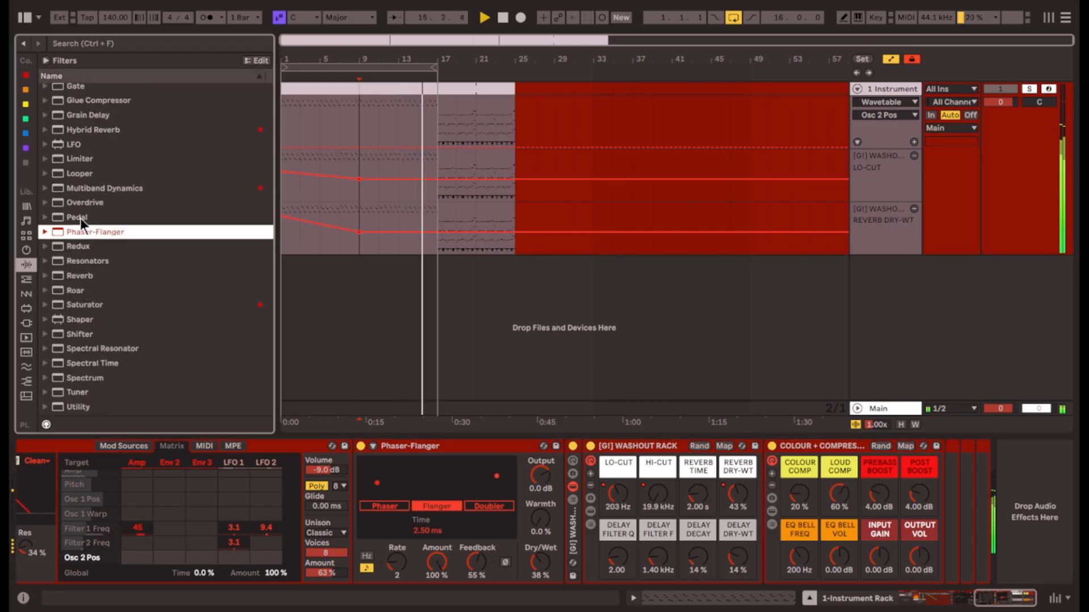
{"action": "left_click", "coordinate": [78, 217]}
{"action": "key", "text": "Return"}
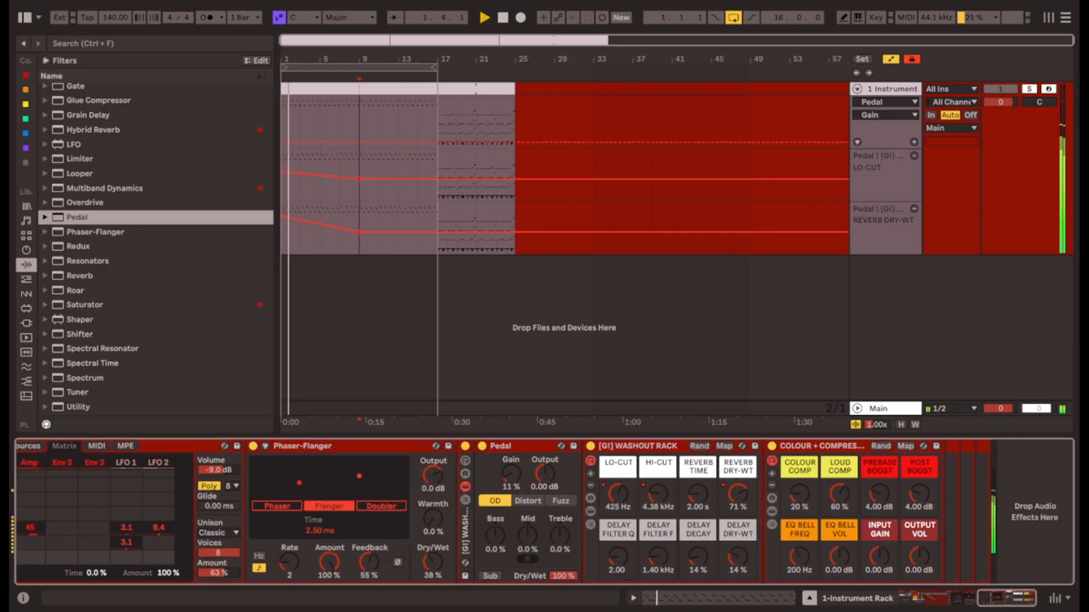
Set the Pedal to Distort mode and lower its Dry/Wet to 25%.
{"action": "left_click", "coordinate": [356, 124]}
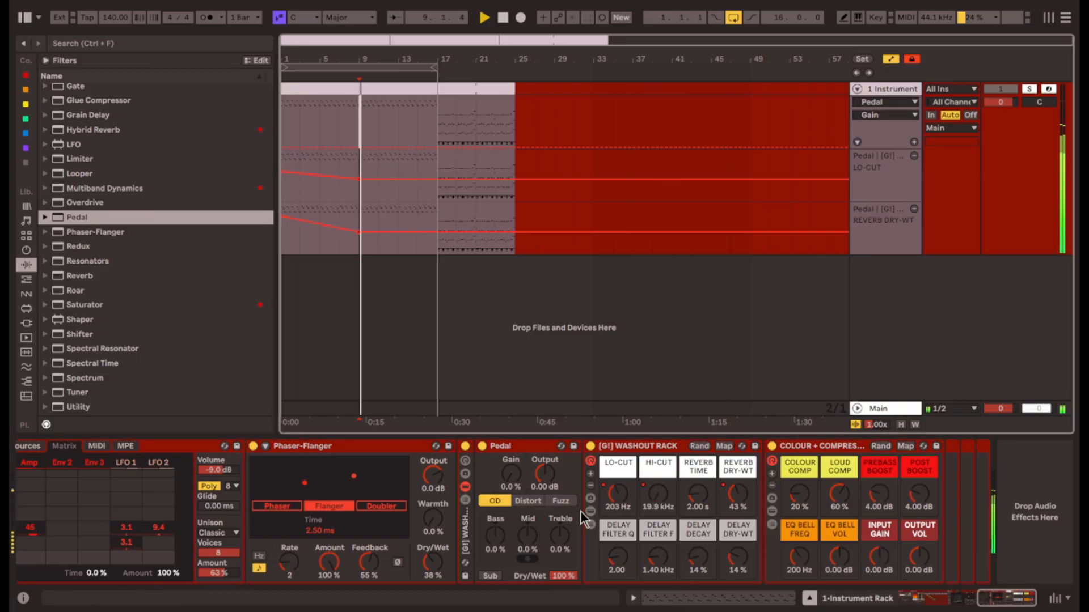
{"action": "left_click", "coordinate": [527, 500]}
{"action": "left_click_drag", "start_coordinate": [562, 576], "coordinate": [561, 604]}
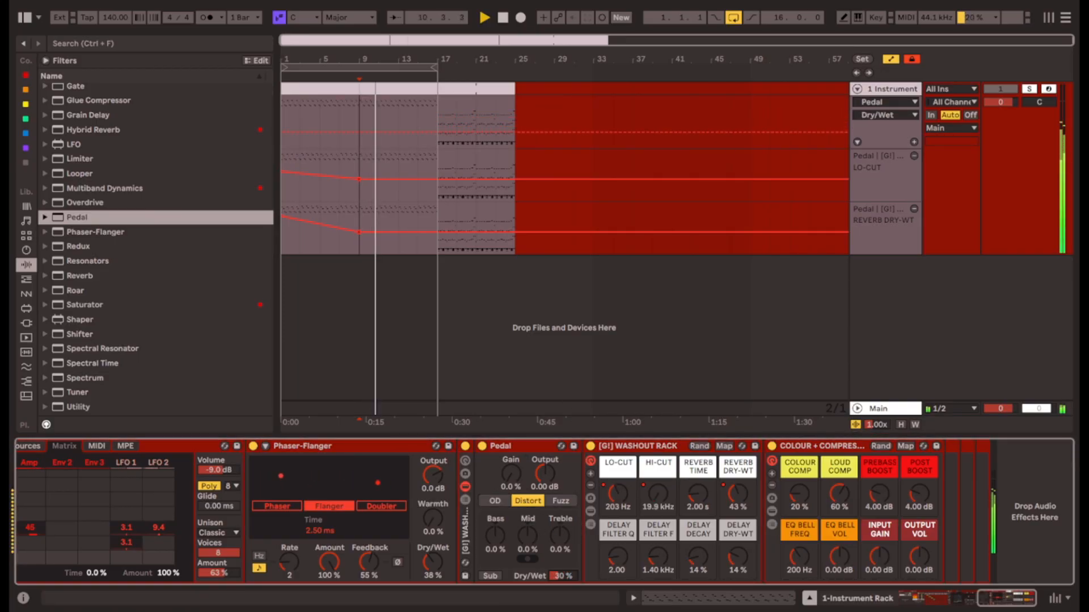
{"action": "left_click", "coordinate": [345, 163]}
Open the first eight-bar clip in the note editor and stop playback.
{"action": "left_click", "coordinate": [324, 90]}
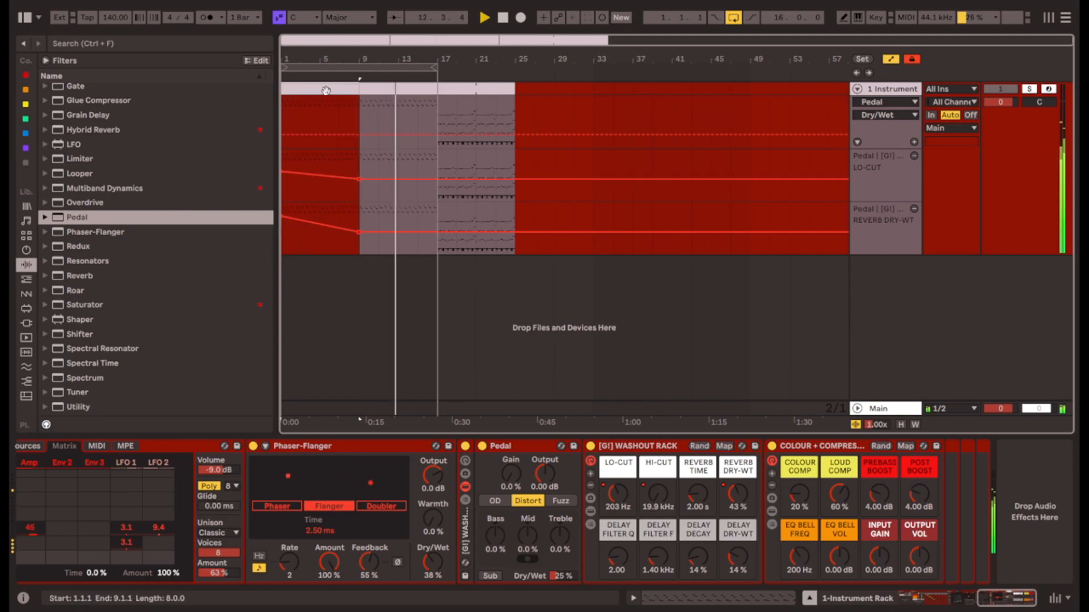
{"action": "double_click", "coordinate": [327, 91]}
{"action": "key", "text": "space"}
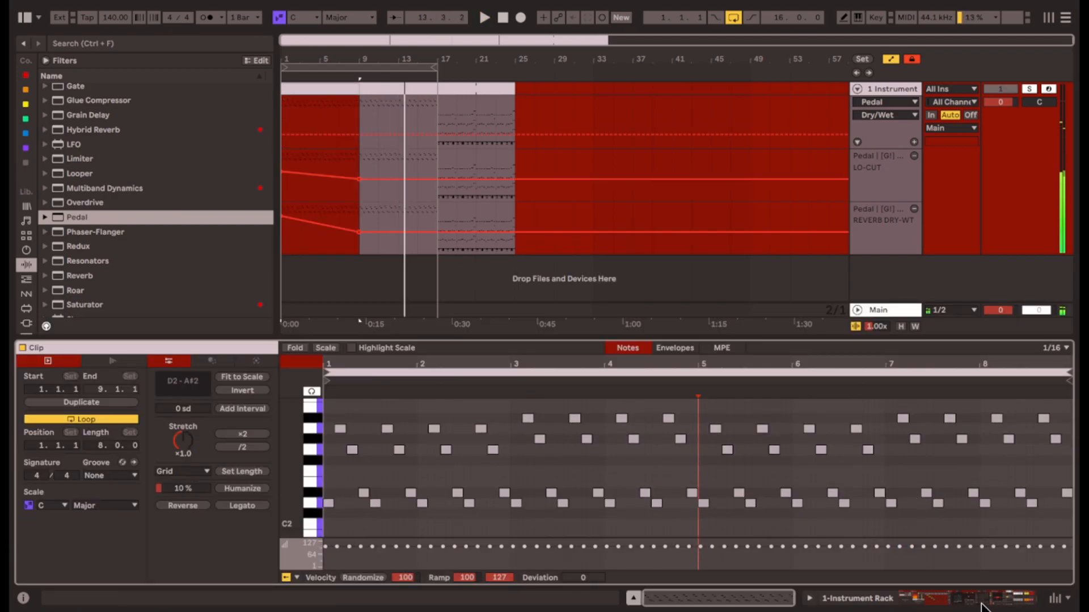
Return to the instrument rack's chain list and look through the sub and MAIN SYNTH chains.
{"action": "left_click", "coordinate": [940, 595]}
{"action": "left_click", "coordinate": [930, 598]}
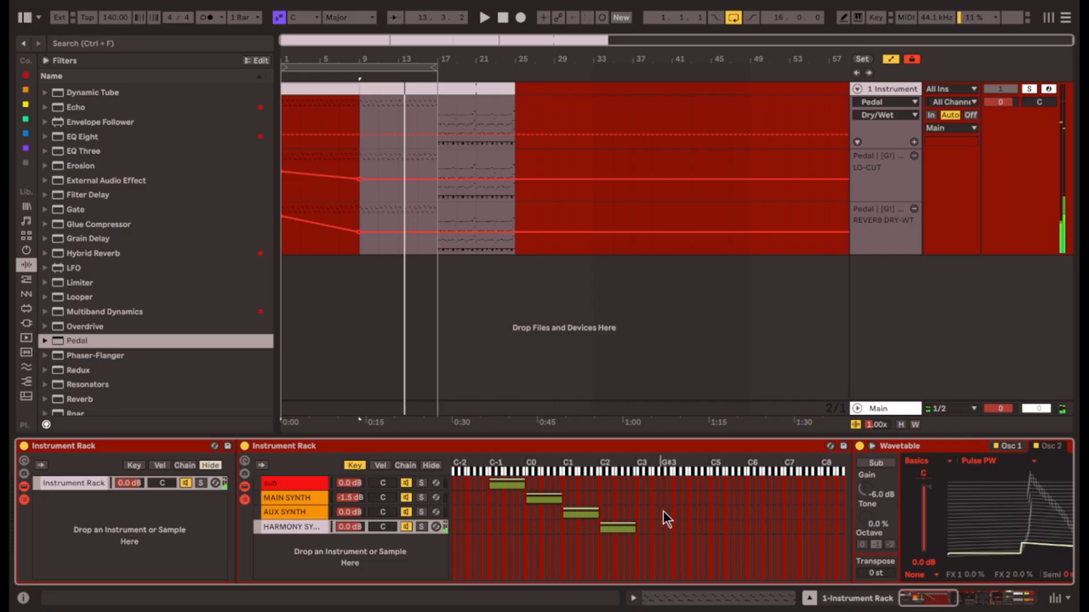
{"action": "left_click", "coordinate": [637, 485]}
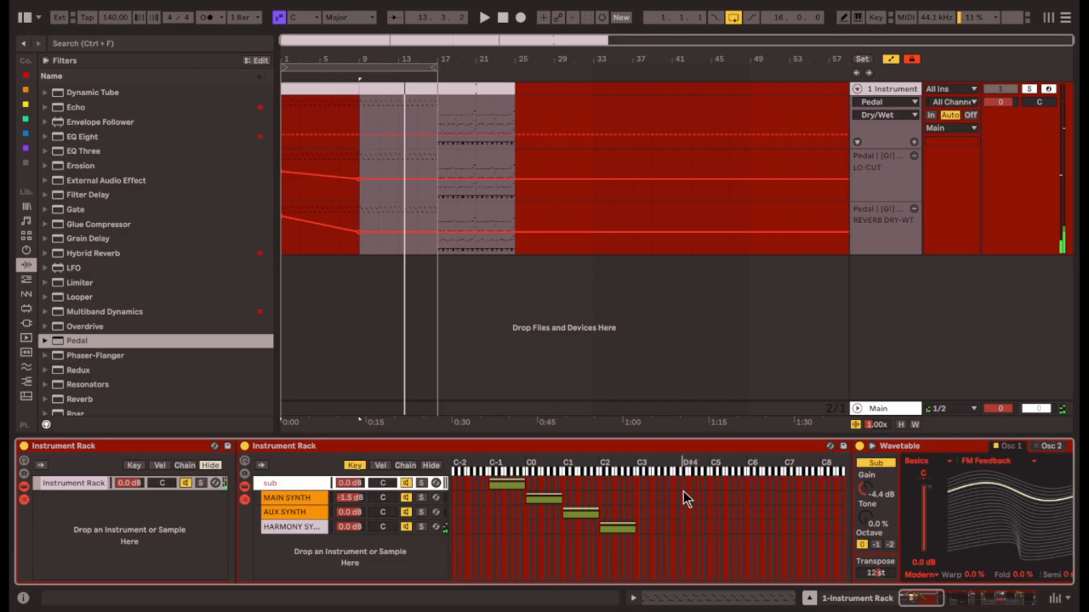
{"action": "left_click", "coordinate": [832, 497]}
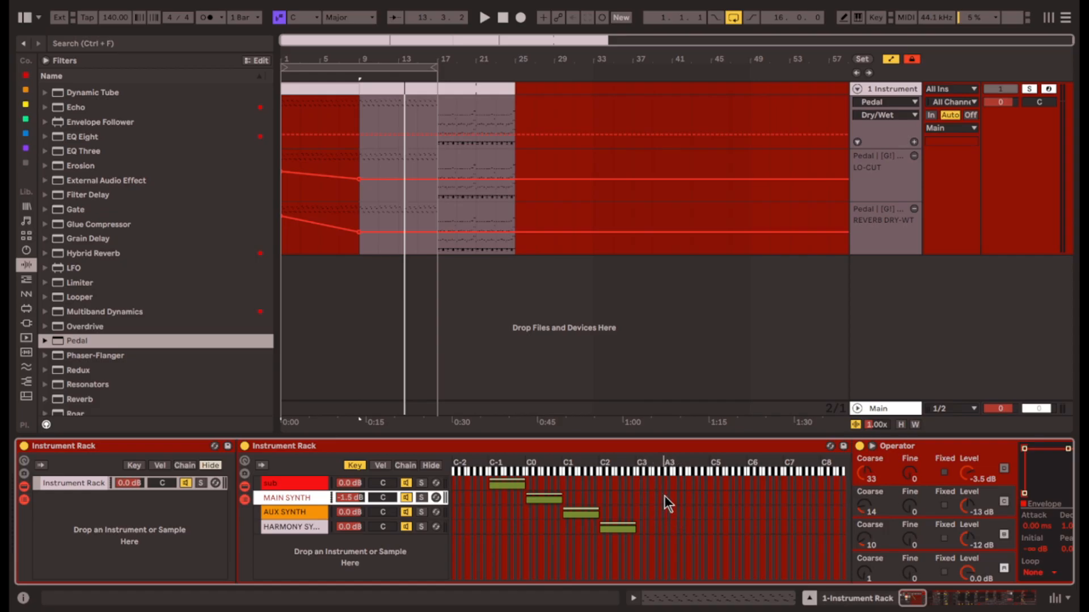
Add a Wavetable instrument as a new chain at the end of the inner Instrument Rack.
{"action": "scroll", "coordinate": [125, 363], "scroll_direction": "down", "scroll_amount": 5}
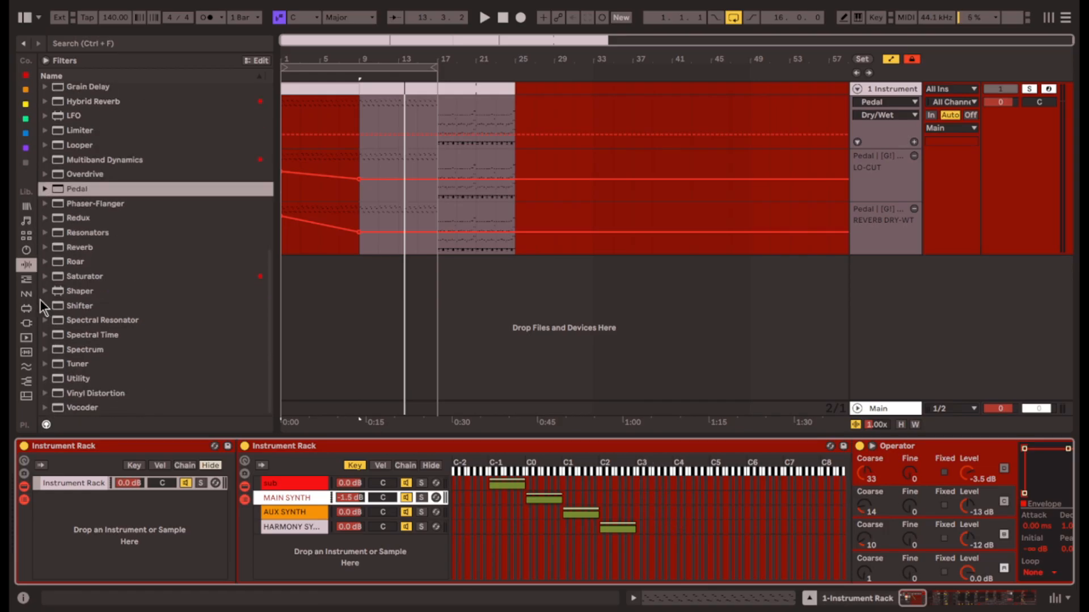
{"action": "left_click", "coordinate": [26, 249]}
{"action": "left_click_drag", "start_coordinate": [85, 410], "coordinate": [340, 559]}
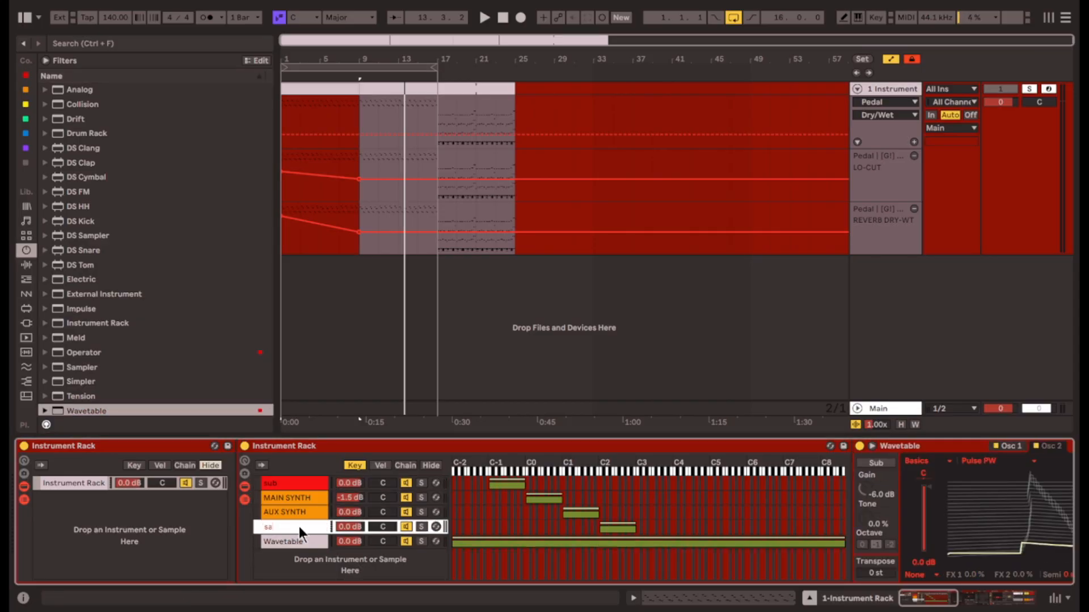
Rename the HARMONY SYNTH chain as PLUCK.
{"action": "key", "text": "BackSpace"}
{"action": "key", "text": "Caps_Lock"}
{"action": "type", "text": "PLUCK"}
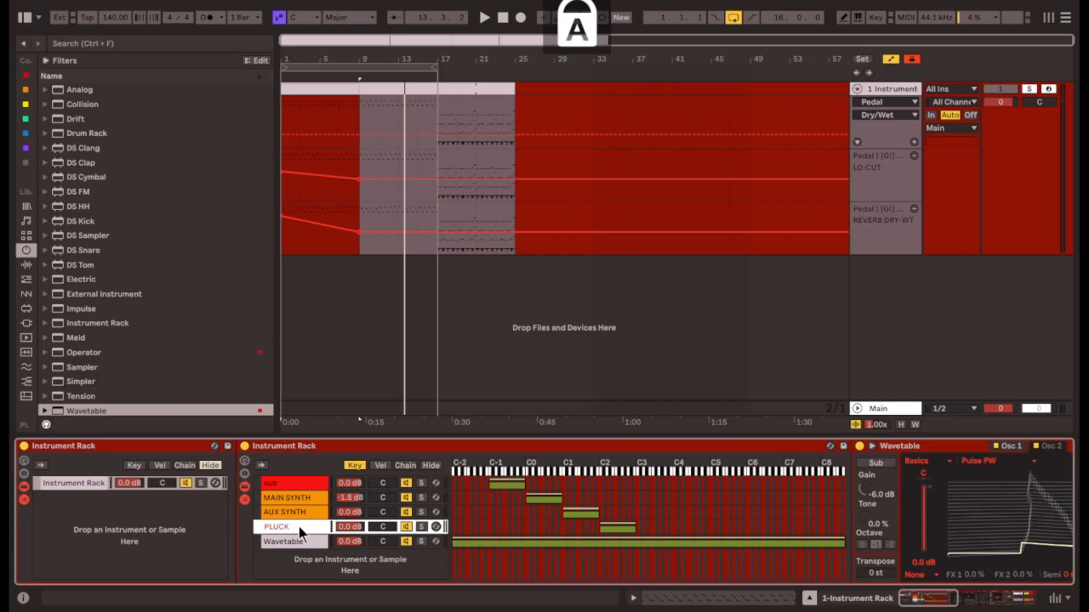
Finish renaming the fourth chain as PLUCK ARP and rename the new Wavetable chain as REESE.
{"action": "type", "text": " ARP"}
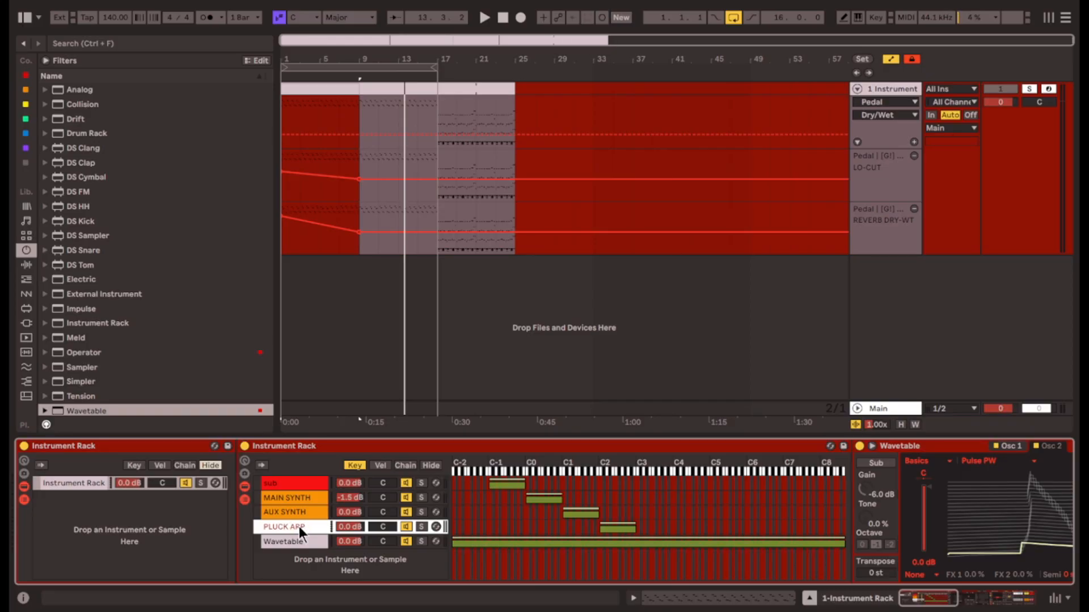
{"action": "left_click", "coordinate": [317, 543]}
{"action": "key", "text": "ctrl+r"}
{"action": "type", "text": "RISER"}
Limit the REESE chain's key zone to a short range from C3 to E3.
{"action": "left_click_drag", "start_coordinate": [964, 596], "coordinate": [939, 597]}
{"action": "left_click", "coordinate": [843, 446]}
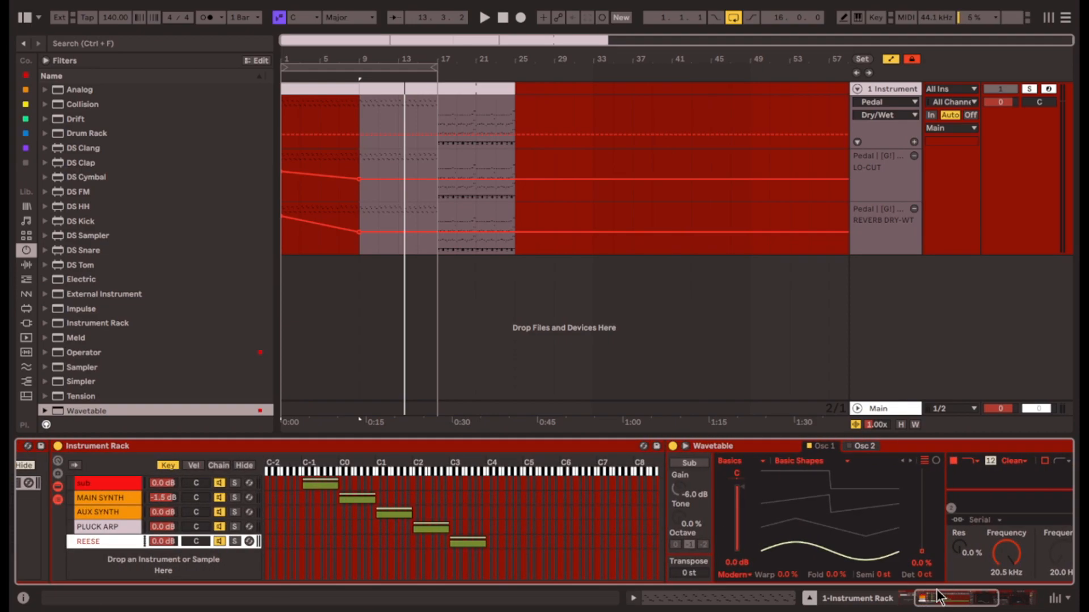
{"action": "left_click_drag", "start_coordinate": [485, 543], "coordinate": [453, 543]}
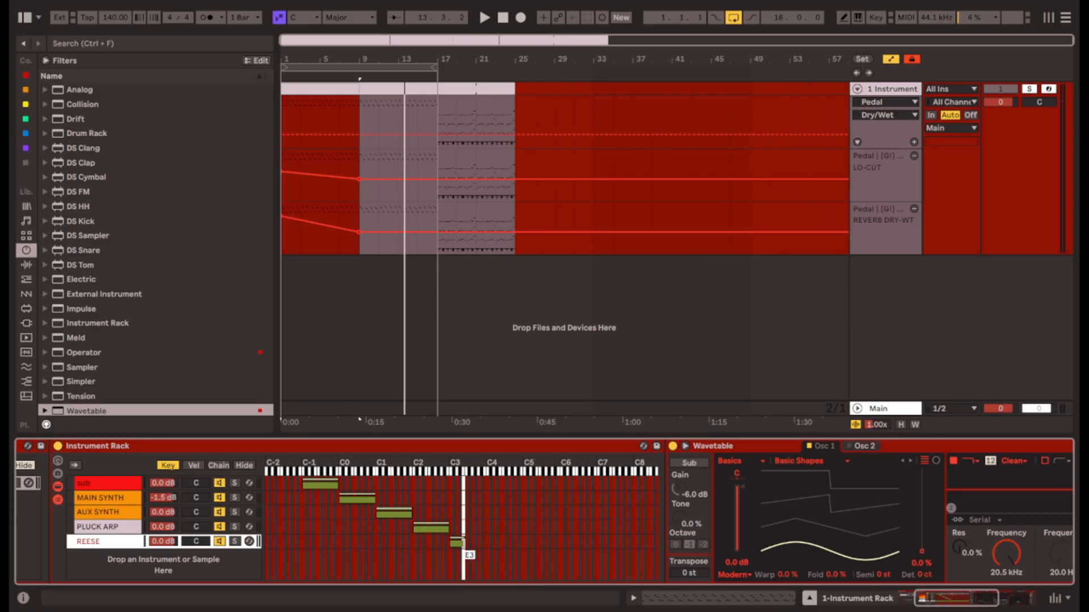
Add a D3 note at the start of the clip and lengthen it across all eight bars.
{"action": "double_click", "coordinate": [326, 427]}
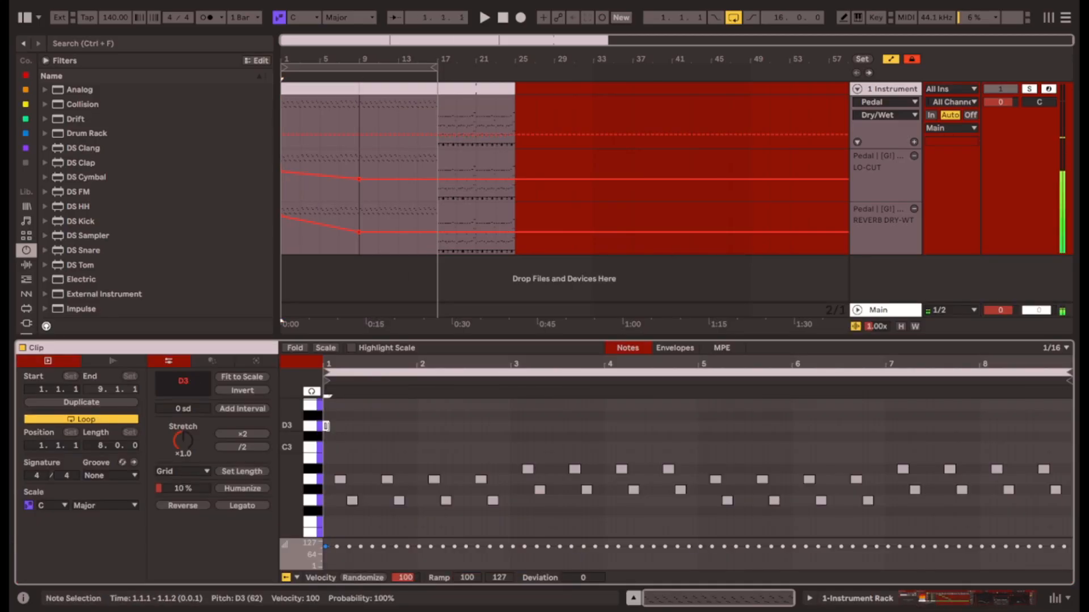
{"action": "left_click_drag", "start_coordinate": [326, 426], "coordinate": [510, 427]}
{"action": "key", "text": "space"}
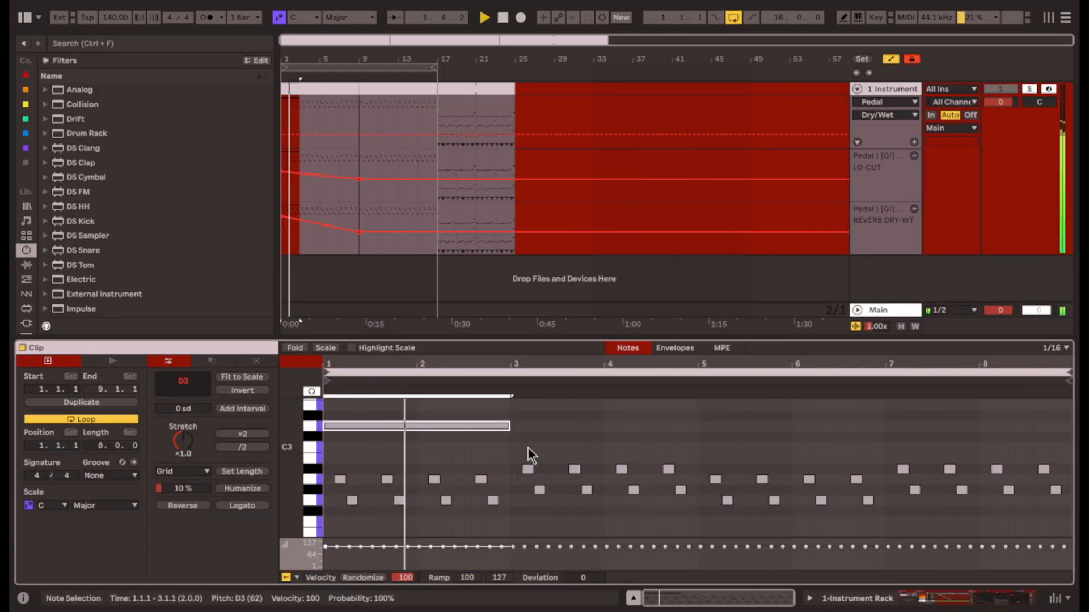
{"action": "scroll", "coordinate": [528, 452], "scroll_direction": "up", "scroll_amount": 1}
{"action": "left_click", "coordinate": [528, 452]}
{"action": "left_click_drag", "start_coordinate": [509, 451], "coordinate": [1020, 451]}
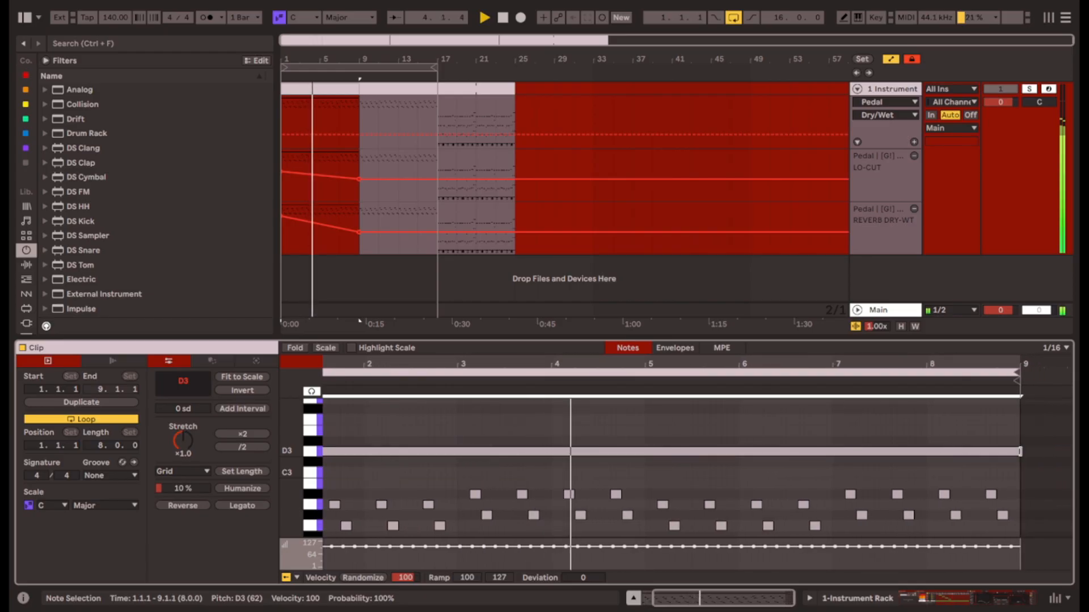
Play the clip from its start and bring up the D3 note's MPE pitch curve for editing.
{"action": "key", "text": "Home"}
{"action": "key", "text": "space"}
{"action": "left_click", "coordinate": [722, 349]}
{"action": "key", "text": "space"}
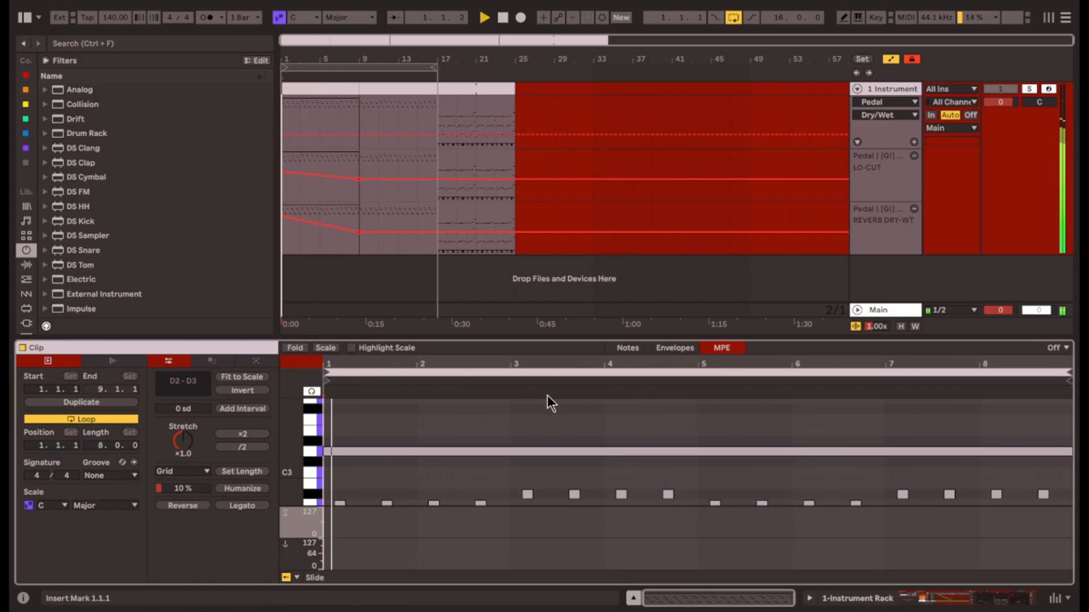
{"action": "left_click", "coordinate": [373, 452]}
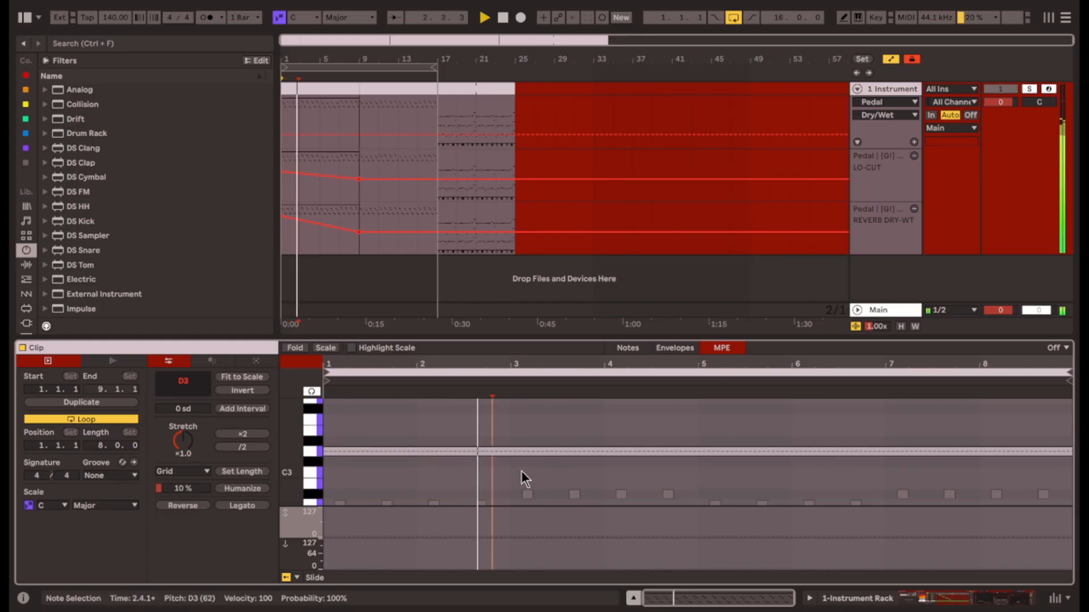
Add a breakpoint to the D3 note's pitch curve at the start of bar 3 and play the clip.
{"action": "key", "text": "space"}
{"action": "left_click", "coordinate": [511, 452]}
{"action": "scroll", "coordinate": [515, 465], "scroll_direction": "up", "scroll_amount": 5}
{"action": "scroll", "coordinate": [515, 465], "scroll_direction": "up", "scroll_amount": 3}
{"action": "mouse_move", "coordinate": [449, 452]}
{"action": "left_mouse_down"}
{"action": "mouse_move", "coordinate": [460, 450]}
{"action": "mouse_move", "coordinate": [448, 452]}
{"action": "left_mouse_up"}
{"action": "scroll", "coordinate": [446, 454], "scroll_direction": "up", "scroll_amount": 5}
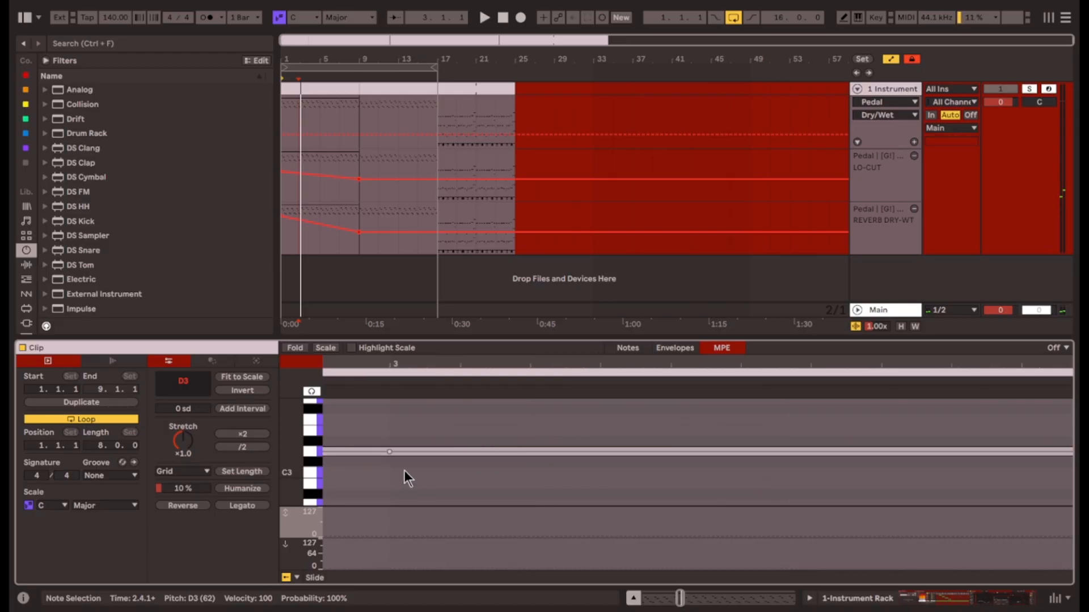
{"action": "key", "text": "space"}
{"action": "scroll", "coordinate": [391, 478], "scroll_direction": "up", "scroll_amount": 1}
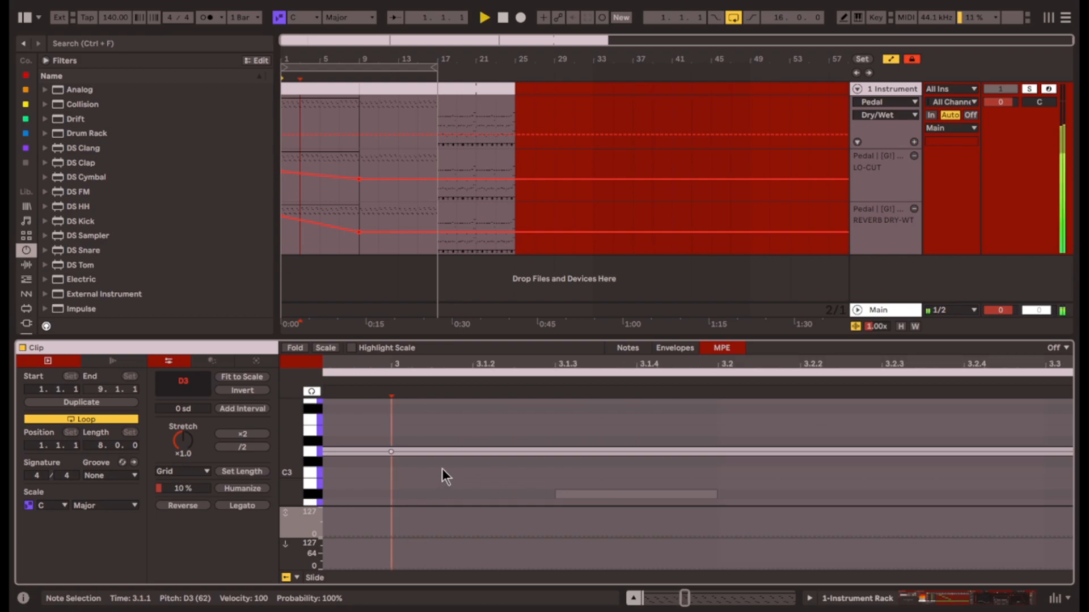
Add a second pitch breakpoint just after the start of bar 3, about 2.38 semitones above the note.
{"action": "scroll", "coordinate": [519, 455], "scroll_direction": "down", "scroll_amount": 5}
{"action": "mouse_move", "coordinate": [510, 452]}
{"action": "left_mouse_down"}
{"action": "mouse_move", "coordinate": [510, 502]}
{"action": "mouse_move", "coordinate": [518, 412]}
{"action": "mouse_move", "coordinate": [516, 449]}
{"action": "left_mouse_up"}
{"action": "left_click", "coordinate": [485, 447]}
{"action": "key", "text": "space"}
{"action": "key", "text": "space"}
{"action": "left_click", "coordinate": [499, 435]}
{"action": "key", "text": "space"}
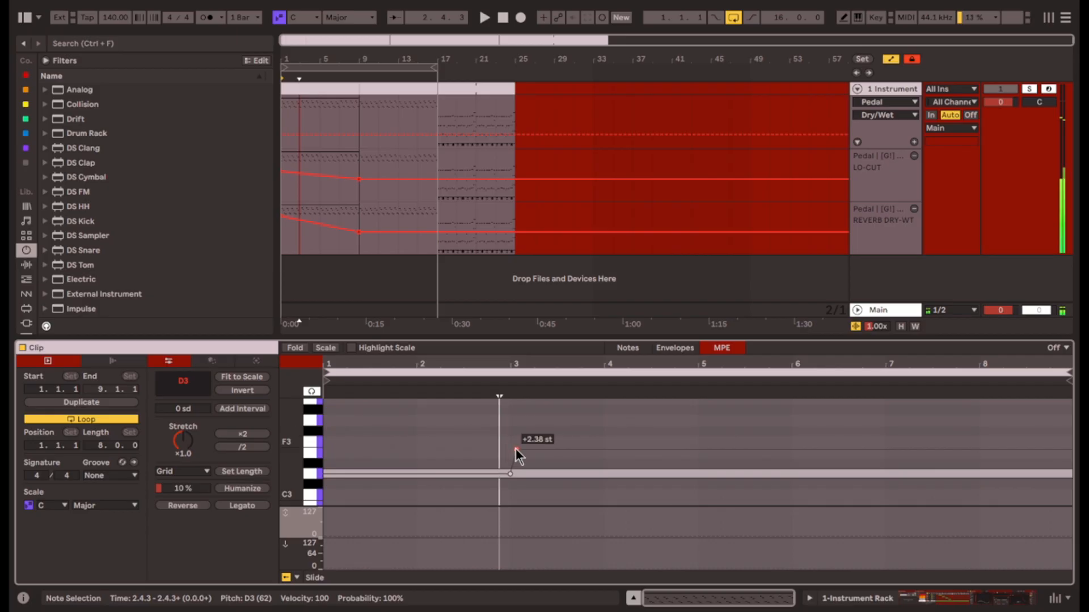
Set the raised breakpoint's pitch value to +1 st and play the clip to check it.
{"action": "right_click", "coordinate": [515, 448]}
{"action": "left_click", "coordinate": [562, 227]}
{"action": "type", "text": "1"}
{"action": "key", "text": "Return"}
{"action": "key", "text": "space"}
{"action": "scroll", "coordinate": [508, 457], "scroll_direction": "up", "scroll_amount": 4}
{"action": "mouse_move", "coordinate": [517, 467]}
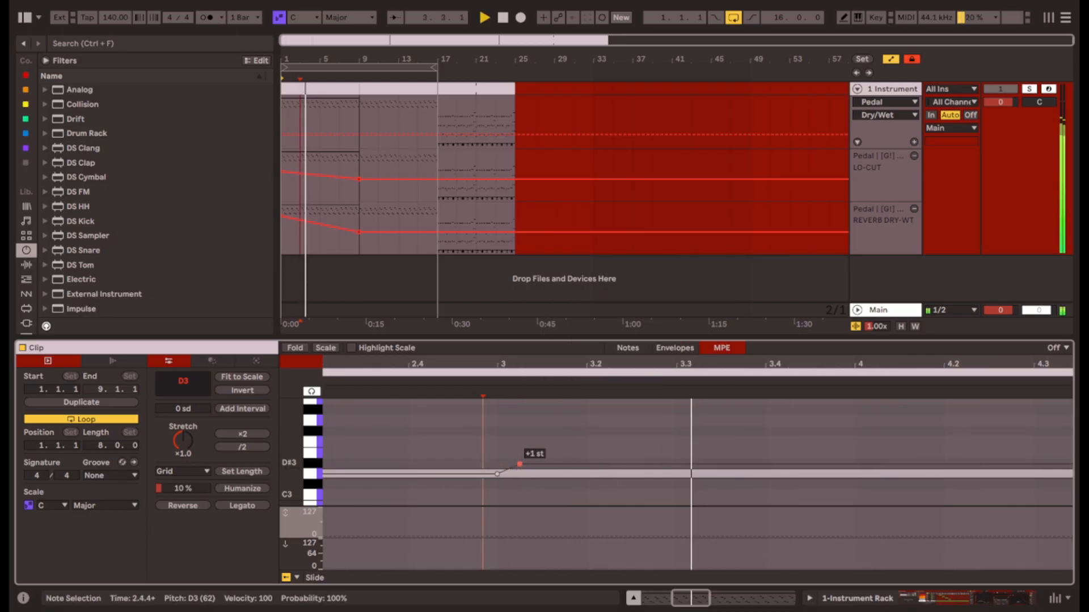
Add a breakpoint pair at bar 4 of the pitch curve and set the lower one to -2 st.
{"action": "scroll", "coordinate": [515, 467], "scroll_direction": "down", "scroll_amount": 4}
{"action": "key", "text": "space"}
{"action": "scroll", "coordinate": [591, 478], "scroll_direction": "down", "scroll_amount": 1}
{"action": "scroll", "coordinate": [608, 455], "scroll_direction": "up", "scroll_amount": 4}
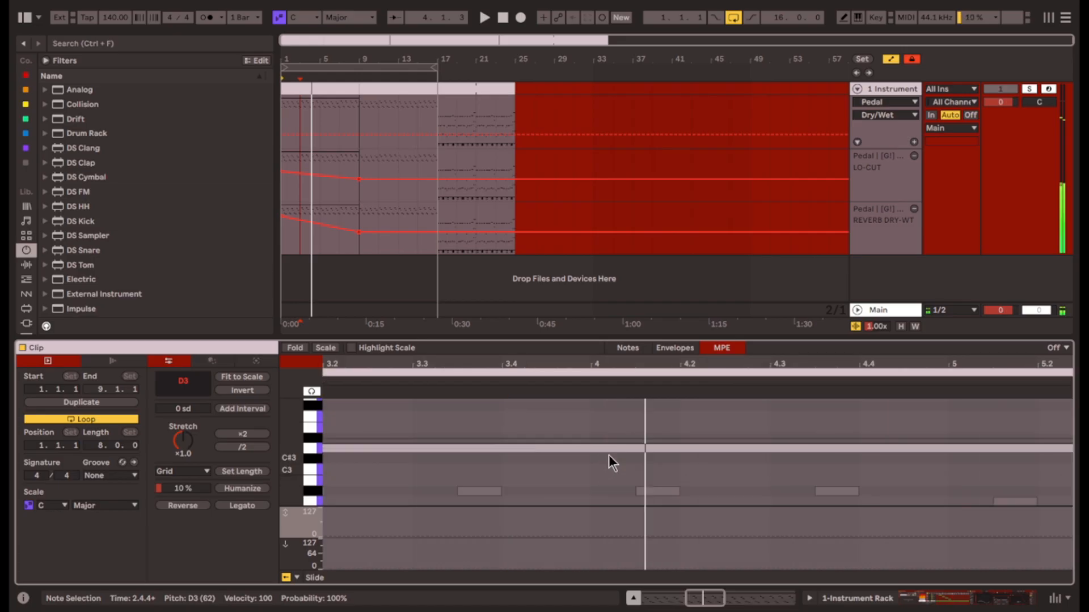
{"action": "left_click_drag", "start_coordinate": [602, 440], "coordinate": [604, 462]}
{"action": "right_click", "coordinate": [604, 463]}
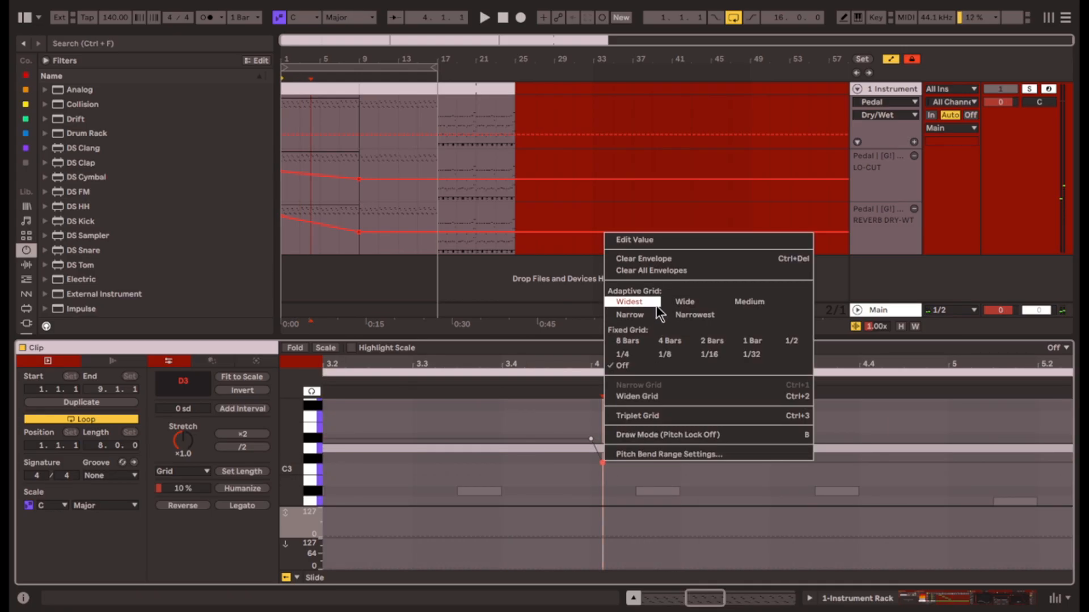
{"action": "left_click", "coordinate": [676, 245]}
{"action": "type", "text": "-2"}
{"action": "key", "text": "Return"}
{"action": "left_click", "coordinate": [569, 473]}
{"action": "key", "text": "space"}
{"action": "scroll", "coordinate": [569, 475], "scroll_direction": "down", "scroll_amount": 4}
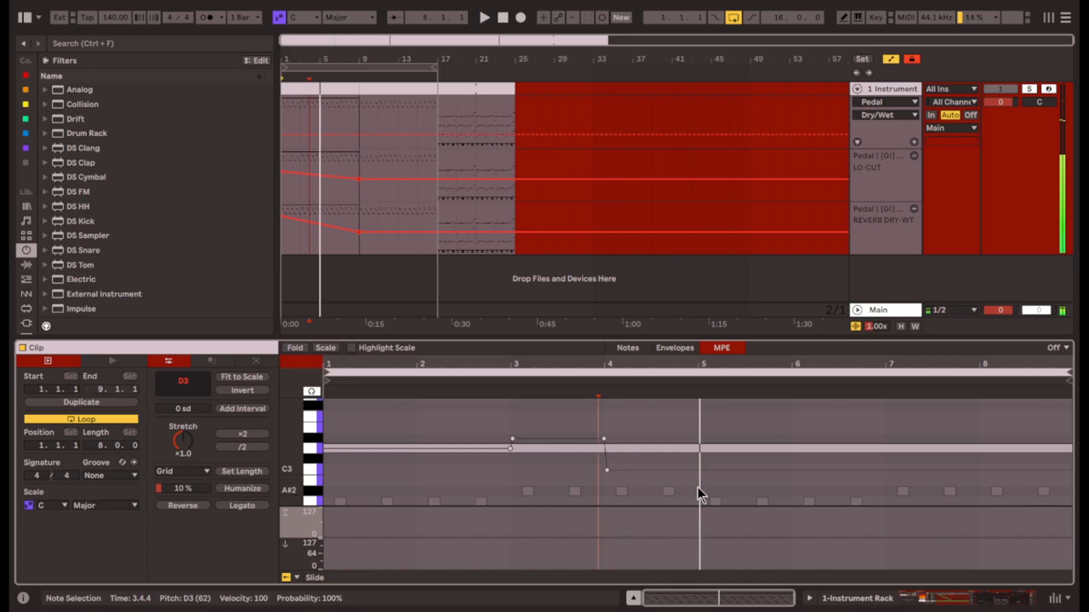
Set the grid to 1/4 and complete the stepped pitch curve: D3 at bar 5, F3 at bar 7 and C3 at bar 8.
{"action": "key", "text": "space"}
{"action": "left_click_drag", "start_coordinate": [698, 488], "coordinate": [318, 456]}
{"action": "left_click", "coordinate": [336, 466]}
{"action": "left_click_drag", "start_coordinate": [698, 428], "coordinate": [653, 421]}
{"action": "left_click", "coordinate": [743, 431]}
{"action": "left_click", "coordinate": [1064, 348]}
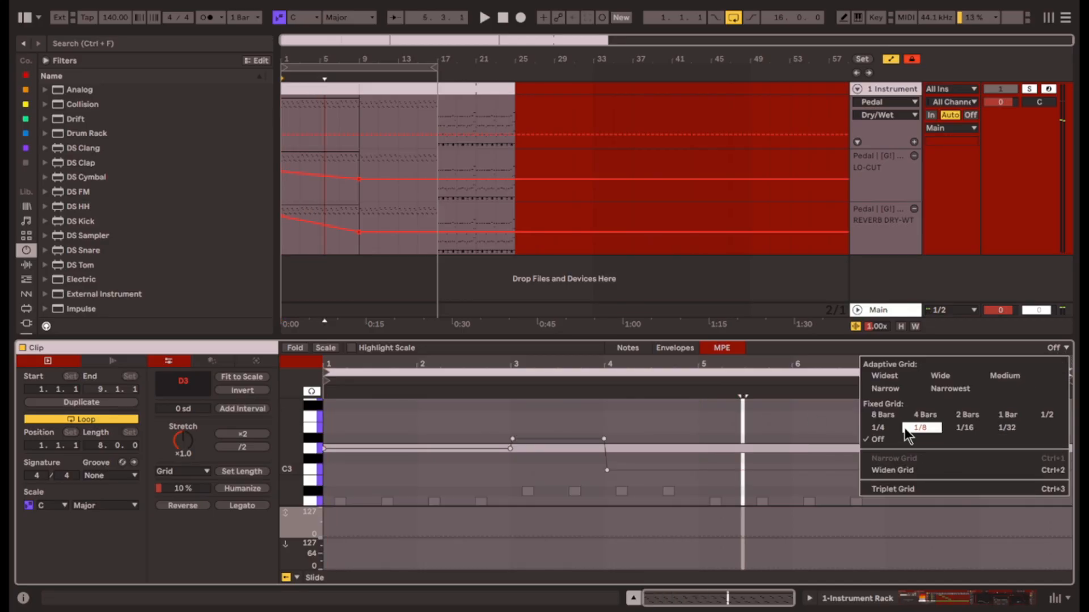
{"action": "left_click", "coordinate": [878, 428]}
{"action": "left_click", "coordinate": [630, 421]}
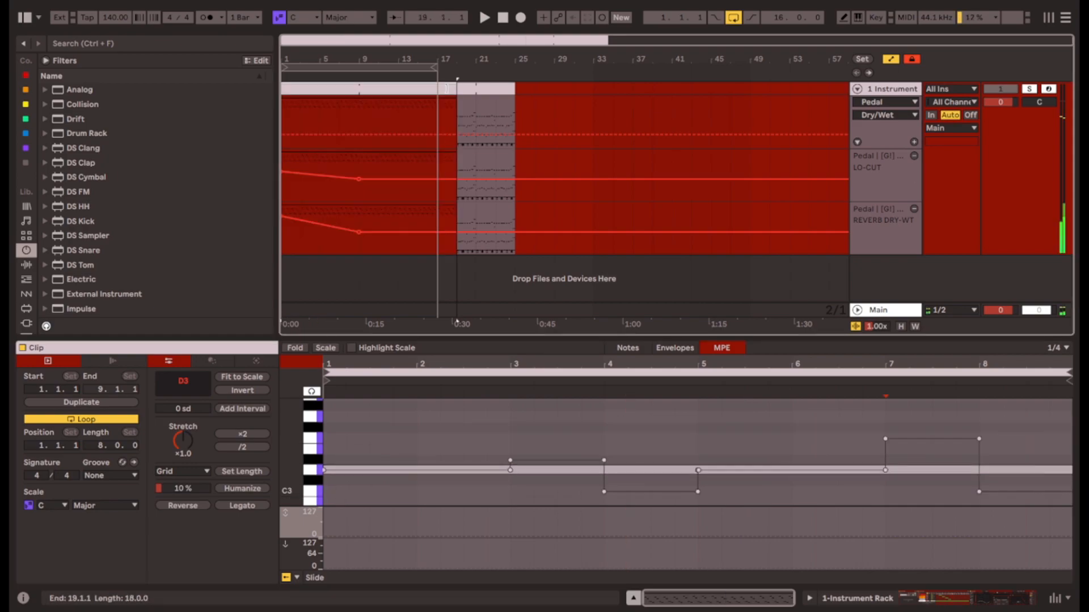
Adjust the first clip's length in the arrangement so it ends at bar 17 and start playback.
{"action": "left_click_drag", "start_coordinate": [456, 88], "coordinate": [438, 89]}
{"action": "key", "text": "space"}
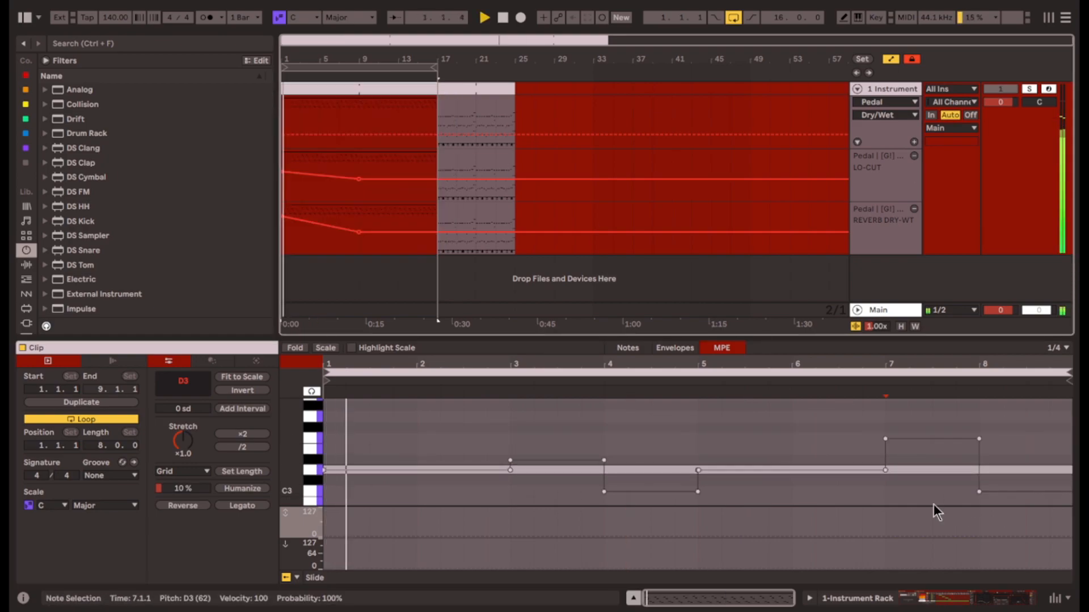
Switch the REESE chain's Wavetable to Mono, try a longer glide, and reset the glide to 0.00 ms.
{"action": "left_click", "coordinate": [989, 604]}
{"action": "mouse_move", "coordinate": [971, 603]}
{"action": "left_mouse_down"}
{"action": "mouse_move", "coordinate": [1009, 601]}
{"action": "mouse_move", "coordinate": [983, 604]}
{"action": "left_mouse_up"}
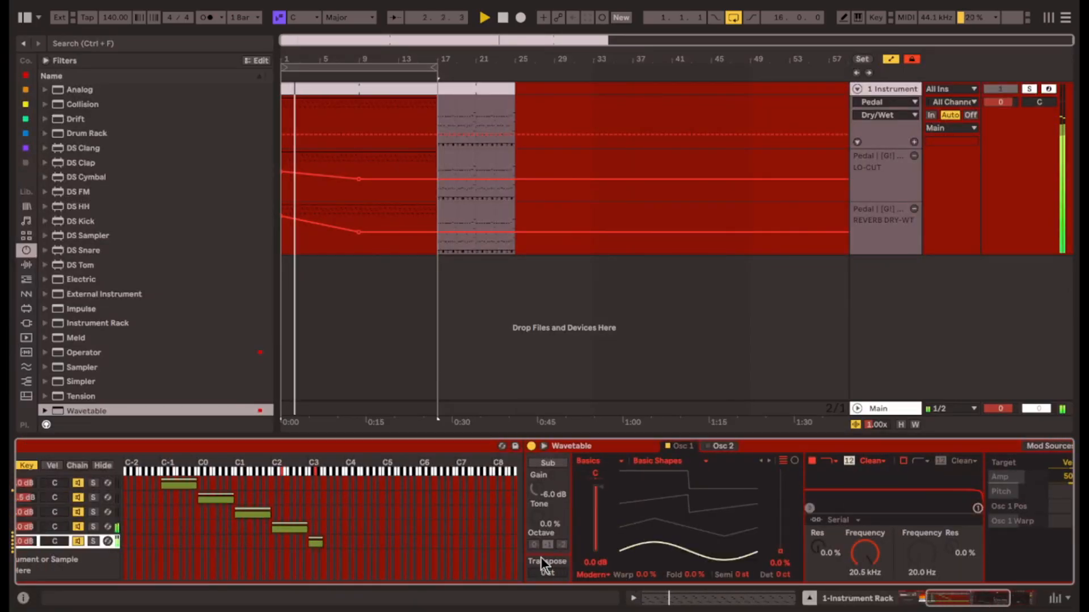
{"action": "scroll", "coordinate": [517, 524], "scroll_direction": "right", "scroll_amount": 1}
{"action": "scroll", "coordinate": [579, 494], "scroll_direction": "right", "scroll_amount": 5}
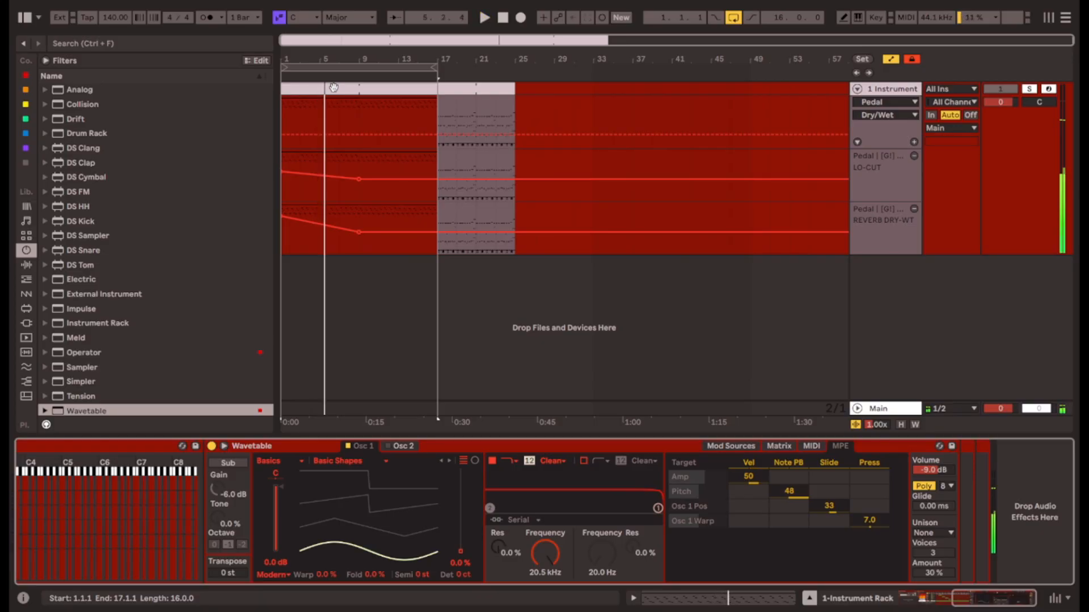
{"action": "left_click", "coordinate": [925, 486]}
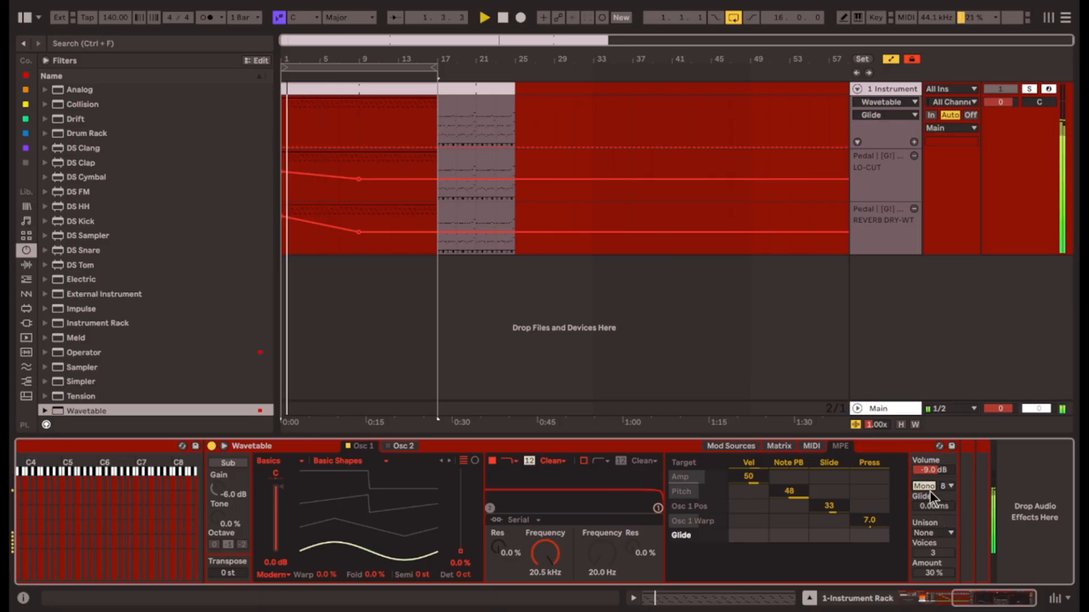
{"action": "left_click_drag", "start_coordinate": [945, 507], "coordinate": [945, 479]}
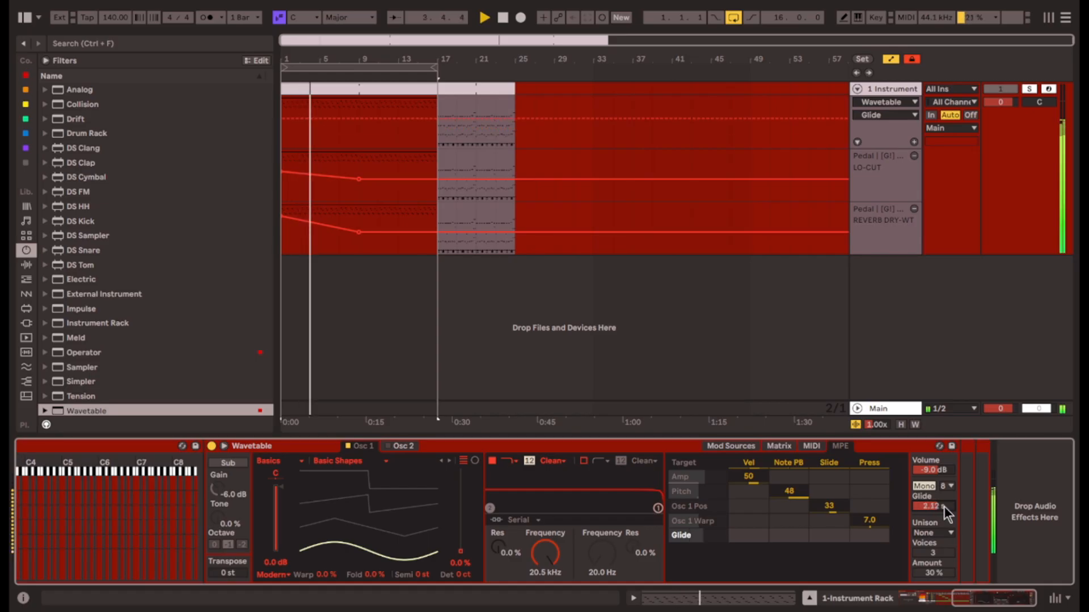
{"action": "double_click", "coordinate": [945, 507]}
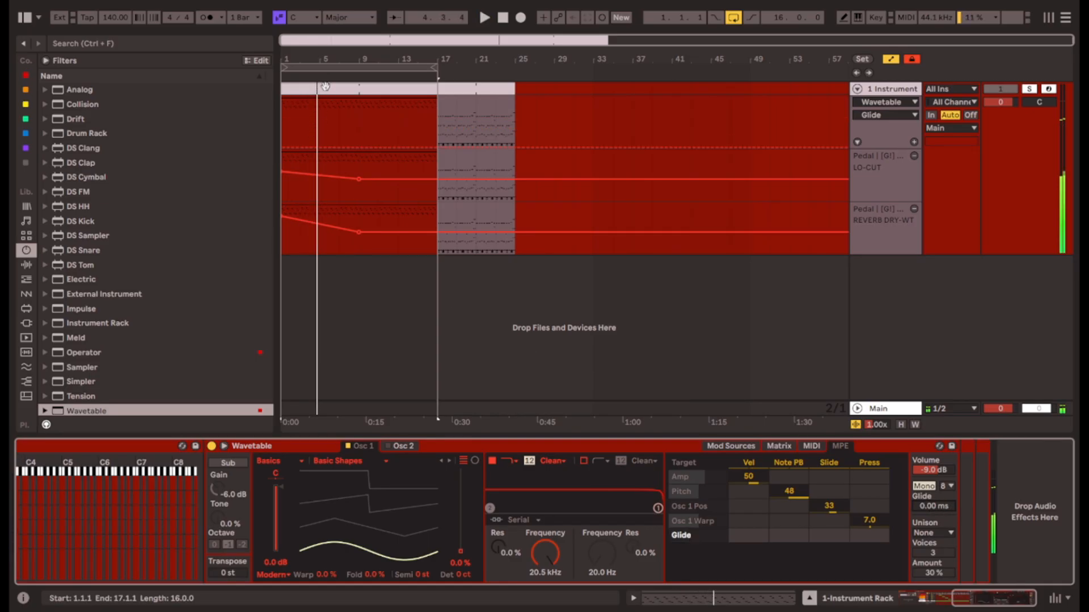
Reopen the clip and slope the pitch changes at bars 3, 4 and 5 over a quarter note each.
{"action": "double_click", "coordinate": [323, 89]}
{"action": "left_click", "coordinate": [537, 494]}
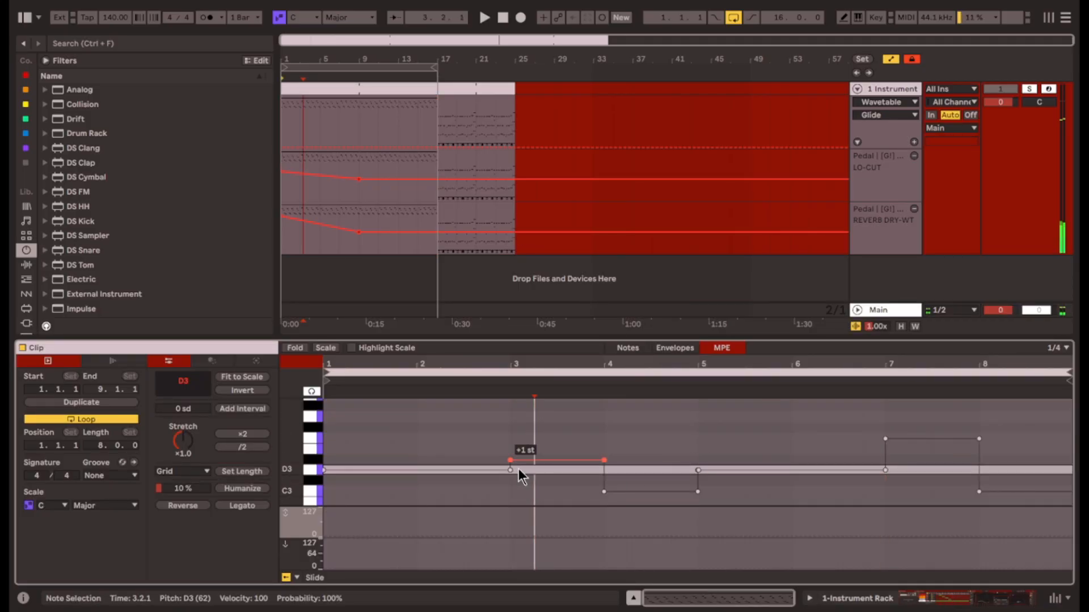
{"action": "key", "text": "space"}
{"action": "left_click_drag", "start_coordinate": [512, 461], "coordinate": [534, 461]}
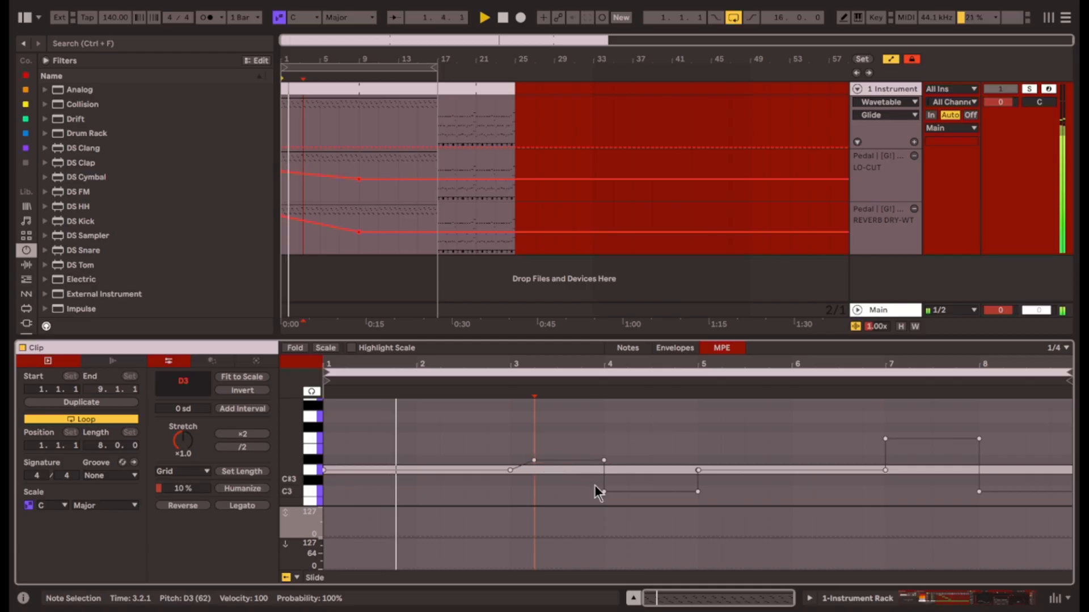
{"action": "left_click_drag", "start_coordinate": [604, 491], "coordinate": [627, 492]}
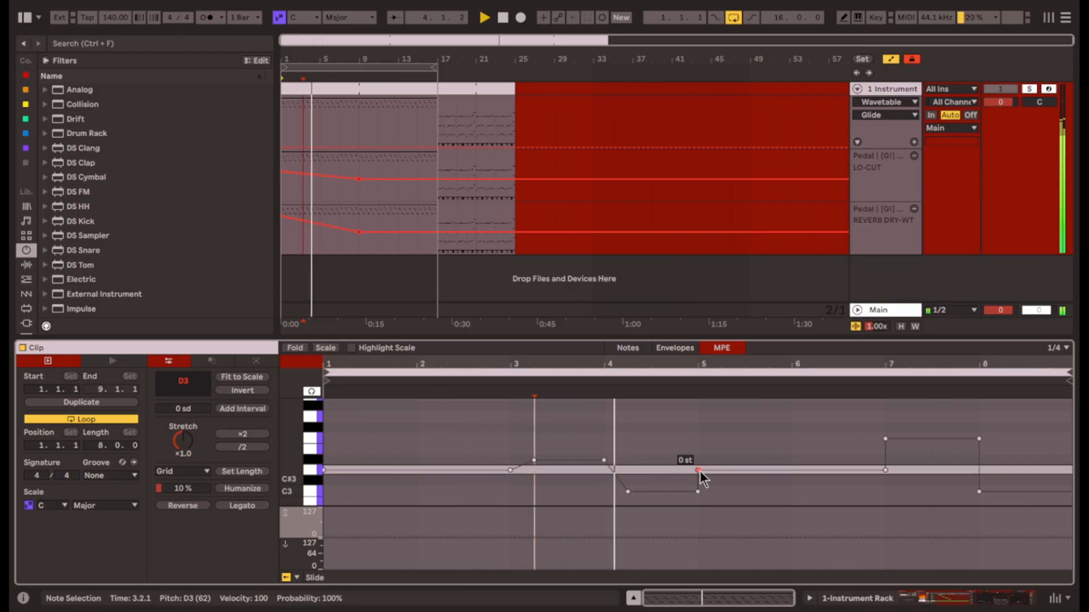
{"action": "left_click_drag", "start_coordinate": [699, 470], "coordinate": [721, 470]}
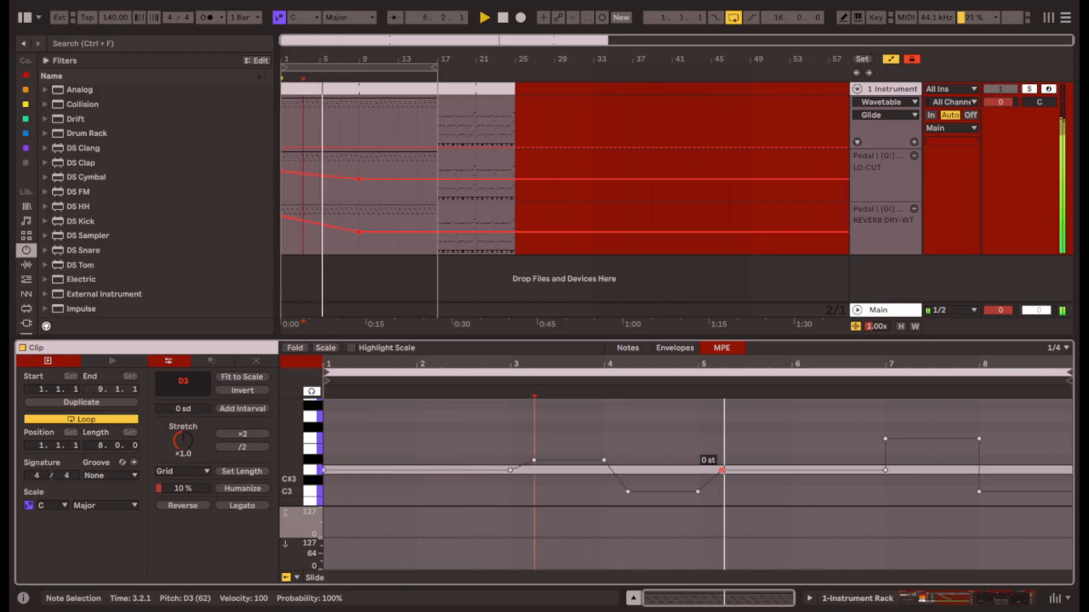
{"action": "key", "text": "space"}
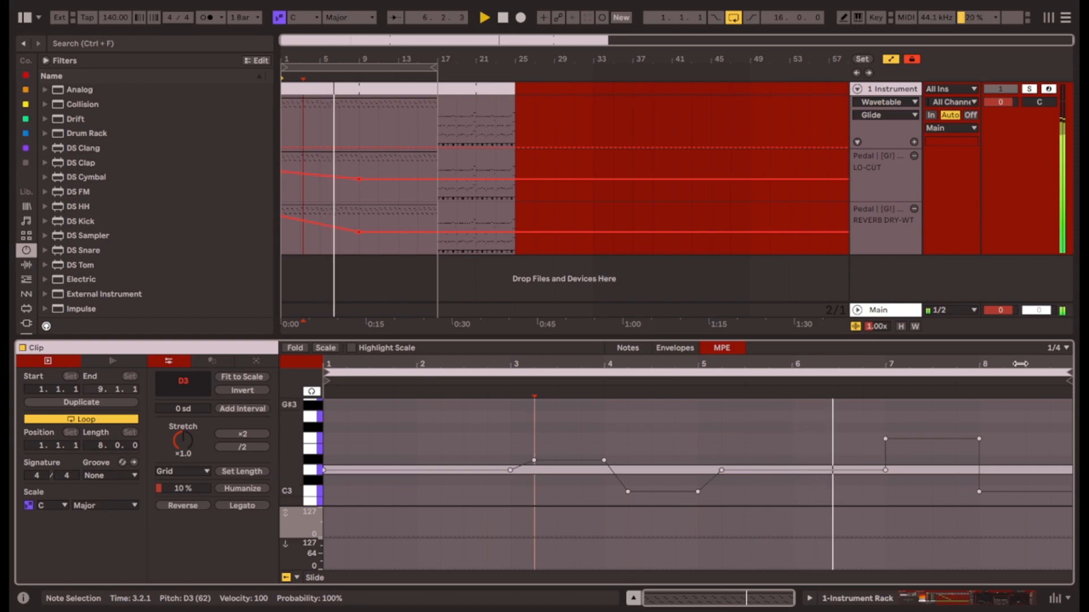
Set the grid to 1/8 and make the pitch slides at bars 3, 4, 5, 7 and 8 an eighth note long.
{"action": "left_click", "coordinate": [1054, 348]}
{"action": "left_click", "coordinate": [919, 427]}
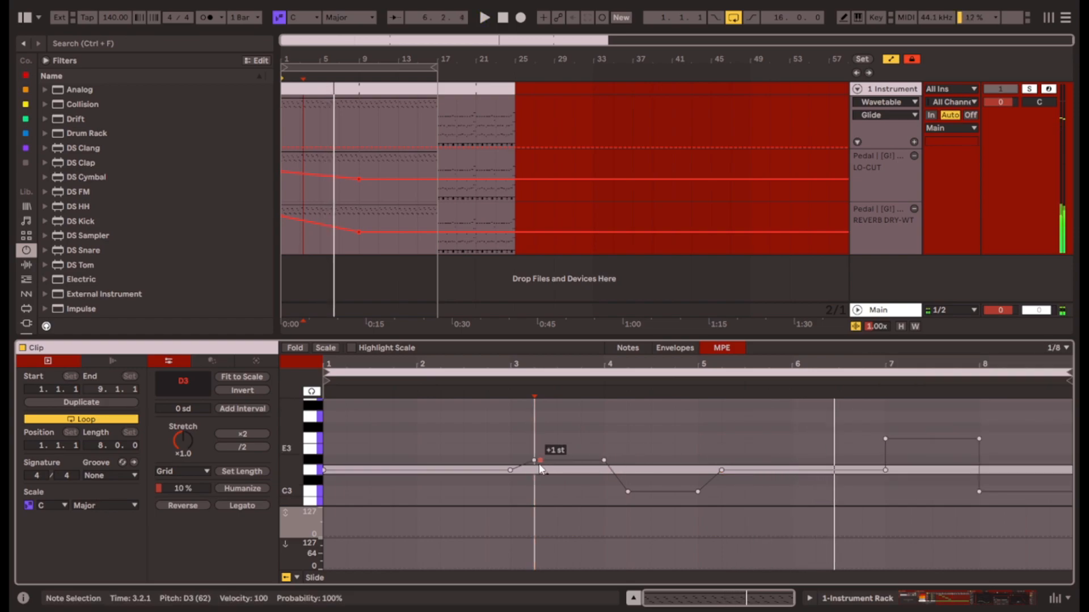
{"action": "key", "text": "space"}
{"action": "left_click_drag", "start_coordinate": [628, 492], "coordinate": [616, 492]}
{"action": "left_click_drag", "start_coordinate": [722, 471], "coordinate": [709, 471]}
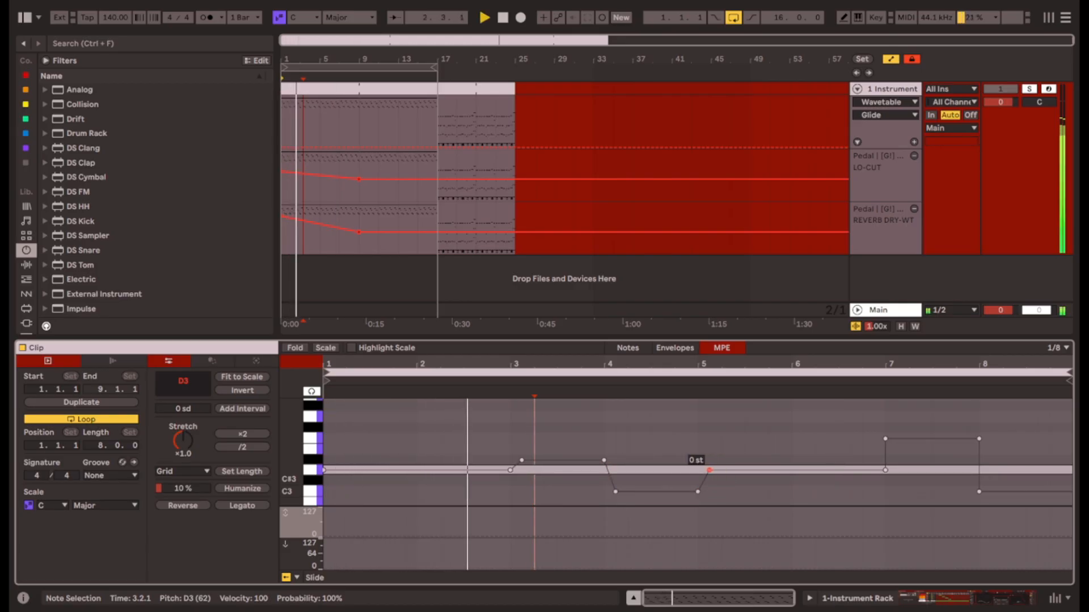
{"action": "left_click_drag", "start_coordinate": [887, 438], "coordinate": [897, 439]}
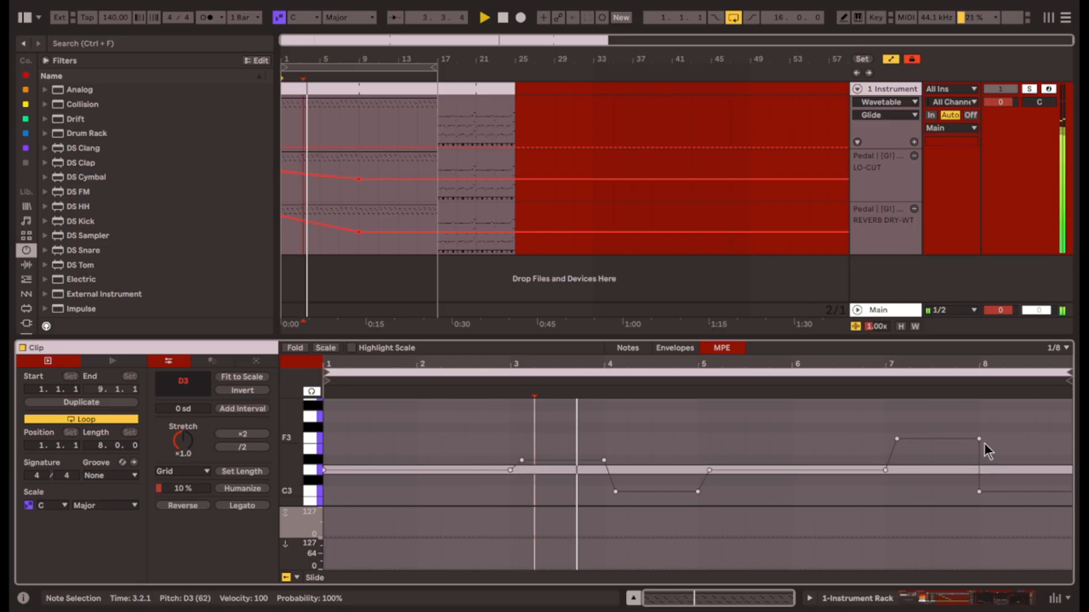
{"action": "left_click_drag", "start_coordinate": [980, 491], "coordinate": [991, 492]}
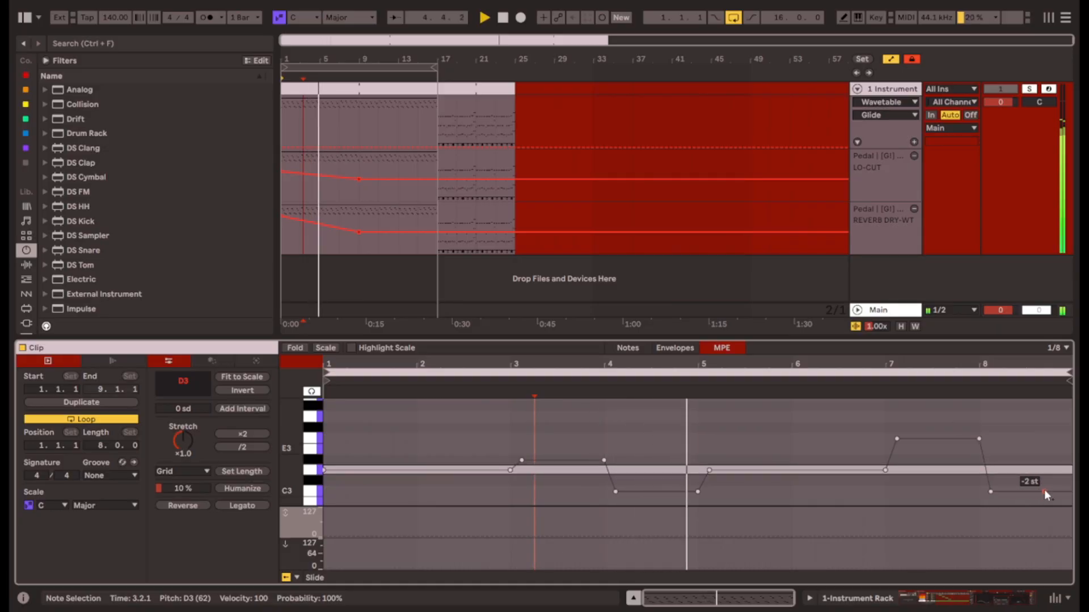
Start the D3 note's pitch curve at C3 with a short slide up to D3, and play the clip.
{"action": "key", "text": "space"}
{"action": "left_click_drag", "start_coordinate": [328, 470], "coordinate": [324, 492]}
{"action": "key", "text": "space"}
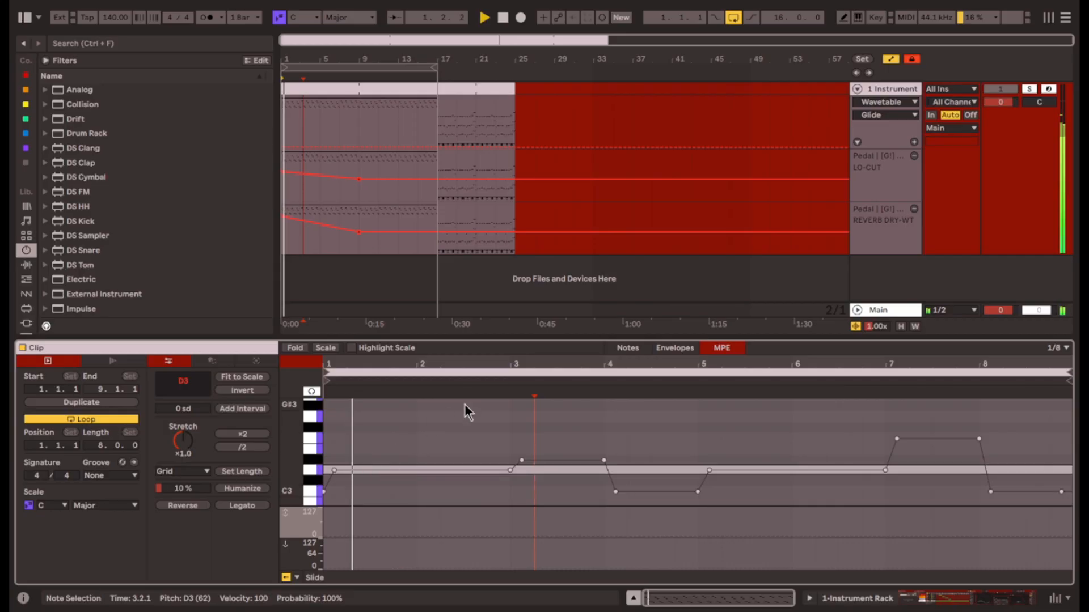
Return to the REESE chain's Wavetable and set its transposition to -24 st.
{"action": "left_click", "coordinate": [1013, 598]}
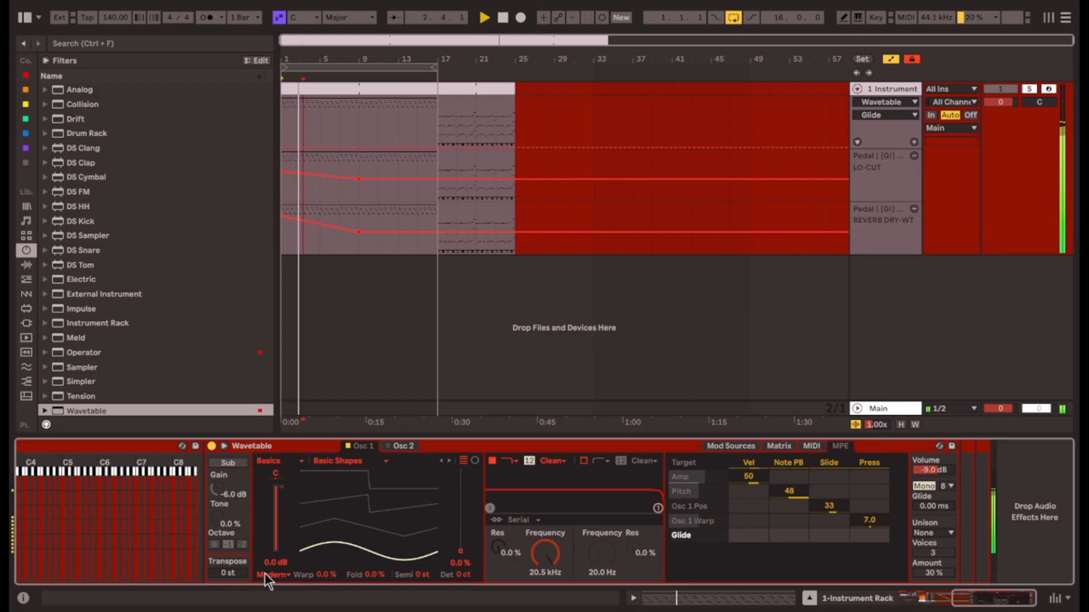
{"action": "left_click", "coordinate": [240, 573]}
{"action": "key", "text": "shift+Down"}
{"action": "key", "text": "shift+Down"}
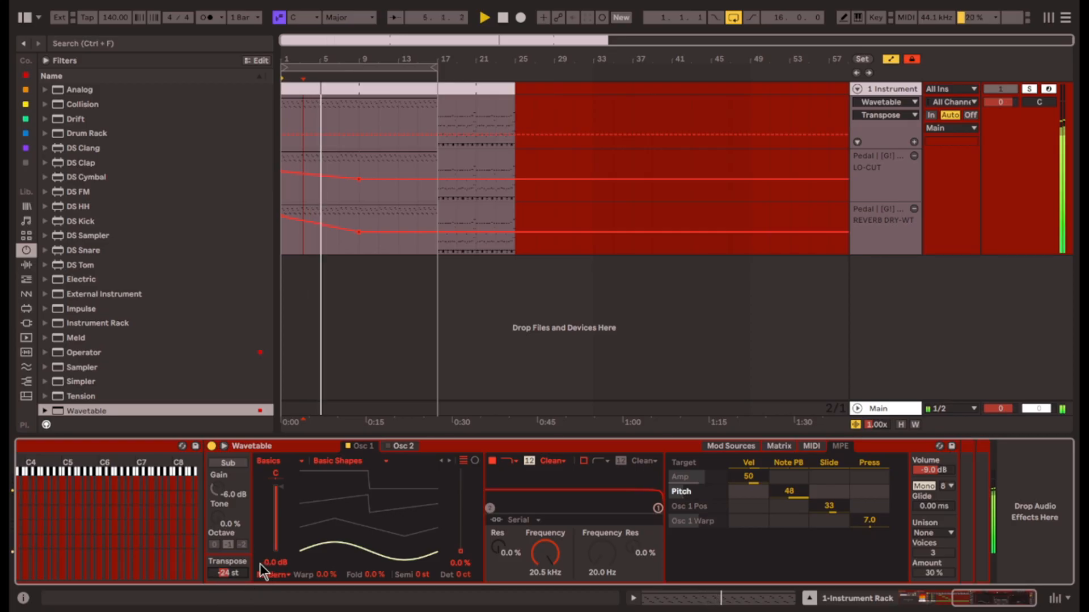
Enable the REESE Wavetable's sub oscillator at -5.1 dB gain and 71% tone, and set oscillator 1's wavetable position to 58%.
{"action": "left_click", "coordinate": [235, 463]}
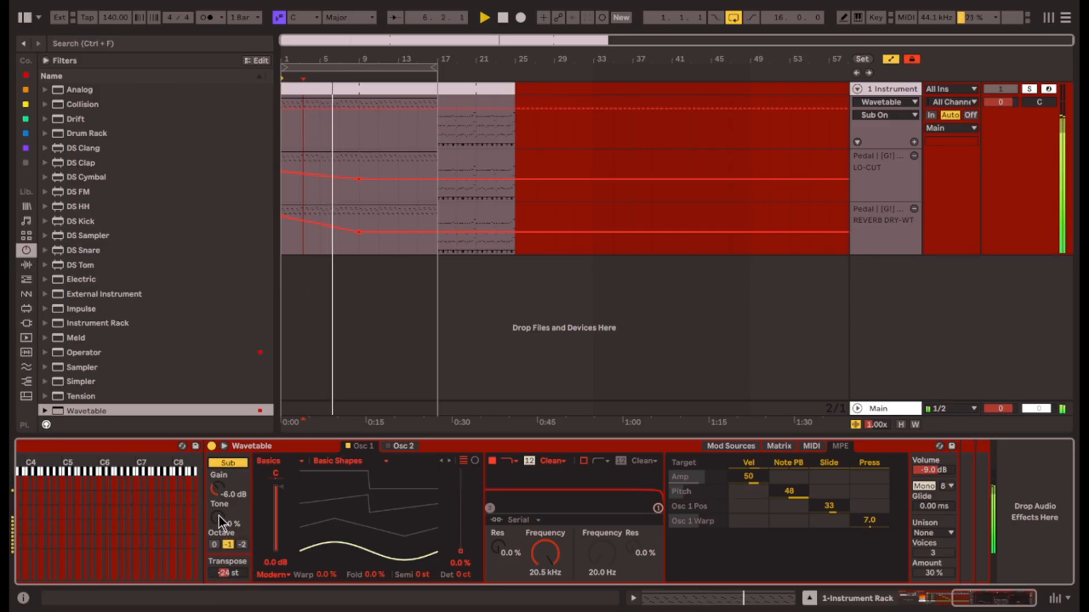
{"action": "left_click", "coordinate": [219, 520]}
{"action": "left_click_drag", "start_coordinate": [218, 495], "coordinate": [218, 482]}
{"action": "mouse_move", "coordinate": [219, 520]}
{"action": "left_mouse_down"}
{"action": "mouse_move", "coordinate": [219, 493]}
{"action": "mouse_move", "coordinate": [220, 502]}
{"action": "left_mouse_up"}
{"action": "left_click_drag", "start_coordinate": [465, 550], "coordinate": [465, 513]}
Set the REESE Wavetable's unison to Shimmer with 6 voices and a 20% amount.
{"action": "left_click", "coordinate": [933, 533]}
{"action": "left_click", "coordinate": [937, 481]}
{"action": "left_click_drag", "start_coordinate": [930, 573], "coordinate": [930, 580]}
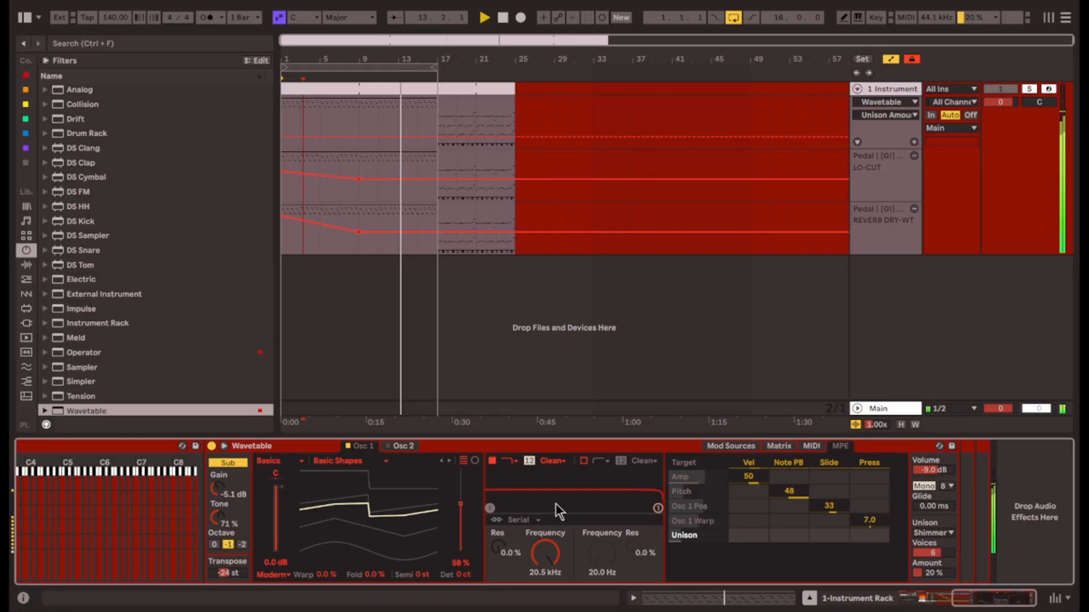
{"action": "mouse_move", "coordinate": [659, 508]}
{"action": "left_mouse_down"}
{"action": "mouse_move", "coordinate": [545, 482]}
{"action": "mouse_move", "coordinate": [658, 508]}
{"action": "left_mouse_up"}
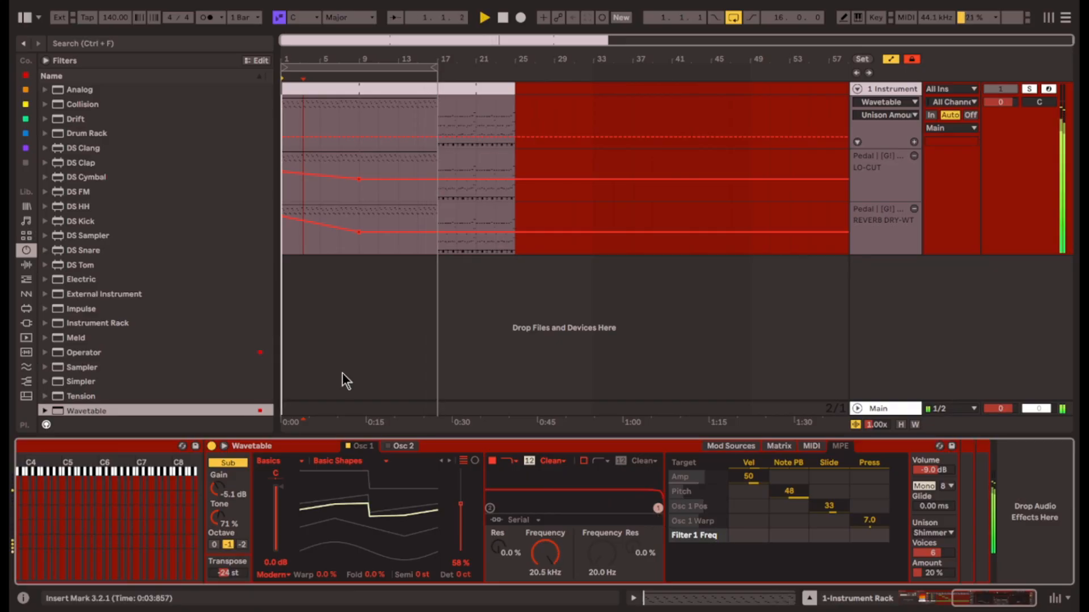
Add a Pedal effect after the REESE Wavetable and turn on its Sub option.
{"action": "left_click", "coordinate": [25, 266]}
{"action": "scroll", "coordinate": [170, 334], "scroll_direction": "down", "scroll_amount": 4}
{"action": "left_click_drag", "start_coordinate": [75, 192], "coordinate": [891, 559]}
{"action": "left_click_drag", "start_coordinate": [90, 192], "coordinate": [866, 524]}
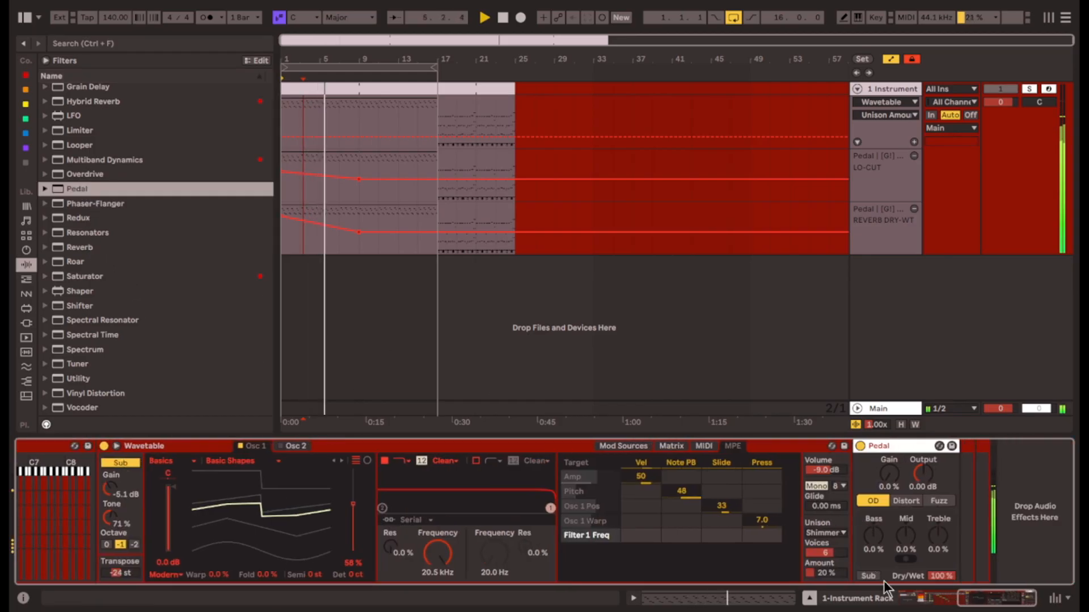
{"action": "left_click", "coordinate": [871, 576]}
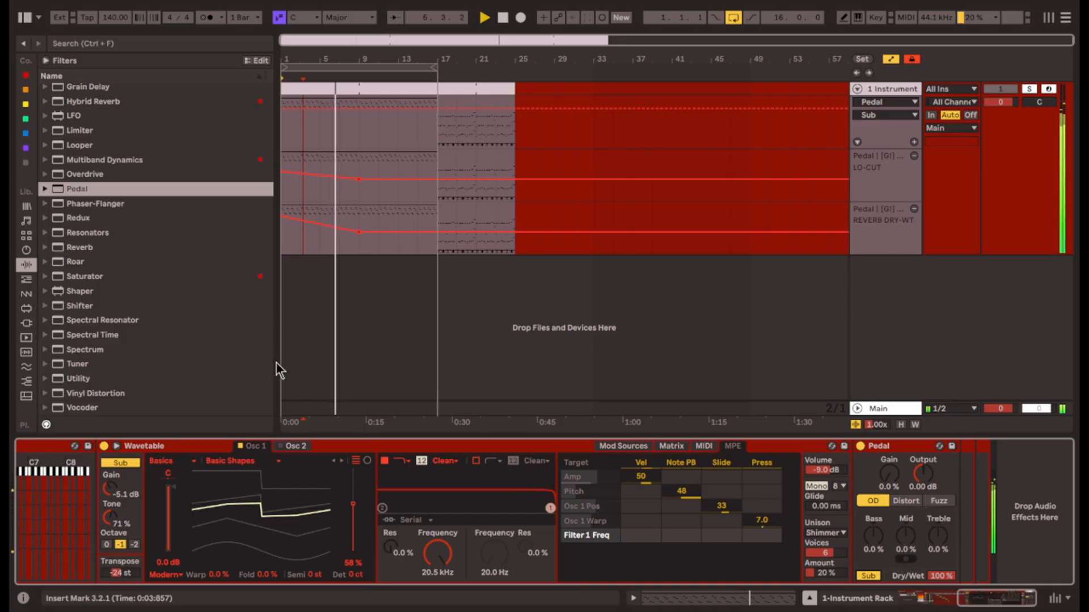
Insert an EQ Eight before the Pedal, boost band 3 by about 7 dB near 198 Hz and disable band 1.
{"action": "scroll", "coordinate": [136, 286], "scroll_direction": "up", "scroll_amount": 5}
{"action": "left_click_drag", "start_coordinate": [85, 240], "coordinate": [930, 517]}
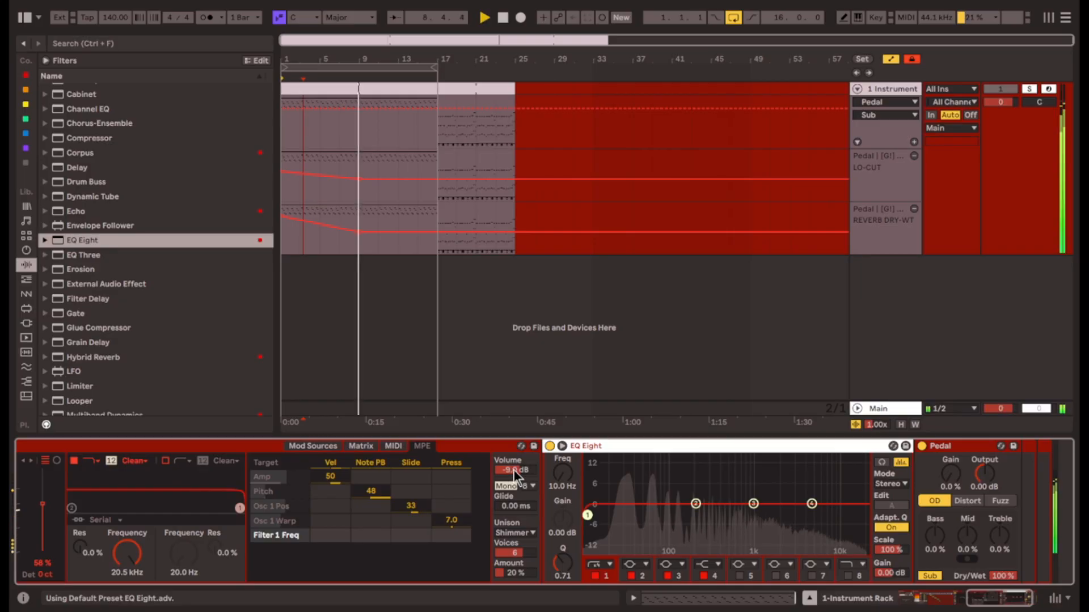
{"action": "left_click_drag", "start_coordinate": [753, 504], "coordinate": [685, 505]}
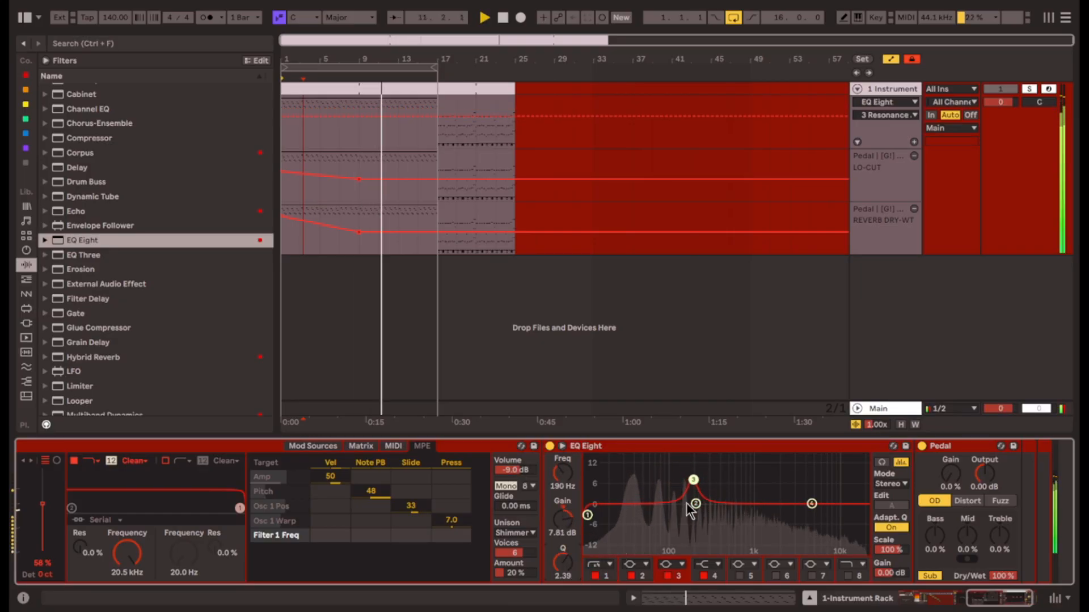
{"action": "left_click", "coordinate": [593, 576]}
Raise the REESE Wavetable's unison amount to 43% and change its unison mode to Classic.
{"action": "scroll", "coordinate": [771, 531], "scroll_direction": "left", "scroll_amount": 5}
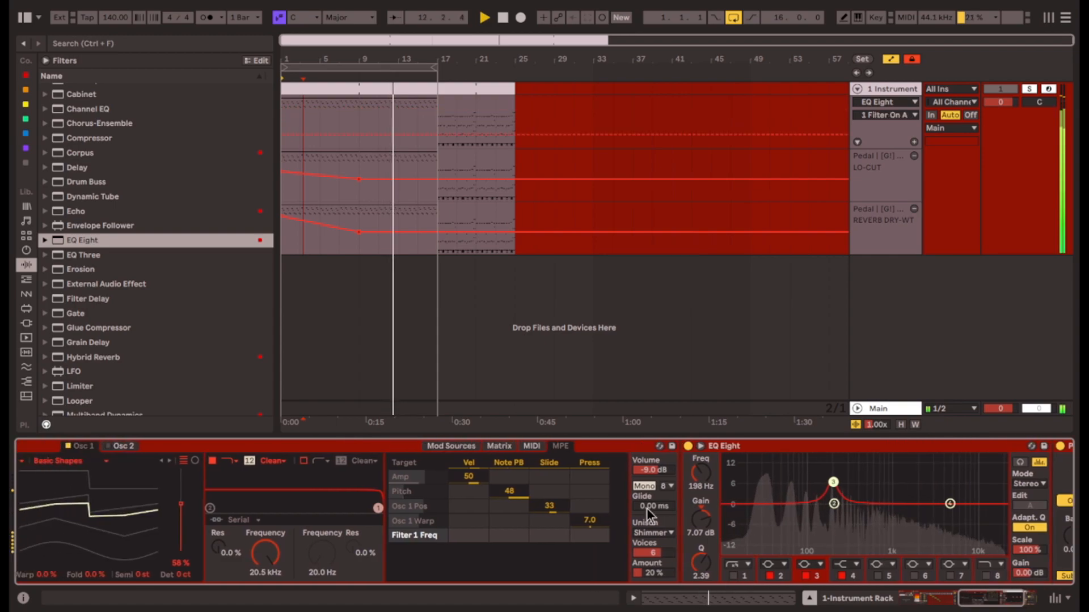
{"action": "scroll", "coordinate": [485, 513], "scroll_direction": "left", "scroll_amount": 3}
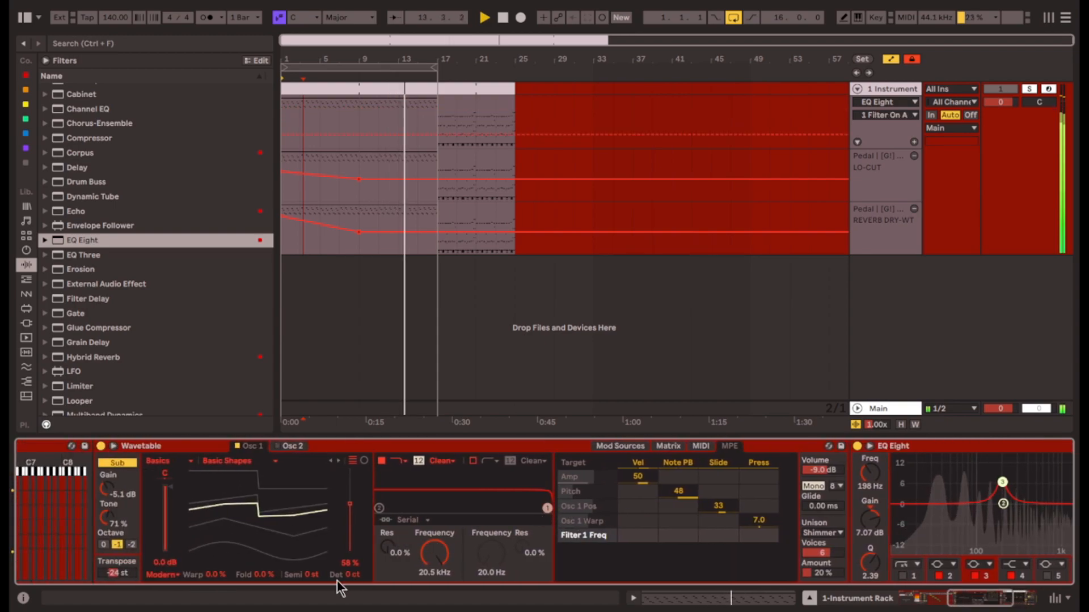
{"action": "left_click_drag", "start_coordinate": [835, 572], "coordinate": [836, 562]}
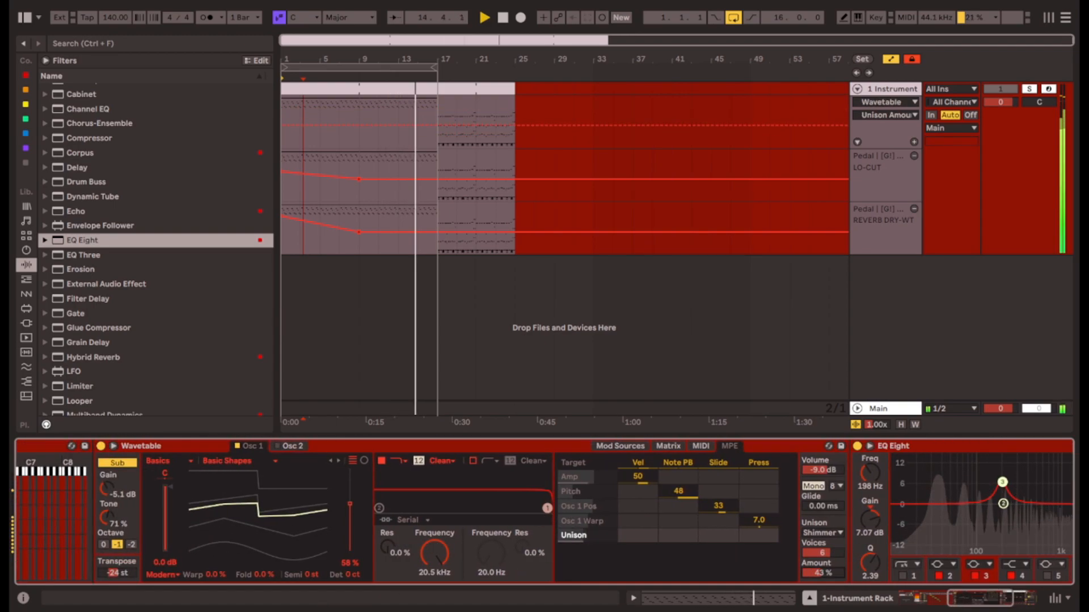
{"action": "scroll", "coordinate": [975, 556], "scroll_direction": "right", "scroll_amount": 5}
{"action": "left_click", "coordinate": [730, 533]}
{"action": "left_click", "coordinate": [728, 462]}
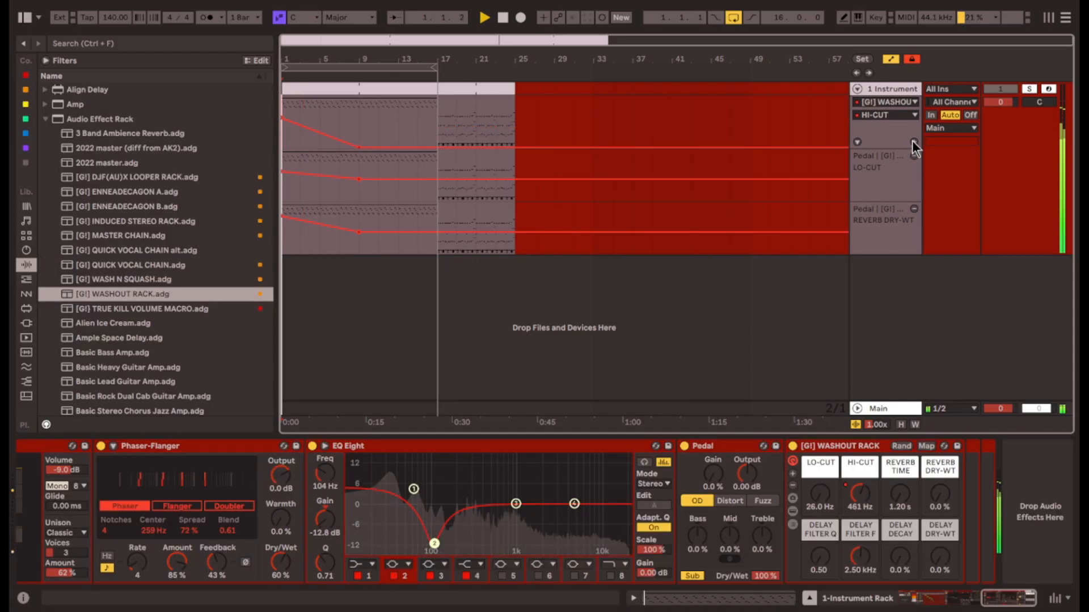
Automate the REESE washout rack's LO-CUT to fall from bar 1 to bar 9, with LO-CUT and HI-CUT in separate lanes.
{"action": "left_click", "coordinate": [907, 159]}
{"action": "left_click", "coordinate": [820, 494]}
{"action": "mouse_move", "coordinate": [282, 149]}
{"action": "left_mouse_down"}
{"action": "mouse_move", "coordinate": [282, 121]}
{"action": "mouse_move", "coordinate": [281, 133]}
{"action": "left_mouse_up"}
{"action": "left_click_drag", "start_coordinate": [358, 133], "coordinate": [358, 147]}
{"action": "left_click", "coordinate": [914, 141]}
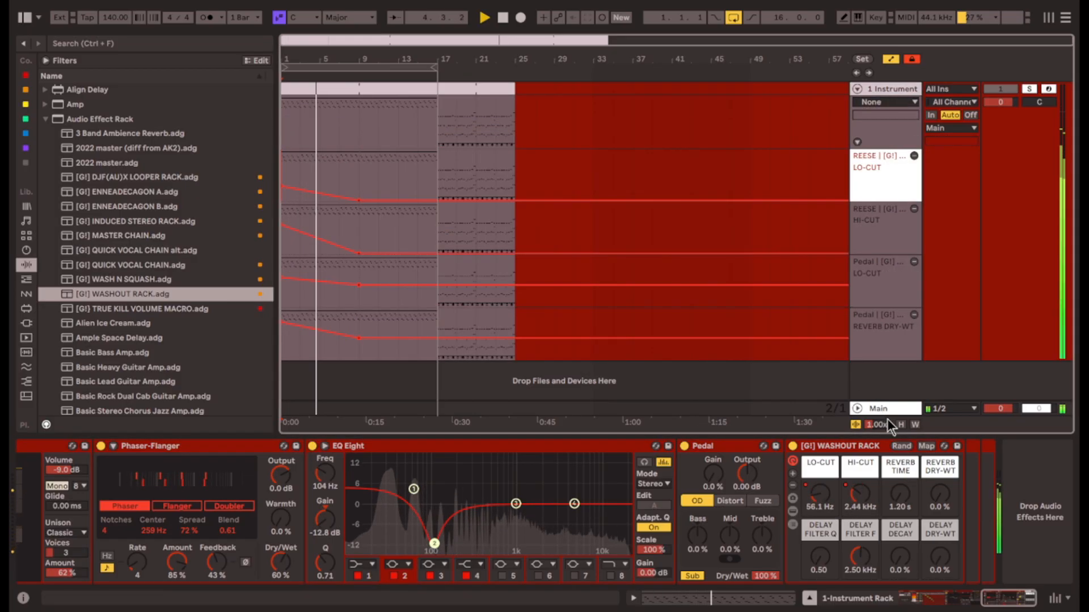
Set the washout rack's reverb time to 2.44 s and reverb dry/wet to 24%, and lower the Pedal's output to -2.54 dB.
{"action": "left_click_drag", "start_coordinate": [900, 493], "coordinate": [900, 473]}
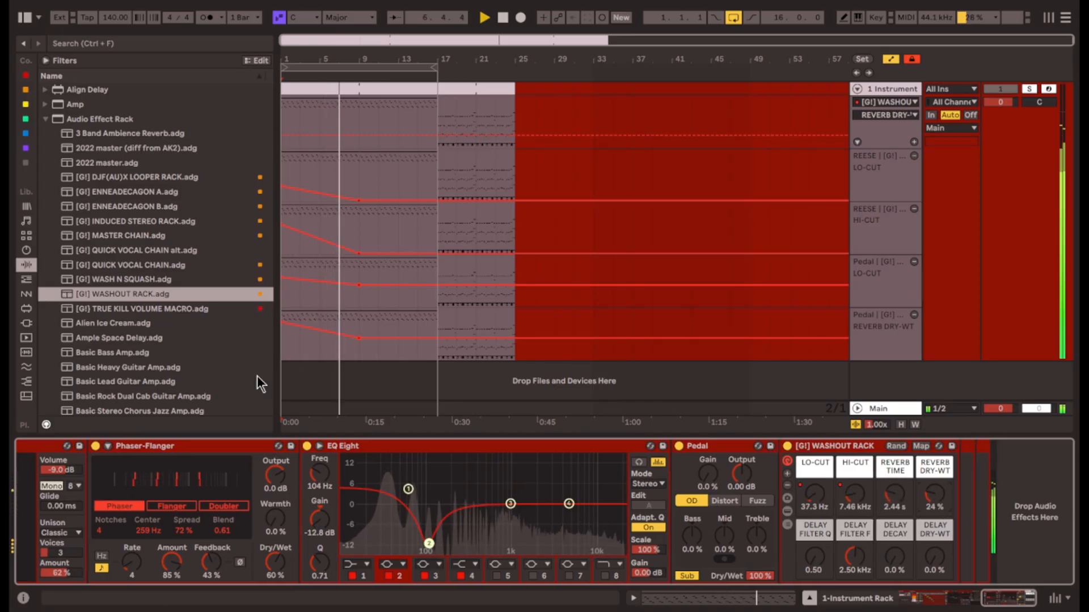
{"action": "left_click_drag", "start_coordinate": [741, 473], "coordinate": [741, 482]}
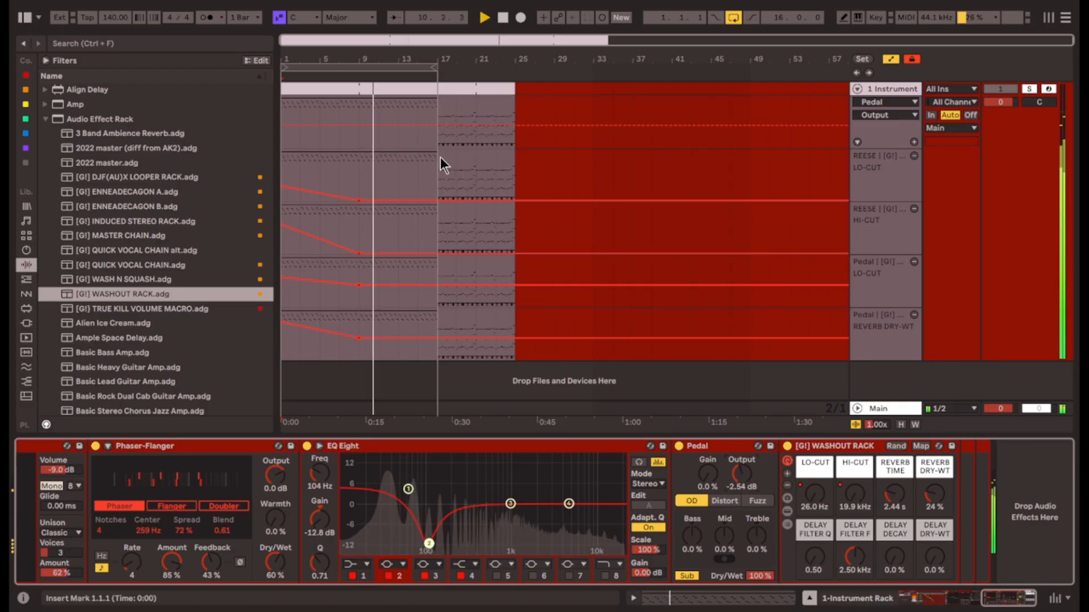
Insert 16 bars of silence at bar 17, ahead of the second clip.
{"action": "left_click_drag", "start_coordinate": [441, 108], "coordinate": [586, 114]}
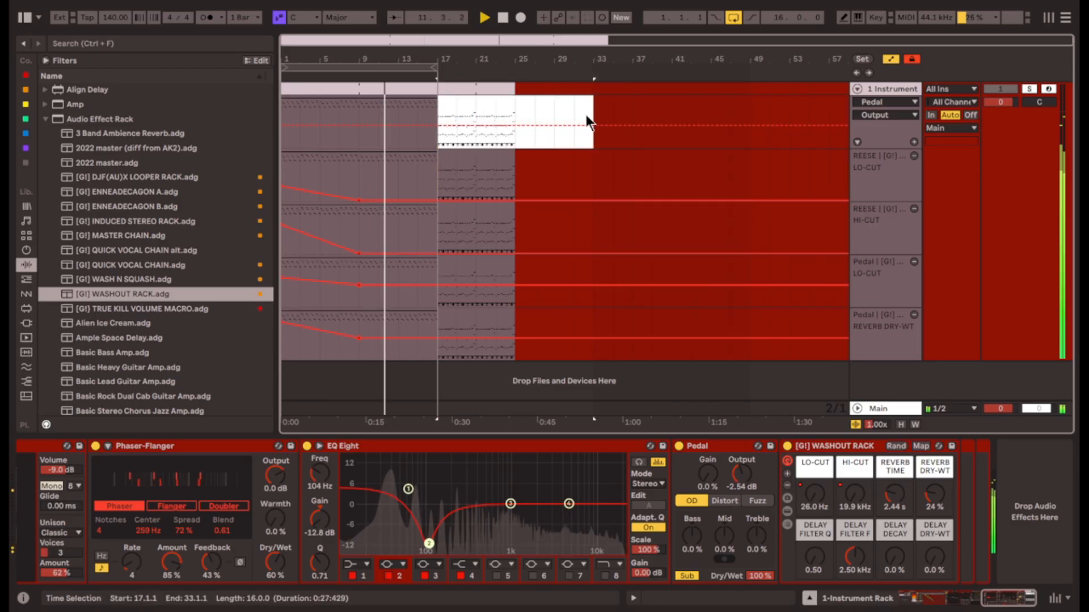
{"action": "key", "text": "ctrl+i"}
{"action": "left_click", "coordinate": [456, 108]}
{"action": "key", "text": "Left"}
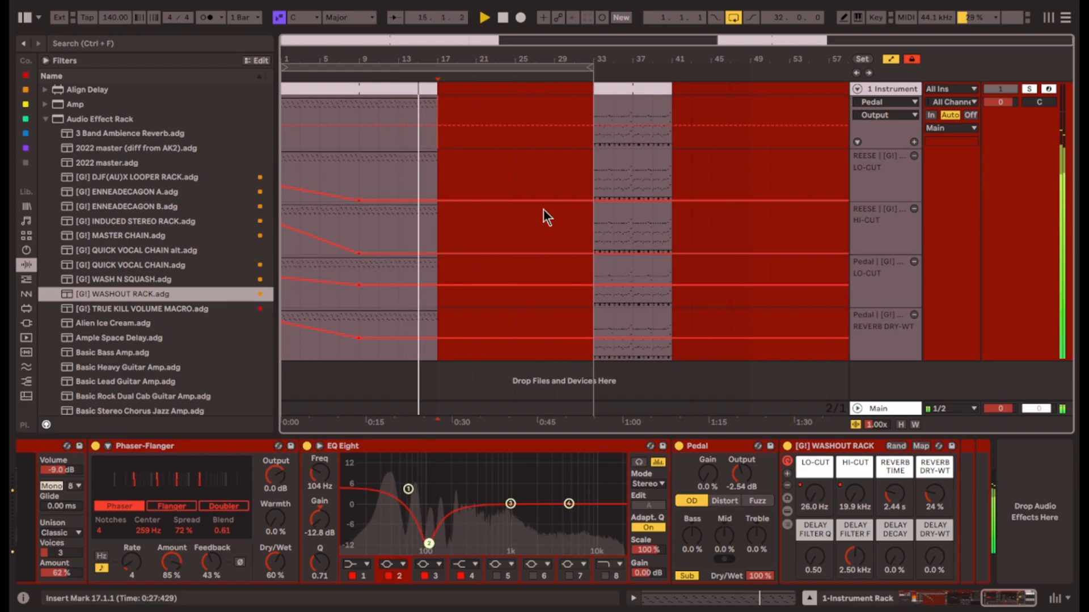
Trim the end of the first clip back by about half a bar before bar 17.
{"action": "key", "text": "plus"}
{"action": "key", "text": "plus"}
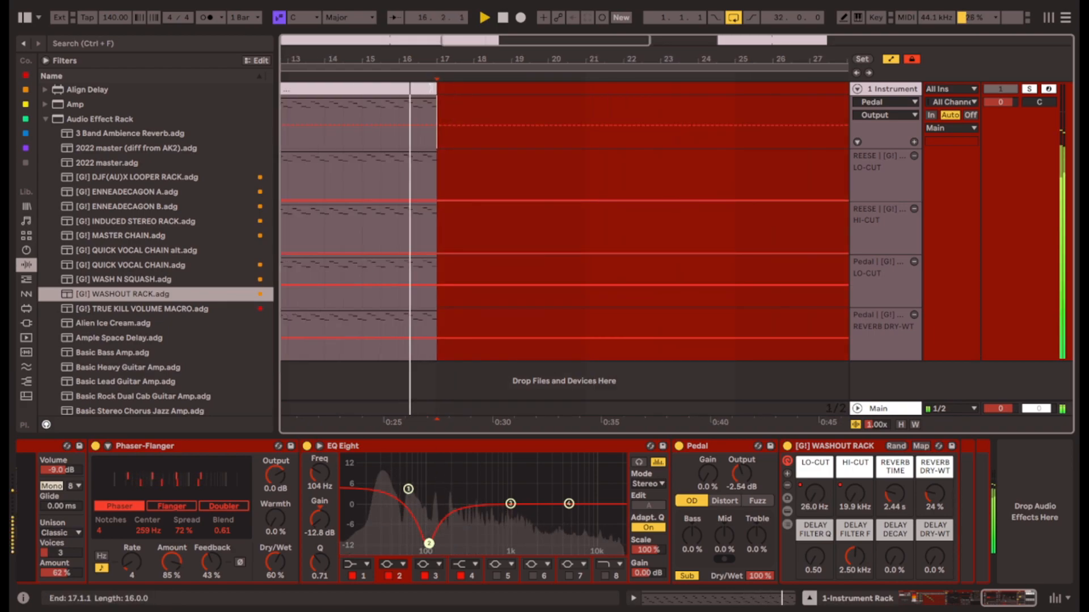
{"action": "left_click_drag", "start_coordinate": [437, 88], "coordinate": [418, 89]}
{"action": "left_click", "coordinate": [435, 93]}
{"action": "key", "text": "minus"}
{"action": "key", "text": "minus"}
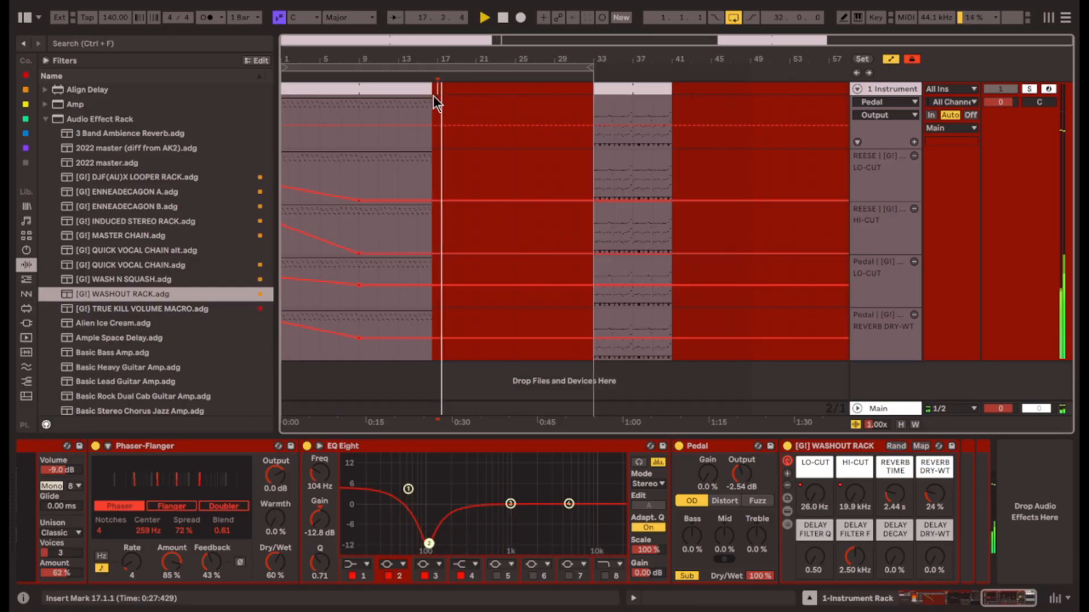
Add two locators to the timeline, one at bar 17 and one at bar 25.
{"action": "key", "text": "plus"}
{"action": "key", "text": "plus"}
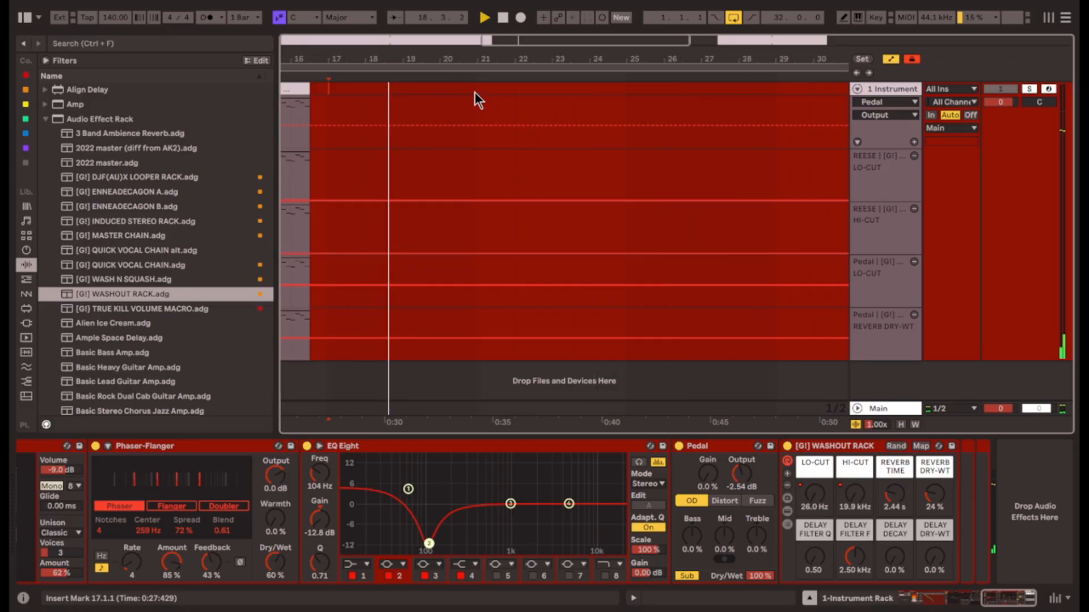
{"action": "left_click", "coordinate": [627, 97]}
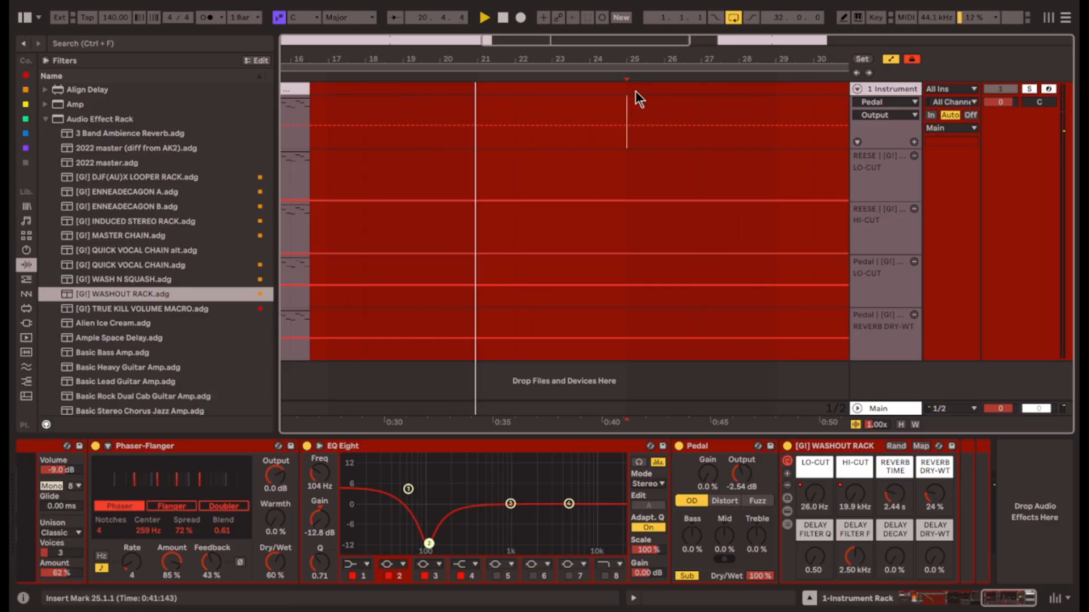
{"action": "left_click", "coordinate": [863, 59]}
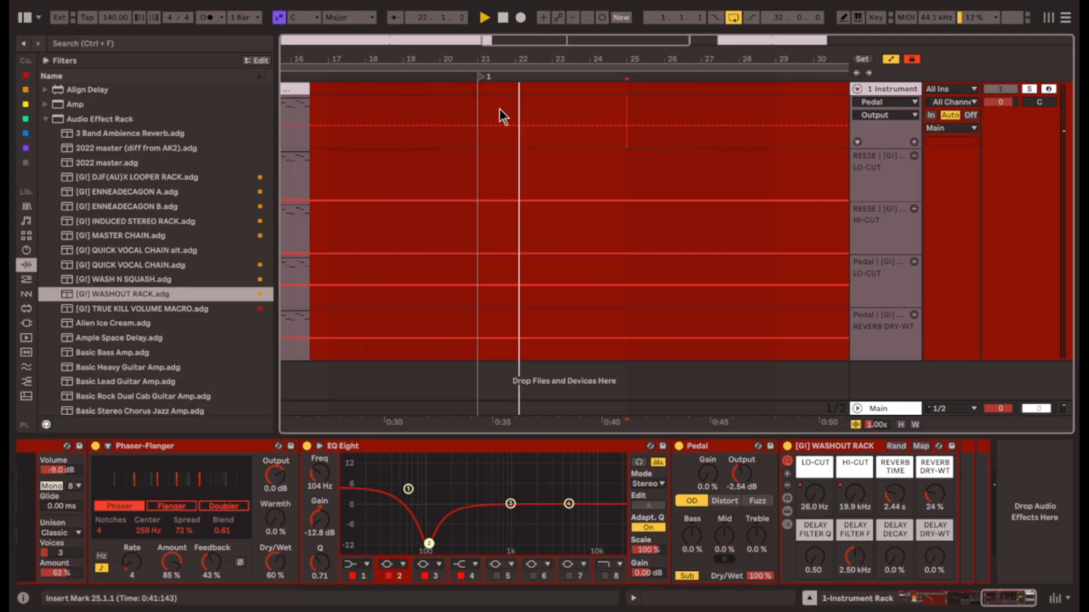
{"action": "left_click_drag", "start_coordinate": [481, 77], "coordinate": [339, 80]}
{"action": "left_click", "coordinate": [862, 61]}
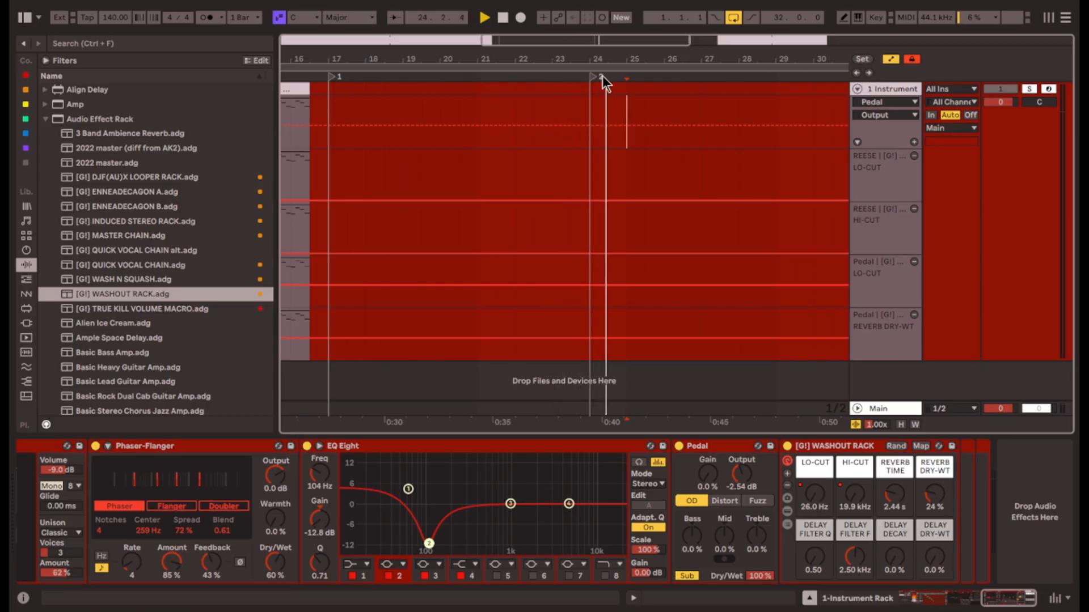
{"action": "left_click_drag", "start_coordinate": [595, 77], "coordinate": [622, 79]}
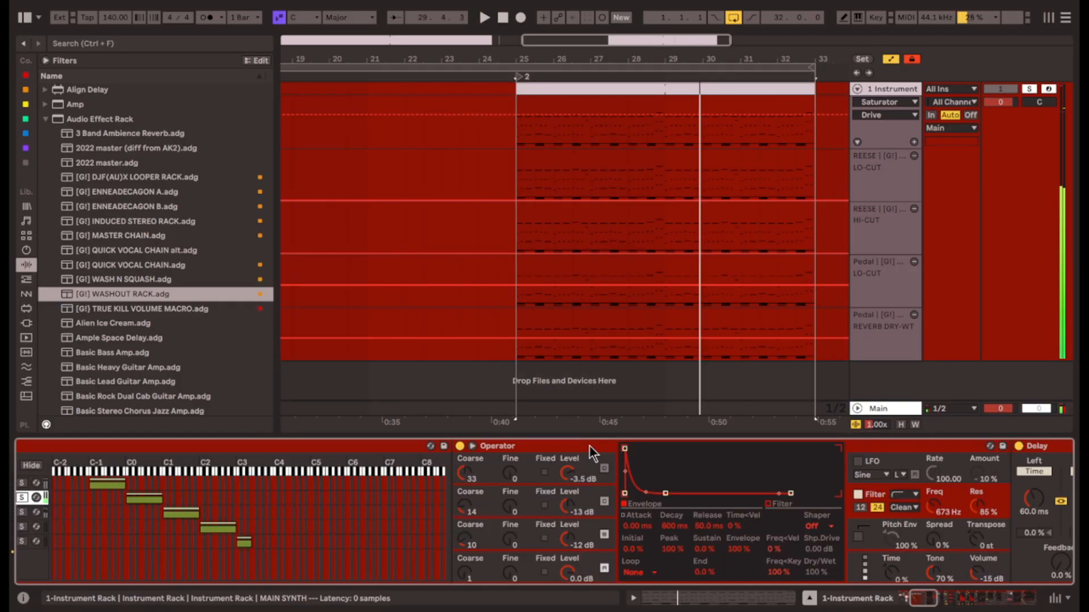
Group the MAIN SYNTH chain's devices from Operator through EQ Eight into a nested Instrument Rack.
{"action": "scroll", "coordinate": [692, 493], "scroll_direction": "right", "scroll_amount": 5}
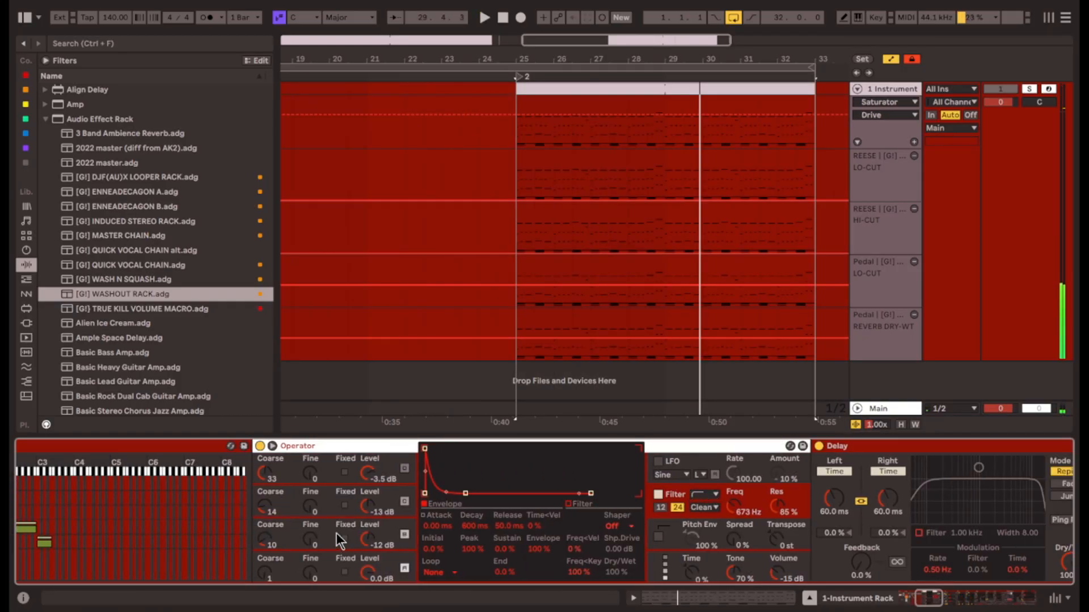
{"action": "scroll", "coordinate": [800, 497], "scroll_direction": "right", "scroll_amount": 2}
{"action": "key", "text": "ctrl+z"}
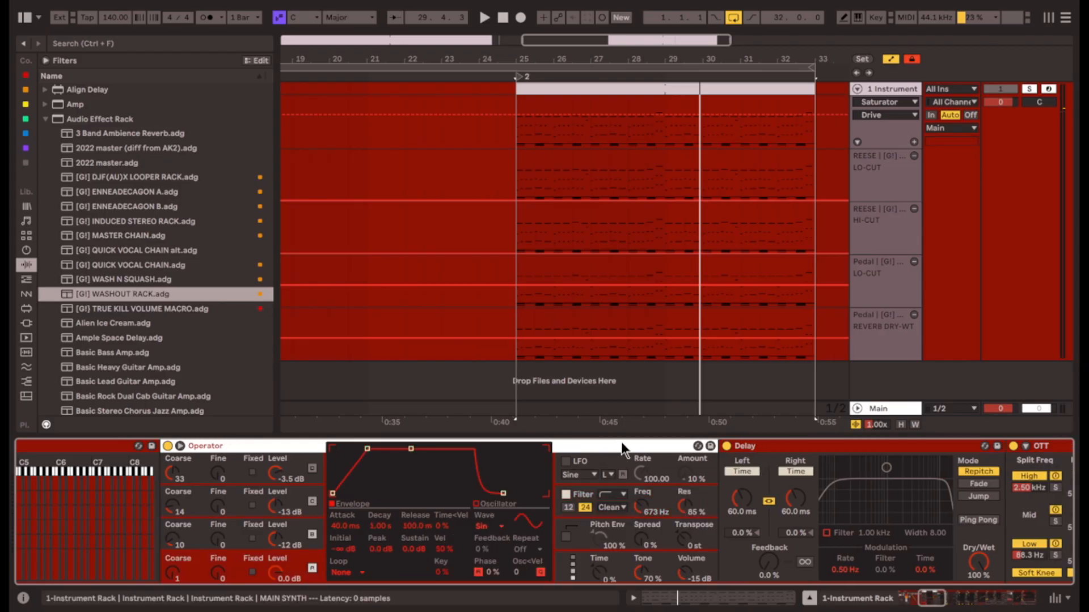
{"action": "left_click_drag", "start_coordinate": [920, 599], "coordinate": [1013, 591]}
{"action": "left_click", "coordinate": [849, 449], "text": "shift"}
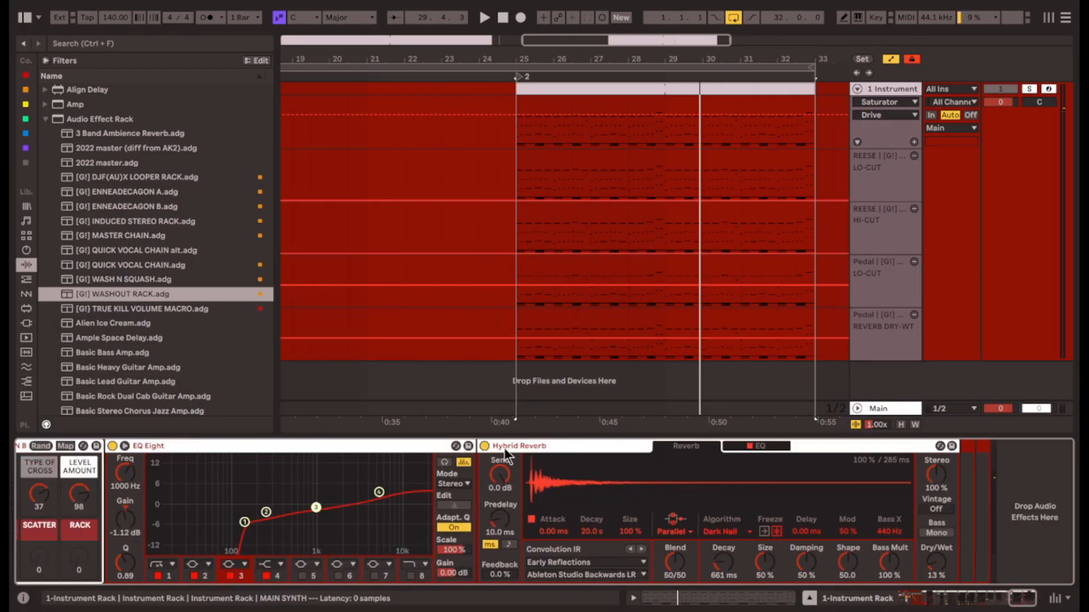
{"action": "left_click", "coordinate": [364, 448]}
{"action": "left_click_drag", "start_coordinate": [1019, 603], "coordinate": [922, 599]}
{"action": "left_click", "coordinate": [540, 448], "text": "shift"}
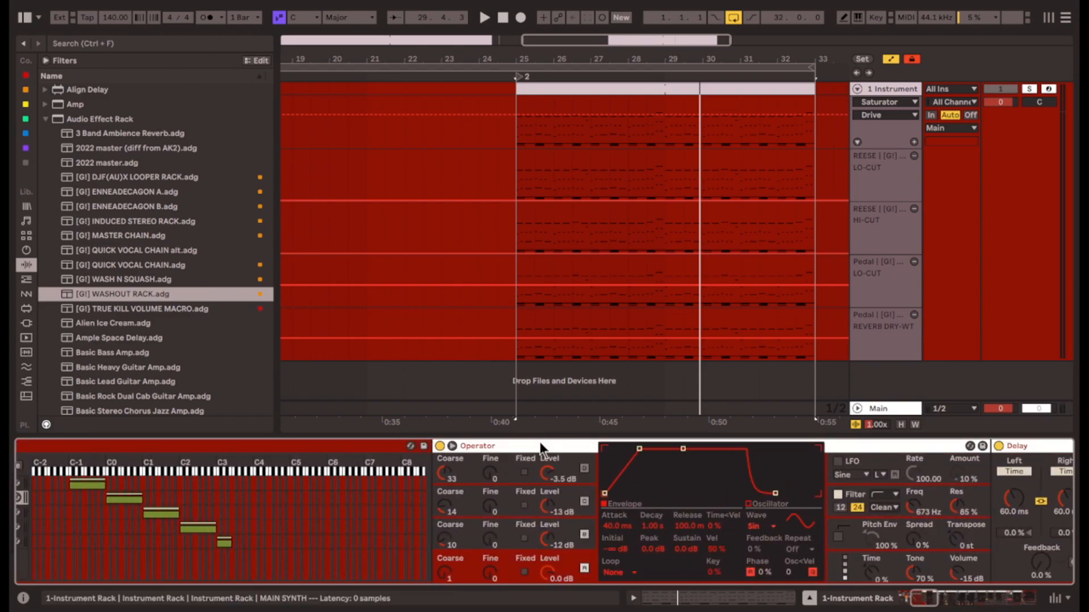
{"action": "key", "text": "ctrl+g"}
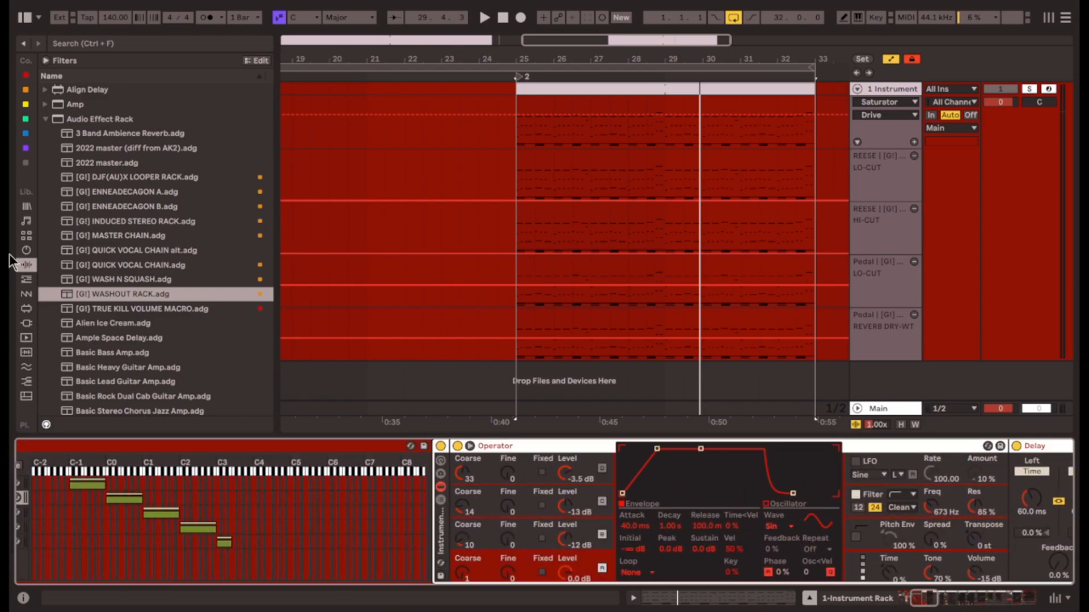
Show the nested rack's chain list and add a Wavetable as a second chain below Operator.
{"action": "double_click", "coordinate": [443, 510]}
{"action": "left_click", "coordinate": [26, 250]}
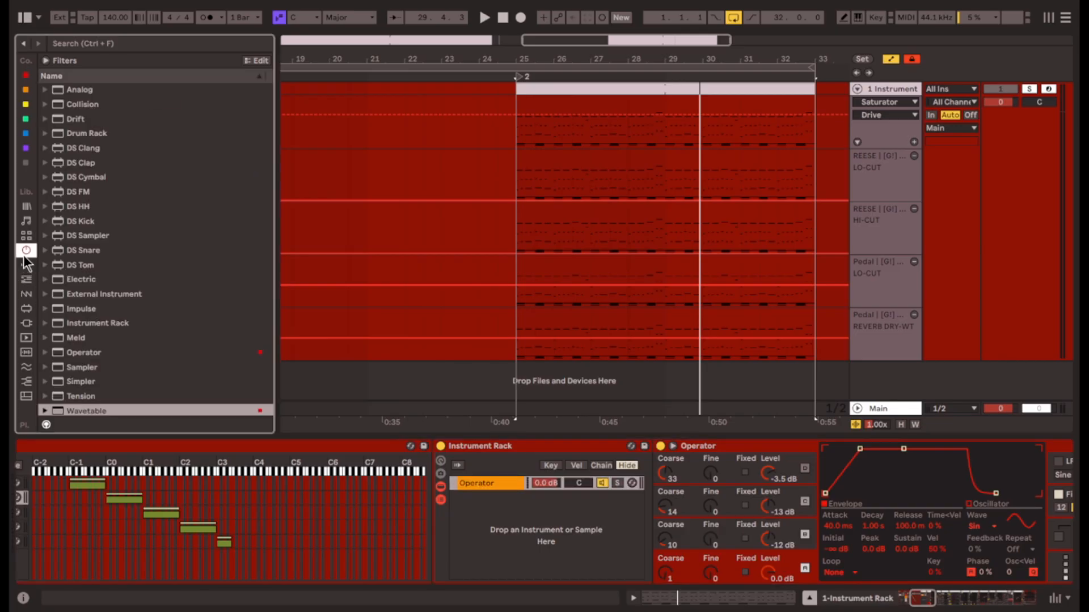
{"action": "left_click", "coordinate": [91, 408]}
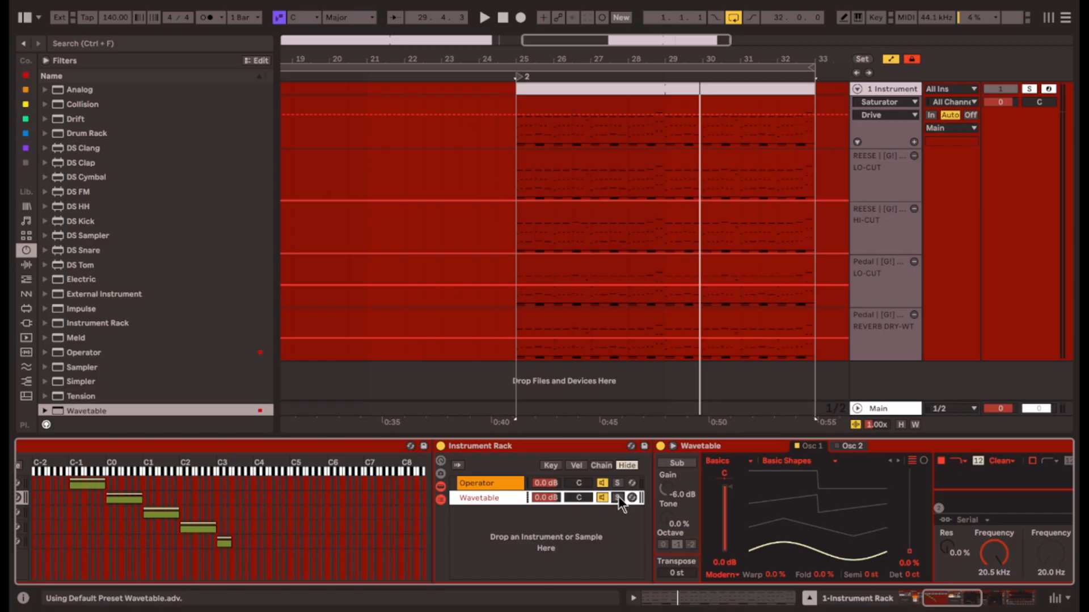
Play the loop and shape the new Wavetable with a higher oscillator position and Noise unison using 8 voices at 77%.
{"action": "key", "text": "space"}
{"action": "left_click_drag", "start_coordinate": [774, 552], "coordinate": [774, 530]}
{"action": "left_click_drag", "start_coordinate": [774, 573], "coordinate": [775, 539]}
{"action": "scroll", "coordinate": [486, 547], "scroll_direction": "left", "scroll_amount": 2}
{"action": "left_click_drag", "start_coordinate": [118, 573], "coordinate": [117, 533]}
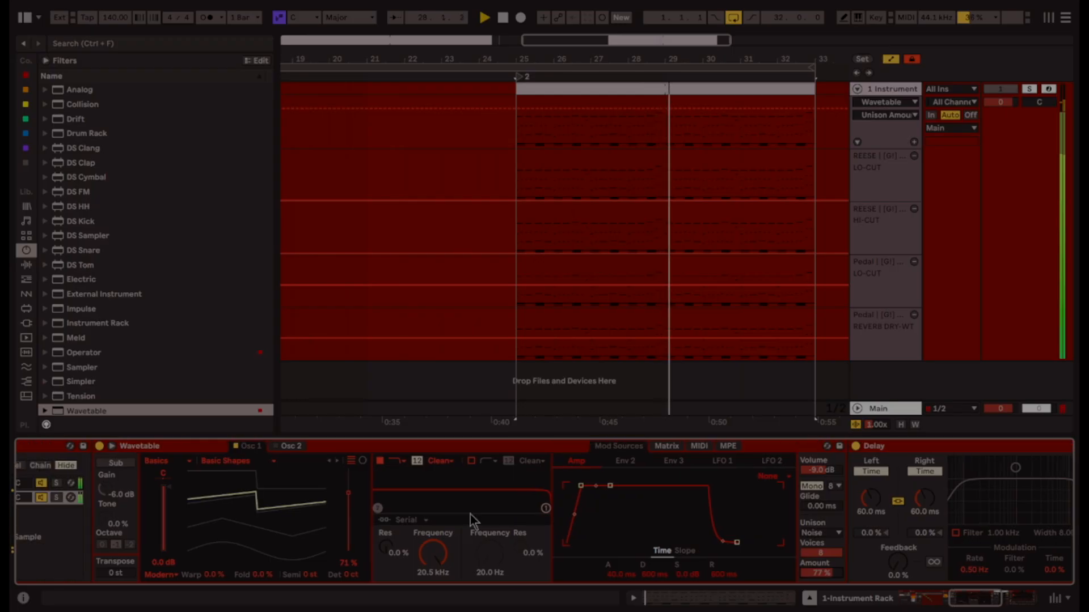
{"action": "left_click_drag", "start_coordinate": [349, 493], "coordinate": [348, 474]}
{"action": "left_click", "coordinate": [329, 460]}
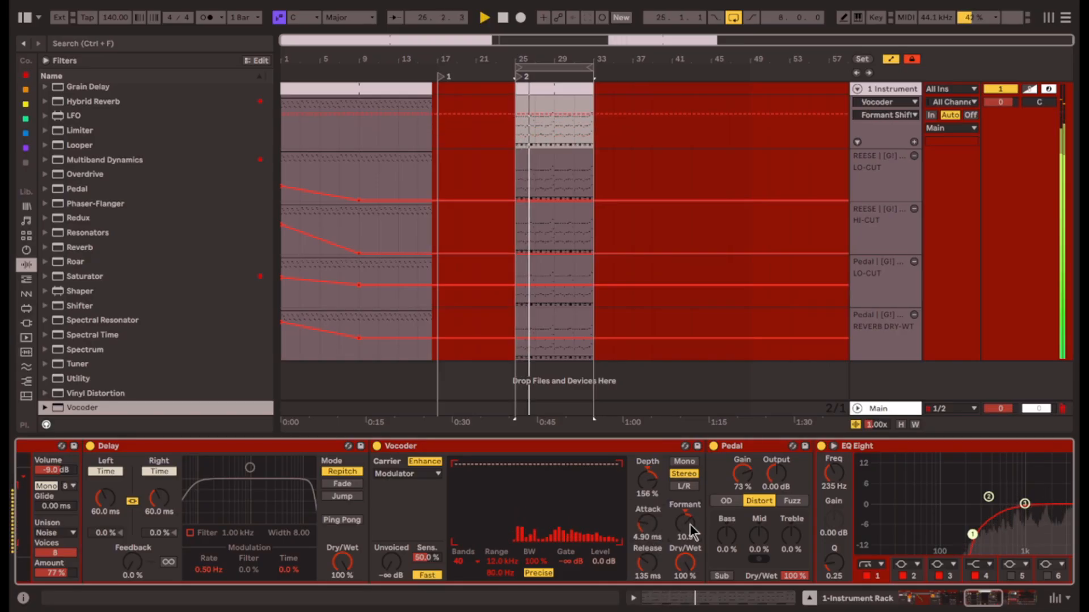
Return to the main rack's chain list, unsolo the MAIN SYNTH chain and place the insert marker at bar 25.
{"action": "left_click_drag", "start_coordinate": [986, 607], "coordinate": [821, 606]}
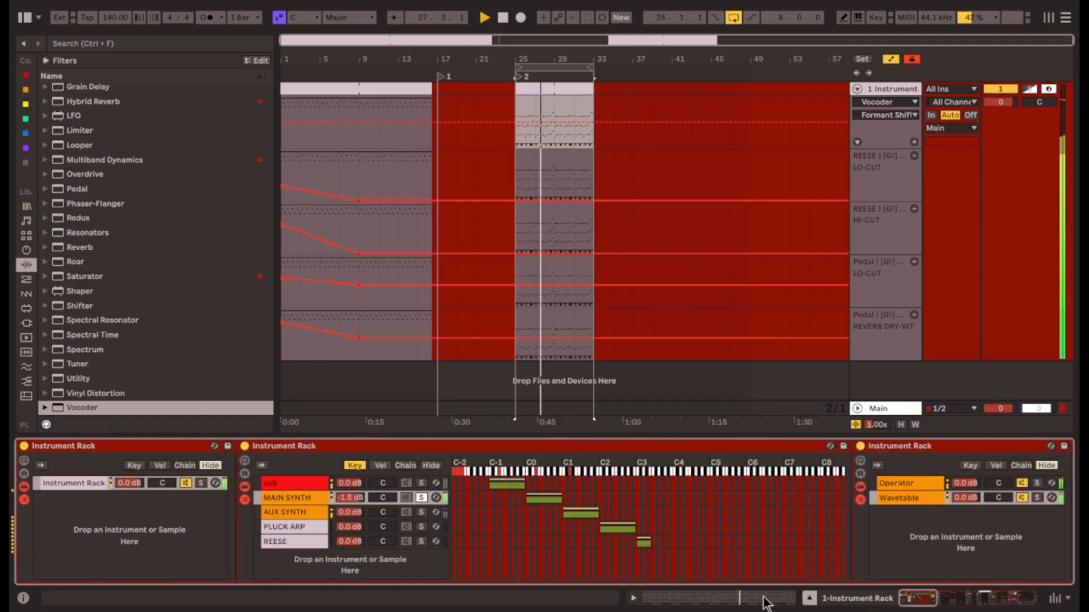
{"action": "left_click", "coordinate": [421, 497]}
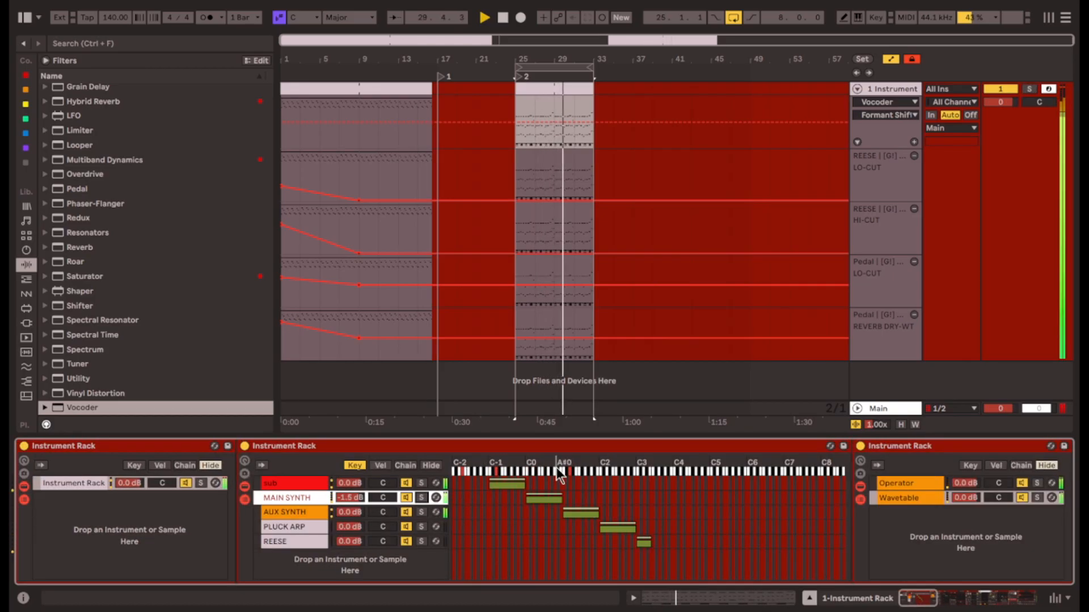
{"action": "left_click", "coordinate": [514, 164]}
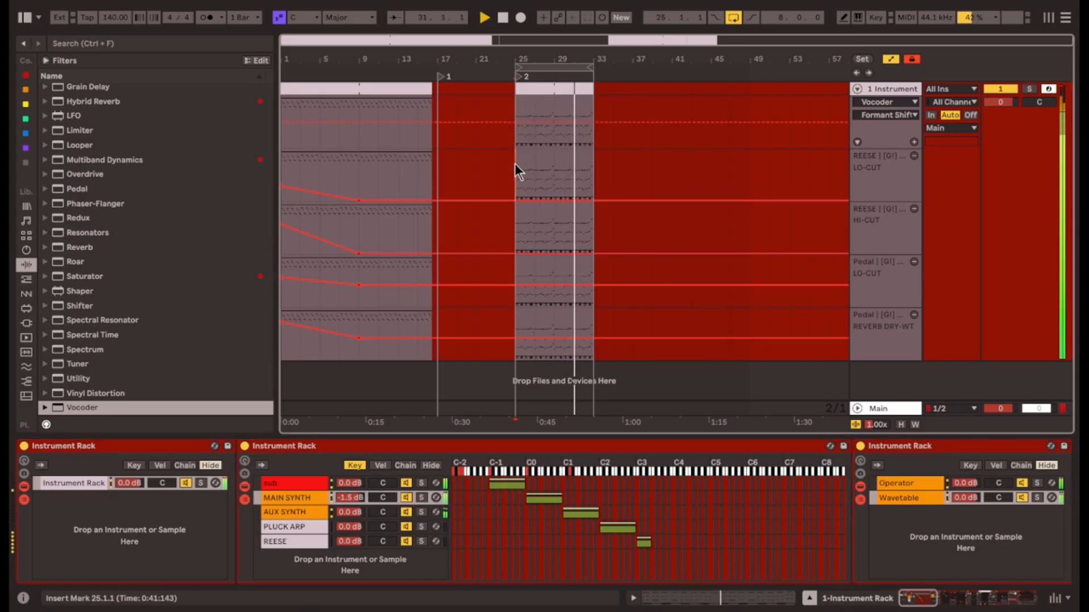
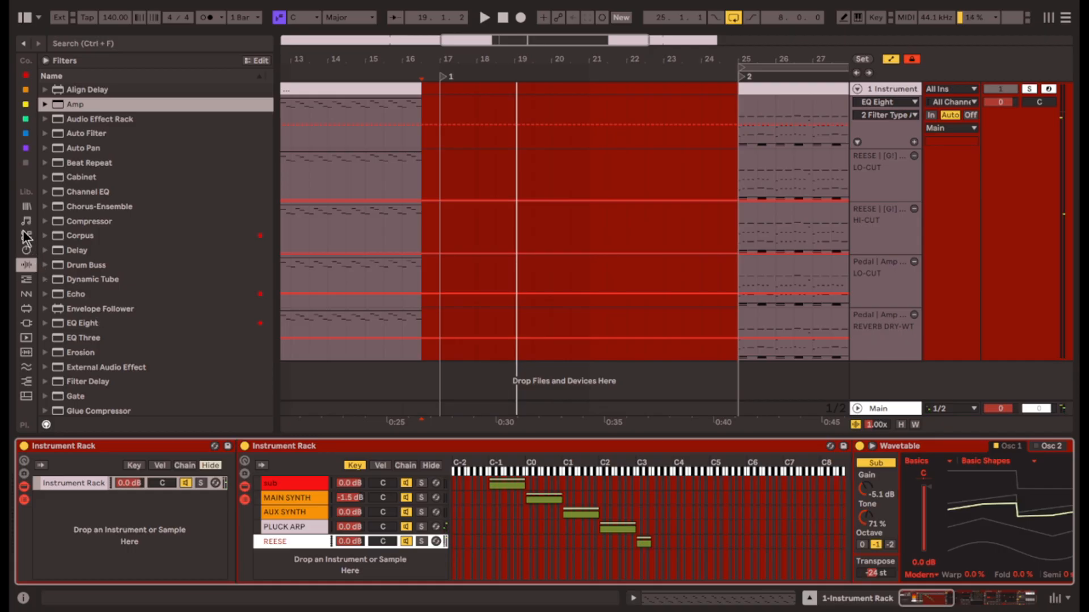
Add a Drum Rack chain to the main Instrument Rack, place it above sub and limit its key range to C-2 through about C-1.
{"action": "left_click", "coordinate": [25, 236]}
{"action": "left_click_drag", "start_coordinate": [80, 193], "coordinate": [294, 558]}
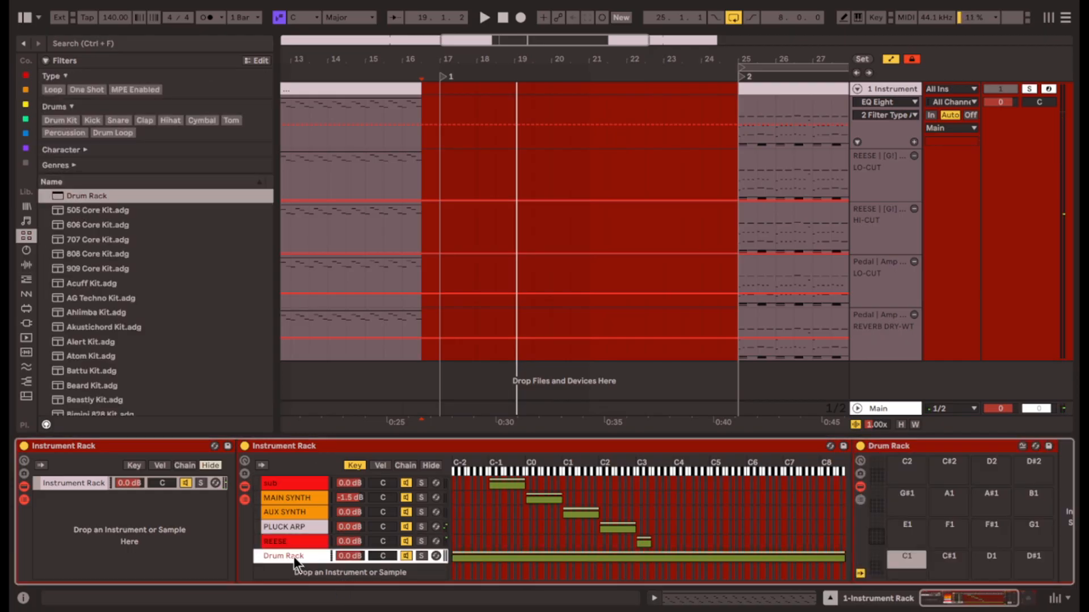
{"action": "left_click_drag", "start_coordinate": [290, 481], "coordinate": [290, 481]}
{"action": "left_click_drag", "start_coordinate": [763, 485], "coordinate": [485, 483]}
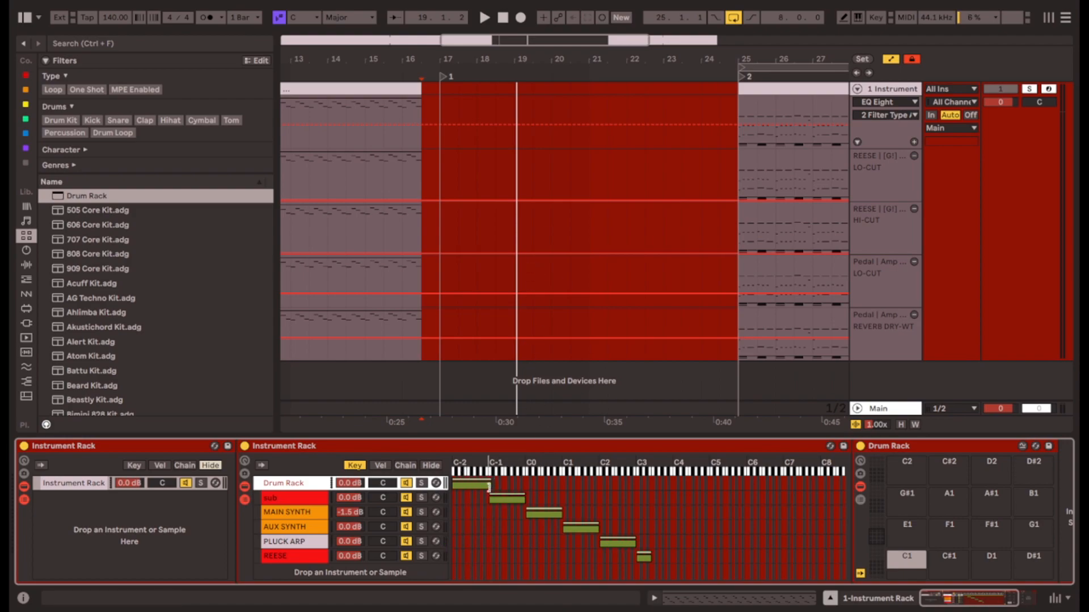
Play through the arrangement, copy the clip section from bar 9.1.1 to 16.3.1 and paste it at bar 17.
{"action": "key", "text": "w"}
{"action": "left_click", "coordinate": [370, 108]}
{"action": "key", "text": "space"}
{"action": "left_click", "coordinate": [404, 90]}
{"action": "key", "text": "space"}
{"action": "key", "text": "space"}
{"action": "key", "text": "space"}
{"action": "left_click_drag", "start_coordinate": [361, 107], "coordinate": [440, 90]}
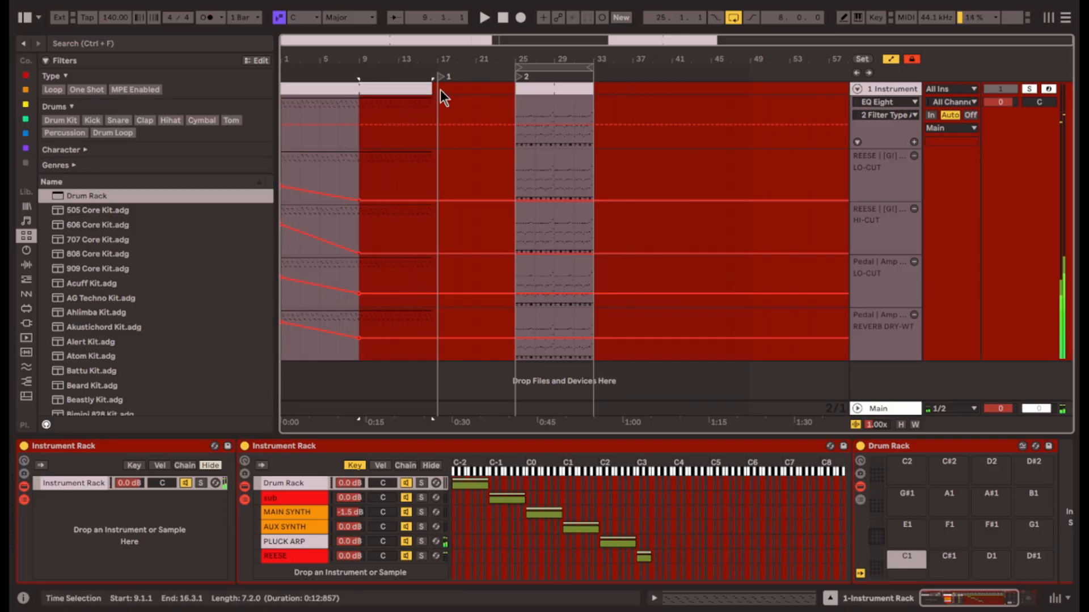
{"action": "left_click", "coordinate": [440, 90]}
{"action": "key", "text": "space"}
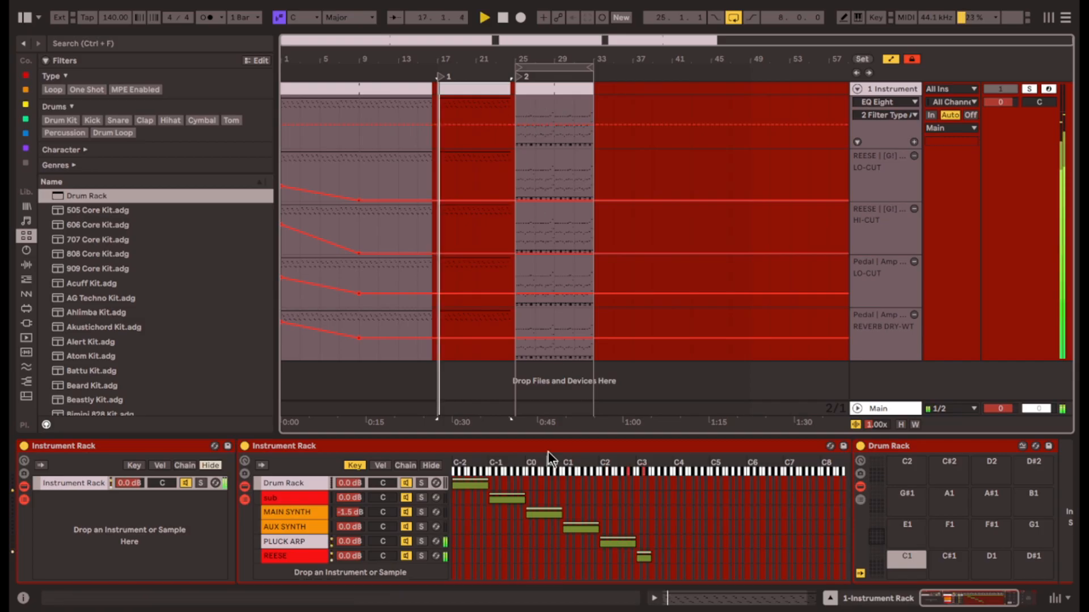
Inspect the MAIN SYNTH, sub and Drum Rack chains while the copied section plays.
{"action": "left_click", "coordinate": [298, 512]}
{"action": "left_click", "coordinate": [300, 499]}
{"action": "left_click", "coordinate": [300, 485]}
{"action": "left_click", "coordinate": [301, 498]}
{"action": "key", "text": "space"}
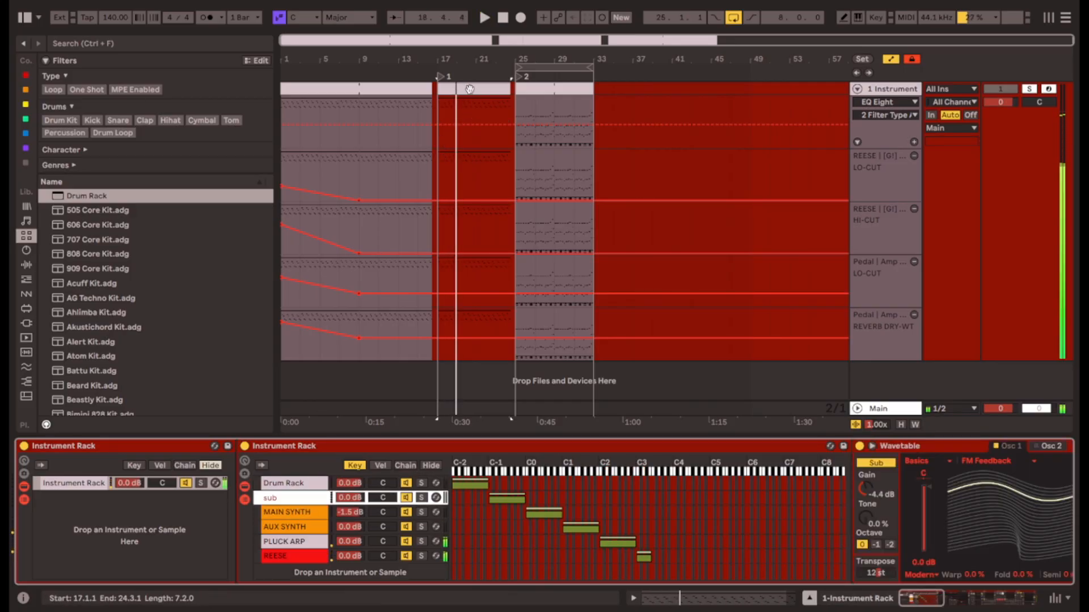
Open the clip at bar 17 and examine the MPE data of its long D3 note.
{"action": "double_click", "coordinate": [470, 90]}
{"action": "left_click", "coordinate": [656, 427]}
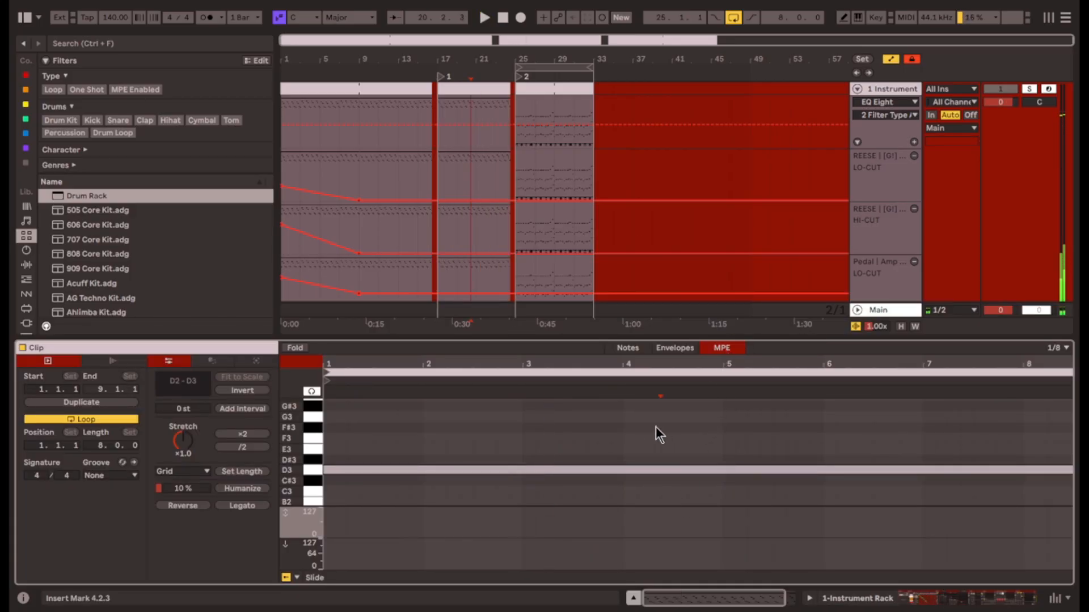
{"action": "scroll", "coordinate": [564, 451], "scroll_direction": "down", "scroll_amount": 1}
{"action": "scroll", "coordinate": [544, 443], "scroll_direction": "down", "scroll_amount": 1}
{"action": "left_click_drag", "start_coordinate": [530, 421], "coordinate": [555, 486]}
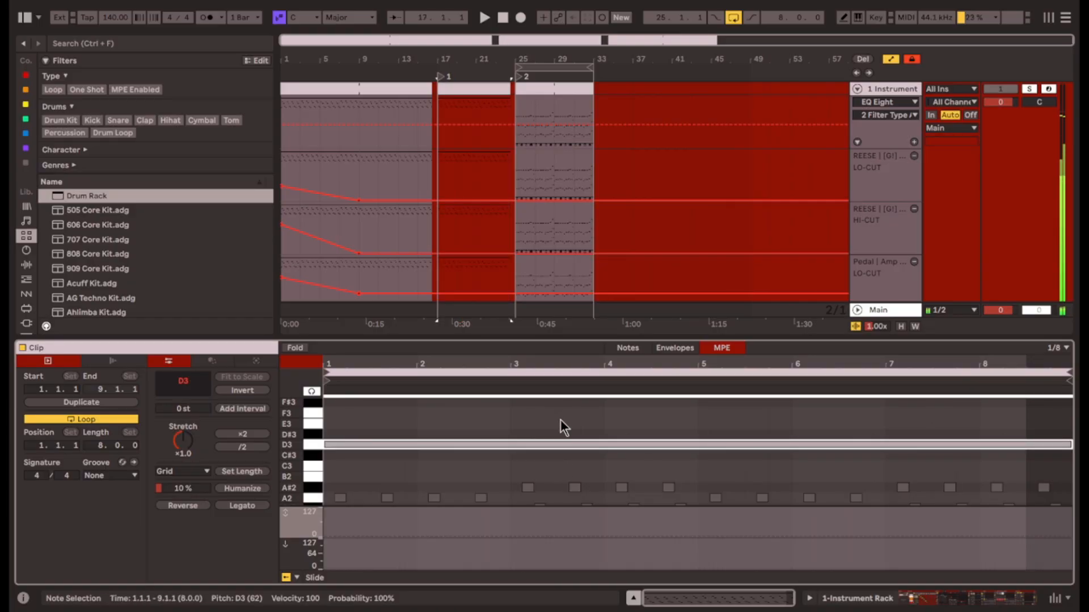
{"action": "left_click", "coordinate": [533, 417]}
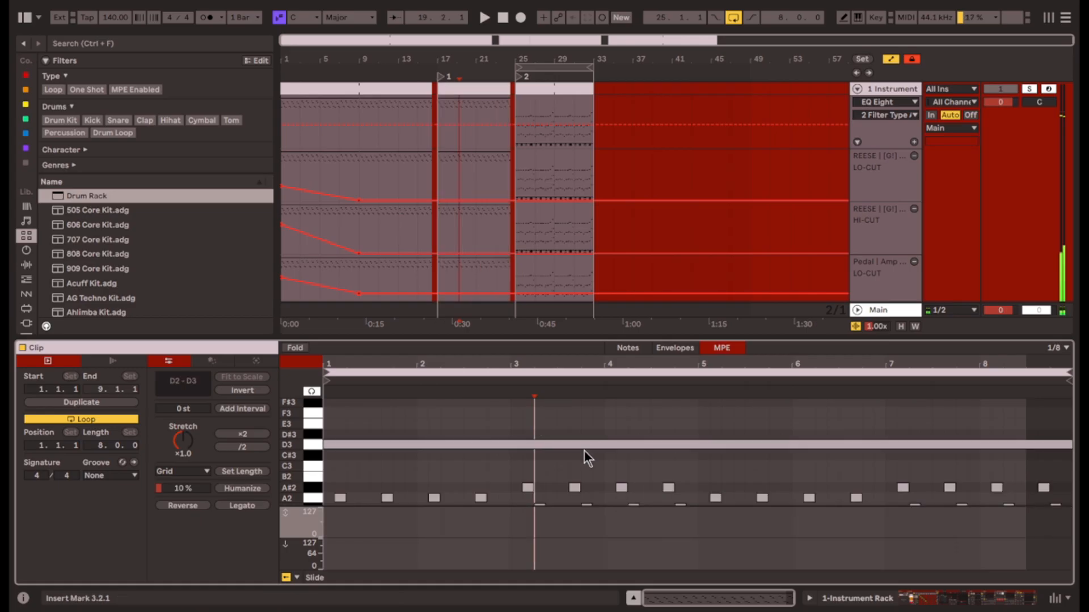
Open the clip at bar 1 and check the MPE data of its D3 note for comparison.
{"action": "left_click", "coordinate": [365, 89]}
{"action": "left_click", "coordinate": [476, 470]}
{"action": "scroll", "coordinate": [438, 485], "scroll_direction": "down", "scroll_amount": 1}
{"action": "scroll", "coordinate": [438, 484], "scroll_direction": "up", "scroll_amount": 2}
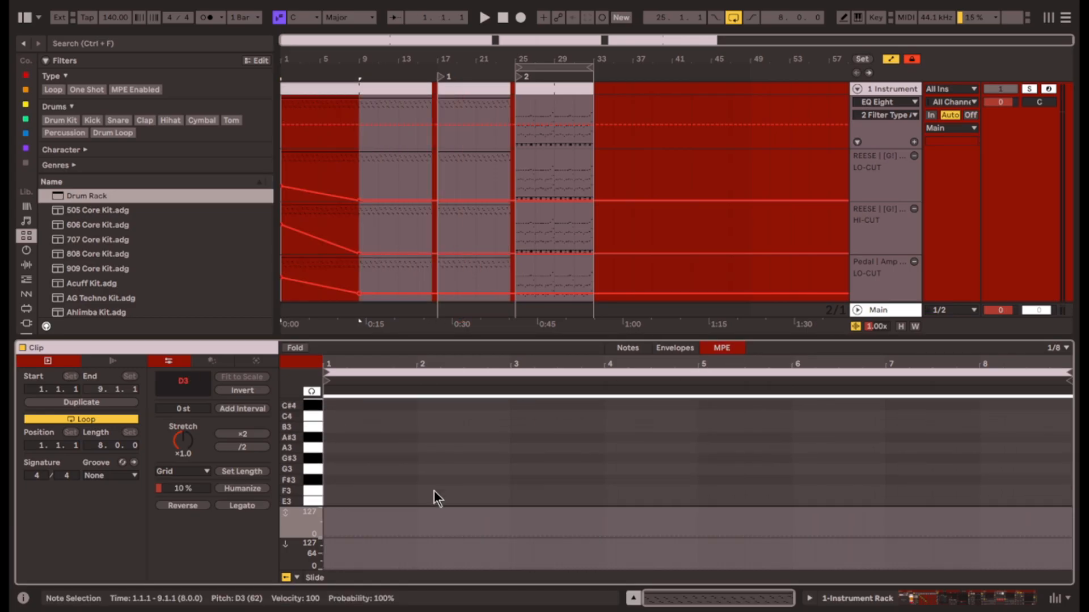
{"action": "scroll", "coordinate": [697, 445], "scroll_direction": "down", "scroll_amount": 2}
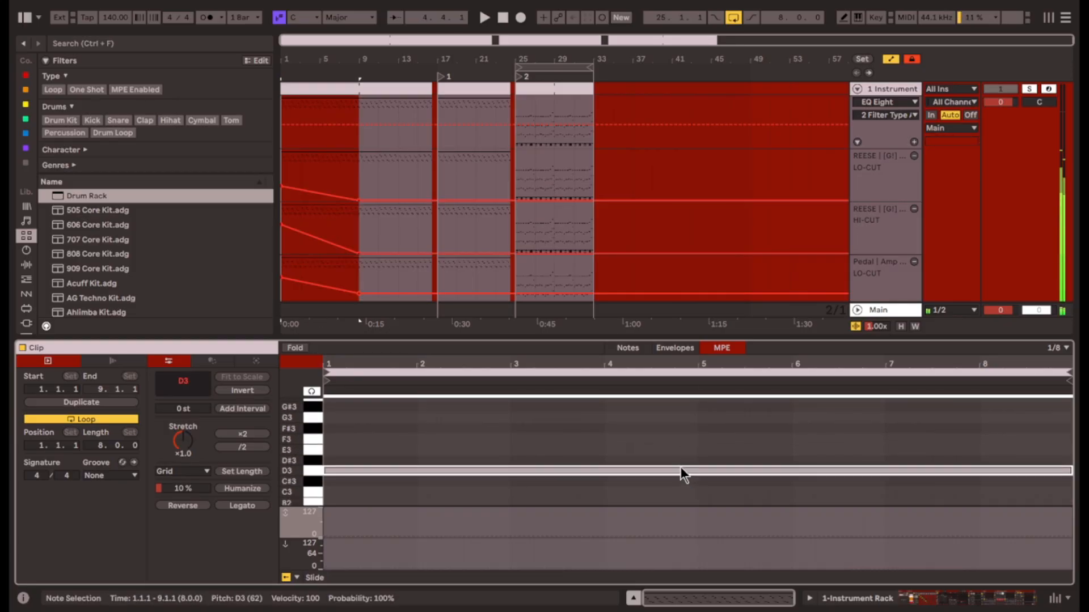
{"action": "left_click", "coordinate": [641, 451]}
Return to the device chain of the bar 17 clip's track and delete the Drum Rack chain.
{"action": "left_click", "coordinate": [495, 107]}
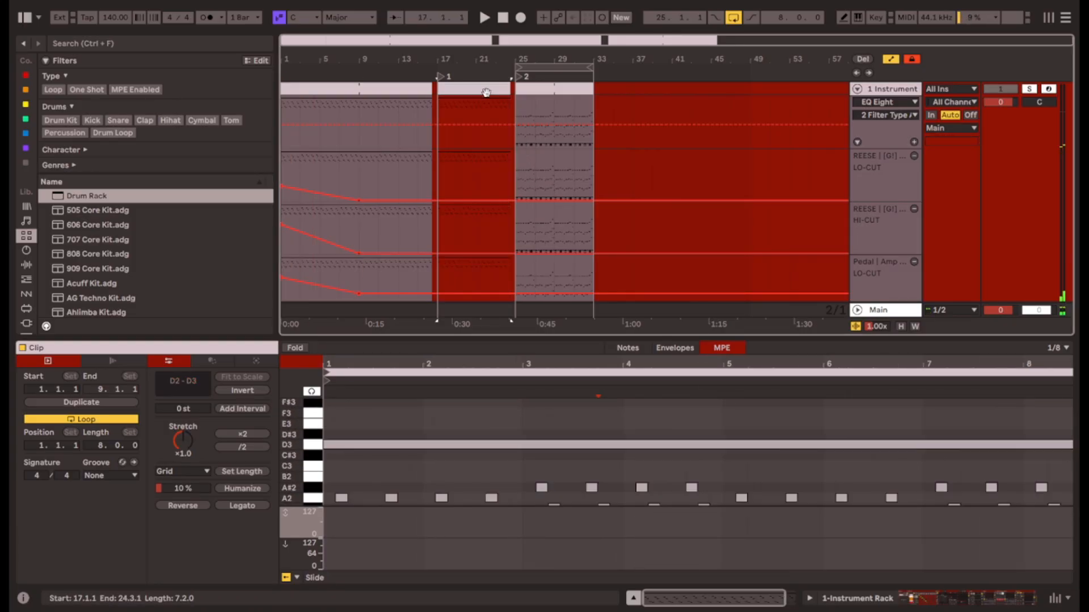
{"action": "key", "text": "space"}
{"action": "left_click", "coordinate": [532, 448]}
{"action": "left_click", "coordinate": [931, 604]}
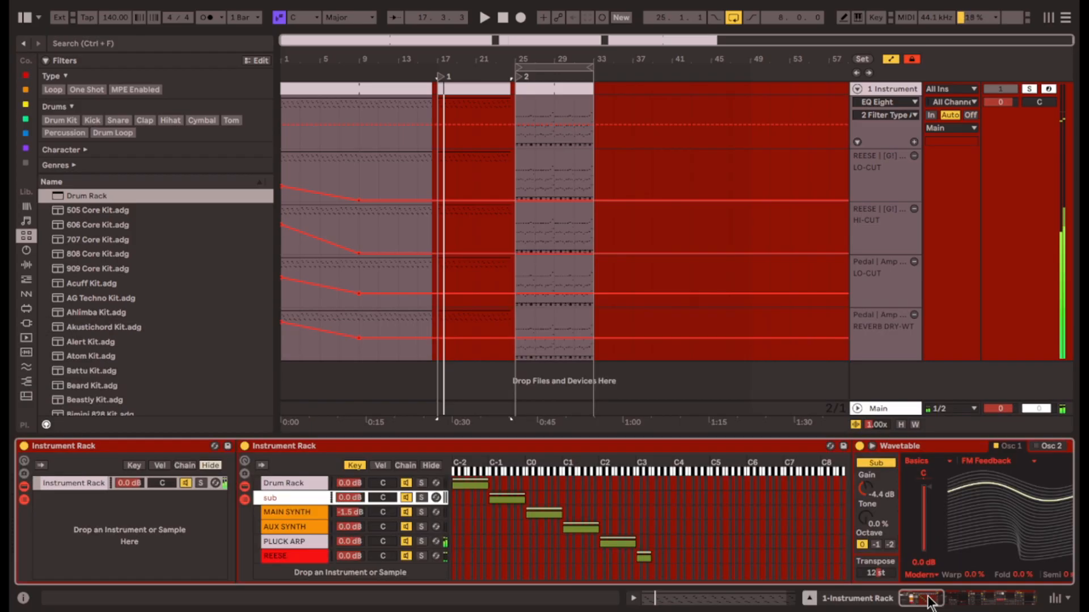
{"action": "left_click", "coordinate": [284, 481]}
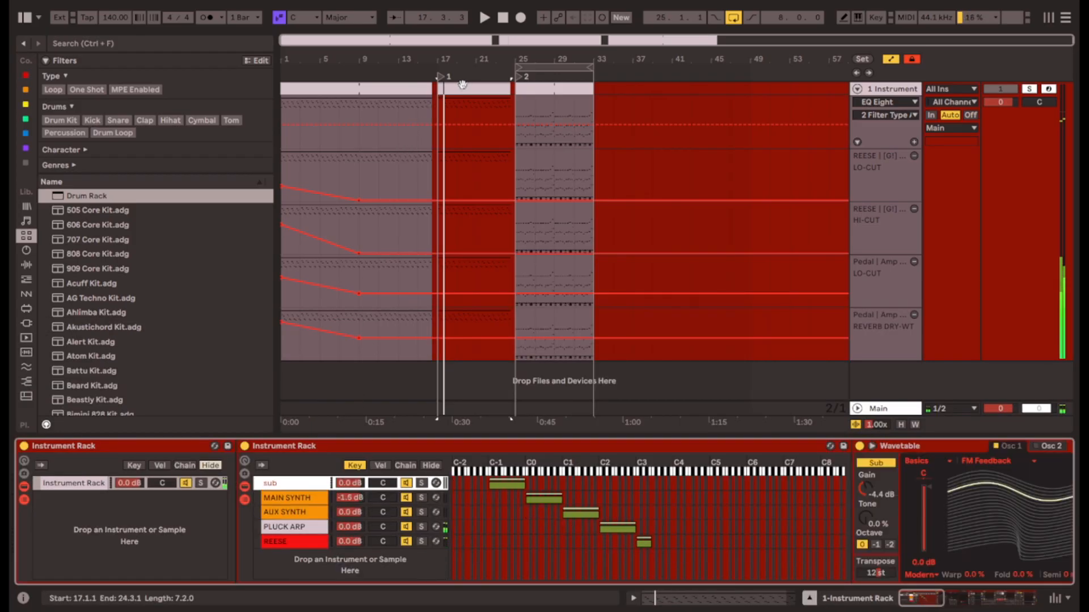
Clear the D3 note's pitch-bend points from bar 3 onward in the bar 17 clip and draw a rising bend from bar 5 to about 8.3.
{"action": "key", "text": "shift+Tab"}
{"action": "left_click", "coordinate": [581, 487]}
{"action": "left_click", "coordinate": [577, 477]}
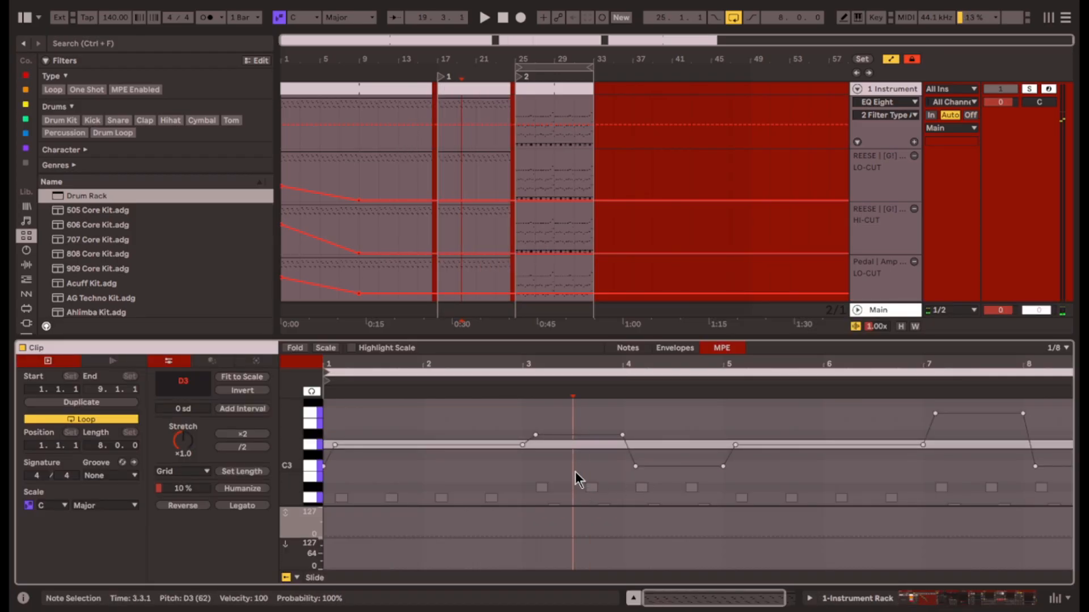
{"action": "key", "text": "space"}
{"action": "left_click_drag", "start_coordinate": [514, 471], "coordinate": [1069, 444]}
{"action": "key", "text": "Delete"}
{"action": "left_click", "coordinate": [556, 466]}
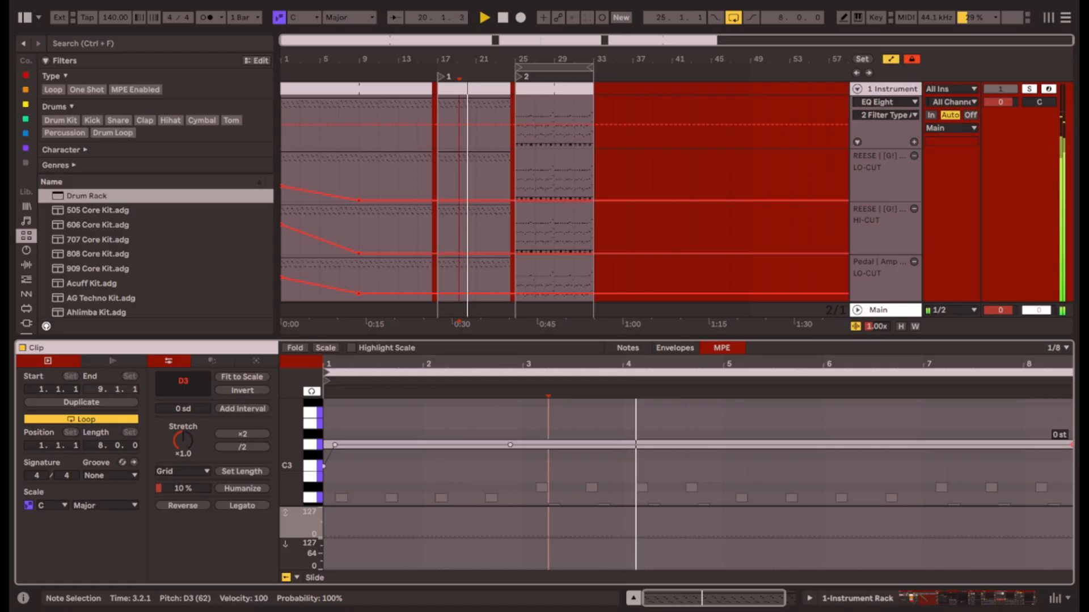
{"action": "left_click_drag", "start_coordinate": [1042, 444], "coordinate": [1042, 425]}
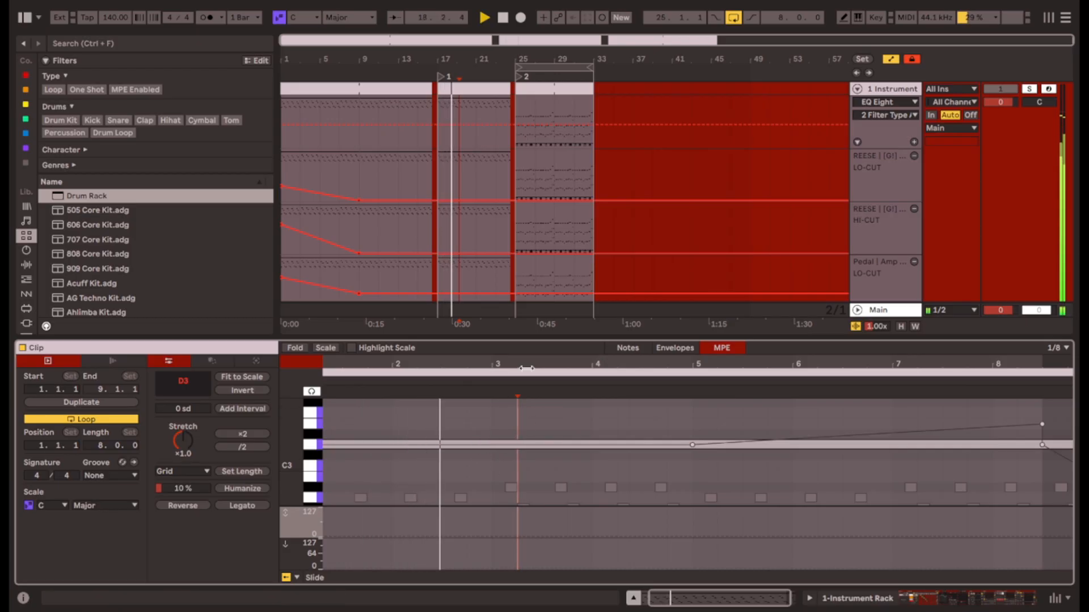
Audition the bar 17 clip and raise the end point of the D3 note's pitch bend for a steeper rise.
{"action": "double_click", "coordinate": [469, 90]}
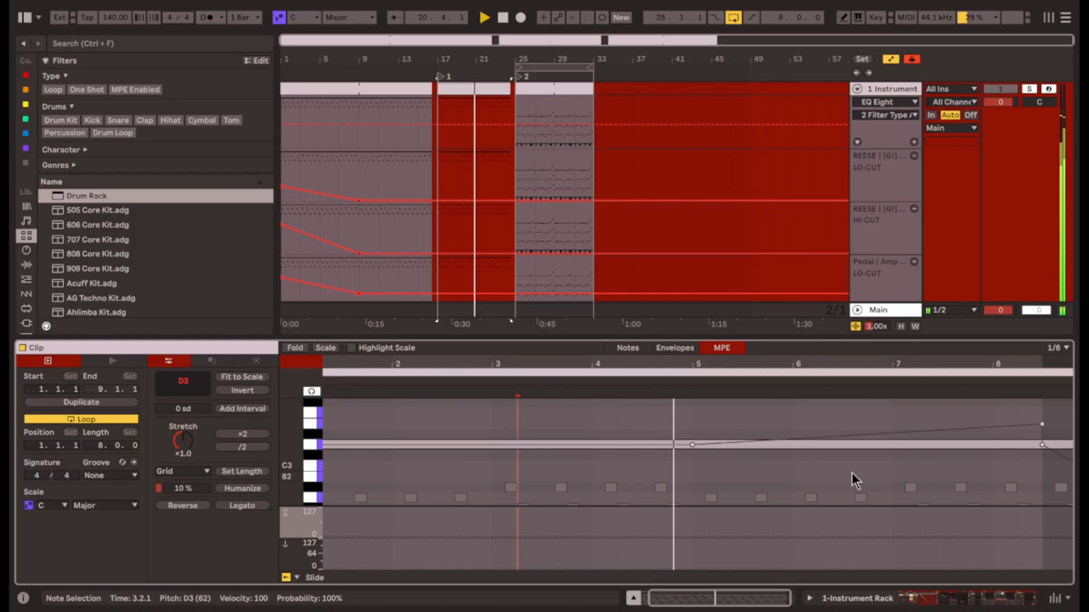
{"action": "scroll", "coordinate": [984, 468], "scroll_direction": "right", "scroll_amount": 1}
{"action": "scroll", "coordinate": [1002, 451], "scroll_direction": "up", "scroll_amount": 1}
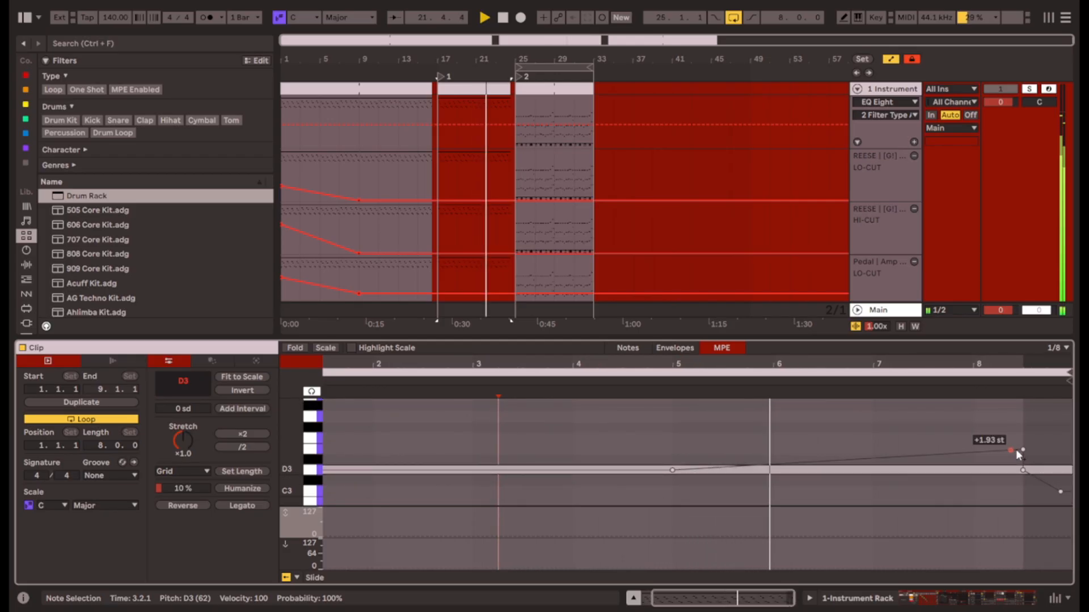
{"action": "mouse_move", "coordinate": [1023, 449]}
{"action": "left_mouse_down"}
{"action": "mouse_move", "coordinate": [1023, 415]}
{"action": "mouse_move", "coordinate": [1023, 437]}
{"action": "left_mouse_up"}
{"action": "key", "text": "space"}
{"action": "scroll", "coordinate": [637, 459], "scroll_direction": "down", "scroll_amount": 3}
{"action": "left_click", "coordinate": [650, 461]}
{"action": "key", "text": "space"}
{"action": "scroll", "coordinate": [682, 471], "scroll_direction": "up", "scroll_amount": 2}
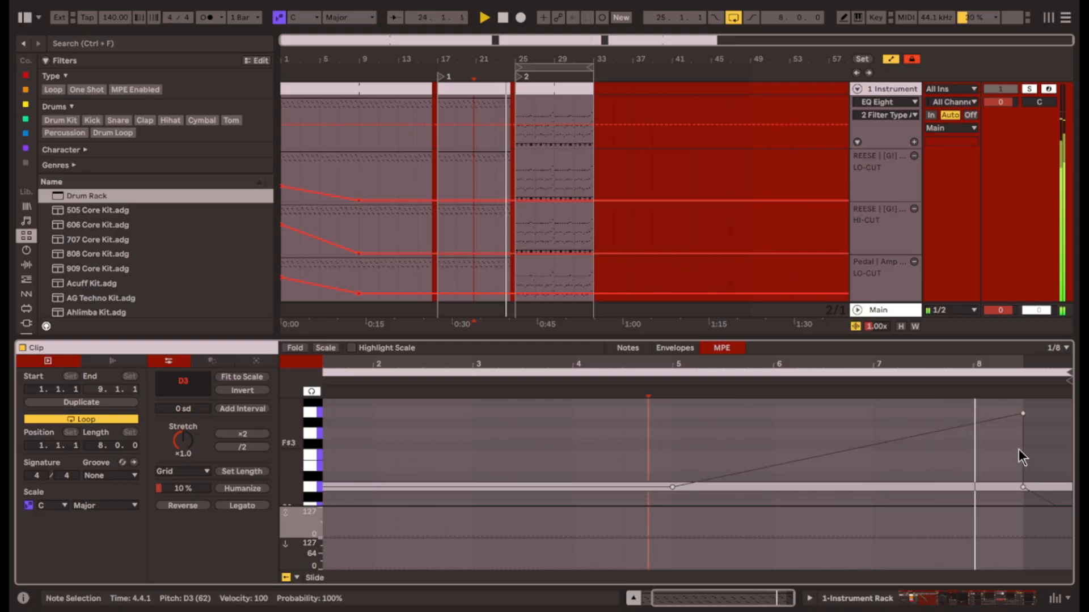
{"action": "key", "text": "space"}
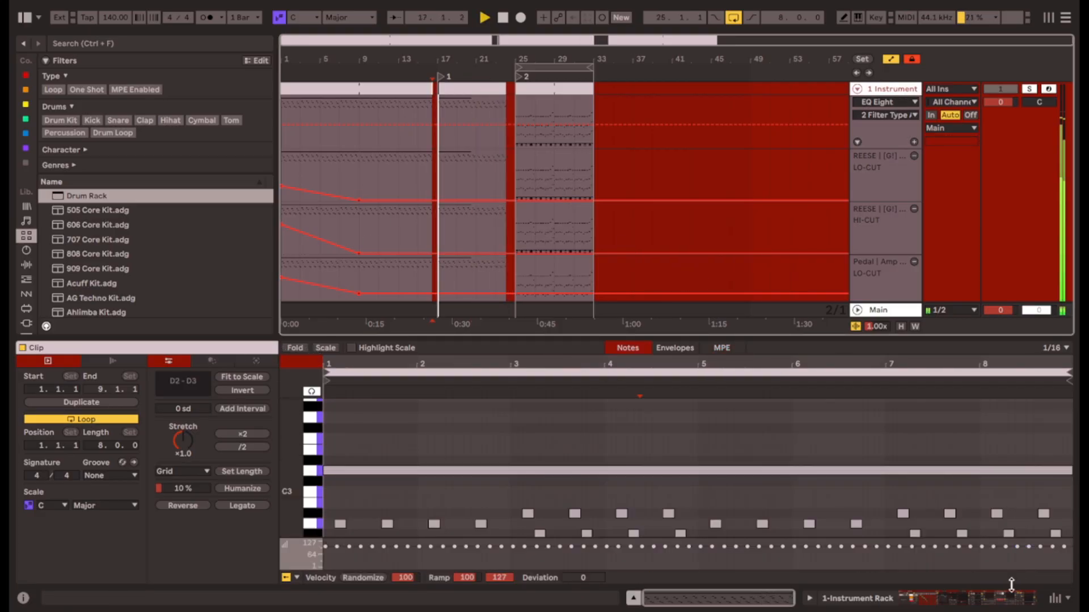
Open the PLUCK ARP chain's effects and show the Device On automation of its [G!] WASHOUT RACK.
{"action": "left_click", "coordinate": [1008, 600]}
{"action": "left_click_drag", "start_coordinate": [917, 601], "coordinate": [1014, 599]}
{"action": "left_click", "coordinate": [315, 529]}
{"action": "left_click", "coordinate": [591, 448]}
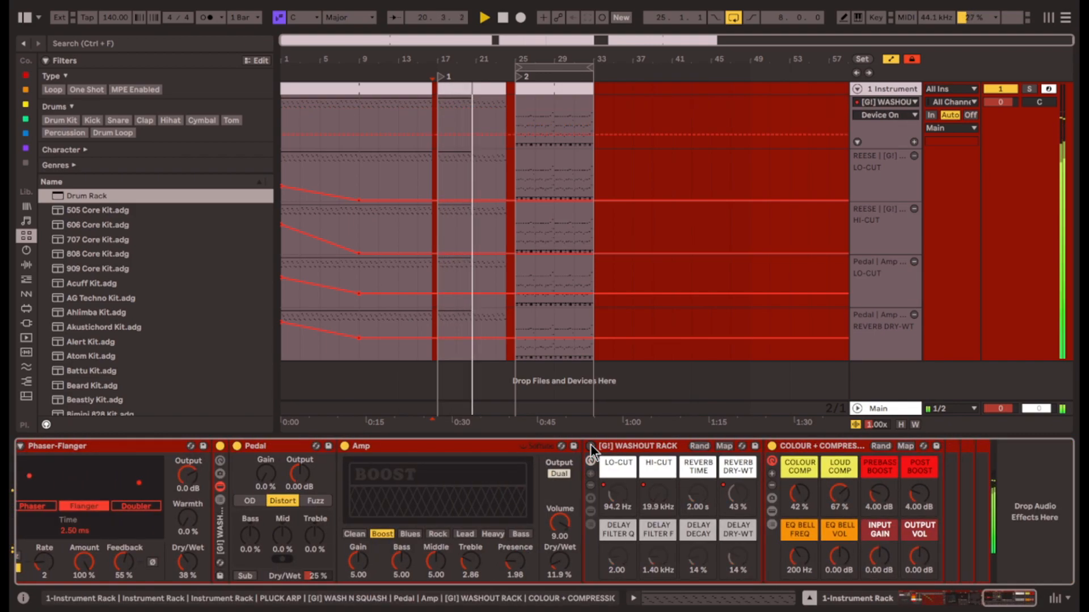
Automate the WASHOUT RACK off from bar 20.3 to 21 and from bar 24 to 25, and keep the automation in its own lane.
{"action": "key", "text": "space"}
{"action": "scroll", "coordinate": [458, 146], "scroll_direction": "up", "scroll_amount": 5}
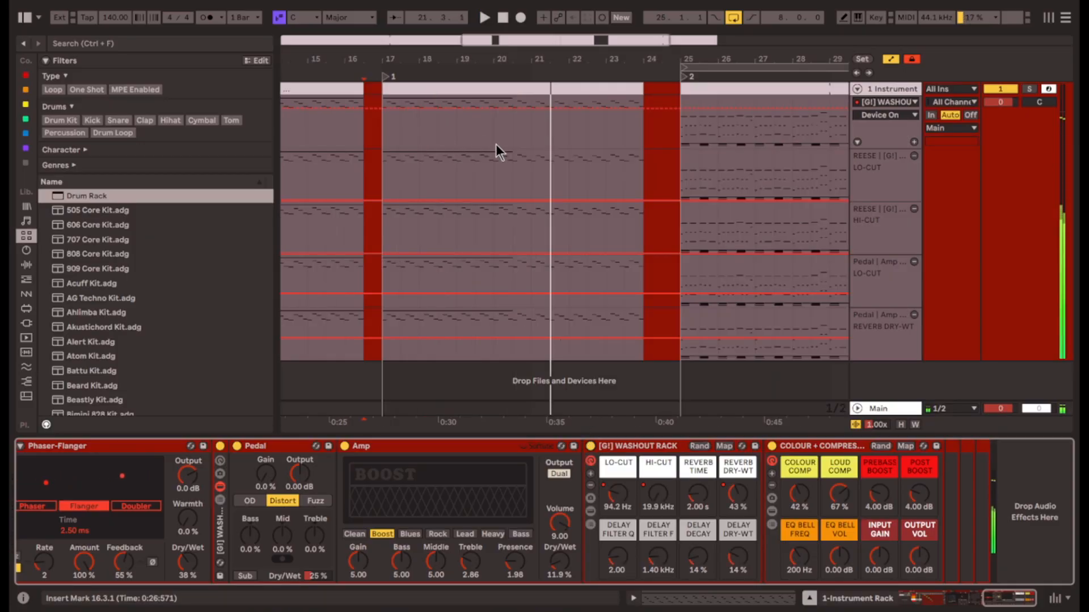
{"action": "left_click", "coordinate": [493, 142]}
{"action": "mouse_move", "coordinate": [513, 108]}
{"action": "left_mouse_down"}
{"action": "mouse_move", "coordinate": [513, 135]}
{"action": "mouse_move", "coordinate": [531, 108]}
{"action": "left_mouse_up"}
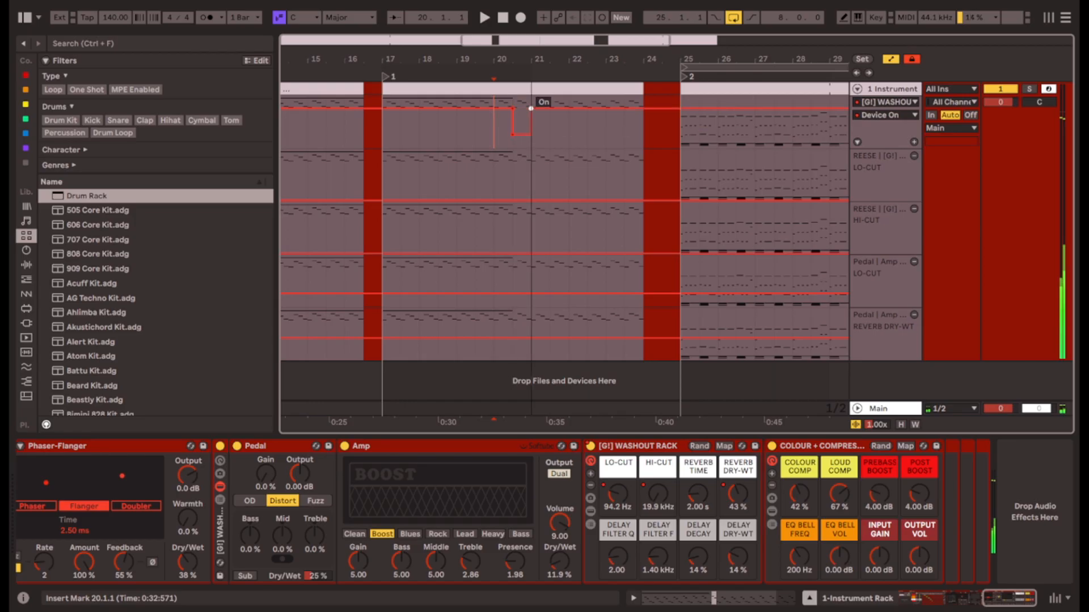
{"action": "left_click_drag", "start_coordinate": [680, 107], "coordinate": [681, 135]}
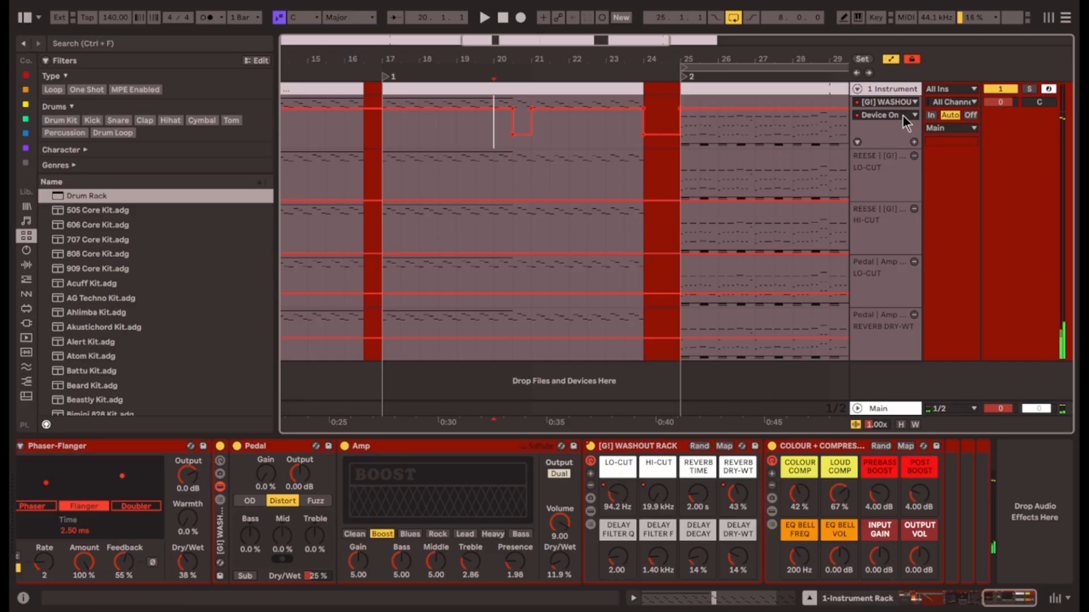
{"action": "left_click", "coordinate": [914, 141]}
Automate the PLUCK ARP Wavetable's Amp Release down to about 21.5 ms between 20.3.1 and 21.1.1.
{"action": "key", "text": "space"}
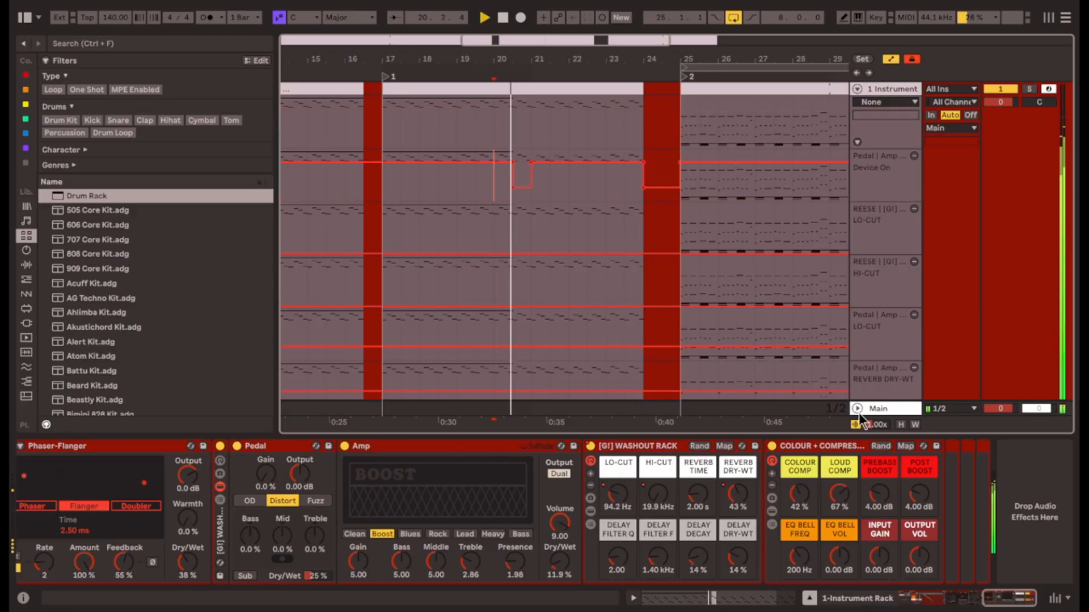
{"action": "scroll", "coordinate": [679, 578], "scroll_direction": "left", "scroll_amount": 5}
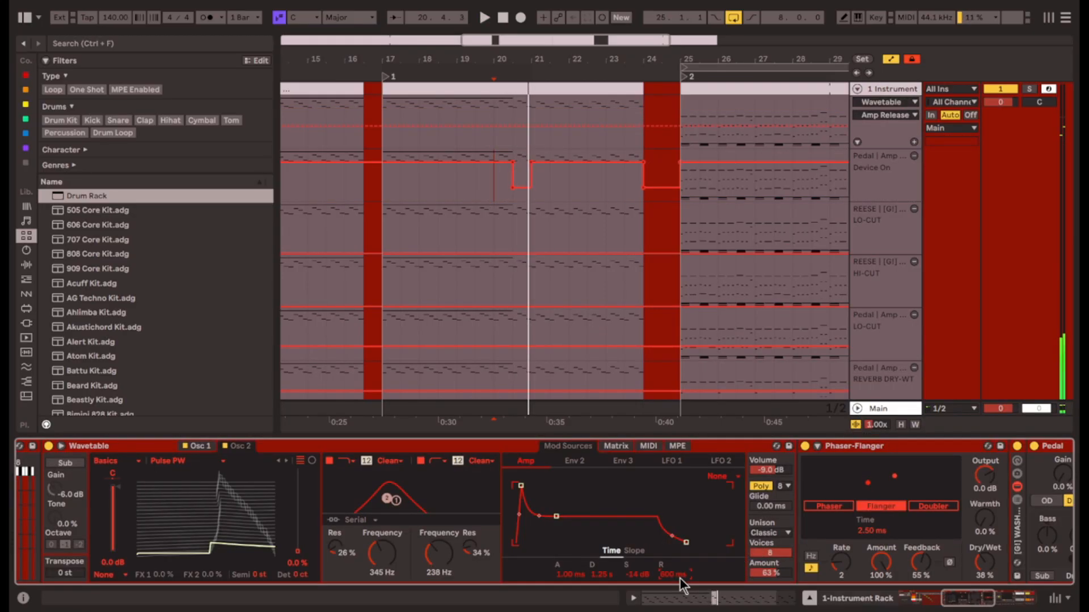
{"action": "scroll", "coordinate": [512, 127], "scroll_direction": "up", "scroll_amount": 4}
{"action": "left_click_drag", "start_coordinate": [512, 127], "coordinate": [549, 139]}
{"action": "key", "text": "space"}
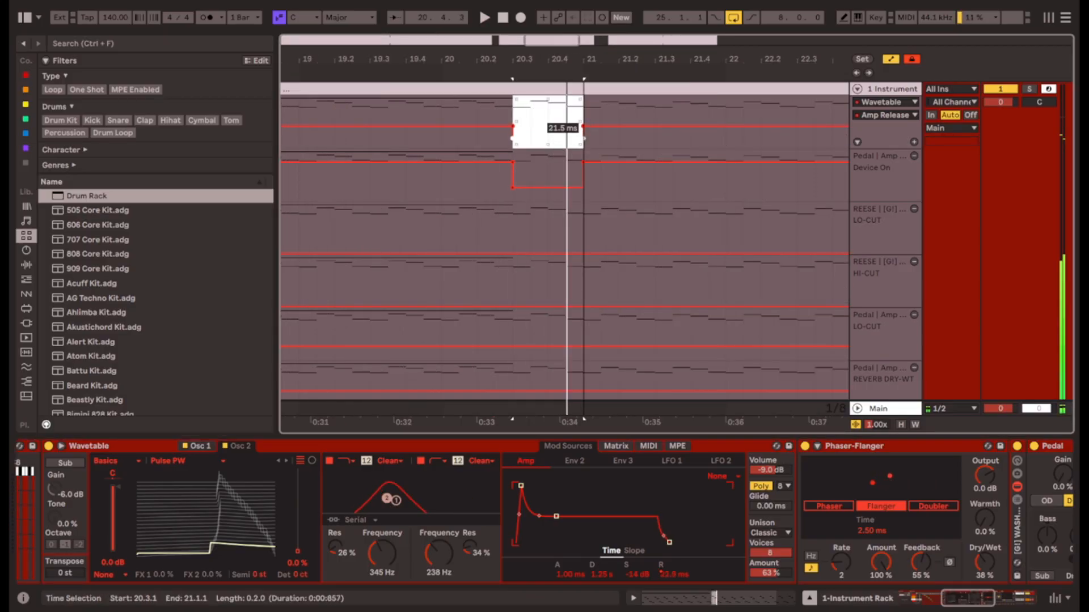
Automate the PLUCK ARP Wavetable's Amp Attack to a higher value between 20.3 and 21.1.
{"action": "left_click", "coordinate": [570, 572]}
{"action": "left_click_drag", "start_coordinate": [512, 119], "coordinate": [556, 138]}
{"action": "key", "text": "space"}
{"action": "left_click", "coordinate": [429, 123]}
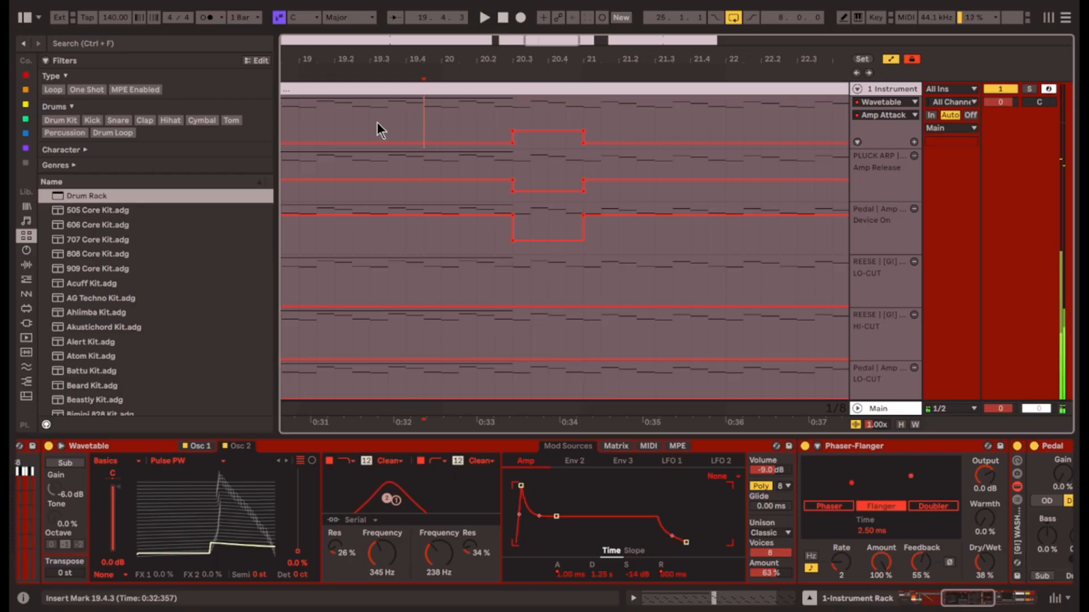
Play from bar 19 and from the bar 17 clip's start to check the automated cut at bar 20.3.
{"action": "scroll", "coordinate": [373, 123], "scroll_direction": "down", "scroll_amount": 4}
{"action": "left_click", "coordinate": [355, 124]}
{"action": "key", "text": "space"}
{"action": "scroll", "coordinate": [376, 192], "scroll_direction": "up", "scroll_amount": 4}
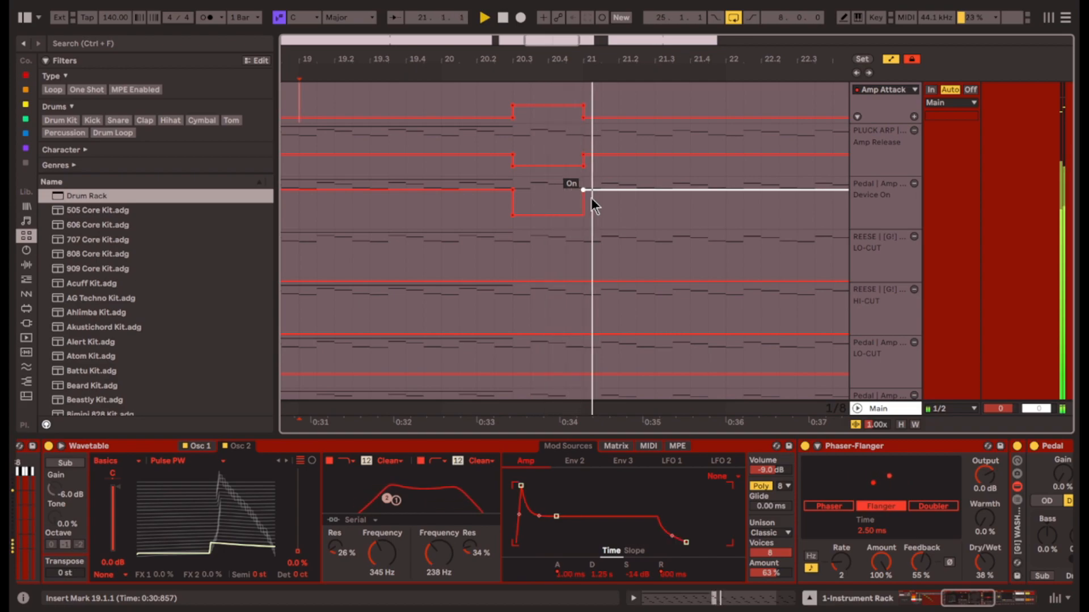
{"action": "scroll", "coordinate": [586, 196], "scroll_direction": "down", "scroll_amount": 4}
{"action": "scroll", "coordinate": [579, 192], "scroll_direction": "up", "scroll_amount": 1}
{"action": "key", "text": "space"}
{"action": "key", "text": "space"}
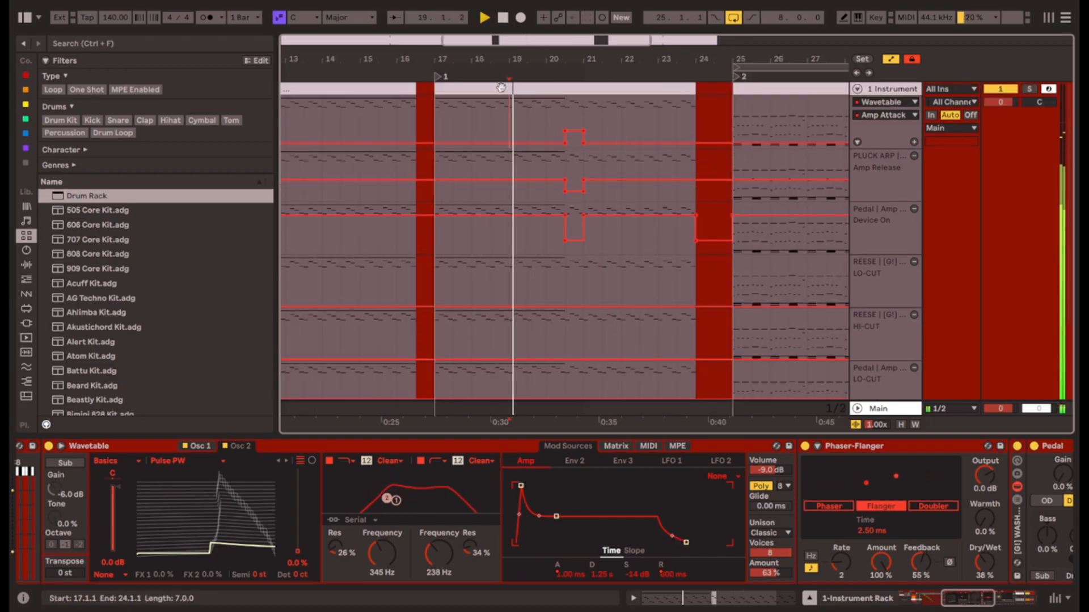
{"action": "left_click", "coordinate": [503, 89]}
{"action": "key", "text": "space"}
{"action": "key", "text": "space"}
Show the amp envelope of the REESE chain's Wavetable and set its release to about 51.8 ms during playback.
{"action": "left_click_drag", "start_coordinate": [970, 599], "coordinate": [933, 590]}
{"action": "left_click", "coordinate": [260, 543]}
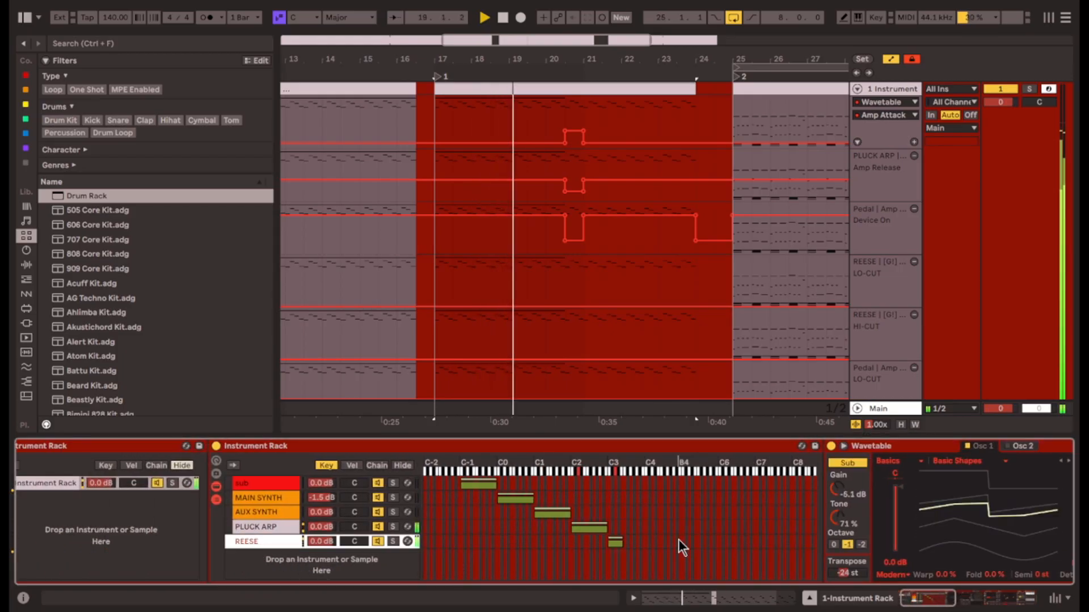
{"action": "scroll", "coordinate": [1007, 568], "scroll_direction": "right", "scroll_amount": 7}
{"action": "scroll", "coordinate": [1007, 569], "scroll_direction": "right", "scroll_amount": 4}
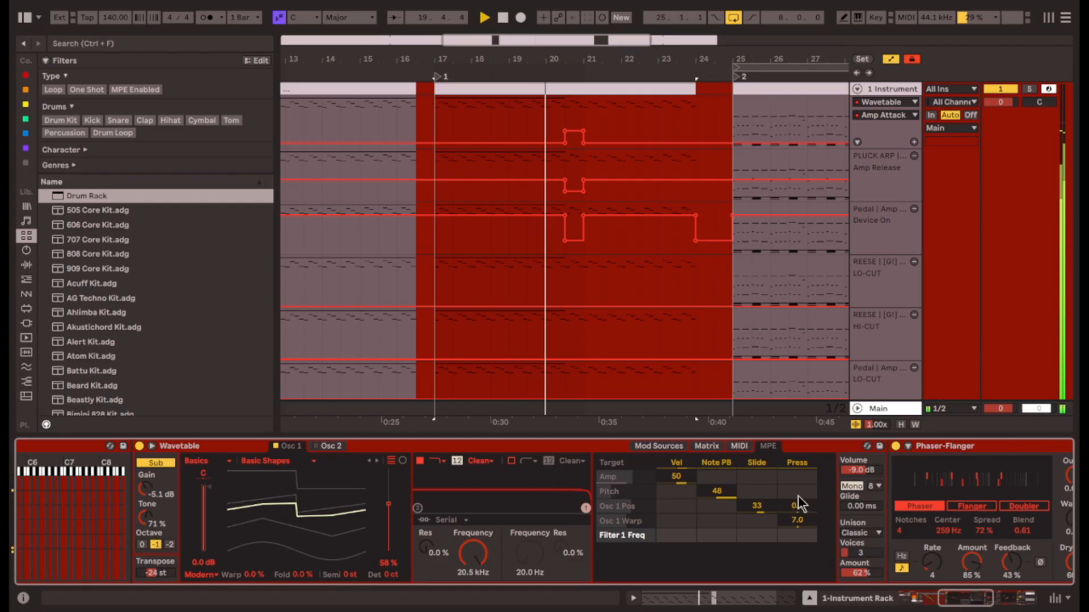
{"action": "left_click", "coordinate": [663, 448]}
{"action": "key", "text": "space"}
{"action": "left_click_drag", "start_coordinate": [764, 580], "coordinate": [768, 580]}
{"action": "scroll", "coordinate": [587, 243], "scroll_direction": "up", "scroll_amount": 4}
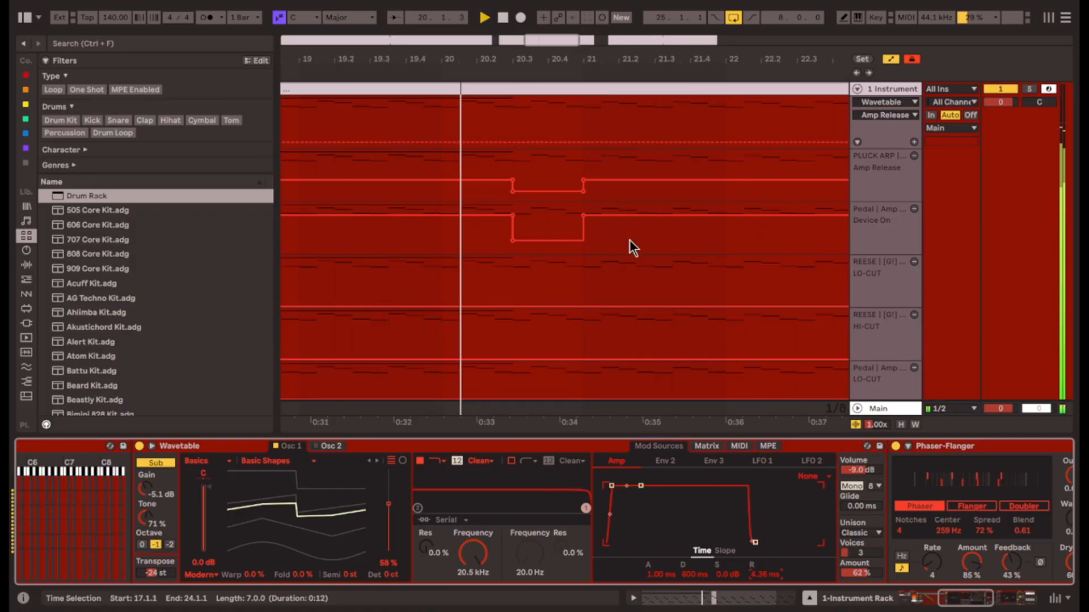
{"action": "left_click_drag", "start_coordinate": [784, 573], "coordinate": [767, 567]}
{"action": "scroll", "coordinate": [534, 104], "scroll_direction": "down", "scroll_amount": 4}
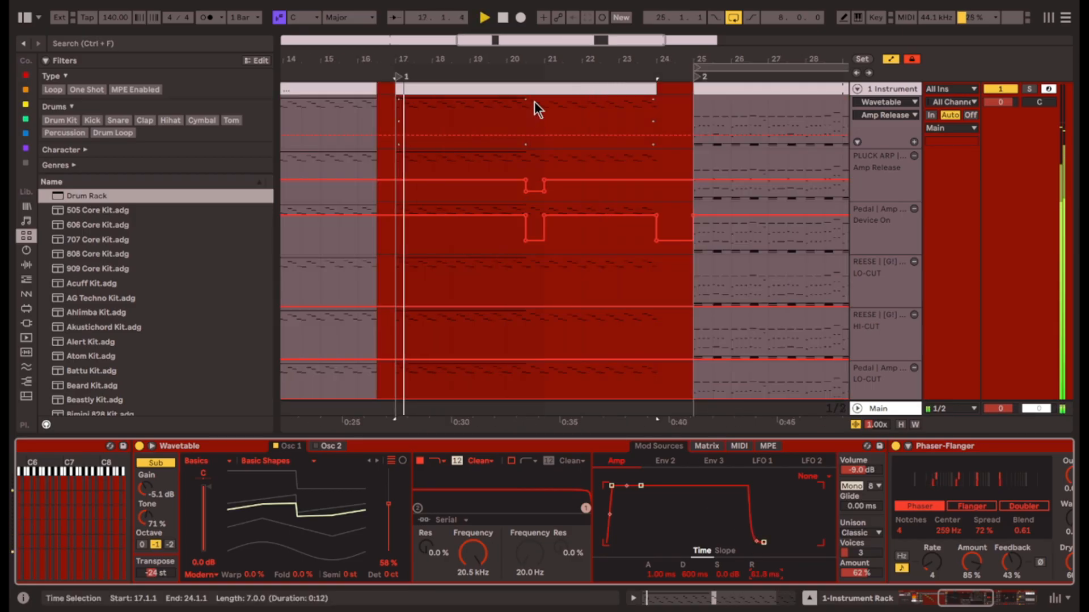
Open the bar 17 clip's notes and extend its long D3 note to 4.4.1.
{"action": "double_click", "coordinate": [532, 89]}
{"action": "key", "text": "space"}
{"action": "scroll", "coordinate": [743, 495], "scroll_direction": "up", "scroll_amount": 2}
{"action": "left_click", "coordinate": [715, 454]}
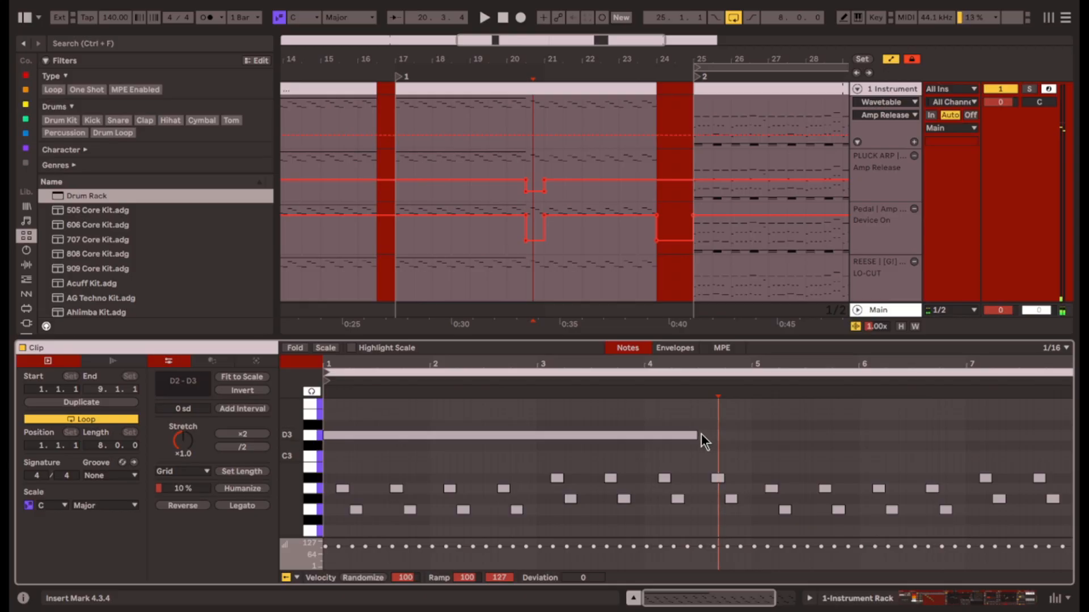
{"action": "left_click_drag", "start_coordinate": [697, 434], "coordinate": [725, 434]}
Try a steep downward pitch bend at the end of the long D3 note and play the clip.
{"action": "left_click", "coordinate": [720, 347]}
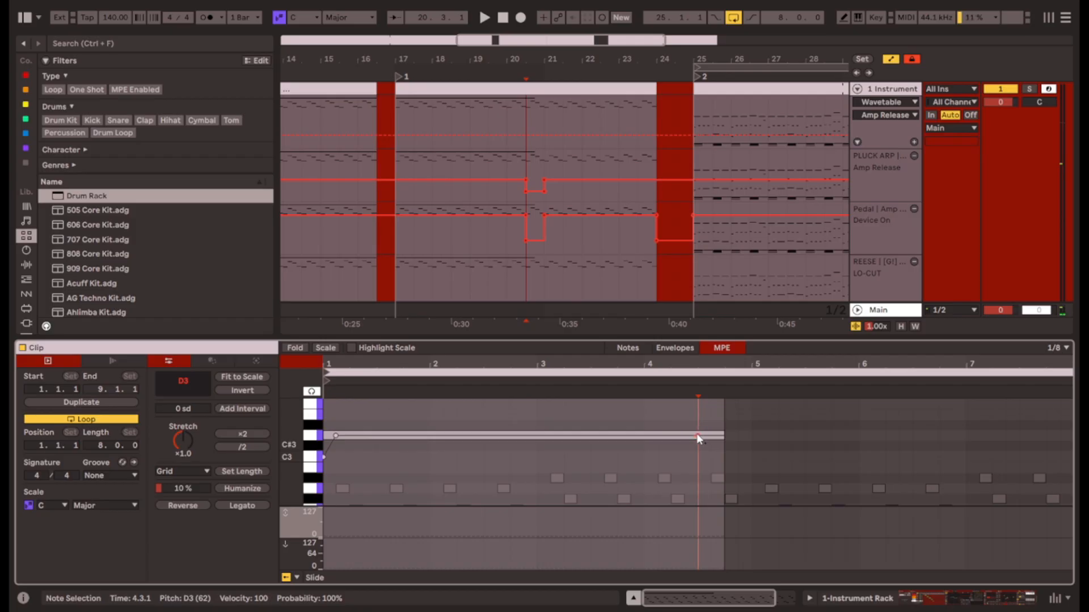
{"action": "left_click", "coordinate": [728, 437]}
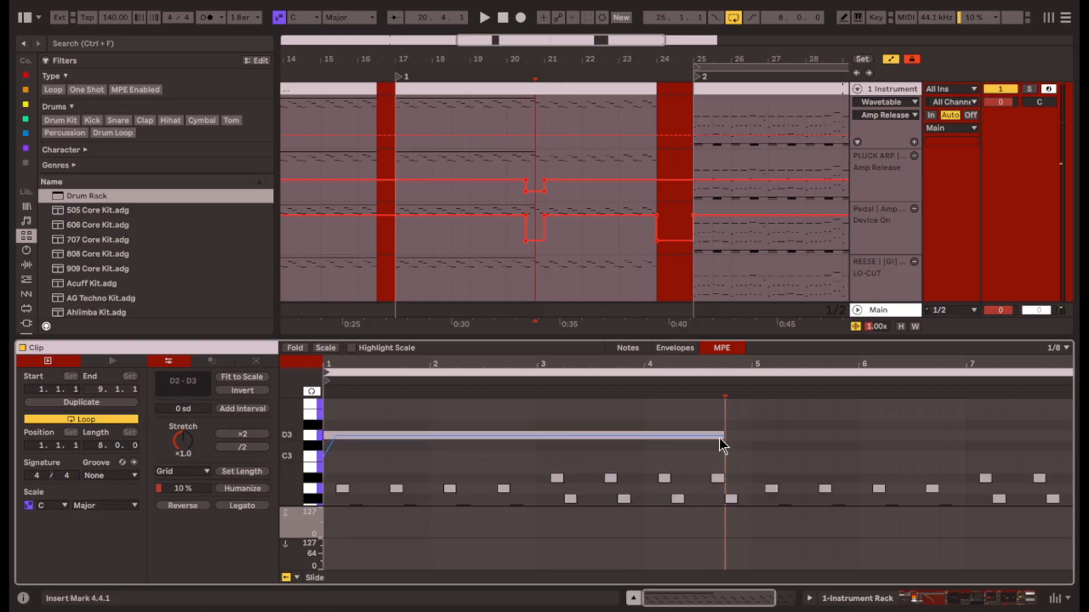
{"action": "left_click", "coordinate": [719, 436]}
{"action": "left_click_drag", "start_coordinate": [722, 436], "coordinate": [724, 398]}
{"action": "key", "text": "space"}
{"action": "scroll", "coordinate": [780, 459], "scroll_direction": "up", "scroll_amount": 3}
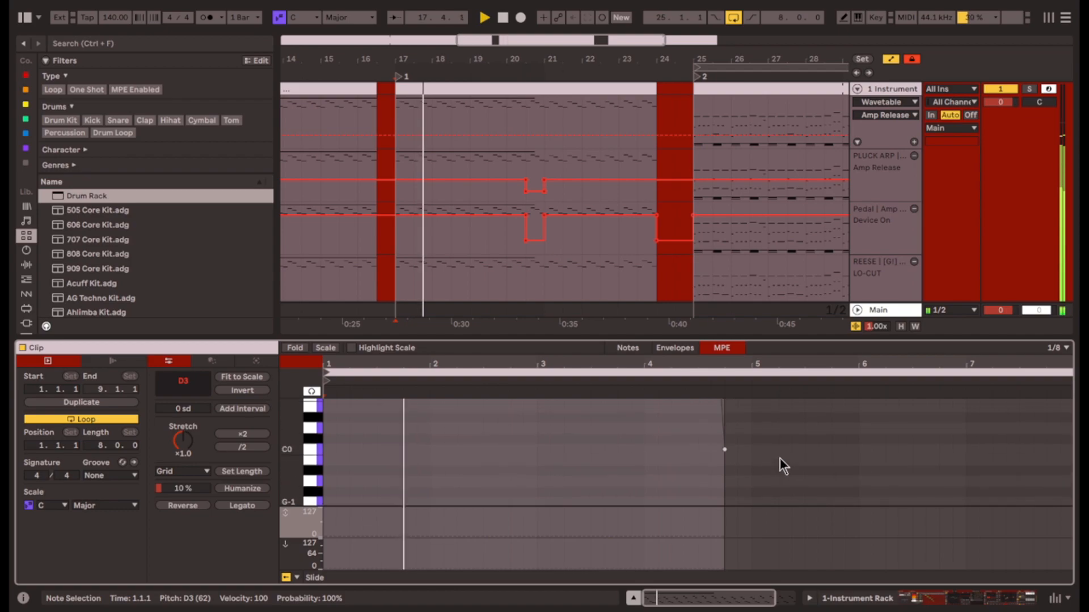
{"action": "left_click_drag", "start_coordinate": [723, 475], "coordinate": [724, 452]}
{"action": "scroll", "coordinate": [787, 451], "scroll_direction": "up", "scroll_amount": 3}
{"action": "scroll", "coordinate": [737, 454], "scroll_direction": "up", "scroll_amount": 3}
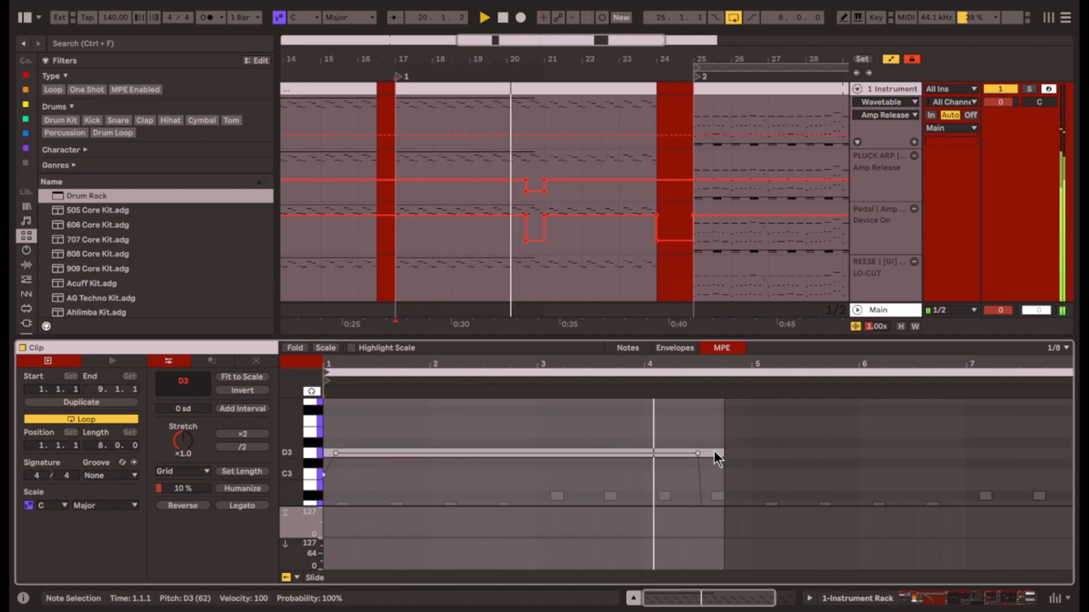
Try raising the end point of the D3 note's bend to about C#1, clear the bend and play the clip.
{"action": "scroll", "coordinate": [737, 454], "scroll_direction": "down", "scroll_amount": 5}
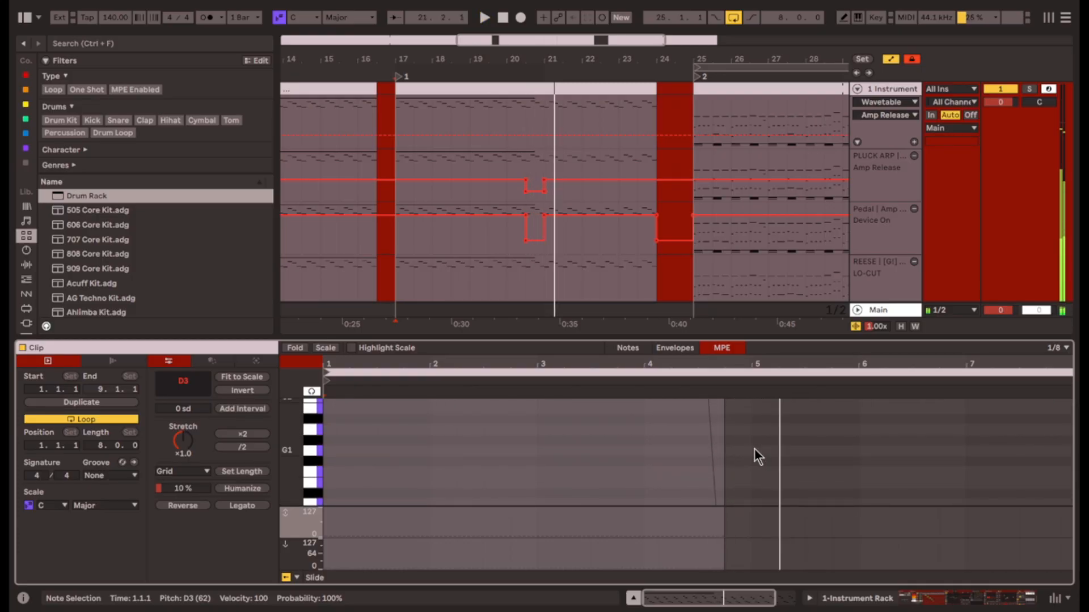
{"action": "scroll", "coordinate": [754, 450], "scroll_direction": "down", "scroll_amount": 5}
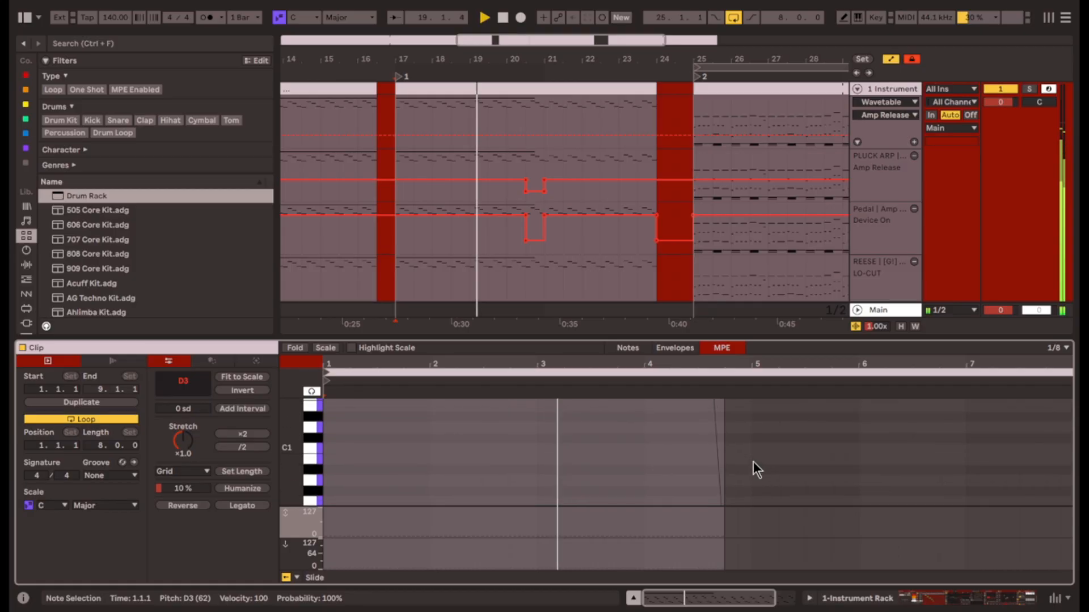
{"action": "mouse_move", "coordinate": [723, 454]}
{"action": "key", "text": "space"}
{"action": "left_click_drag", "start_coordinate": [722, 455], "coordinate": [724, 413]}
{"action": "left_click", "coordinate": [838, 427]}
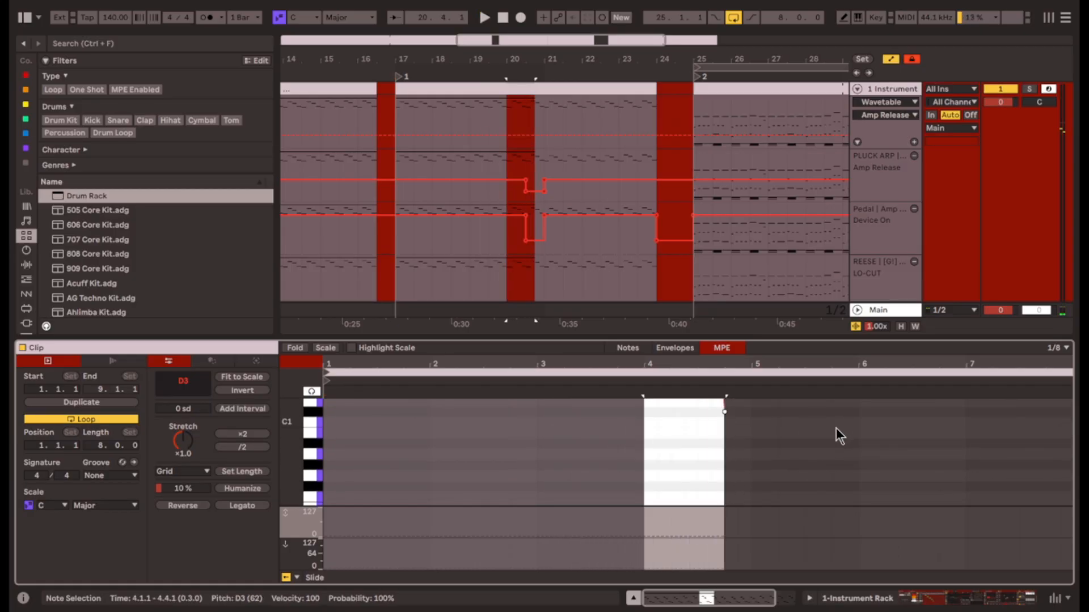
{"action": "left_click", "coordinate": [644, 446]}
{"action": "key", "text": "space"}
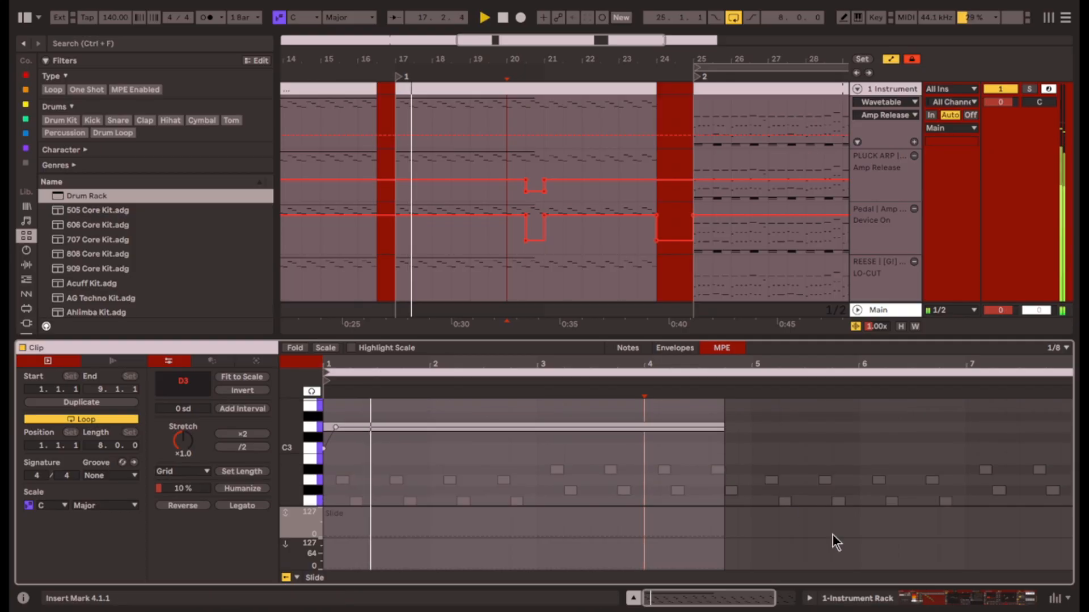
Set the REESE Wavetable's amp release to about 41.1 ms during playback and show the audio effects in the browser.
{"action": "left_click", "coordinate": [961, 604]}
{"action": "scroll", "coordinate": [736, 547], "scroll_direction": "right", "scroll_amount": 5}
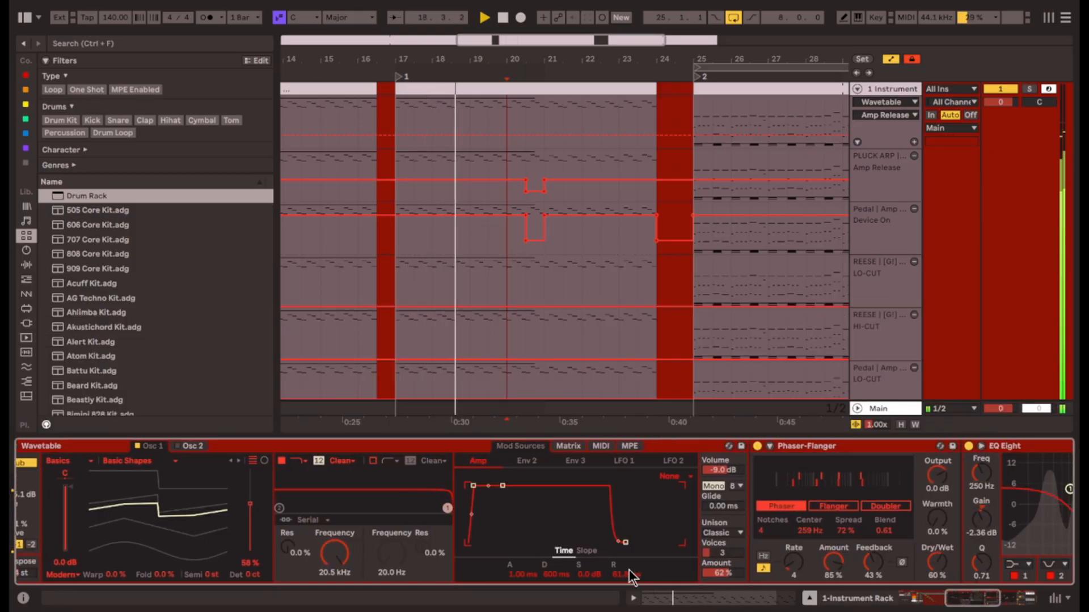
{"action": "left_click", "coordinate": [27, 265]}
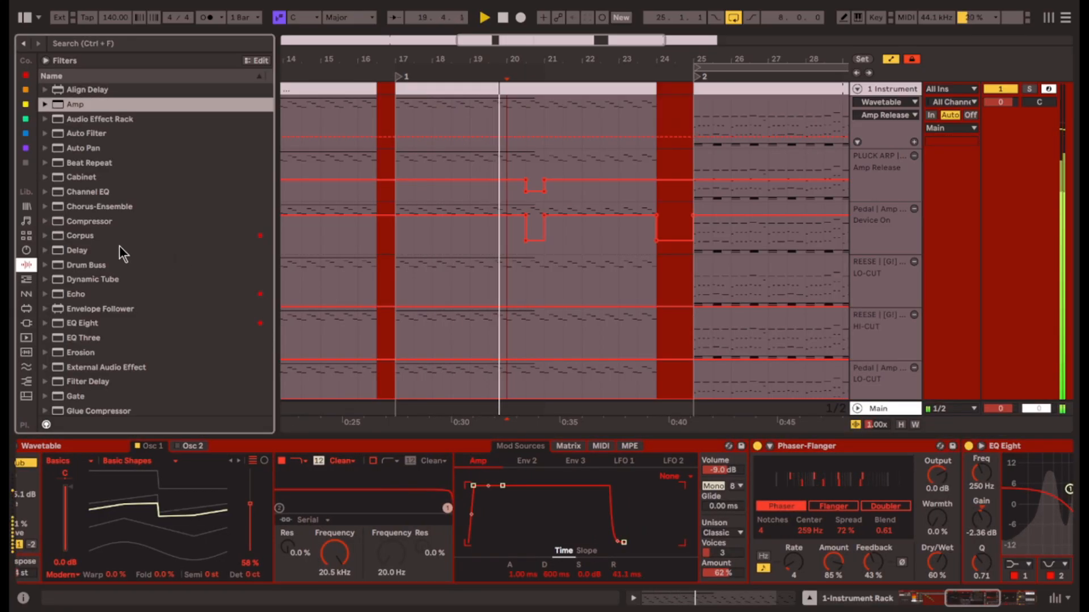
Shorten the long D3 note in the bar 17 clip to end at 4.3.1.
{"action": "double_click", "coordinate": [486, 89]}
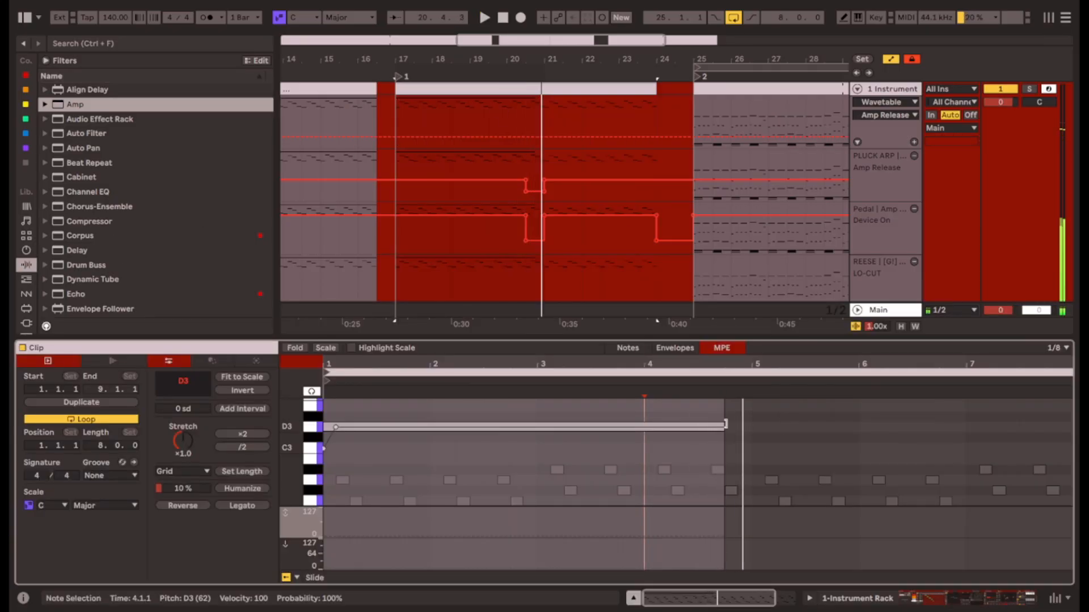
{"action": "left_click_drag", "start_coordinate": [726, 431], "coordinate": [698, 431]}
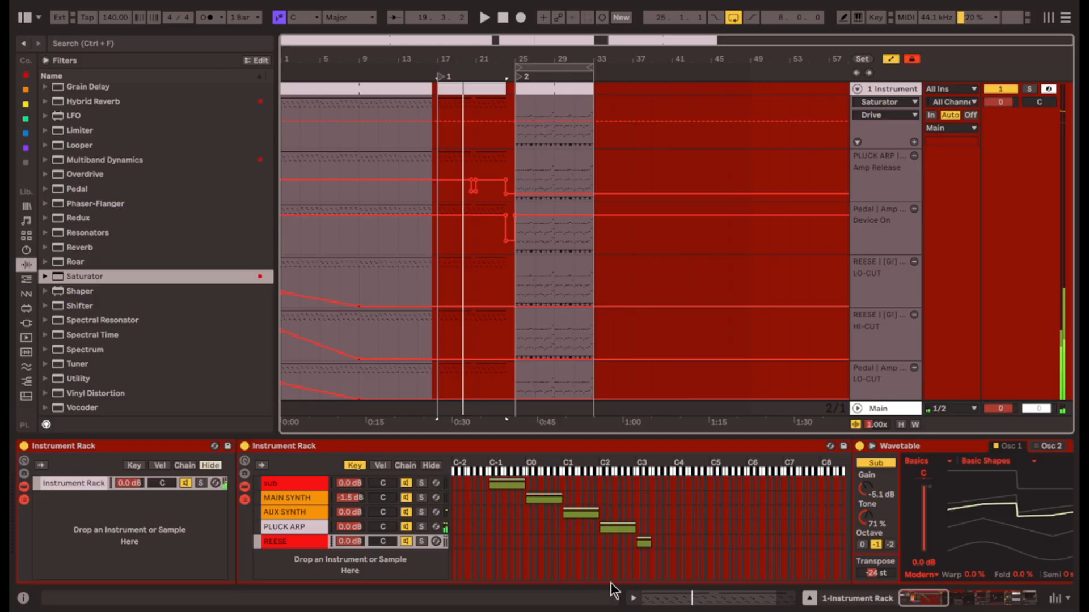
Duplicate the drop clip from bars 25–33 to bars 33–41 and open the copy's notes.
{"action": "left_click", "coordinate": [304, 560]}
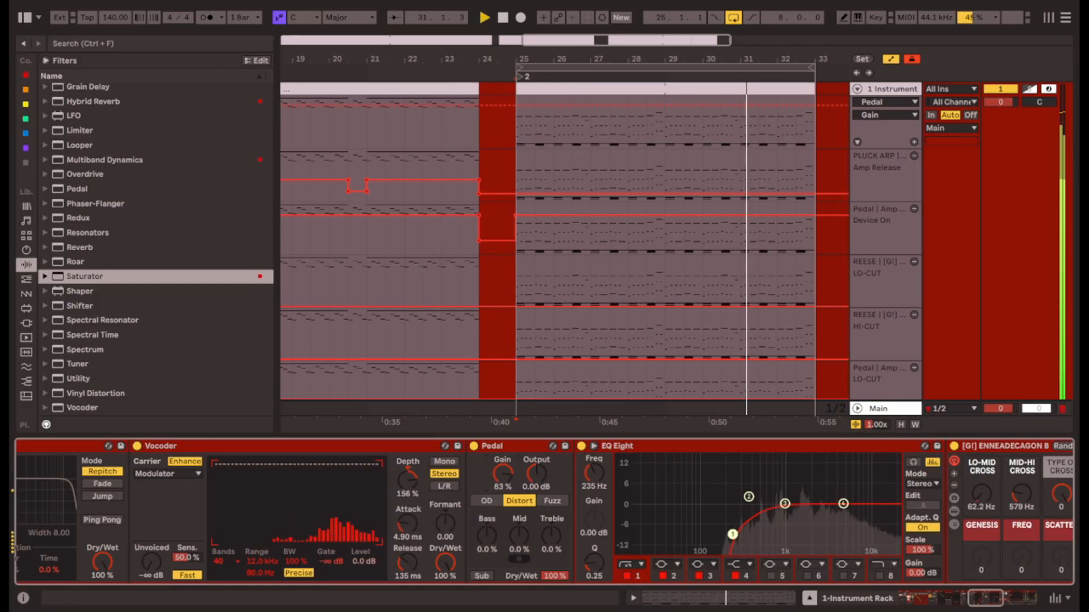
{"action": "scroll", "coordinate": [709, 505], "scroll_direction": "right", "scroll_amount": 3}
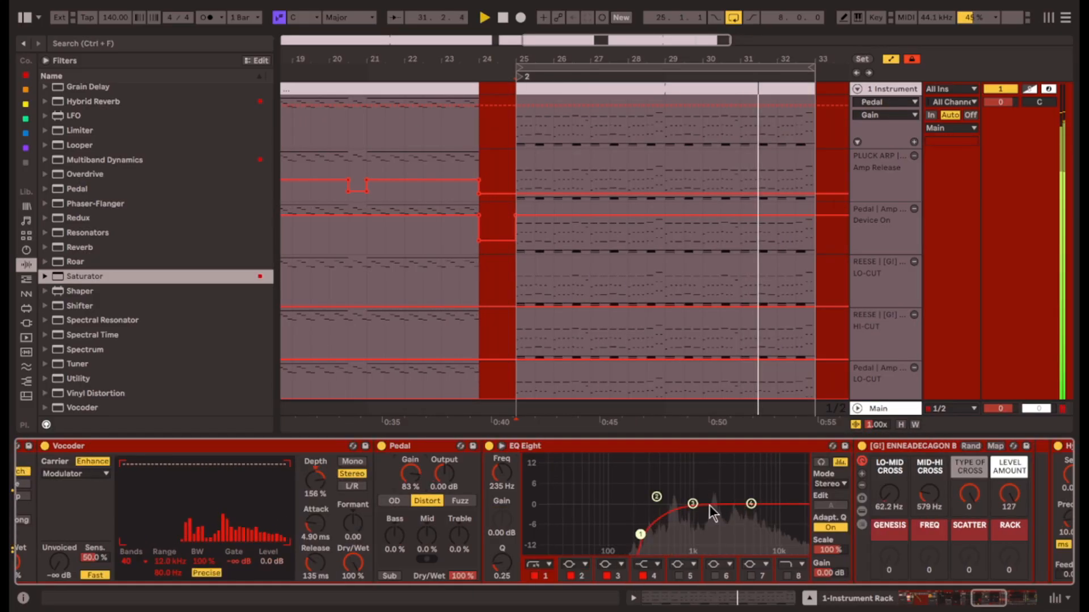
{"action": "left_click", "coordinate": [569, 89]}
{"action": "key", "text": "ctrl+shift+d"}
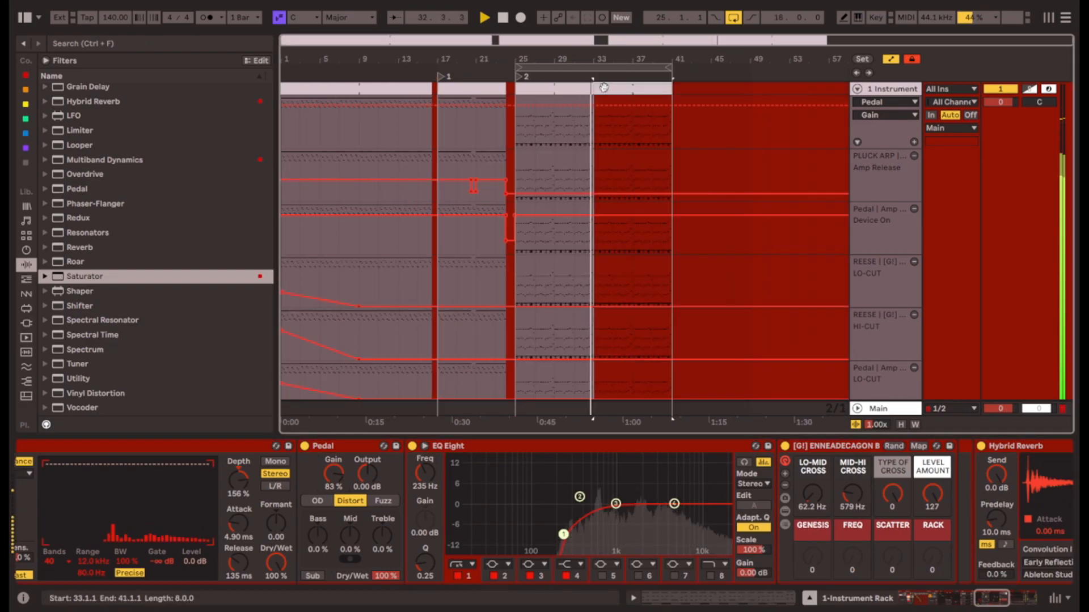
{"action": "double_click", "coordinate": [604, 89]}
{"action": "key", "text": "space"}
Move the first low note of the bar 33 clip, at 1.1.1, to D0, auditioning other pitches up to F0.
{"action": "left_click_drag", "start_coordinate": [329, 451], "coordinate": [339, 505]}
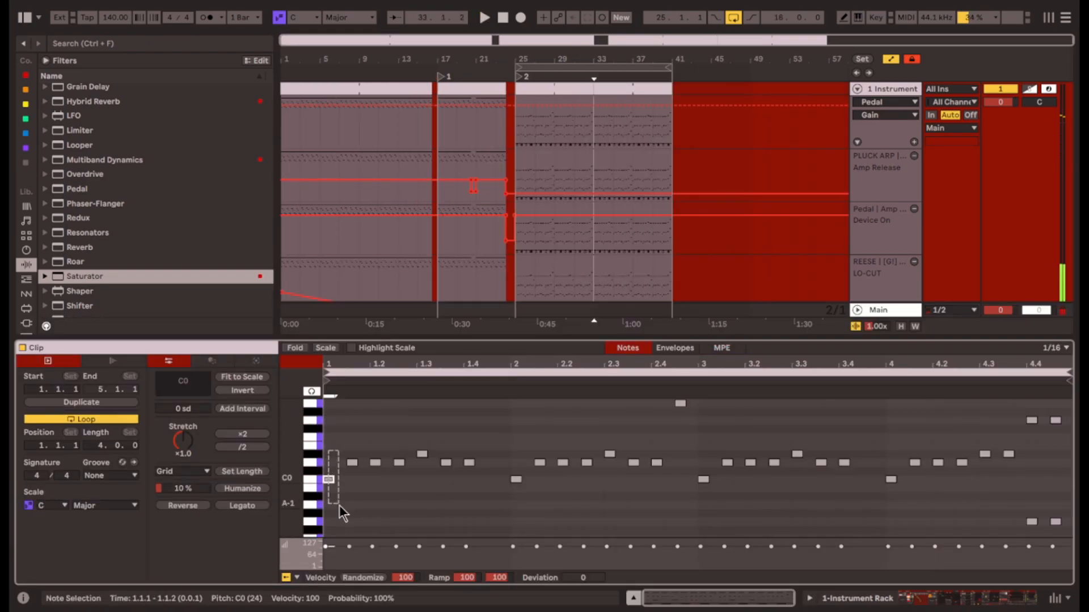
{"action": "key", "text": "Up"}
{"action": "key", "text": "Up"}
{"action": "key", "text": "Up"}
{"action": "key", "text": "Up"}
{"action": "key", "text": "Up"}
{"action": "key", "text": "Up"}
{"action": "key", "text": "Up"}
{"action": "key", "text": "Up"}
{"action": "key", "text": "Up"}
{"action": "key", "text": "Up"}
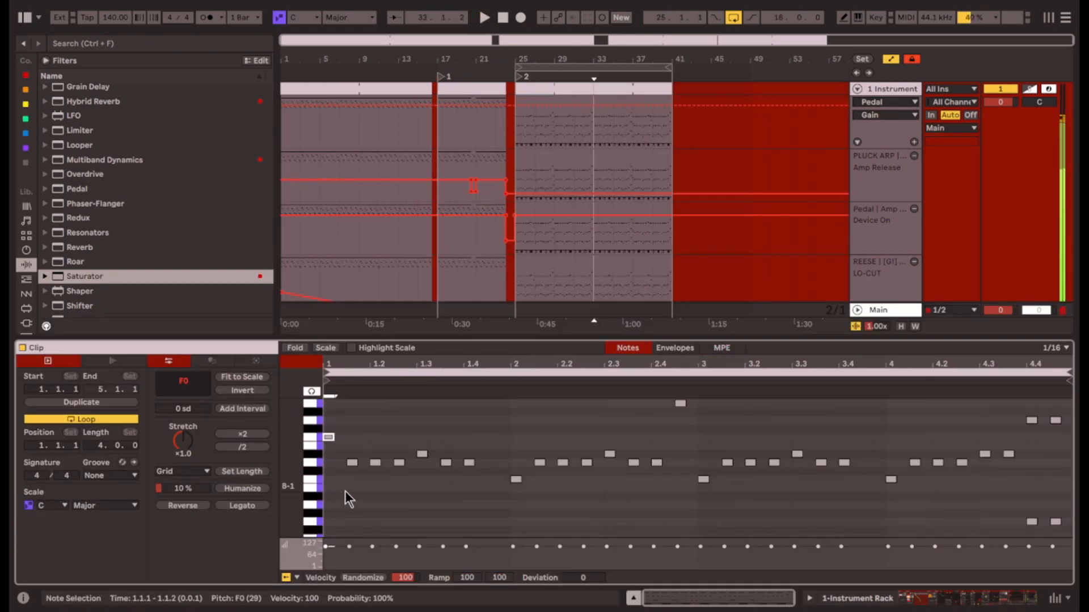
{"action": "scroll", "coordinate": [380, 485], "scroll_direction": "up", "scroll_amount": 1}
{"action": "key", "text": "Down"}
{"action": "key", "text": "Down"}
{"action": "key", "text": "Down"}
{"action": "key", "text": "Down"}
{"action": "key", "text": "Down"}
{"action": "key", "text": "Down"}
{"action": "key", "text": "Down"}
{"action": "key", "text": "Down"}
{"action": "left_click", "coordinate": [313, 515]}
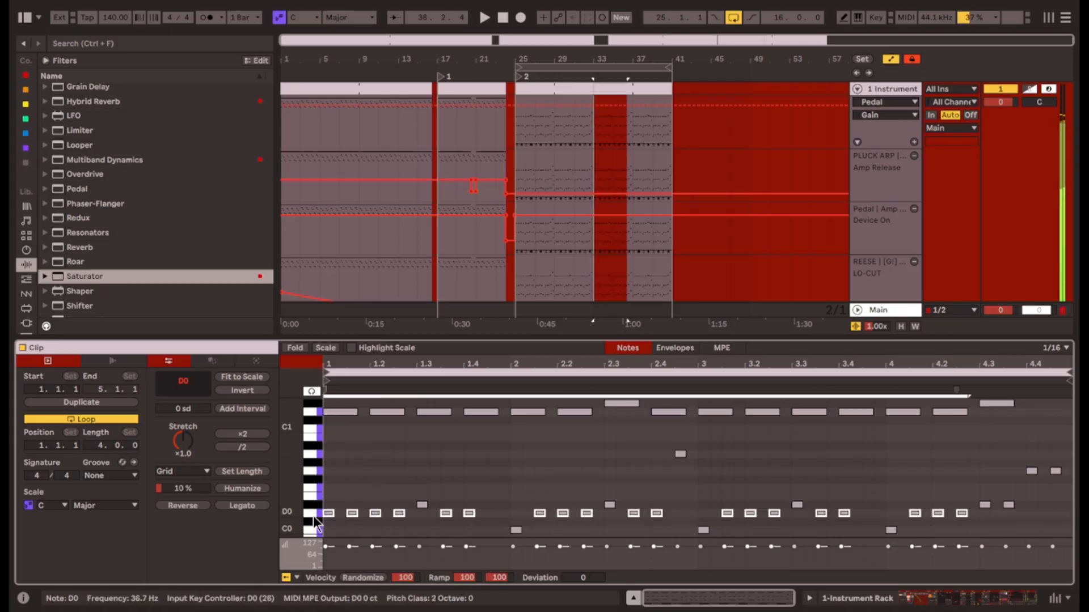
{"action": "left_click", "coordinate": [328, 514]}
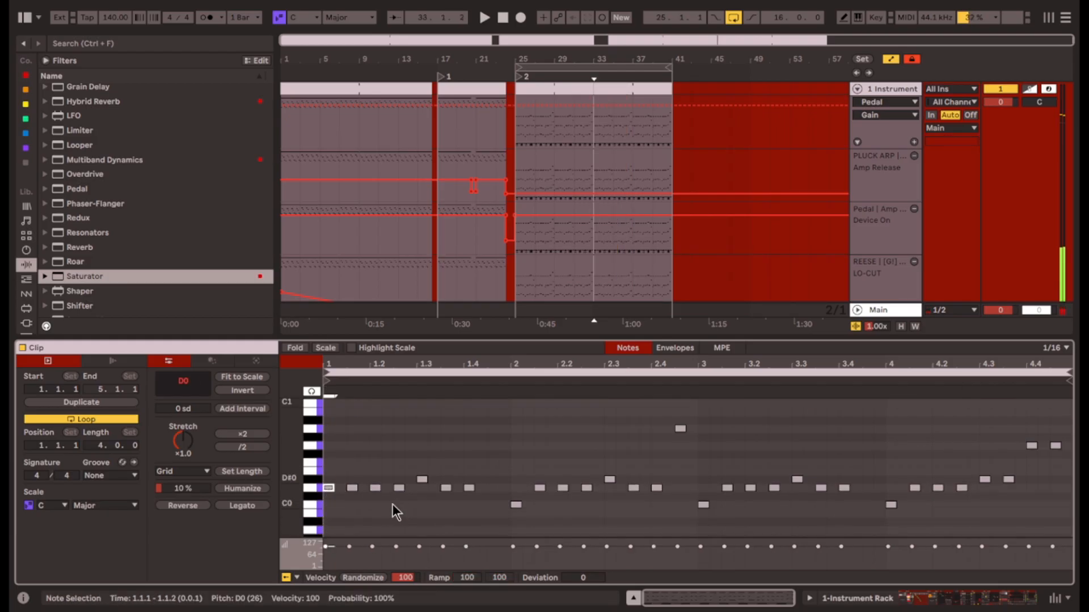
Try raising the second low note, at 1.1.3, to A0.
{"action": "left_click", "coordinate": [352, 513]}
{"action": "key", "text": "Up"}
{"action": "key", "text": "Up"}
{"action": "key", "text": "Up"}
{"action": "key", "text": "Up"}
{"action": "key", "text": "Up"}
{"action": "key", "text": "Up"}
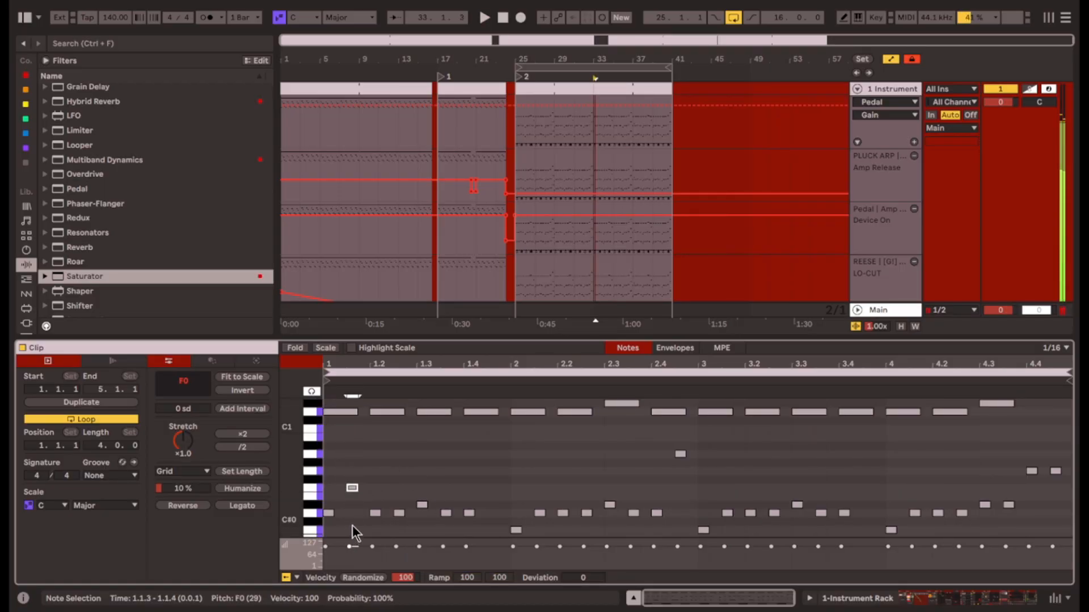
{"action": "key", "text": "Up"}
Raise the third low note, at 1.2.1, to A0.
{"action": "left_click", "coordinate": [378, 513]}
{"action": "key", "text": "Up"}
{"action": "key", "text": "Up"}
{"action": "key", "text": "Up"}
{"action": "key", "text": "Up"}
{"action": "key", "text": "Up"}
{"action": "key", "text": "Up"}
{"action": "key", "text": "Up"}
Audition the first low note and bring the note at 1.1.3 back down to D0.
{"action": "left_click", "coordinate": [326, 514]}
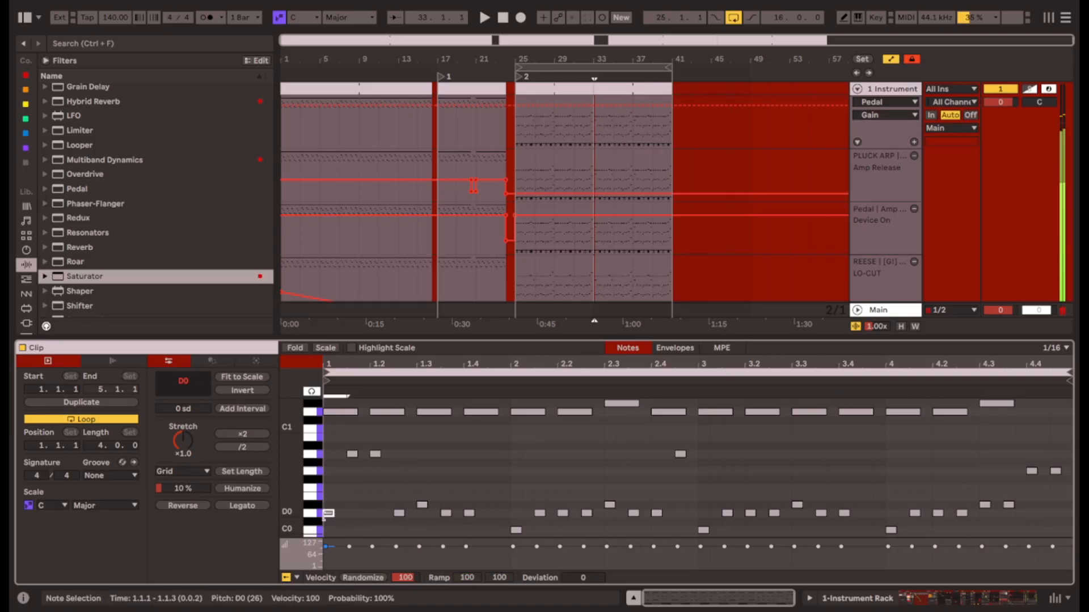
{"action": "key", "text": "Down"}
{"action": "left_click", "coordinate": [352, 453]}
{"action": "key", "text": "Down"}
{"action": "key", "text": "Down"}
{"action": "key", "text": "Down"}
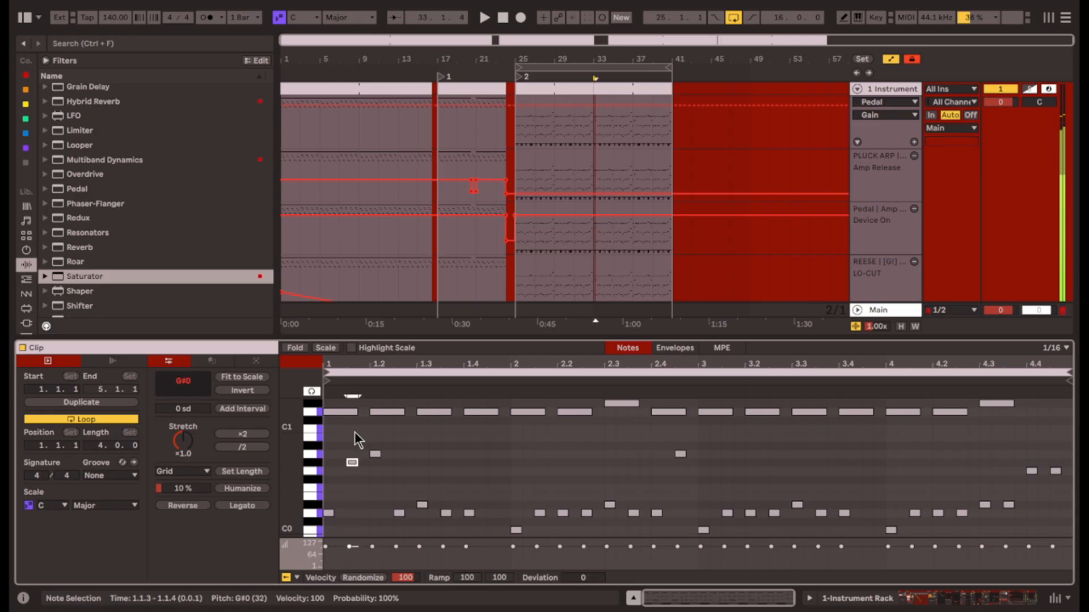
Raise the low note at 1.2.3 to A0 and the one at 1.3.1 to A#0.
{"action": "left_click", "coordinate": [399, 514]}
{"action": "key", "text": "Up"}
{"action": "key", "text": "Up"}
{"action": "key", "text": "Up"}
{"action": "key", "text": "Up"}
{"action": "key", "text": "Up"}
{"action": "key", "text": "Up"}
{"action": "key", "text": "Up"}
{"action": "left_click", "coordinate": [423, 505]}
{"action": "key", "text": "Up"}
{"action": "key", "text": "Up"}
{"action": "key", "text": "Up"}
{"action": "key", "text": "Up"}
{"action": "key", "text": "Up"}
{"action": "key", "text": "Up"}
{"action": "key", "text": "Up"}
Raise the last two low notes of bar 1, at 1.3.3 and 1.4.1, to A0.
{"action": "left_click", "coordinate": [438, 513]}
{"action": "left_click", "coordinate": [446, 513]}
{"action": "key", "text": "Up"}
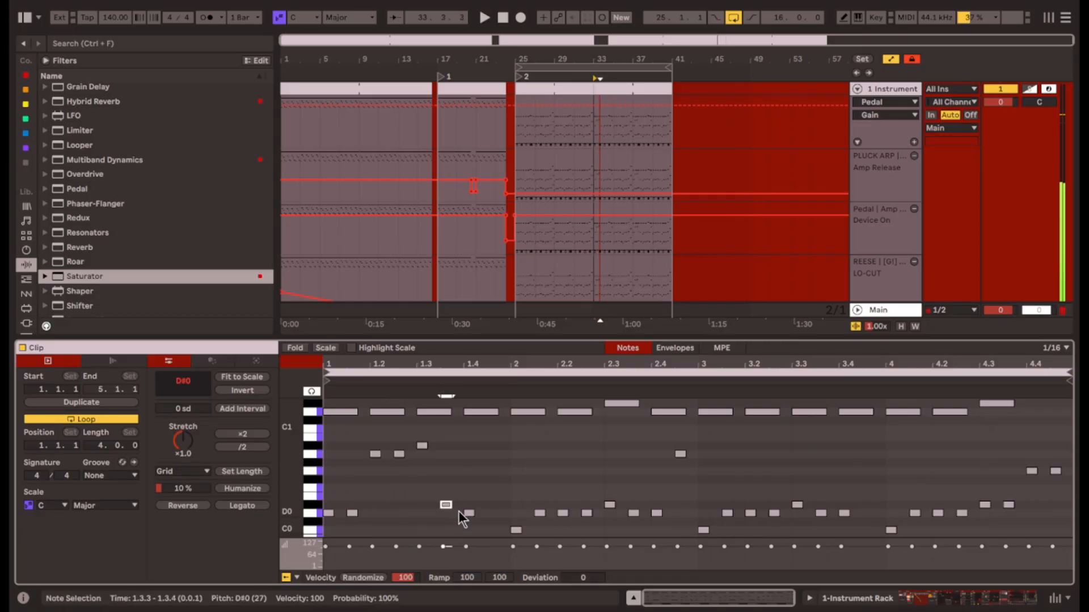
{"action": "scroll", "coordinate": [528, 514], "scroll_direction": "down", "scroll_amount": 3}
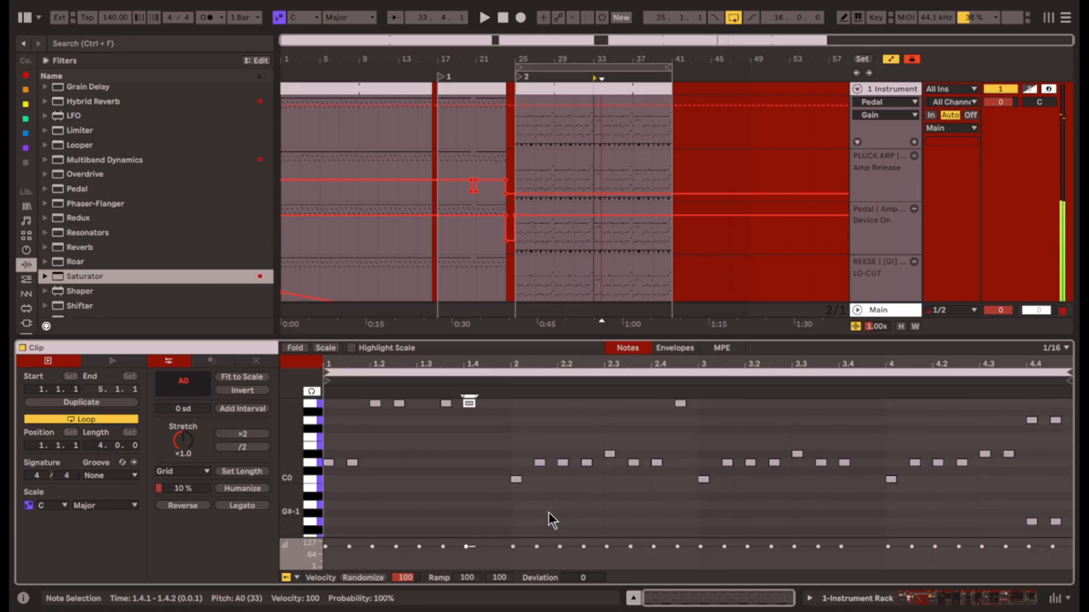
Delete the low notes in bars 2–4, duplicate bar 1's low pattern three times to fill them, and play the clip.
{"action": "left_click_drag", "start_coordinate": [508, 520], "coordinate": [1069, 424]}
{"action": "key", "text": "Delete"}
{"action": "left_click_drag", "start_coordinate": [512, 506], "coordinate": [326, 411]}
{"action": "key", "text": "ctrl+d"}
{"action": "key", "text": "ctrl+d"}
{"action": "key", "text": "ctrl+d"}
{"action": "key", "text": "space"}
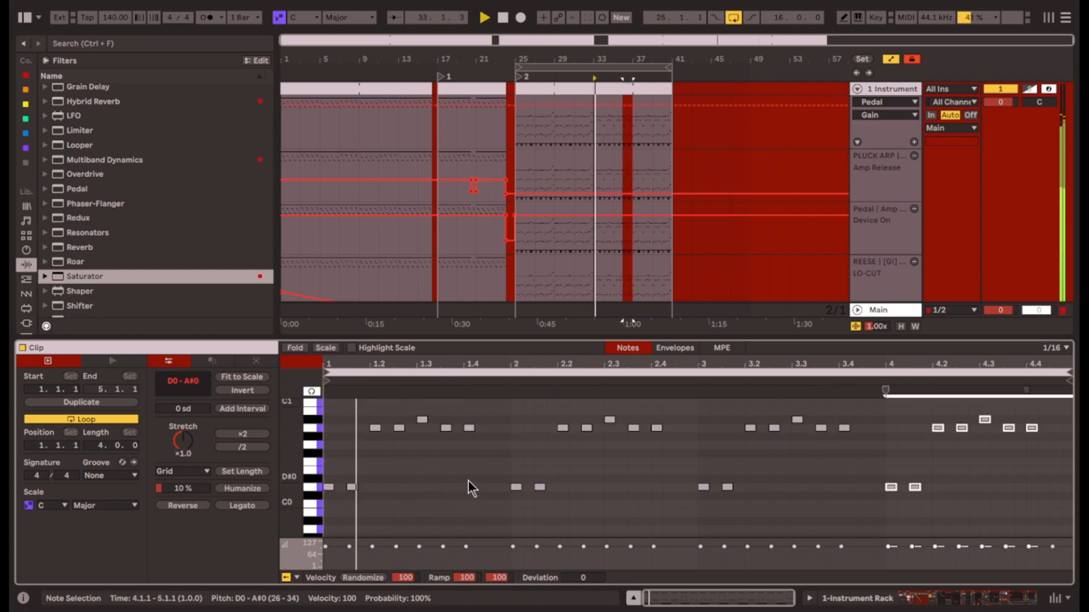
Add a D0 note at 2.4.3 as a pickup into bar 3 and check it in playback.
{"action": "left_click", "coordinate": [469, 486]}
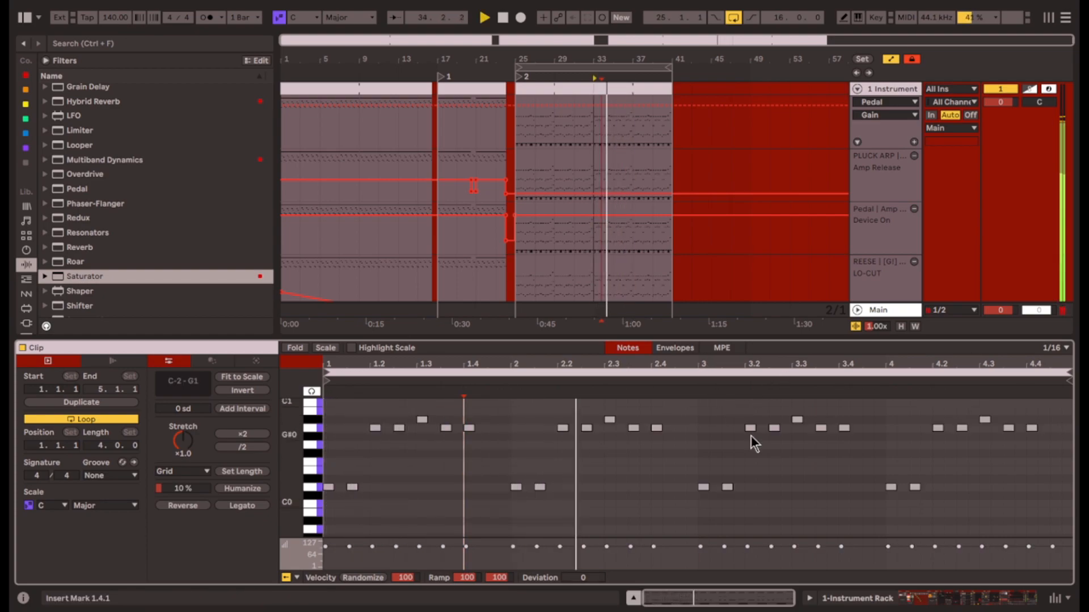
{"action": "scroll", "coordinate": [703, 470], "scroll_direction": "up", "scroll_amount": 1}
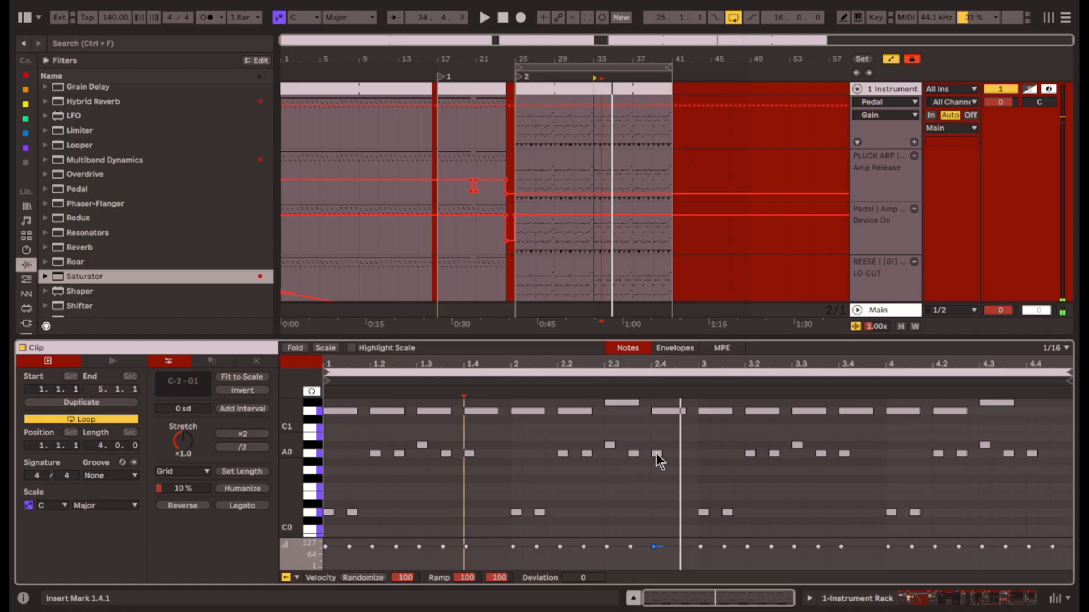
{"action": "double_click", "coordinate": [681, 521]}
{"action": "left_click", "coordinate": [611, 512]}
{"action": "key", "text": "space"}
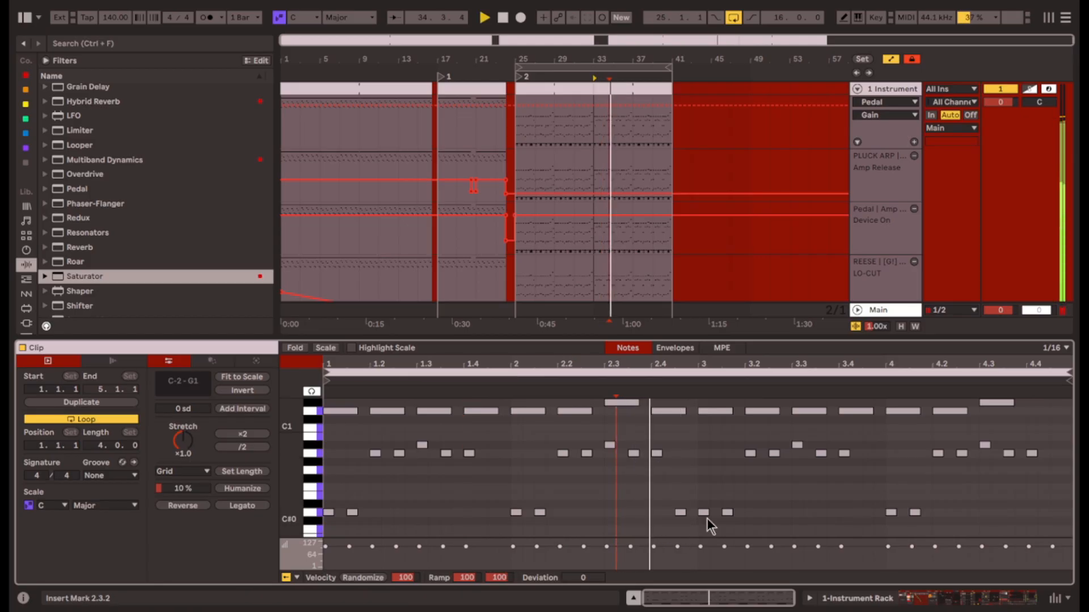
{"action": "scroll", "coordinate": [709, 517], "scroll_direction": "down", "scroll_amount": 2}
{"action": "scroll", "coordinate": [710, 517], "scroll_direction": "up", "scroll_amount": 1}
{"action": "key", "text": "space"}
{"action": "left_click", "coordinate": [332, 508]}
{"action": "key", "text": "space"}
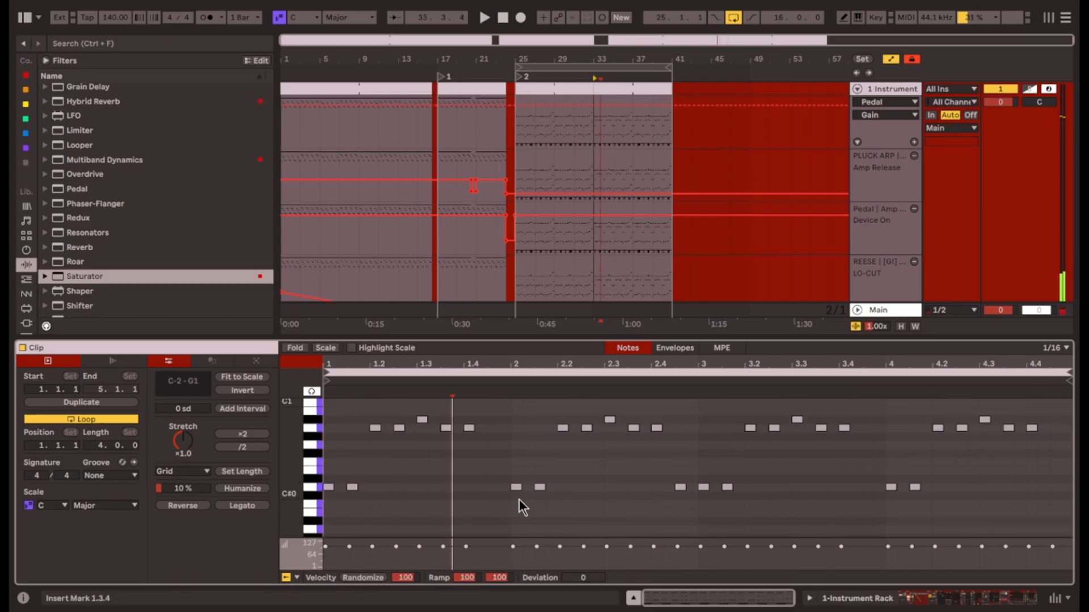
Audition the D0 notes of bars 2 and 3 and play the clip from 3.1.1.
{"action": "mouse_move", "coordinate": [513, 509]}
{"action": "left_mouse_down"}
{"action": "mouse_move", "coordinate": [502, 510]}
{"action": "mouse_move", "coordinate": [563, 481]}
{"action": "left_mouse_up"}
{"action": "left_click", "coordinate": [560, 483]}
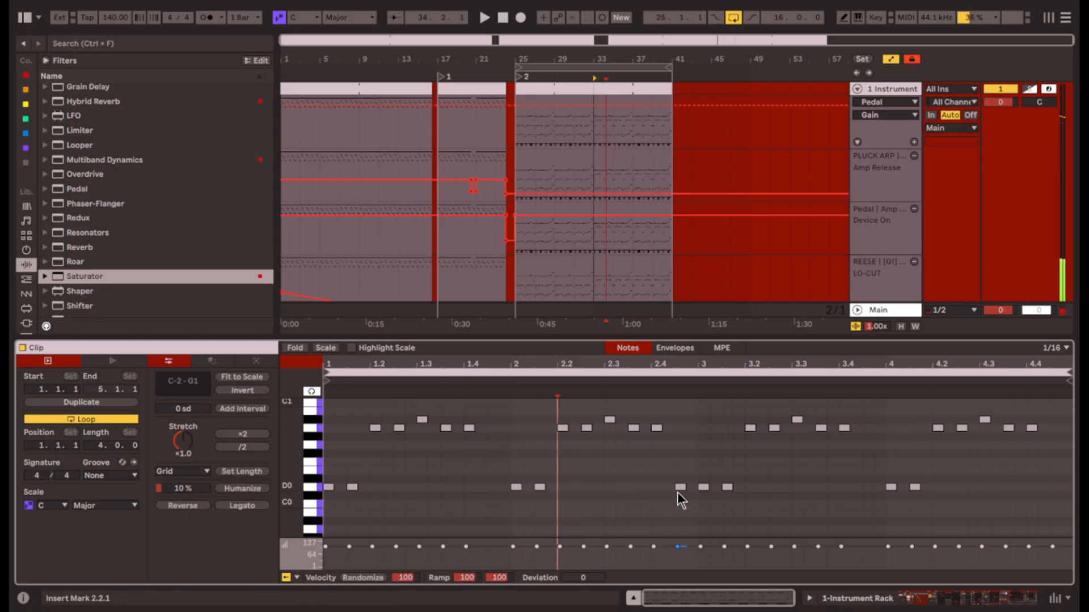
{"action": "left_click", "coordinate": [681, 487]}
{"action": "left_click", "coordinate": [704, 488]}
{"action": "left_click", "coordinate": [727, 487]}
{"action": "left_click", "coordinate": [717, 441]}
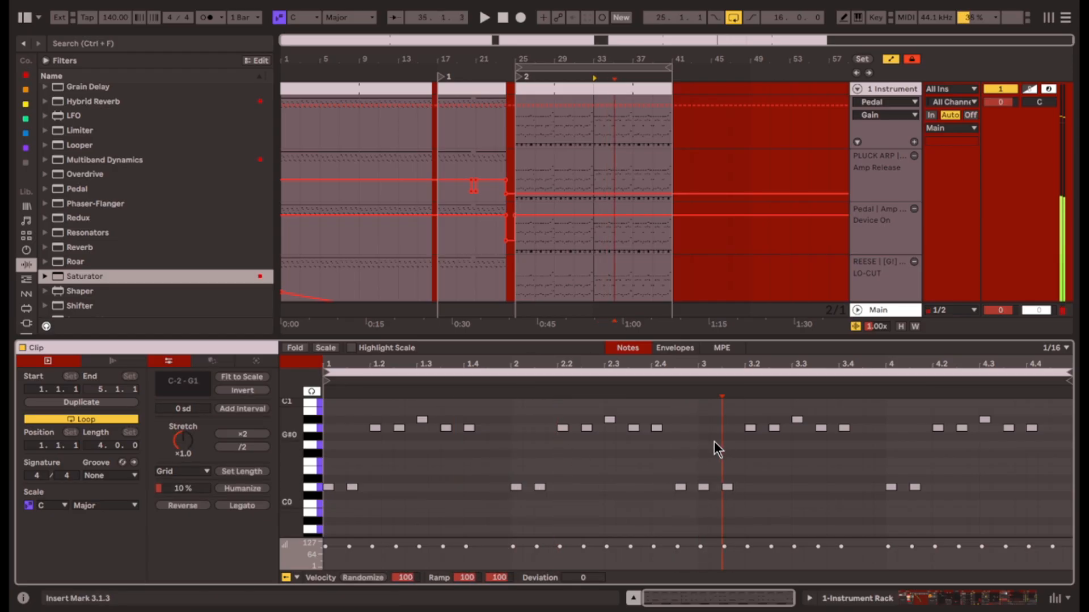
{"action": "scroll", "coordinate": [958, 448], "scroll_direction": "up", "scroll_amount": 3}
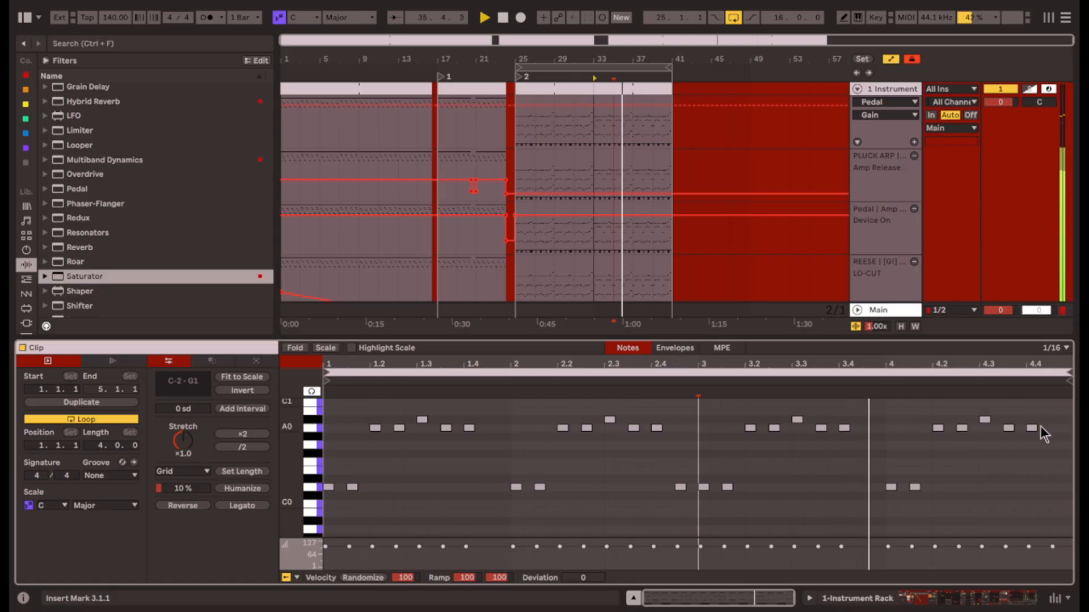
{"action": "key", "text": "space"}
Raise the notes at 4.3.3 and 4.4.1 to A#0 and play from bar 4.
{"action": "left_click", "coordinate": [1008, 454]}
{"action": "key", "text": "Up"}
{"action": "left_click", "coordinate": [1032, 454]}
{"action": "left_click", "coordinate": [964, 486]}
{"action": "key", "text": "space"}
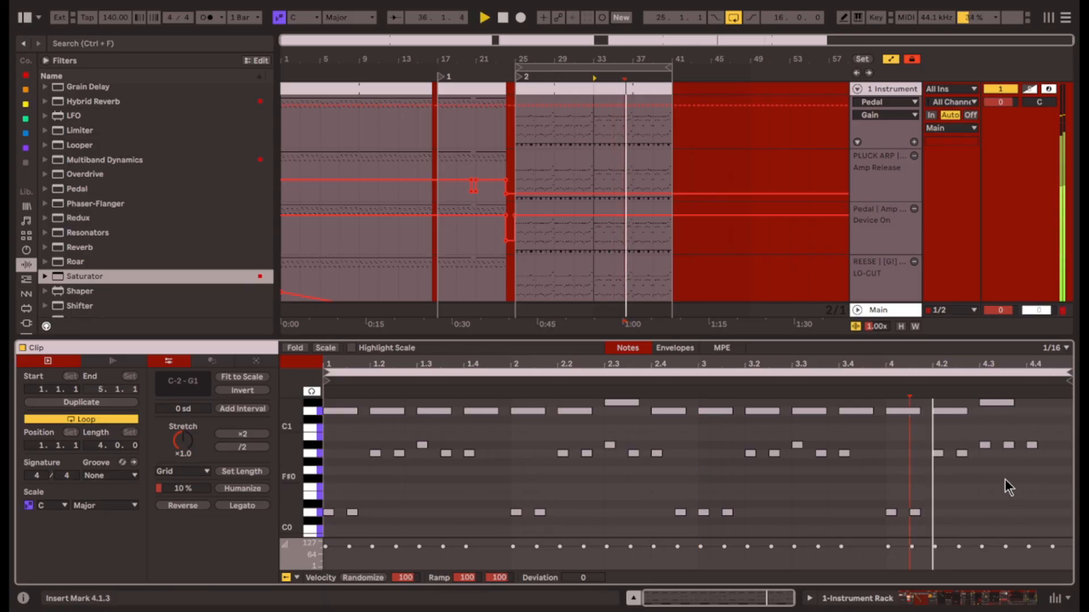
Add an A#0 note at 4.4.3 and show the clip's MPE data.
{"action": "key", "text": "space"}
{"action": "double_click", "coordinate": [1055, 446]}
{"action": "left_click", "coordinate": [1025, 472]}
{"action": "left_click", "coordinate": [703, 348]}
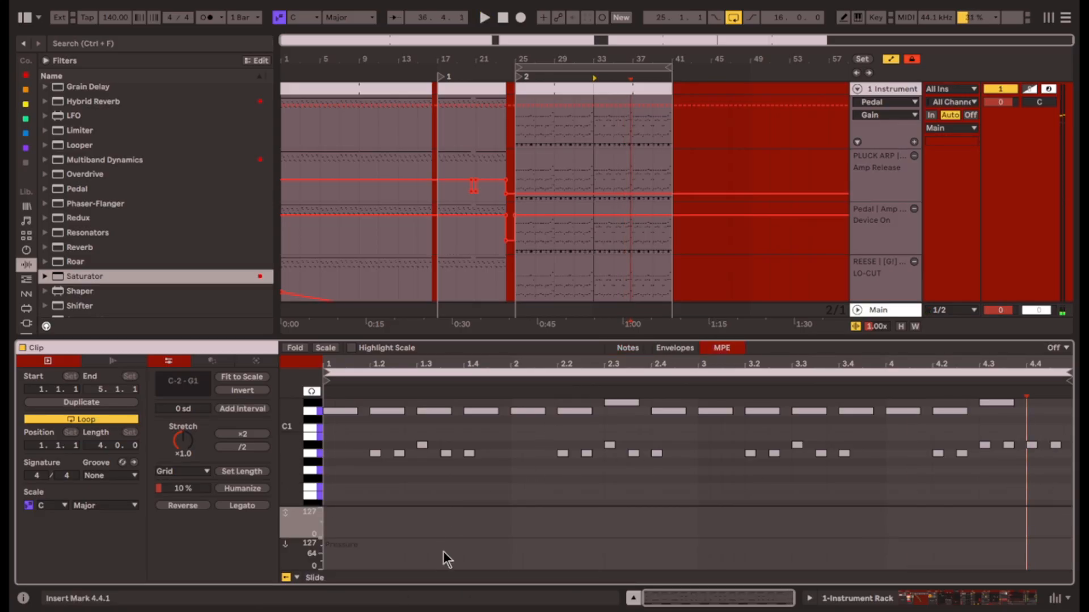
Draw an upward MPE pitch bend at the start of the D0 note at 1.1.3.
{"action": "scroll", "coordinate": [363, 456], "scroll_direction": "down", "scroll_amount": 3}
{"action": "left_click", "coordinate": [329, 462]}
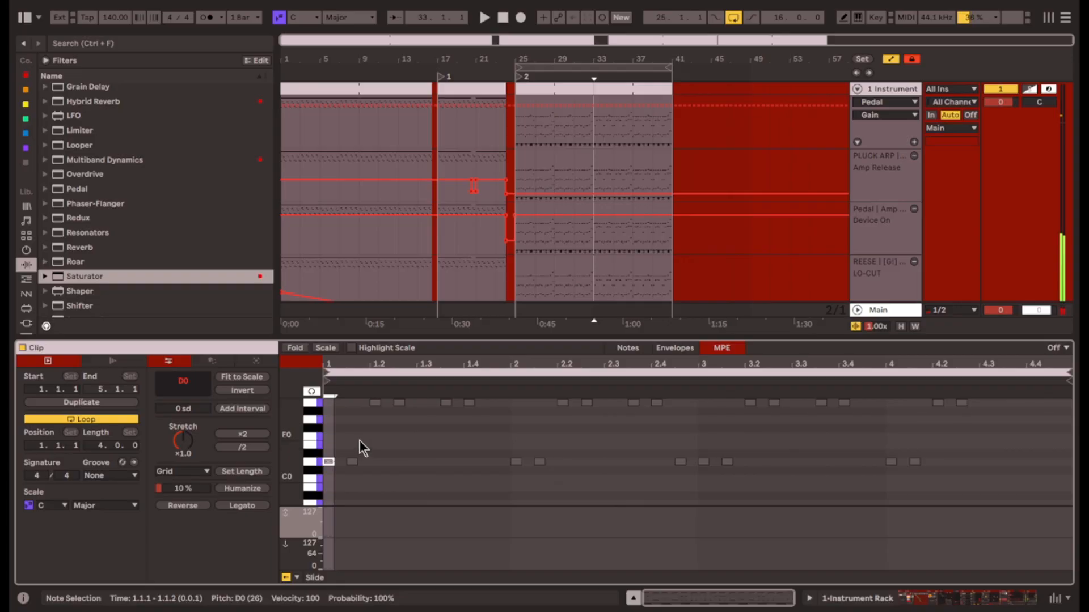
{"action": "left_click", "coordinate": [349, 489]}
{"action": "left_click_drag", "start_coordinate": [363, 440], "coordinate": [347, 409]}
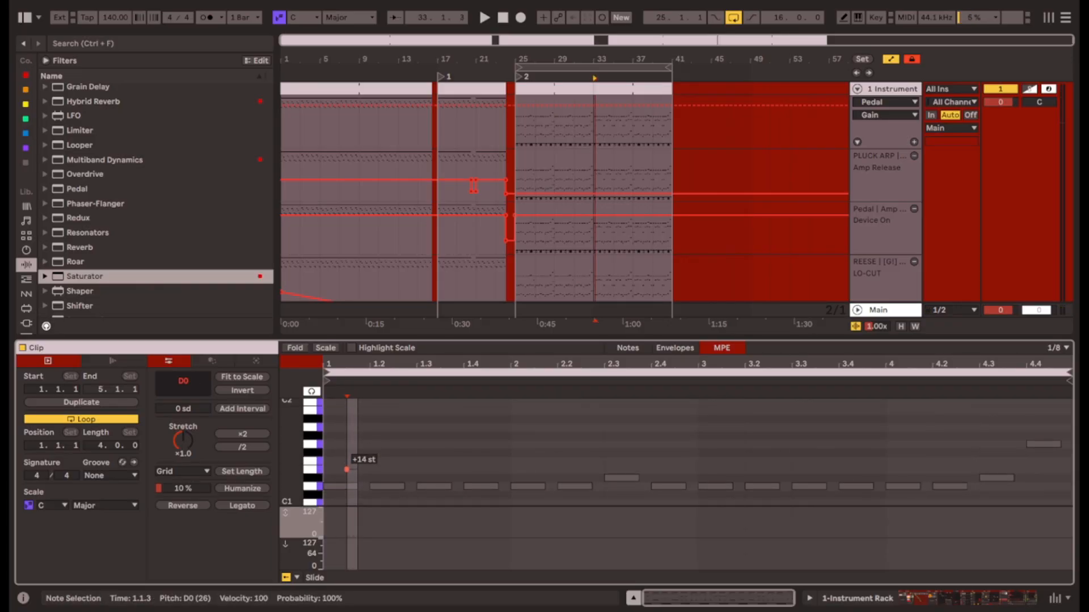
Add upward octave pitch bends to the D0 notes at 2.1.3, 3.1.3, 2.4.3 and 4.1.3.
{"action": "scroll", "coordinate": [388, 453], "scroll_direction": "down", "scroll_amount": 4}
{"action": "left_click", "coordinate": [539, 486]}
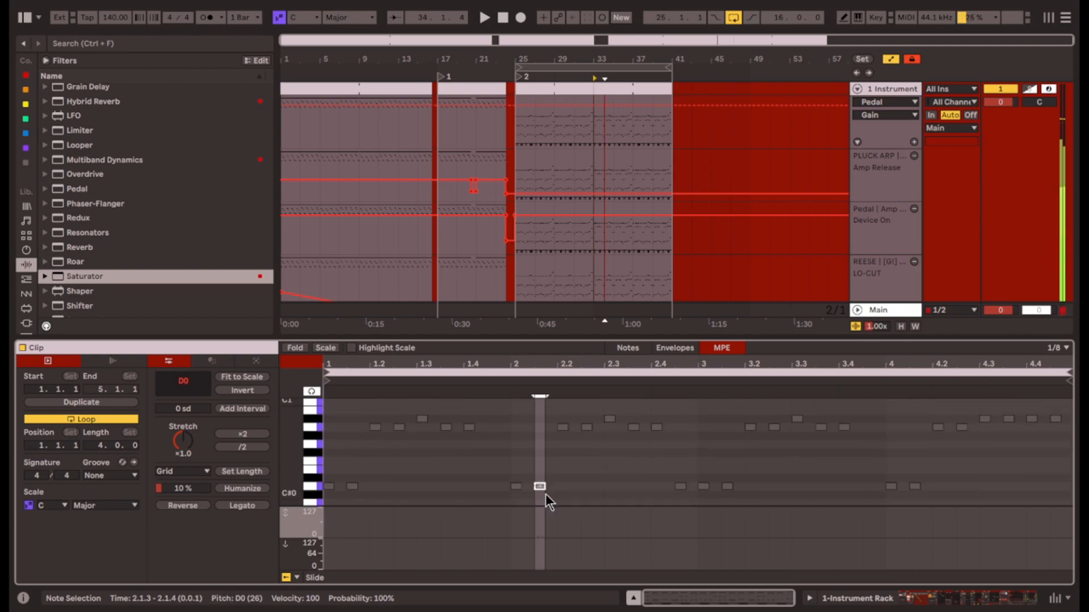
{"action": "left_click_drag", "start_coordinate": [397, 545], "coordinate": [399, 553]}
{"action": "left_click", "coordinate": [542, 486]}
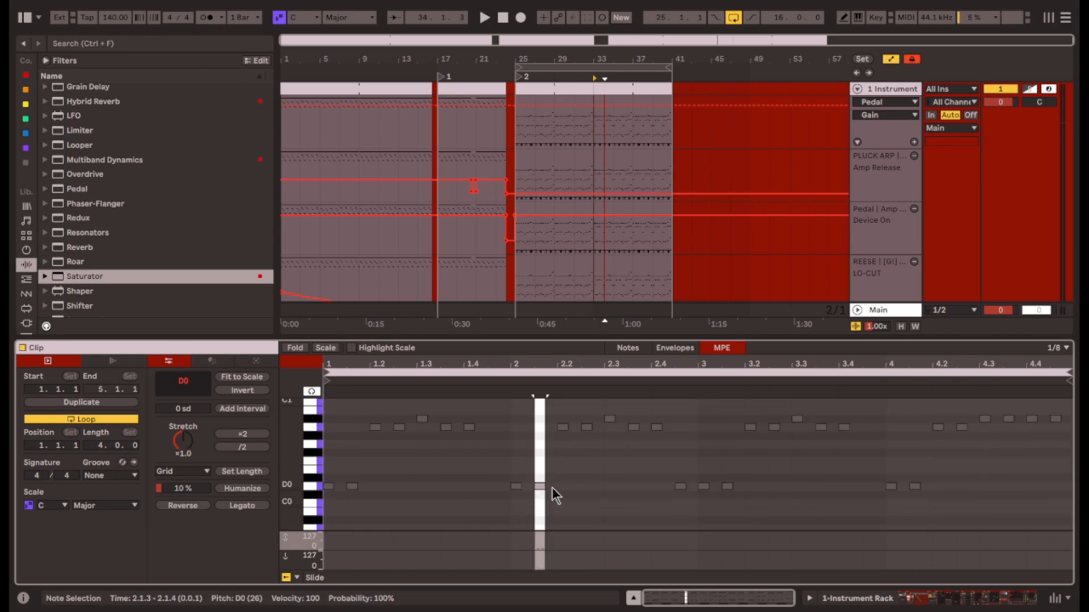
{"action": "left_click", "coordinate": [539, 488]}
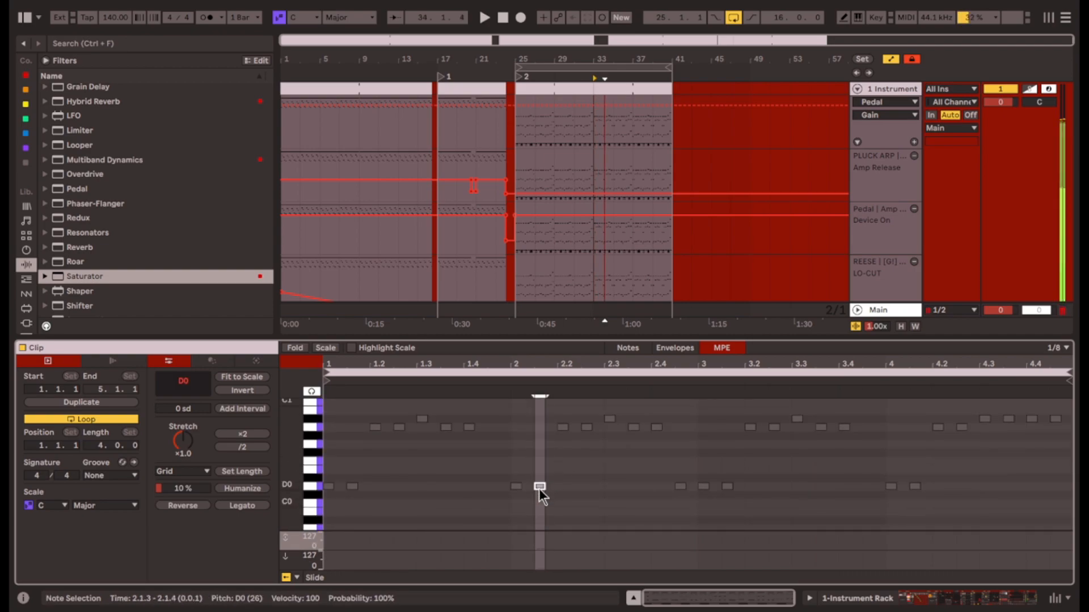
{"action": "left_click", "coordinate": [728, 488]}
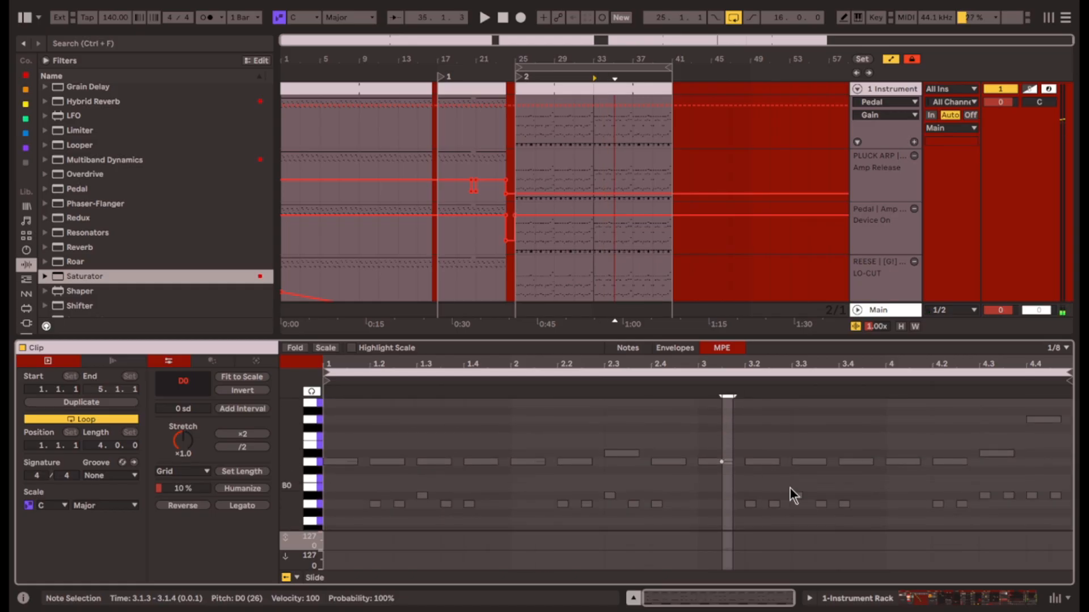
{"action": "left_click", "coordinate": [682, 488]}
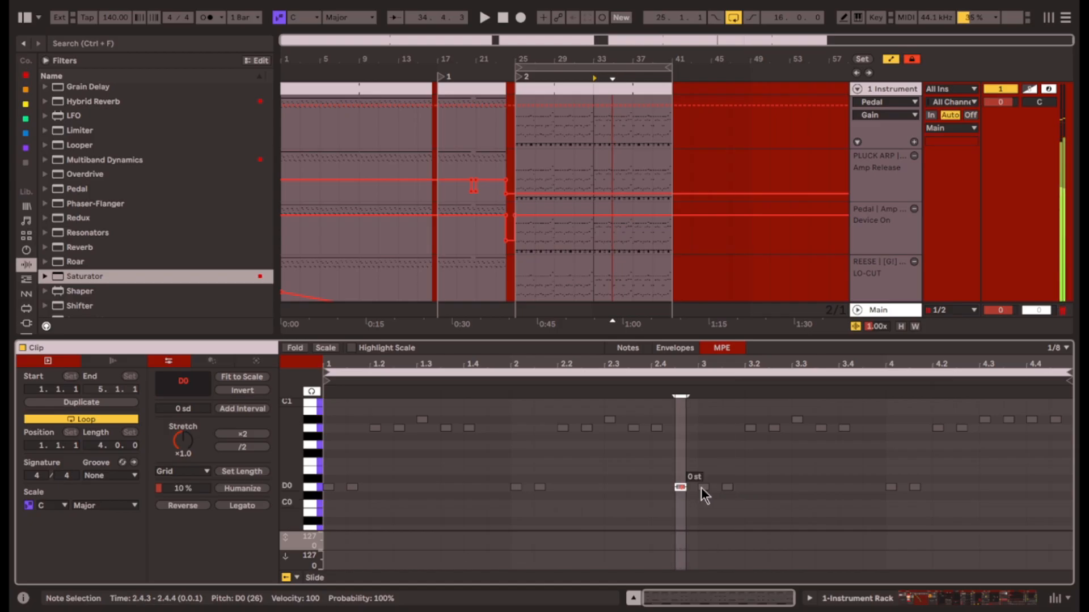
{"action": "left_click", "coordinate": [915, 487]}
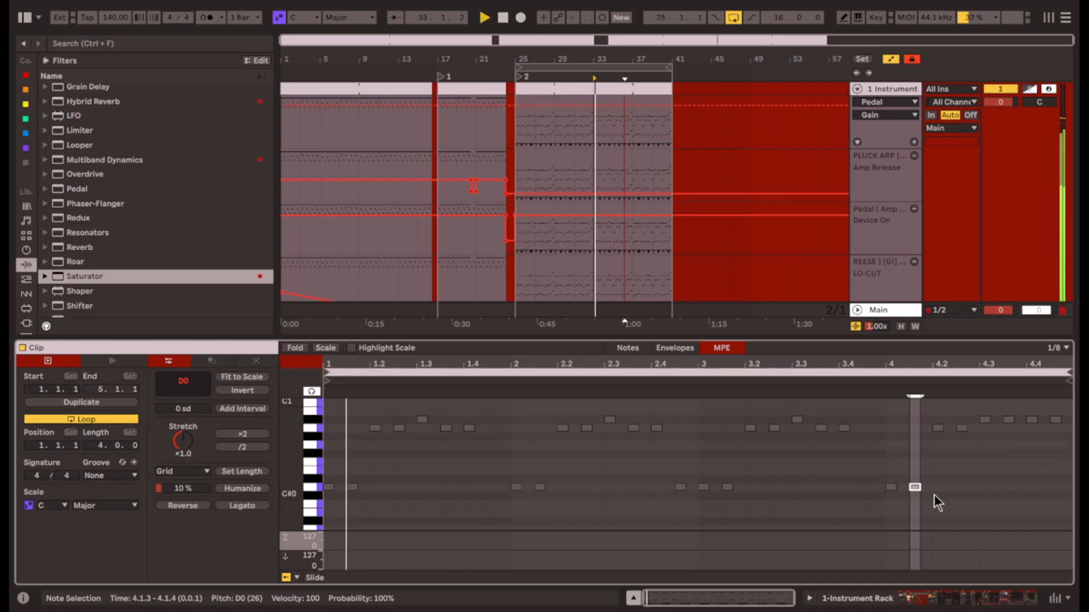
{"action": "scroll", "coordinate": [457, 474], "scroll_direction": "up", "scroll_amount": 3}
Play the clip with the pitch bends and return to its note and velocity view.
{"action": "key", "text": "space"}
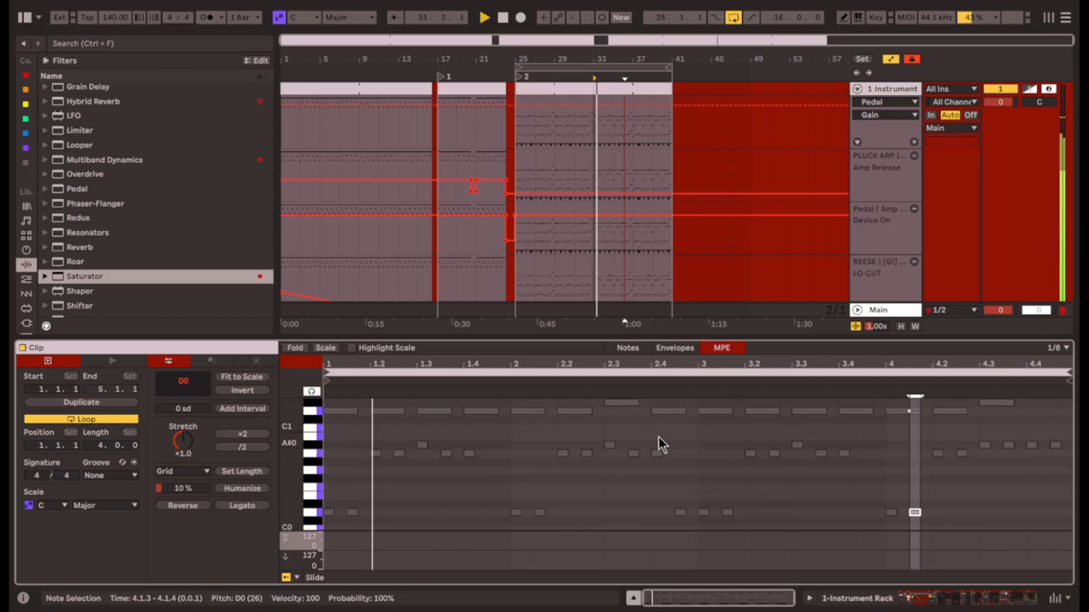
{"action": "left_click", "coordinate": [634, 349]}
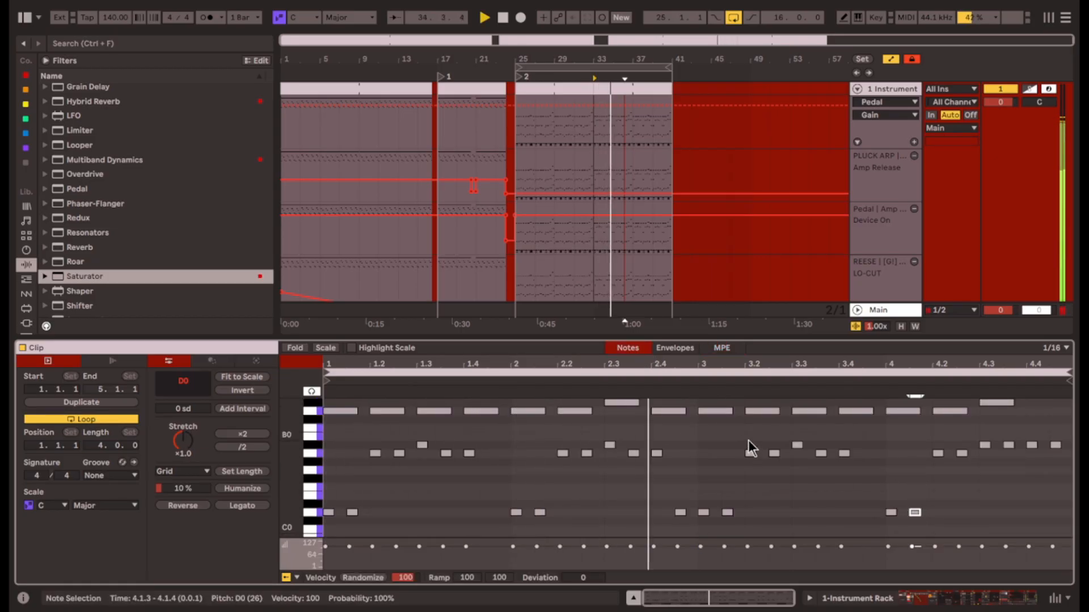
{"action": "left_click", "coordinate": [966, 500]}
{"action": "scroll", "coordinate": [974, 505], "scroll_direction": "up", "scroll_amount": 3}
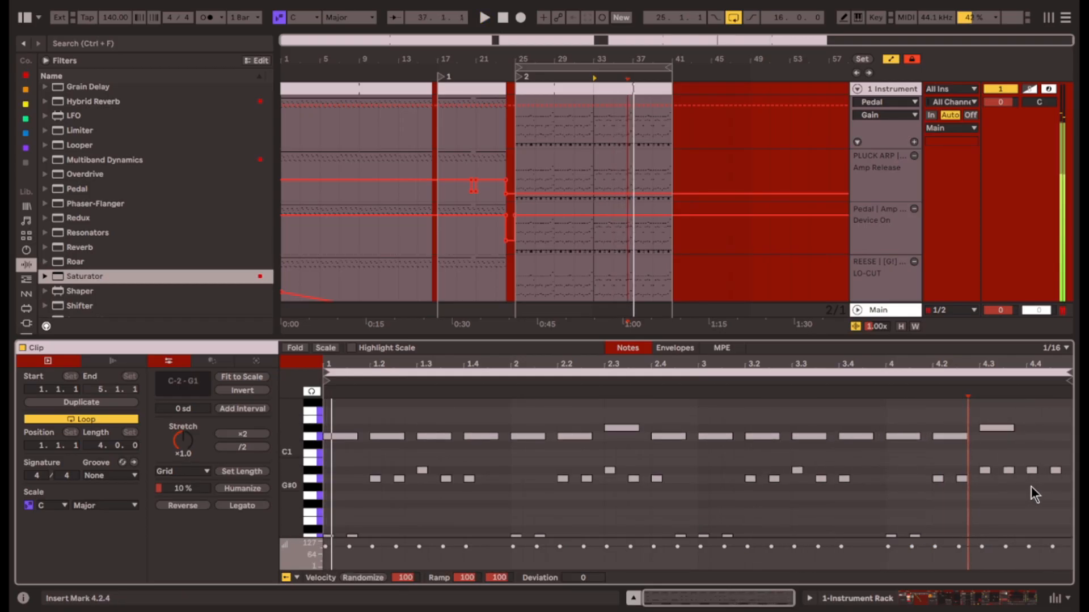
Show the devices of the AUX SYNTH chain and toggle its Ozone Imager.
{"action": "key", "text": "shift+Tab"}
{"action": "left_click", "coordinate": [320, 511]}
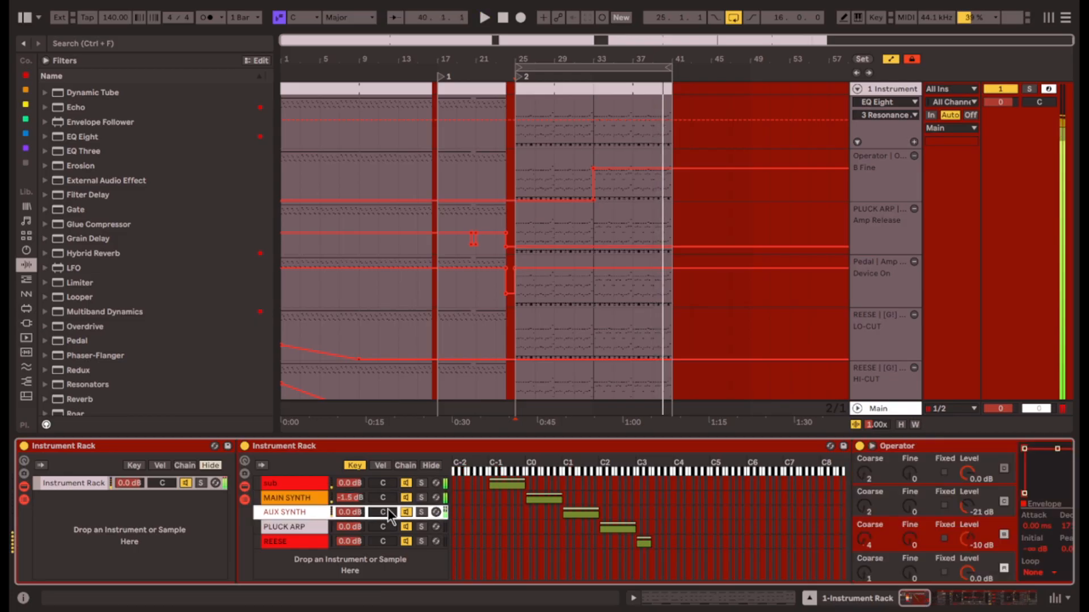
{"action": "left_click_drag", "start_coordinate": [920, 599], "coordinate": [986, 598]}
{"action": "left_click", "coordinate": [644, 445]}
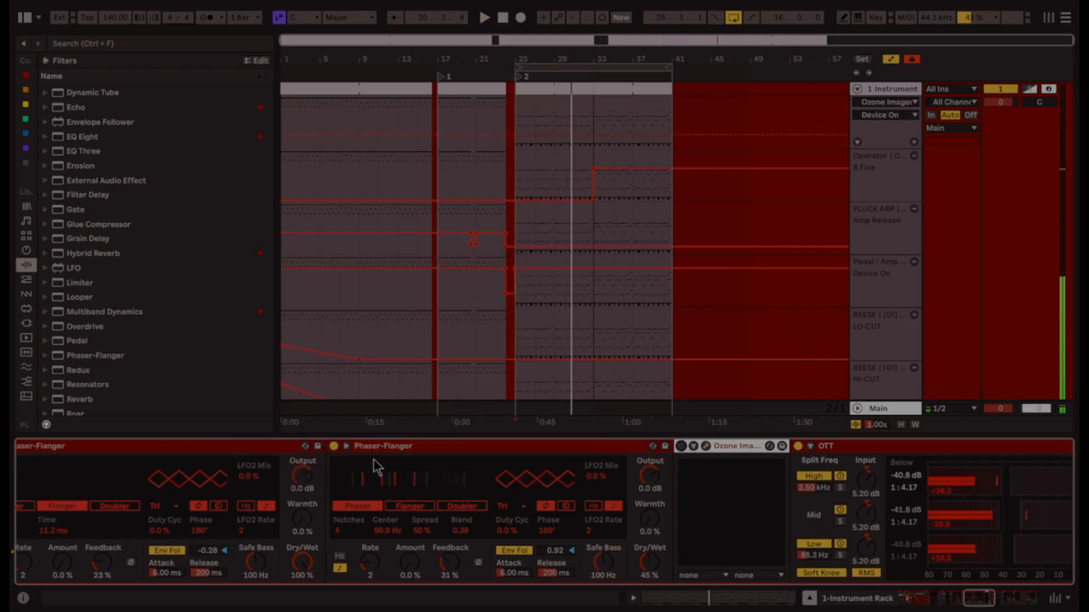
Switch off the Phaser-Flangers in the AUX SYNTH chain and check its neighbouring devices during playback.
{"action": "key", "text": "space"}
{"action": "left_click", "coordinate": [334, 446]}
{"action": "scroll", "coordinate": [397, 465], "scroll_direction": "left", "scroll_amount": 7}
{"action": "left_click", "coordinate": [412, 446]}
{"action": "scroll", "coordinate": [811, 508], "scroll_direction": "left", "scroll_amount": 6}
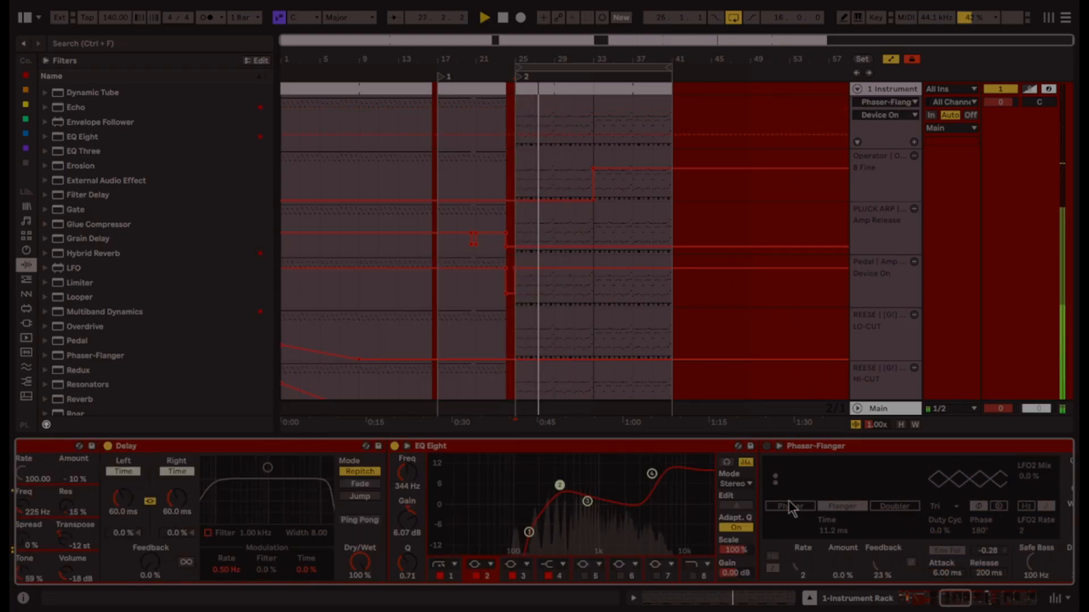
{"action": "scroll", "coordinate": [811, 508], "scroll_direction": "right", "scroll_amount": 6}
{"action": "left_click", "coordinate": [783, 446]}
{"action": "left_click", "coordinate": [783, 446]}
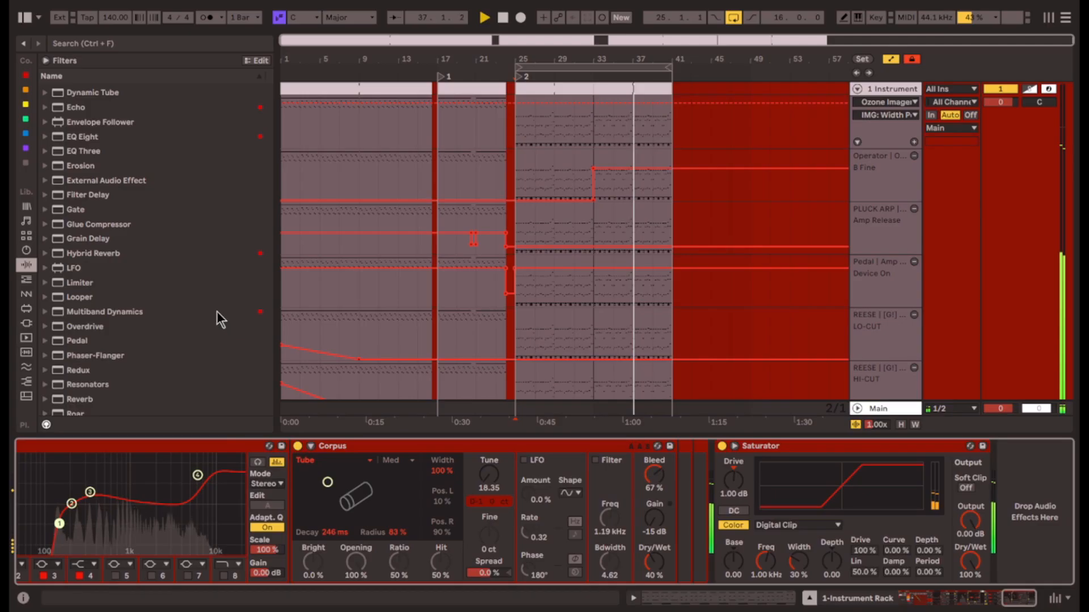
Insert a Hybrid Reverb after Corpus in the AUX SYNTH chain with Dry/Wet at 32 %, and toggle the chain's solo.
{"action": "left_click", "coordinate": [83, 253]}
{"action": "left_click_drag", "start_coordinate": [83, 252], "coordinate": [760, 592]}
{"action": "left_click_drag", "start_coordinate": [972, 564], "coordinate": [972, 592]}
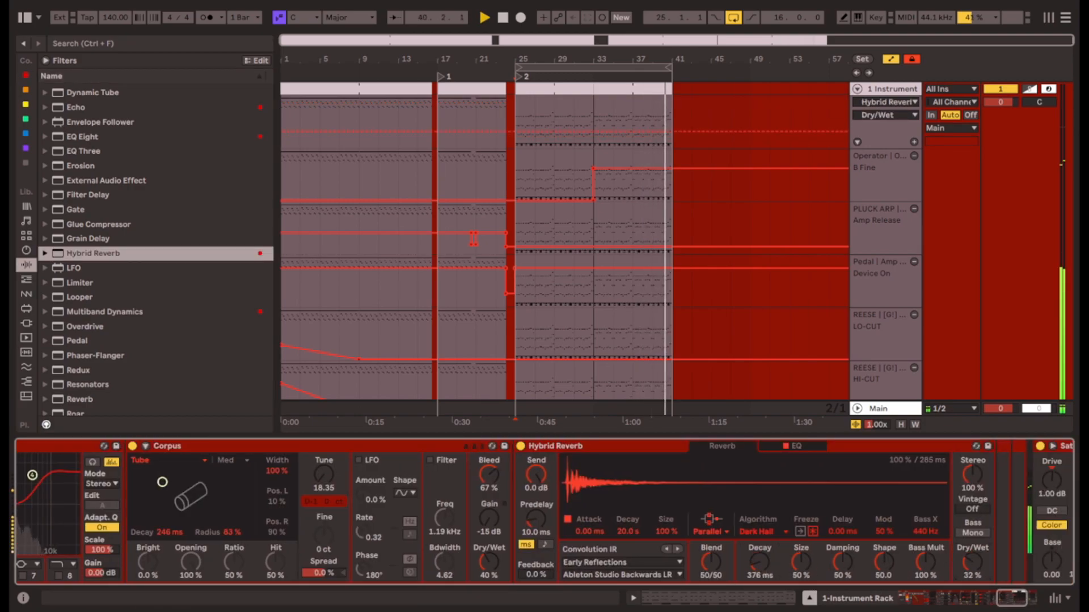
{"action": "left_click", "coordinate": [853, 598]}
{"action": "left_click", "coordinate": [418, 510]}
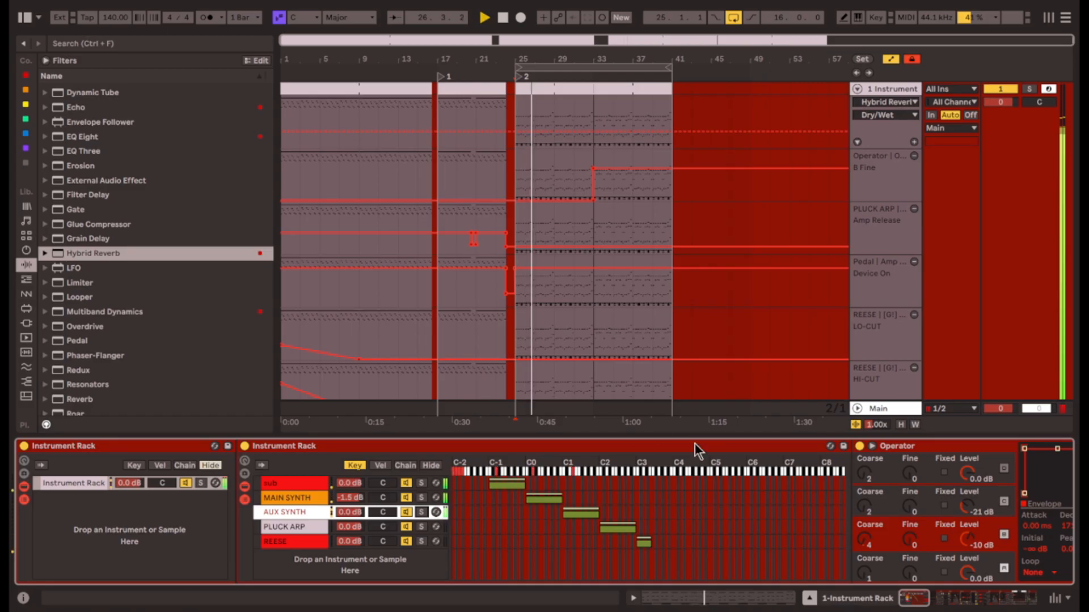
Play the arrangement from bar 1 and review the intro and the bar 17 build-up with their automation.
{"action": "left_click", "coordinate": [287, 190]}
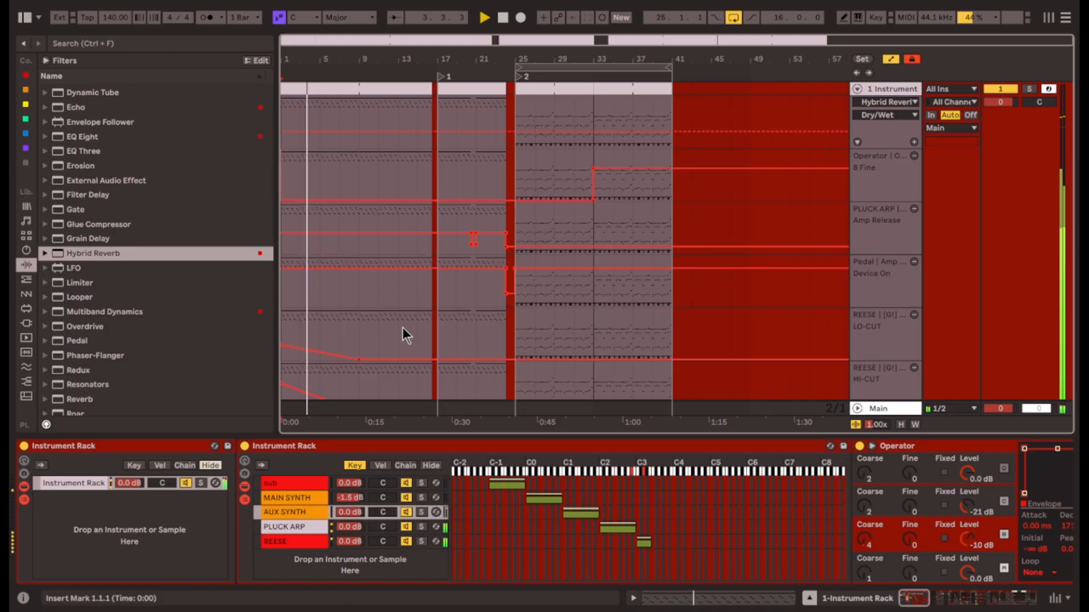
{"action": "scroll", "coordinate": [403, 327], "scroll_direction": "down", "scroll_amount": 2}
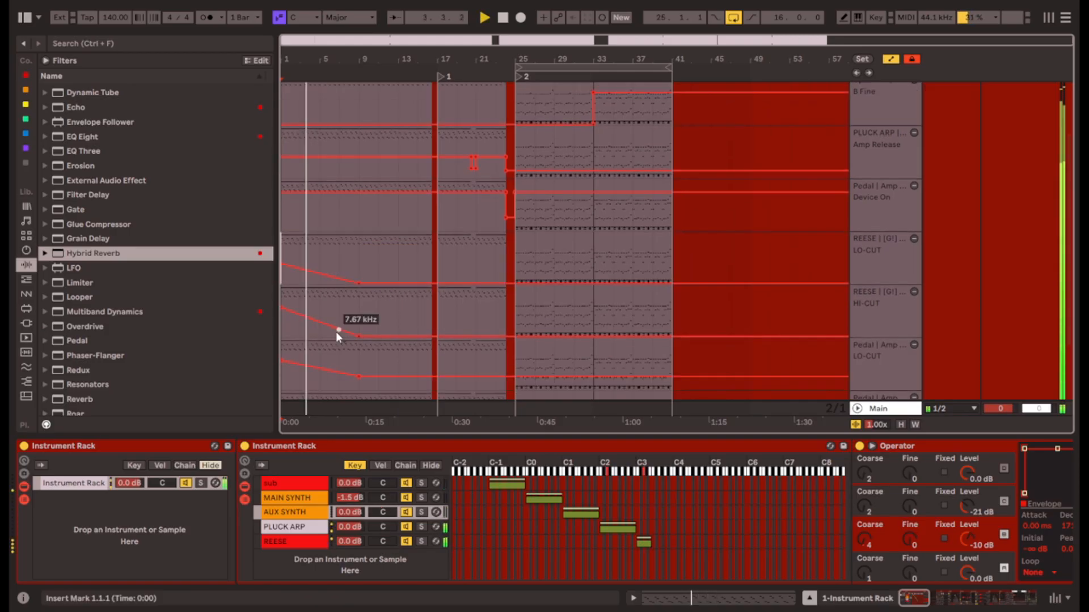
{"action": "scroll", "coordinate": [343, 333], "scroll_direction": "down", "scroll_amount": 3}
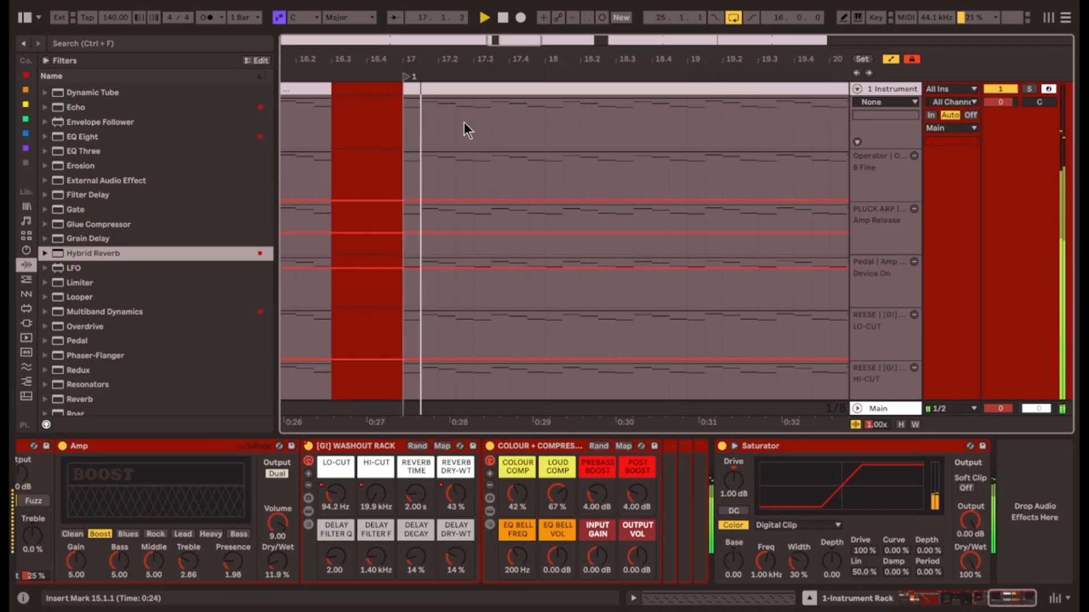
{"action": "scroll", "coordinate": [465, 121], "scroll_direction": "right", "scroll_amount": 2}
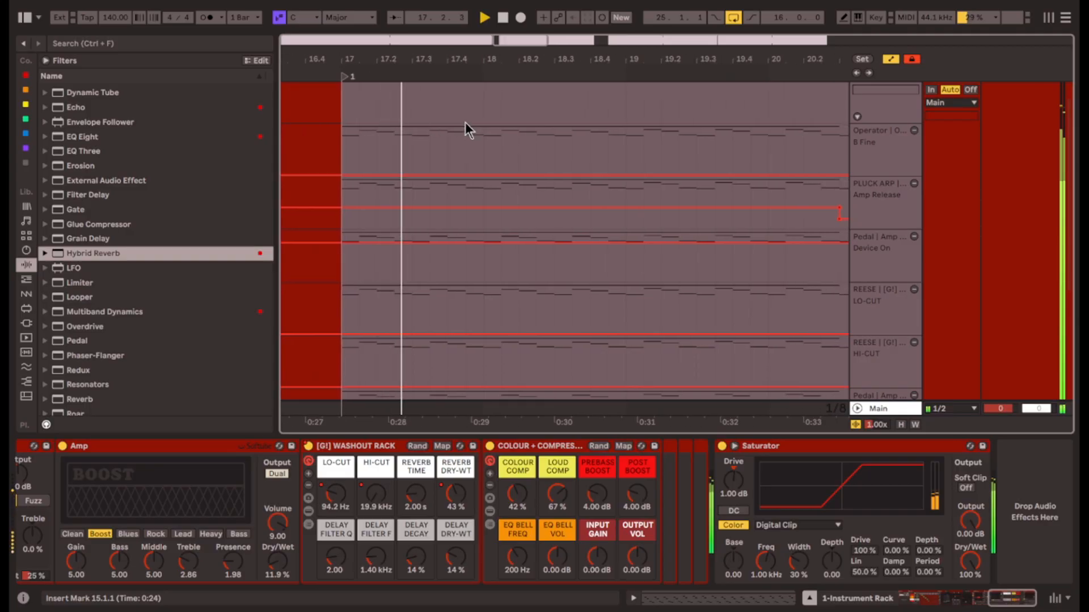
{"action": "scroll", "coordinate": [465, 123], "scroll_direction": "down", "scroll_amount": 4}
{"action": "scroll", "coordinate": [466, 125], "scroll_direction": "up", "scroll_amount": 1}
Insert a Delay between Pedal and the WASHOUT RACK in the REESE chain.
{"action": "left_click", "coordinate": [505, 147]}
{"action": "left_click_drag", "start_coordinate": [1001, 599], "coordinate": [930, 598]}
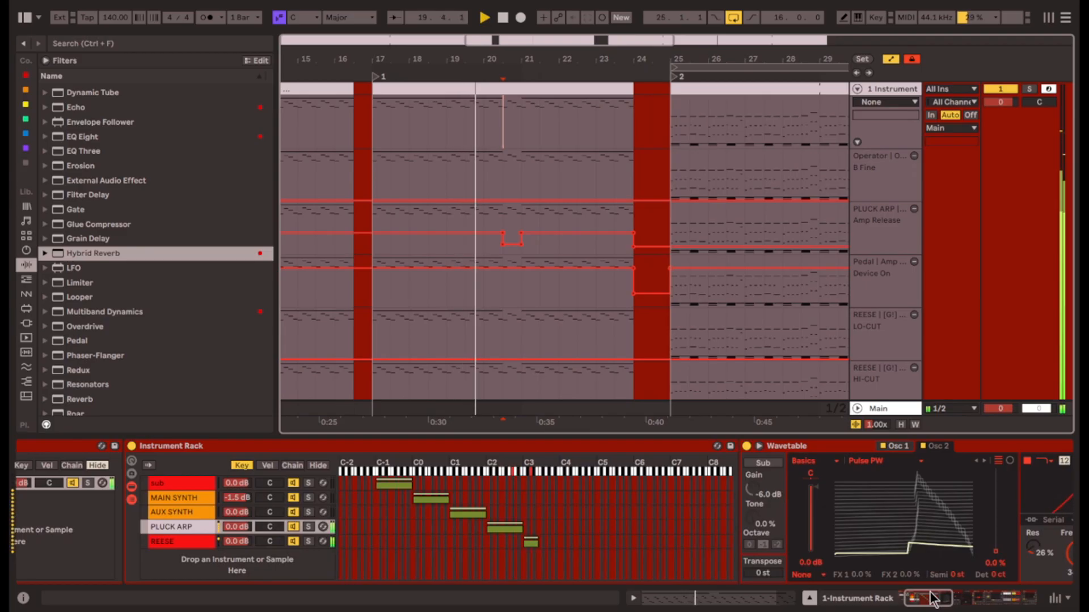
{"action": "left_click", "coordinate": [182, 483]}
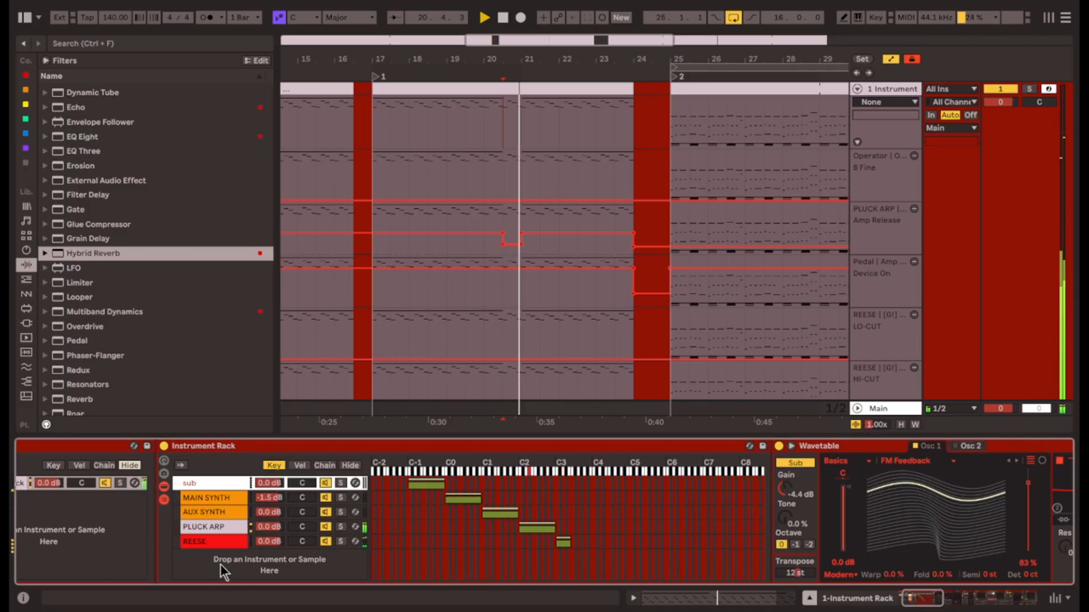
{"action": "left_click", "coordinate": [211, 543]}
{"action": "left_click_drag", "start_coordinate": [920, 599], "coordinate": [998, 602]}
{"action": "scroll", "coordinate": [141, 239], "scroll_direction": "up", "scroll_amount": 3}
{"action": "left_click", "coordinate": [72, 193]}
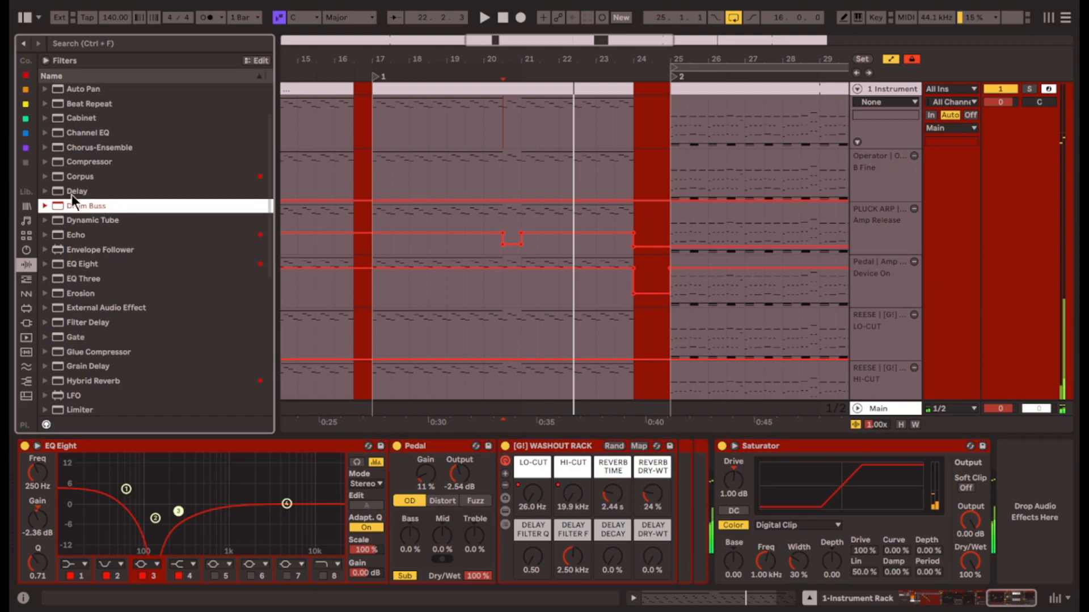
{"action": "left_click_drag", "start_coordinate": [604, 517], "coordinate": [604, 518]}
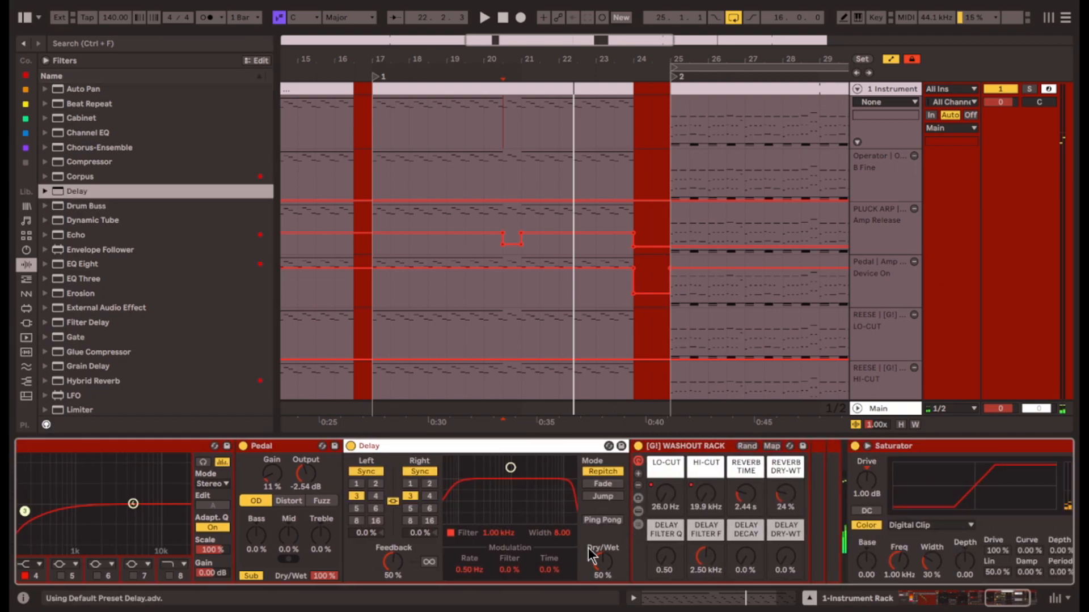
Set the Delay to unsynced 1.00 ms, 0 % feedback and 100 % Dry/Wet, and play the build-up.
{"action": "left_click", "coordinate": [429, 474]}
{"action": "left_click", "coordinate": [358, 128]}
{"action": "key", "text": "space"}
{"action": "left_click", "coordinate": [485, 145]}
{"action": "scroll", "coordinate": [485, 145], "scroll_direction": "up", "scroll_amount": 5}
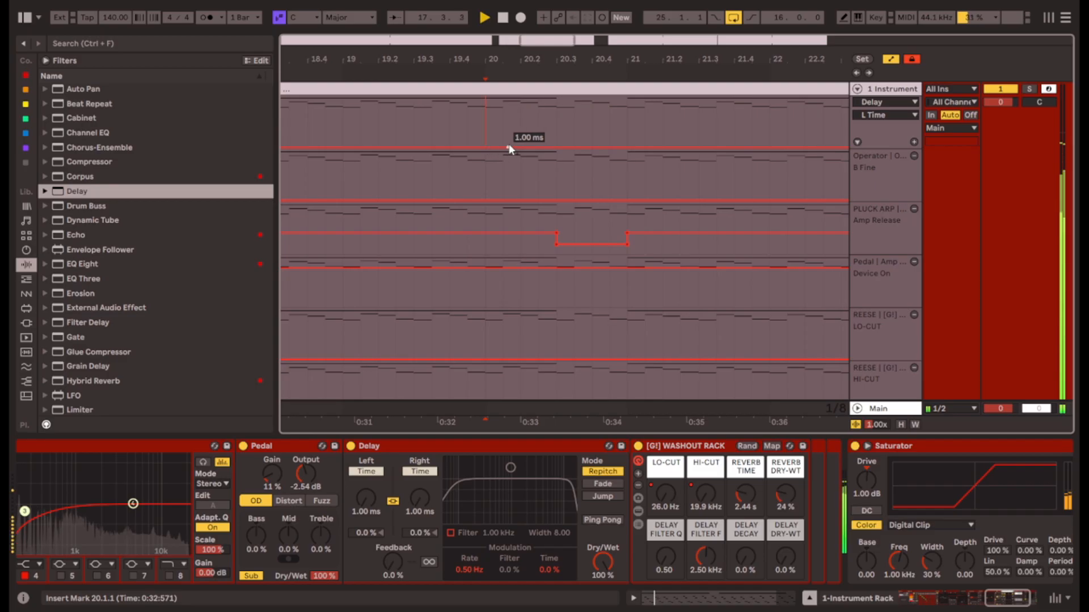
Automate the REESE Delay's L Time with a rising ramp over bar 20 and audition it.
{"action": "left_click", "coordinate": [556, 148]}
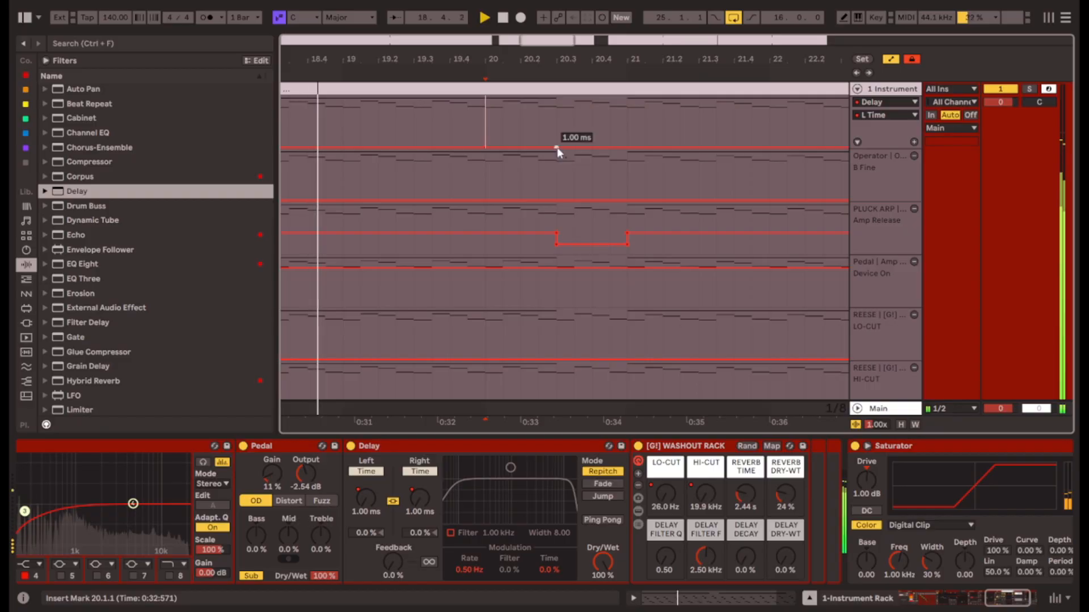
{"action": "left_click_drag", "start_coordinate": [558, 148], "coordinate": [556, 117]}
{"action": "key", "text": "Left"}
{"action": "key", "text": "space"}
{"action": "key", "text": "space"}
{"action": "left_click_drag", "start_coordinate": [627, 116], "coordinate": [628, 133]}
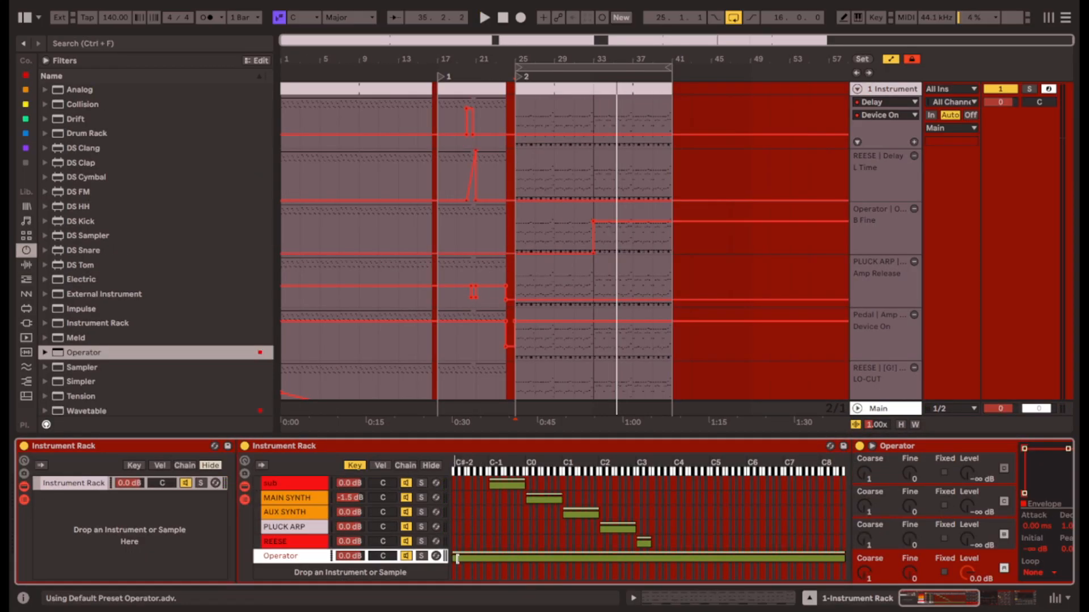
Restrict the new Operator chain's key zone to the very highest keys and rename the chain noise fx.
{"action": "left_click_drag", "start_coordinate": [481, 561], "coordinate": [843, 551]}
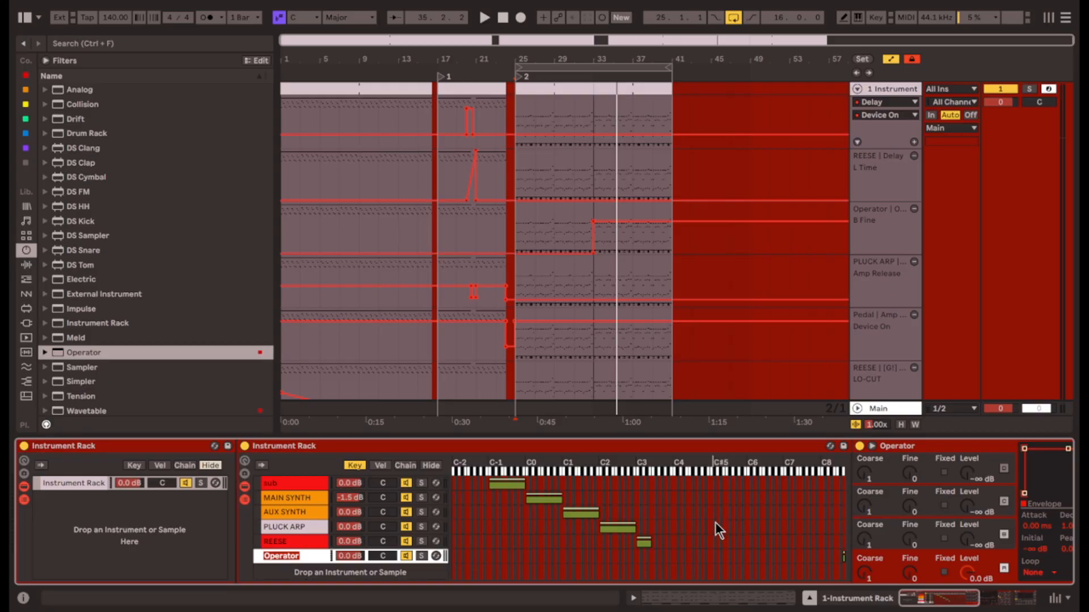
{"action": "type", "text": "a"}
{"action": "type", "text": "ise fx"}
Turn on the new Operator's 24 dB band-pass filter with frequency 283 Hz and resonance 46 %.
{"action": "scroll", "coordinate": [940, 528], "scroll_direction": "right", "scroll_amount": 14}
{"action": "left_click", "coordinate": [733, 527]}
{"action": "left_click", "coordinate": [752, 509]}
{"action": "scroll", "coordinate": [803, 561], "scroll_direction": "right", "scroll_amount": 3}
{"action": "left_click", "coordinate": [768, 494]}
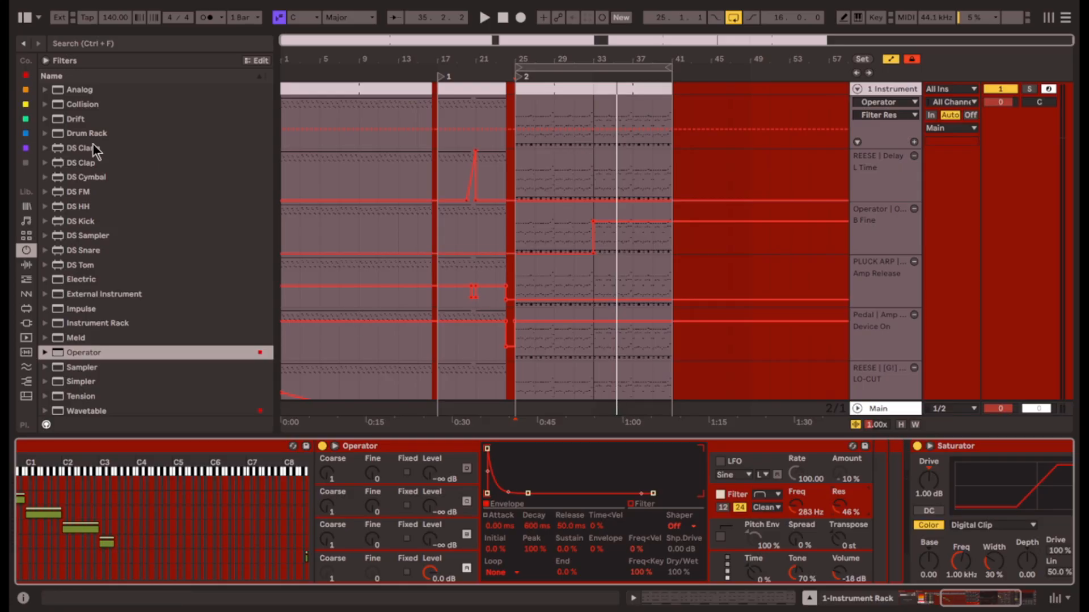
Load the [G!] WASH N SQUASH audio effect rack after the Operator in its chain.
{"action": "left_click", "coordinate": [26, 265]}
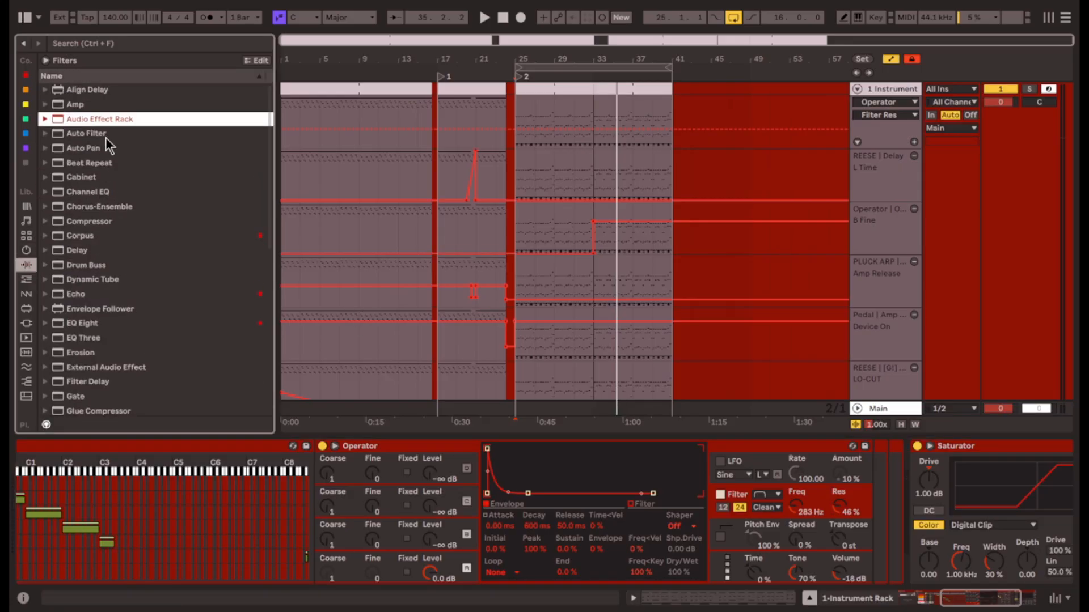
{"action": "key", "text": "Right"}
{"action": "key", "text": "Right"}
{"action": "left_click", "coordinate": [162, 306]}
{"action": "left_click_drag", "start_coordinate": [137, 282], "coordinate": [787, 544]}
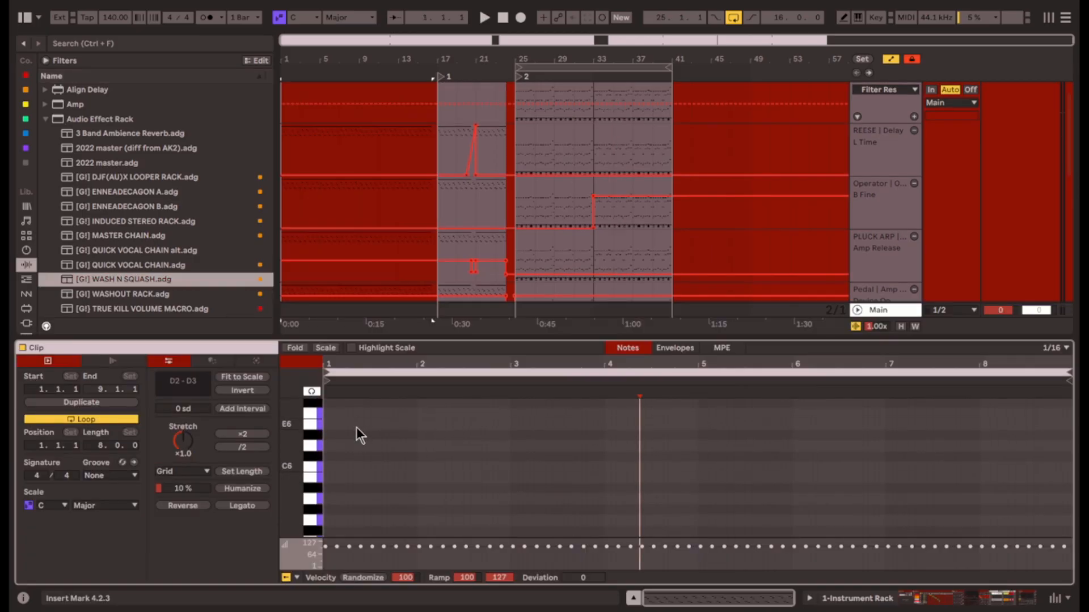
Draw a four-bar G8 note from the start of the intro clip and audition it through the new chain.
{"action": "scroll", "coordinate": [340, 435], "scroll_direction": "up", "scroll_amount": 5}
{"action": "double_click", "coordinate": [328, 406]}
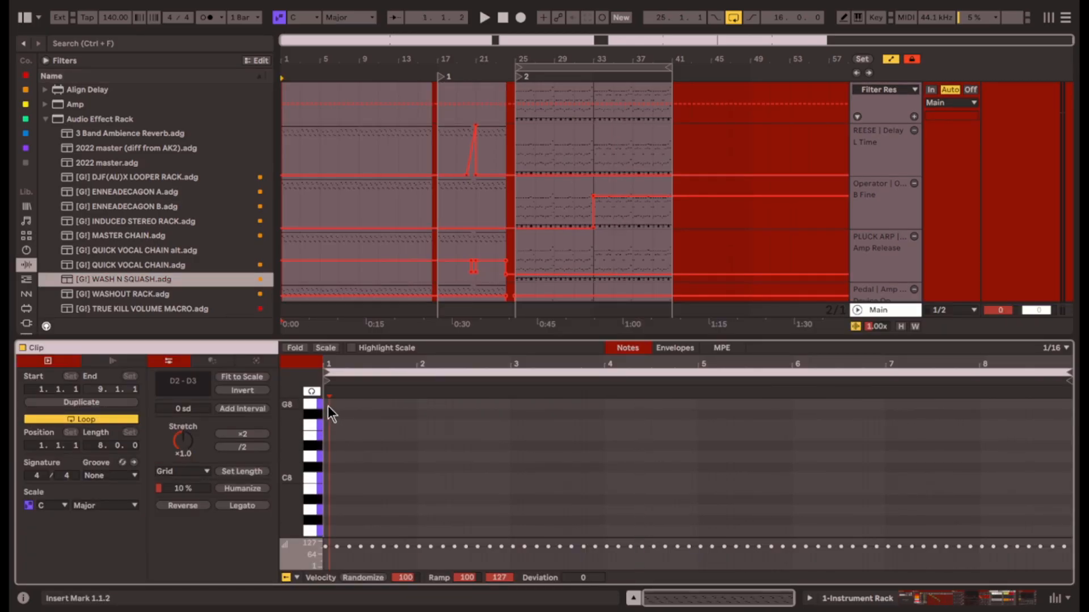
{"action": "left_click_drag", "start_coordinate": [330, 405], "coordinate": [699, 412]}
{"action": "key", "text": "space"}
{"action": "left_click", "coordinate": [998, 600]}
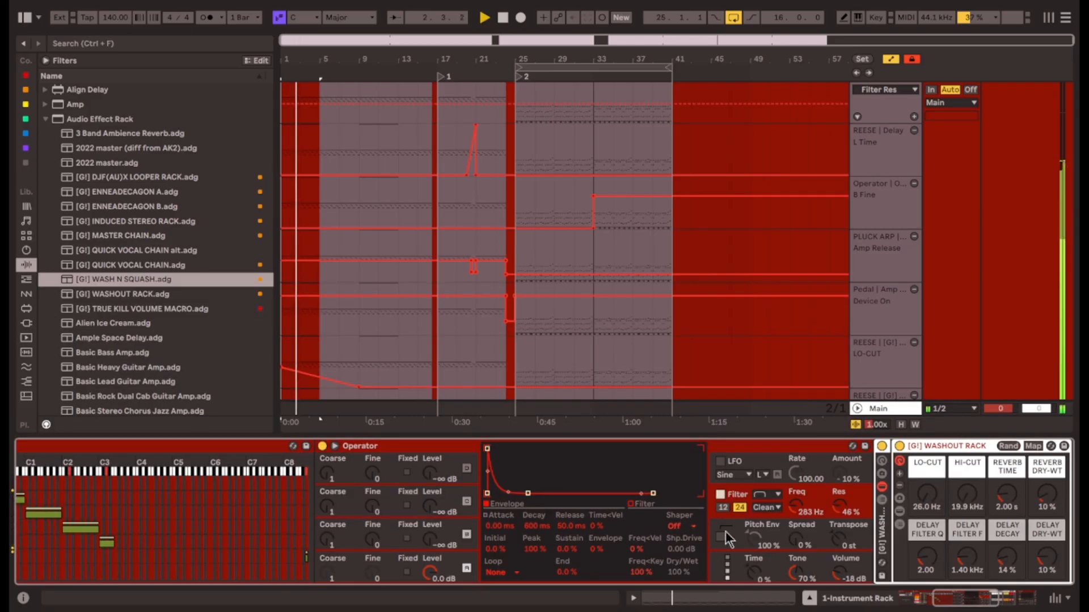
{"action": "key", "text": "space"}
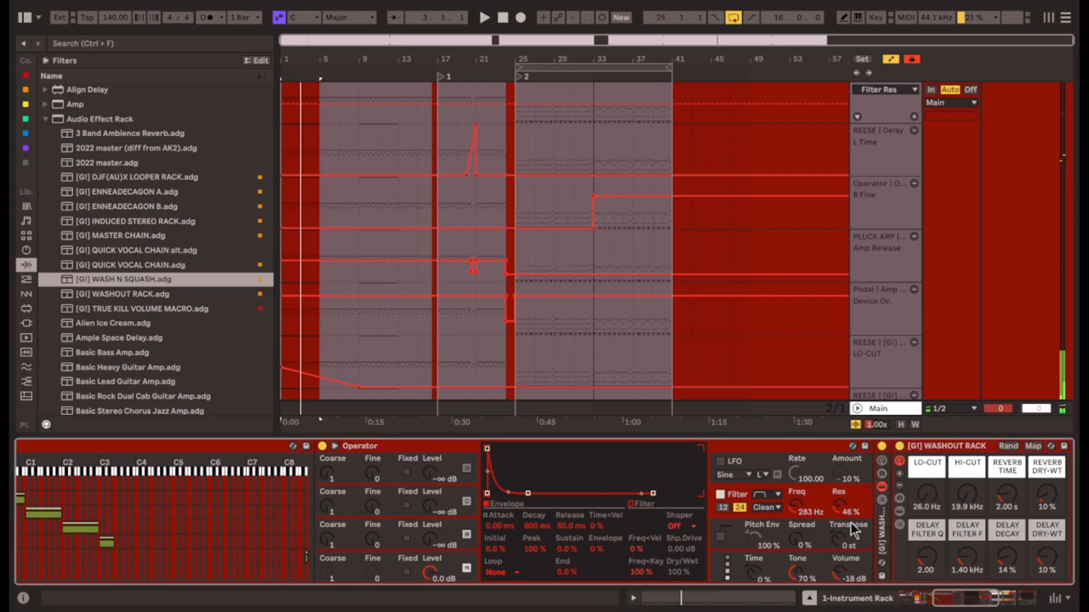
Automate the noise Operator's filter frequency to fall from 542 Hz at bar 1 to 30 Hz at bar 5 and audition it.
{"action": "scroll", "coordinate": [649, 237], "scroll_direction": "up", "scroll_amount": 1}
{"action": "left_click", "coordinate": [300, 115]}
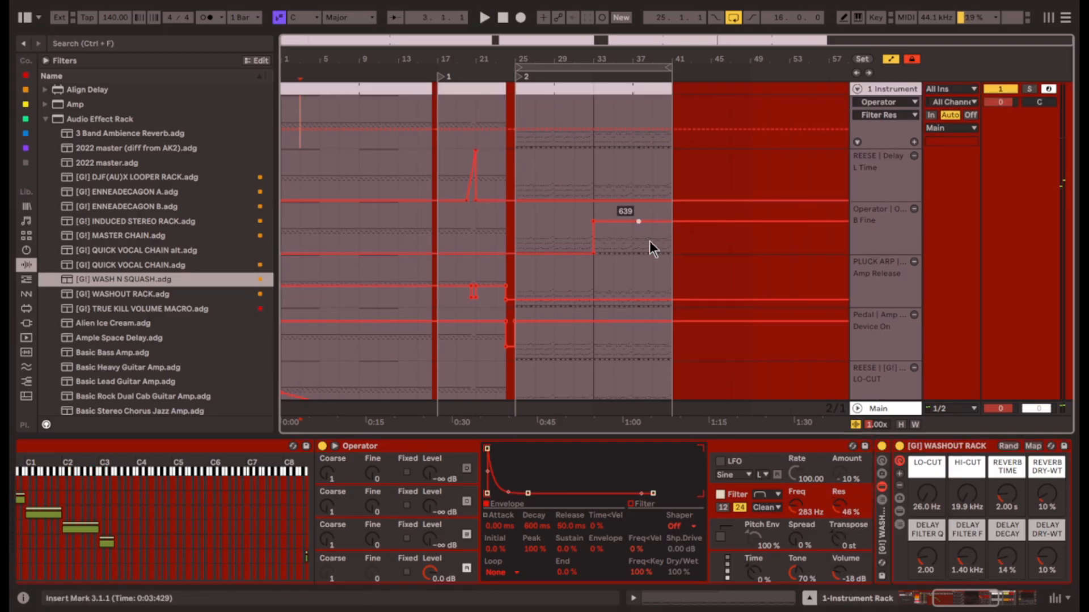
{"action": "left_click", "coordinate": [803, 509]}
{"action": "left_click_drag", "start_coordinate": [282, 130], "coordinate": [320, 147]}
{"action": "key", "text": "space"}
{"action": "left_click", "coordinate": [285, 143]}
{"action": "key", "text": "space"}
{"action": "key", "text": "space"}
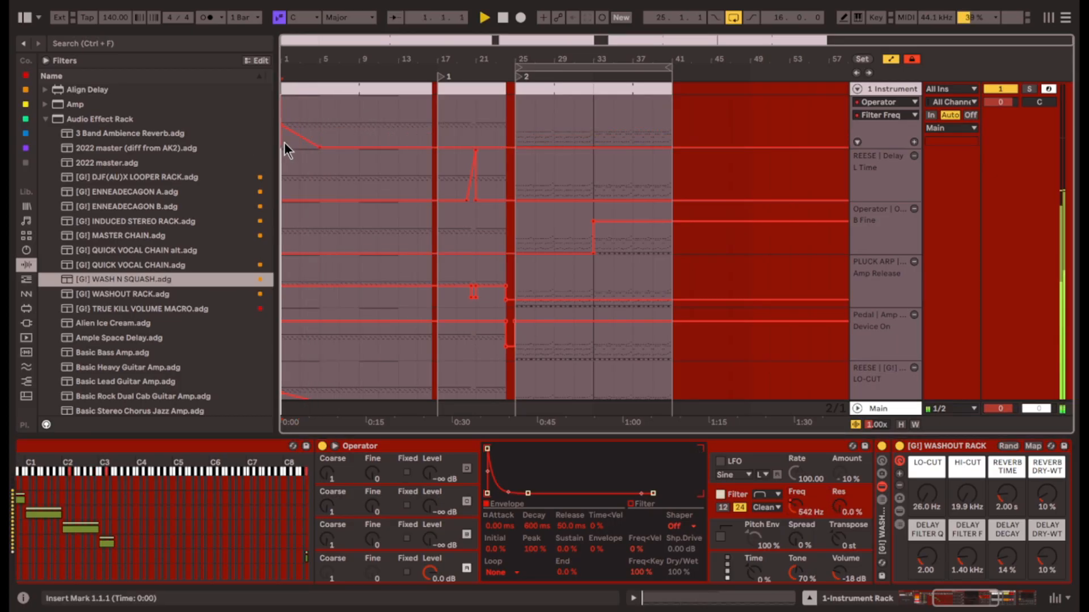
Give the noise filter frequency automation its own lane and bend the falling ramp between bars 1 and 5 into a curve.
{"action": "scroll", "coordinate": [285, 142], "scroll_direction": "up", "scroll_amount": 5}
{"action": "left_click", "coordinate": [914, 142]}
{"action": "left_click", "coordinate": [882, 152]}
{"action": "left_click_drag", "start_coordinate": [421, 198], "coordinate": [421, 200]}
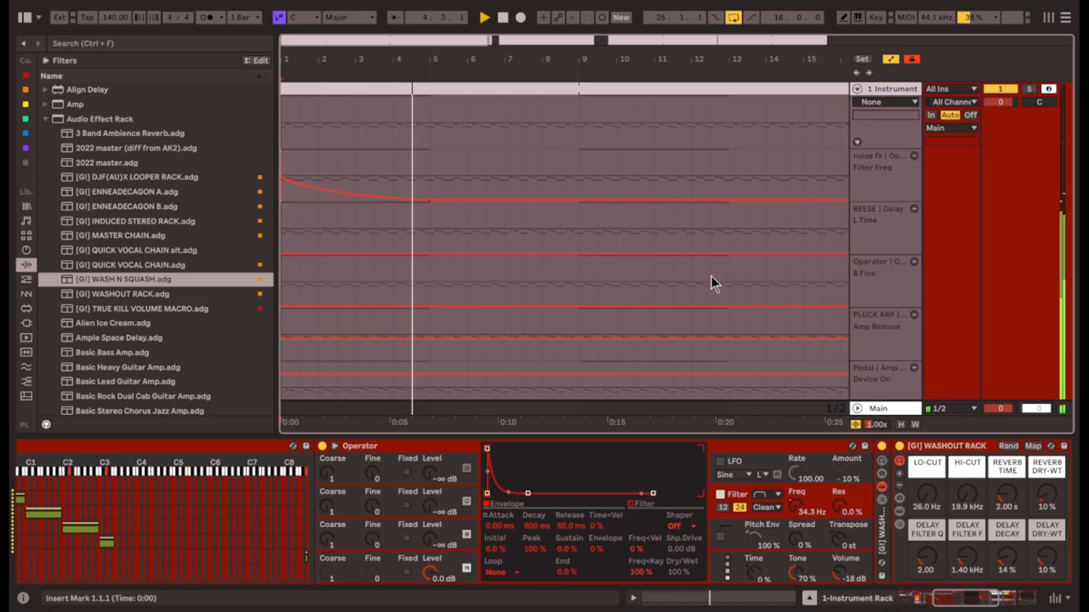
Set the noise chain's WASHOUT RACK to LO-CUT 925 Hz and REVERB DRY-WT 38 %.
{"action": "mouse_move", "coordinate": [925, 500]}
{"action": "left_mouse_down"}
{"action": "mouse_move", "coordinate": [925, 482]}
{"action": "mouse_move", "coordinate": [955, 507]}
{"action": "mouse_move", "coordinate": [935, 491]}
{"action": "left_mouse_up"}
{"action": "left_click_drag", "start_coordinate": [1048, 498], "coordinate": [1048, 474]}
{"action": "scroll", "coordinate": [960, 529], "scroll_direction": "right", "scroll_amount": 3}
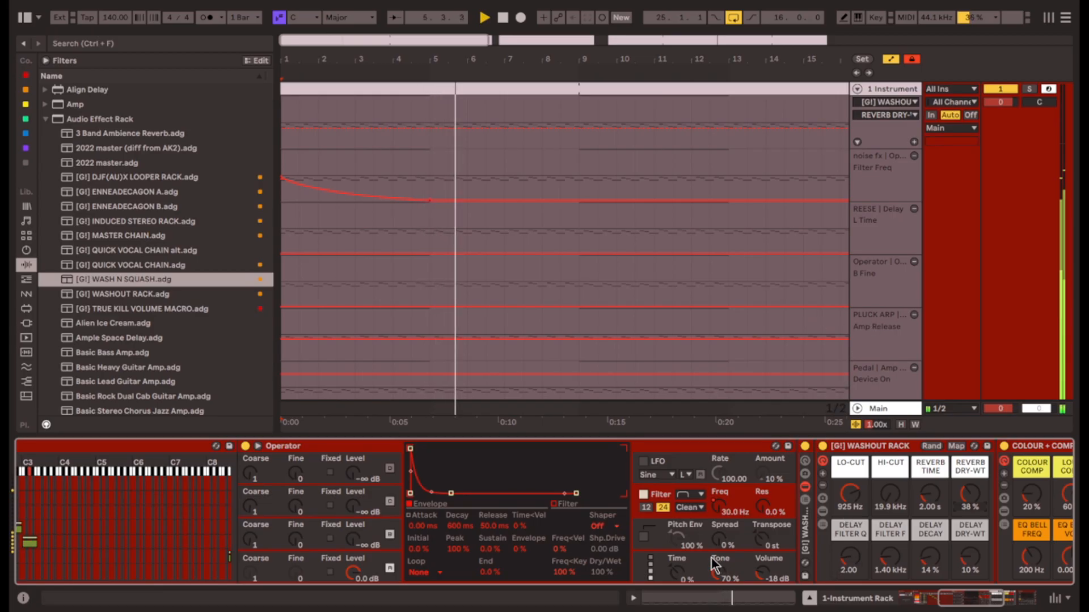
Automate the noise Operator's oscillator A level in its own lane, fading from 0 dB at bar 1 to -∞ dB at bar 5, and audition it.
{"action": "left_click", "coordinate": [358, 569]}
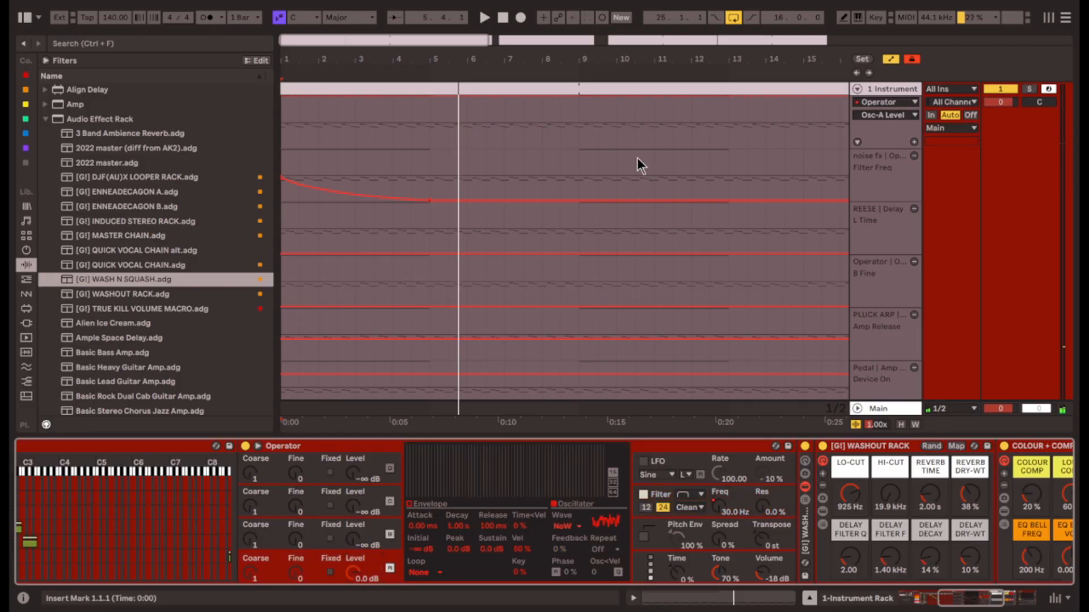
{"action": "left_click", "coordinate": [914, 142]}
{"action": "left_click", "coordinate": [285, 149]}
{"action": "left_click_drag", "start_coordinate": [429, 150], "coordinate": [429, 200]}
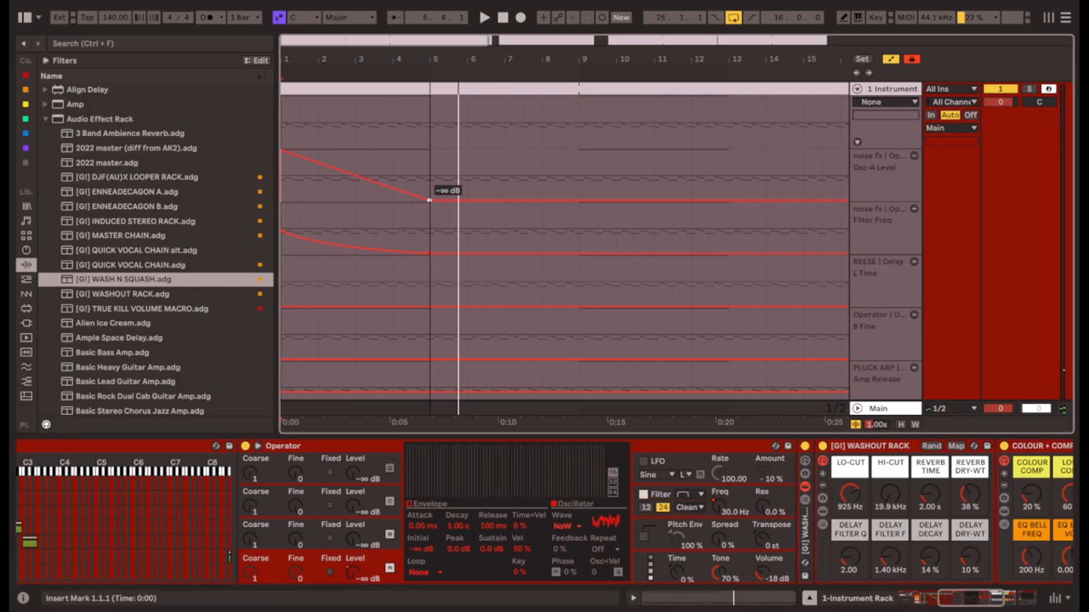
{"action": "key", "text": "space"}
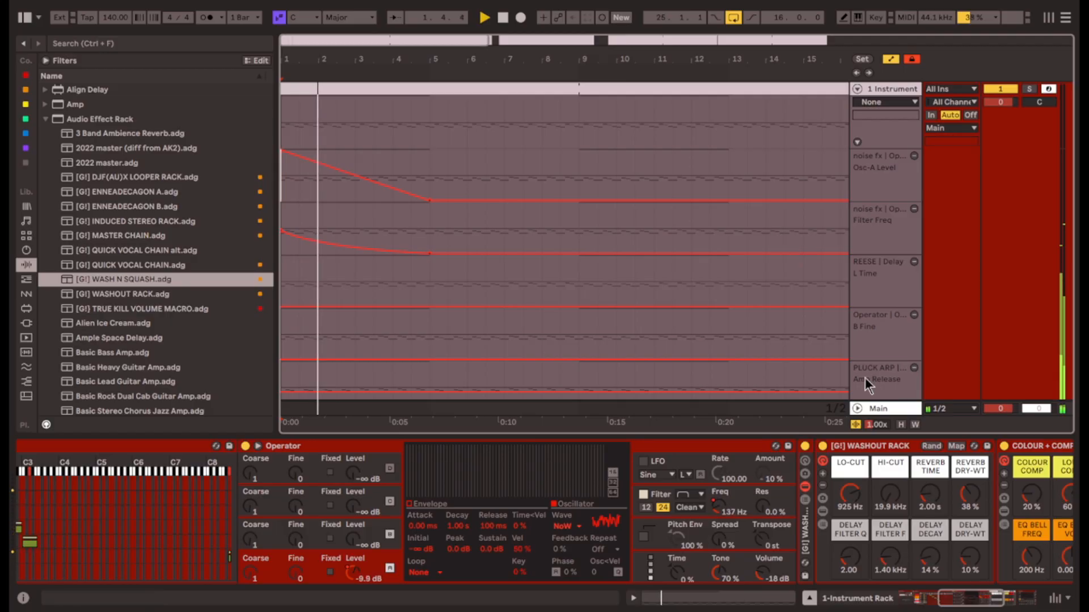
Raise the WASHOUT RACK's DELAY DRY-WT to 42 % in the noise chain.
{"action": "scroll", "coordinate": [821, 486], "scroll_direction": "right", "scroll_amount": 5}
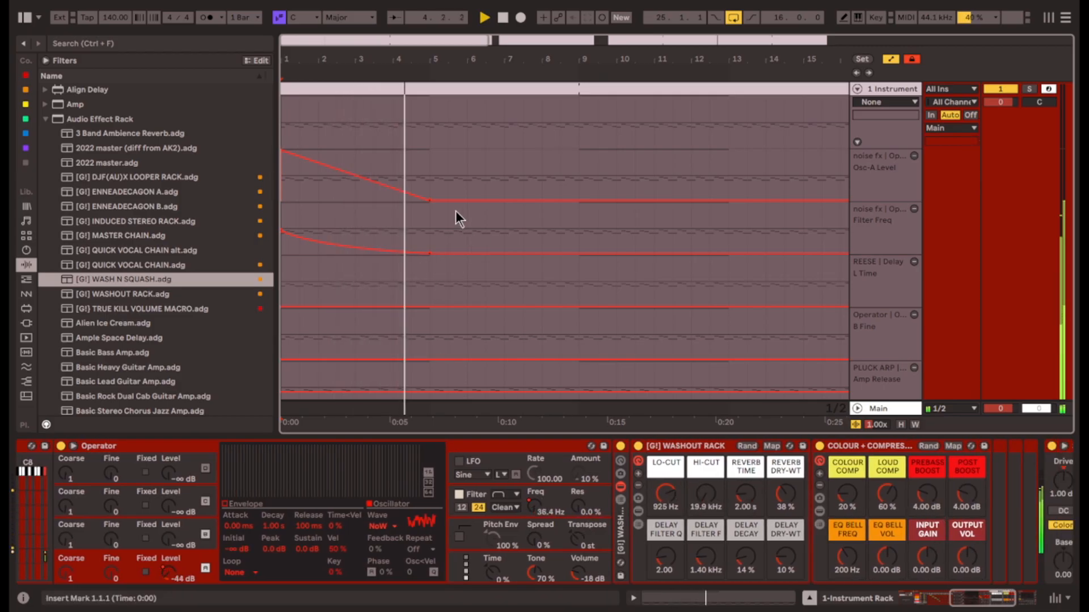
{"action": "left_click_drag", "start_coordinate": [785, 494], "coordinate": [786, 484]}
{"action": "left_click", "coordinate": [745, 494]}
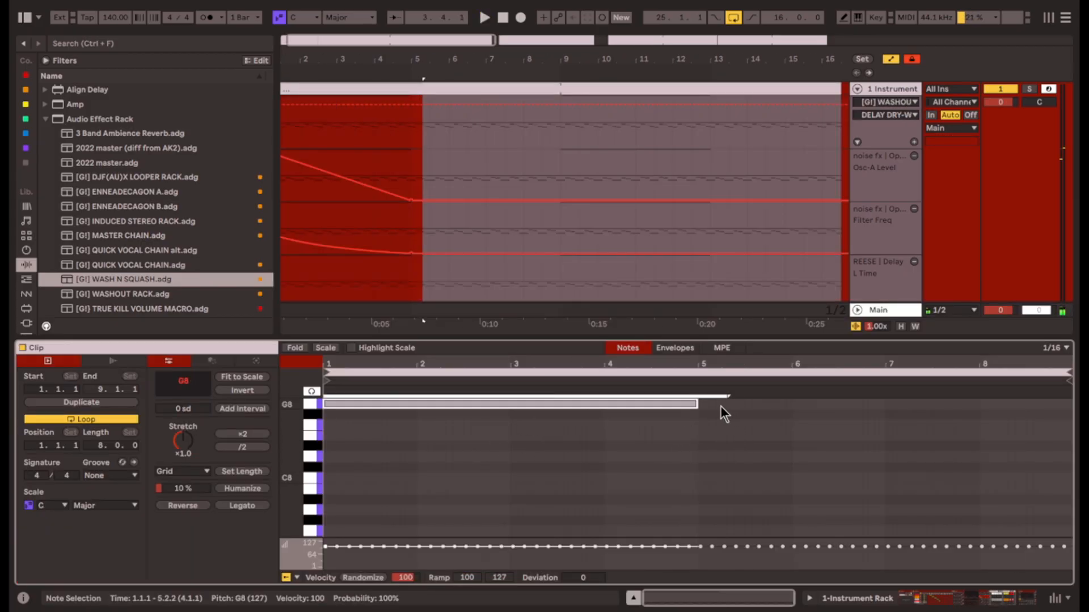
Extend the intro clip's G8 note to the full eight bars and play the section back.
{"action": "left_click_drag", "start_coordinate": [697, 406], "coordinate": [1071, 406]}
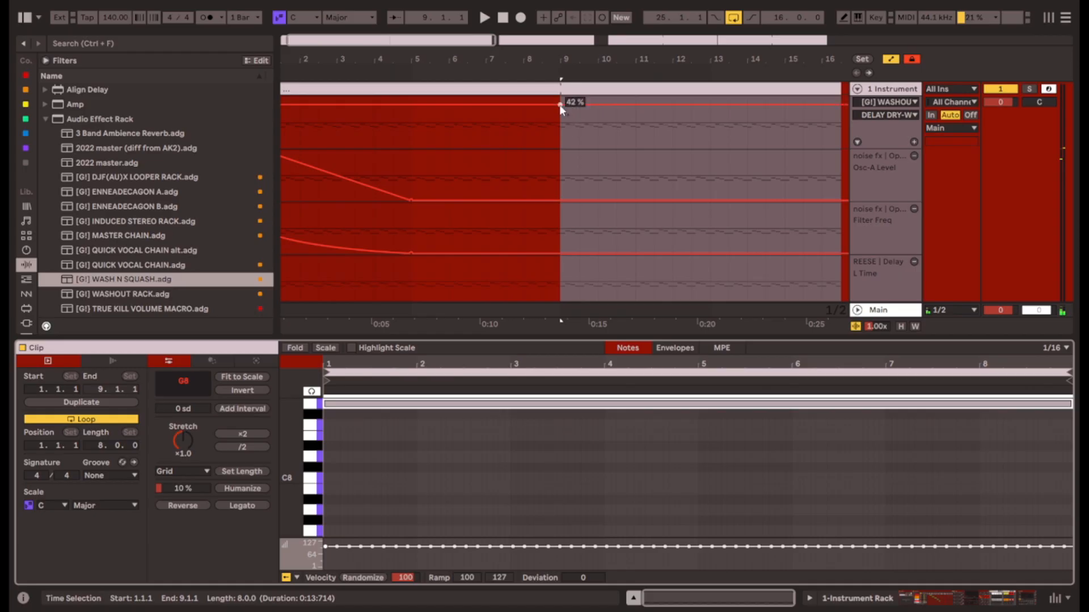
{"action": "left_click", "coordinate": [555, 91]}
{"action": "key", "text": "space"}
Add a swell peaking at bar 9 to both the noise filter frequency and oscillator A level automation.
{"action": "left_click", "coordinate": [559, 157]}
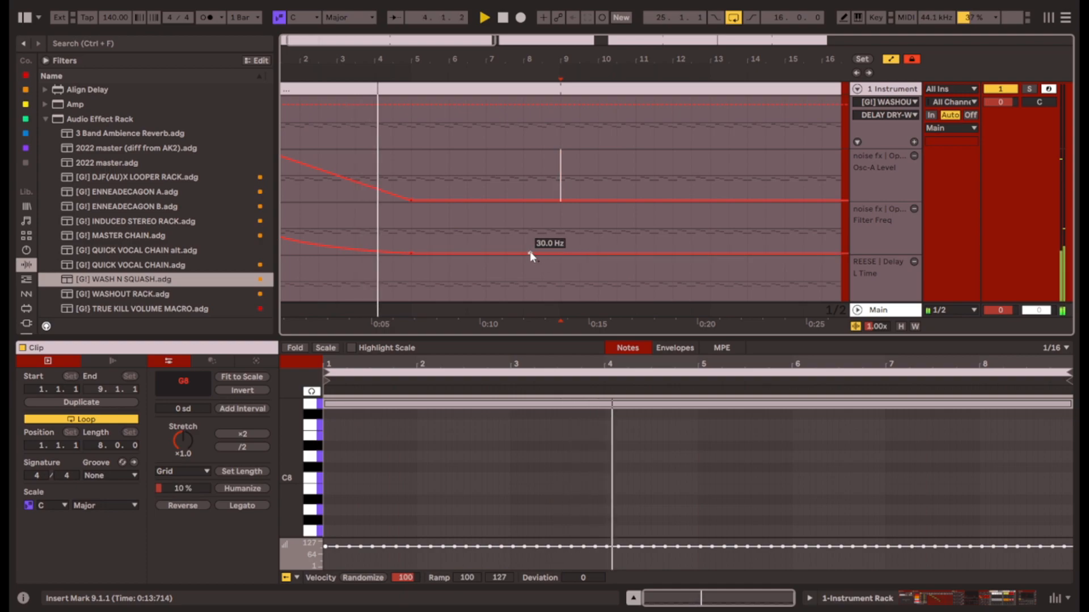
{"action": "mouse_move", "coordinate": [562, 254]}
{"action": "left_mouse_down"}
{"action": "mouse_move", "coordinate": [559, 241]}
{"action": "mouse_move", "coordinate": [580, 255]}
{"action": "left_mouse_up"}
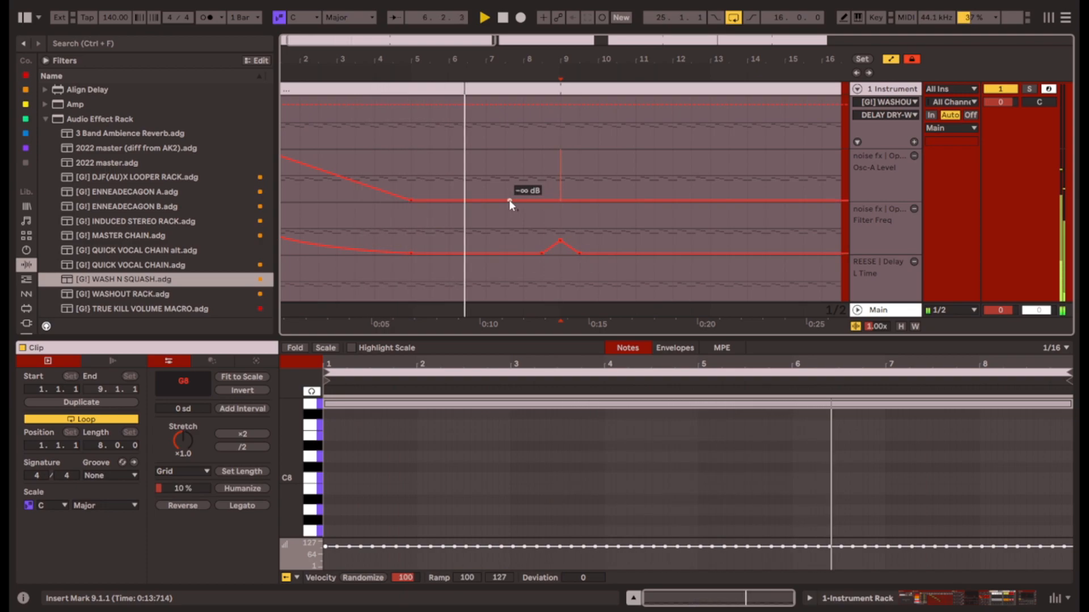
{"action": "left_click", "coordinate": [525, 200]}
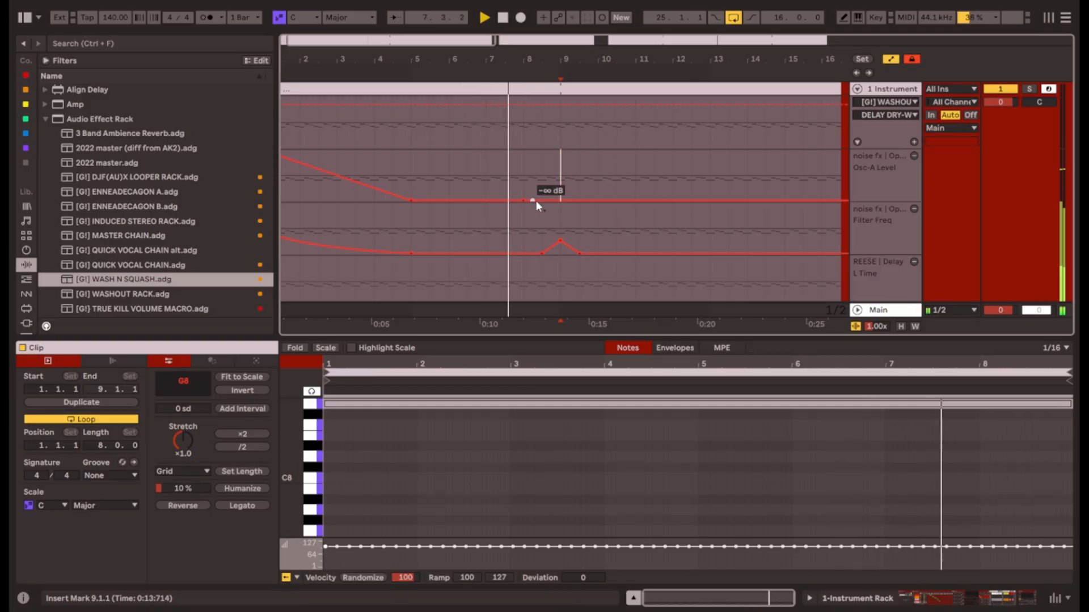
{"action": "left_click_drag", "start_coordinate": [560, 200], "coordinate": [597, 200]}
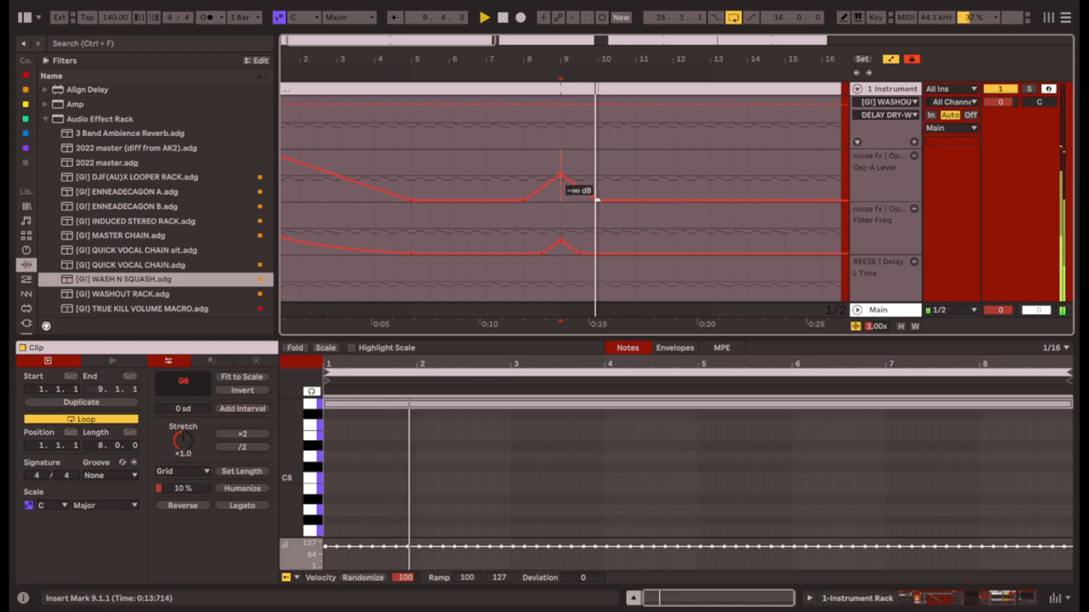
Ramp the noise level to -16 dB and the filter frequency up from bar 15 to the intro's end at 16.3, dropping both to minimum there.
{"action": "scroll", "coordinate": [686, 218], "scroll_direction": "right", "scroll_amount": 8}
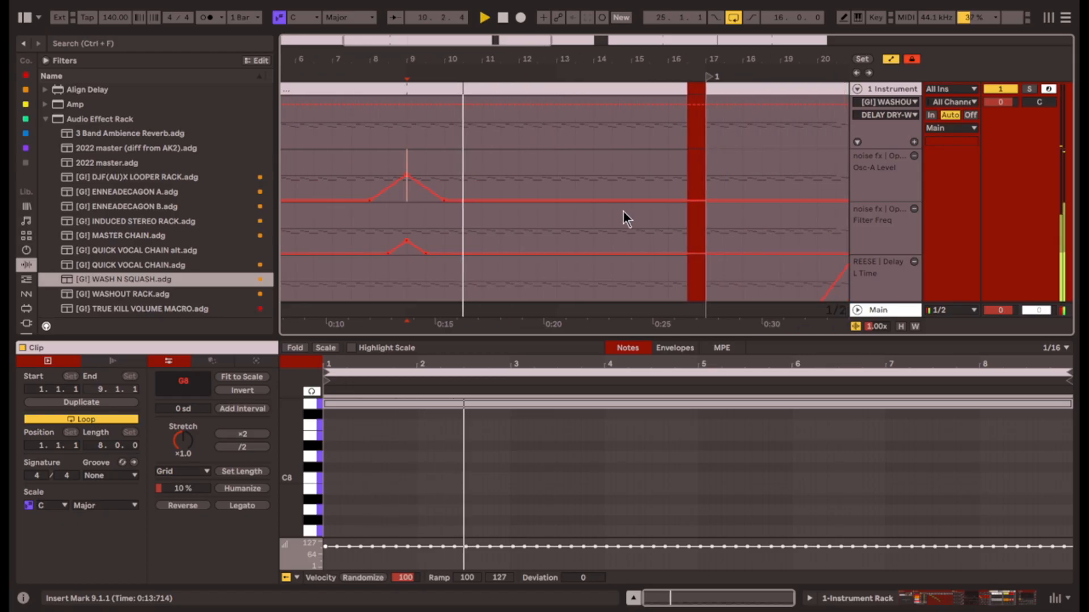
{"action": "left_click", "coordinate": [592, 202]}
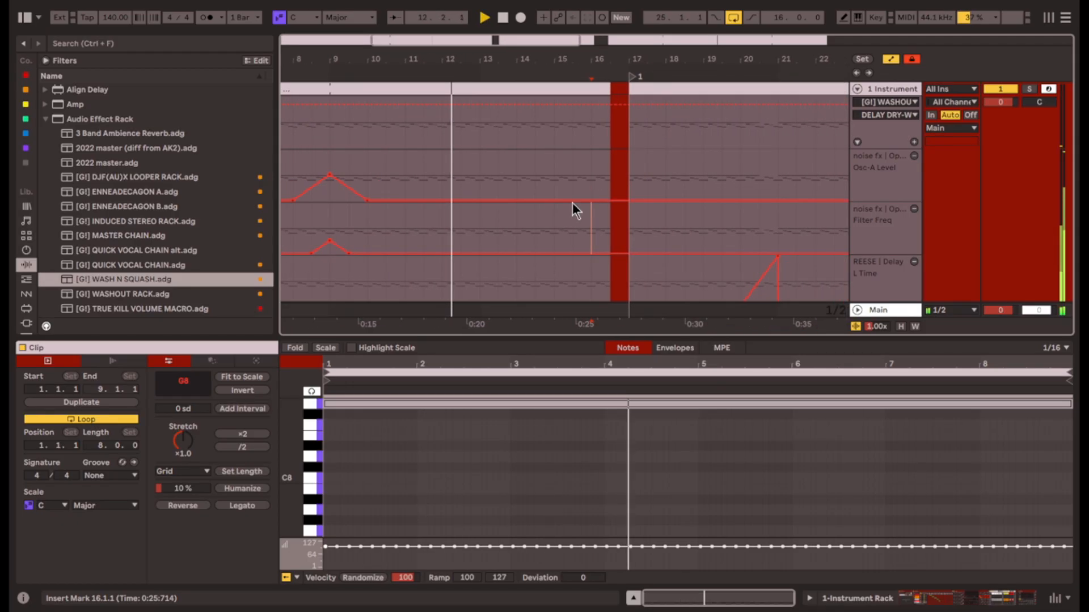
{"action": "left_click", "coordinate": [554, 201]}
{"action": "left_click_drag", "start_coordinate": [610, 201], "coordinate": [610, 171]}
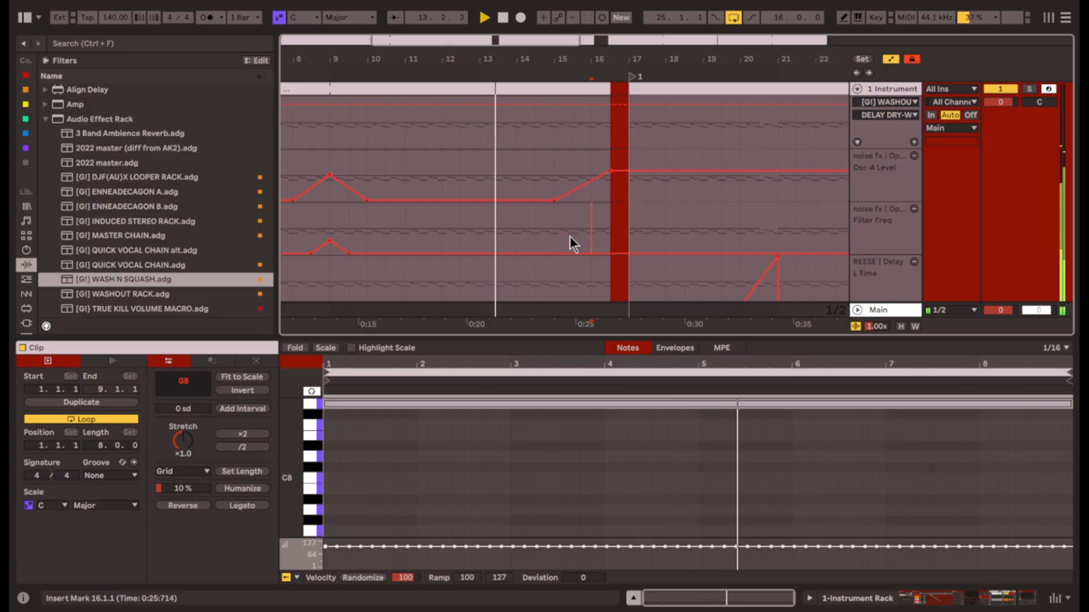
{"action": "left_click", "coordinate": [554, 254]}
{"action": "left_click_drag", "start_coordinate": [610, 253], "coordinate": [610, 223]}
{"action": "left_click", "coordinate": [619, 171]}
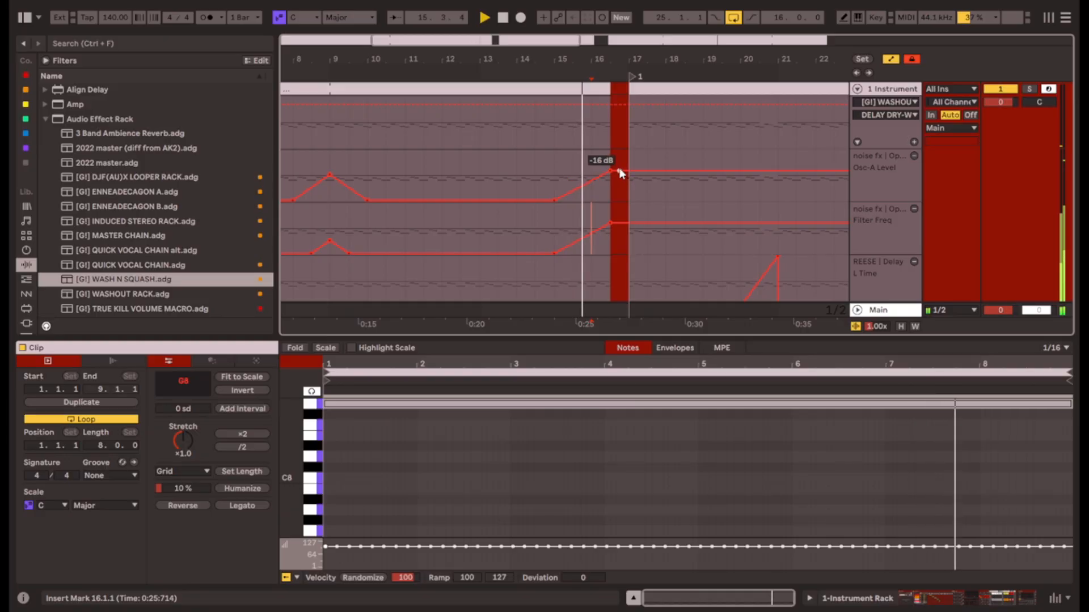
{"action": "left_click_drag", "start_coordinate": [619, 171], "coordinate": [611, 253]}
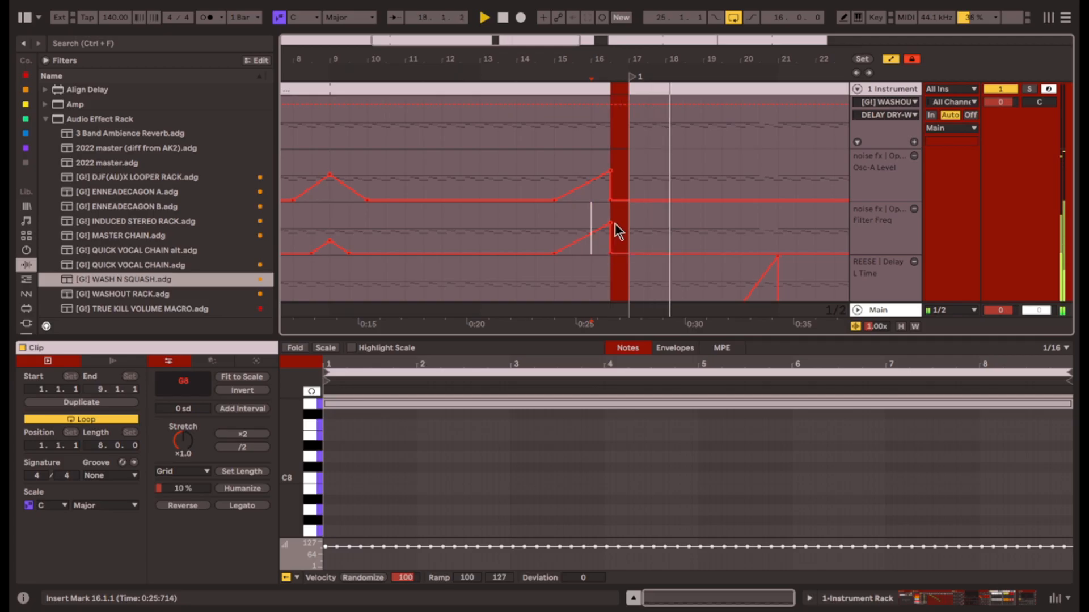
{"action": "left_click", "coordinate": [558, 173]}
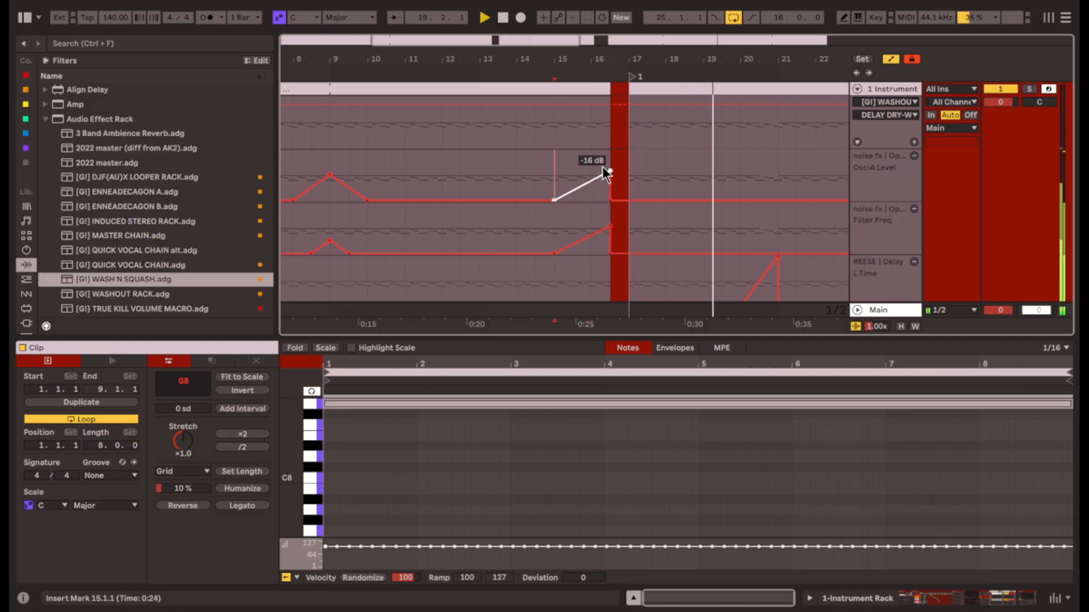
Copy the noise level and filter frequency automation of bars 1 to 5 to bar 17 and audition the result.
{"action": "key", "text": "w"}
{"action": "left_click_drag", "start_coordinate": [327, 184], "coordinate": [297, 238]}
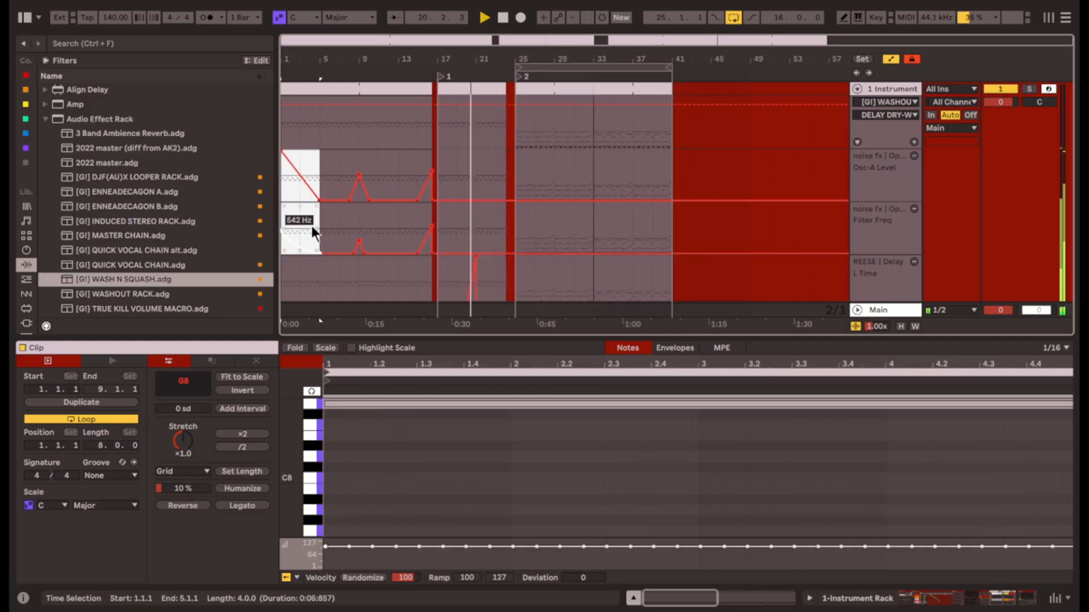
{"action": "left_click", "coordinate": [443, 157]}
{"action": "key", "text": "ctrl+v"}
{"action": "key", "text": "plus"}
{"action": "key", "text": "plus"}
{"action": "scroll", "coordinate": [532, 158], "scroll_direction": "left", "scroll_amount": 2}
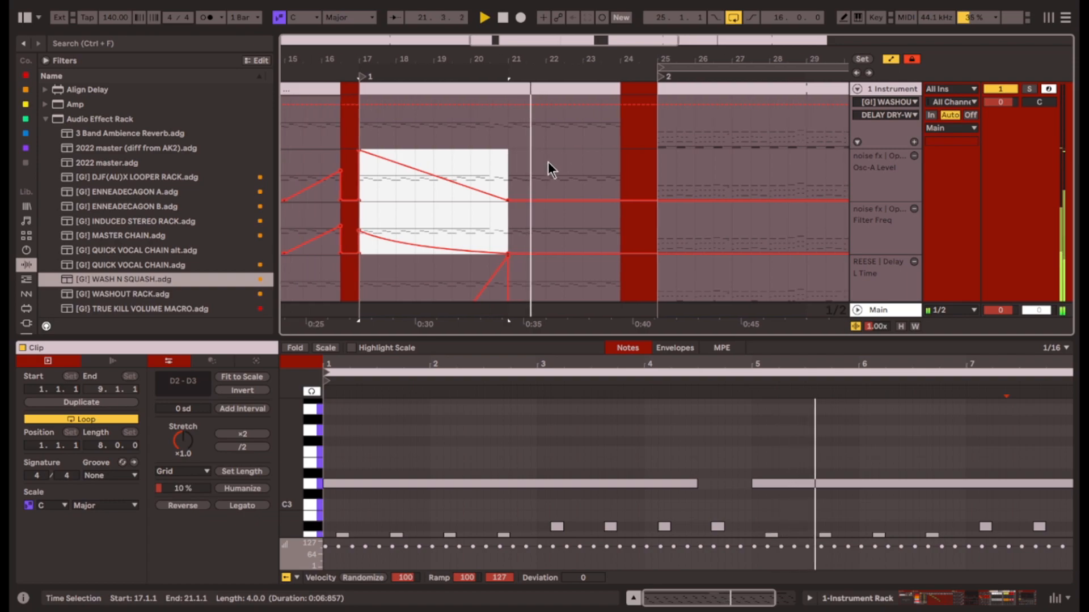
{"action": "scroll", "coordinate": [548, 161], "scroll_direction": "down", "scroll_amount": 1}
{"action": "left_click", "coordinate": [355, 190]}
{"action": "key", "text": "space"}
{"action": "key", "text": "space"}
Draw a G8 note spanning all seven bars of the clip that starts at bar 17.
{"action": "scroll", "coordinate": [420, 191], "scroll_direction": "up", "scroll_amount": 1}
{"action": "left_click", "coordinate": [414, 89]}
{"action": "key", "text": "space"}
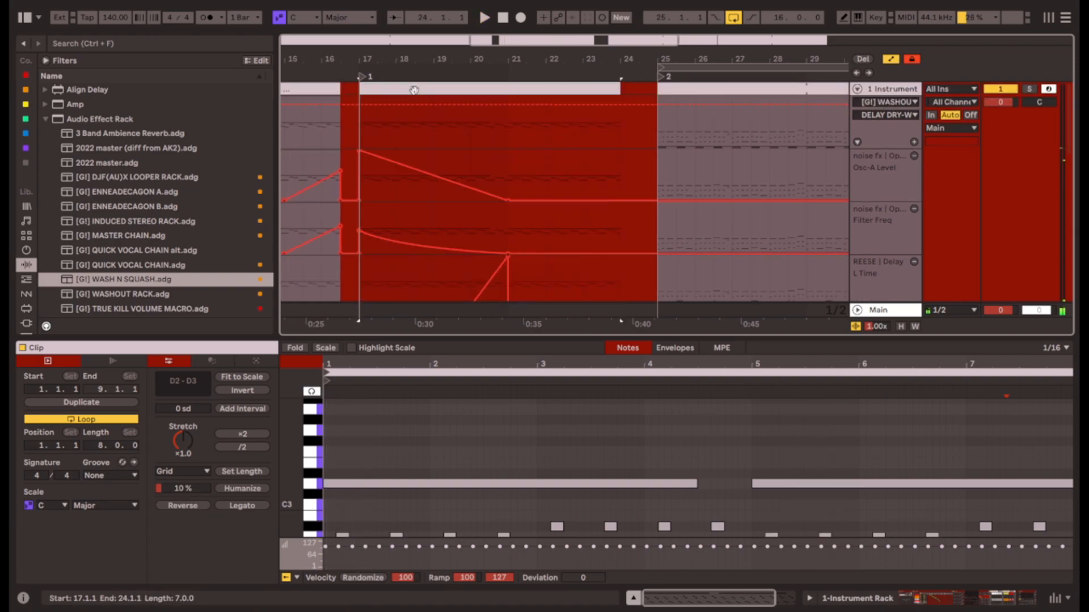
{"action": "scroll", "coordinate": [385, 423], "scroll_direction": "up", "scroll_amount": 10}
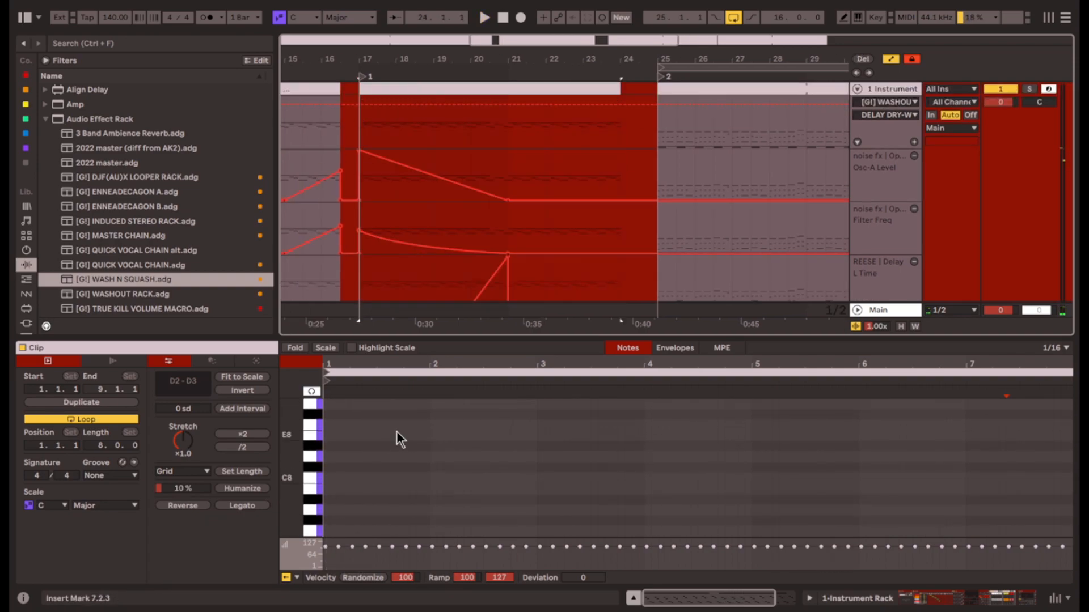
{"action": "double_click", "coordinate": [326, 404]}
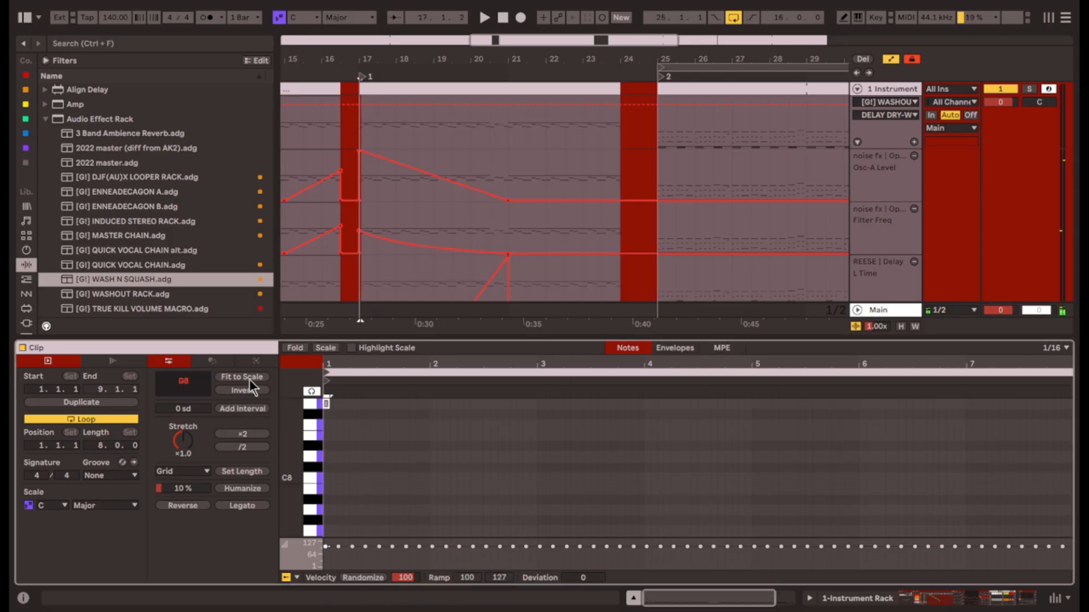
{"action": "left_click", "coordinate": [336, 413]}
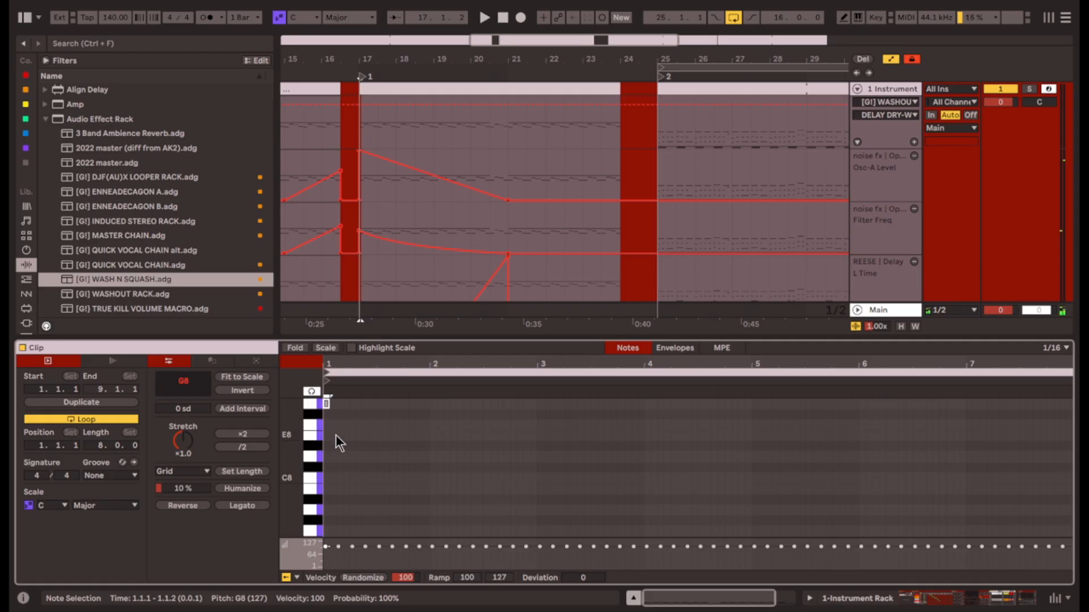
{"action": "key", "text": "ctrl+a"}
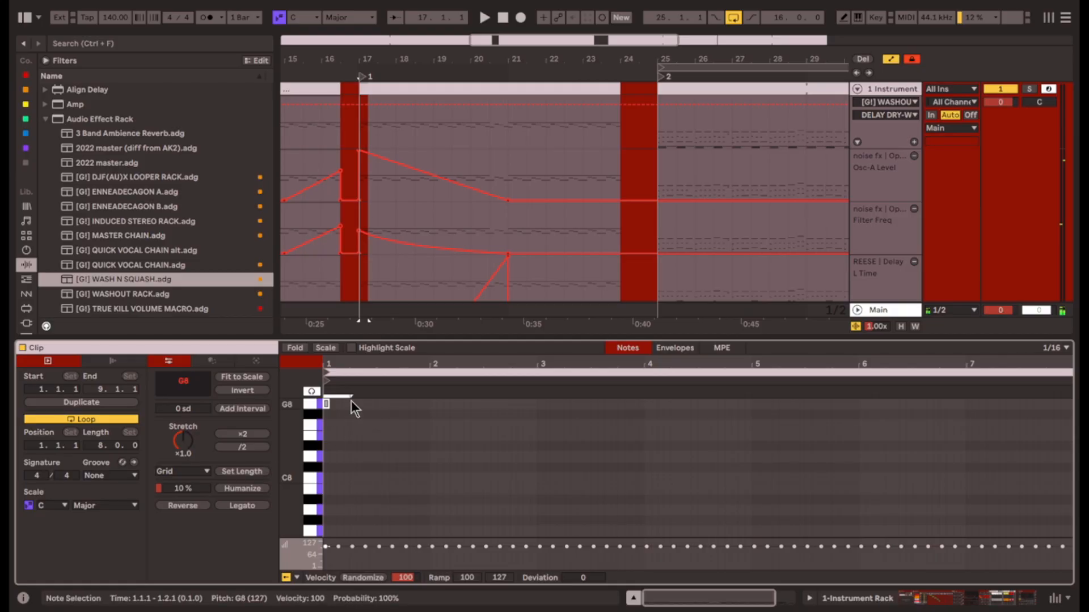
{"action": "left_click_drag", "start_coordinate": [327, 403], "coordinate": [1071, 403]}
Reshape the noise level automation to reach -∞ dB at bar 20 and rise to maximum between bars 21 and 24.
{"action": "left_click", "coordinate": [512, 150]}
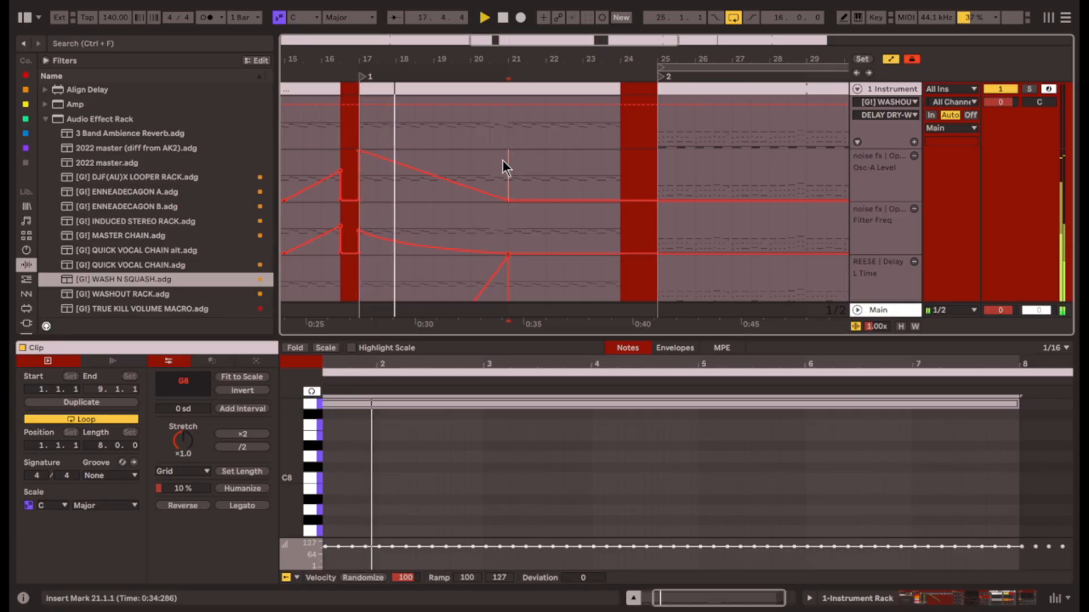
{"action": "left_click_drag", "start_coordinate": [507, 200], "coordinate": [470, 200]}
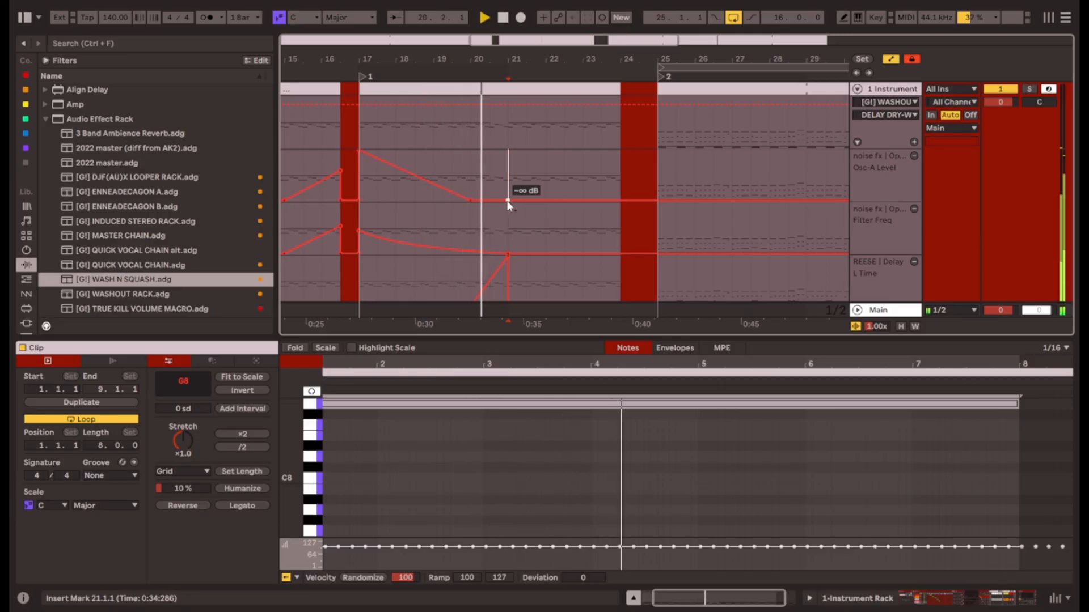
{"action": "left_click_drag", "start_coordinate": [622, 201], "coordinate": [622, 151]}
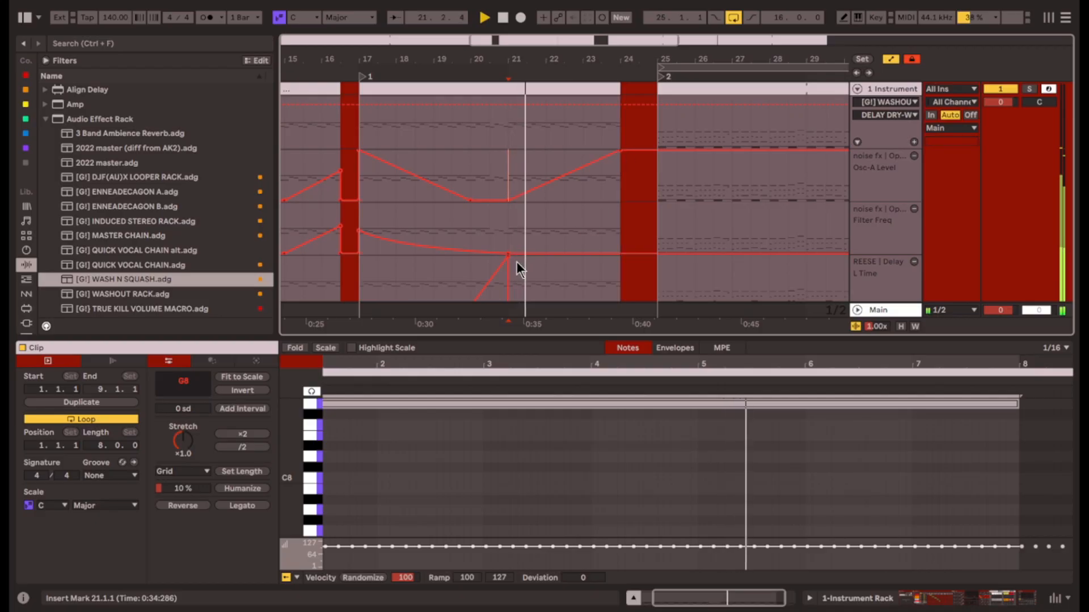
Ramp the noise filter frequency from bar 22 up to 415 Hz at bar 24, and drop the noise level to -∞ dB at bar 24.
{"action": "left_click", "coordinate": [546, 253]}
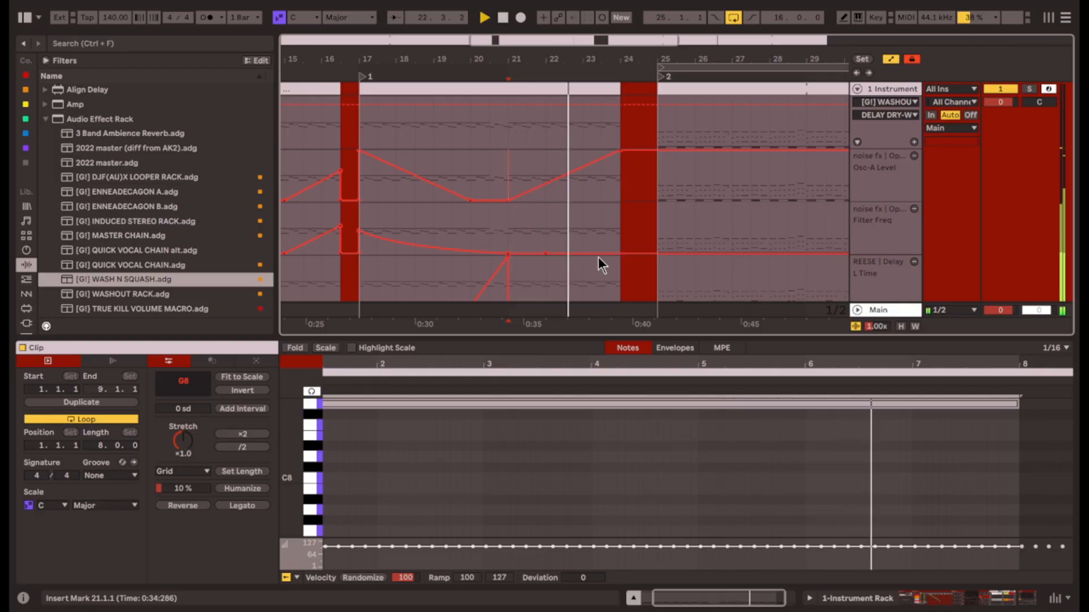
{"action": "left_click_drag", "start_coordinate": [622, 256], "coordinate": [622, 233]}
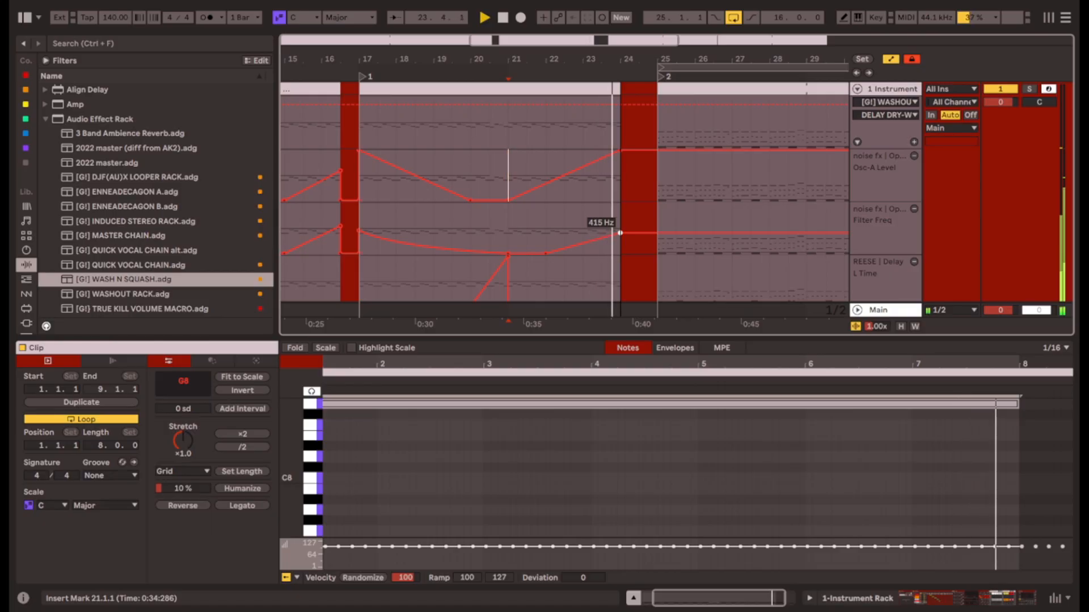
{"action": "left_click_drag", "start_coordinate": [636, 152], "coordinate": [620, 202]}
Add a noise level burst that jumps to maximum at bar 27 and fades to -∞ dB at bar 29.
{"action": "left_click", "coordinate": [666, 175]}
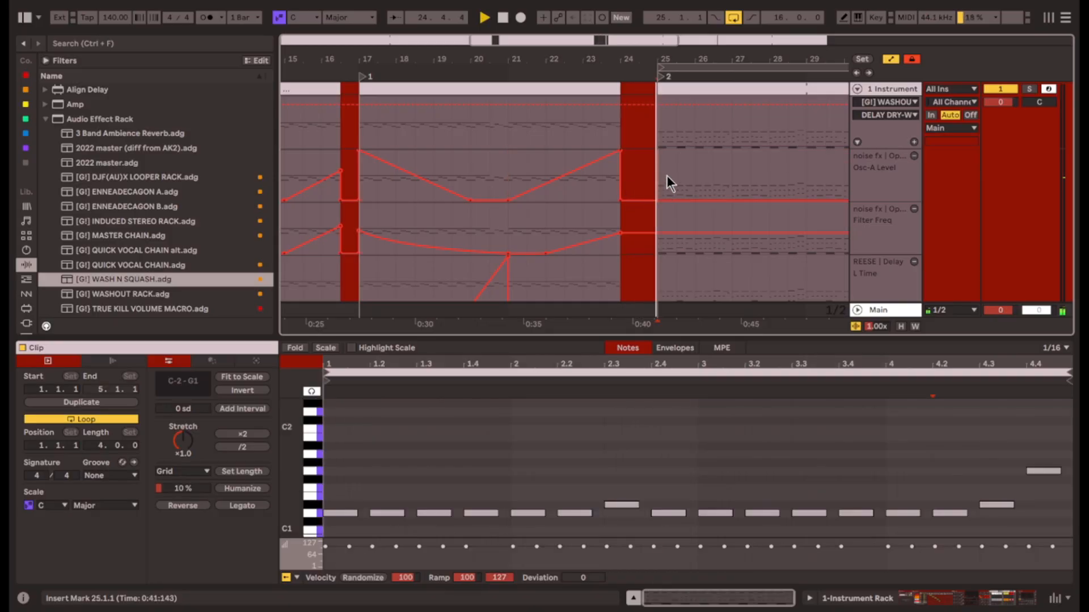
{"action": "key", "text": "w"}
{"action": "scroll", "coordinate": [536, 190], "scroll_direction": "up", "scroll_amount": 5}
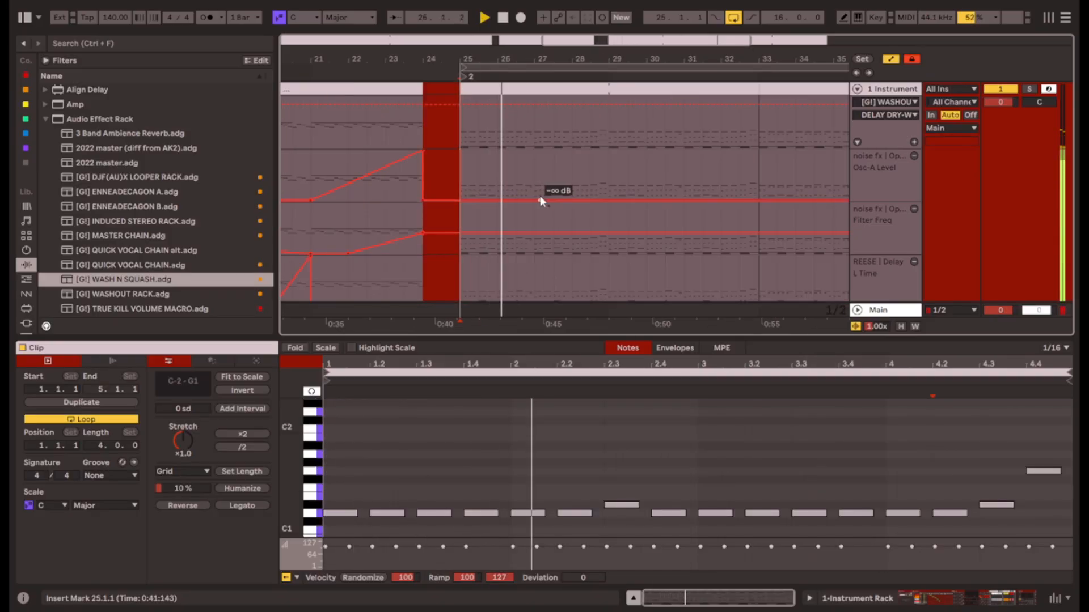
{"action": "left_click", "coordinate": [535, 201]}
{"action": "left_click_drag", "start_coordinate": [552, 200], "coordinate": [609, 200]}
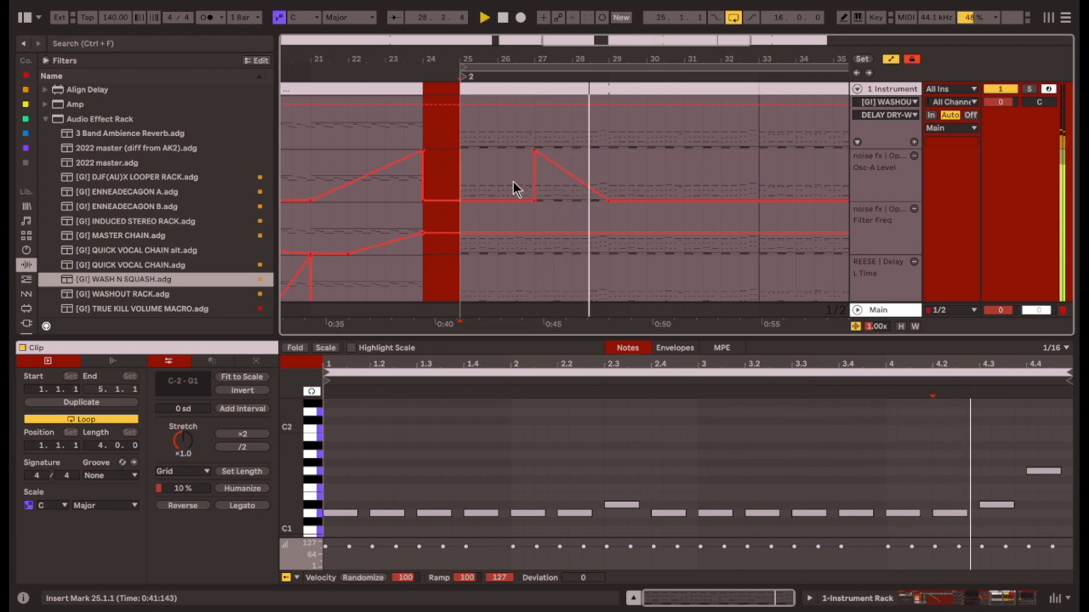
Drop the noise filter frequency to its minimum between bars 27 and 28, and shorten the noise level fade so it ends at bar 28.
{"action": "left_click", "coordinate": [531, 218]}
{"action": "left_click", "coordinate": [534, 234]}
{"action": "left_click_drag", "start_coordinate": [552, 233], "coordinate": [572, 253]}
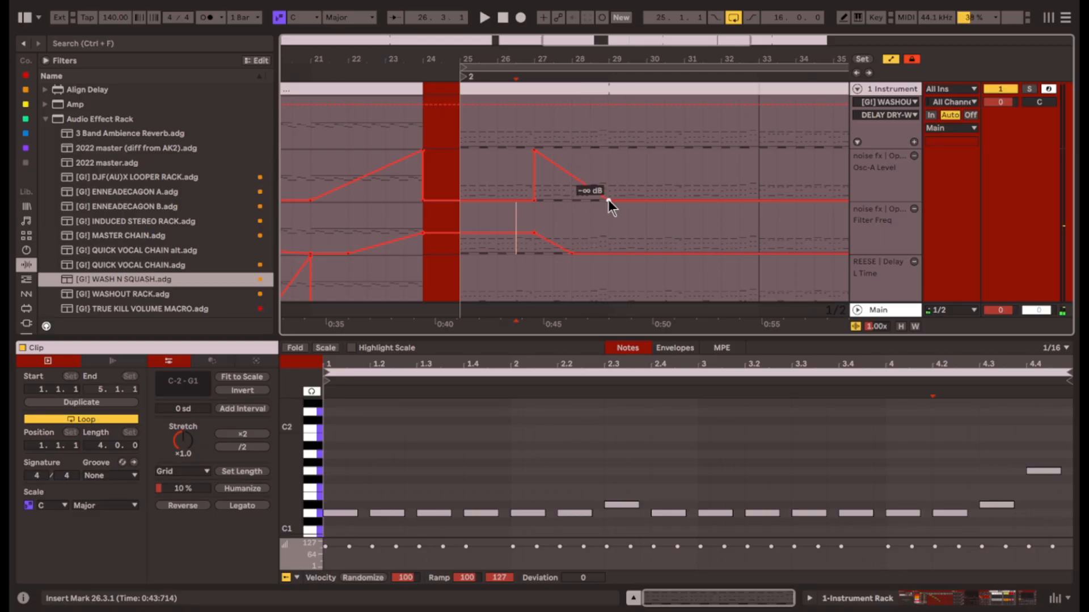
{"action": "key", "text": "space"}
Draw a G8 note spanning the full four-bar loop of the clip that starts at bar 25.
{"action": "double_click", "coordinate": [560, 91]}
{"action": "key", "text": "space"}
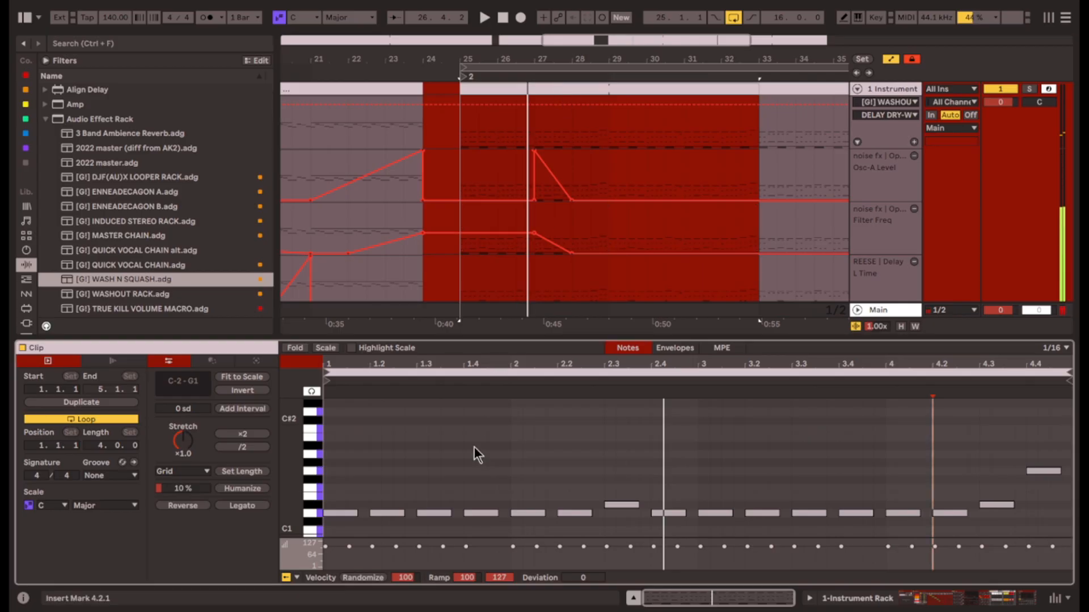
{"action": "left_click", "coordinate": [394, 428]}
{"action": "scroll", "coordinate": [340, 426], "scroll_direction": "up", "scroll_amount": 5}
{"action": "scroll", "coordinate": [329, 417], "scroll_direction": "up", "scroll_amount": 8}
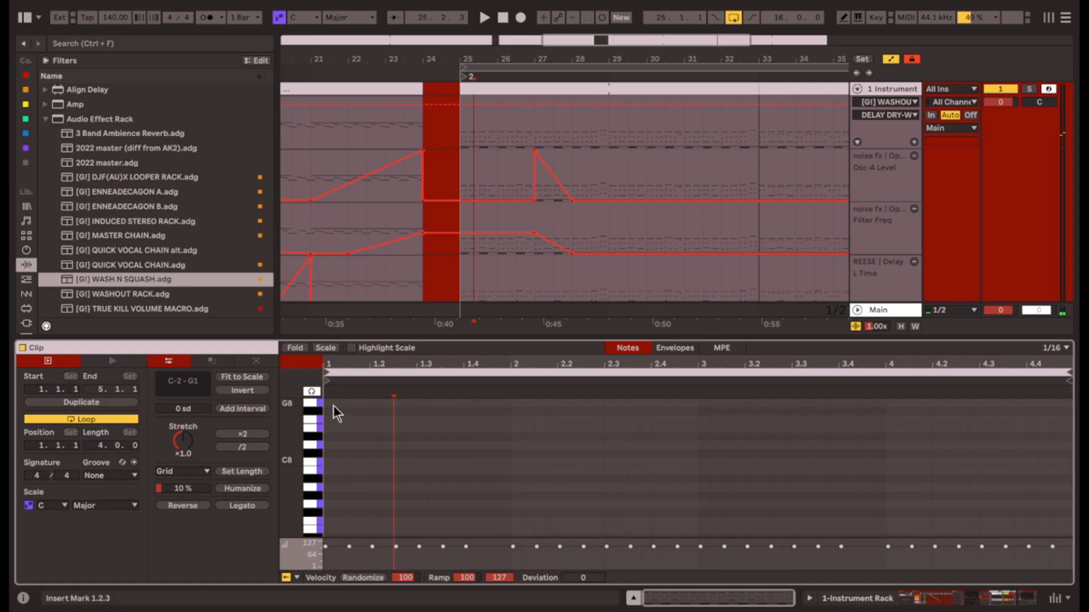
{"action": "double_click", "coordinate": [330, 402]}
{"action": "left_click_drag", "start_coordinate": [334, 403], "coordinate": [1070, 422]}
{"action": "left_click", "coordinate": [812, 481]}
Play the arrangement back from the beginning and show the rack's chains and key zones.
{"action": "key", "text": "space"}
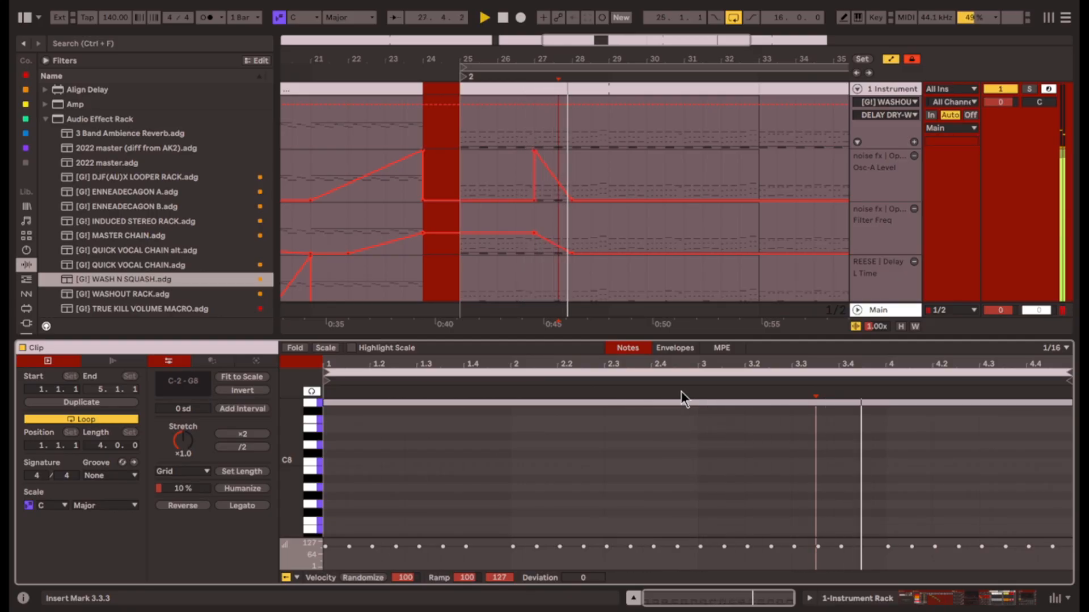
{"action": "left_click", "coordinate": [333, 230]}
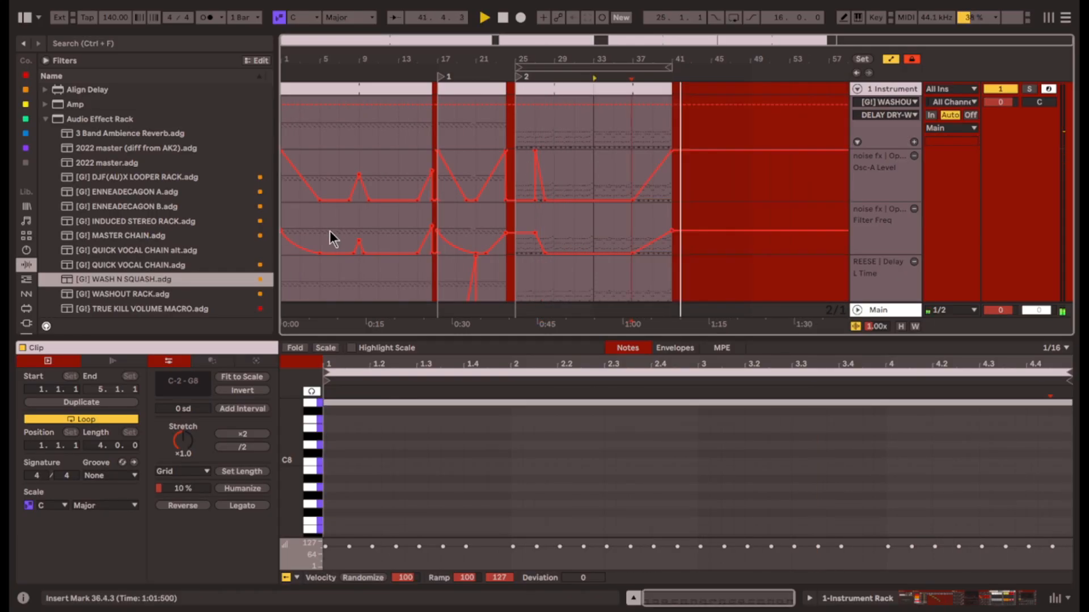
{"action": "left_click", "coordinate": [288, 217]}
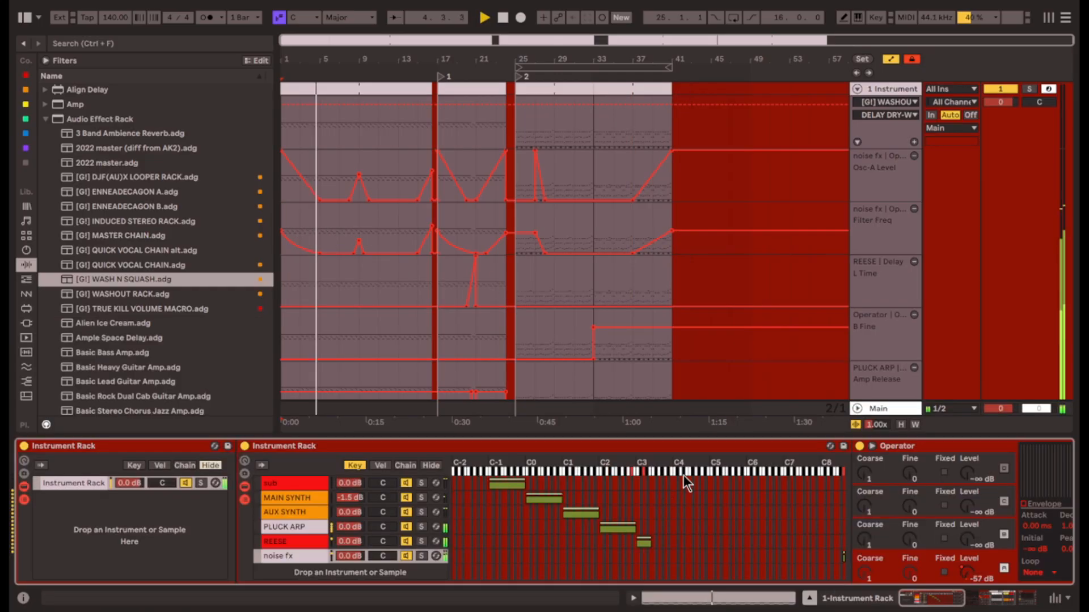
{"action": "key", "text": "space"}
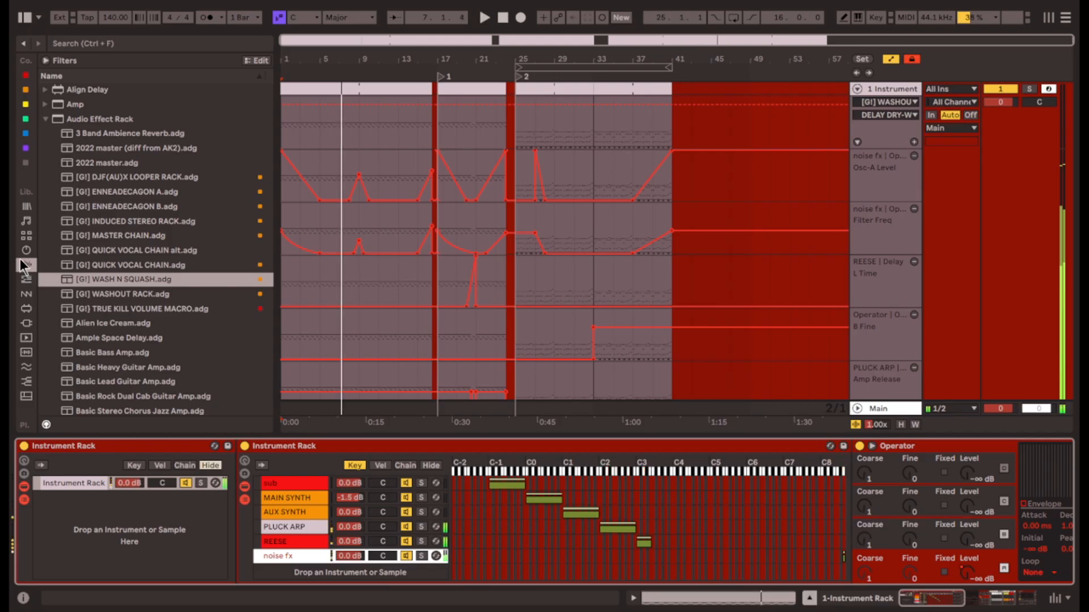
Add an Operator as a new chain below noise fx in the instrument rack and rename it lfo riser.
{"action": "left_click", "coordinate": [26, 250]}
{"action": "left_click_drag", "start_coordinate": [97, 344], "coordinate": [381, 572]}
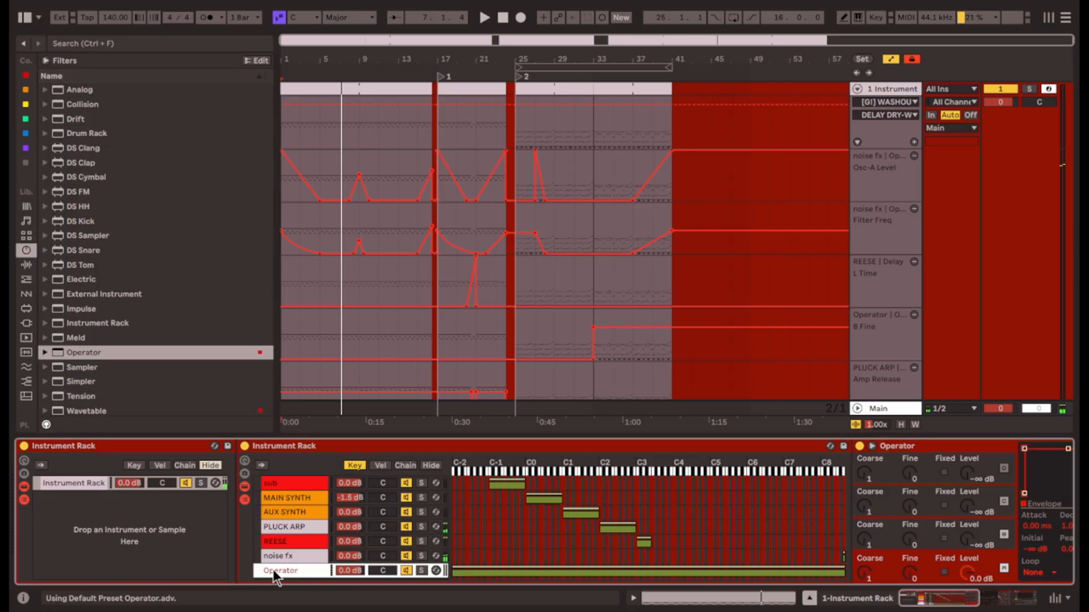
{"action": "key", "text": "Return"}
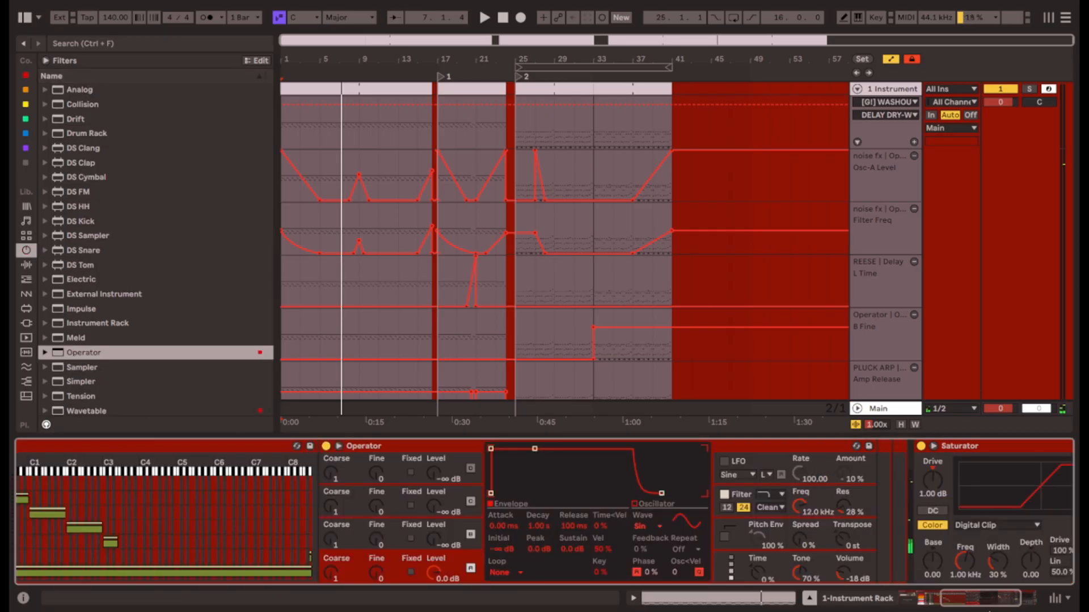
Enable the new Operator's LFO with a rate of 127.00 and restrict the chain's key zone to F#8.
{"action": "left_click", "coordinate": [724, 462]}
{"action": "left_click", "coordinate": [934, 477]}
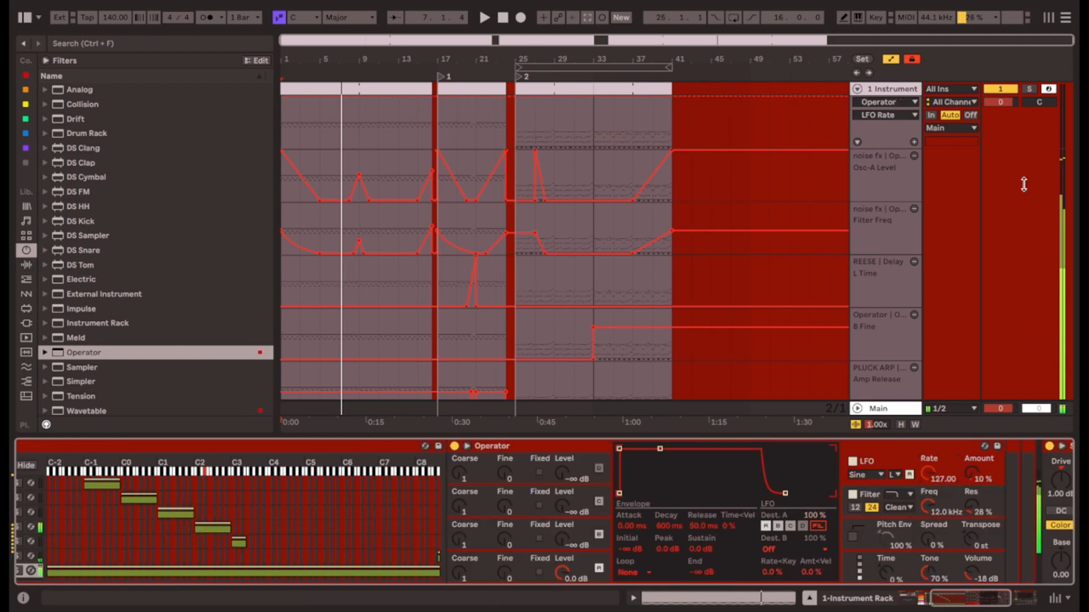
{"action": "left_click_drag", "start_coordinate": [999, 602], "coordinate": [990, 604]}
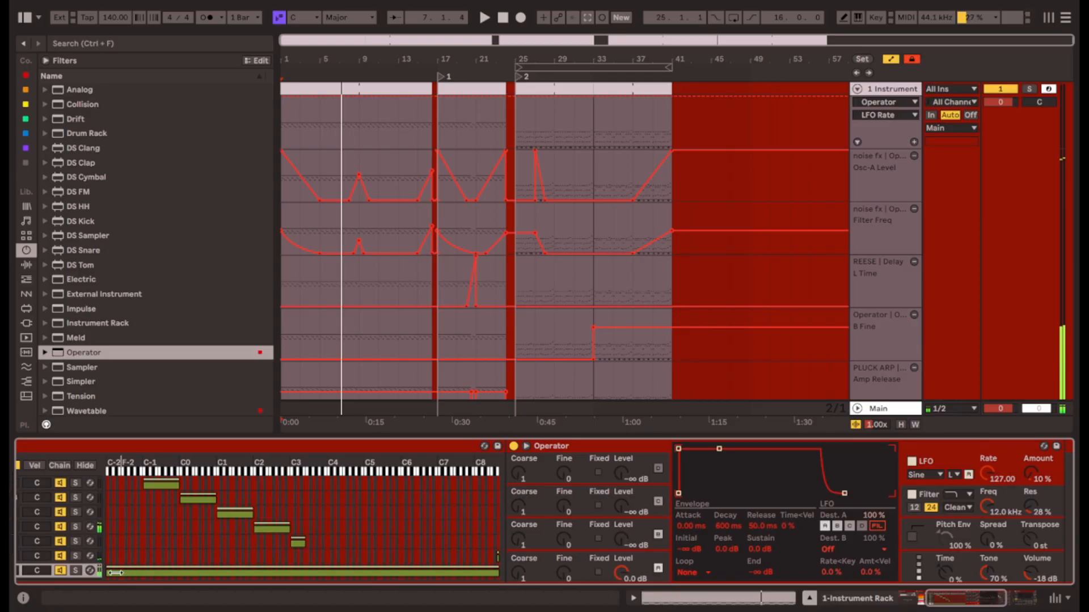
{"action": "left_click_drag", "start_coordinate": [107, 572], "coordinate": [499, 574]}
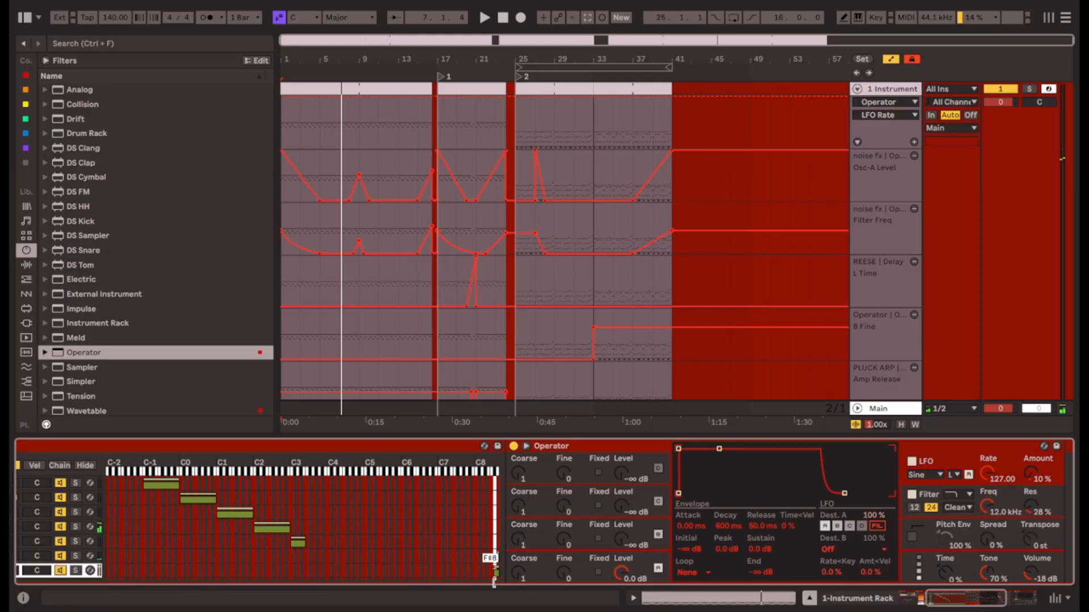
Switch oscillator A to a fixed frequency of 10.0 Hz with a multiplier of 10, and set the LFO amount to 48%.
{"action": "left_click", "coordinate": [480, 572]}
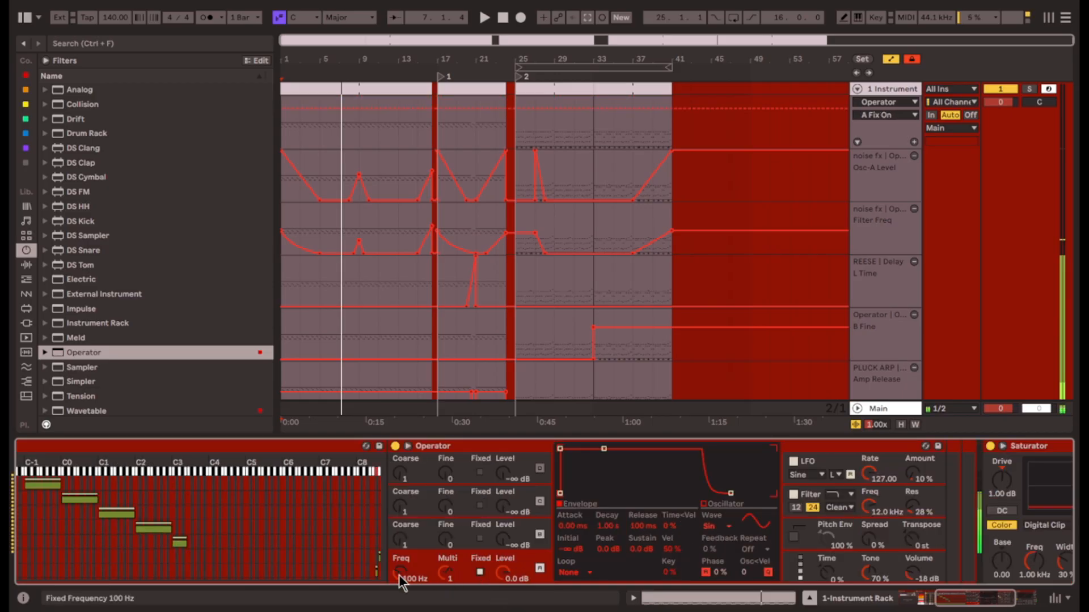
{"action": "left_click_drag", "start_coordinate": [401, 579], "coordinate": [400, 602]}
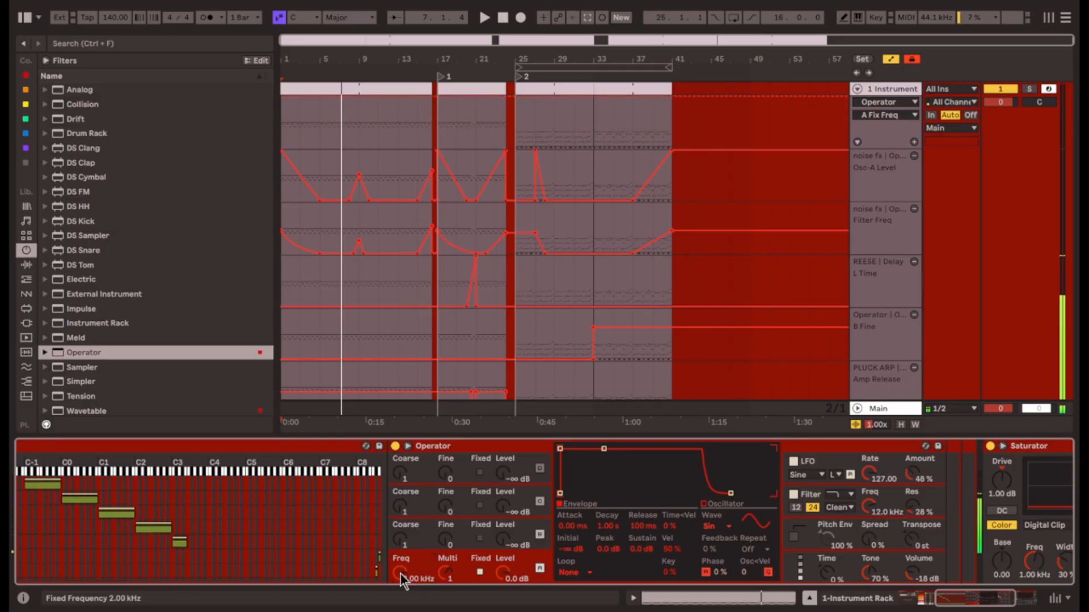
{"action": "left_click_drag", "start_coordinate": [444, 578], "coordinate": [444, 601]}
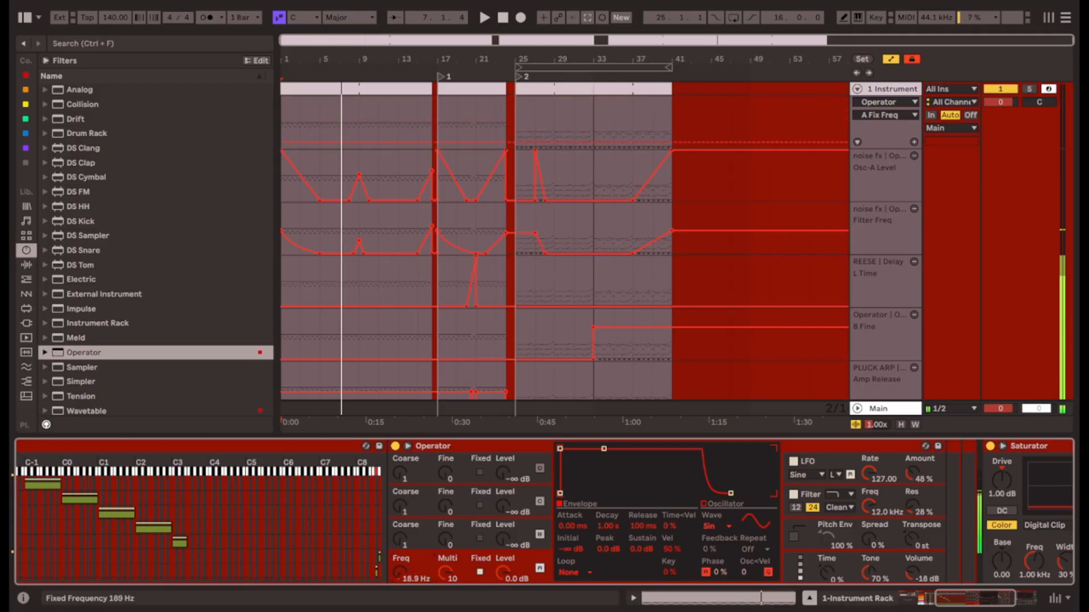
Copy the full-length G8 note down to F#8 in the clips that start at bars 1 and 17.
{"action": "double_click", "coordinate": [320, 88]}
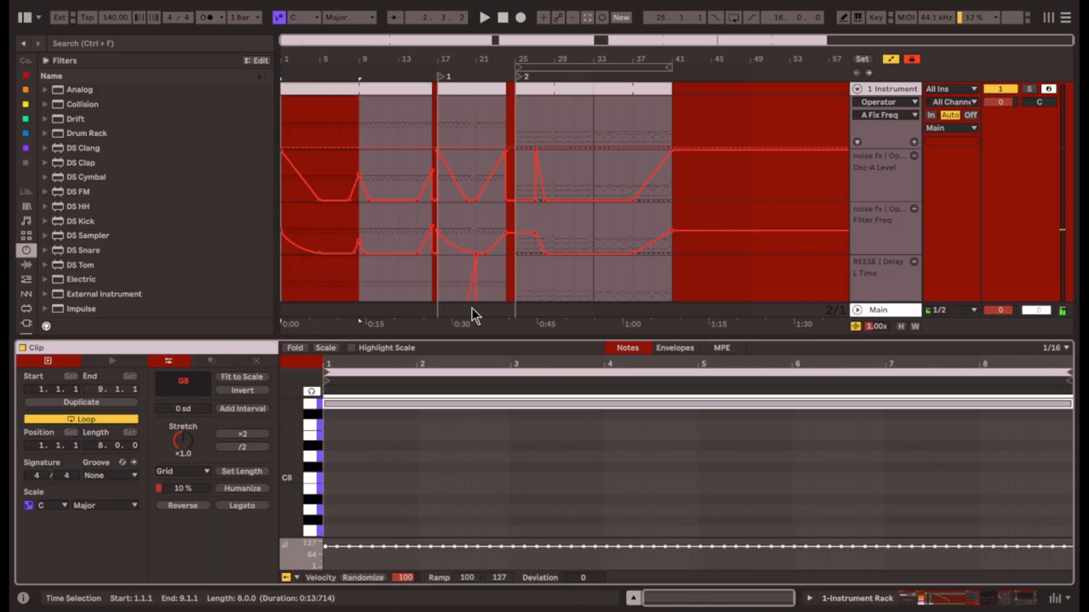
{"action": "key", "text": "Down"}
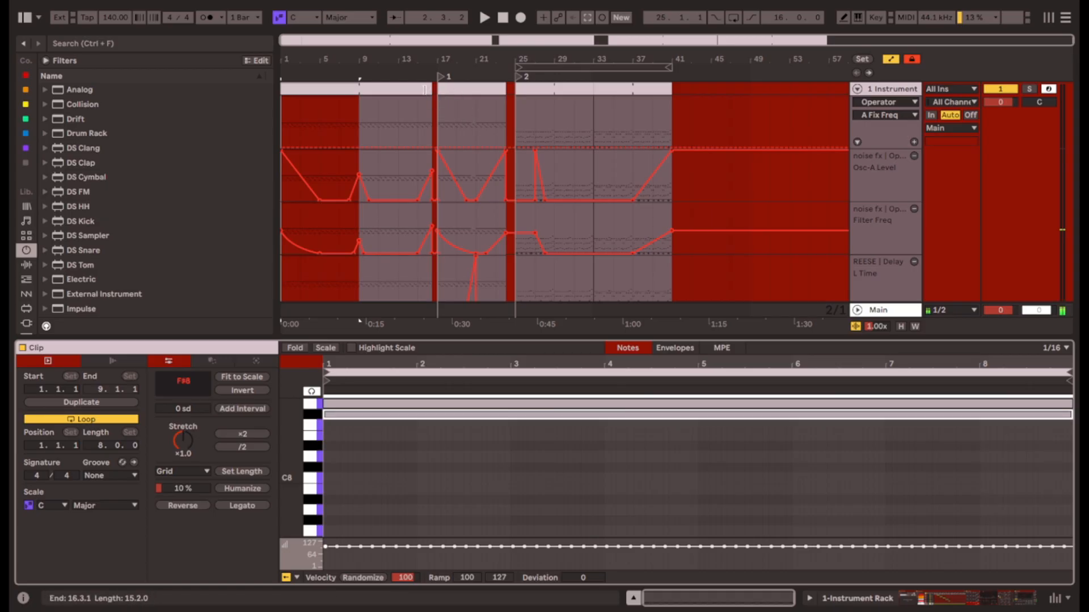
{"action": "left_click", "coordinate": [469, 92]}
{"action": "key", "text": "Down"}
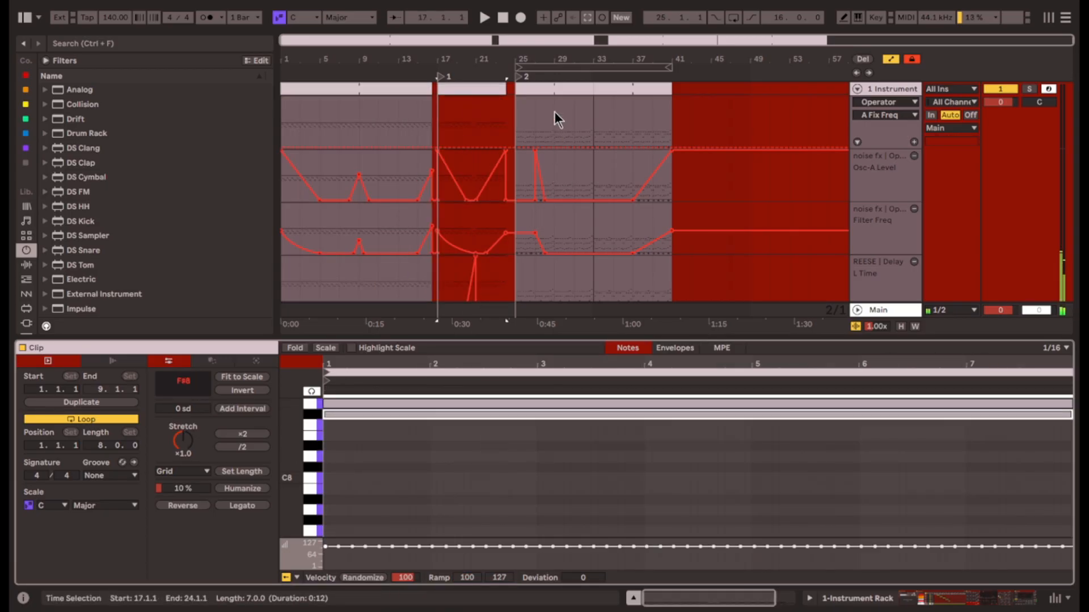
Copy the full-length G8 note down to F#8 in the clips that start at bars 25 and 33.
{"action": "left_click", "coordinate": [555, 89]}
{"action": "left_click", "coordinate": [537, 404]}
{"action": "left_click", "coordinate": [482, 508]}
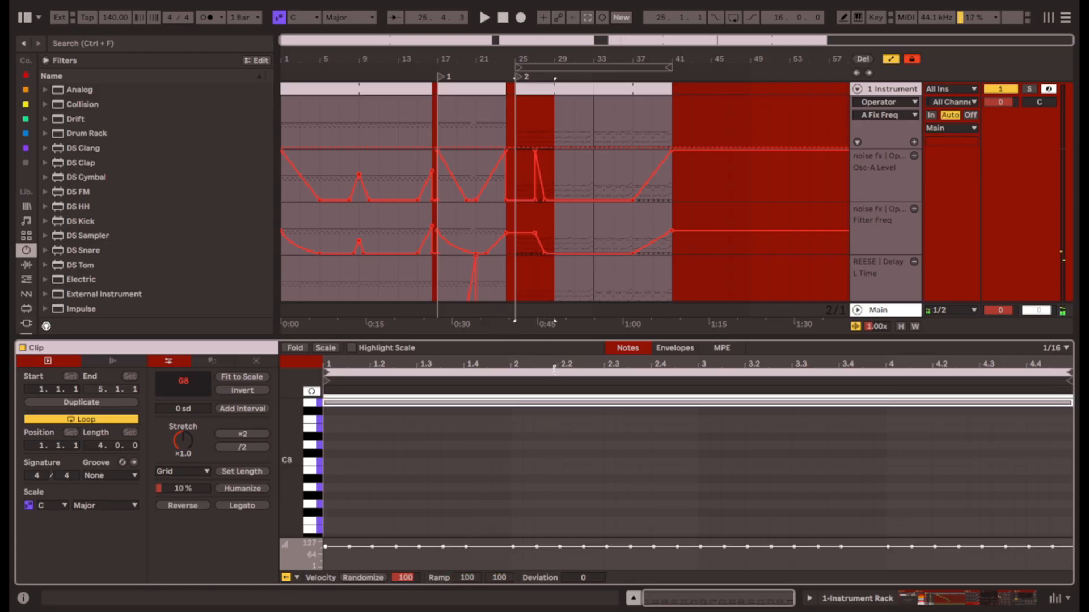
{"action": "left_click", "coordinate": [612, 79]}
{"action": "key", "text": "space"}
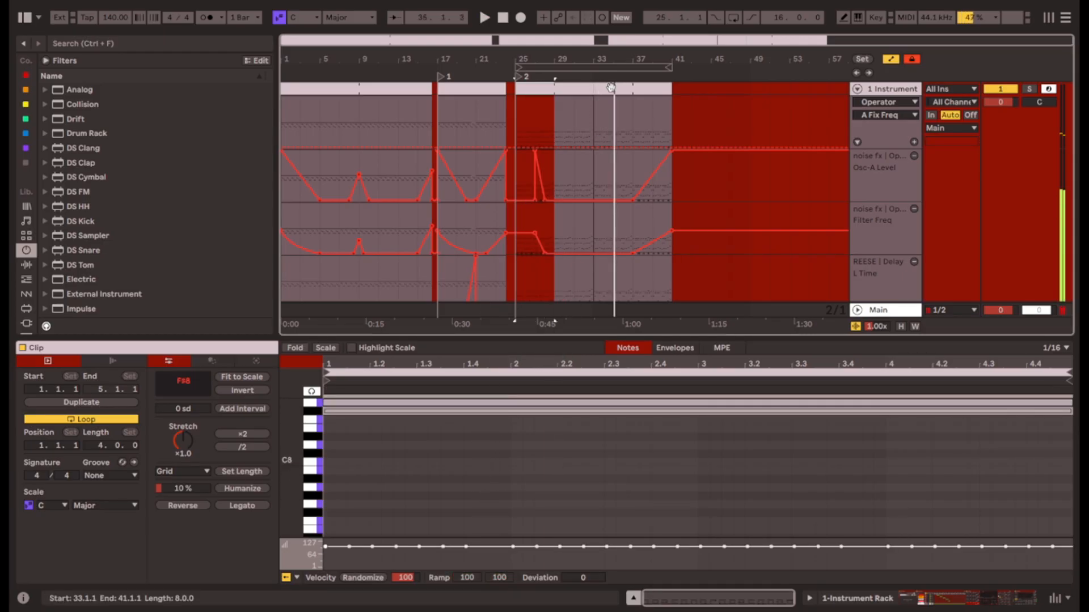
{"action": "left_click", "coordinate": [613, 88]}
{"action": "left_click", "coordinate": [532, 403]}
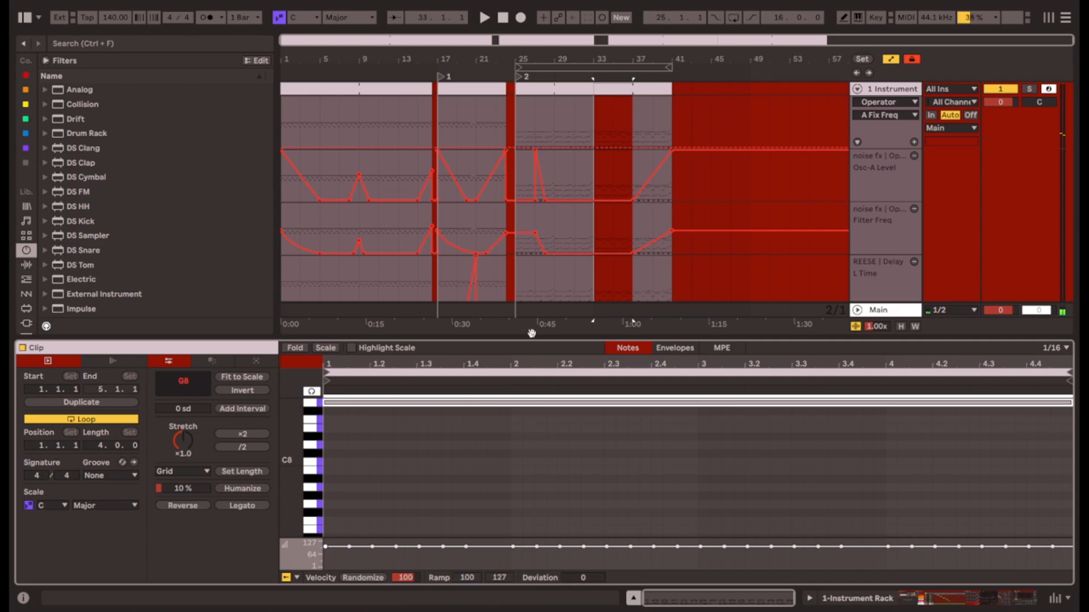
Add separate automation lanes for the lfo riser's oscillator A level, LFO rate and LFO amount.
{"action": "left_click", "coordinate": [332, 120]}
{"action": "key", "text": "space"}
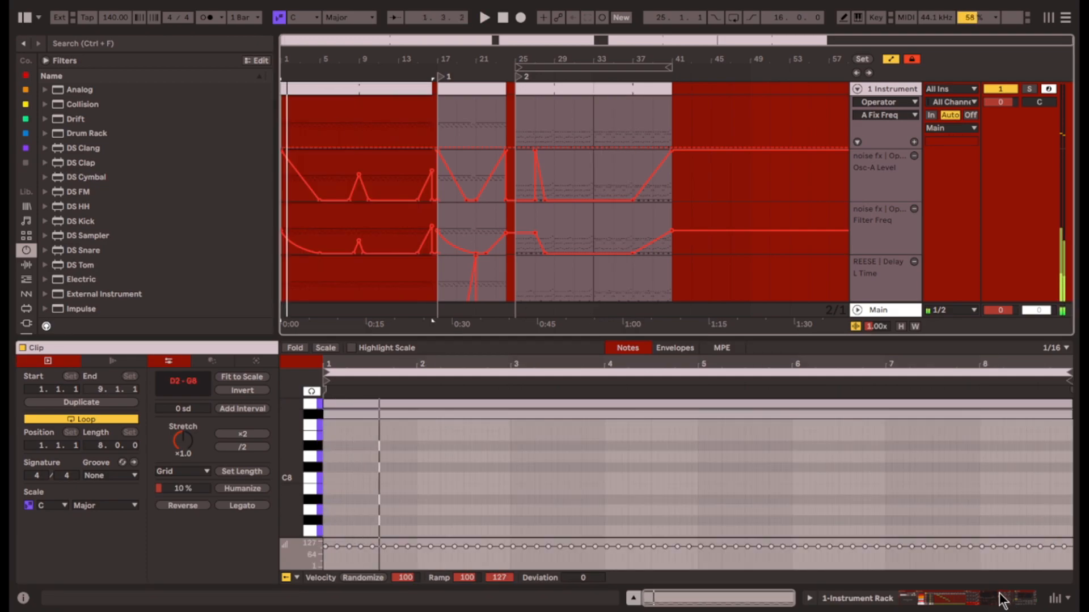
{"action": "left_click", "coordinate": [938, 600]}
{"action": "scroll", "coordinate": [736, 568], "scroll_direction": "right", "scroll_amount": 5}
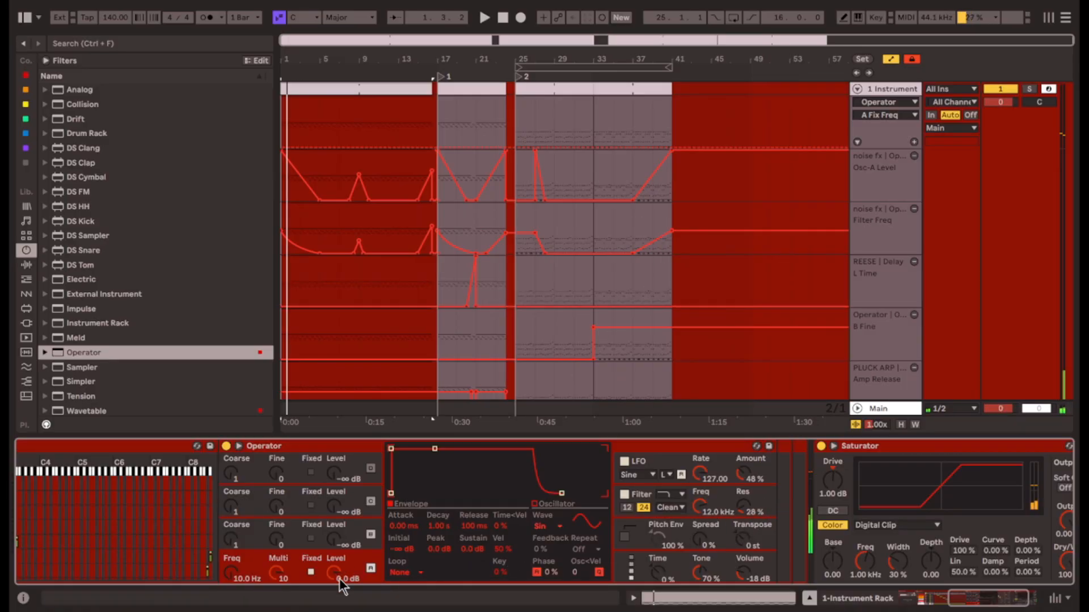
{"action": "left_click", "coordinate": [913, 143]}
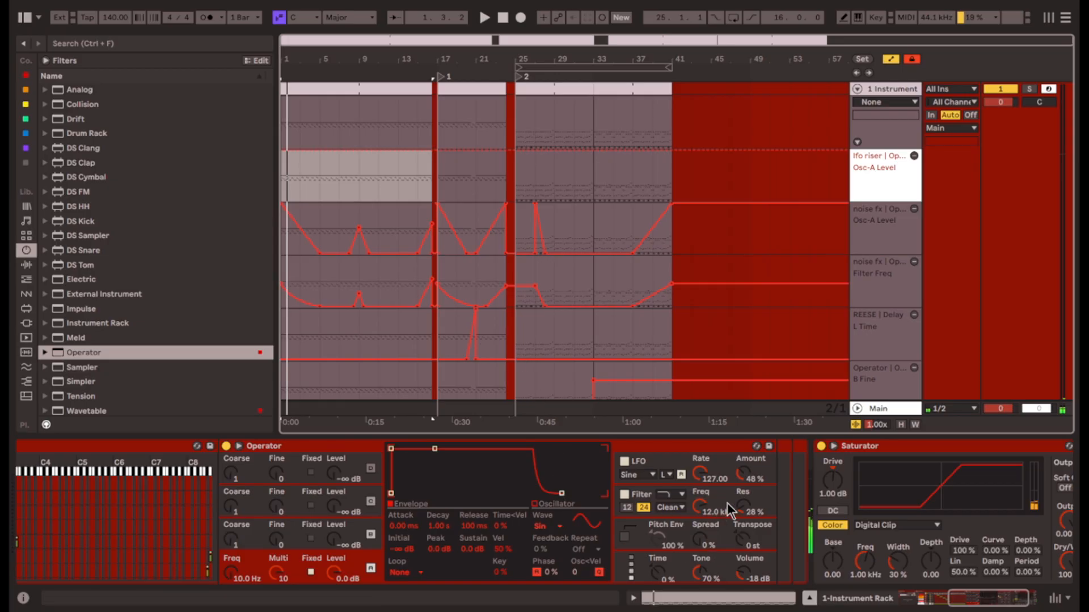
{"action": "left_click", "coordinate": [707, 474]}
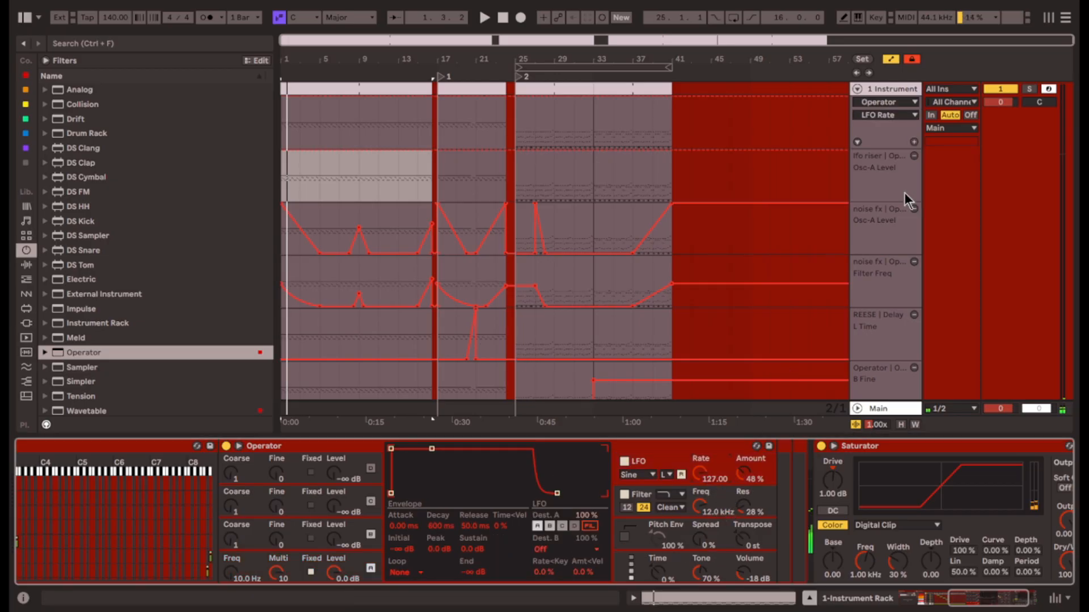
{"action": "left_click", "coordinate": [914, 142]}
{"action": "left_click", "coordinate": [743, 479]}
{"action": "left_click", "coordinate": [914, 142]}
Lower the lfo riser's oscillator A level to -∞ dB and insert the [G!] WASH N SQUASH.adg rack after its Operator.
{"action": "left_click_drag", "start_coordinate": [334, 572], "coordinate": [334, 610]}
{"action": "key", "text": "space"}
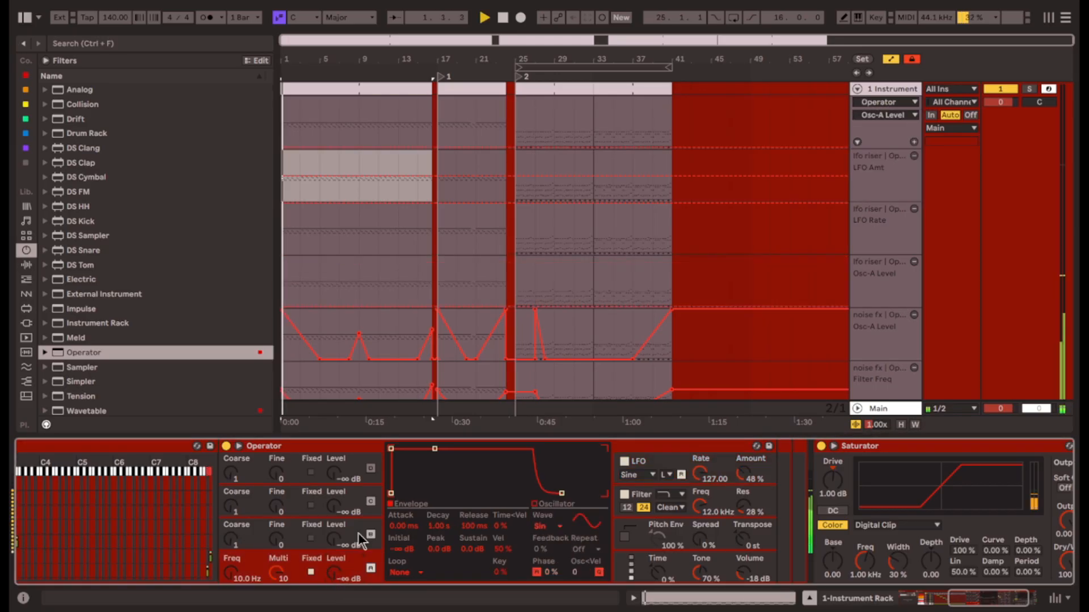
{"action": "left_click", "coordinate": [27, 265]}
{"action": "left_click_drag", "start_coordinate": [137, 279], "coordinate": [680, 548]}
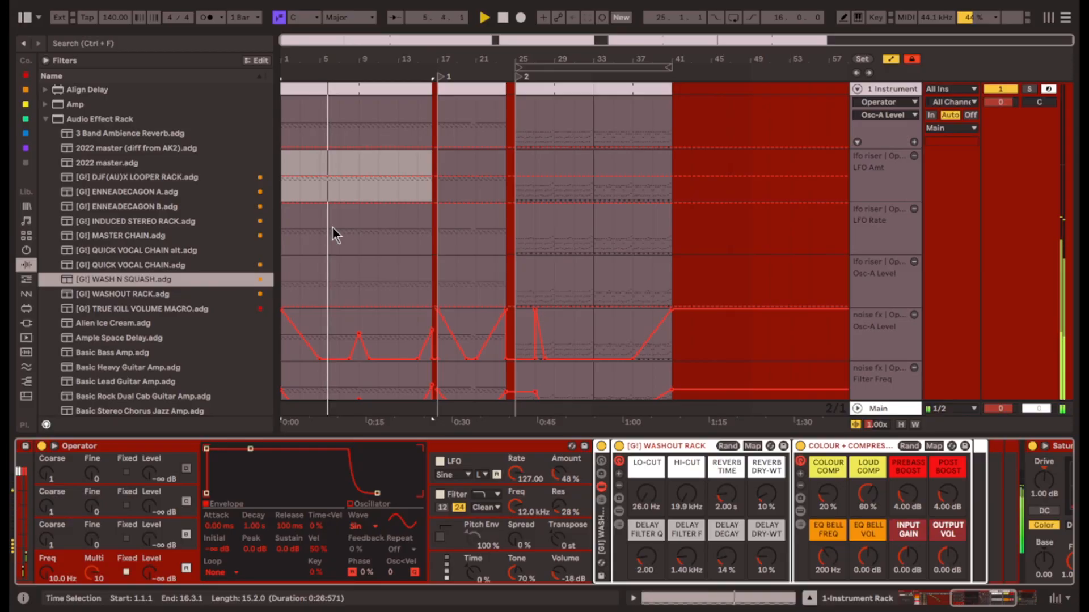
Ramp the lfo riser's oscillator A level from -∞ dB at bar 17 to -11 dB at bar 24, with a dropout from 20.3 to bar 21.
{"action": "left_click", "coordinate": [338, 232]}
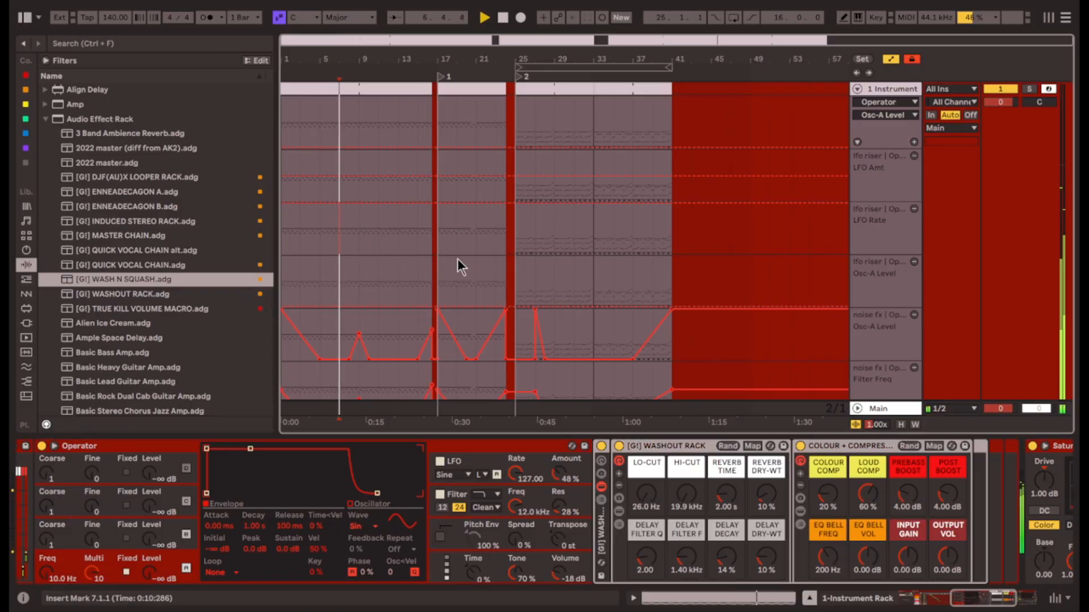
{"action": "left_click", "coordinate": [439, 146]}
{"action": "left_click_drag", "start_coordinate": [460, 147], "coordinate": [477, 129]}
{"action": "scroll", "coordinate": [478, 130], "scroll_direction": "up", "scroll_amount": 3}
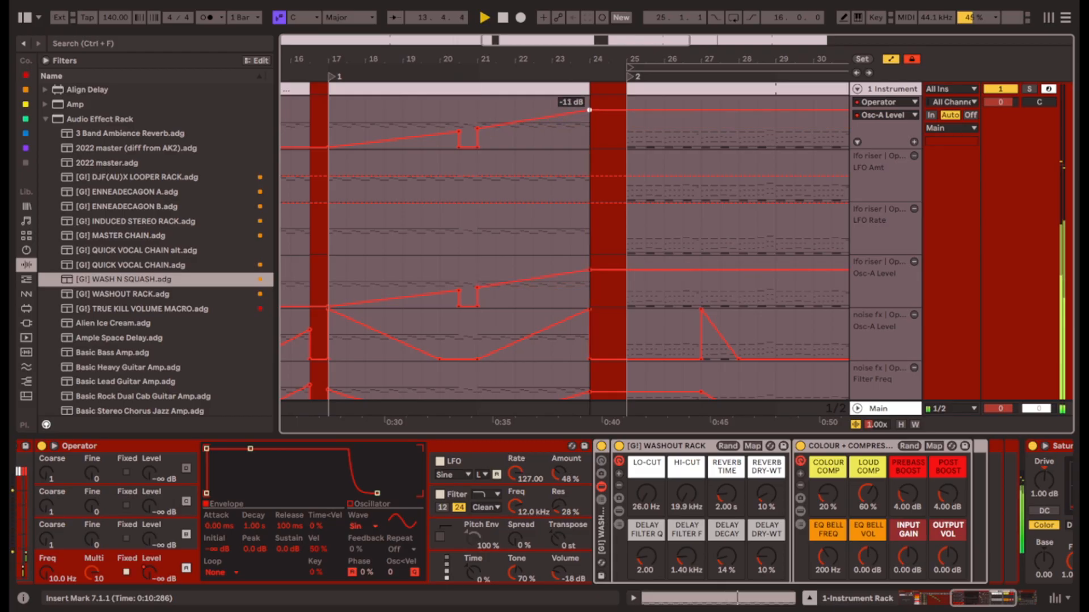
Examine the riser level ramp around bars 17 to 24 while the arrangement plays.
{"action": "scroll", "coordinate": [569, 118], "scroll_direction": "down", "scroll_amount": 5}
{"action": "scroll", "coordinate": [379, 144], "scroll_direction": "up", "scroll_amount": 5}
{"action": "scroll", "coordinate": [542, 147], "scroll_direction": "down", "scroll_amount": 4}
{"action": "scroll", "coordinate": [513, 156], "scroll_direction": "up", "scroll_amount": 4}
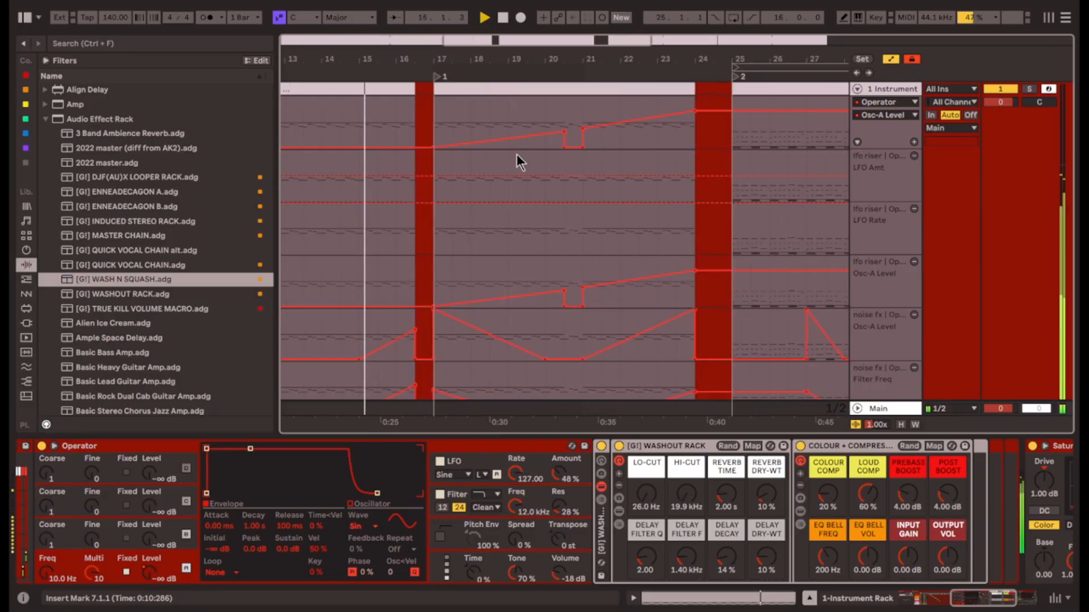
{"action": "scroll", "coordinate": [517, 159], "scroll_direction": "down", "scroll_amount": 5}
{"action": "scroll", "coordinate": [445, 162], "scroll_direction": "up", "scroll_amount": 5}
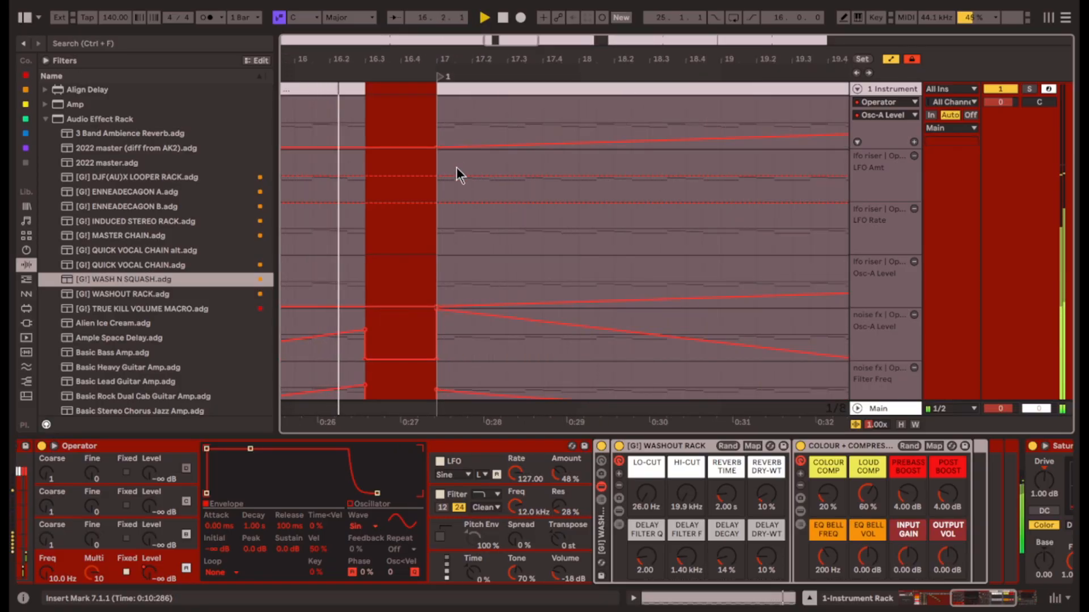
{"action": "scroll", "coordinate": [456, 166], "scroll_direction": "down", "scroll_amount": 1}
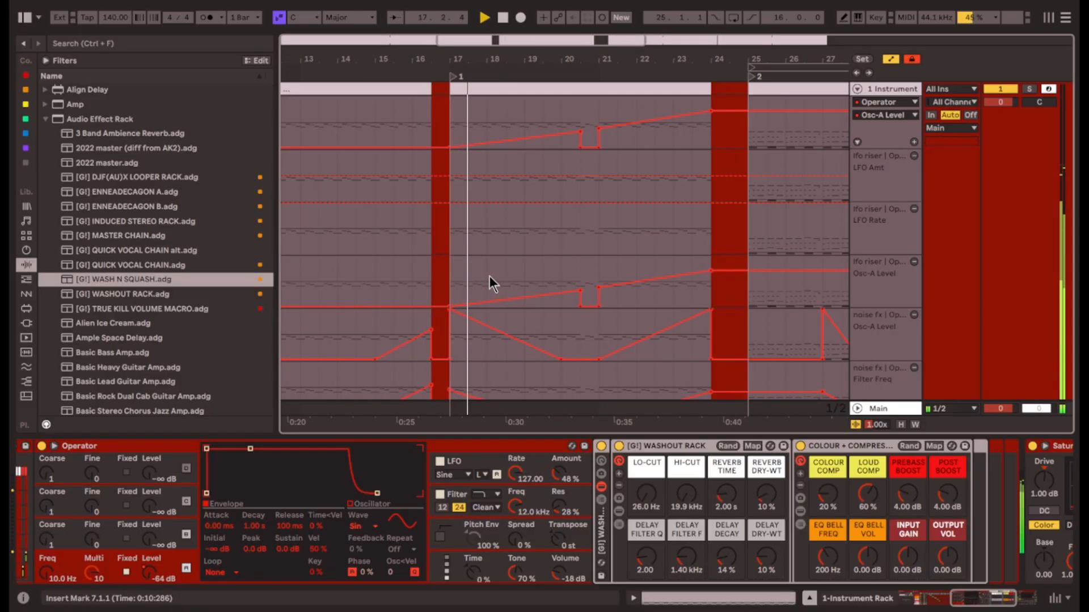
{"action": "scroll", "coordinate": [489, 278], "scroll_direction": "down", "scroll_amount": 4}
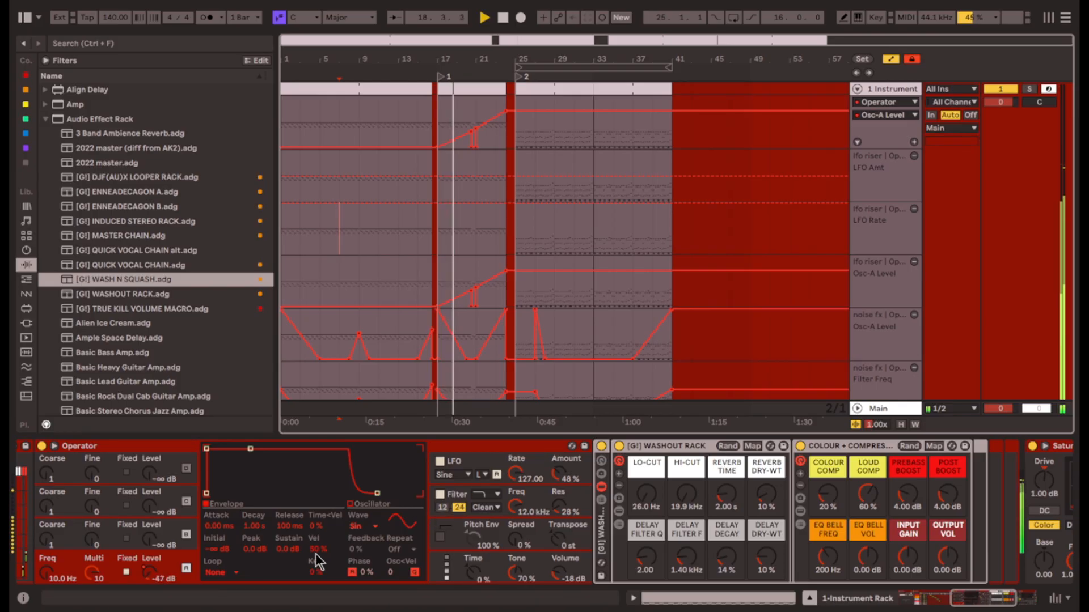
Add another automation lane for the lfo riser's oscillator A level and display its fixed frequency envelope in the main lane.
{"action": "left_click", "coordinate": [104, 577]}
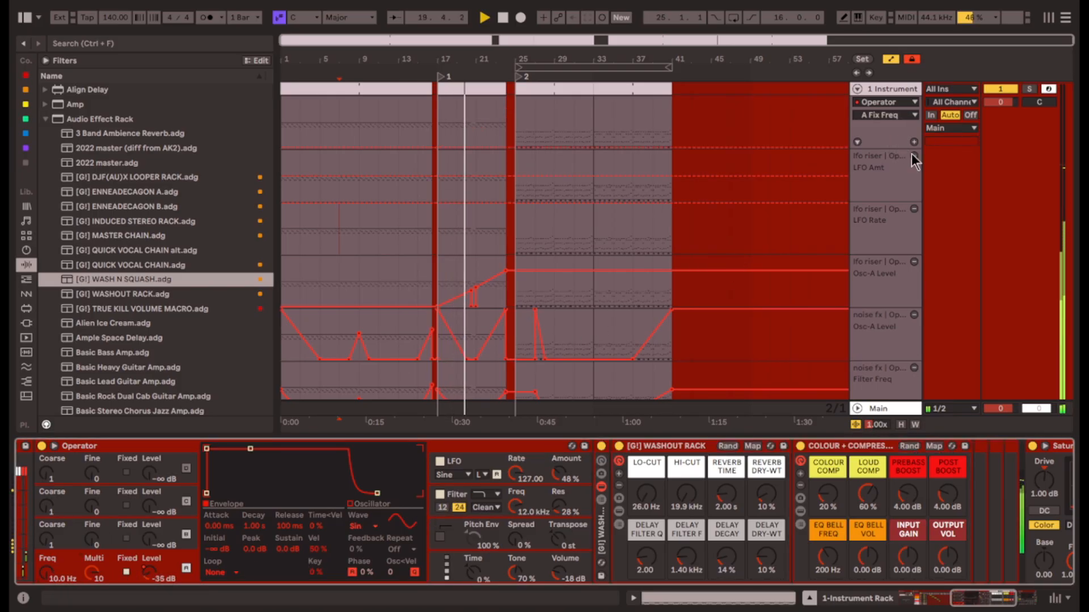
{"action": "right_click", "coordinate": [149, 574]}
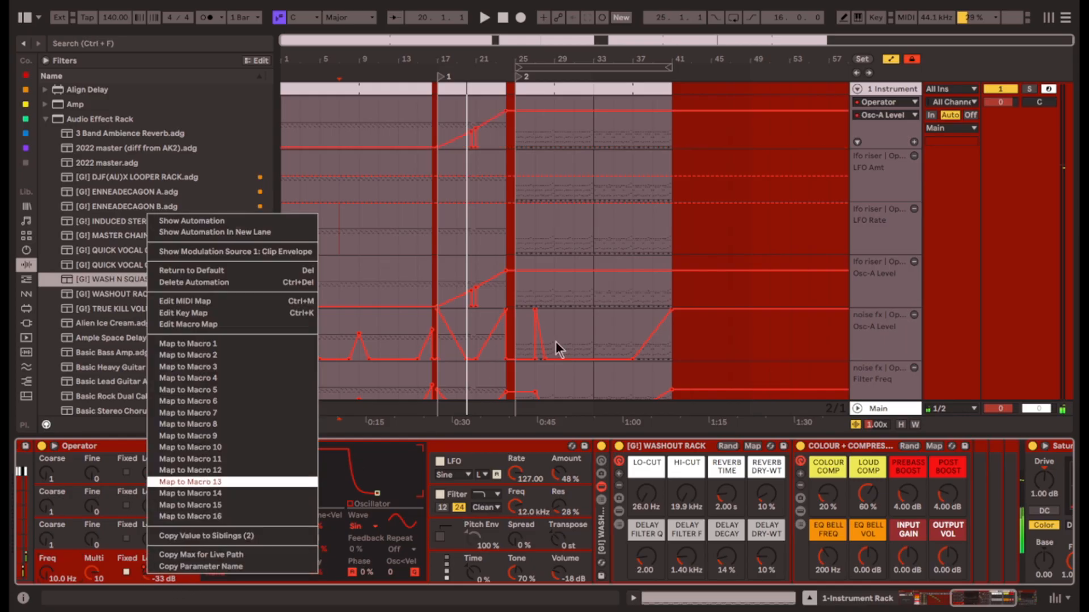
{"action": "left_click", "coordinate": [909, 138]}
{"action": "left_click", "coordinate": [914, 143]}
{"action": "left_click", "coordinate": [48, 574]}
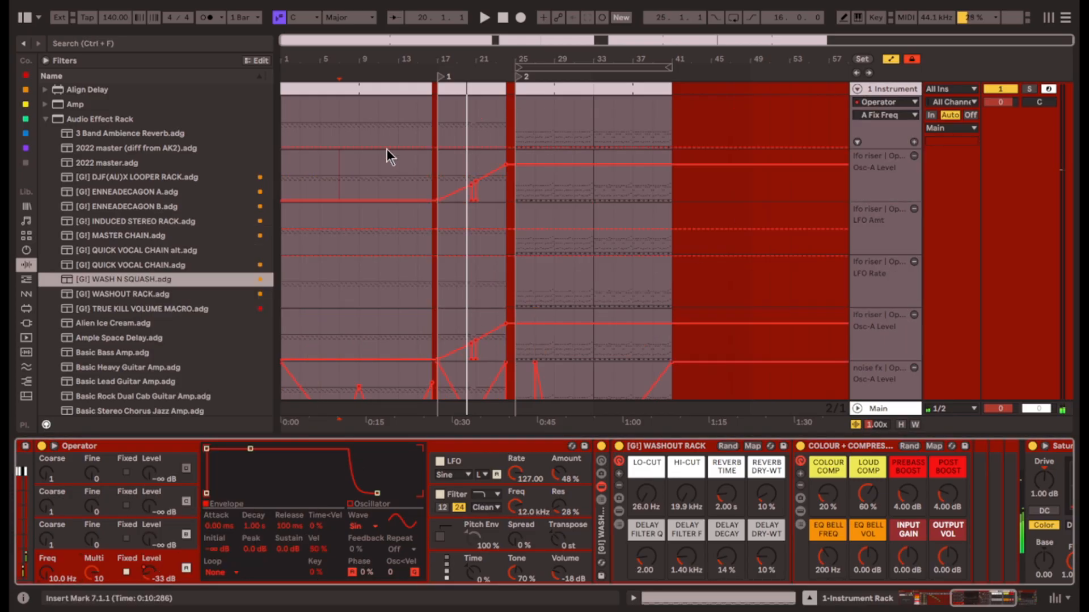
Start a fixed-frequency rise at bar 17 and shape bar 8 to 10 bumps peaking at bar 9 in the frequency and oscillator A level (-26 dB).
{"action": "left_click", "coordinate": [441, 147]}
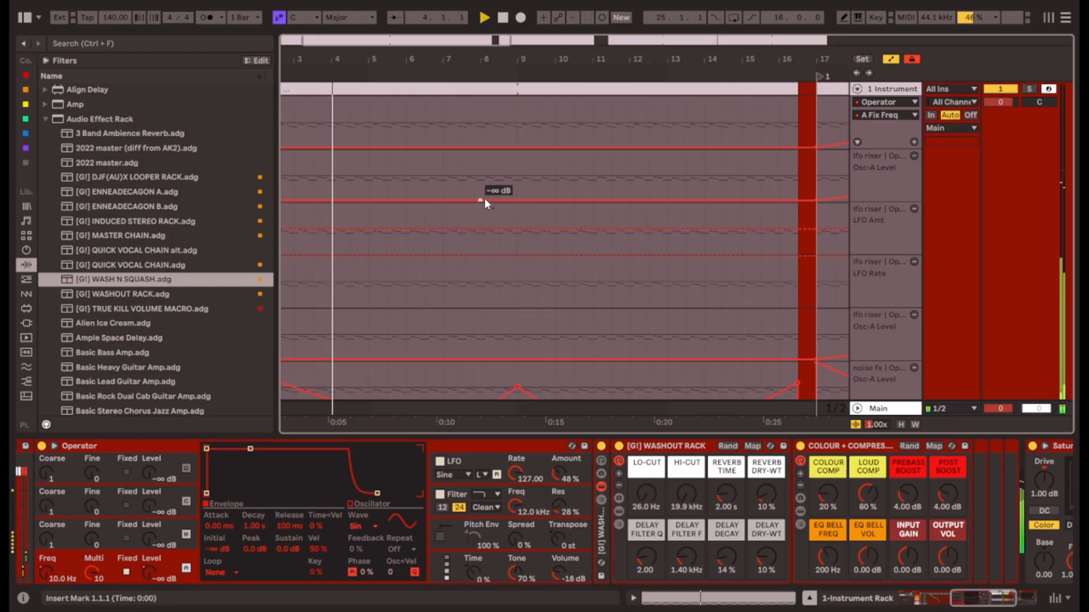
{"action": "left_click", "coordinate": [482, 200]}
{"action": "left_click_drag", "start_coordinate": [523, 201], "coordinate": [517, 182]}
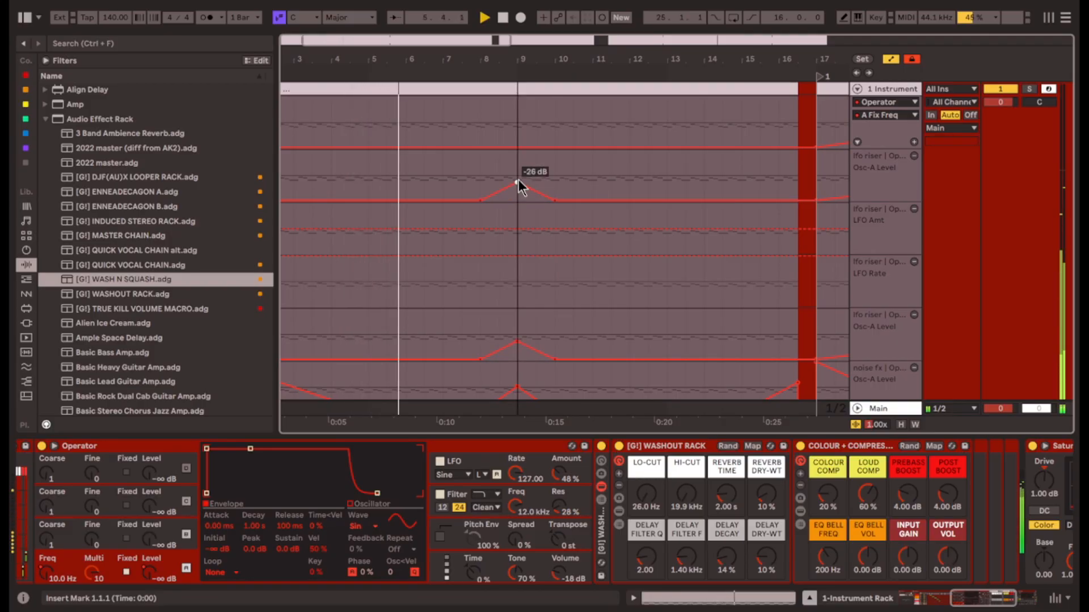
{"action": "left_click", "coordinate": [481, 147]}
{"action": "left_click_drag", "start_coordinate": [518, 146], "coordinate": [555, 147]}
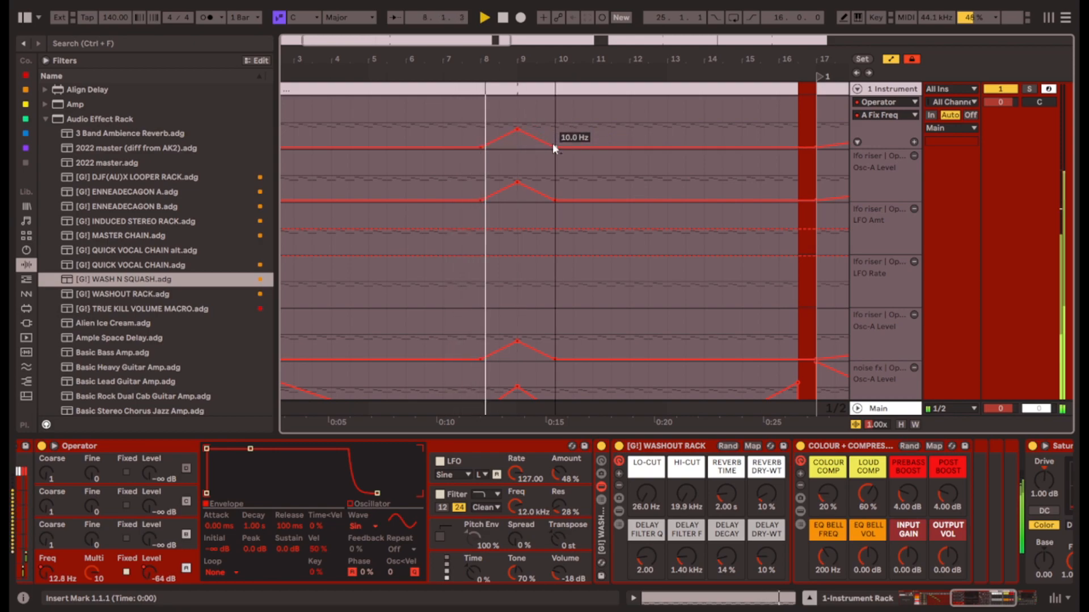
Remove the duplicate oscillator A level lane and lower the lfo riser's LFO amount to 27% while auditioning from bar 8.
{"action": "left_click", "coordinate": [914, 315]}
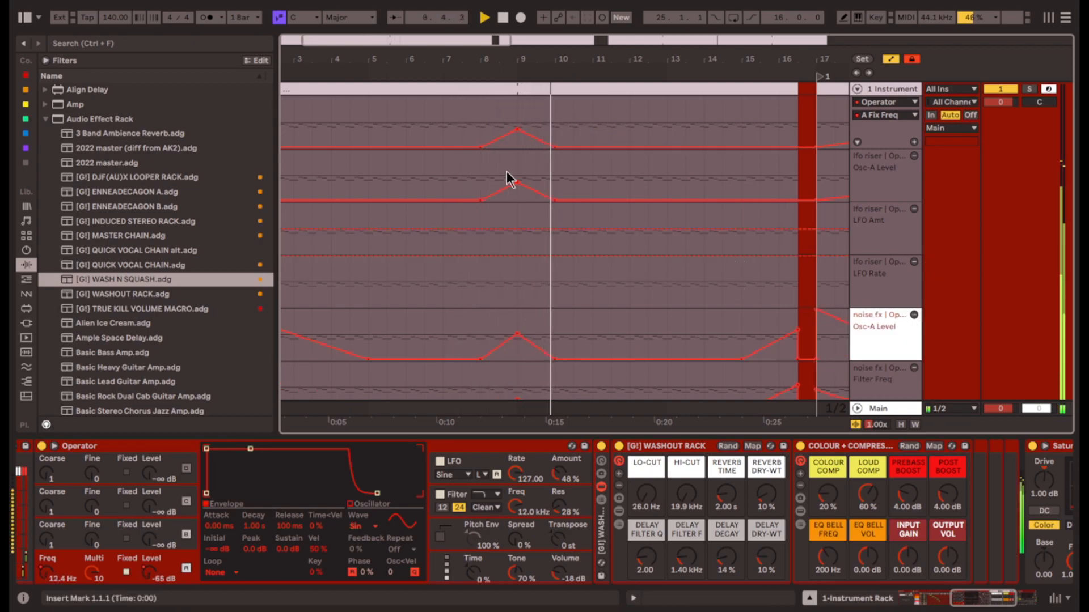
{"action": "left_click", "coordinate": [481, 128]}
{"action": "key", "text": "space"}
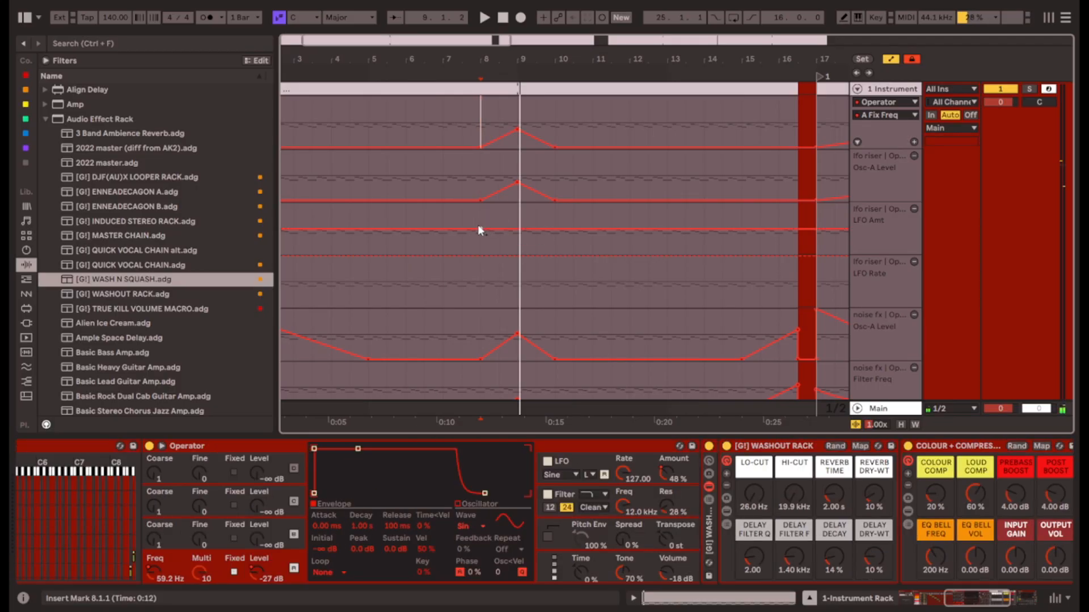
{"action": "left_click_drag", "start_coordinate": [478, 228], "coordinate": [477, 239]}
{"action": "key", "text": "space"}
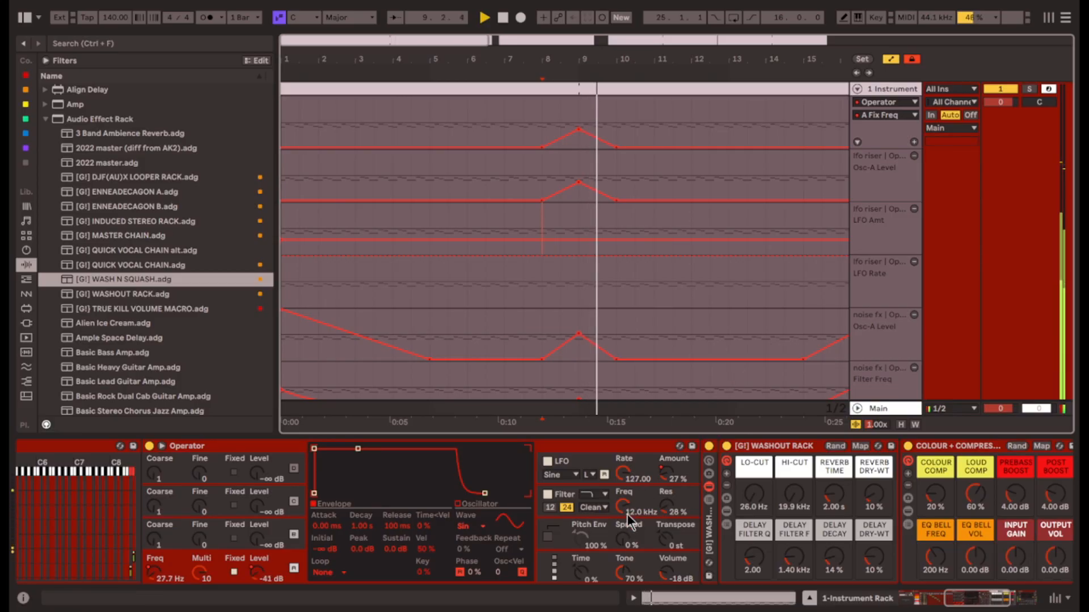
Set the lfo riser's LFO rate to 116.92 and add a separate automation lane for oscillator A's fixed frequency.
{"action": "left_click", "coordinate": [628, 481]}
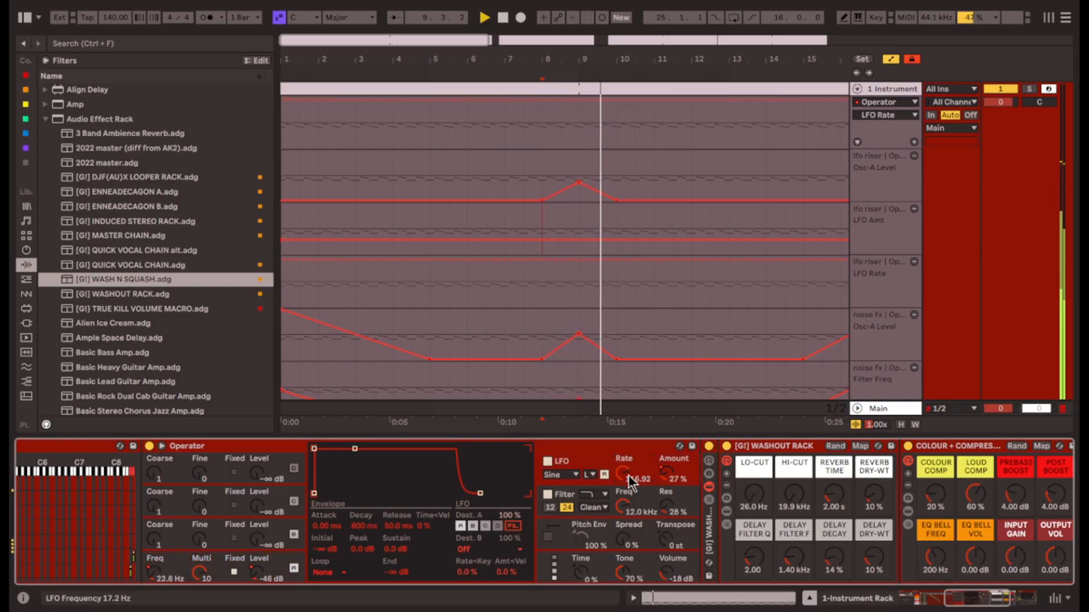
{"action": "left_click", "coordinate": [523, 164]}
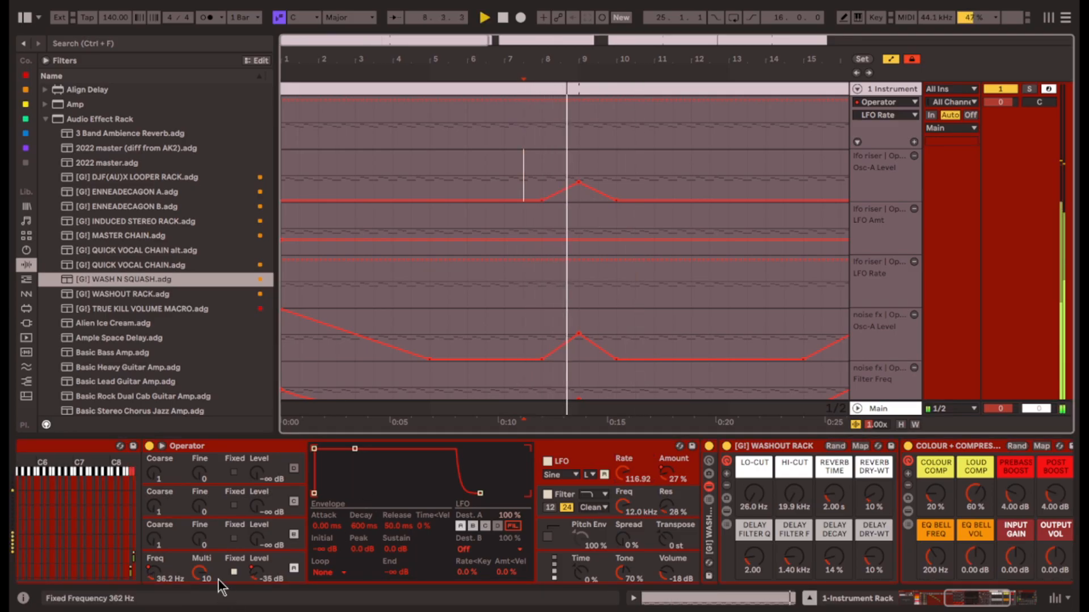
{"action": "right_click", "coordinate": [164, 572]}
{"action": "left_click", "coordinate": [913, 142]}
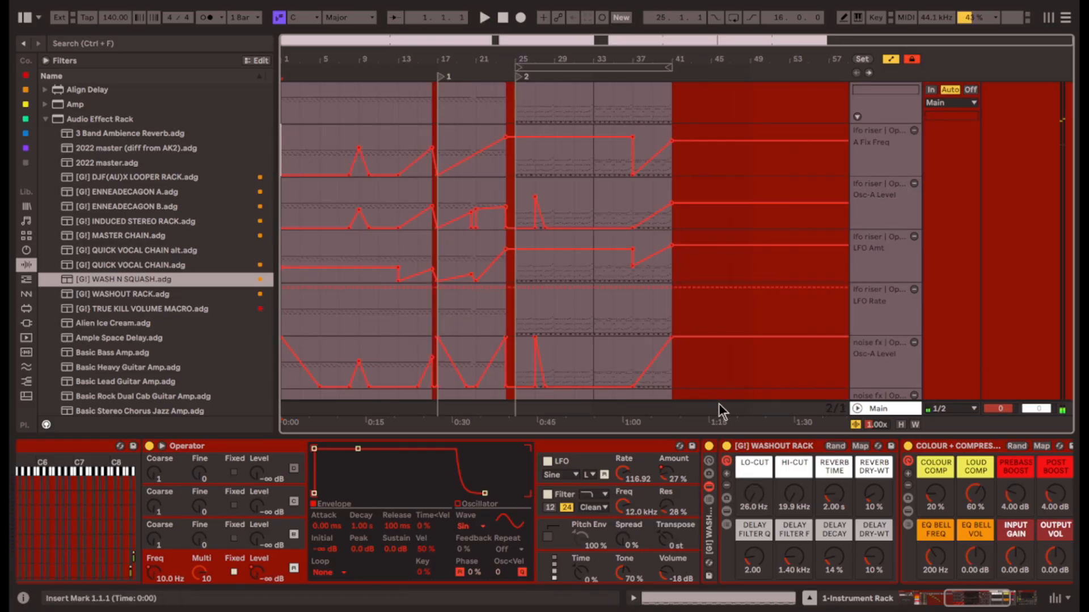
Search the browser for "ima" and insert Ozone Imager directly after the lfo riser's Operator.
{"action": "scroll", "coordinate": [703, 356], "scroll_direction": "up", "scroll_amount": 1}
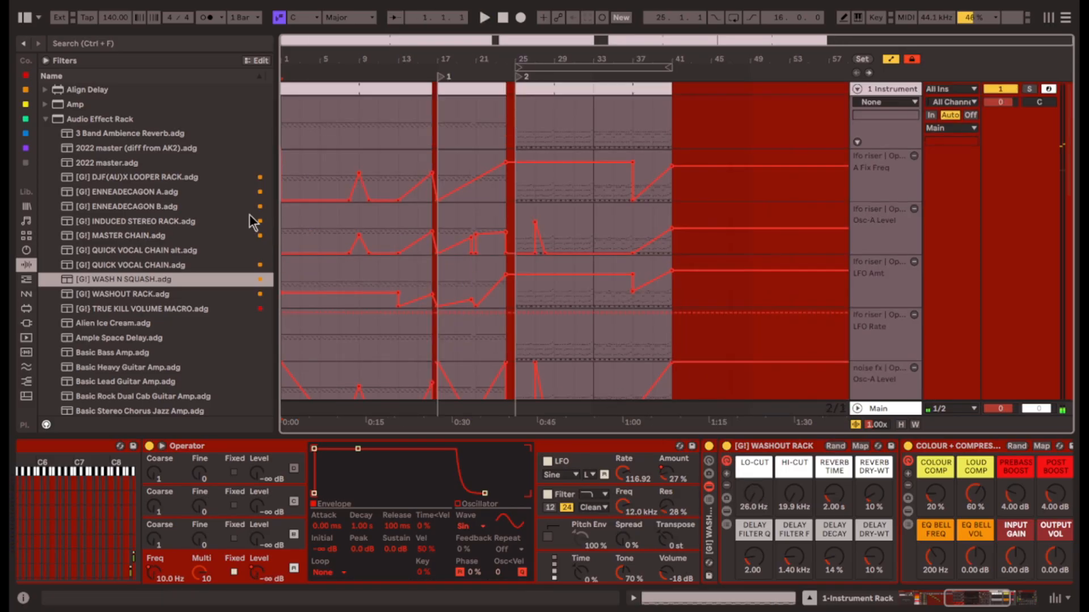
{"action": "left_click", "coordinate": [26, 76]}
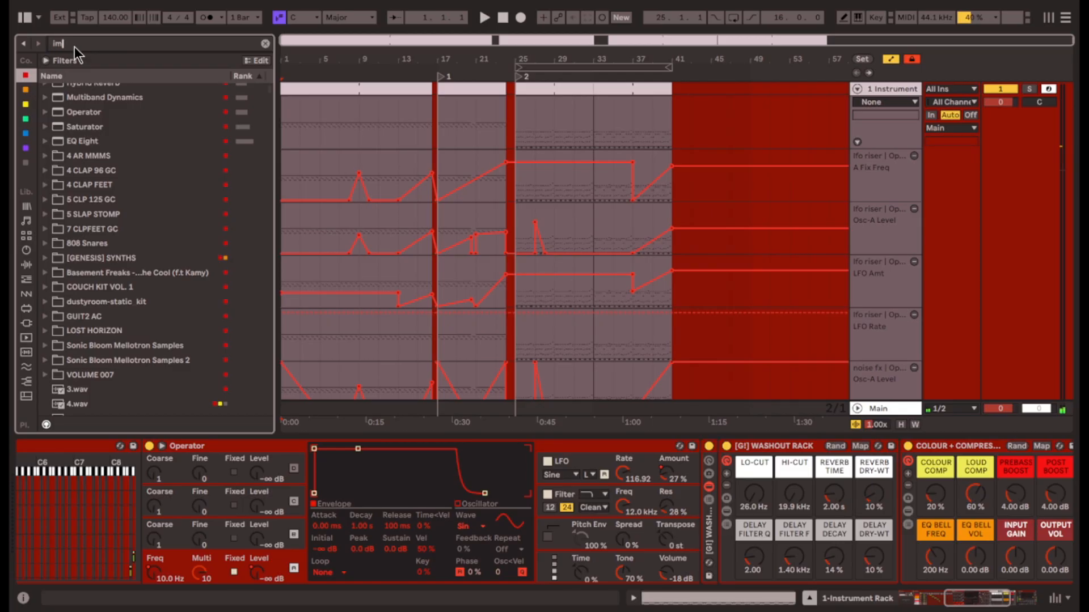
{"action": "type", "text": "ima"}
{"action": "mouse_move", "coordinate": [92, 105]}
{"action": "left_mouse_down"}
{"action": "mouse_move", "coordinate": [709, 562]}
{"action": "mouse_move", "coordinate": [689, 559]}
{"action": "left_mouse_up"}
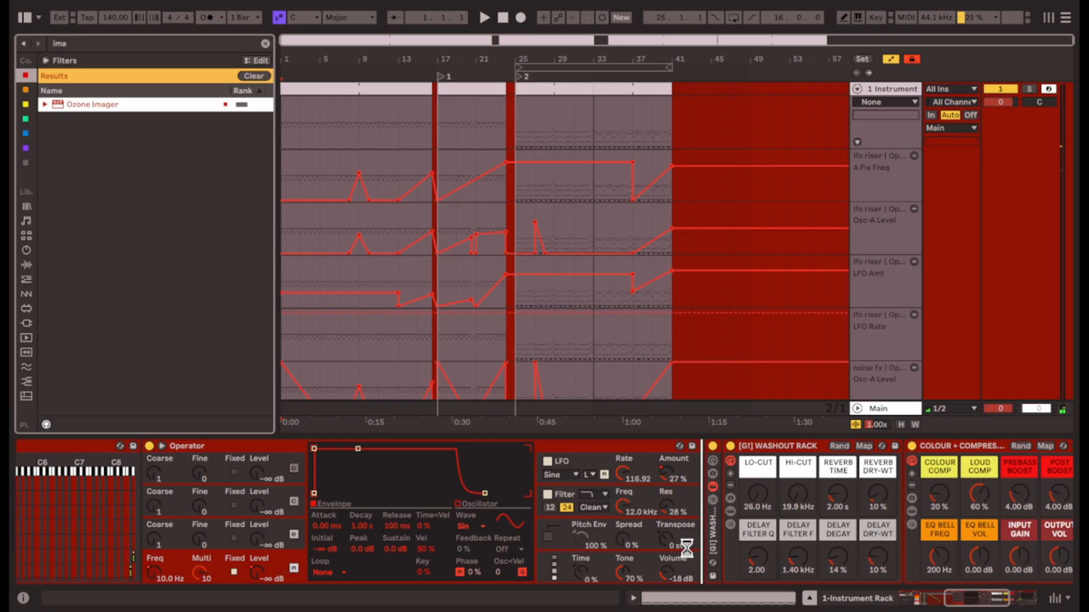
Widen the lfo riser in Ozone Imager with Stereoize on, amount 17.7 and width 52.8, while playing from bar 37.
{"action": "left_click", "coordinate": [634, 130]}
{"action": "key", "text": "space"}
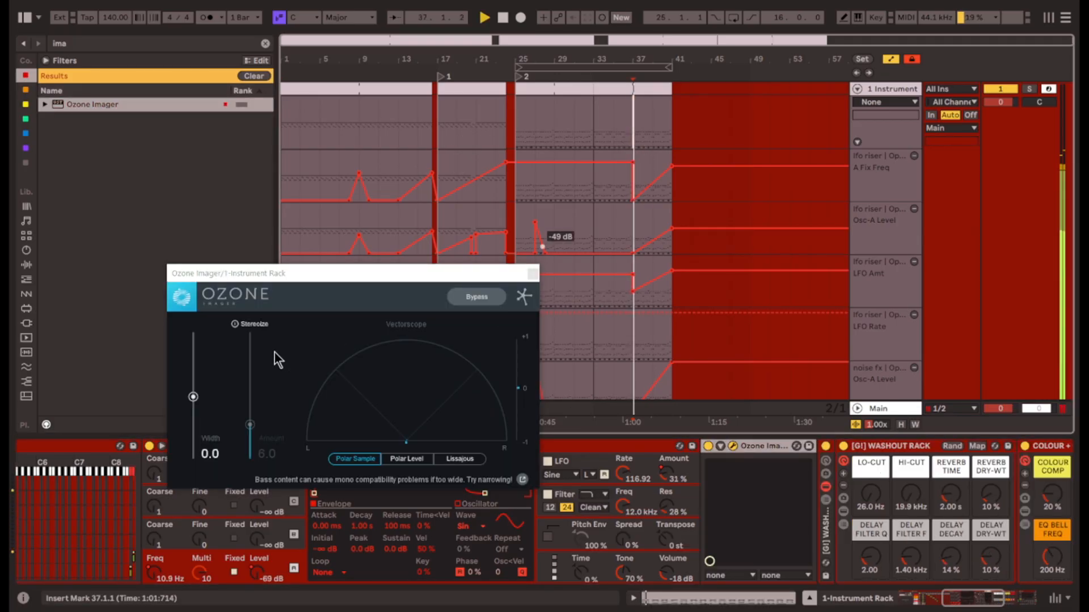
{"action": "left_click", "coordinate": [235, 325]}
{"action": "left_click_drag", "start_coordinate": [250, 427], "coordinate": [250, 358]}
{"action": "left_click_drag", "start_coordinate": [193, 397], "coordinate": [195, 363]}
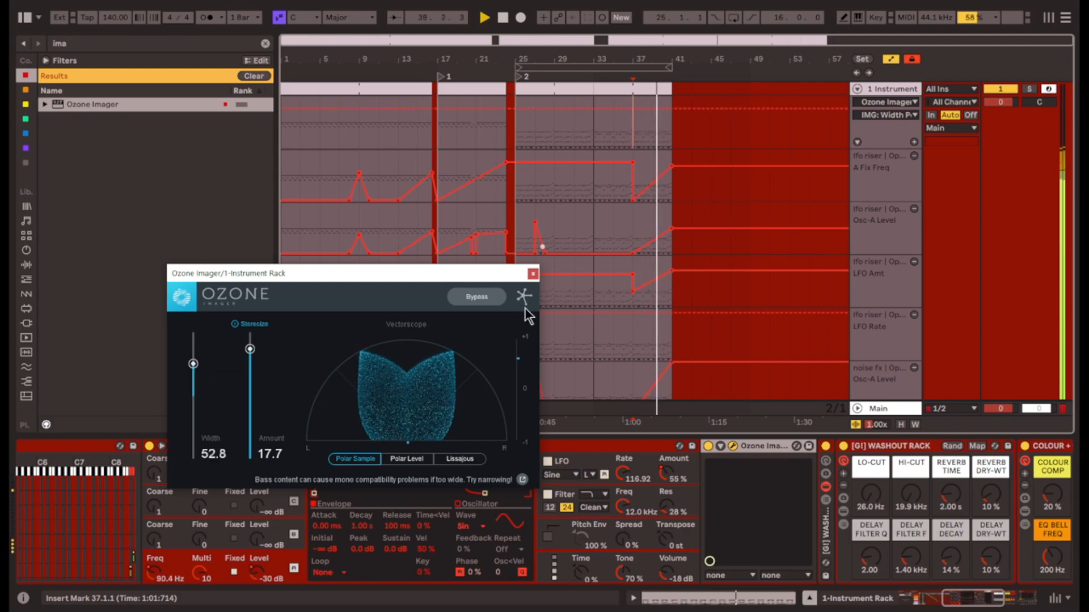
{"action": "left_click", "coordinate": [532, 274]}
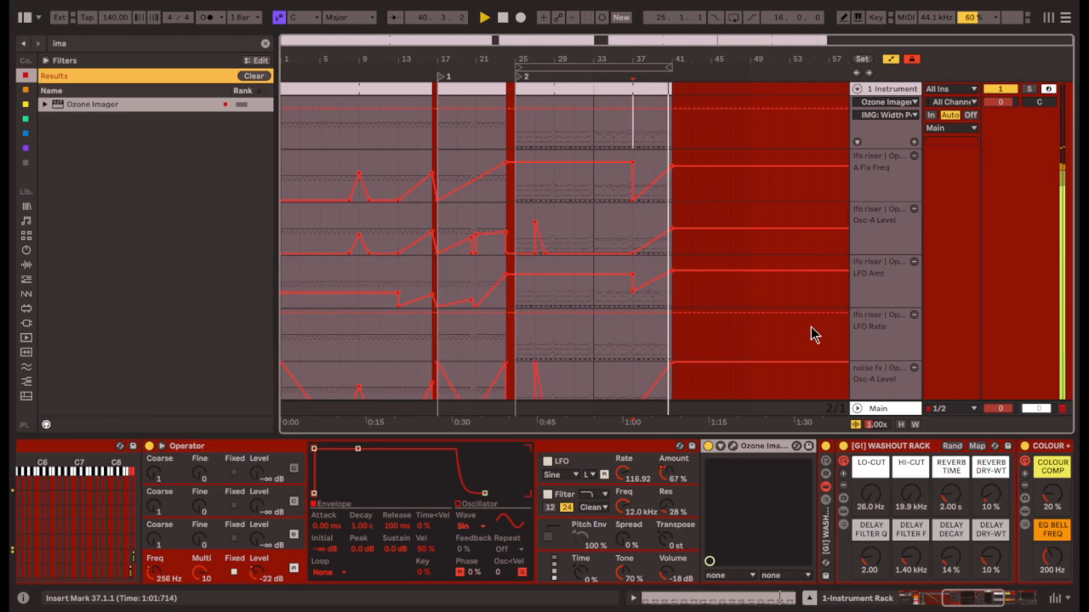
Colour the PLUCK ARP chain yellow in the inner instrument rack.
{"action": "left_click_drag", "start_coordinate": [975, 596], "coordinate": [874, 587]}
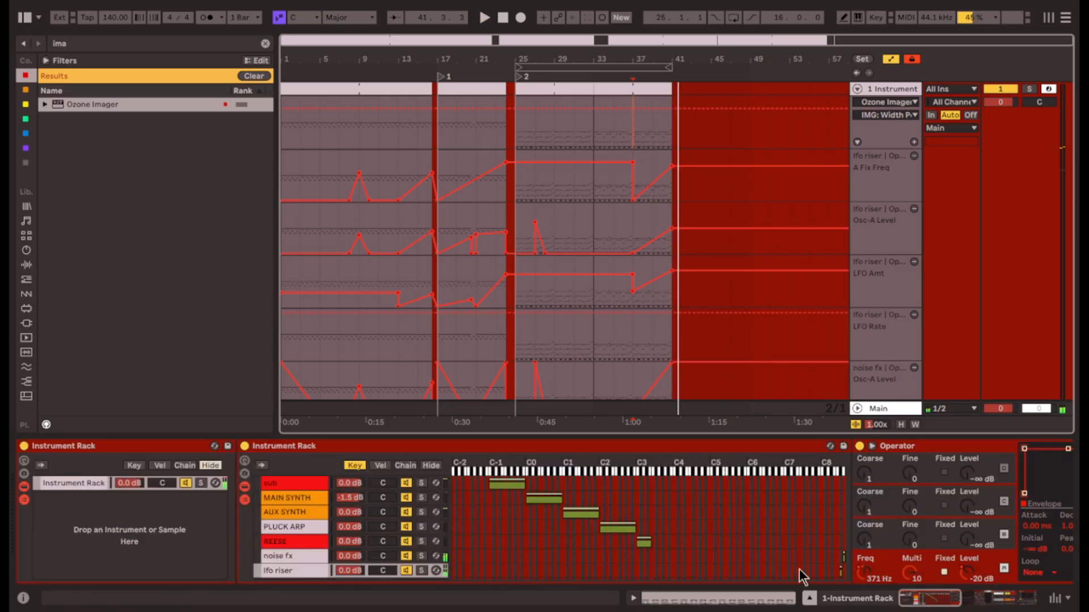
{"action": "scroll", "coordinate": [297, 566], "scroll_direction": "down", "scroll_amount": 2}
{"action": "right_click", "coordinate": [302, 503]}
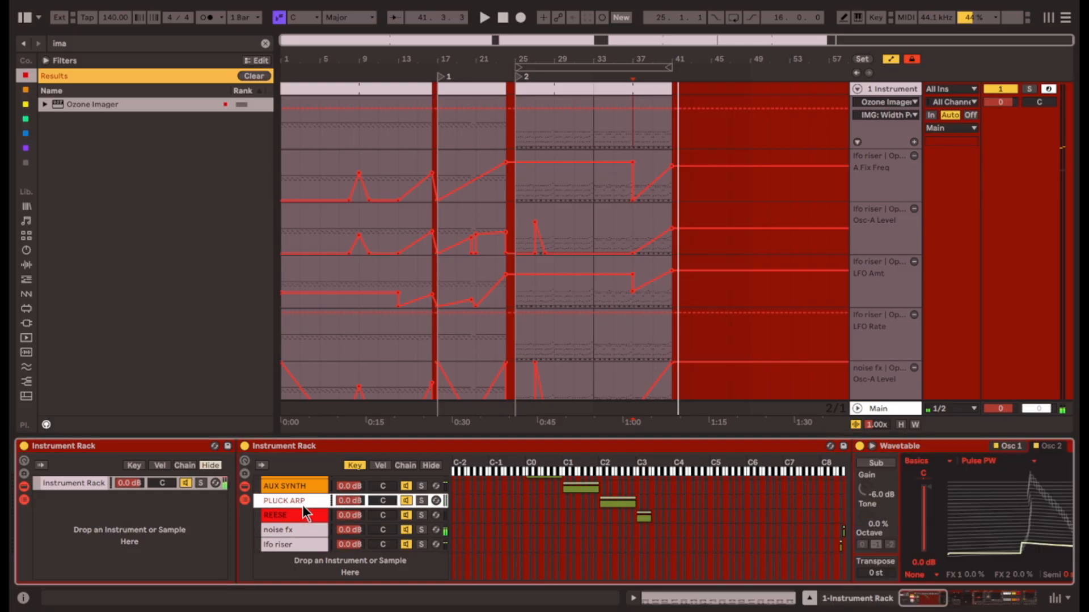
{"action": "left_click", "coordinate": [358, 424]}
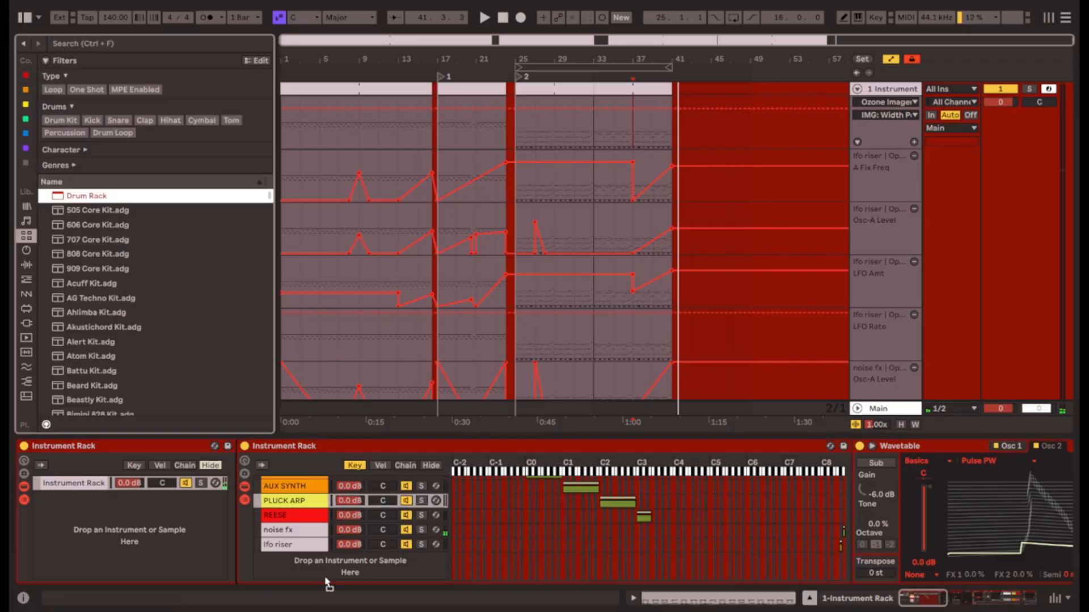
Add an empty Drum Rack as a new chain below lfo riser and limit its key zone to the lowest octave.
{"action": "left_click_drag", "start_coordinate": [328, 583], "coordinate": [352, 567]}
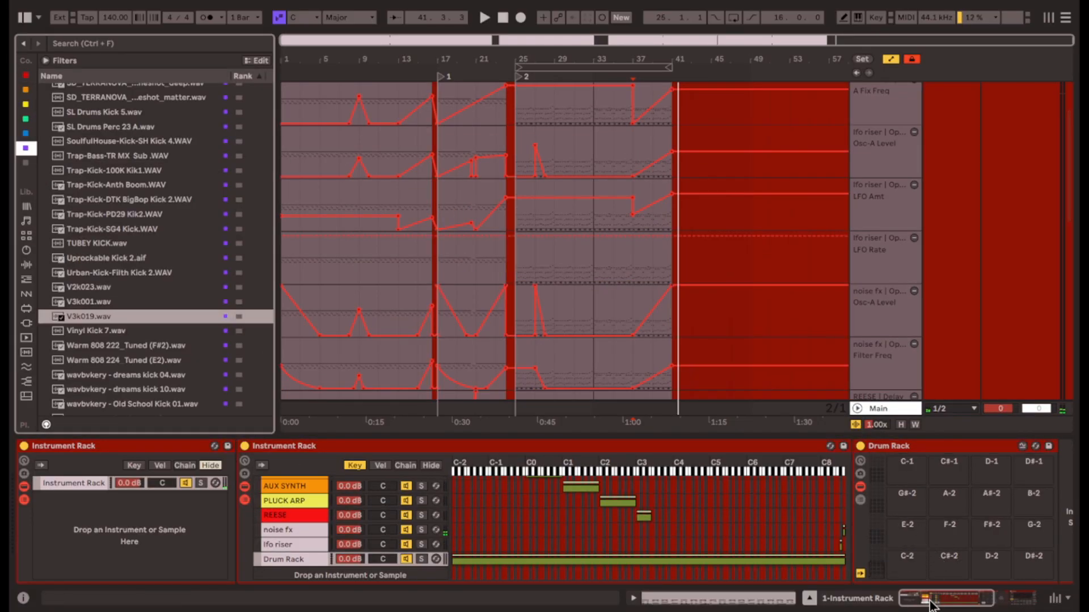
{"action": "left_click_drag", "start_coordinate": [930, 604], "coordinate": [951, 603]}
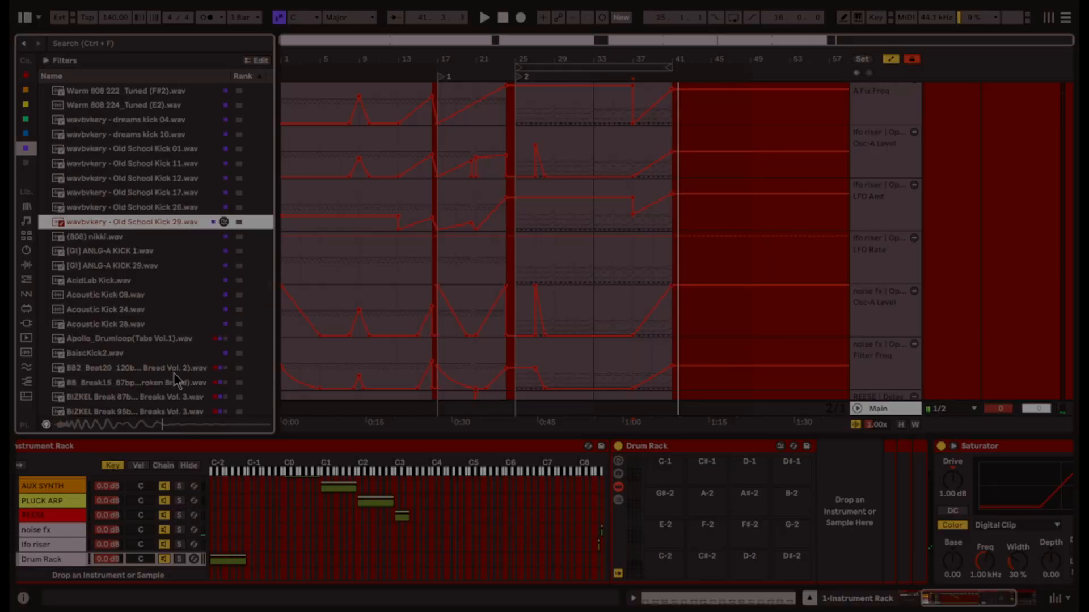
Audition the kick samples and load Kick - Knock onto the Drum Rack's C-2 pad.
{"action": "key", "text": "Down"}
{"action": "key", "text": "Down"}
{"action": "key", "text": "Down"}
{"action": "key", "text": "Down"}
{"action": "key", "text": "Down"}
{"action": "key", "text": "Down"}
{"action": "key", "text": "Down"}
{"action": "key", "text": "Down"}
{"action": "key", "text": "Down"}
{"action": "key", "text": "Down"}
{"action": "key", "text": "Down"}
{"action": "key", "text": "Down"}
{"action": "key", "text": "Down"}
{"action": "key", "text": "Down"}
{"action": "key", "text": "Down"}
{"action": "key", "text": "Down"}
{"action": "key", "text": "Down"}
{"action": "key", "text": "Down"}
{"action": "key", "text": "Down"}
{"action": "key", "text": "Down"}
{"action": "key", "text": "Down"}
{"action": "scroll", "coordinate": [187, 359], "scroll_direction": "down", "scroll_amount": 5}
{"action": "key", "text": "Down"}
{"action": "key", "text": "Down"}
{"action": "left_click", "coordinate": [120, 245]}
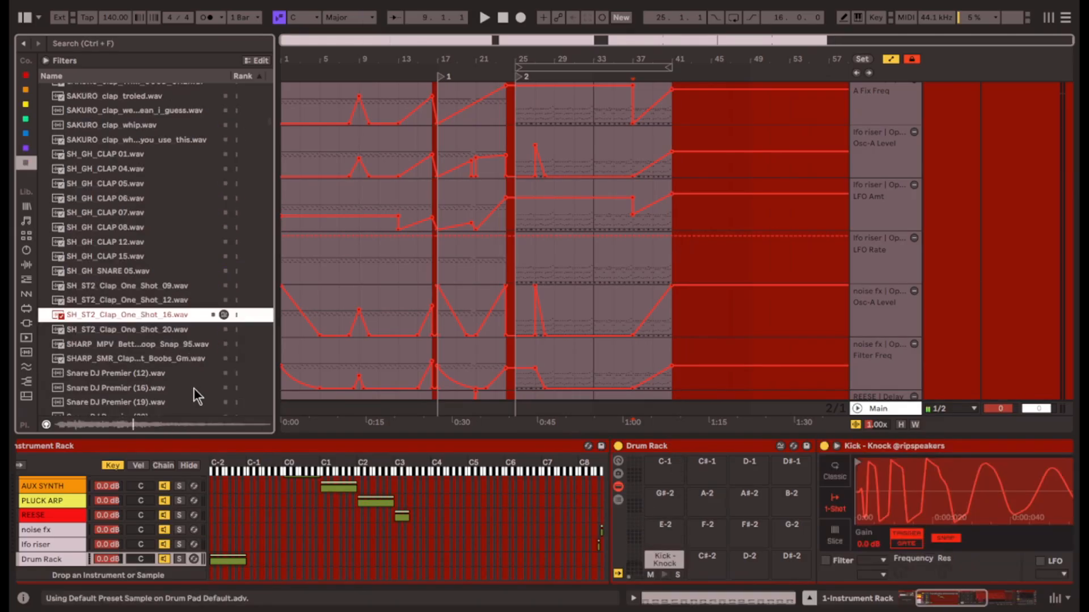
Audition the snare and clap samples to find one that suits the kick.
{"action": "left_click", "coordinate": [194, 376]}
{"action": "scroll", "coordinate": [201, 390], "scroll_direction": "down", "scroll_amount": 2}
{"action": "key", "text": "Down"}
{"action": "scroll", "coordinate": [192, 369], "scroll_direction": "down", "scroll_amount": 5}
{"action": "left_click", "coordinate": [193, 368]}
{"action": "scroll", "coordinate": [193, 366], "scroll_direction": "down", "scroll_amount": 4}
{"action": "key", "text": "ctrl+f"}
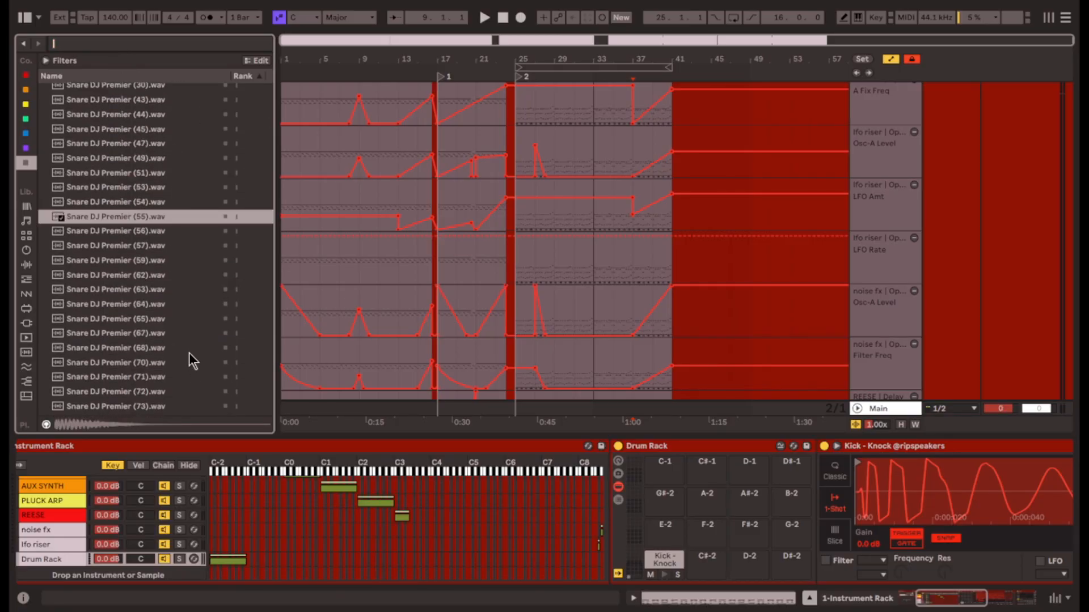
{"action": "scroll", "coordinate": [186, 323], "scroll_direction": "down", "scroll_amount": 4}
{"action": "left_click", "coordinate": [178, 284]}
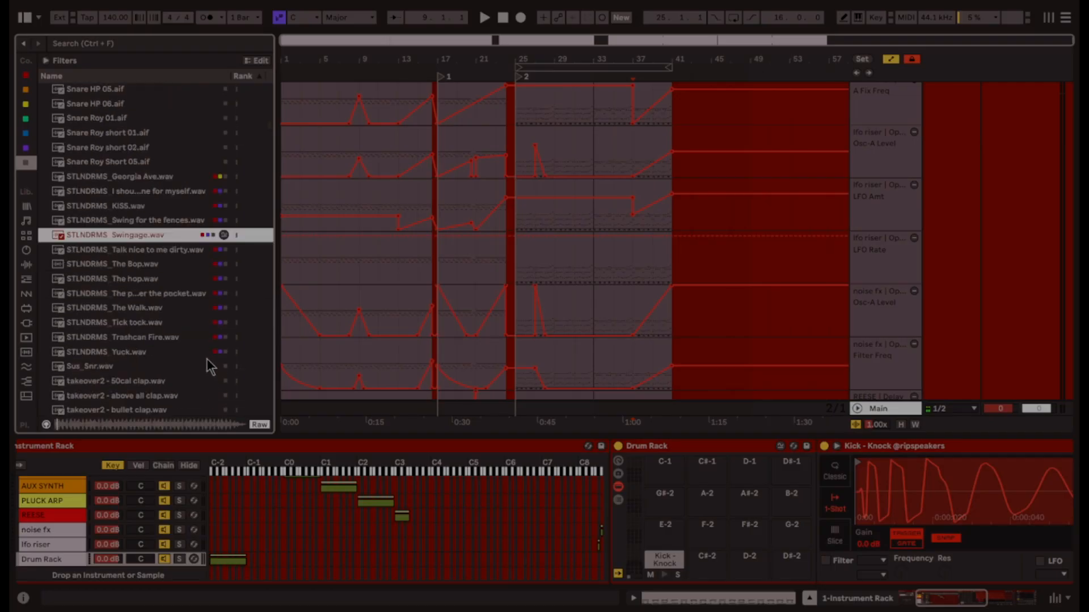
{"action": "scroll", "coordinate": [207, 359], "scroll_direction": "down", "scroll_amount": 2}
{"action": "left_click", "coordinate": [179, 253]}
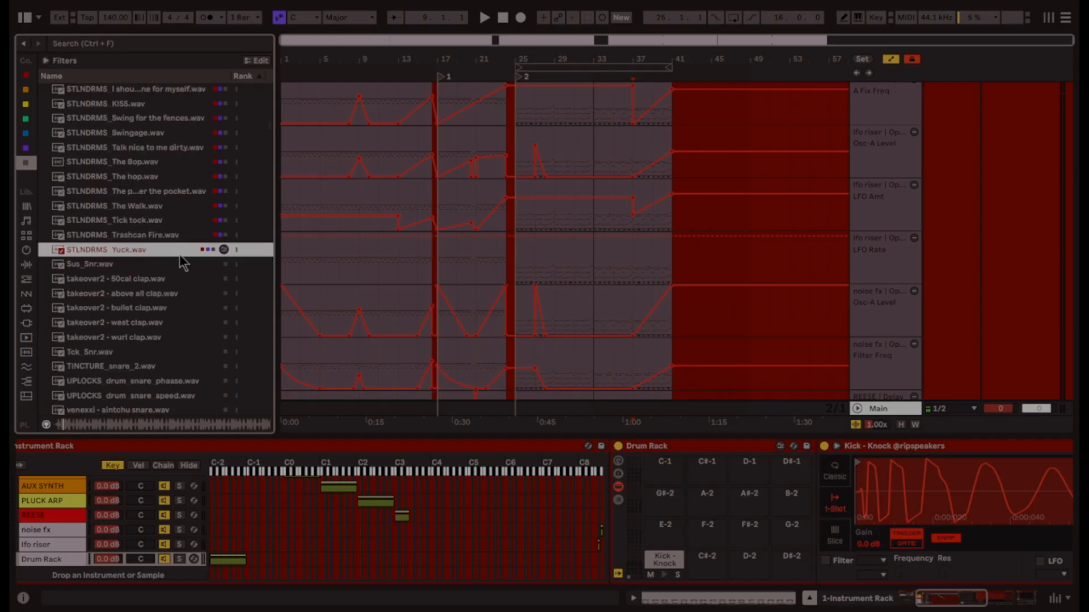
{"action": "scroll", "coordinate": [180, 255], "scroll_direction": "down", "scroll_amount": 1}
{"action": "left_click", "coordinate": [195, 230]}
{"action": "left_click", "coordinate": [201, 272]}
{"action": "left_click", "coordinate": [199, 316]}
{"action": "left_click", "coordinate": [197, 358]}
{"action": "scroll", "coordinate": [193, 346], "scroll_direction": "down", "scroll_amount": 2}
{"action": "scroll", "coordinate": [191, 336], "scroll_direction": "down", "scroll_amount": 3}
{"action": "left_click", "coordinate": [188, 332]}
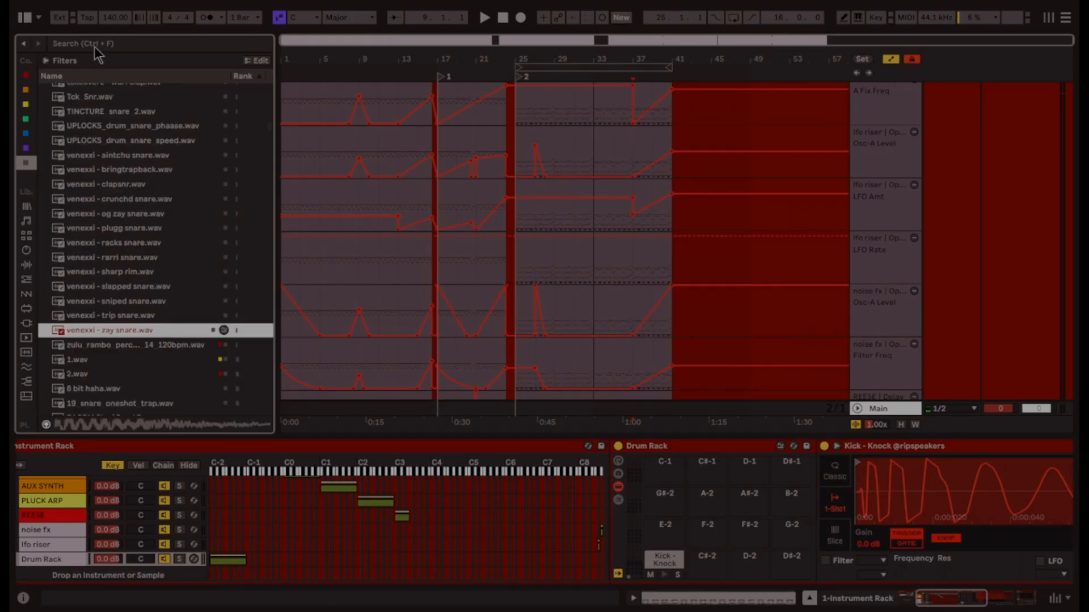
Filter the snare samples by "[g" and load [G!]_NLM1000_SNR_PRASH.wav onto the Drum Rack's C#-2 pad.
{"action": "left_click", "coordinate": [92, 46]}
{"action": "type", "text": "[g"}
{"action": "left_click", "coordinate": [130, 120]}
{"action": "left_click", "coordinate": [156, 310]}
{"action": "key", "text": "Down"}
{"action": "scroll", "coordinate": [203, 334], "scroll_direction": "down", "scroll_amount": 3}
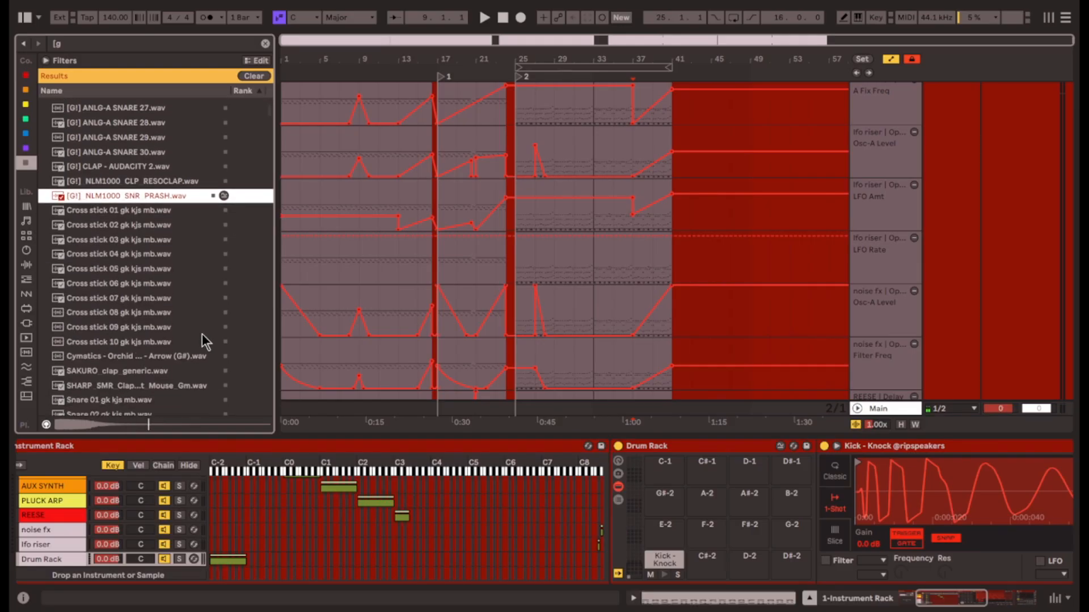
{"action": "left_click_drag", "start_coordinate": [131, 202], "coordinate": [708, 556]}
Audition the matching hi-hat samples and load [G!]_NLM1000_HH_SHING.wav onto the Drum Rack's D-2 pad.
{"action": "left_click", "coordinate": [27, 105]}
{"action": "left_click", "coordinate": [148, 179]}
{"action": "left_click", "coordinate": [209, 310]}
{"action": "scroll", "coordinate": [192, 334], "scroll_direction": "down", "scroll_amount": 5}
{"action": "left_click", "coordinate": [174, 355]}
{"action": "scroll", "coordinate": [173, 353], "scroll_direction": "down", "scroll_amount": 3}
{"action": "scroll", "coordinate": [173, 352], "scroll_direction": "down", "scroll_amount": 5}
{"action": "left_click", "coordinate": [174, 352]}
{"action": "scroll", "coordinate": [173, 351], "scroll_direction": "down", "scroll_amount": 5}
{"action": "left_click", "coordinate": [155, 355]}
{"action": "scroll", "coordinate": [152, 355], "scroll_direction": "down", "scroll_amount": 5}
{"action": "left_click", "coordinate": [147, 260]}
{"action": "left_click", "coordinate": [122, 243]}
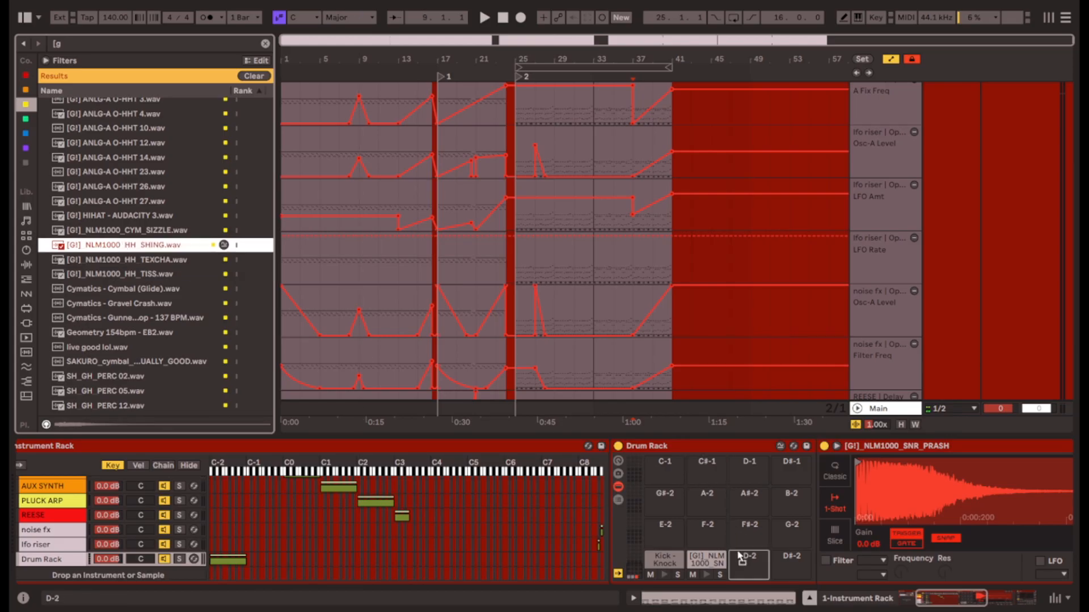
Audition further hi-hat and cymbal samples and load [G!] ANLG-A C-HHT 5.wav onto the Drum Rack's D#-2 pad.
{"action": "left_click", "coordinate": [172, 262]}
{"action": "left_click", "coordinate": [171, 275]}
{"action": "key", "text": "Up"}
{"action": "key", "text": "Up"}
{"action": "left_click", "coordinate": [172, 290]}
{"action": "key", "text": "Down"}
{"action": "key", "text": "Down"}
{"action": "key", "text": "Down"}
{"action": "scroll", "coordinate": [179, 368], "scroll_direction": "down", "scroll_amount": 3}
{"action": "left_click", "coordinate": [179, 372]}
{"action": "left_click", "coordinate": [138, 365]}
{"action": "key", "text": "Down"}
{"action": "key", "text": "Down"}
{"action": "key", "text": "Down"}
{"action": "scroll", "coordinate": [149, 363], "scroll_direction": "down", "scroll_amount": 3}
{"action": "key", "text": "Down"}
{"action": "key", "text": "Down"}
{"action": "key", "text": "Down"}
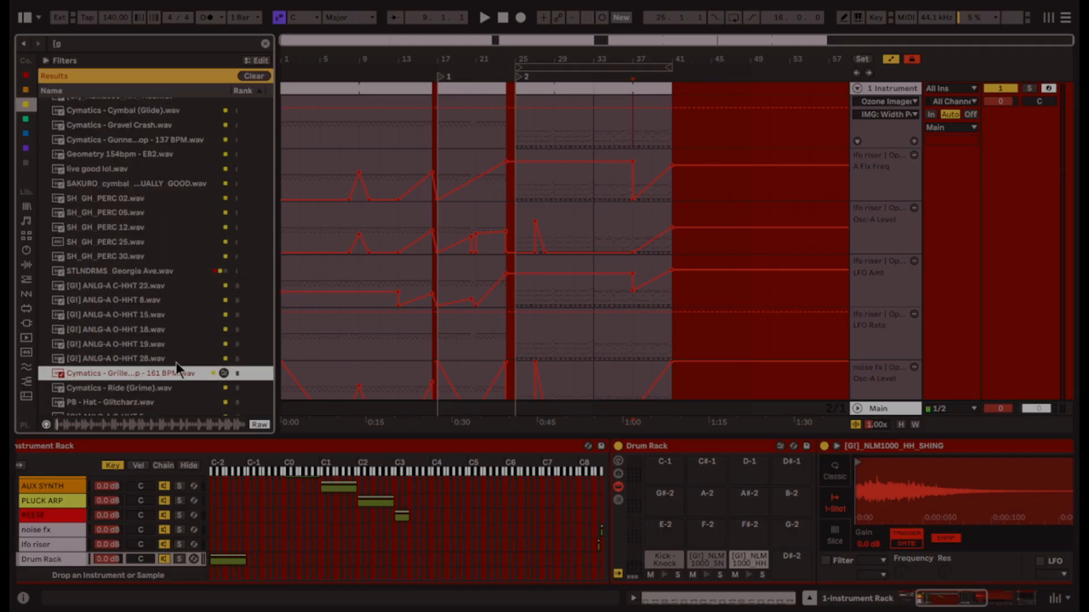
{"action": "scroll", "coordinate": [170, 358], "scroll_direction": "down", "scroll_amount": 4}
{"action": "key", "text": "Down"}
{"action": "key", "text": "Down"}
{"action": "key", "text": "Down"}
{"action": "key", "text": "Down"}
{"action": "key", "text": "Up"}
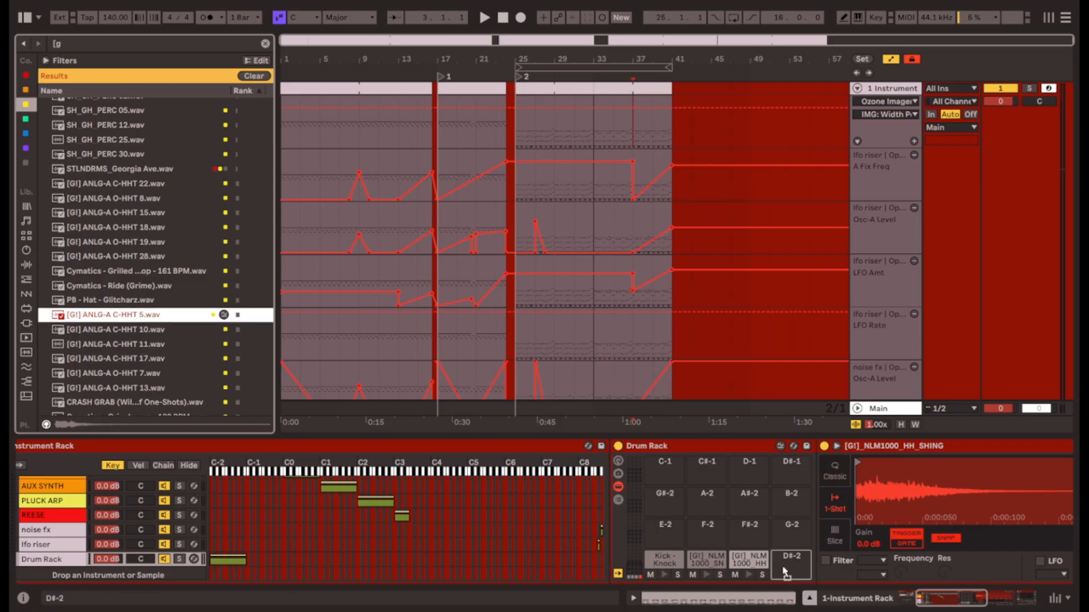
Examine the drum notes in the lowest octave of the clip at bar 25 and bring the Drum Rack's closed hi-hat sample back into view.
{"action": "double_click", "coordinate": [566, 211]}
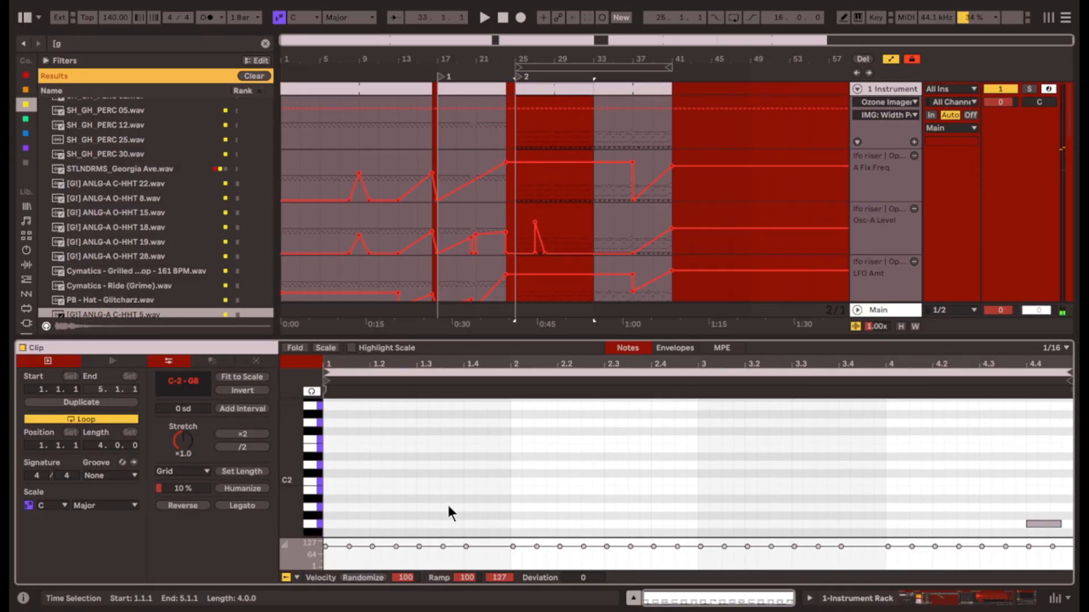
{"action": "left_click", "coordinate": [535, 127]}
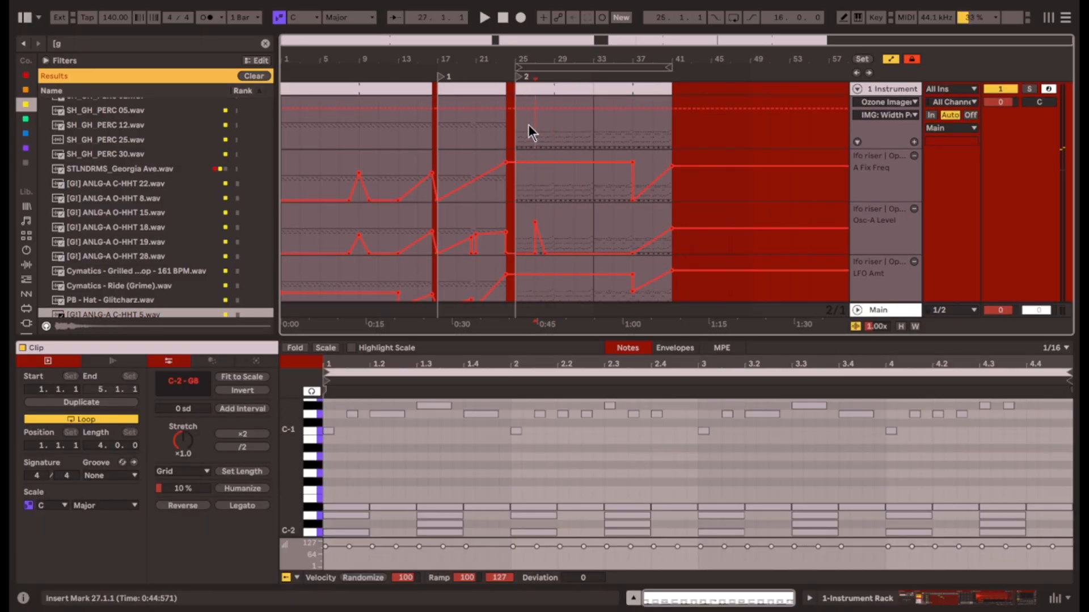
{"action": "left_click", "coordinate": [402, 532]}
{"action": "left_click", "coordinate": [953, 604]}
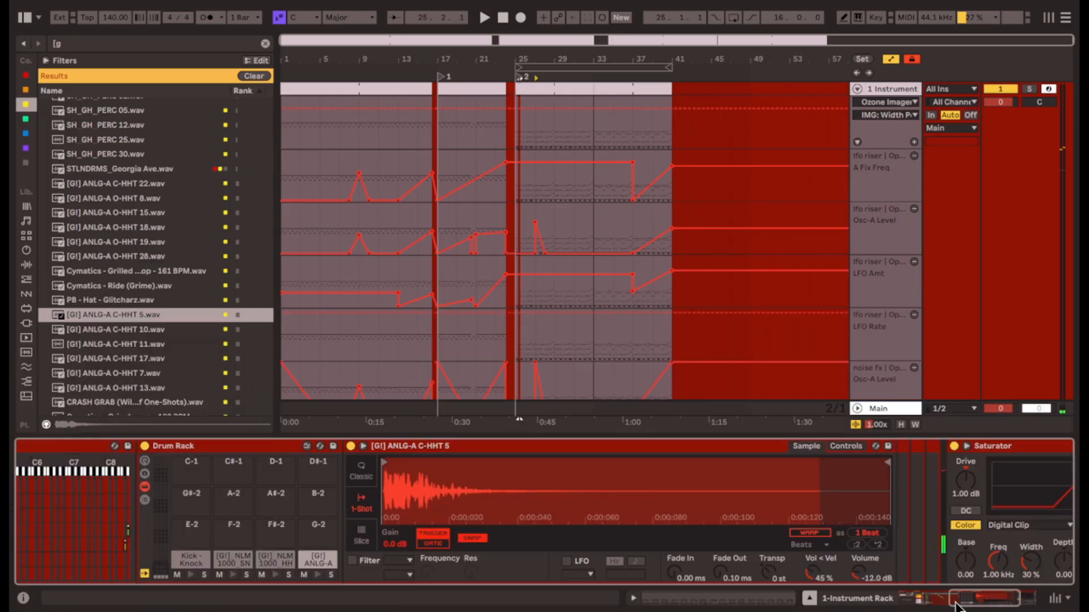
Solo the Drum Rack chain in the nested Instrument Rack and play the arrangement from bar 25 to hear the drums alone.
{"action": "left_click_drag", "start_coordinate": [987, 602], "coordinate": [919, 602]}
{"action": "scroll", "coordinate": [665, 550], "scroll_direction": "up", "scroll_amount": 2}
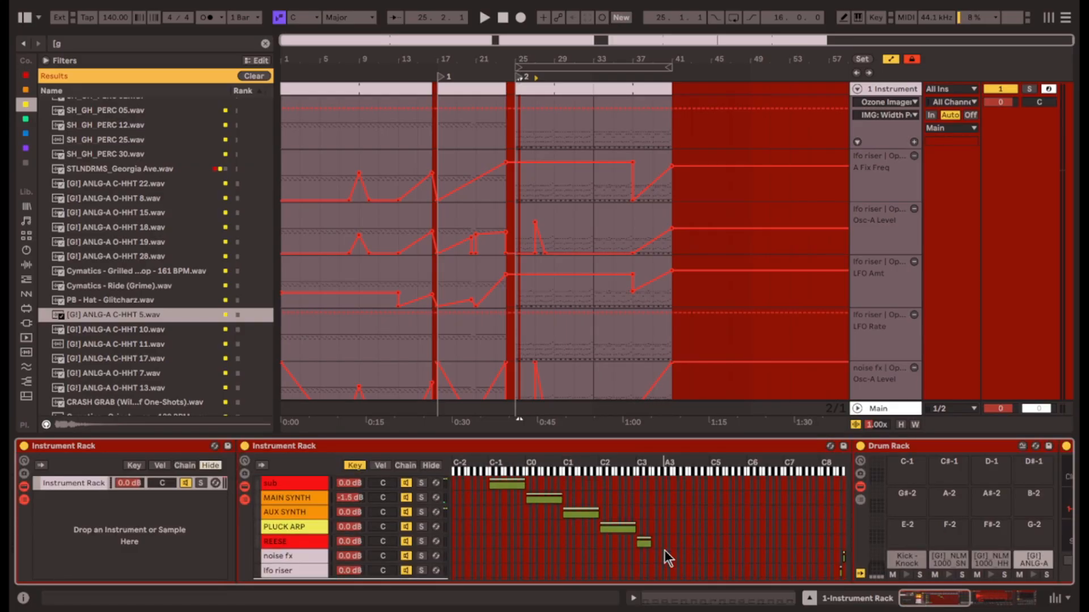
{"action": "scroll", "coordinate": [682, 548], "scroll_direction": "down", "scroll_amount": 3}
{"action": "right_click", "coordinate": [308, 545]}
{"action": "key", "text": "Escape"}
{"action": "left_click_drag", "start_coordinate": [929, 601], "coordinate": [984, 601]}
{"action": "left_click_drag", "start_coordinate": [930, 447], "coordinate": [838, 504]}
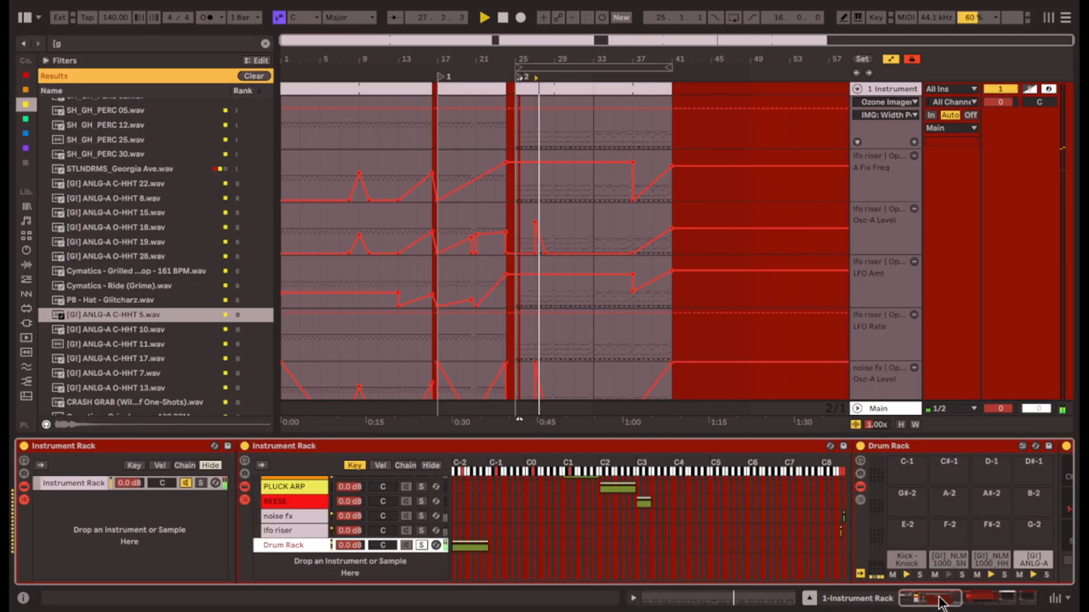
{"action": "left_click_drag", "start_coordinate": [918, 598], "coordinate": [971, 599]}
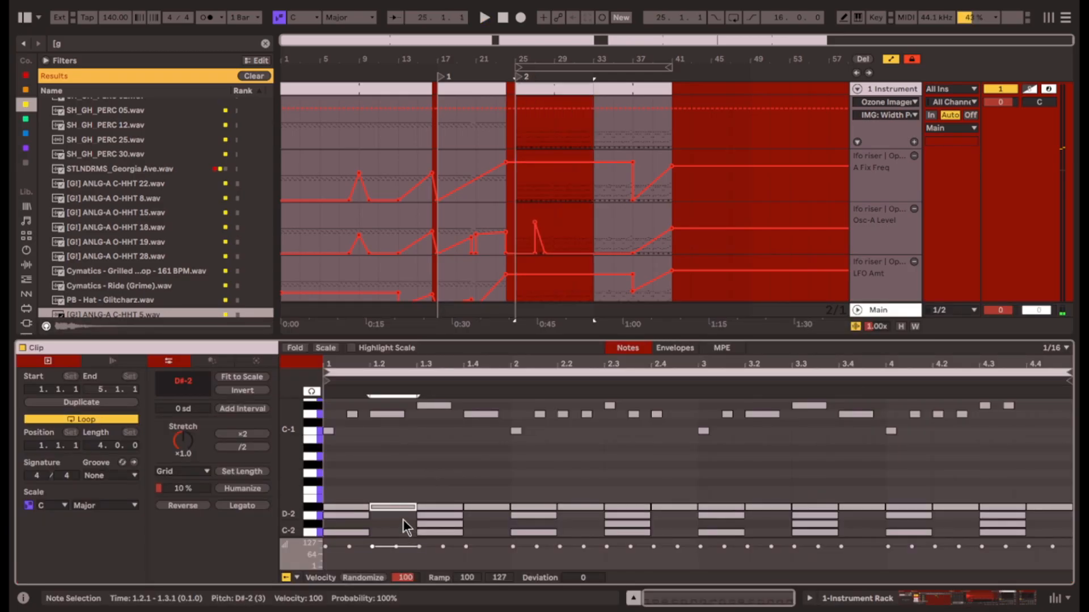
Silence the C-2 kick note on beat 3 of the clip's first bar and repeat that kick pattern across the clip.
{"action": "left_click_drag", "start_coordinate": [403, 520], "coordinate": [426, 536]}
{"action": "left_click", "coordinate": [437, 535]}
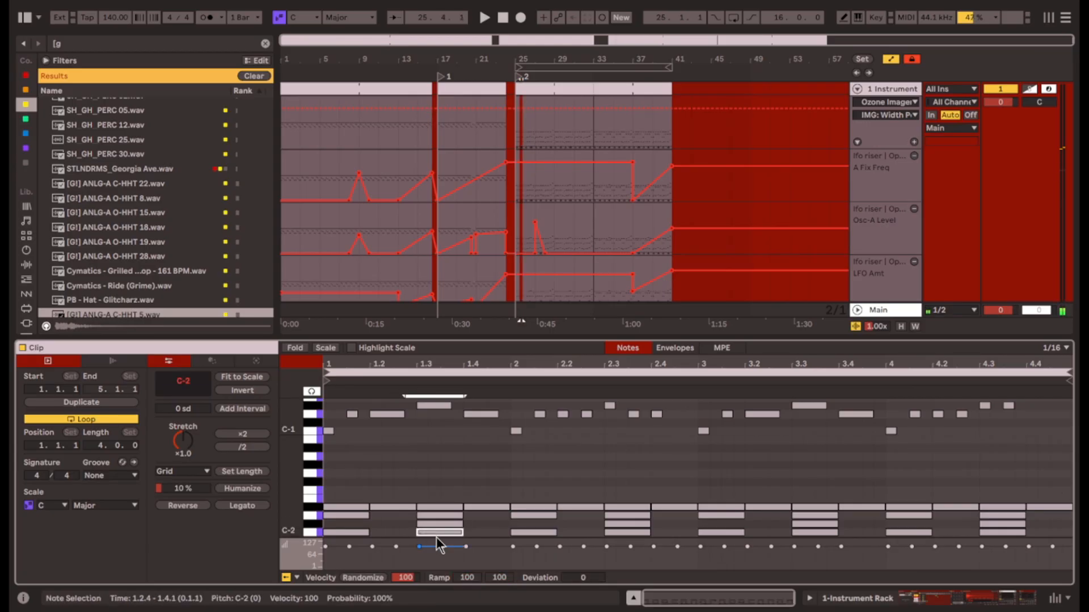
{"action": "left_click_drag", "start_coordinate": [507, 535], "coordinate": [349, 532]}
{"action": "key", "text": "super+d"}
{"action": "key", "text": "super+d"}
{"action": "key", "text": "super+d"}
{"action": "key", "text": "space"}
Set the Drive of the Saturator following the Drum Rack to 6.00 dB and the Kick - Knock sample's gain to 7.4 dB.
{"action": "left_click", "coordinate": [490, 530]}
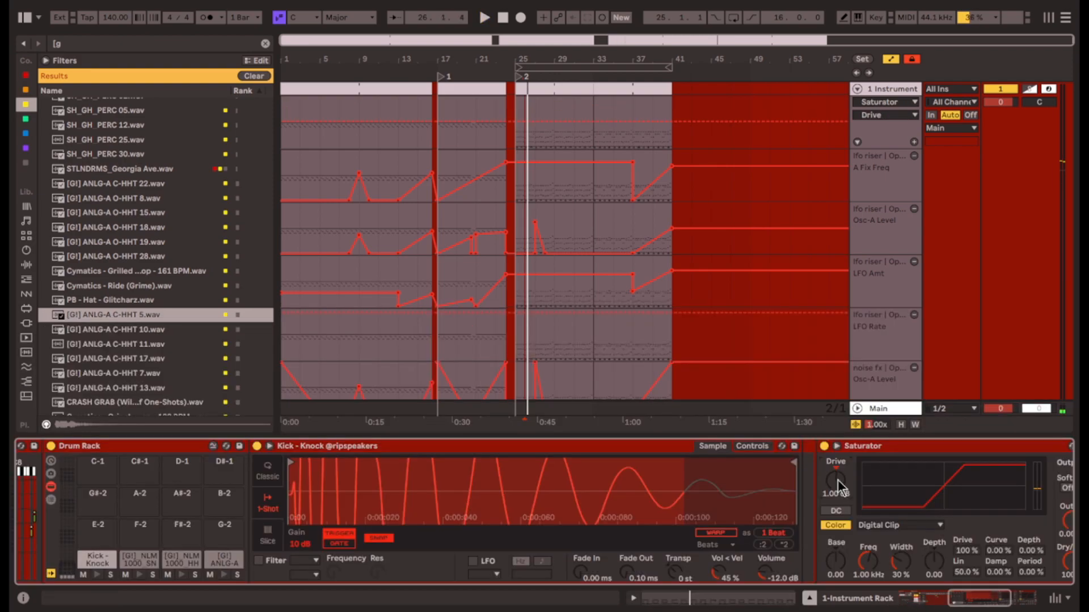
{"action": "left_click_drag", "start_coordinate": [838, 479], "coordinate": [839, 467]}
{"action": "double_click", "coordinate": [305, 545]}
{"action": "key", "text": "space"}
{"action": "left_click_drag", "start_coordinate": [304, 549], "coordinate": [304, 533]}
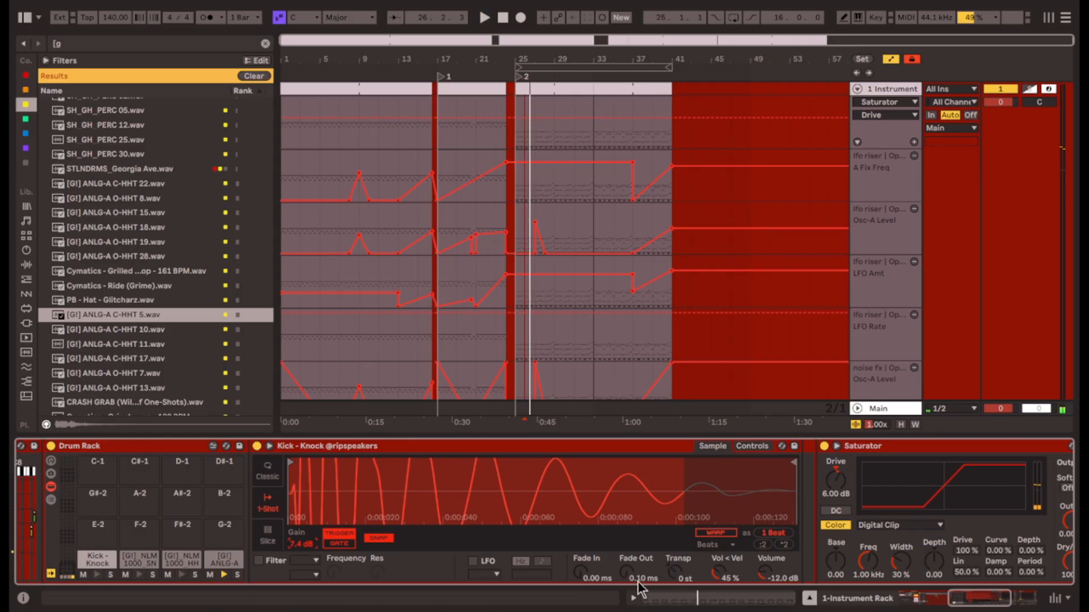
Transpose the Kick - Knock sample to -3 st, set its fade-out to 13.8 ms and play the result.
{"action": "left_click_drag", "start_coordinate": [676, 569], "coordinate": [628, 559]}
{"action": "key", "text": "space"}
{"action": "key", "text": "space"}
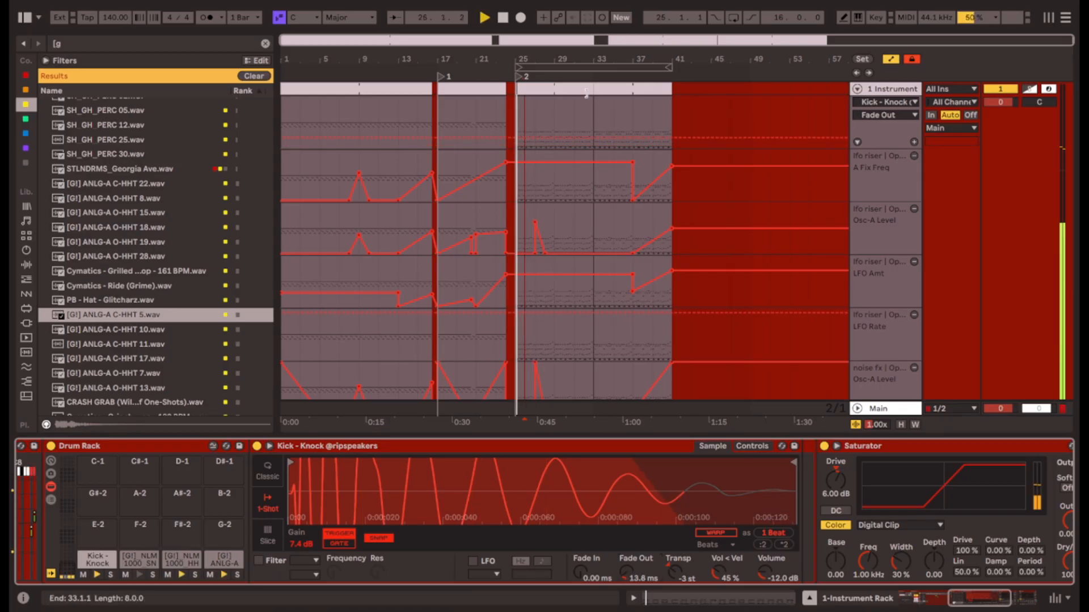
Place C-2 kick notes at 2.2.3 and 4.2 in the bar 25 clip to vary the kick pattern.
{"action": "key", "text": "shift+Tab"}
{"action": "key", "text": "space"}
{"action": "left_click_drag", "start_coordinate": [534, 532], "coordinate": [618, 535]}
{"action": "left_click", "coordinate": [568, 533]}
{"action": "left_click", "coordinate": [495, 532]}
{"action": "key", "text": "space"}
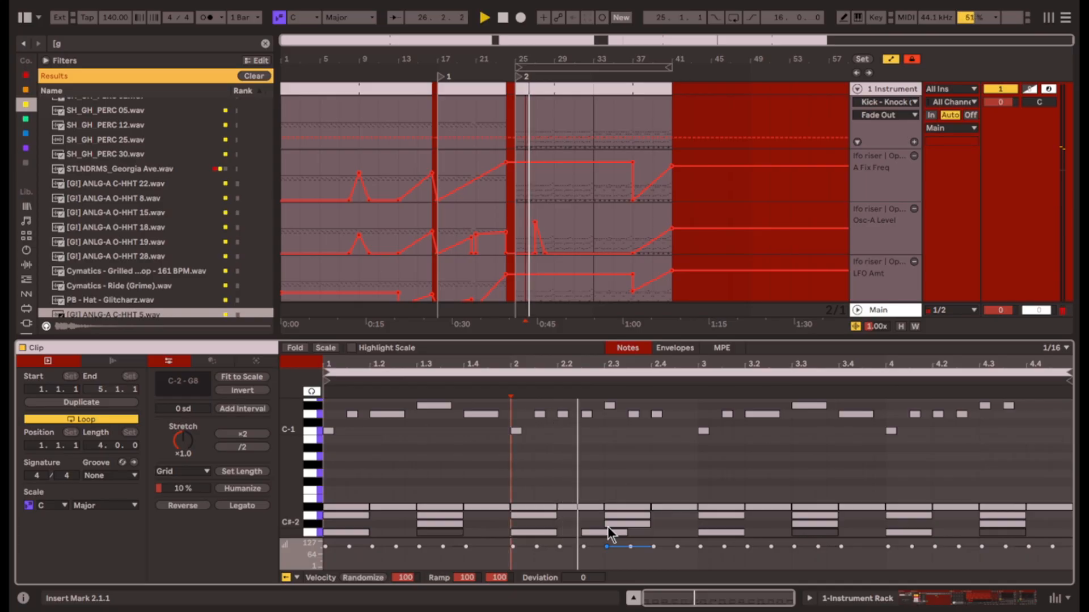
{"action": "left_click", "coordinate": [698, 533]}
{"action": "left_click_drag", "start_coordinate": [900, 533], "coordinate": [941, 537]}
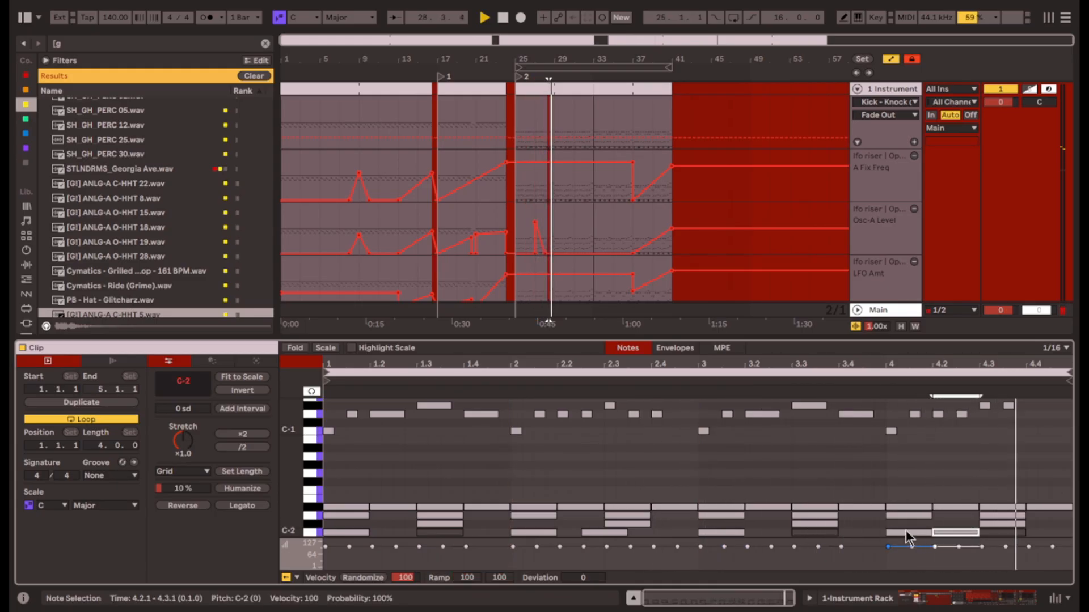
Copy all C-2 to D#-2 drum notes from the bar 25 clip into the start of the clip at bar 33.
{"action": "left_click", "coordinate": [347, 498]}
{"action": "key", "text": "ctrl+a"}
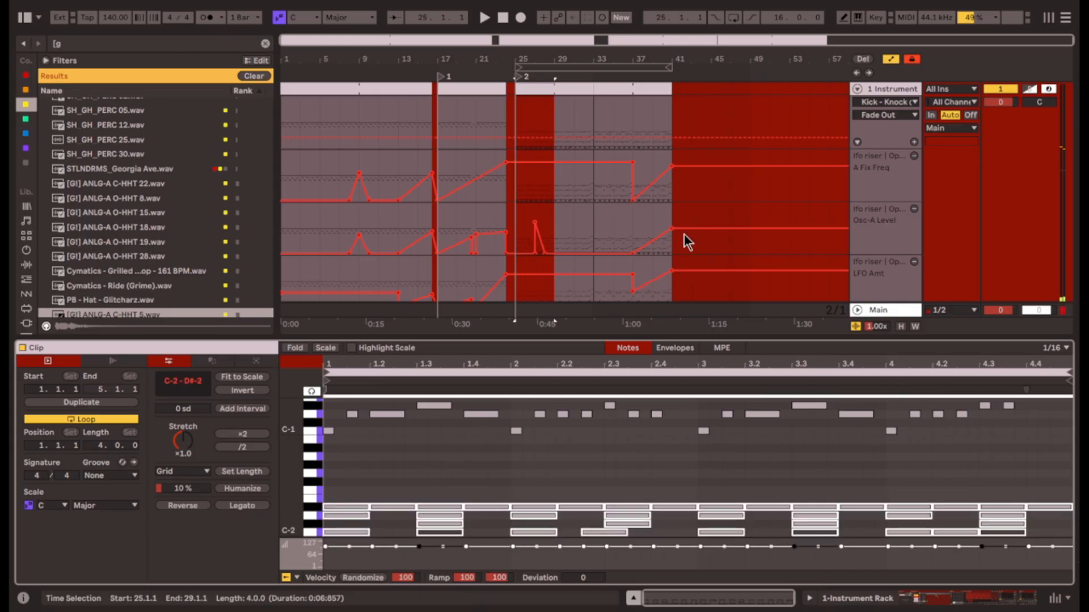
{"action": "left_click", "coordinate": [607, 90]}
{"action": "left_click", "coordinate": [360, 504]}
{"action": "scroll", "coordinate": [345, 495], "scroll_direction": "down", "scroll_amount": 15}
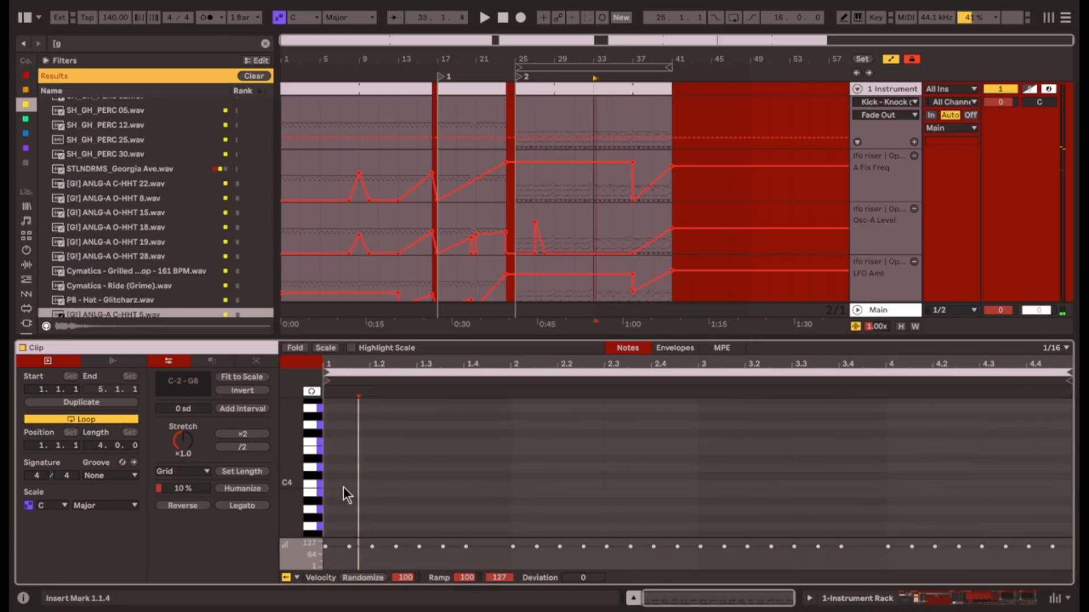
{"action": "key", "text": "ctrl+a"}
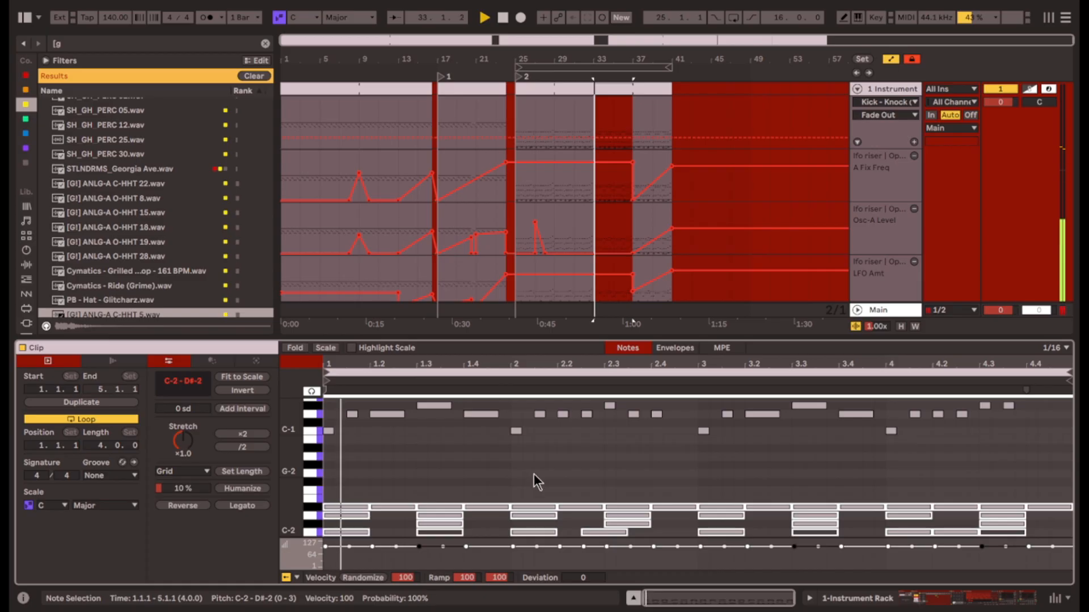
Listen to the drums in the bar 33 clip and audition open hi-hat samples in the filtered results.
{"action": "left_click", "coordinate": [964, 599]}
{"action": "left_click_drag", "start_coordinate": [964, 598], "coordinate": [927, 599]}
{"action": "key", "text": "space"}
{"action": "left_click", "coordinate": [161, 326]}
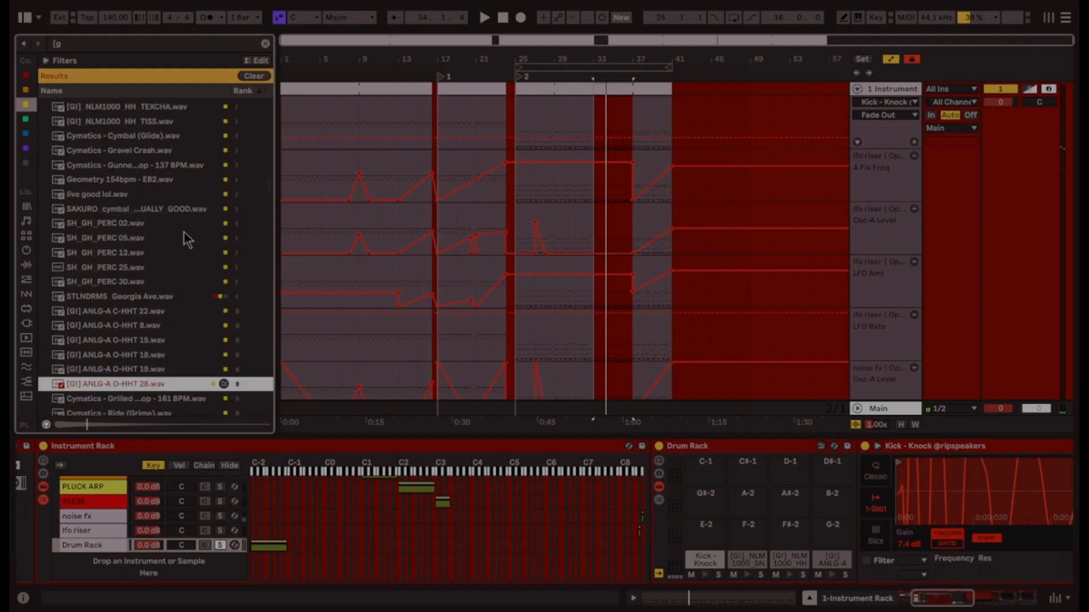
{"action": "scroll", "coordinate": [184, 231], "scroll_direction": "up", "scroll_amount": 10}
{"action": "left_click", "coordinate": [192, 196]}
{"action": "left_click", "coordinate": [188, 240]}
{"action": "left_click", "coordinate": [168, 184]}
Audition hi-hat and crash samples and load [G!]_NLM1000_CYM_BELL.wav onto the Drum Rack's E-2 pad.
{"action": "scroll", "coordinate": [164, 227], "scroll_direction": "up", "scroll_amount": 15}
{"action": "left_click", "coordinate": [165, 253]}
{"action": "left_click", "coordinate": [166, 239]}
{"action": "left_click", "coordinate": [165, 208]}
{"action": "left_click", "coordinate": [164, 194]}
{"action": "left_click", "coordinate": [155, 266]}
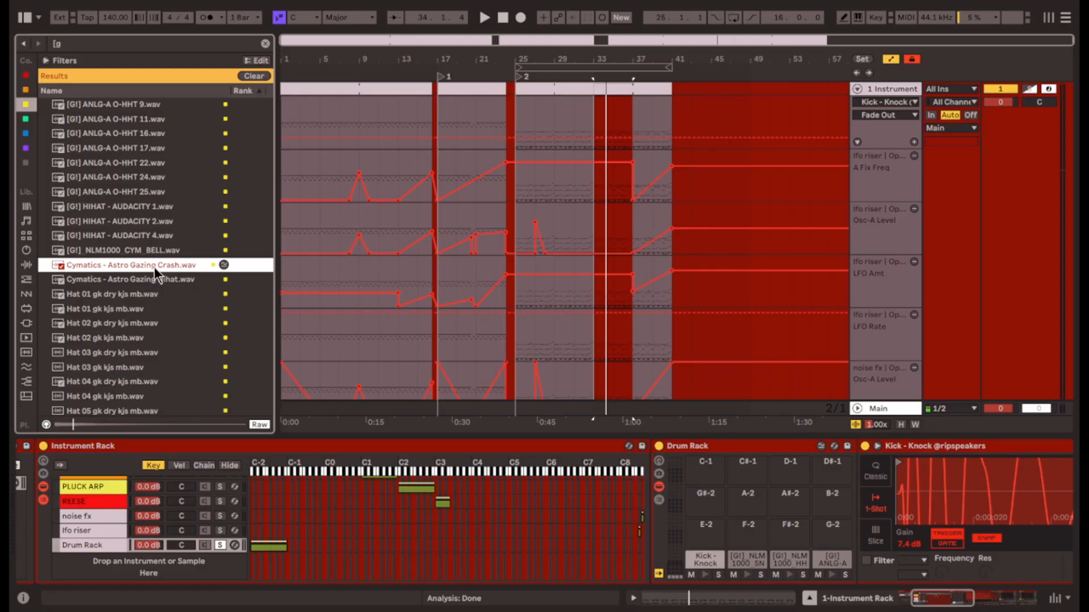
{"action": "left_click", "coordinate": [148, 254]}
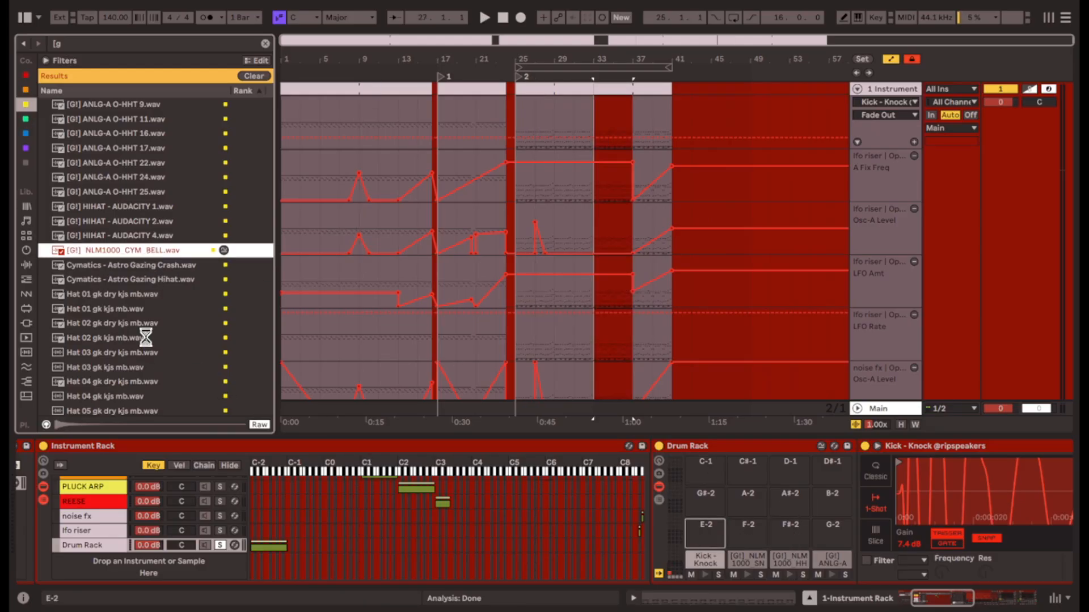
Replace the D-2 pad's sample with [G!]_NLM1000_CYM_SIZZLE.wav and the D#-2 pad's sample with [G!] HIHAT - AUDACITY 3.wav.
{"action": "scroll", "coordinate": [161, 362], "scroll_direction": "down", "scroll_amount": 5}
{"action": "left_click", "coordinate": [161, 360]}
{"action": "scroll", "coordinate": [159, 359], "scroll_direction": "up", "scroll_amount": 5}
{"action": "left_click", "coordinate": [160, 357]}
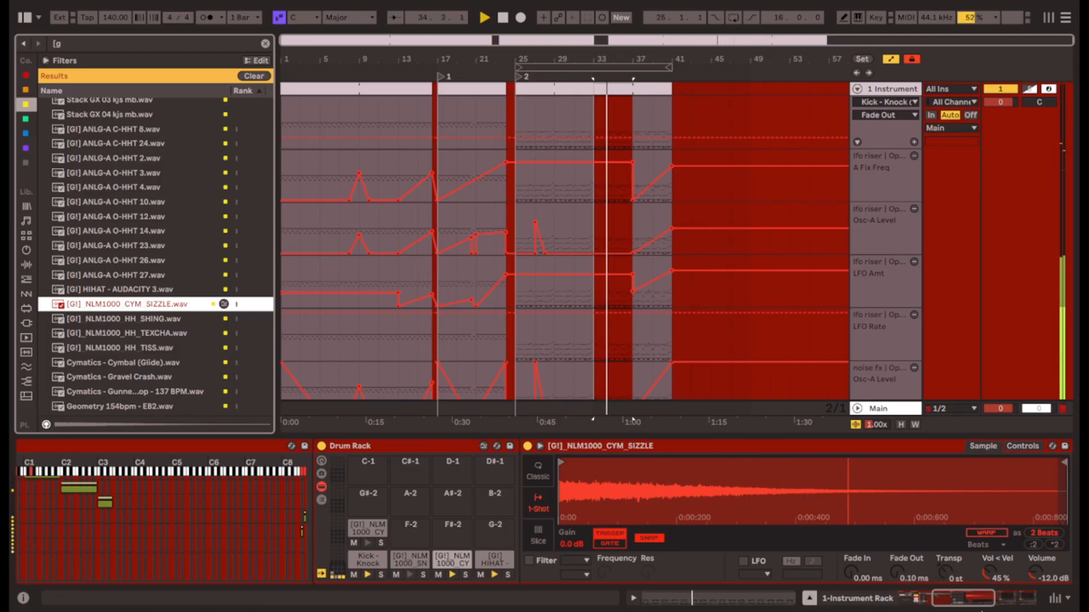
{"action": "scroll", "coordinate": [590, 575], "scroll_direction": "right", "scroll_amount": 6}
{"action": "scroll", "coordinate": [590, 575], "scroll_direction": "left", "scroll_amount": 5}
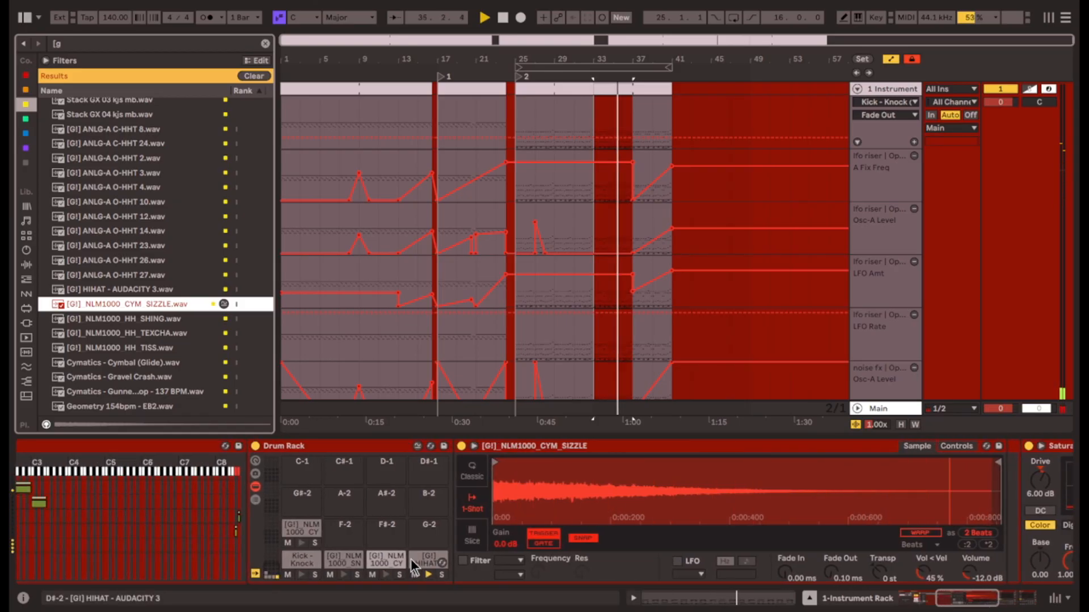
{"action": "left_click", "coordinate": [427, 560]}
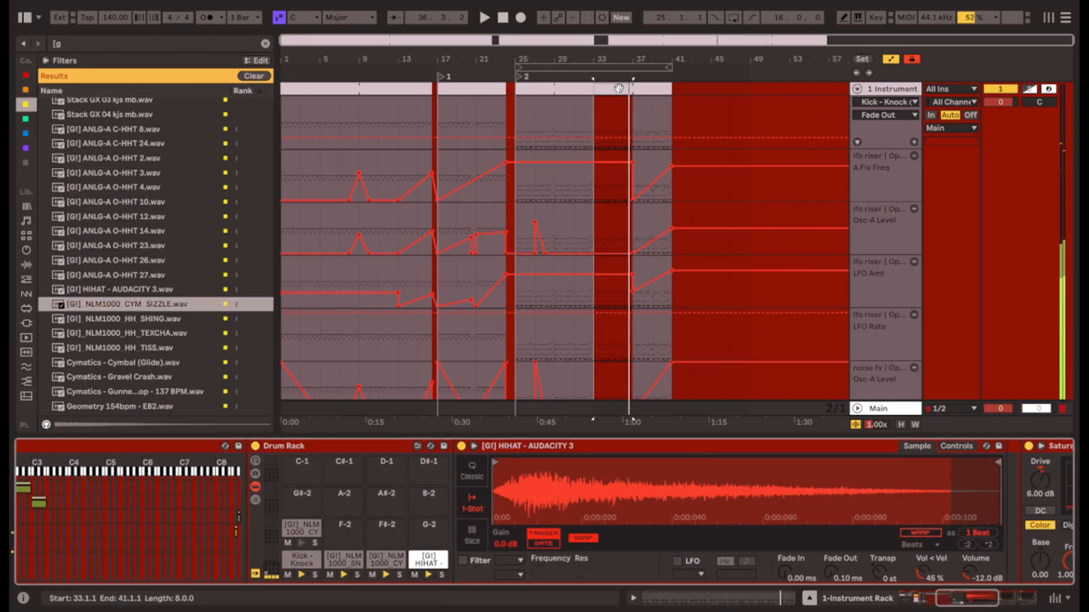
Move the D-2 notes in the clip at bar 33 up to E-2 and play the section.
{"action": "double_click", "coordinate": [619, 89]}
{"action": "left_click", "coordinate": [315, 506]}
{"action": "left_click", "coordinate": [315, 515]}
{"action": "left_click_drag", "start_coordinate": [337, 516], "coordinate": [338, 500]}
{"action": "key", "text": "space"}
Adjust the gain of the Drum Rack samples, and change the fade-out and end point of an NLM1000 sample.
{"action": "left_click", "coordinate": [986, 585]}
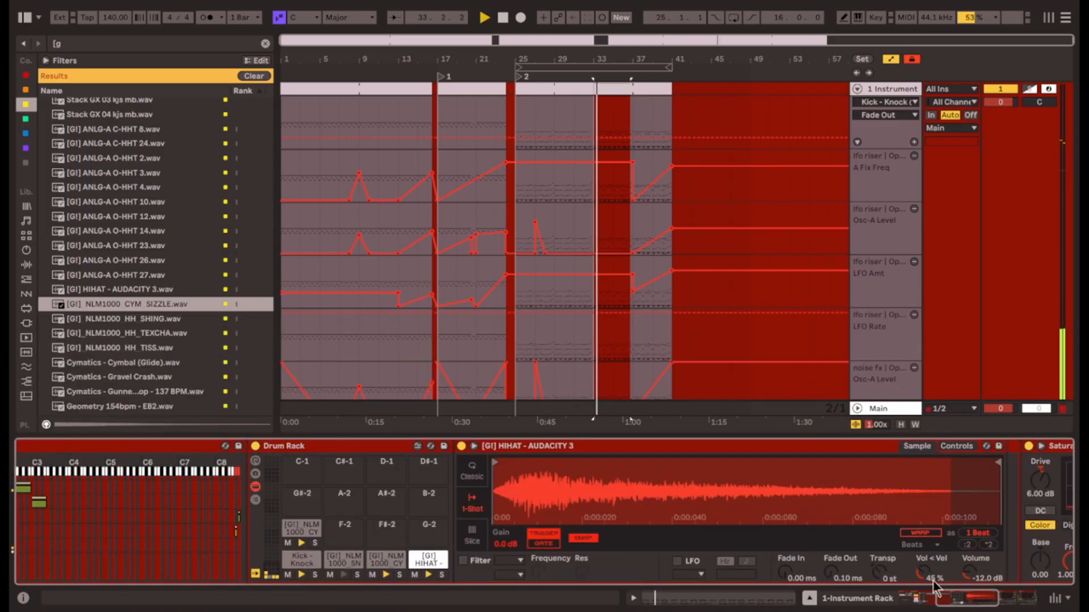
{"action": "left_click_drag", "start_coordinate": [505, 544], "coordinate": [505, 566]}
{"action": "mouse_move", "coordinate": [882, 574]}
{"action": "left_mouse_down"}
{"action": "mouse_move", "coordinate": [882, 562]}
{"action": "mouse_move", "coordinate": [882, 597]}
{"action": "left_mouse_up"}
{"action": "left_click_drag", "start_coordinate": [998, 464], "coordinate": [689, 482]}
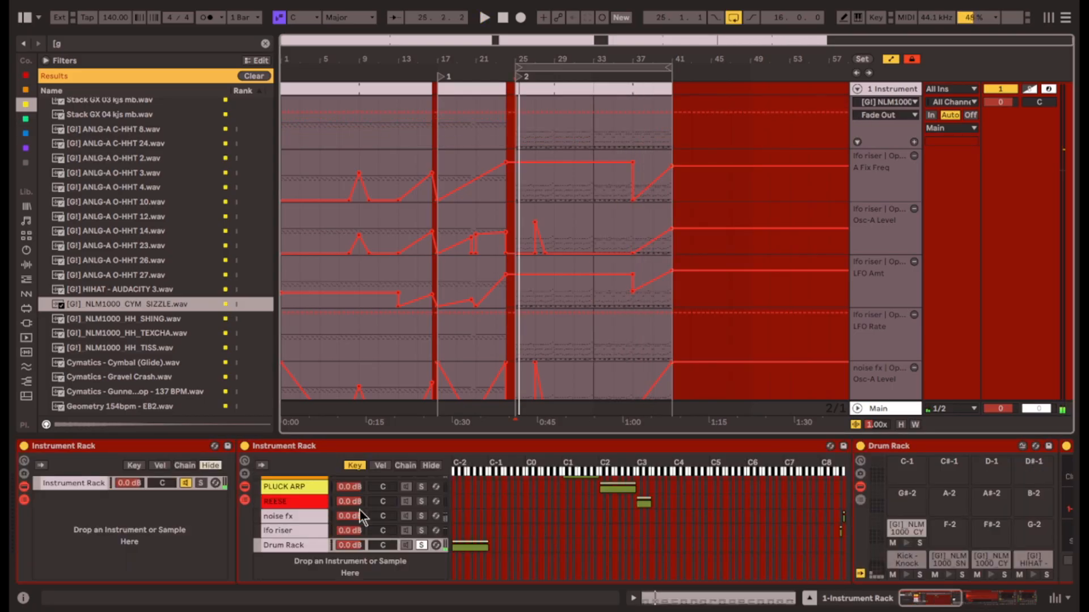
{"action": "left_click", "coordinate": [421, 545]}
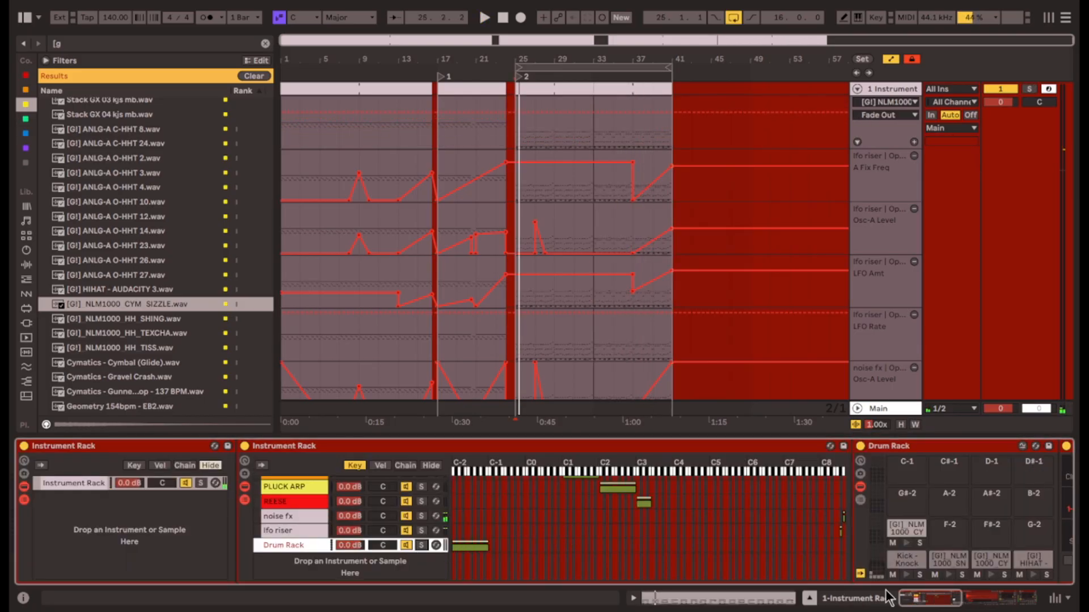
{"action": "left_click", "coordinate": [312, 501]}
{"action": "left_click", "coordinate": [310, 499]}
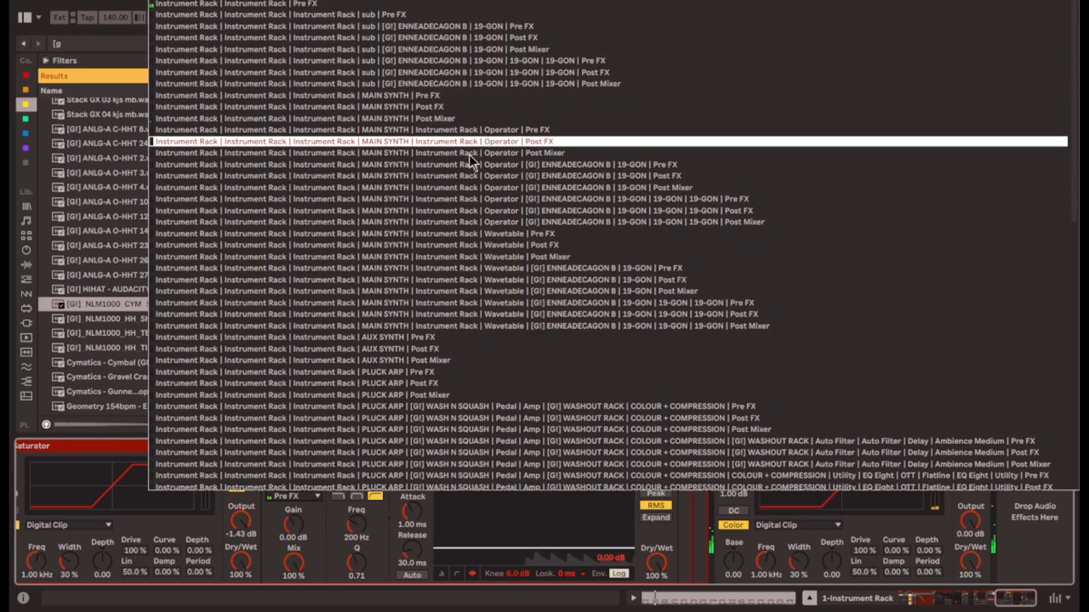
{"action": "scroll", "coordinate": [461, 420], "scroll_direction": "down", "scroll_amount": 15}
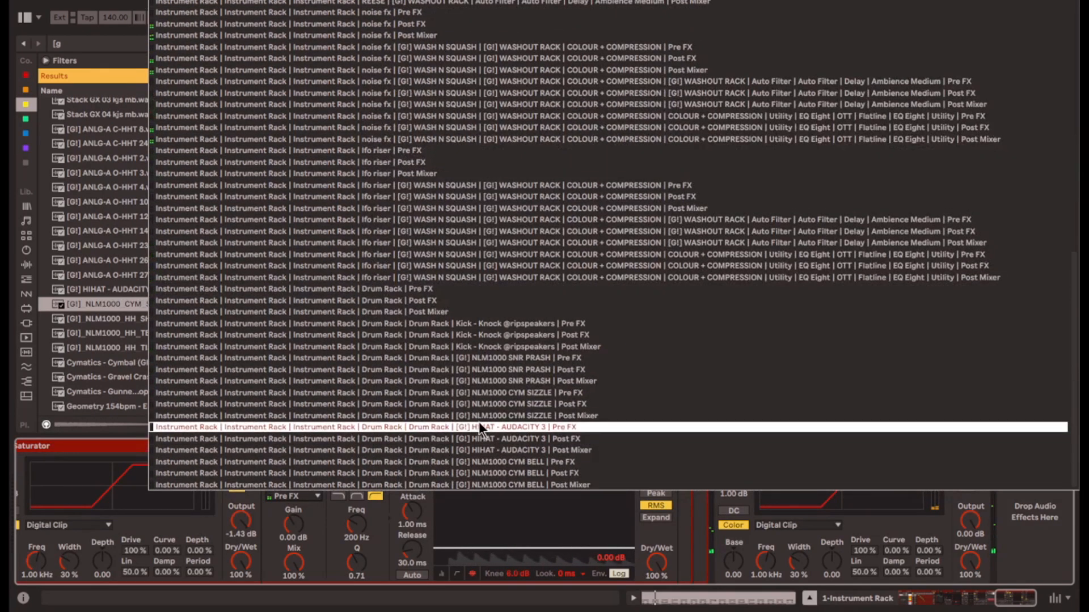
{"action": "left_click", "coordinate": [537, 324]}
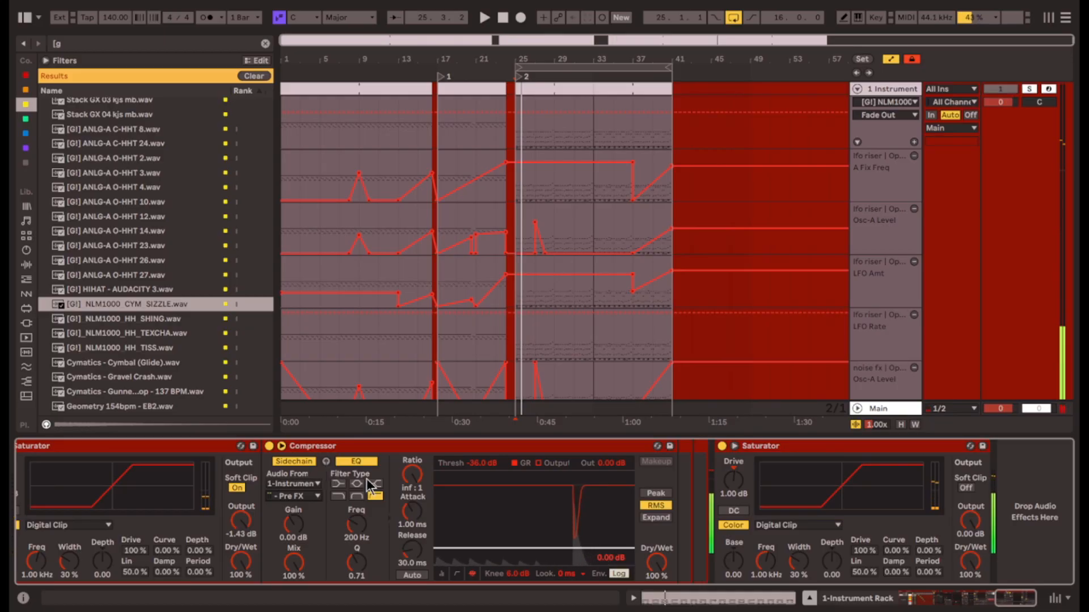
Solo the sub chain and set its Compressor's sidechain EQ frequency to 390 Hz while listening to the ducking.
{"action": "key", "text": "space"}
{"action": "scroll", "coordinate": [665, 574], "scroll_direction": "left", "scroll_amount": 20}
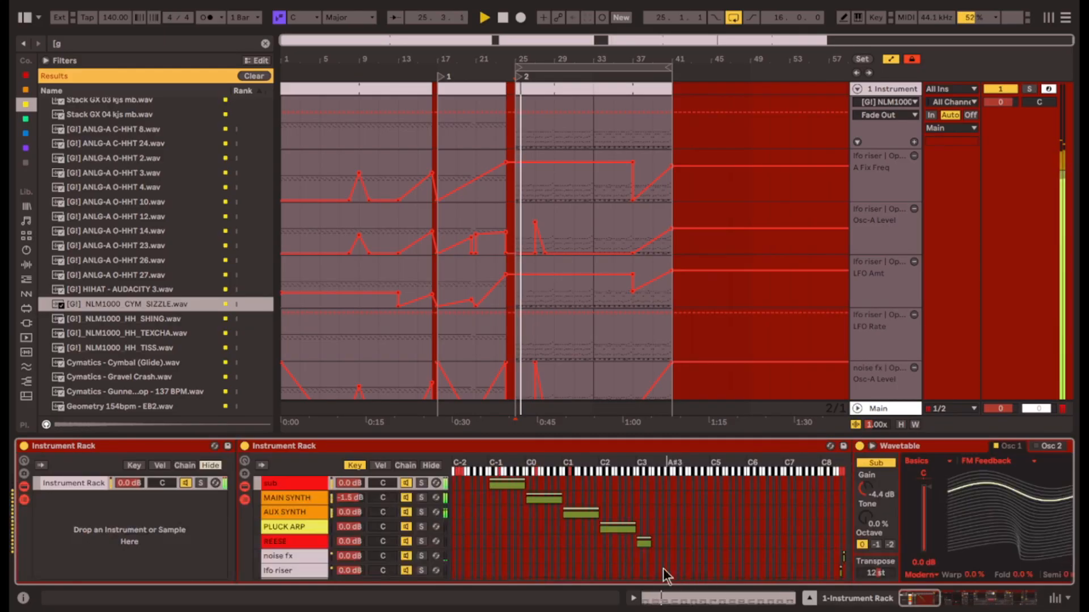
{"action": "left_click", "coordinate": [421, 482]}
{"action": "key", "text": "space"}
{"action": "left_click_drag", "start_coordinate": [908, 601], "coordinate": [1015, 602]}
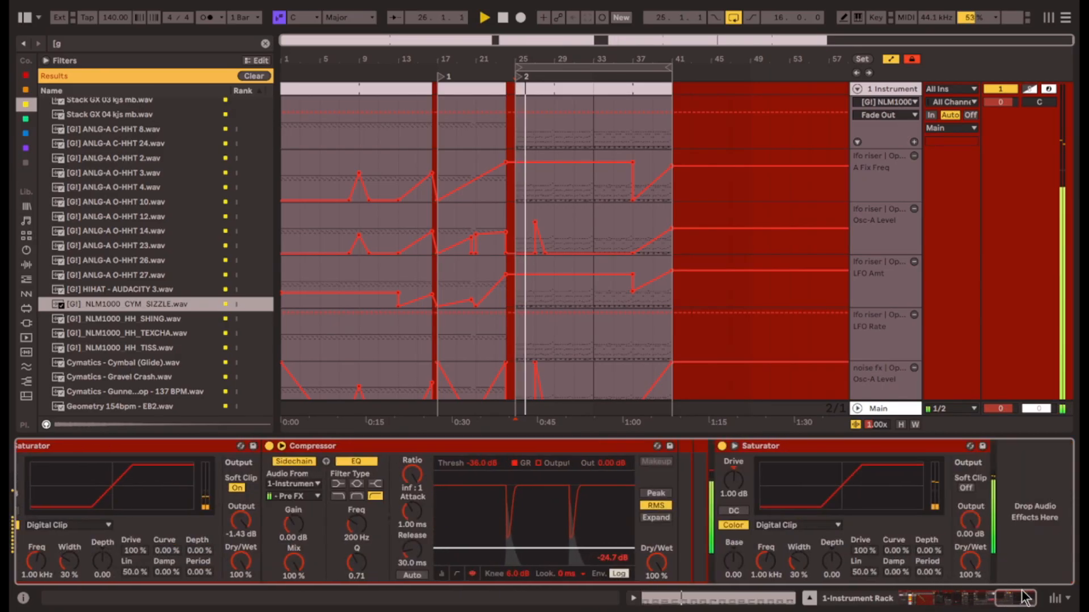
{"action": "left_click_drag", "start_coordinate": [357, 524], "coordinate": [358, 509]}
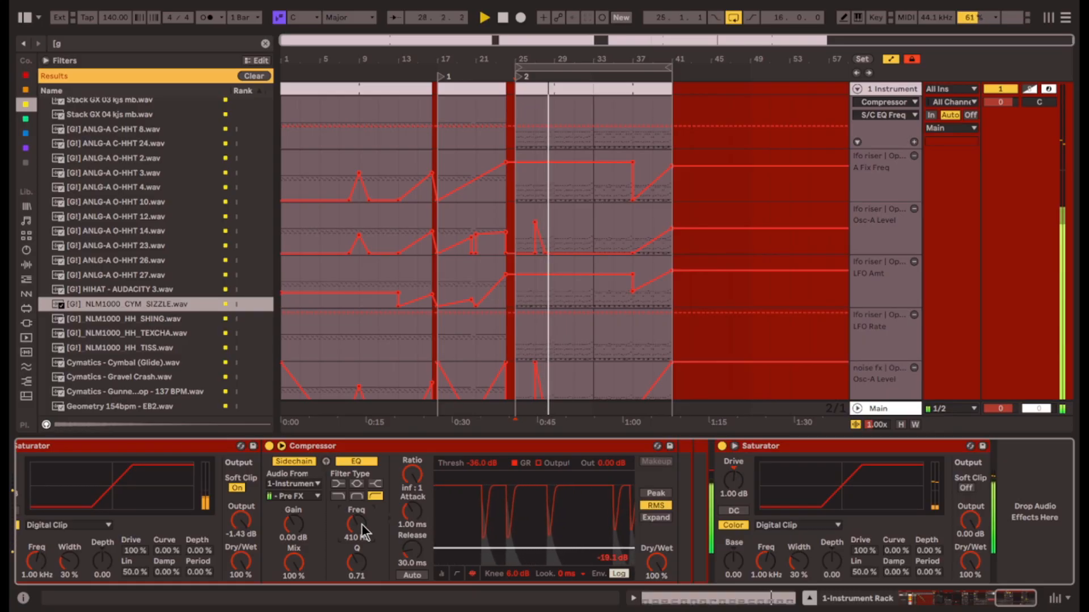
{"action": "left_click", "coordinate": [302, 498]}
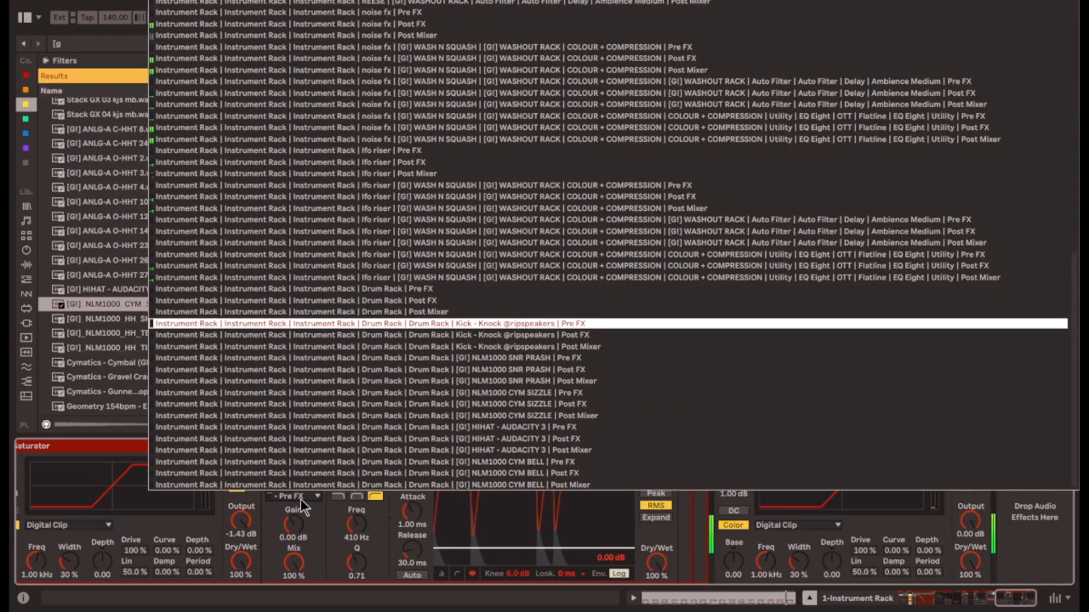
{"action": "left_click", "coordinate": [432, 532]}
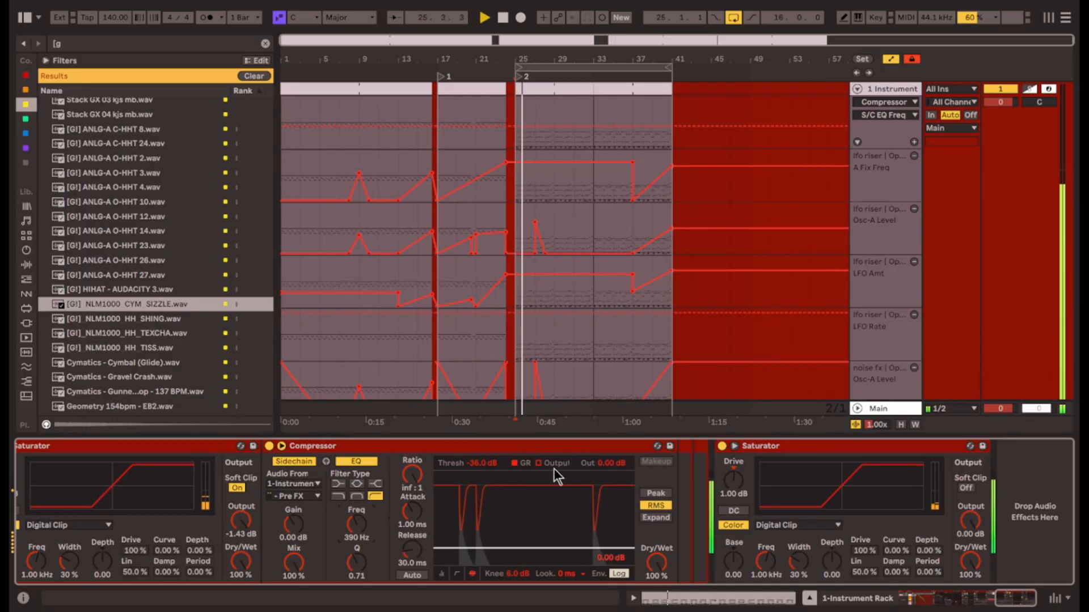
Copy the sub chain's sidechained Compressor and paste it after the Hybrid Reverb in the MAIN SYNTH chain.
{"action": "left_click", "coordinate": [546, 448]}
{"action": "key", "text": "space"}
{"action": "left_click_drag", "start_coordinate": [1004, 604], "coordinate": [1034, 590]}
{"action": "left_click", "coordinate": [293, 498]}
{"action": "key", "text": "space"}
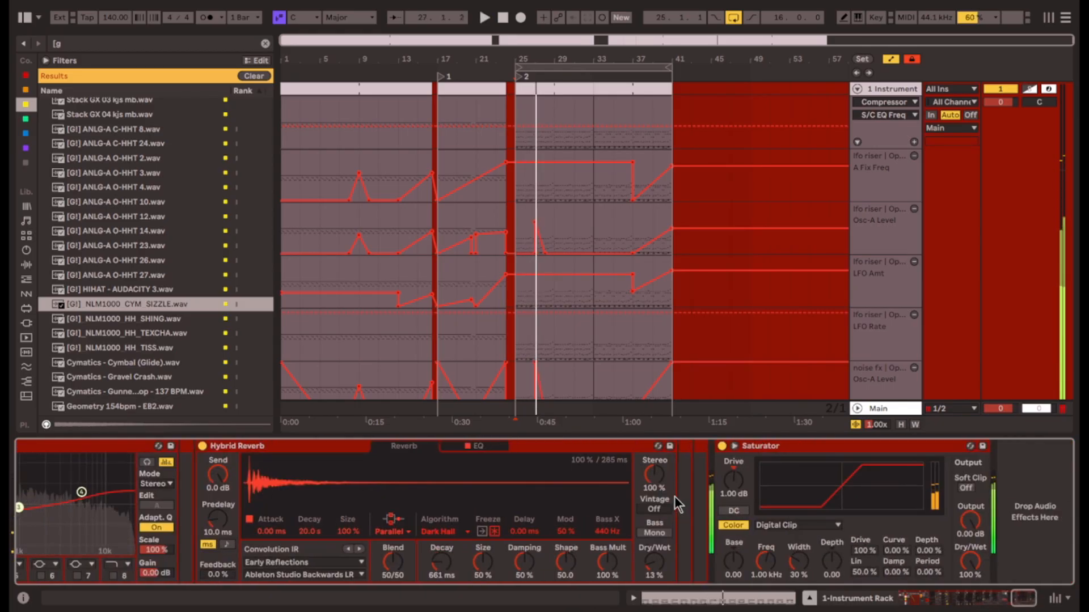
{"action": "scroll", "coordinate": [737, 493], "scroll_direction": "up", "scroll_amount": 3}
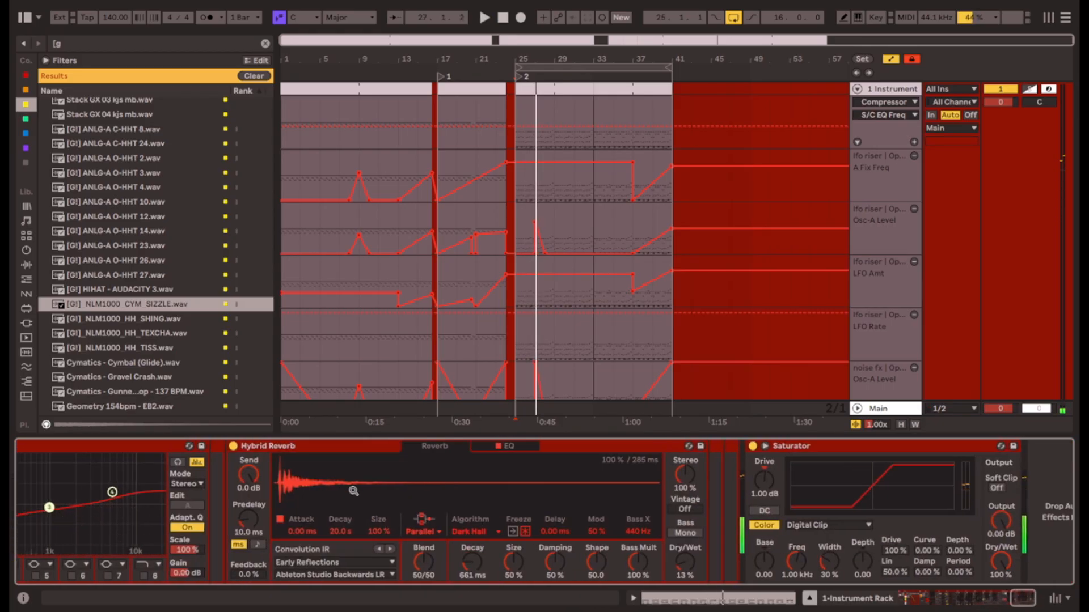
{"action": "double_click", "coordinate": [730, 474]}
{"action": "scroll", "coordinate": [773, 510], "scroll_direction": "right", "scroll_amount": 3}
{"action": "key", "text": "space"}
Duplicate the MAIN SYNTH chain's Compressor and set the copy's sidechain source to [G!] NLM1000 SNR PRASH, Pre FX.
{"action": "key", "text": "ctrl+d"}
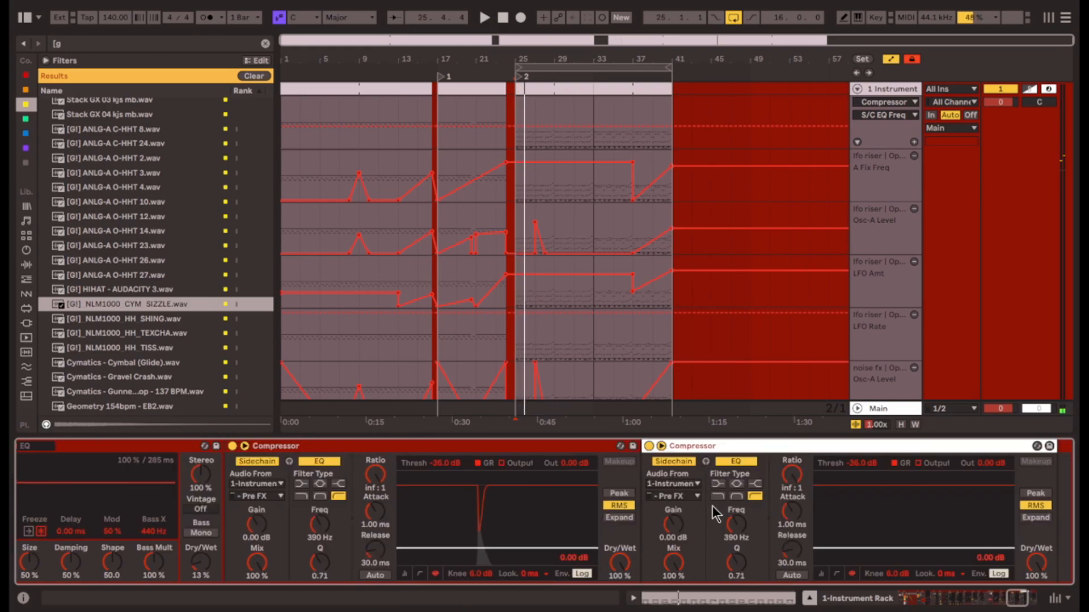
{"action": "left_click", "coordinate": [699, 499]}
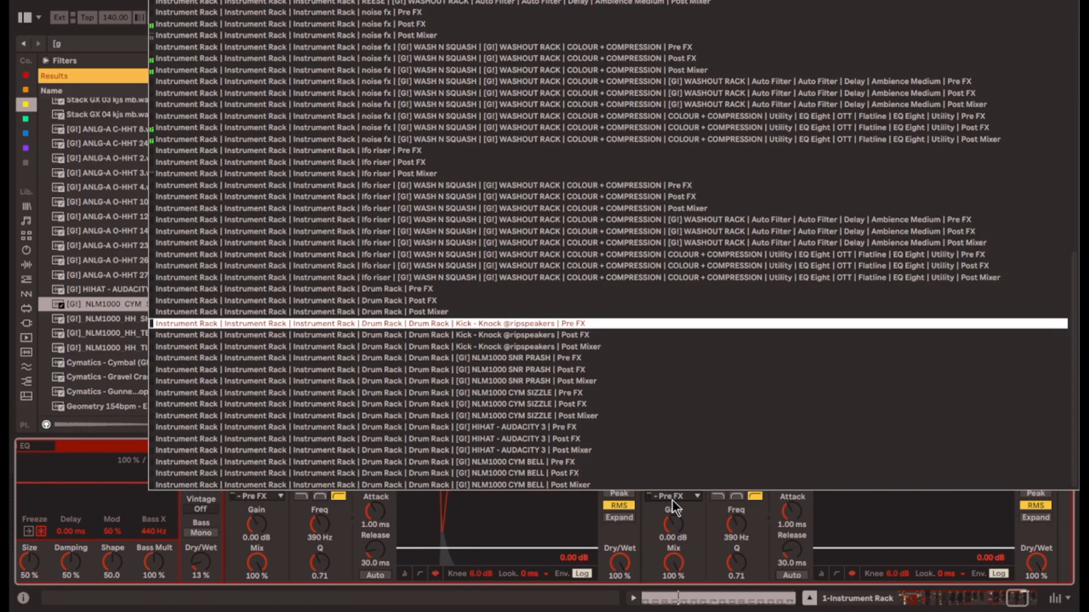
{"action": "left_click", "coordinate": [618, 359]}
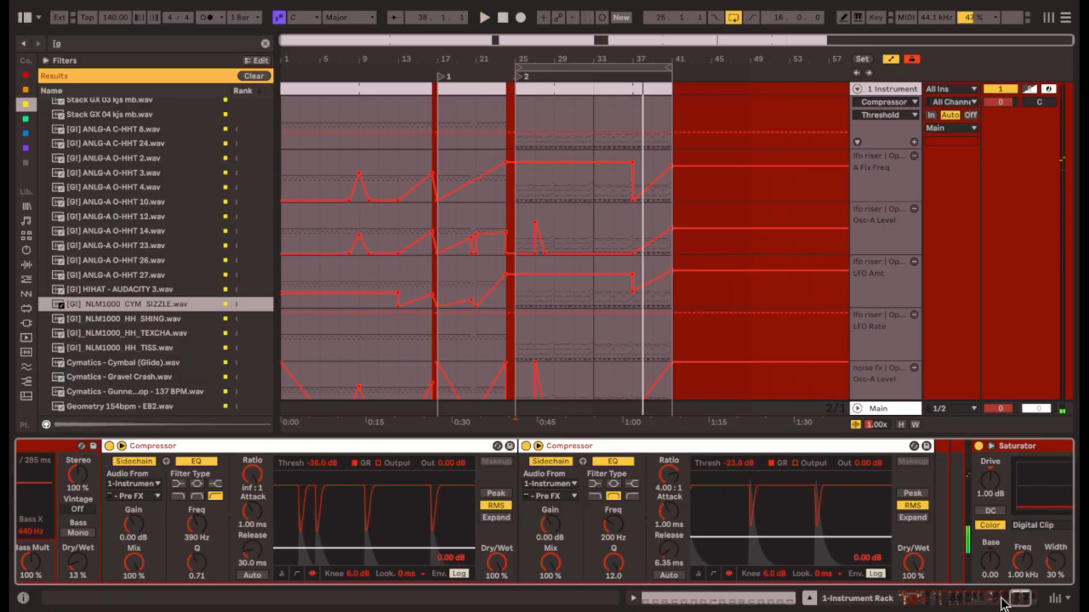
Select the AUX SYNTH chain in the instrument rack to view its devices.
{"action": "scroll", "coordinate": [655, 562], "scroll_direction": "left", "scroll_amount": 5}
{"action": "left_click", "coordinate": [278, 503]}
{"action": "left_click", "coordinate": [281, 511]}
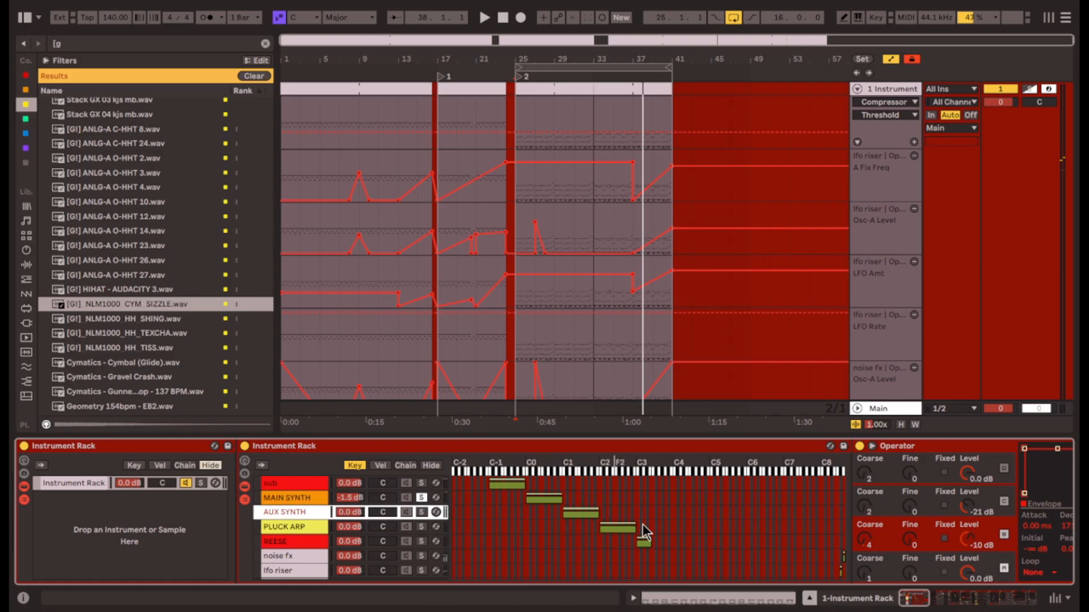
{"action": "scroll", "coordinate": [615, 524], "scroll_direction": "right", "scroll_amount": 3}
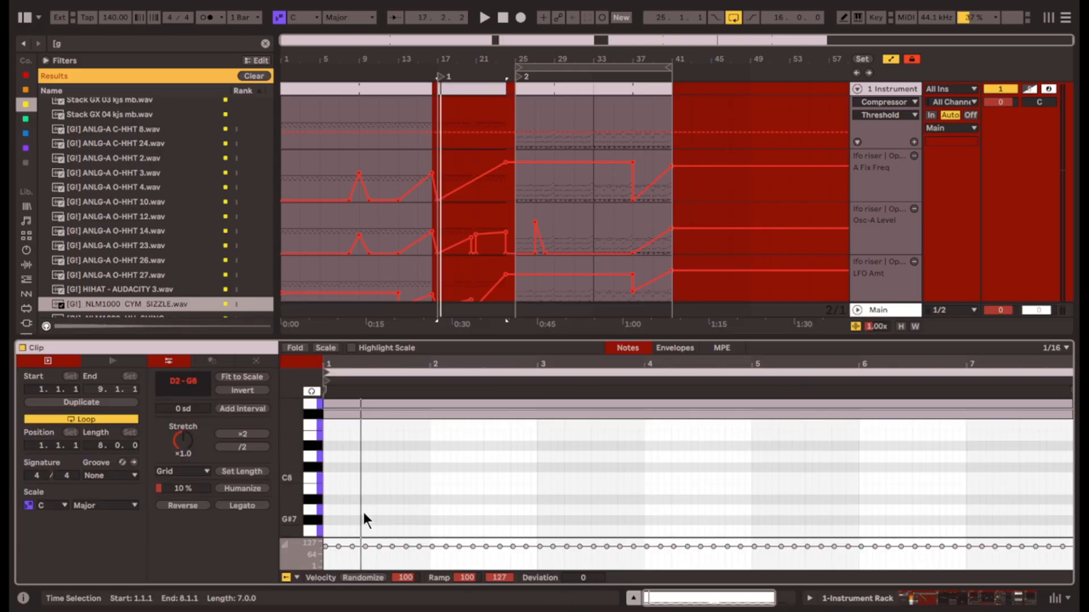
Draw a one-beat C#-2 note at the start of the bar 17 clip and audition it.
{"action": "scroll", "coordinate": [364, 508], "scroll_direction": "down", "scroll_amount": 10}
{"action": "left_click", "coordinate": [382, 489]}
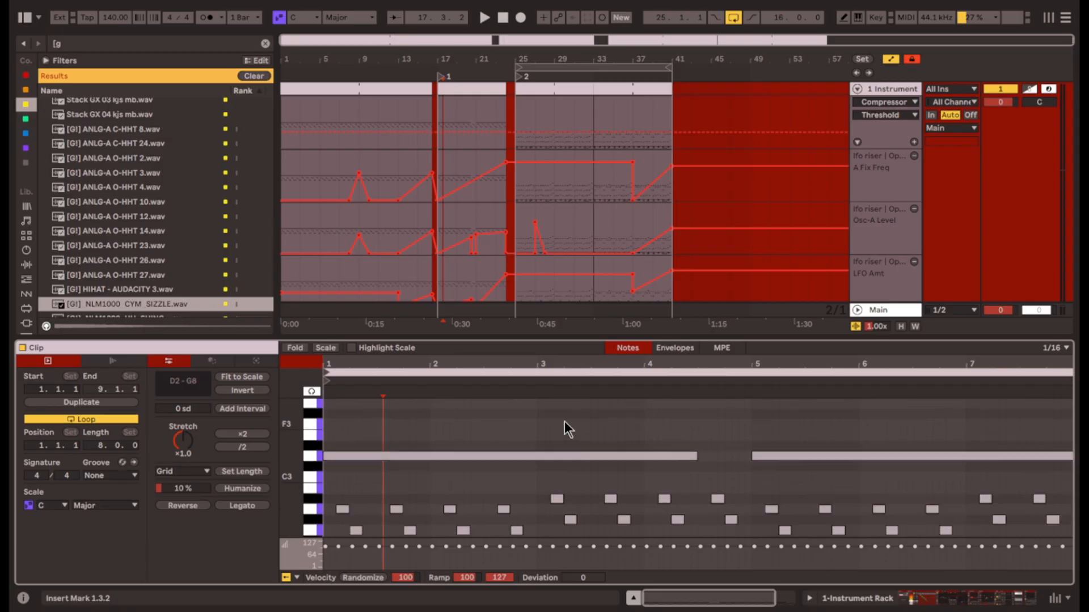
{"action": "scroll", "coordinate": [548, 424], "scroll_direction": "down", "scroll_amount": 10}
{"action": "left_click", "coordinate": [346, 509]}
{"action": "mouse_move", "coordinate": [346, 508]}
{"action": "left_mouse_down"}
{"action": "mouse_move", "coordinate": [347, 490]}
{"action": "mouse_move", "coordinate": [346, 520]}
{"action": "left_mouse_up"}
{"action": "key", "text": "space"}
{"action": "key", "text": "space"}
{"action": "key", "text": "space"}
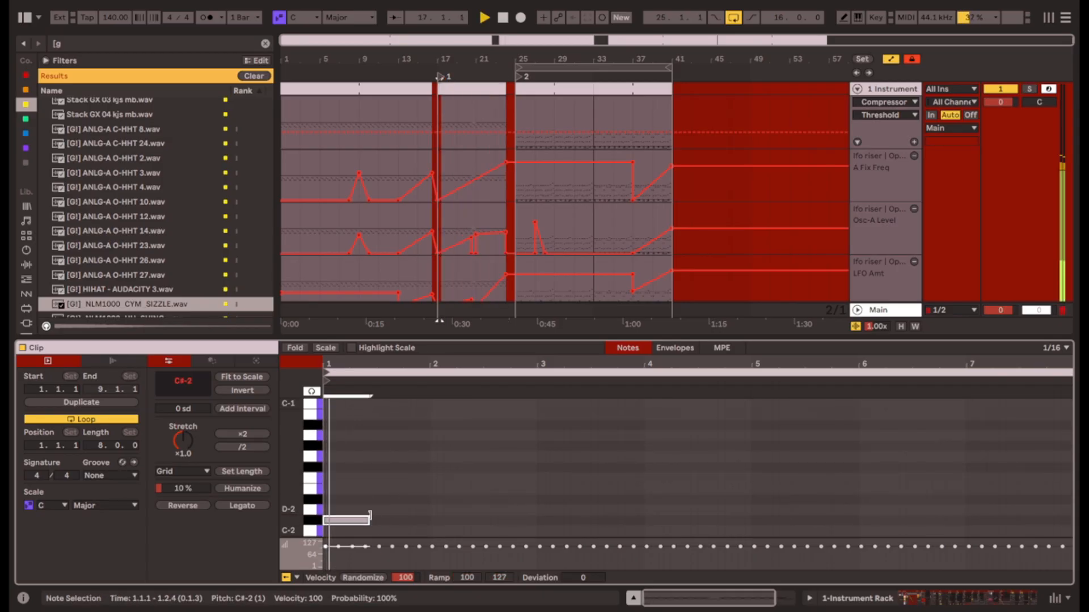
{"action": "left_click_drag", "start_coordinate": [343, 520], "coordinate": [350, 520]}
{"action": "key", "text": "space"}
Duplicate the one-beat C#-2 note repeatedly to fill every beat to the end of the bar 17 clip.
{"action": "key", "text": "super+d"}
{"action": "key", "text": "super+d"}
{"action": "key", "text": "super+d"}
{"action": "key", "text": "super+d"}
{"action": "key", "text": "super+d"}
{"action": "key", "text": "super+d"}
{"action": "key", "text": "super+d"}
{"action": "key", "text": "super+d"}
{"action": "key", "text": "super+d"}
{"action": "key", "text": "super+d"}
{"action": "key", "text": "super+d"}
{"action": "key", "text": "super+d"}
{"action": "key", "text": "super+d"}
{"action": "key", "text": "super+d"}
{"action": "key", "text": "super+d"}
{"action": "key", "text": "super+d"}
{"action": "key", "text": "super+d"}
{"action": "key", "text": "super+d"}
{"action": "key", "text": "super+d"}
{"action": "key", "text": "super+d"}
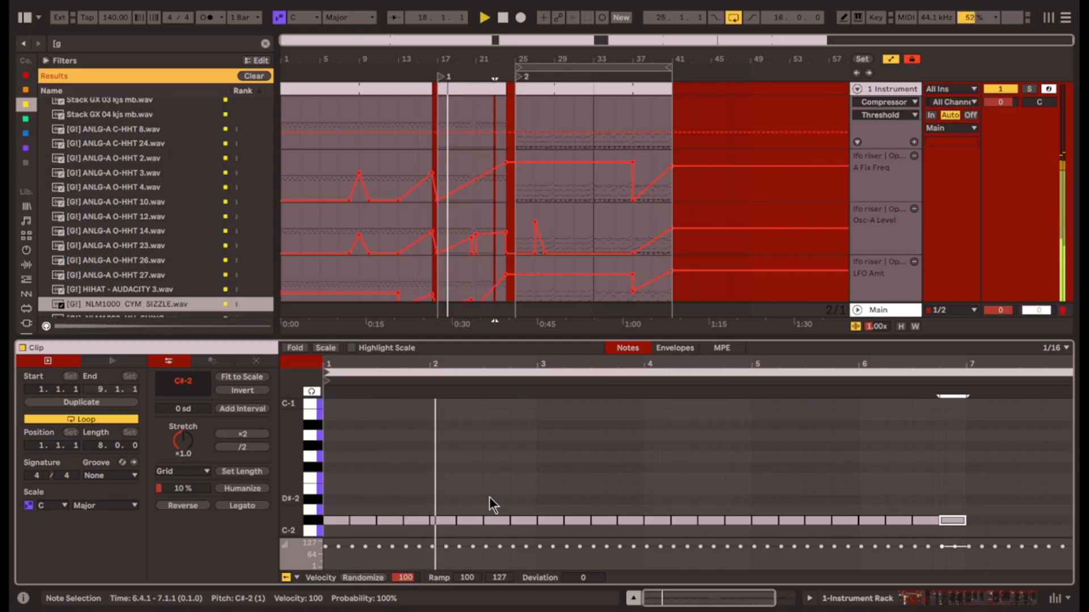
{"action": "key", "text": "super+d"}
{"action": "key", "text": "super+d"}
{"action": "key", "text": "super+d"}
{"action": "key", "text": "super+d"}
{"action": "key", "text": "super+d"}
{"action": "key", "text": "super+d"}
{"action": "key", "text": "super+d"}
{"action": "key", "text": "super+d"}
{"action": "key", "text": "space"}
Add a two-beat E-2 note at the clip start and duplicate it through to 8.1.1 during playback.
{"action": "double_click", "coordinate": [326, 489]}
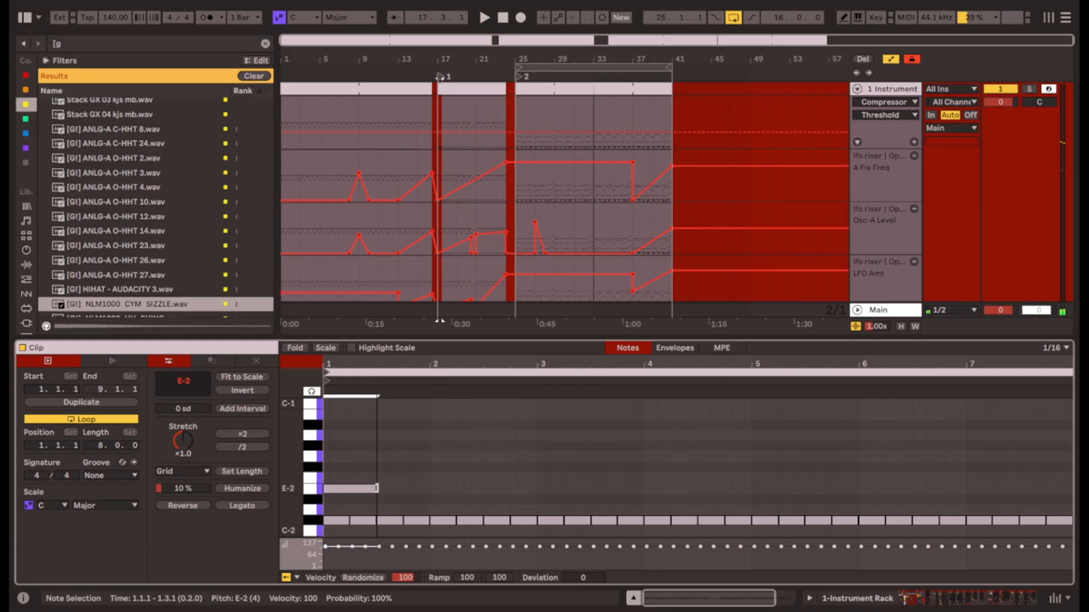
{"action": "key", "text": "space"}
{"action": "key", "text": "super+d"}
{"action": "key", "text": "super+d"}
{"action": "key", "text": "super+d"}
{"action": "key", "text": "super+d"}
{"action": "key", "text": "super+d"}
{"action": "key", "text": "super+d"}
{"action": "key", "text": "super+d"}
{"action": "key", "text": "super+d"}
{"action": "key", "text": "super+d"}
{"action": "key", "text": "super+d"}
{"action": "key", "text": "super+d"}
{"action": "key", "text": "super+d"}
{"action": "key", "text": "super+d"}
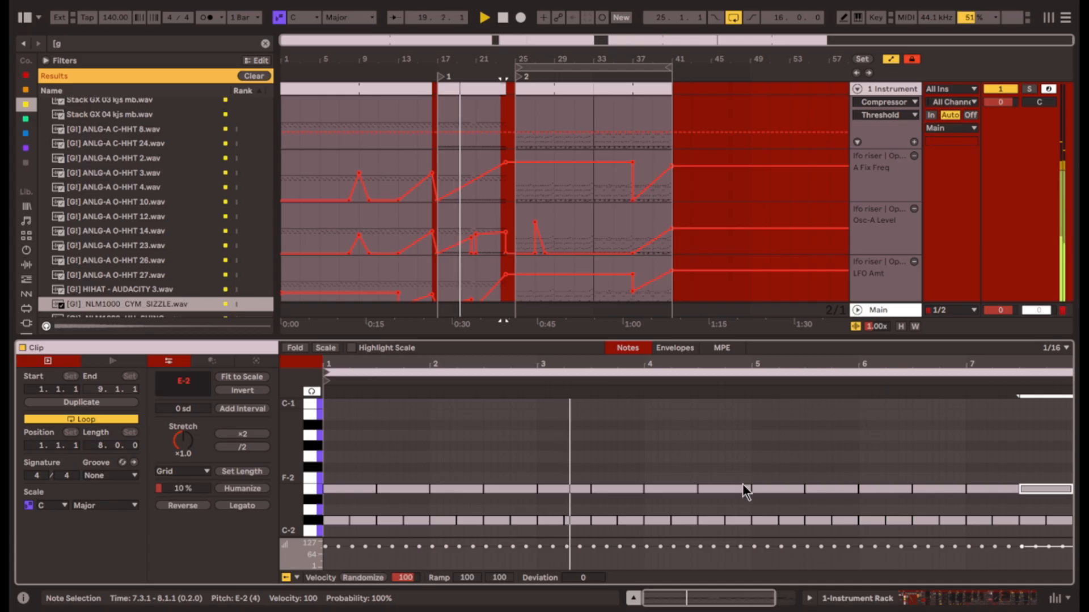
Delete the E-2 and C#-2 notes after 4.3.1, draw a one-beat C-2 note at 4.3.1, and audition the transition.
{"action": "key", "text": "space"}
{"action": "left_click_drag", "start_coordinate": [723, 474], "coordinate": [1073, 537]}
{"action": "key", "text": "Delete"}
{"action": "left_click_drag", "start_coordinate": [692, 524], "coordinate": [710, 532]}
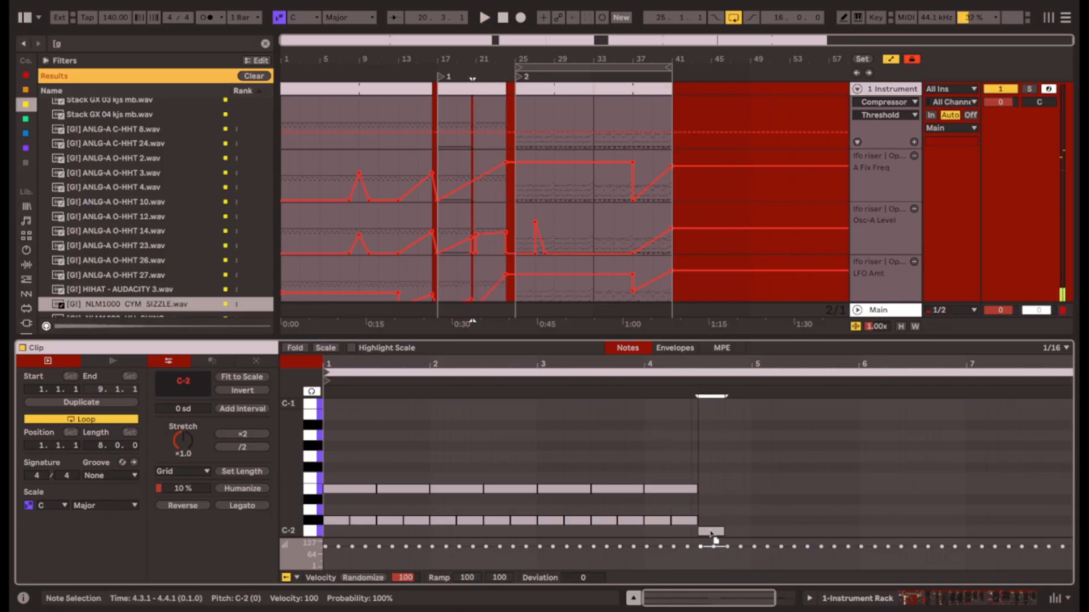
{"action": "left_click", "coordinate": [640, 461]}
{"action": "key", "text": "space"}
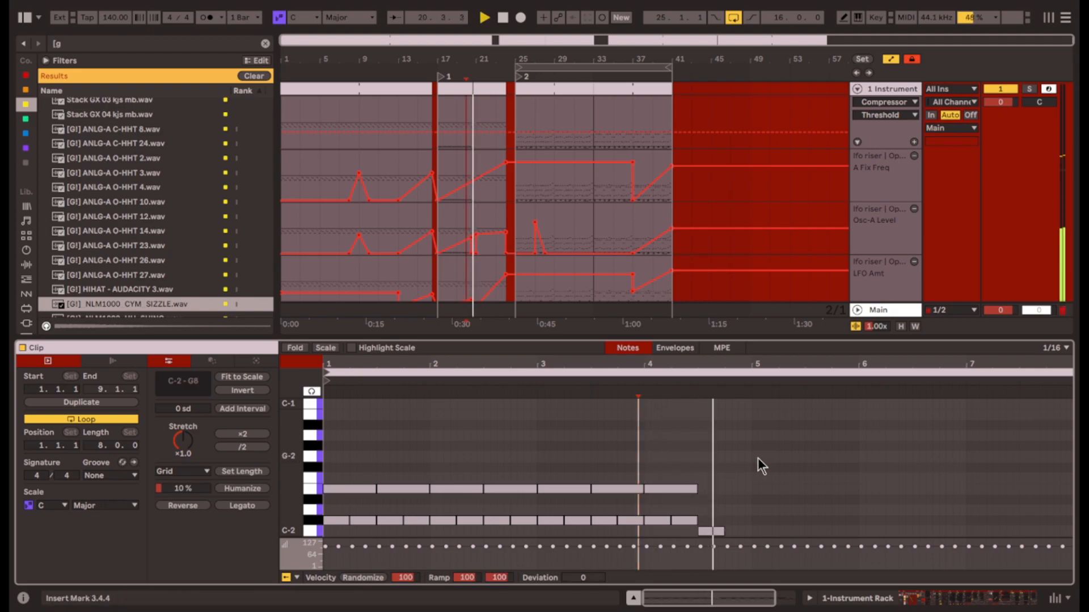
{"action": "key", "text": "space"}
Add a D-2 note alongside the C-2 note at 4.3.1 and play the break back from just before it.
{"action": "left_click", "coordinate": [633, 465]}
{"action": "key", "text": "space"}
{"action": "left_click_drag", "start_coordinate": [685, 523], "coordinate": [710, 514]}
{"action": "key", "text": "space"}
{"action": "left_click", "coordinate": [639, 503]}
{"action": "key", "text": "space"}
{"action": "left_click", "coordinate": [770, 527]}
{"action": "left_click", "coordinate": [730, 506]}
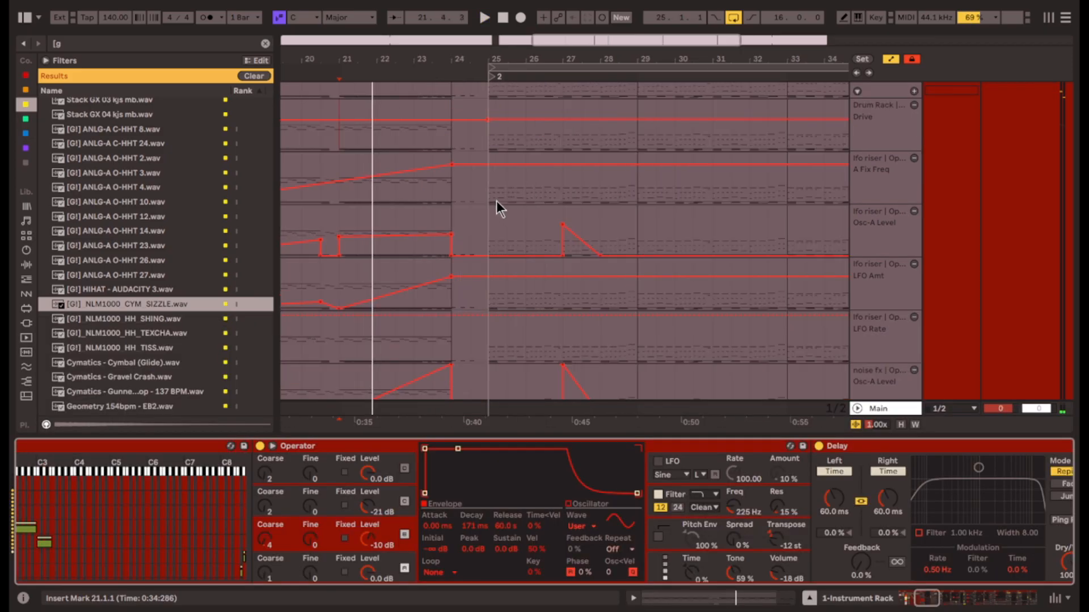
Play the arrangement from bar 25 and examine the Operator's filter envelope and the devices following it.
{"action": "left_click", "coordinate": [492, 198]}
{"action": "key", "text": "space"}
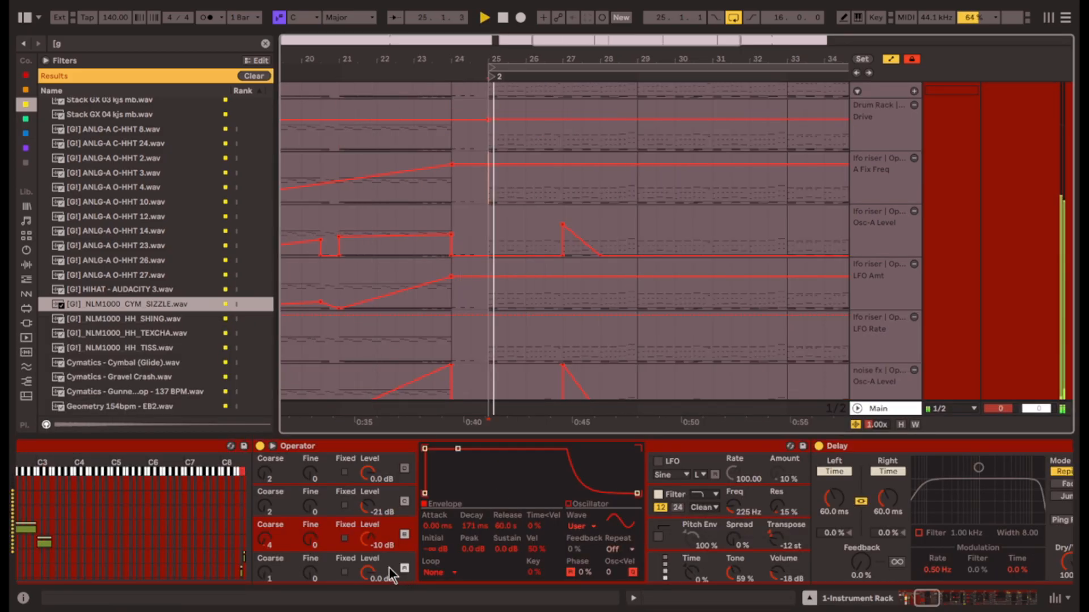
{"action": "left_click_drag", "start_coordinate": [926, 599], "coordinate": [953, 598]}
{"action": "scroll", "coordinate": [461, 504], "scroll_direction": "left", "scroll_amount": 5}
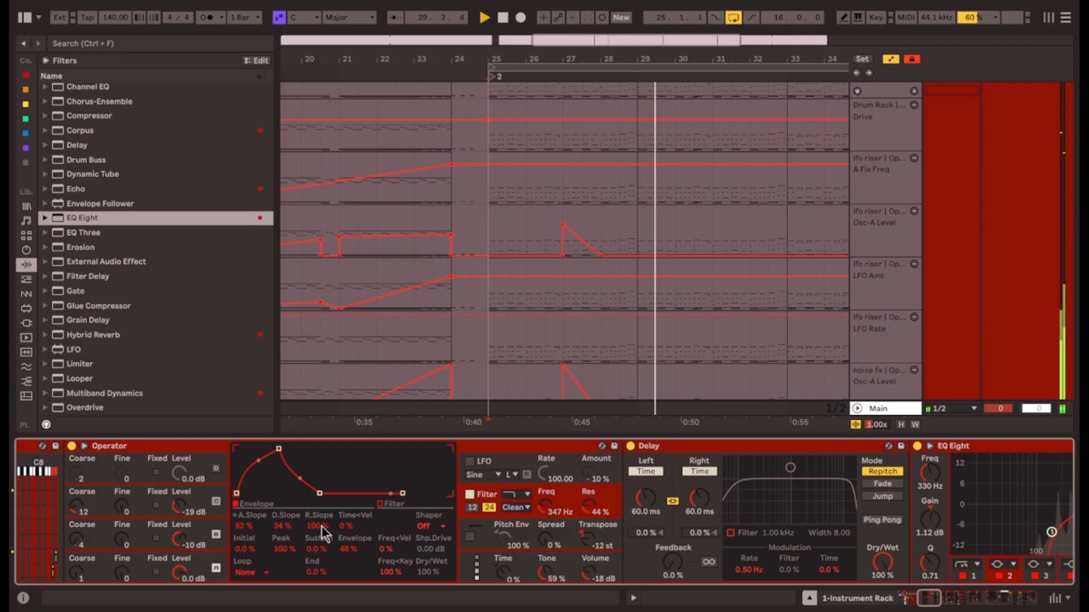
{"action": "left_click", "coordinate": [399, 505]}
{"action": "left_click", "coordinate": [309, 506]}
{"action": "left_click", "coordinate": [259, 513]}
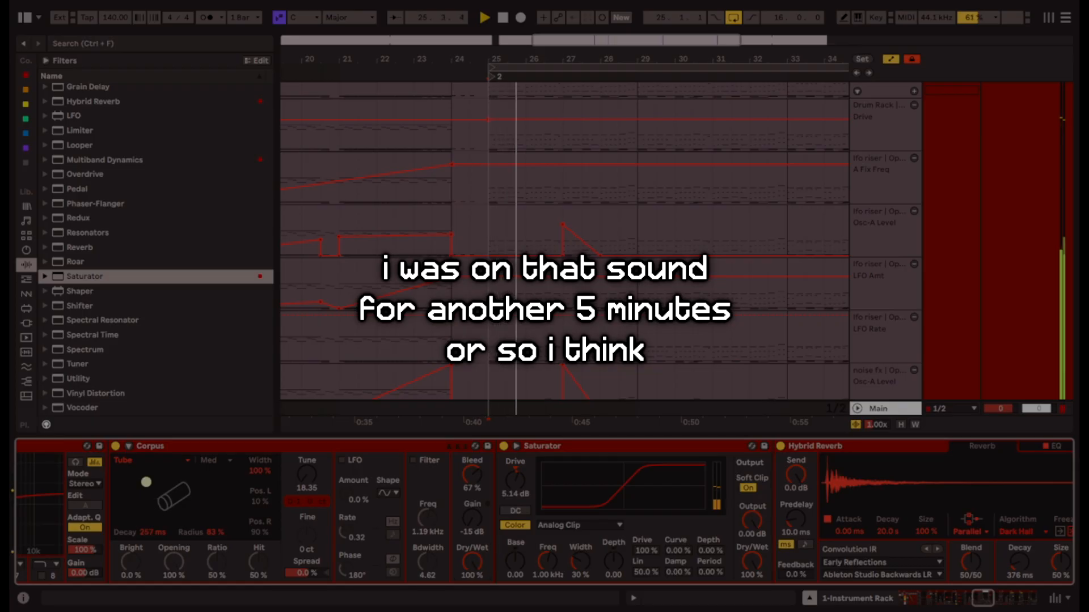
Switch the Corpus resonator to Pipe with 119 ms decay and 100% radius, and tweak the attack curve of the Operator's filter envelope.
{"action": "left_click", "coordinate": [153, 460]}
{"action": "left_click", "coordinate": [153, 530]}
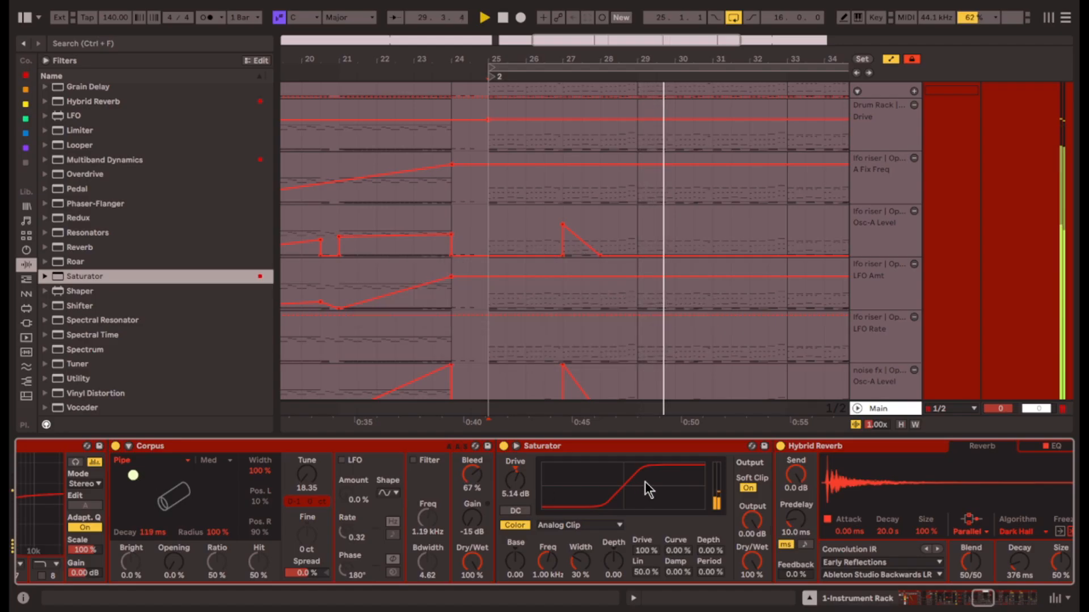
{"action": "scroll", "coordinate": [533, 493], "scroll_direction": "right", "scroll_amount": 3}
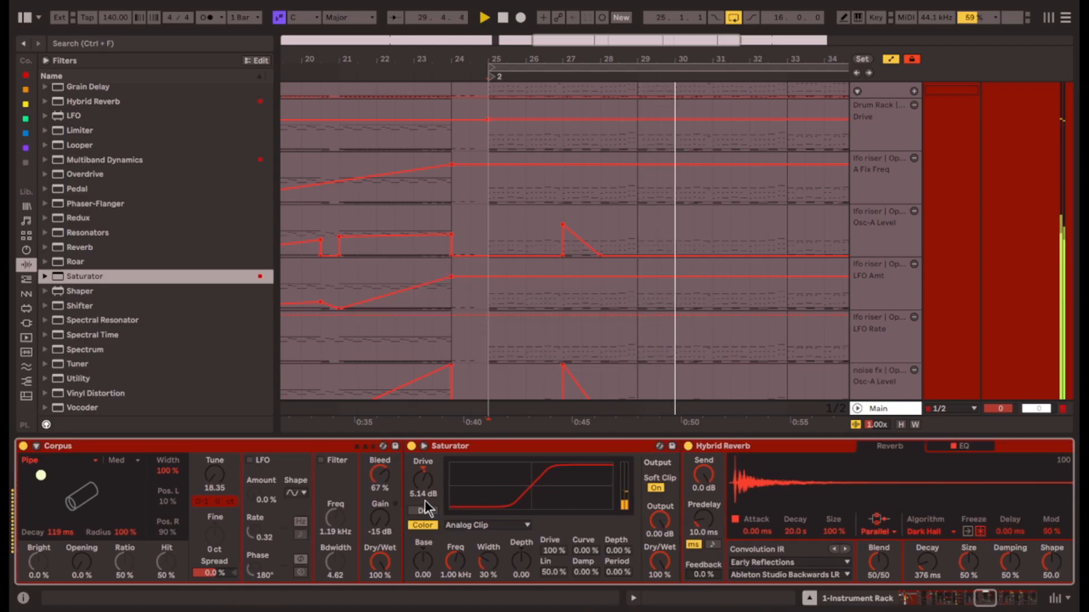
{"action": "scroll", "coordinate": [103, 254], "scroll_direction": "up", "scroll_amount": 4}
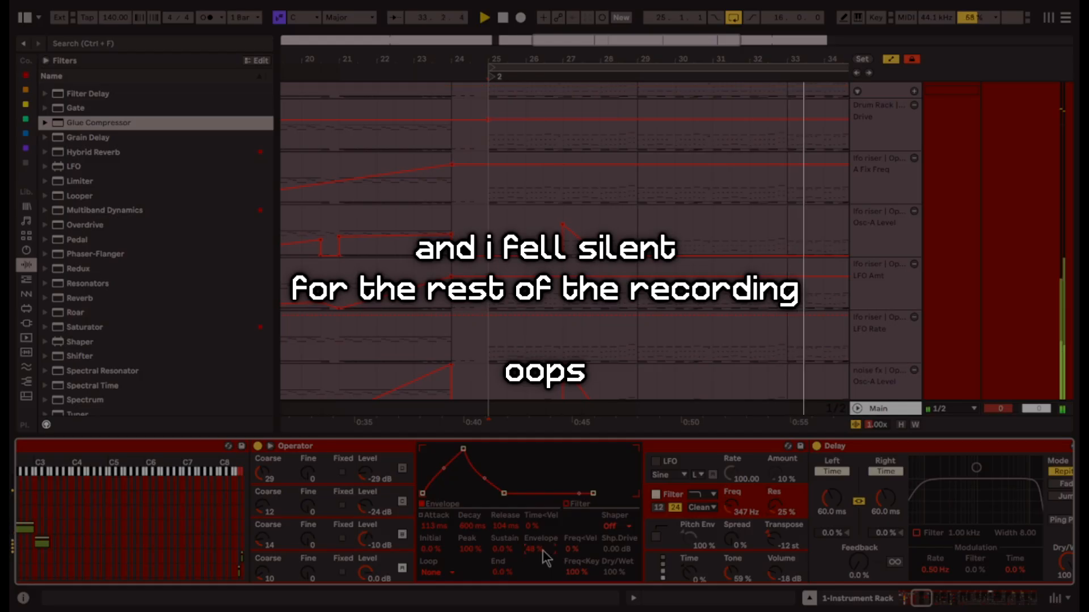
{"action": "left_click_drag", "start_coordinate": [444, 468], "coordinate": [444, 466]}
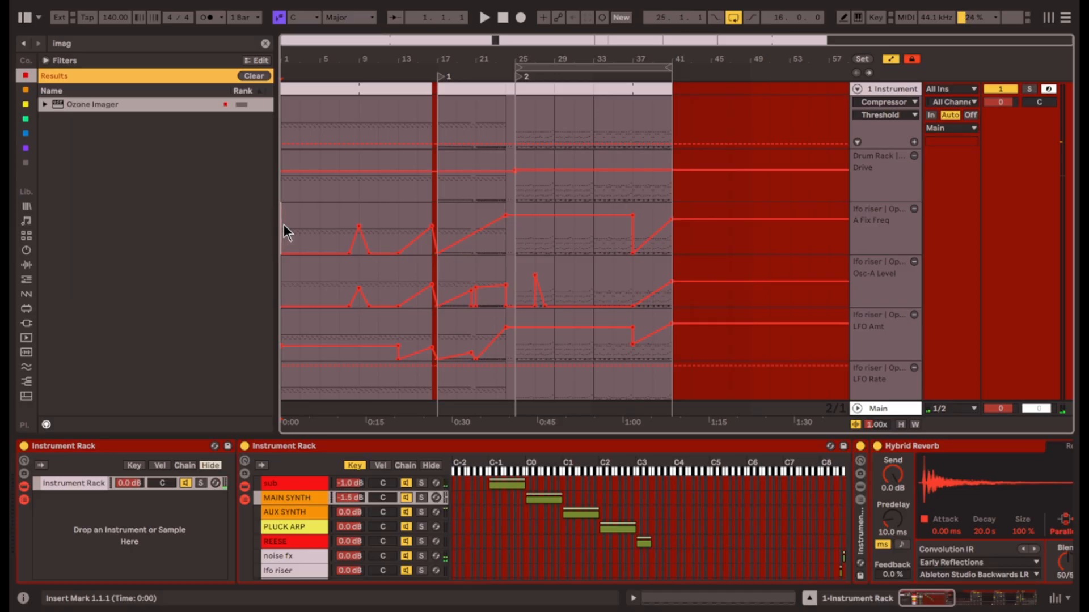
Open the first clip's notes and fold the note editor to only the keys in use.
{"action": "left_click", "coordinate": [810, 600]}
{"action": "scroll", "coordinate": [856, 383], "scroll_direction": "down", "scroll_amount": 10}
{"action": "scroll", "coordinate": [882, 448], "scroll_direction": "up", "scroll_amount": 5}
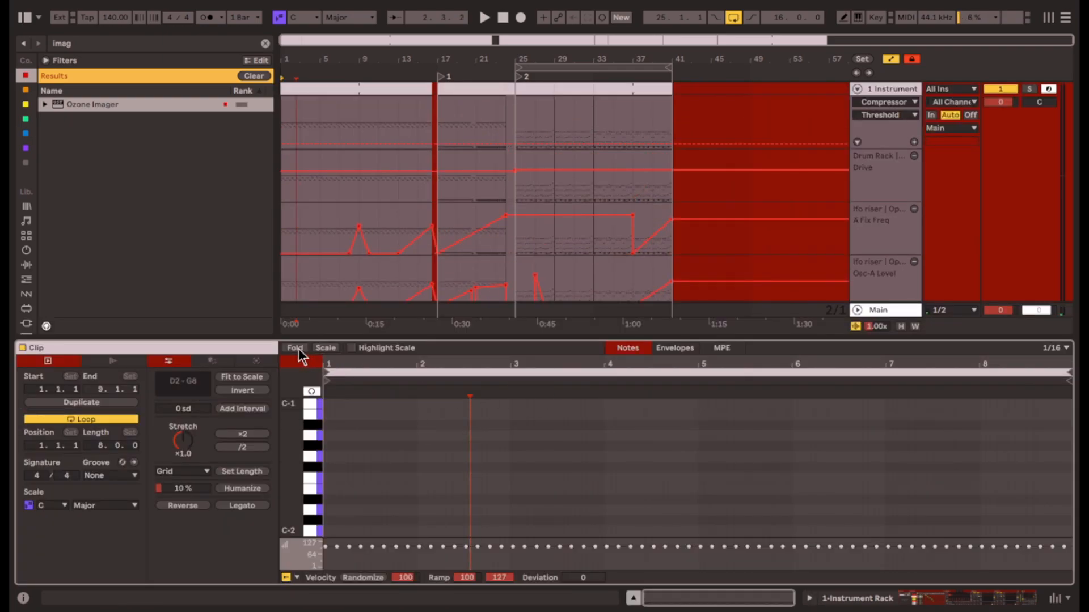
{"action": "left_click", "coordinate": [295, 348]}
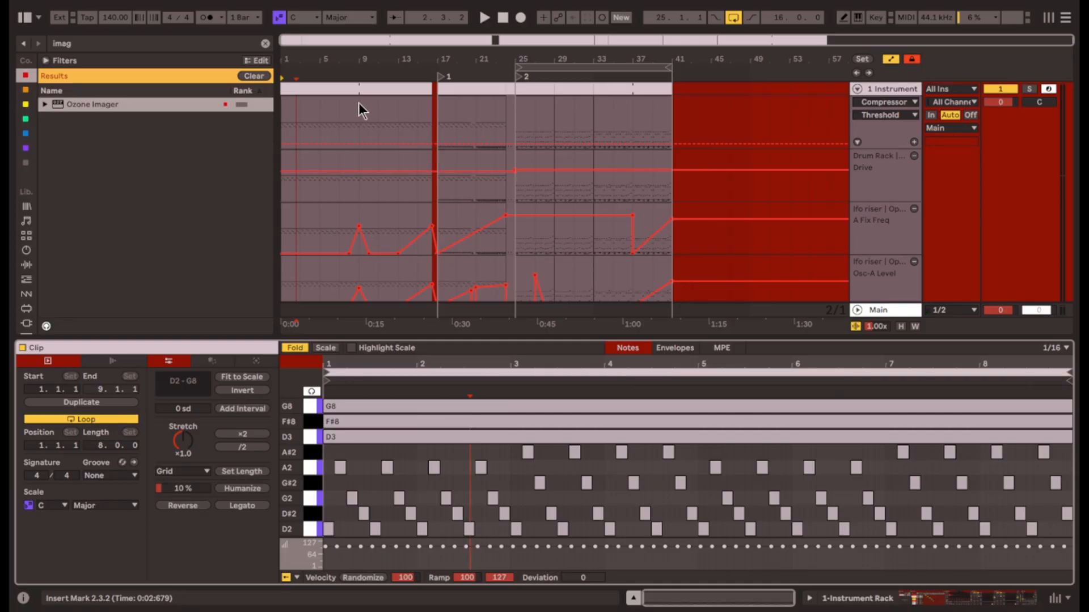
Examine the folded notes of the clips starting at bars 17, 25, 29 and 33.
{"action": "left_click_drag", "start_coordinate": [443, 89], "coordinate": [507, 89]}
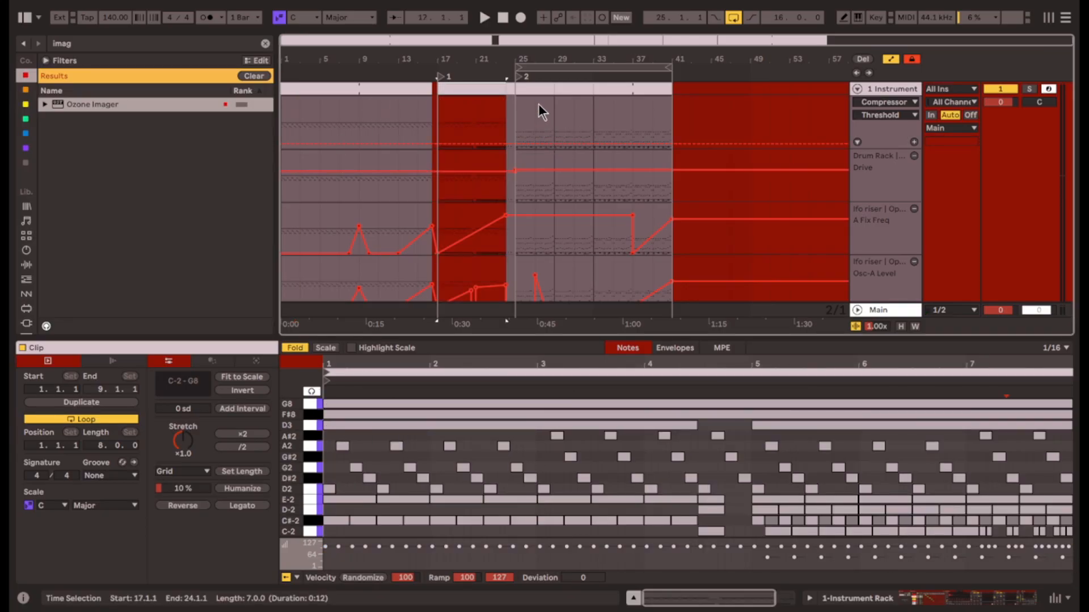
{"action": "left_click", "coordinate": [537, 89]}
{"action": "left_click", "coordinate": [581, 89]}
{"action": "scroll", "coordinate": [577, 454], "scroll_direction": "down", "scroll_amount": 1}
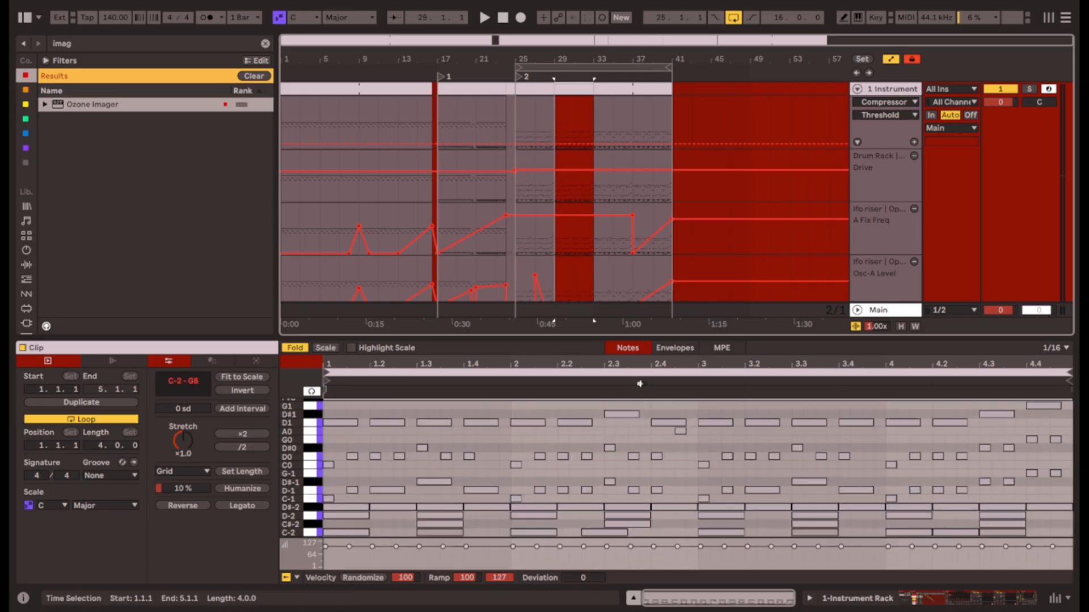
{"action": "left_click", "coordinate": [605, 91]}
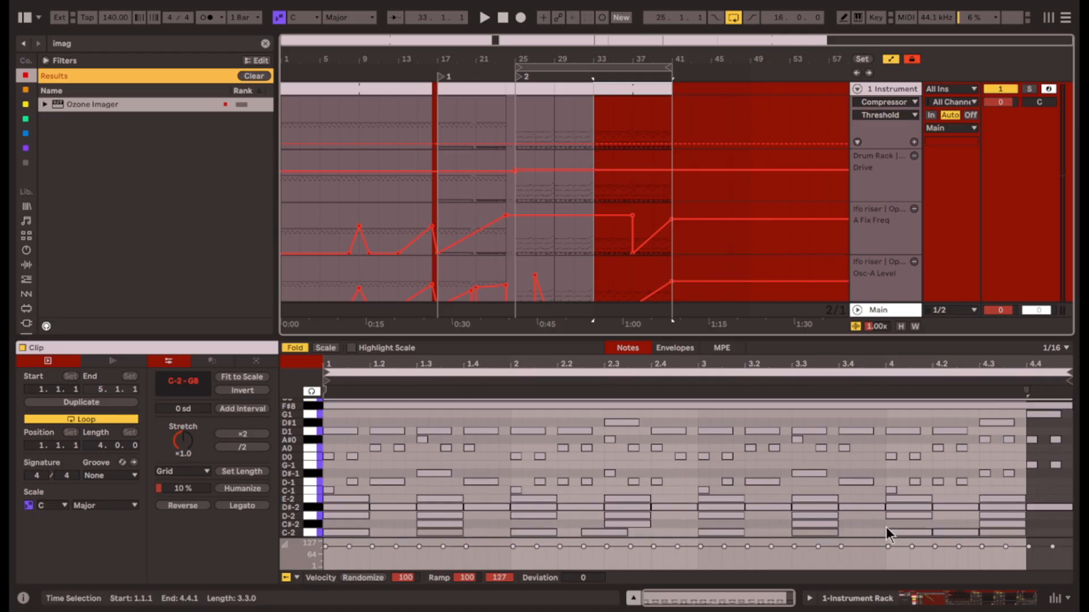
Return to the instrument rack's devices, select the sub chain, and review the key zones of all chains down to Drum Rack.
{"action": "left_click", "coordinate": [971, 597]}
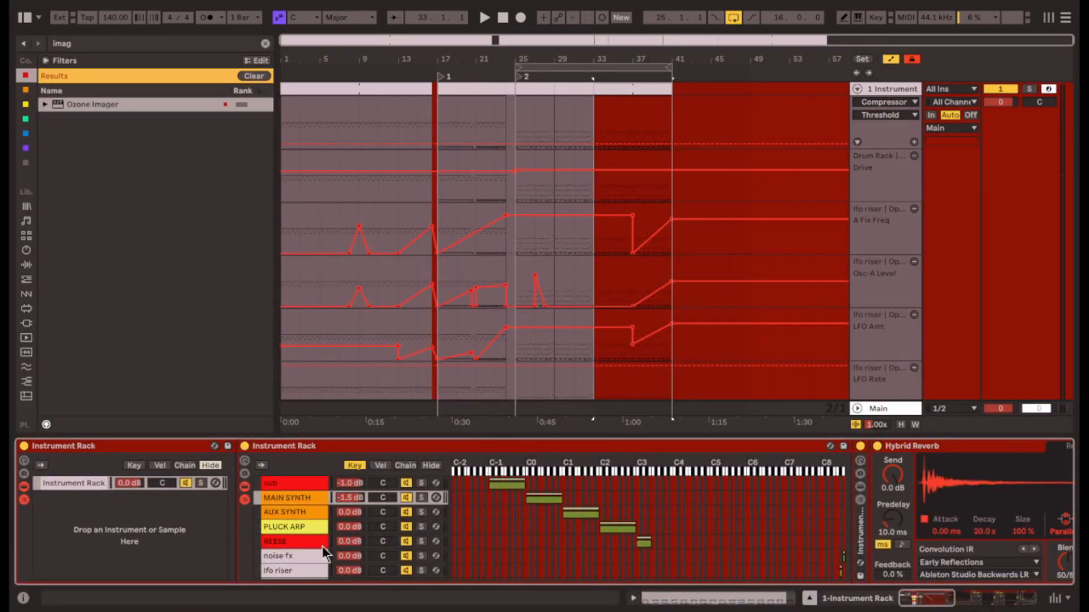
{"action": "left_click", "coordinate": [295, 482]}
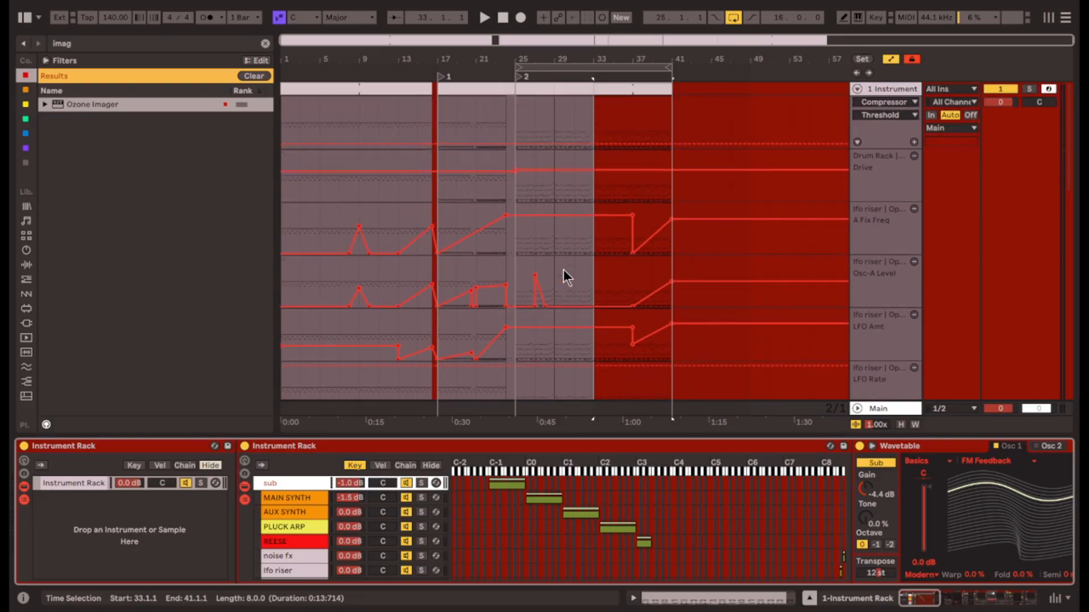
{"action": "scroll", "coordinate": [594, 549], "scroll_direction": "down", "scroll_amount": 2}
{"action": "scroll", "coordinate": [595, 549], "scroll_direction": "up", "scroll_amount": 2}
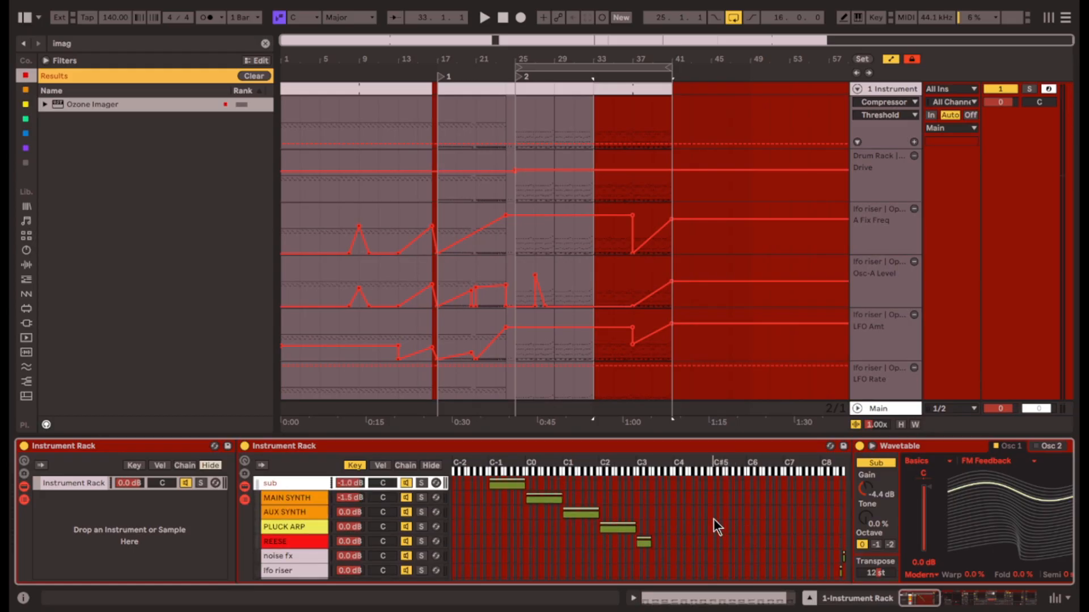
{"action": "scroll", "coordinate": [693, 503], "scroll_direction": "up", "scroll_amount": 1}
{"action": "scroll", "coordinate": [804, 494], "scroll_direction": "down", "scroll_amount": 3}
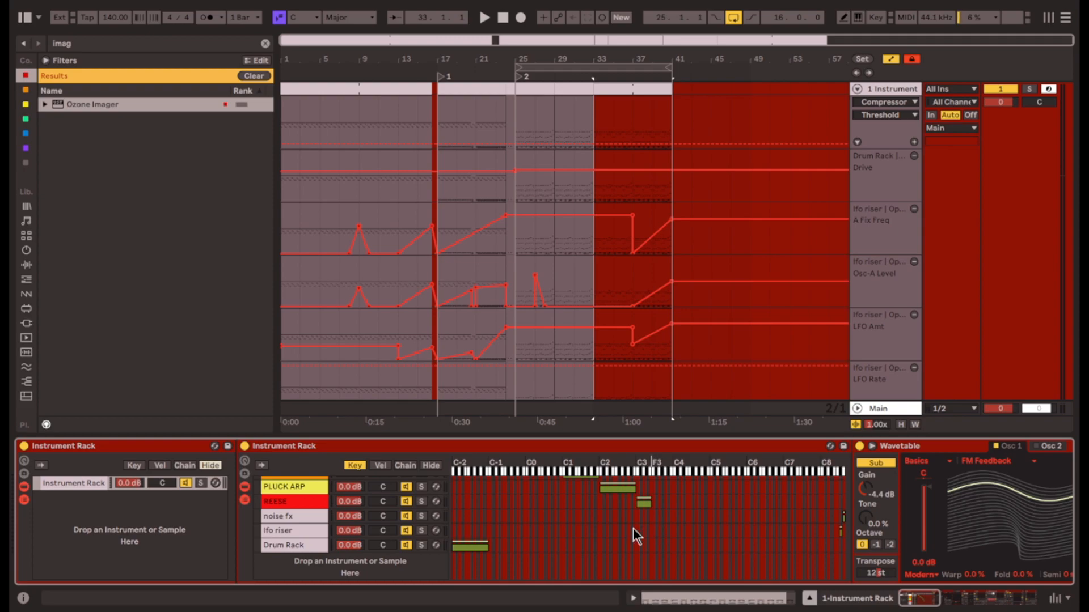
{"action": "scroll", "coordinate": [652, 525], "scroll_direction": "up", "scroll_amount": 3}
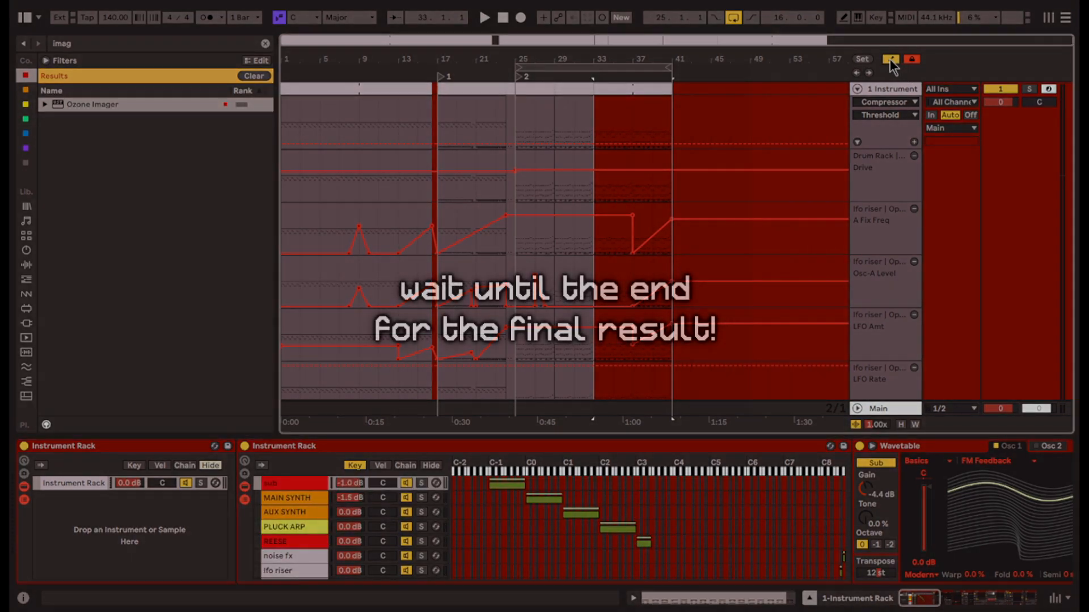
Hide the automation in the arrangement.
{"action": "left_click", "coordinate": [891, 58]}
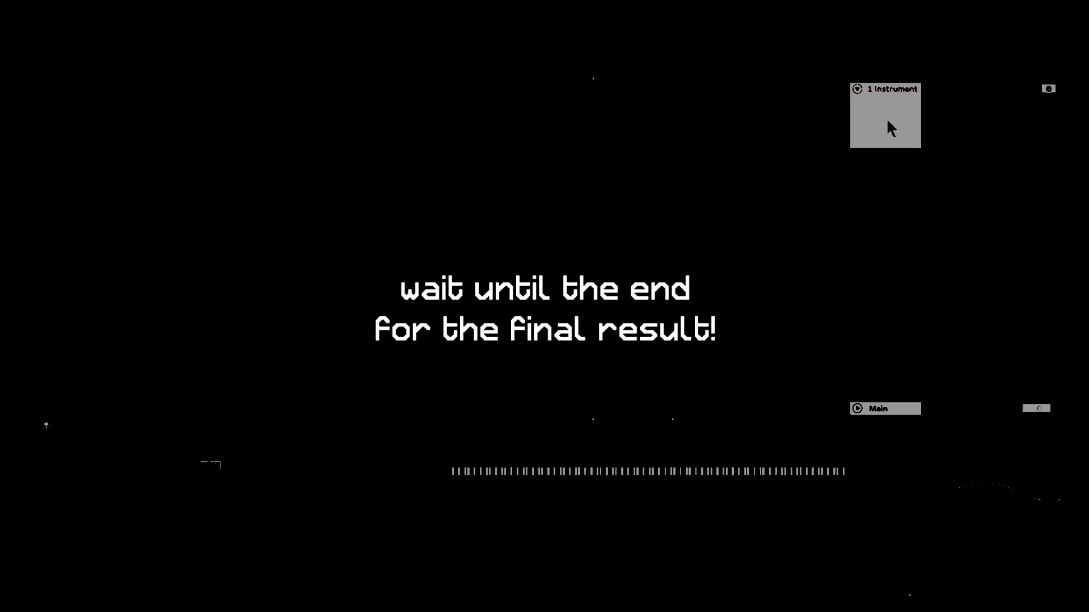